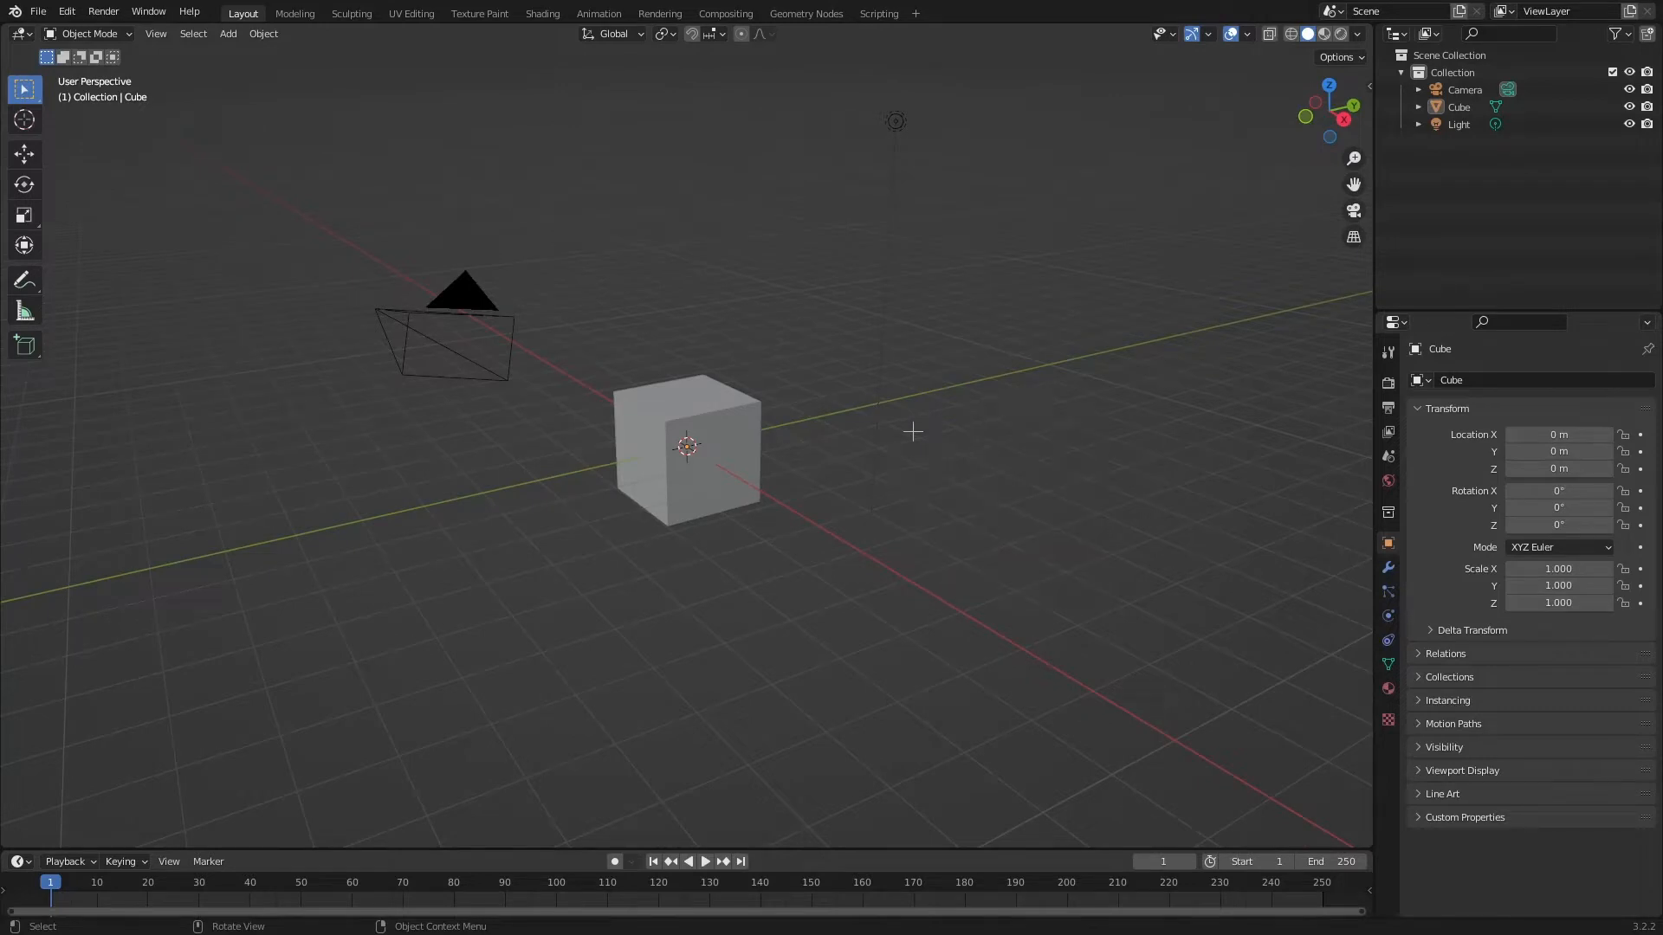
Inspect the default cube, camera and light from several angles and distances, and look briefly at the Geometry Nodes workspace
middle_click_drag(912, 442, 911, 386)
scroll(897, 408, "up", 3)
scroll(897, 408, "down", 5)
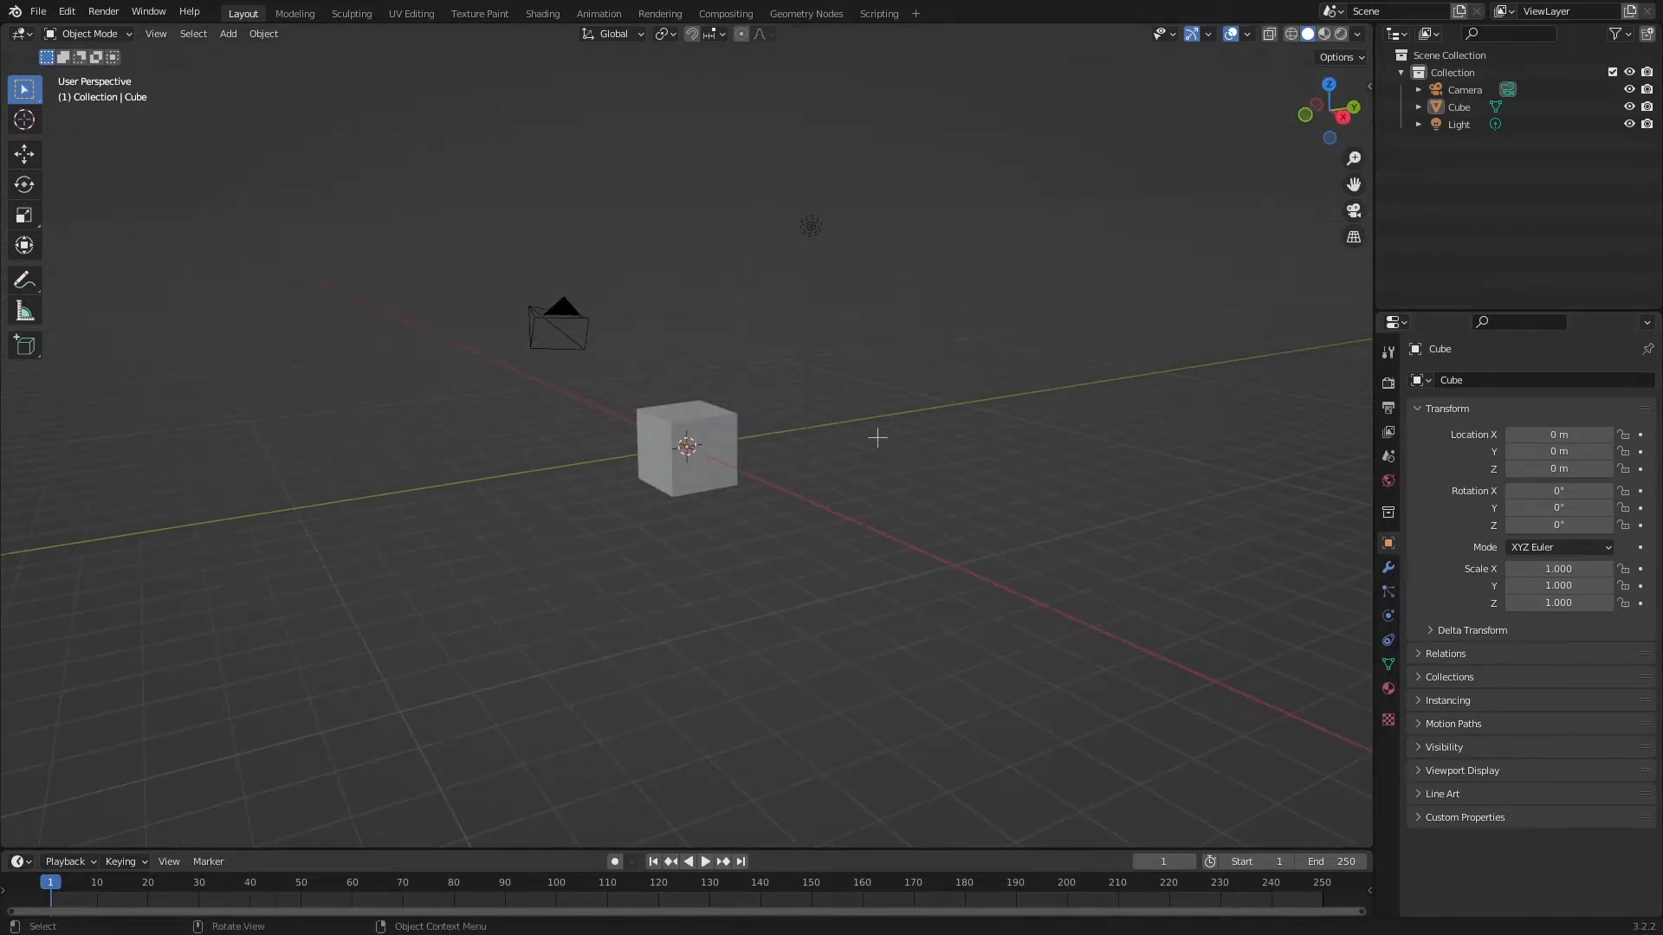
middle_click_drag(876, 434, 940, 453)
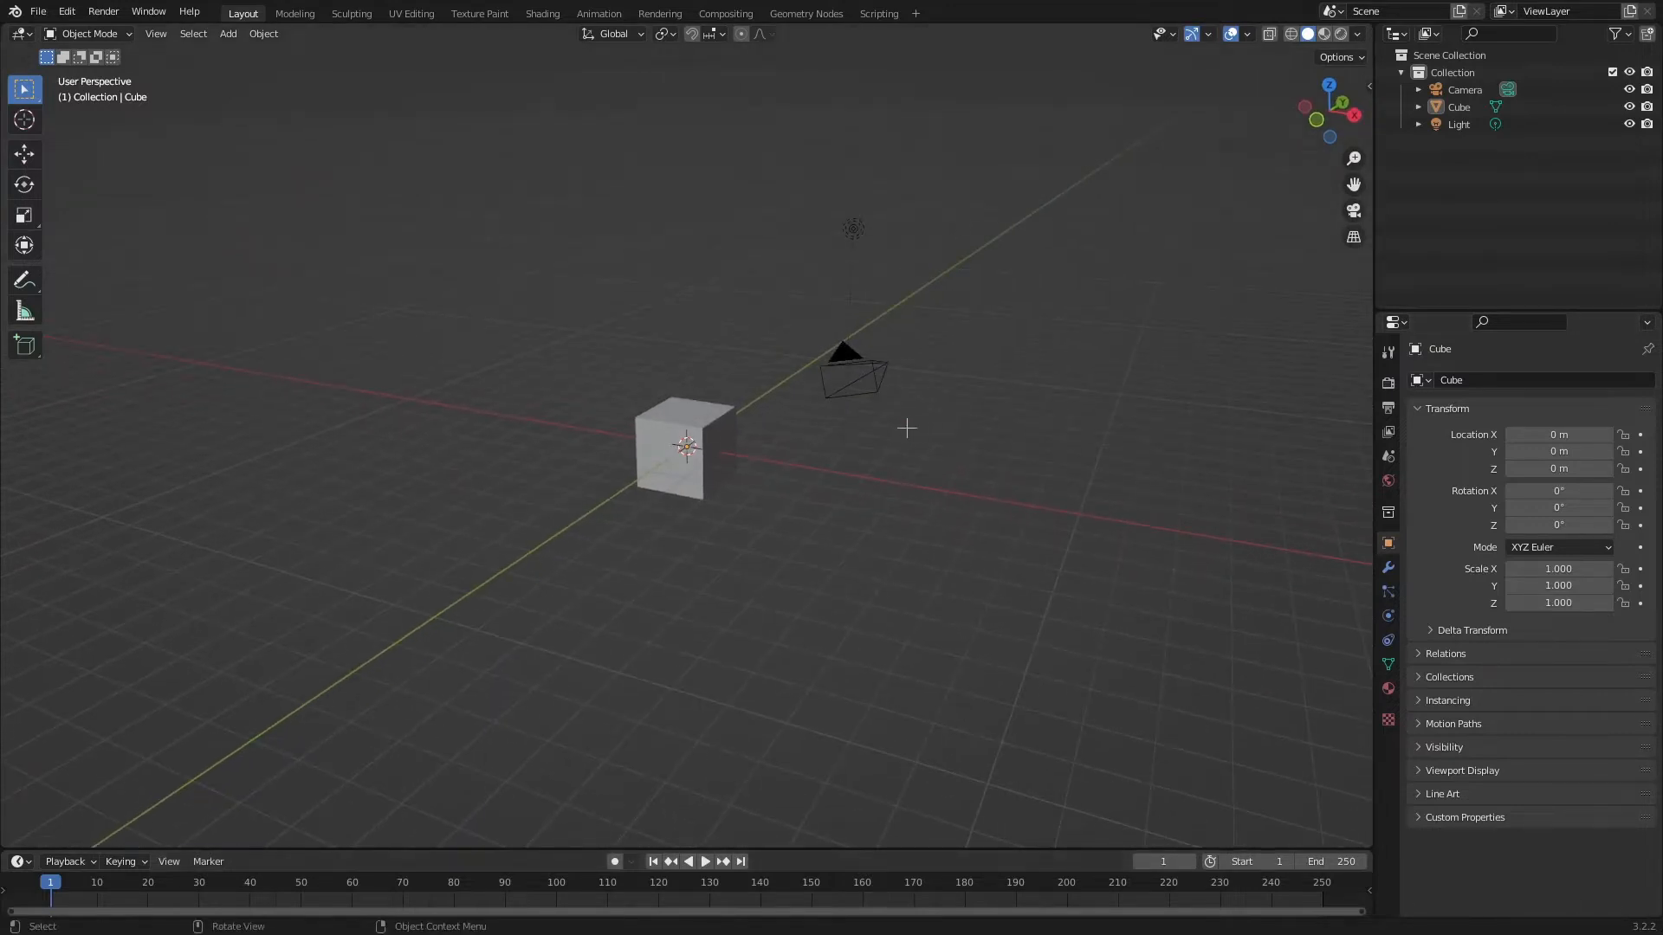
middle_click_drag(905, 427, 838, 399)
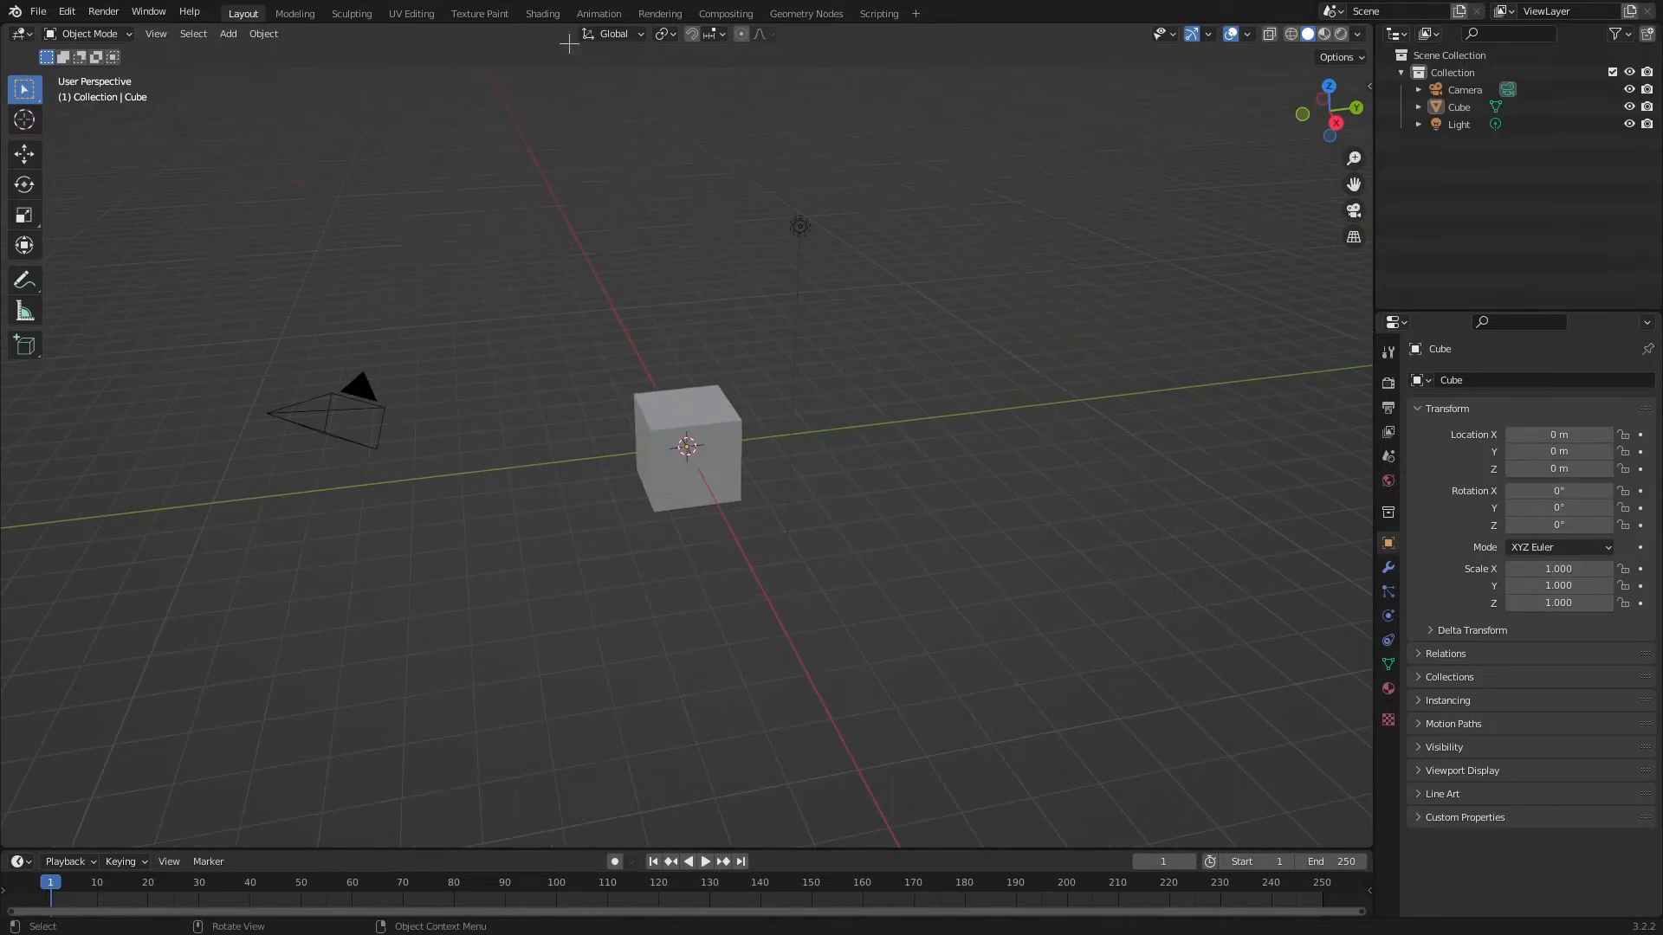
left_click(802, 13)
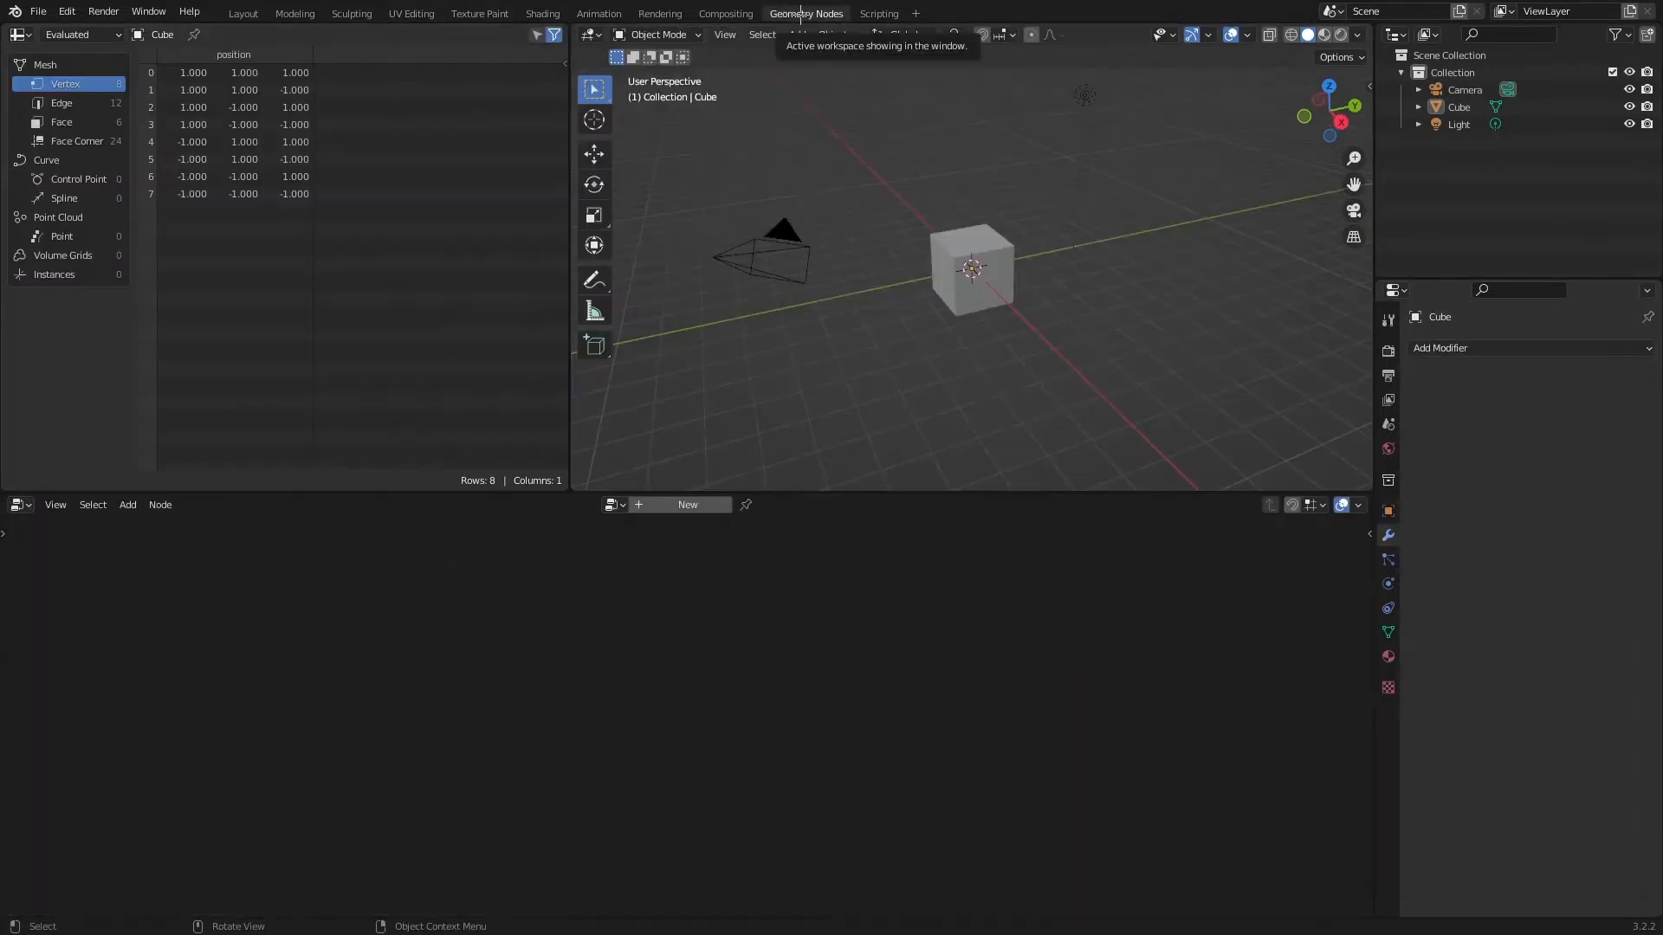
left_click(242, 13)
middle_click_drag(869, 357, 953, 349)
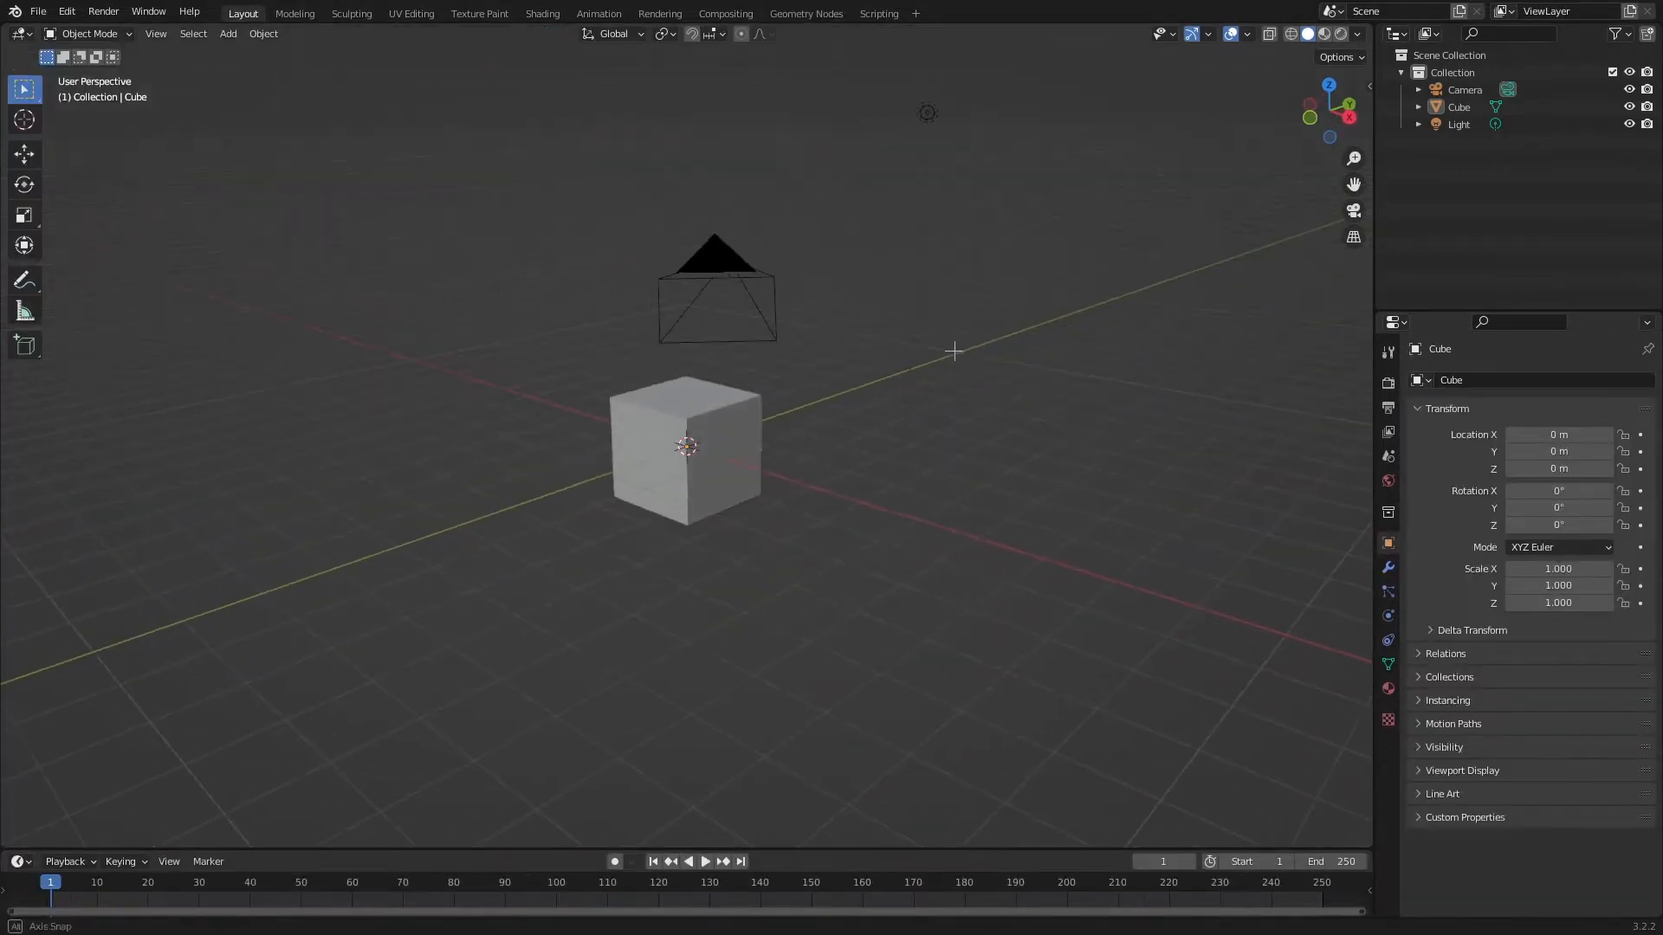
scroll(953, 349, "down", 5)
scroll(953, 349, "up", 5)
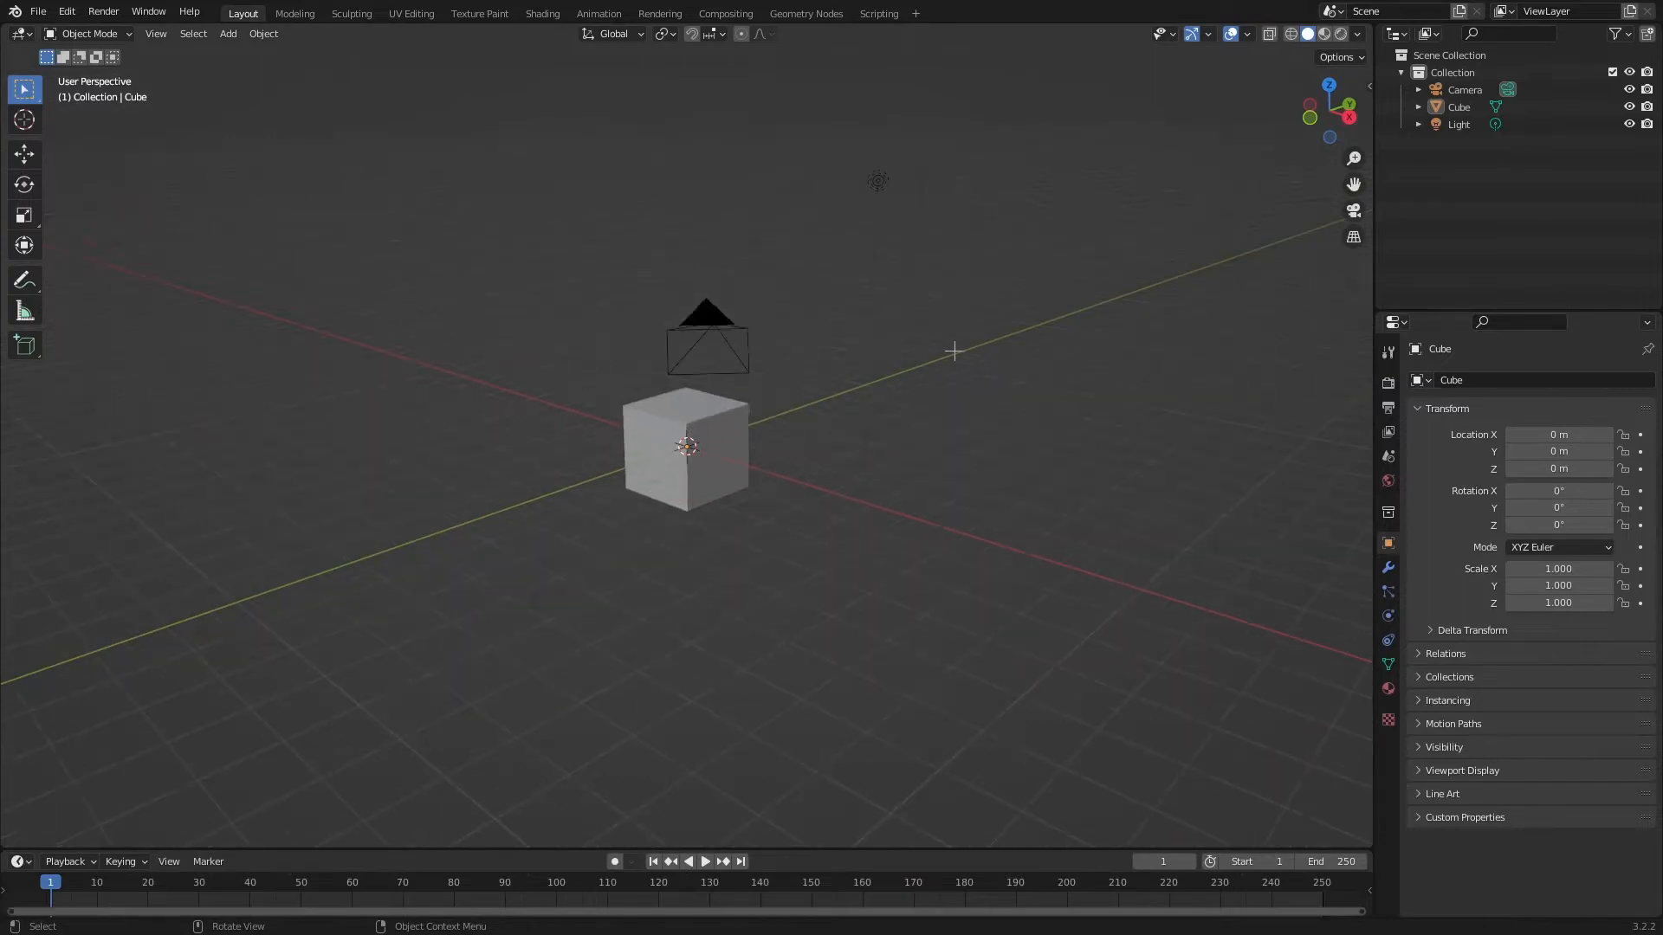
mouse_move(943, 349)
middle_mouse_down()
mouse_move(865, 335)
mouse_move(910, 350)
middle_mouse_up()
Create a new General file from the splash screen without saving the current scene
left_click(15, 12)
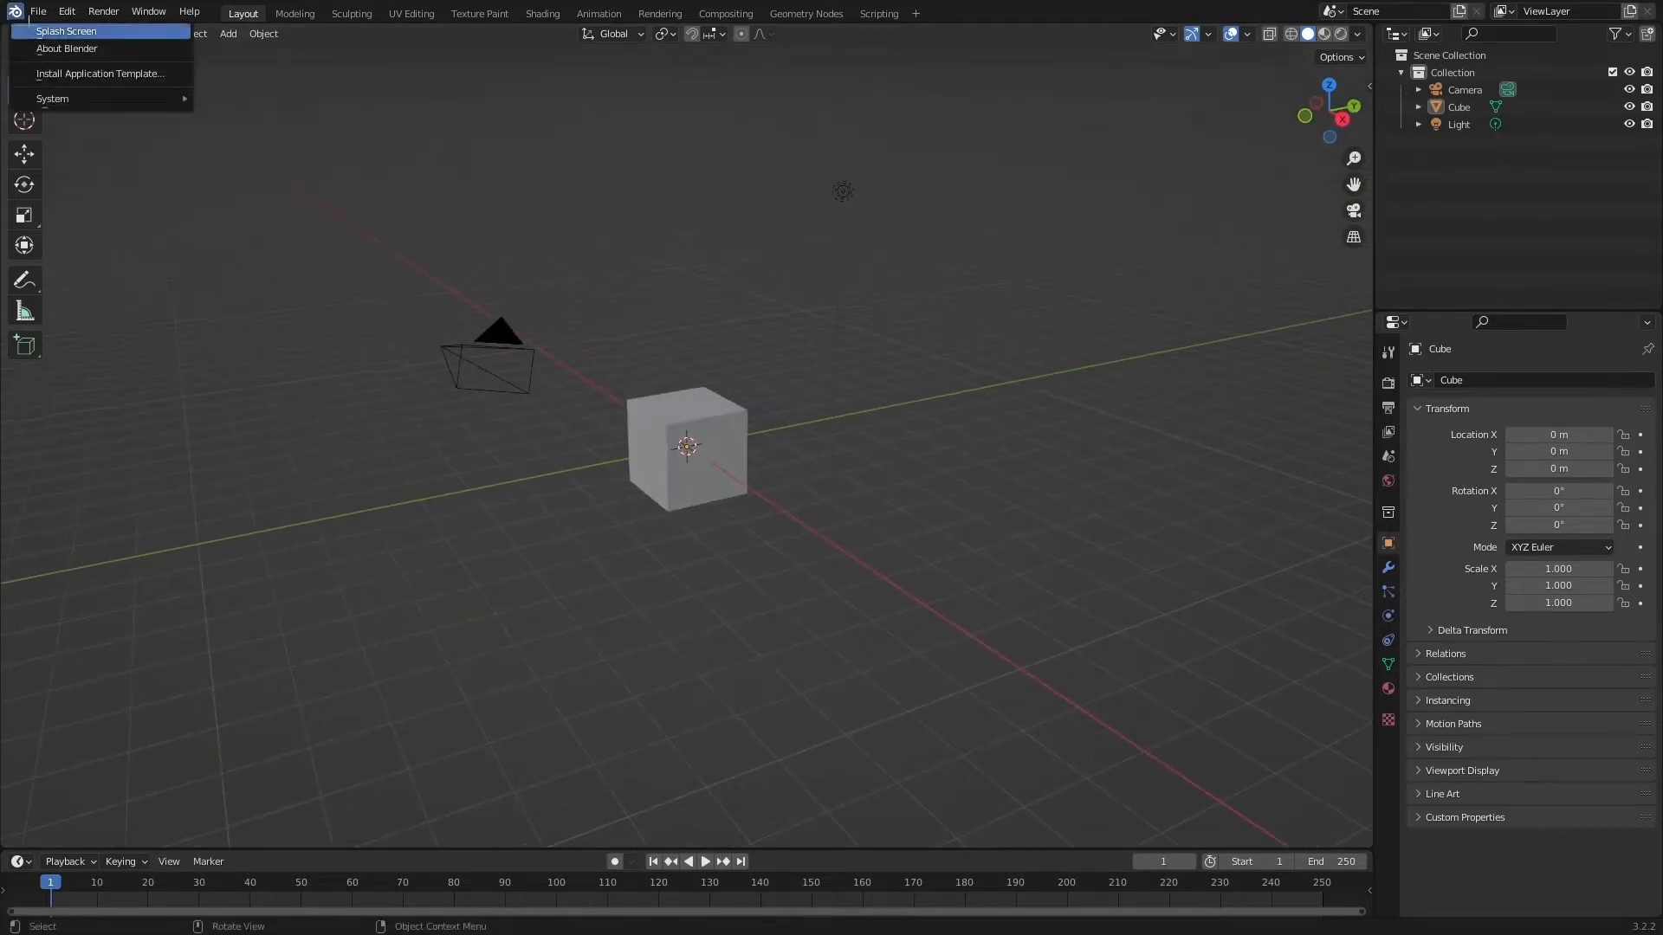
left_click(39, 32)
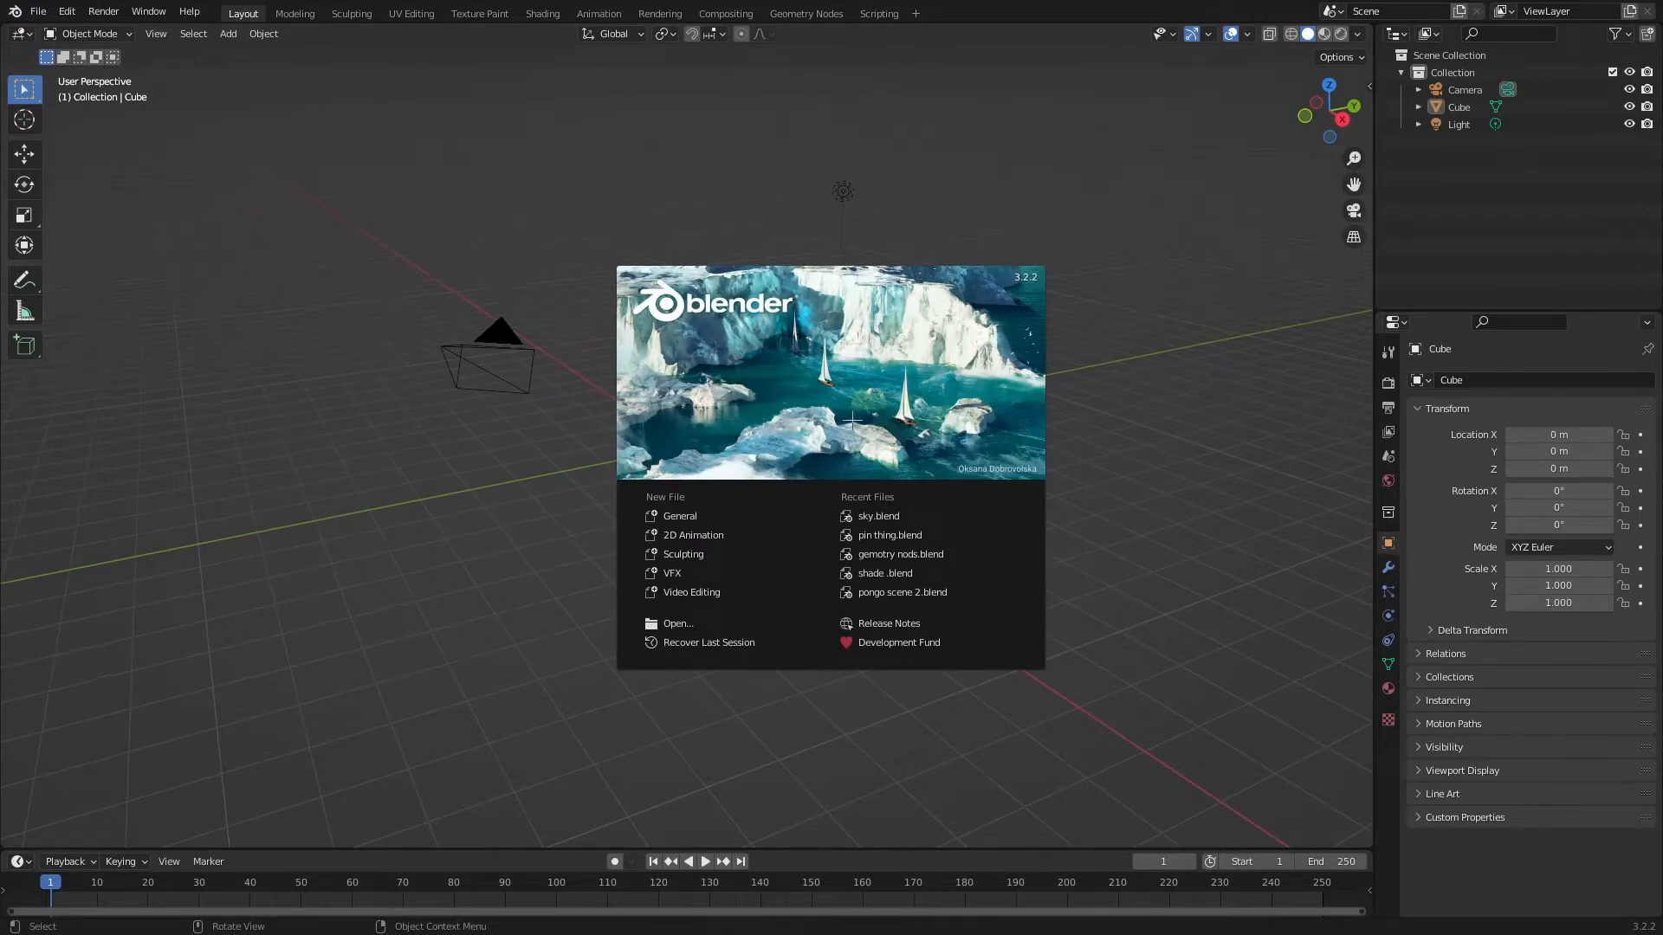
left_click(740, 512)
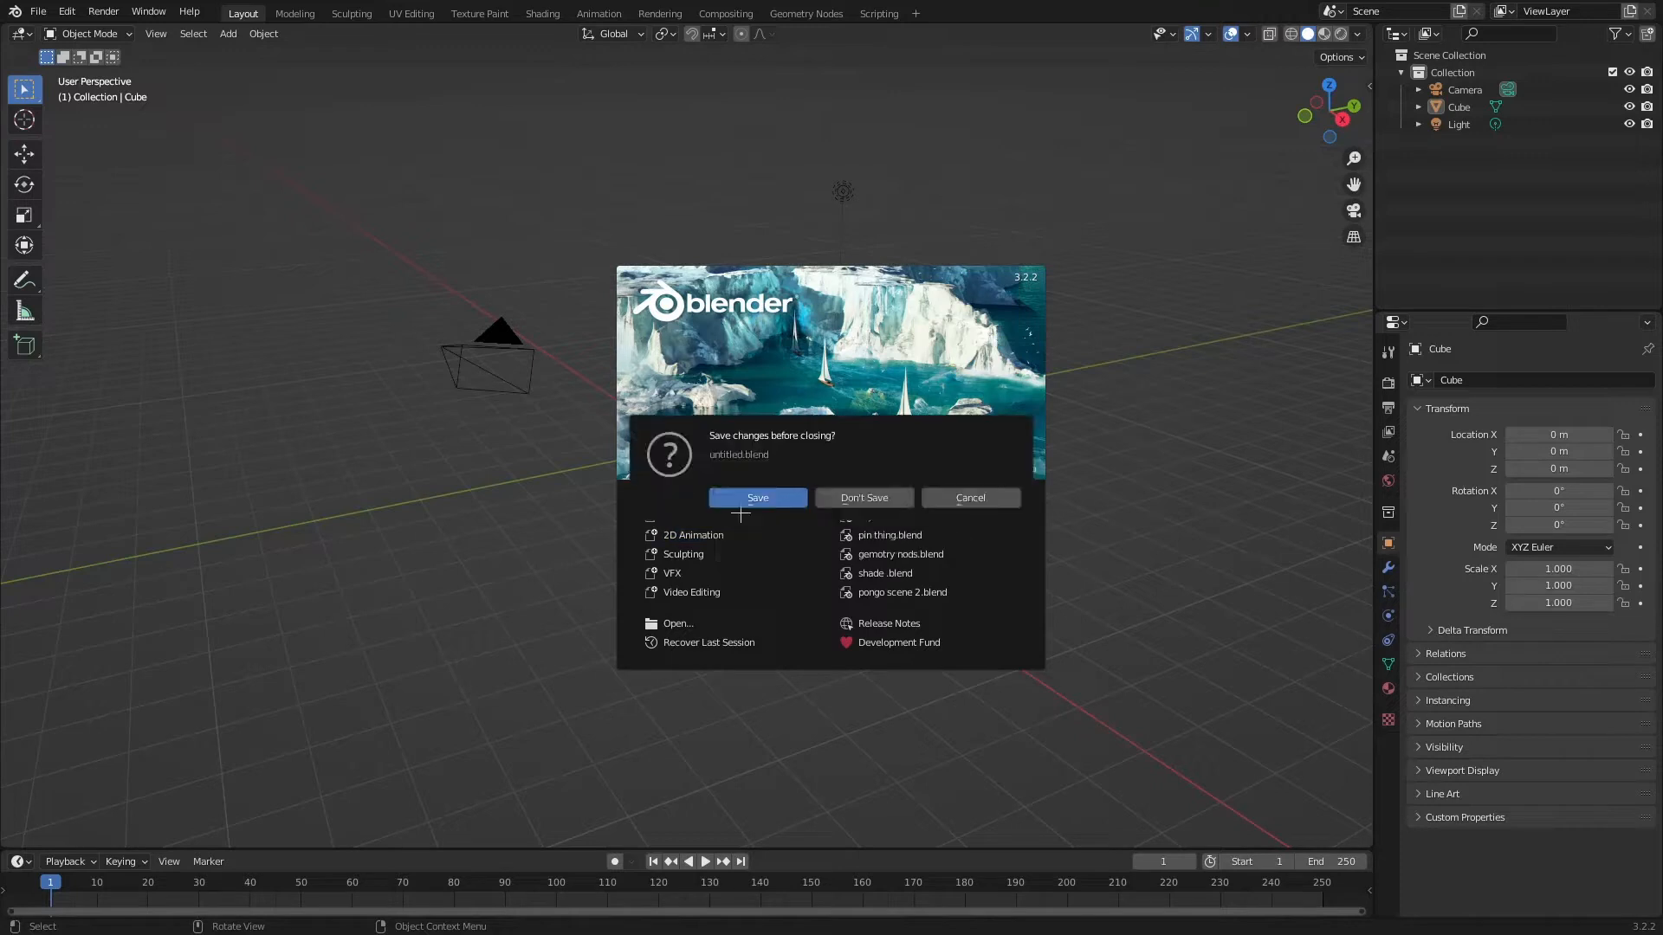
left_click(863, 498)
Deselect the cube by box-selecting empty space in the viewport
middle_click_drag(855, 483, 757, 481)
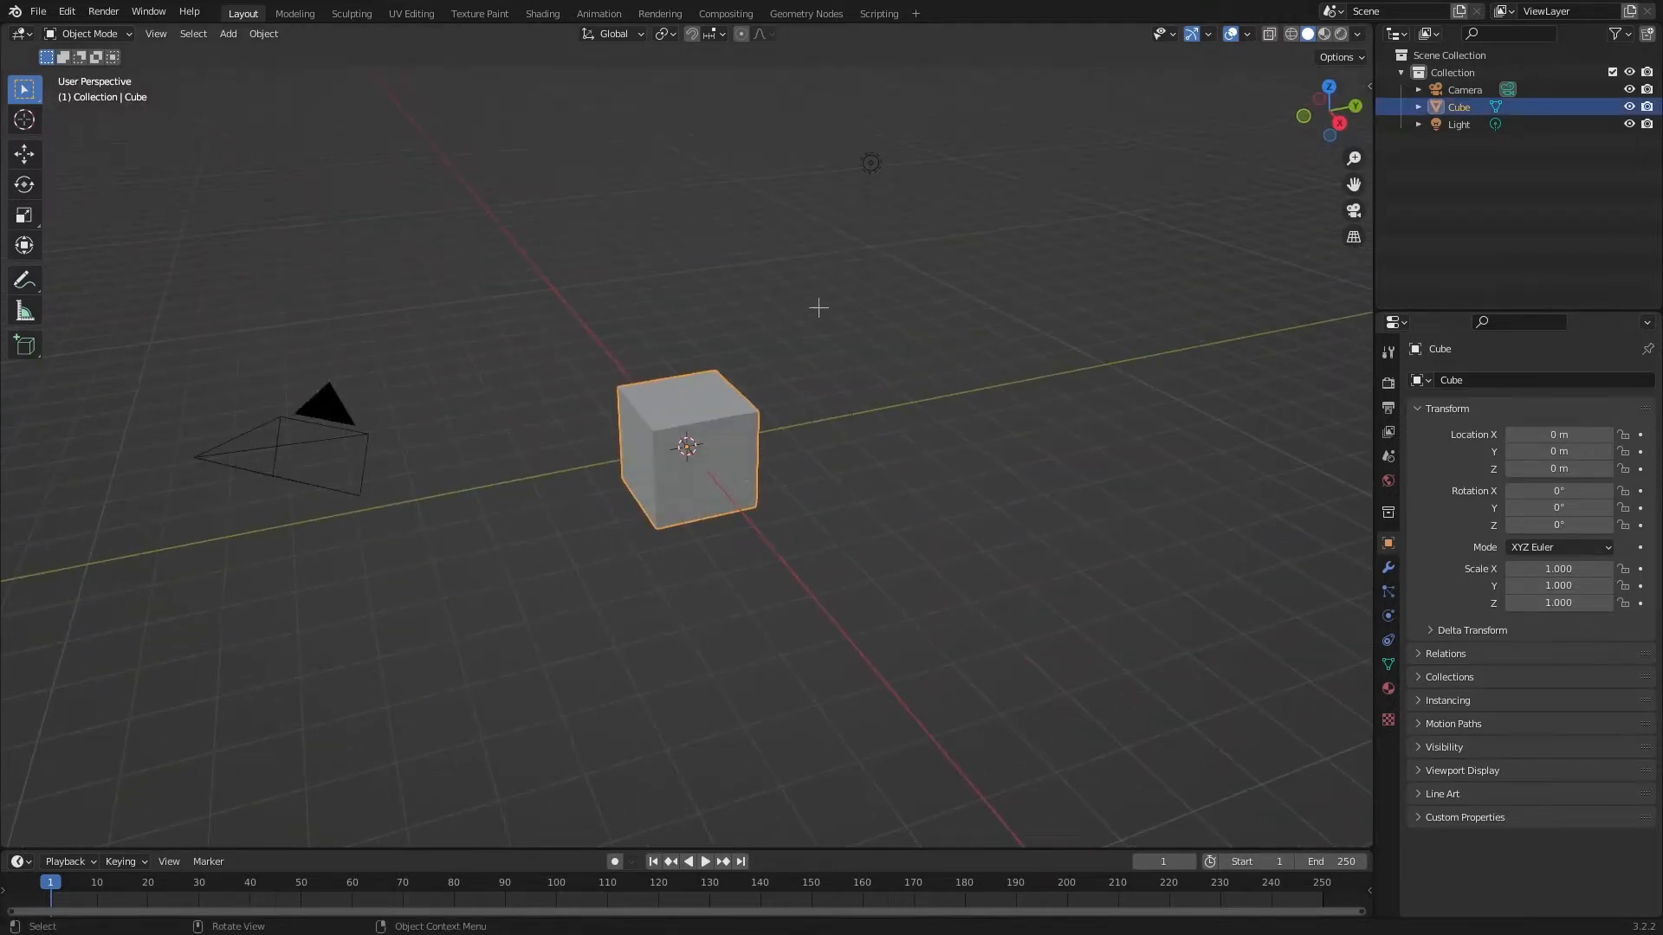
left_click_drag(407, 178, 721, 336)
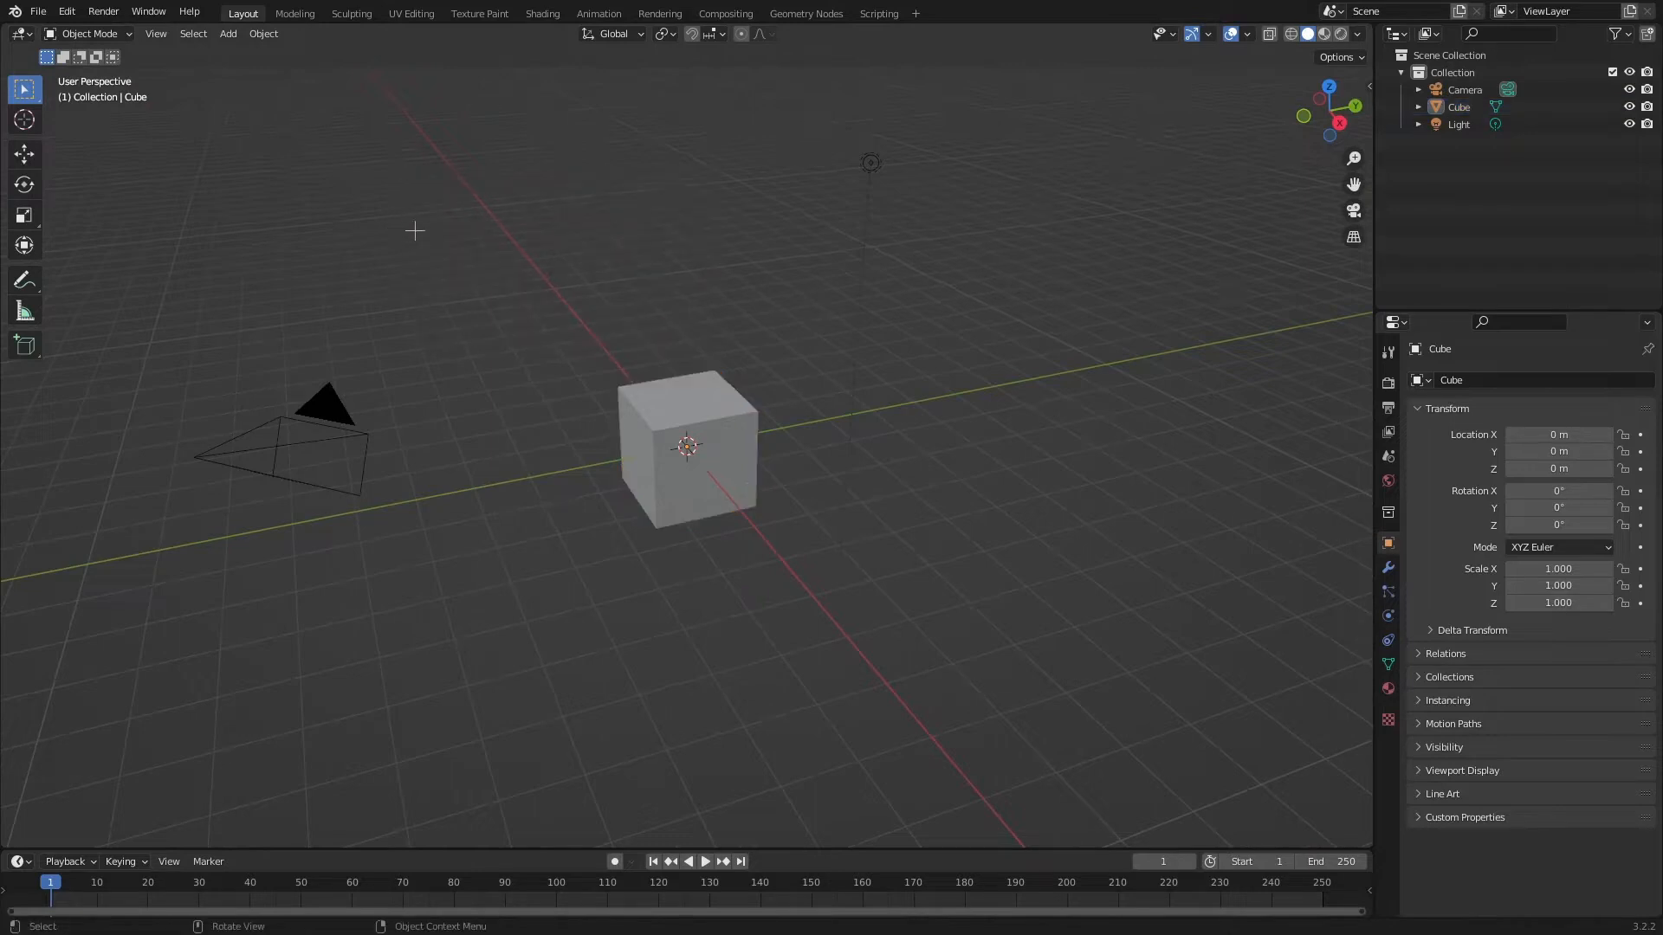
left_click_drag(414, 230, 868, 290)
left_click_drag(386, 232, 684, 227)
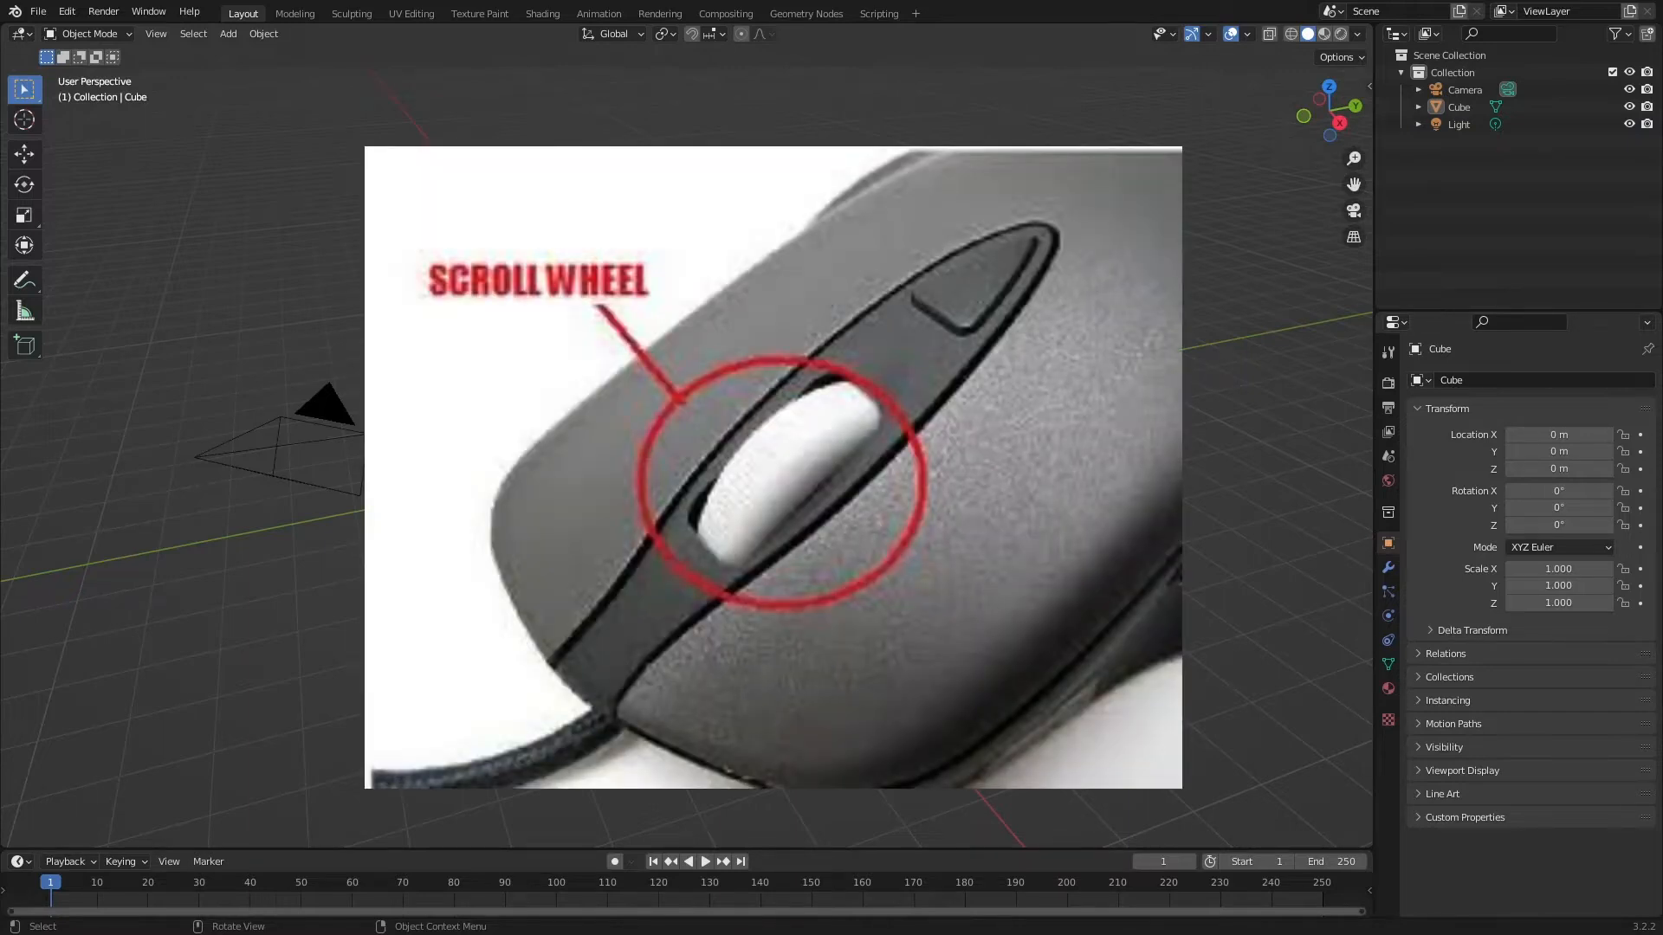
Examine the cube from different angles and distances, and explore the scene around it with walk navigation
middle_click_drag(1039, 418, 1069, 398)
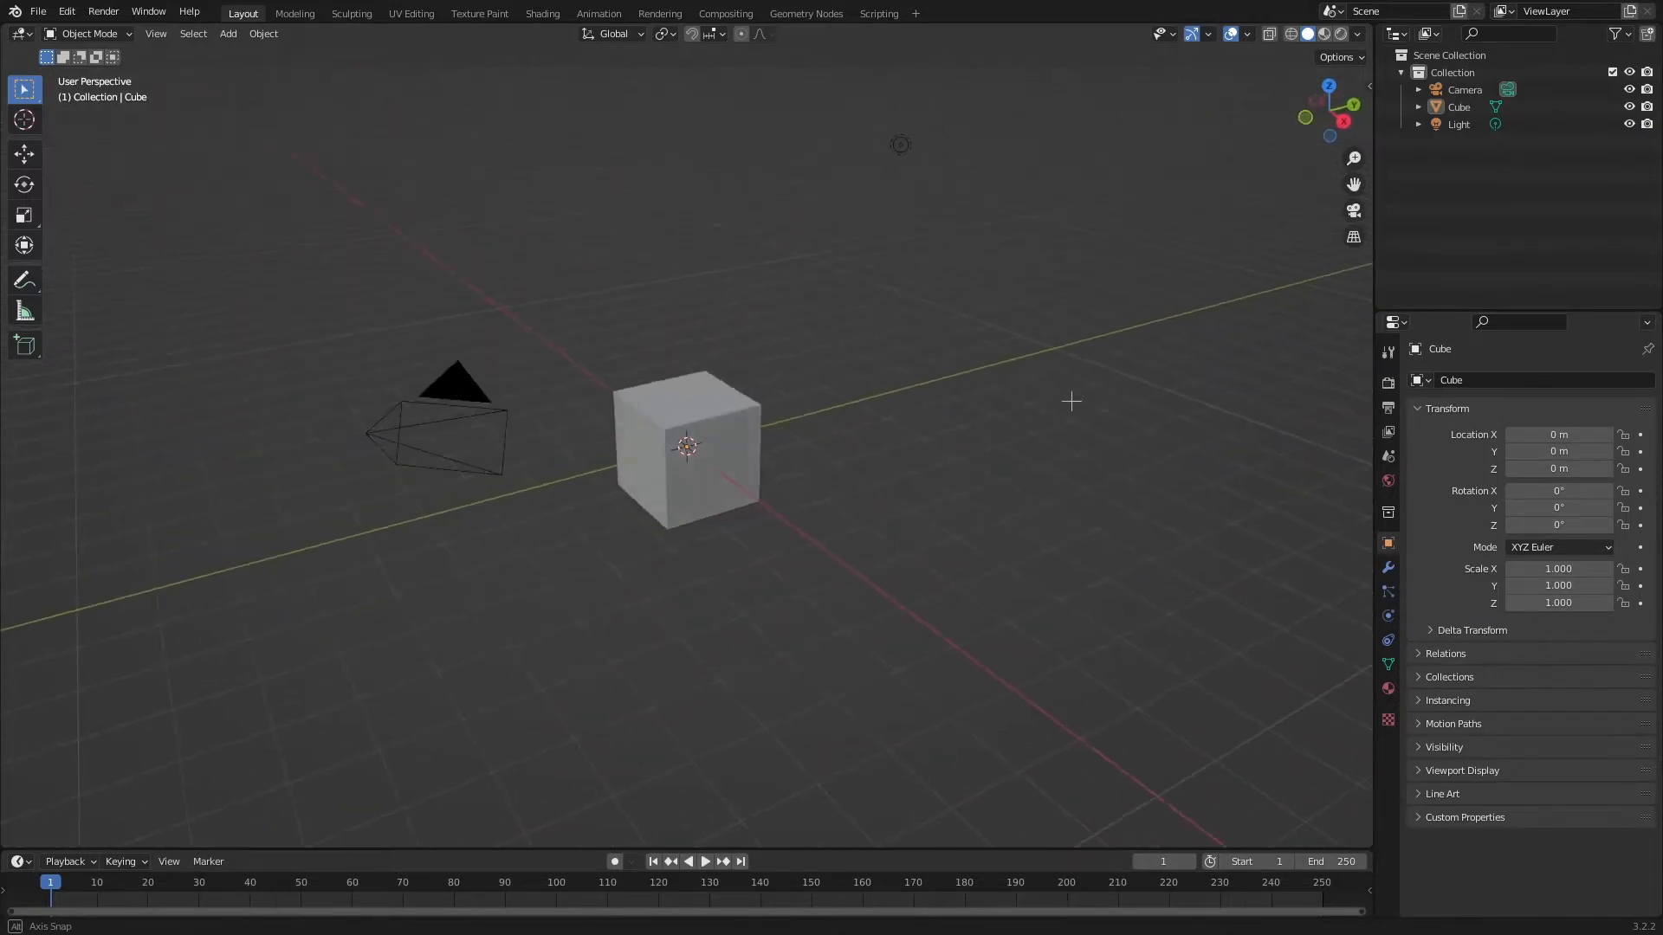
scroll(1065, 358, "down", 5)
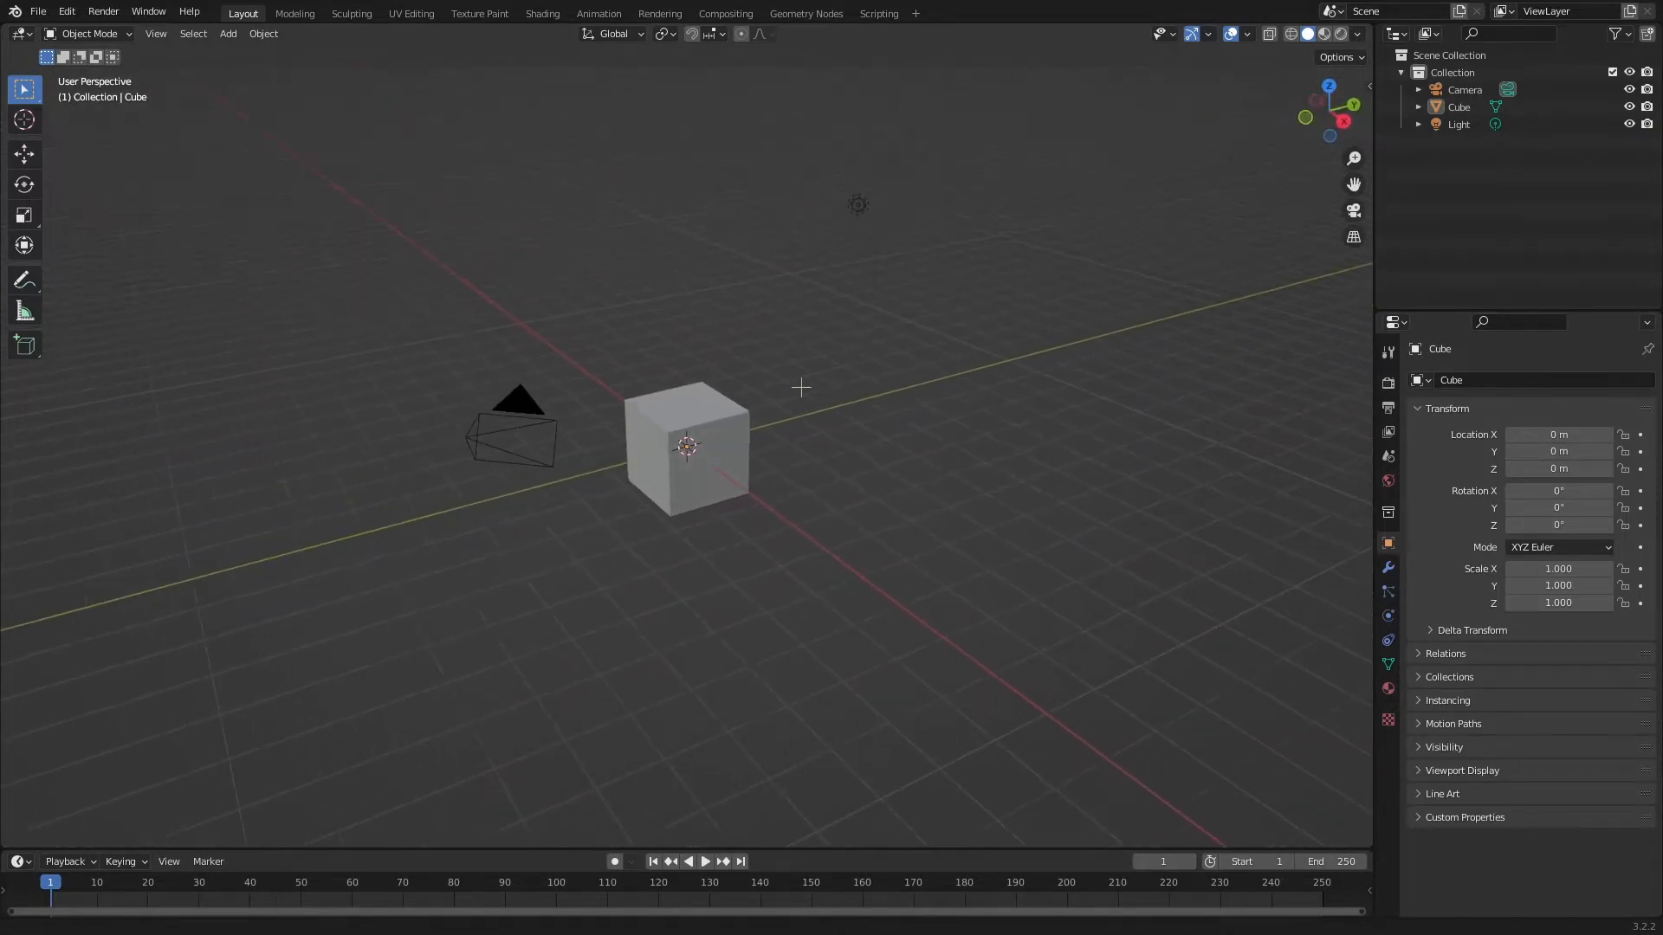
middle_click_drag(812, 556, 890, 355, "ctrl")
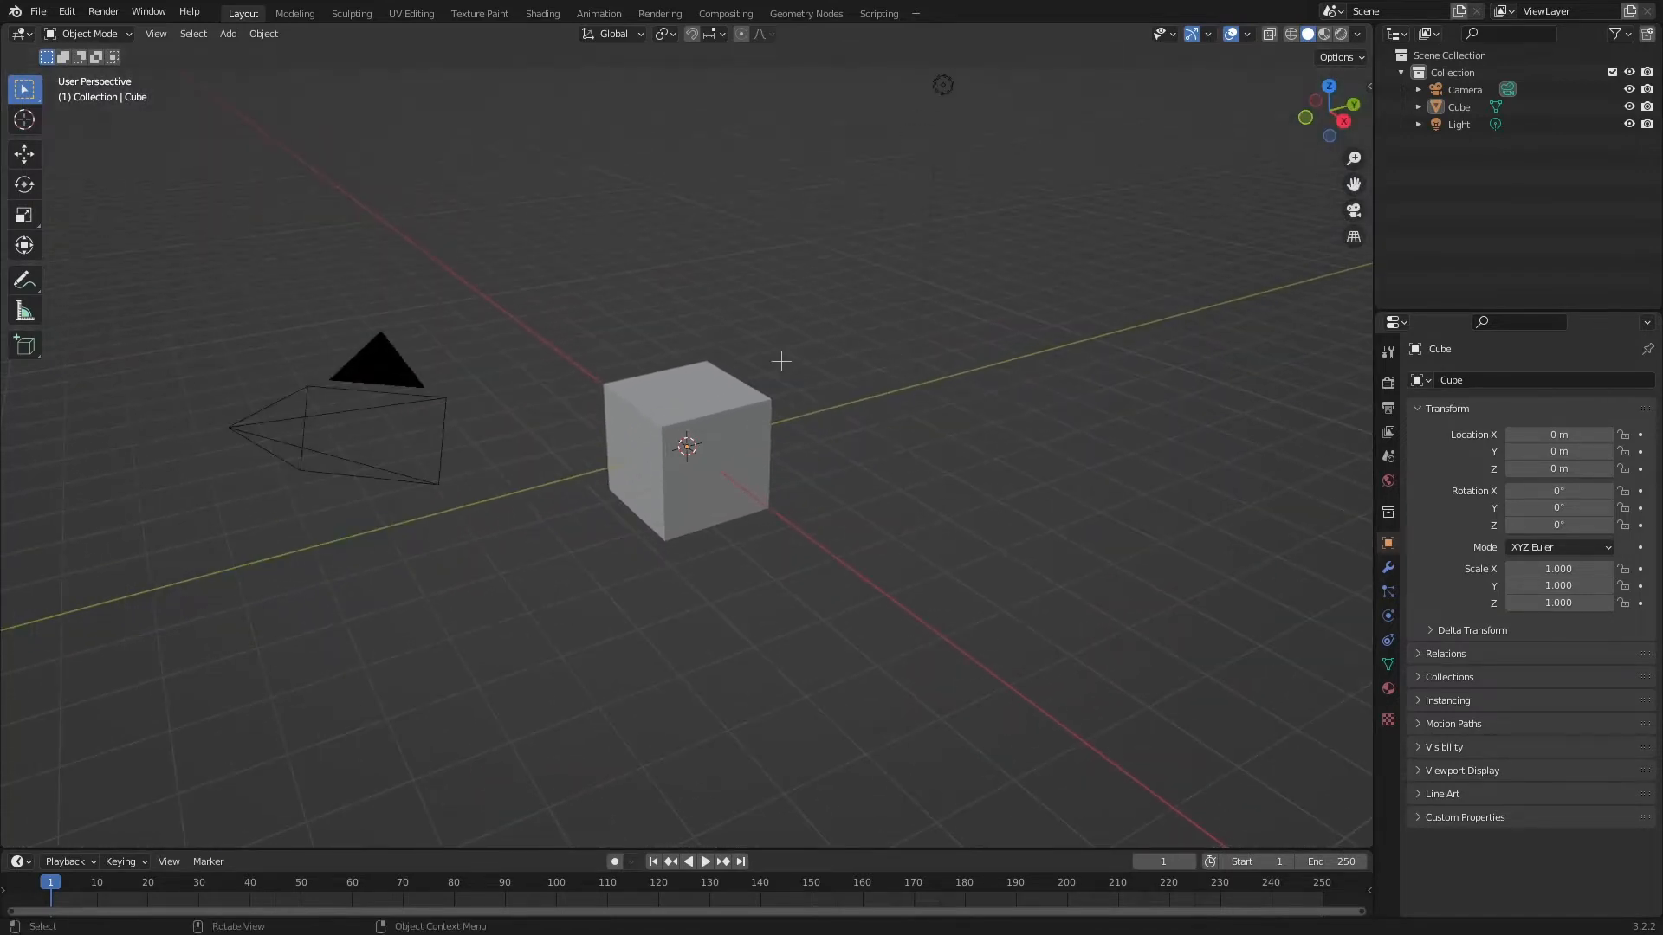
mouse_move(782, 357)
middle_mouse_down("ctrl")
mouse_move(802, 308)
mouse_move(798, 343)
middle_mouse_up("ctrl")
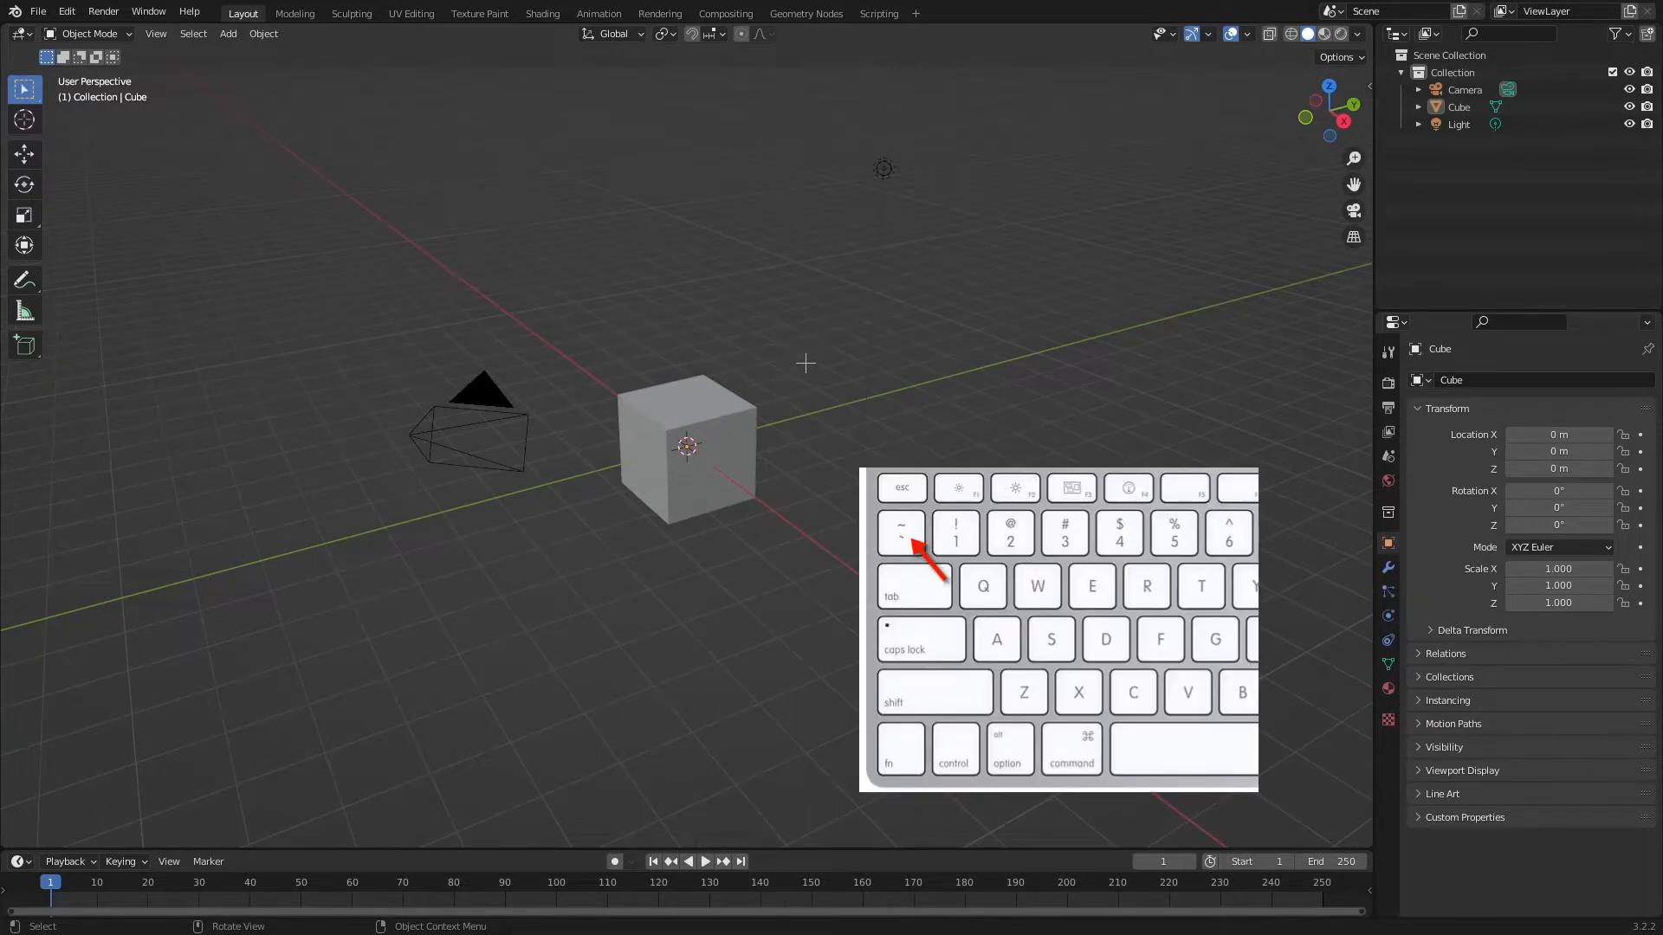
key("shift+grave")
key("a")
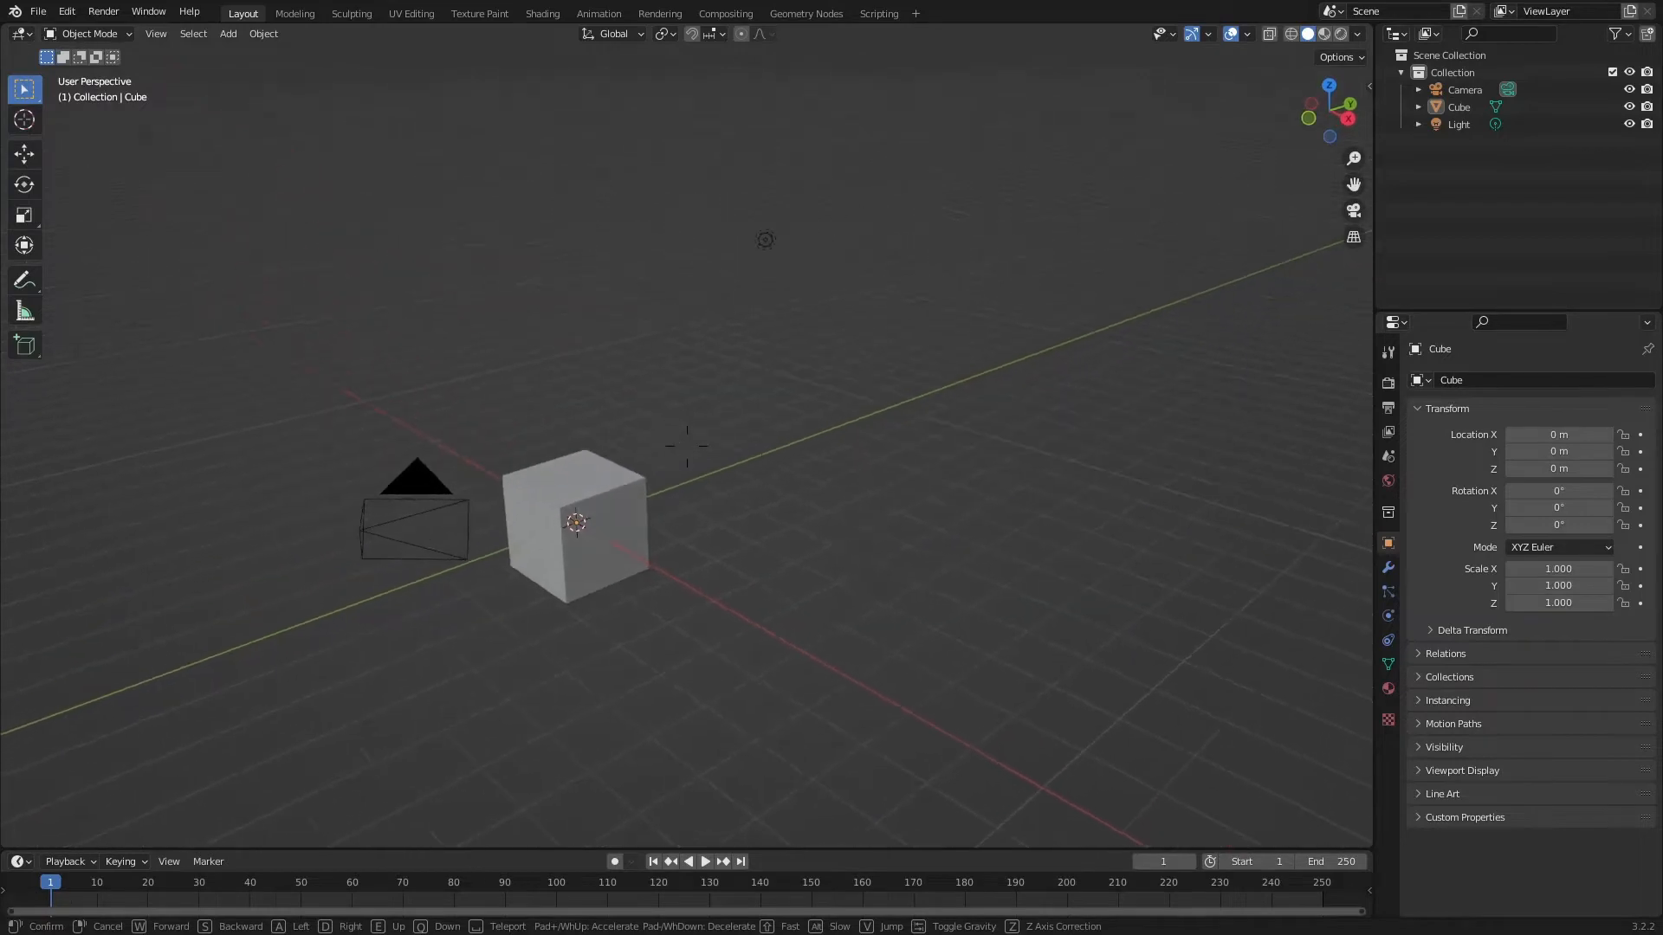
key("a")
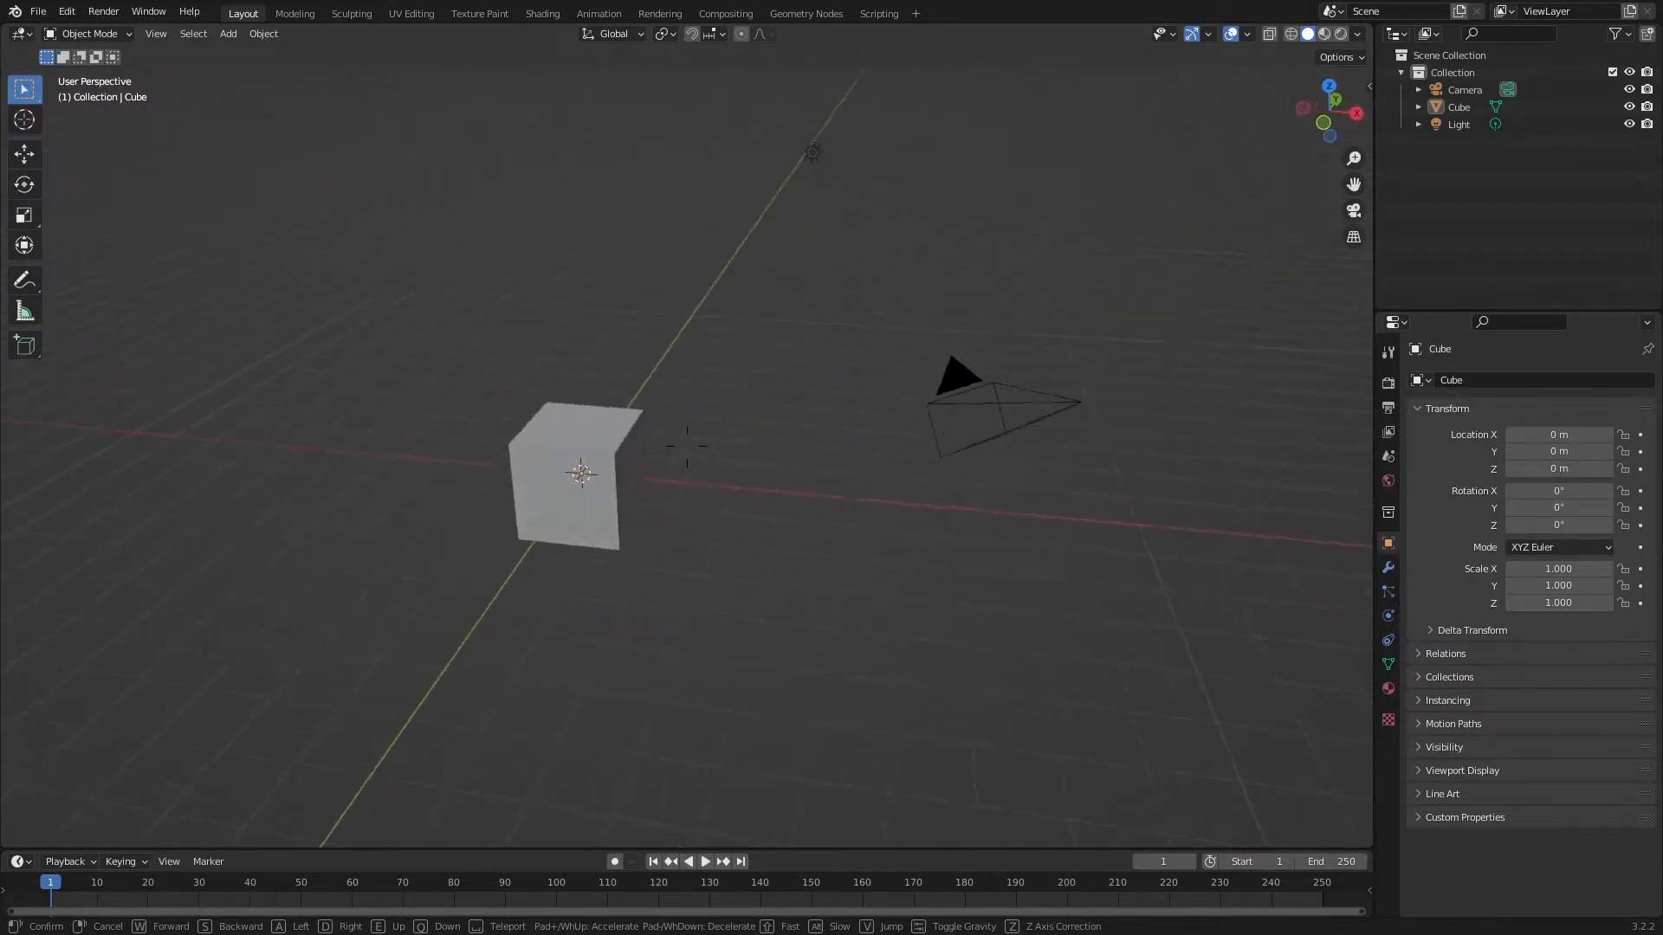
key("d")
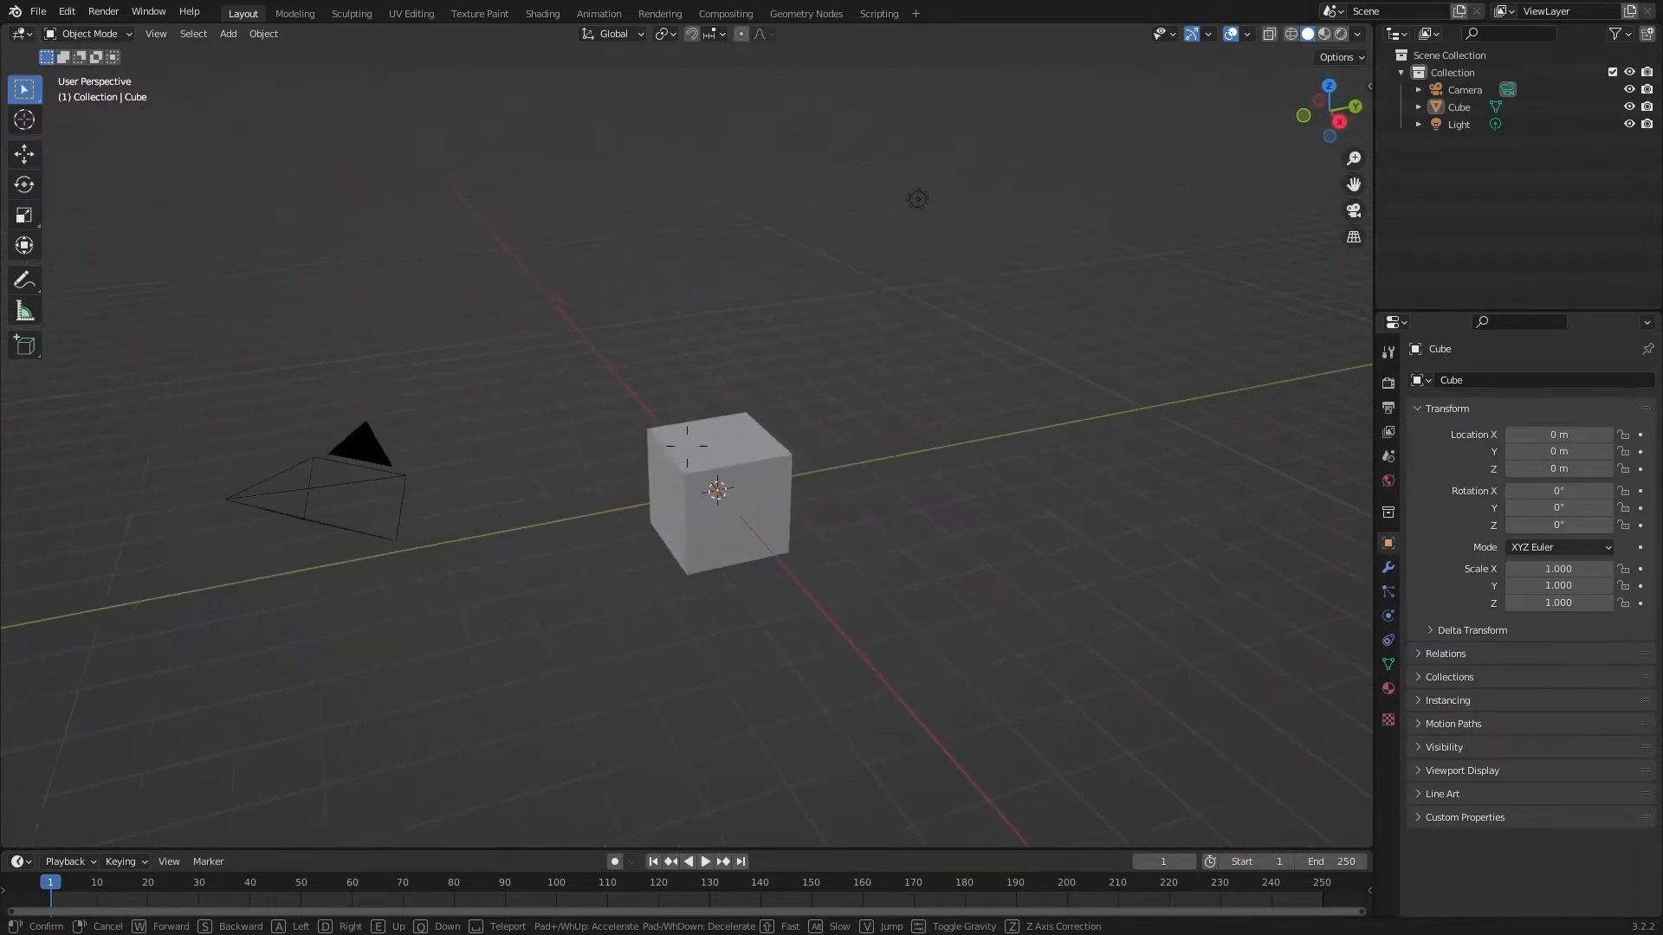
key("w")
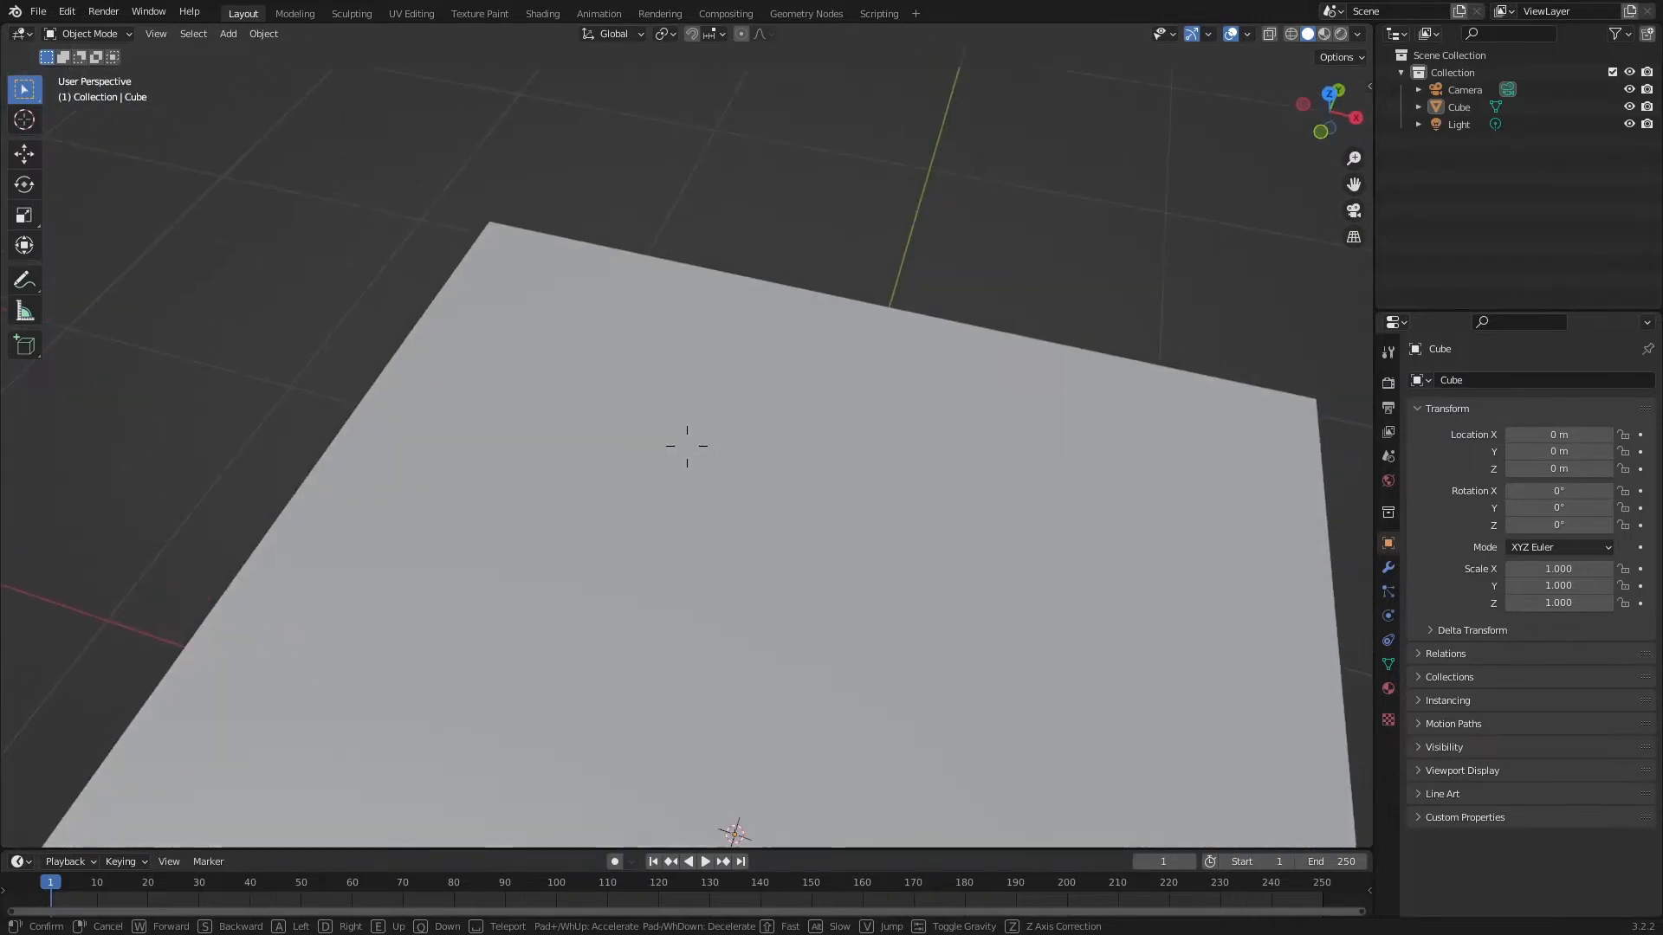
key("w")
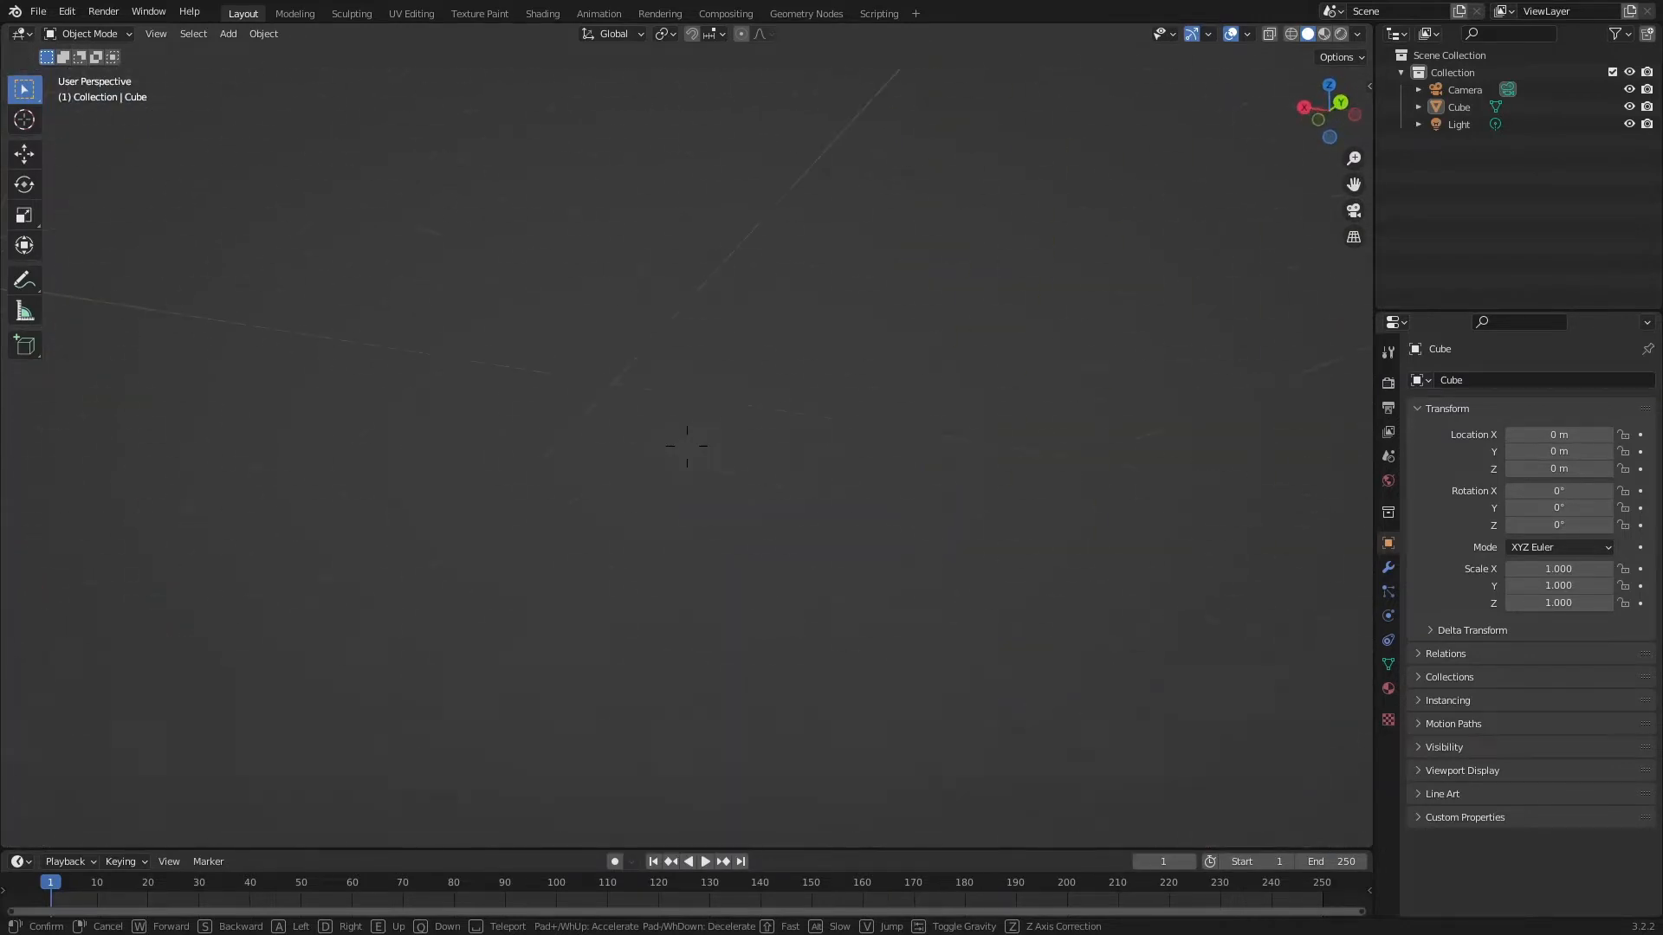
key("s")
right_click(773, 469)
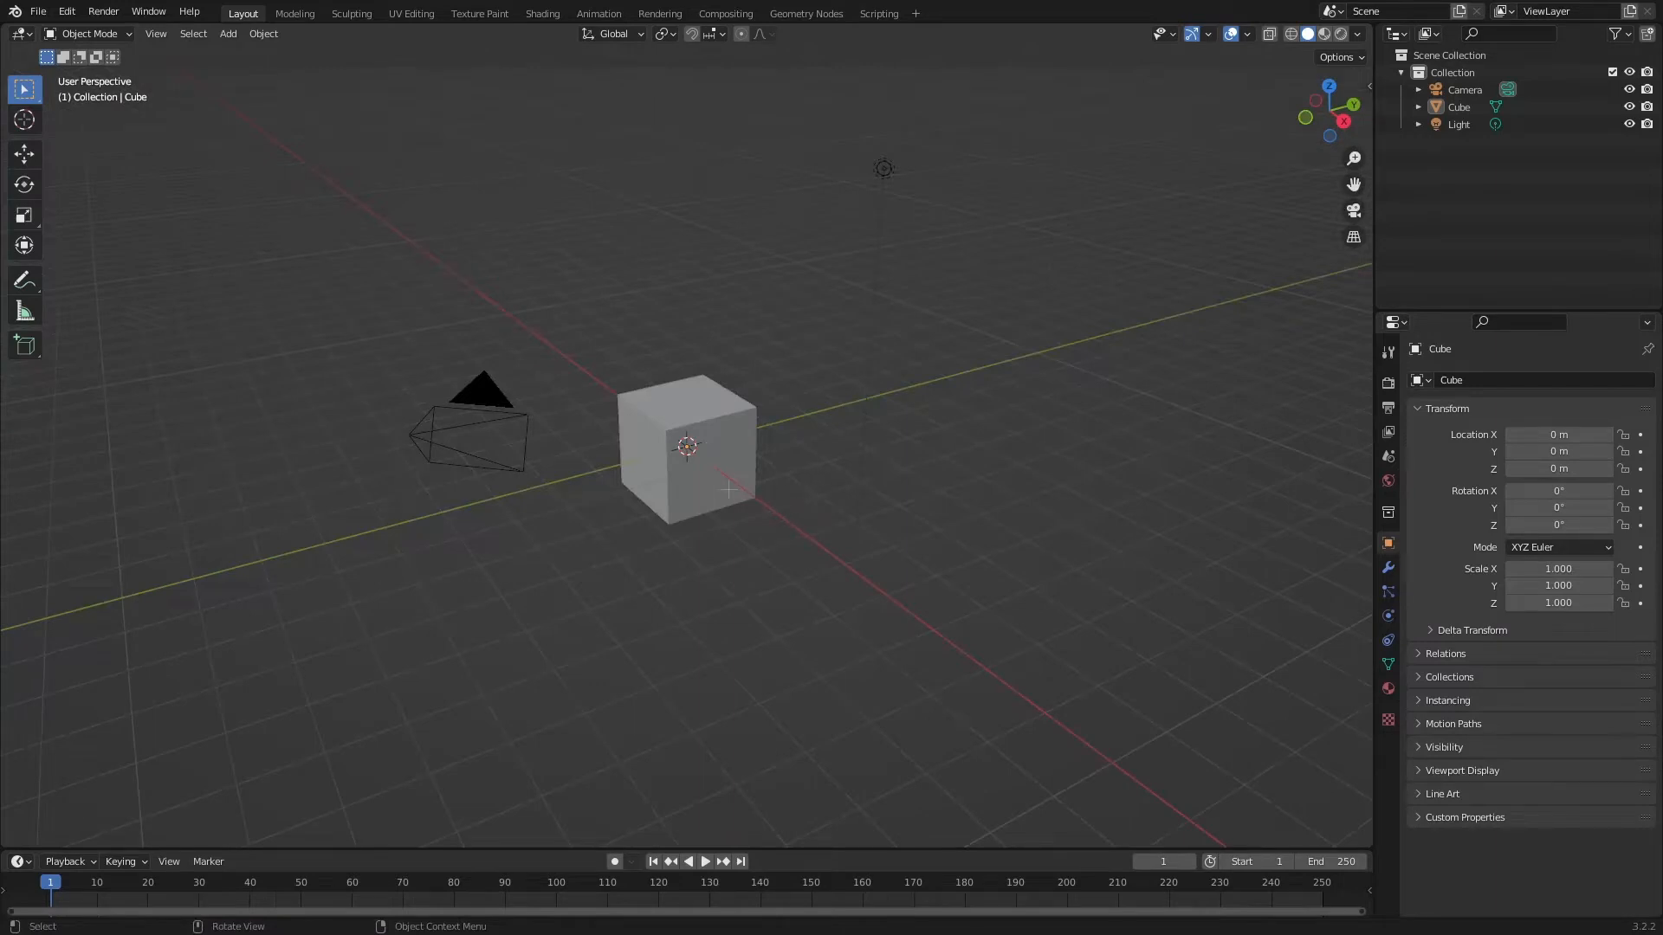
Box-select the camera and the light together and delete both from the scene
middle_click_drag(728, 490, 783, 427)
scroll(783, 424, "down", 1)
left_click_drag(772, 118, 963, 361)
key("c")
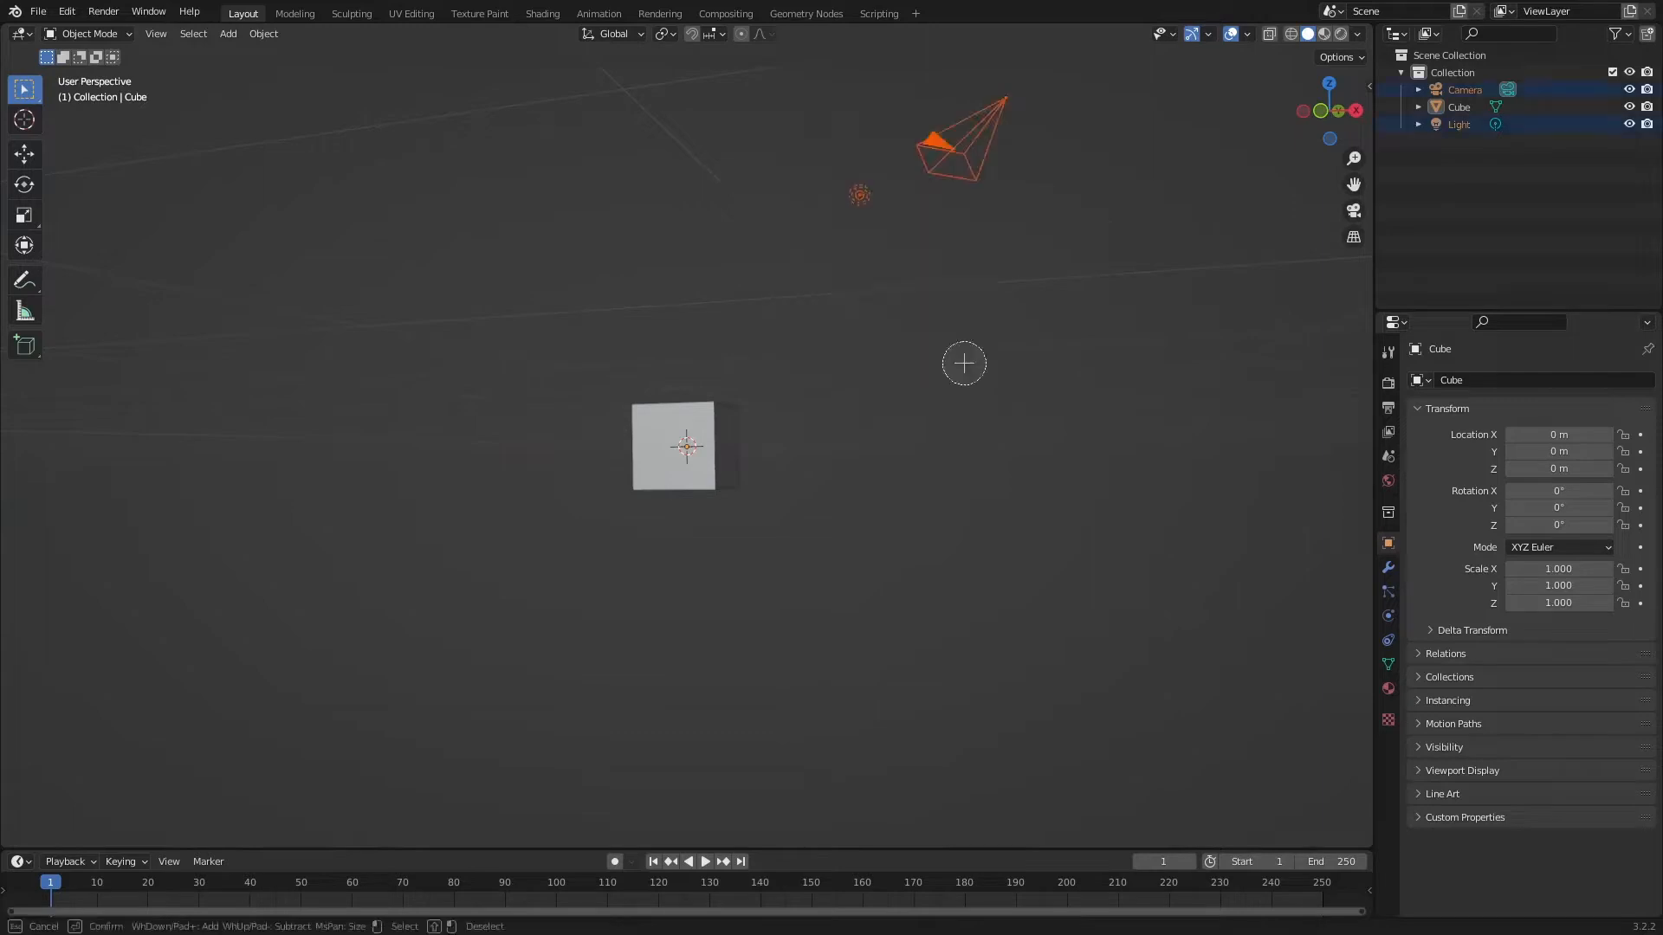
key("Escape")
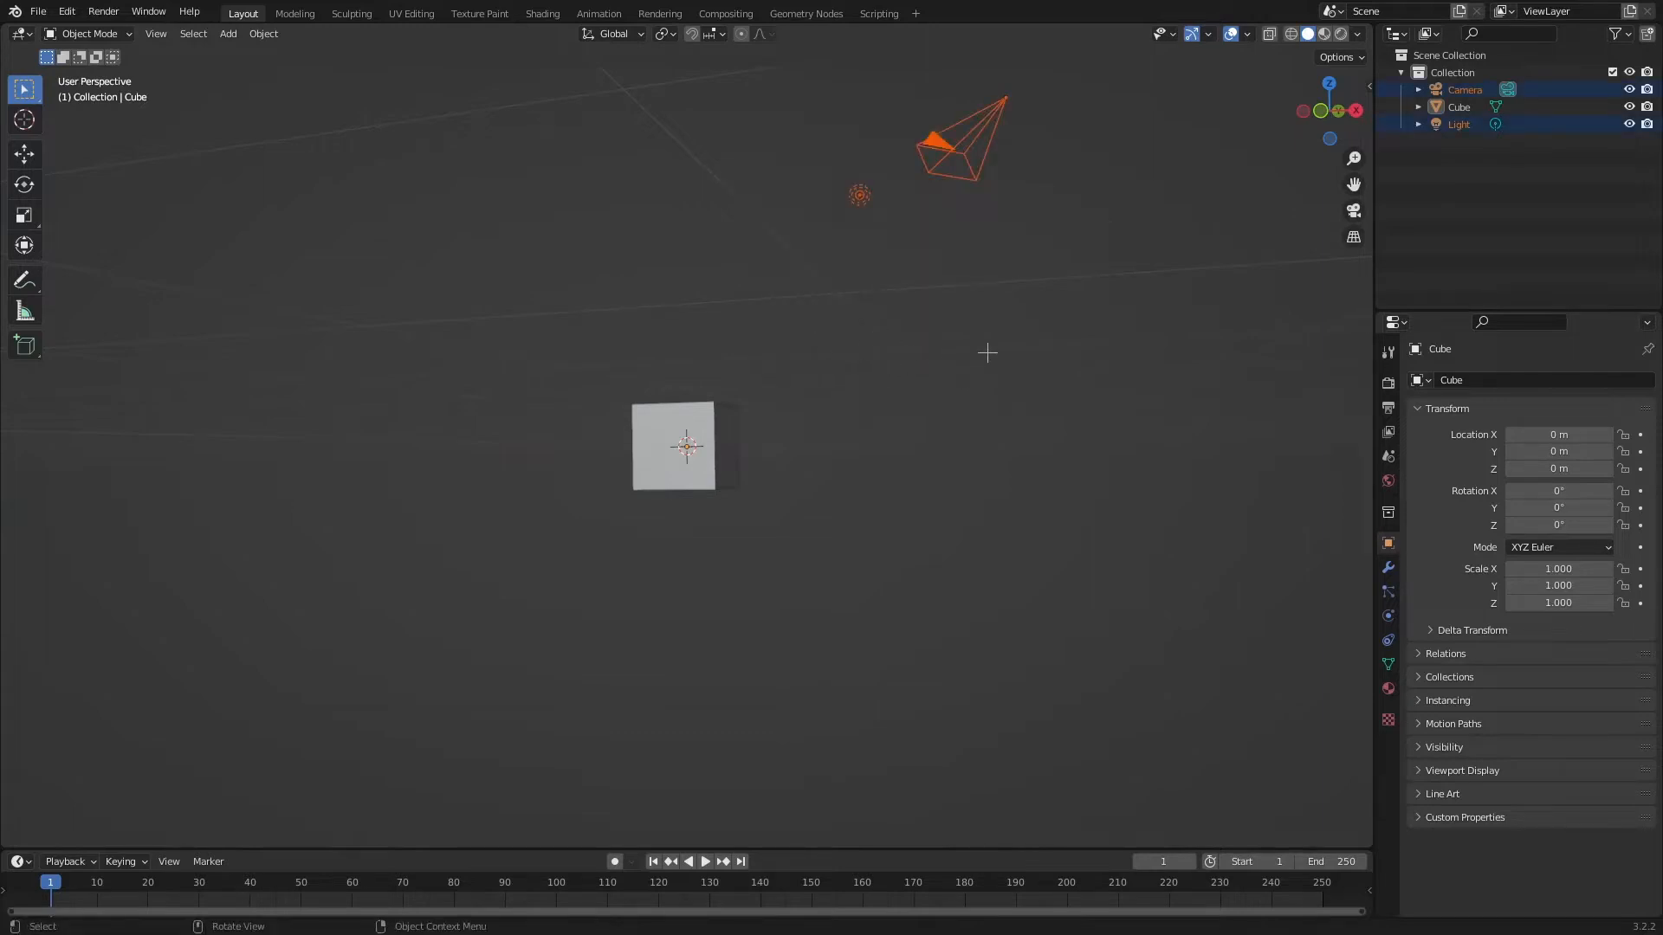
key("x")
left_click(987, 352)
Select the default cube and delete it from the scene
middle_click_drag(987, 352, 843, 442)
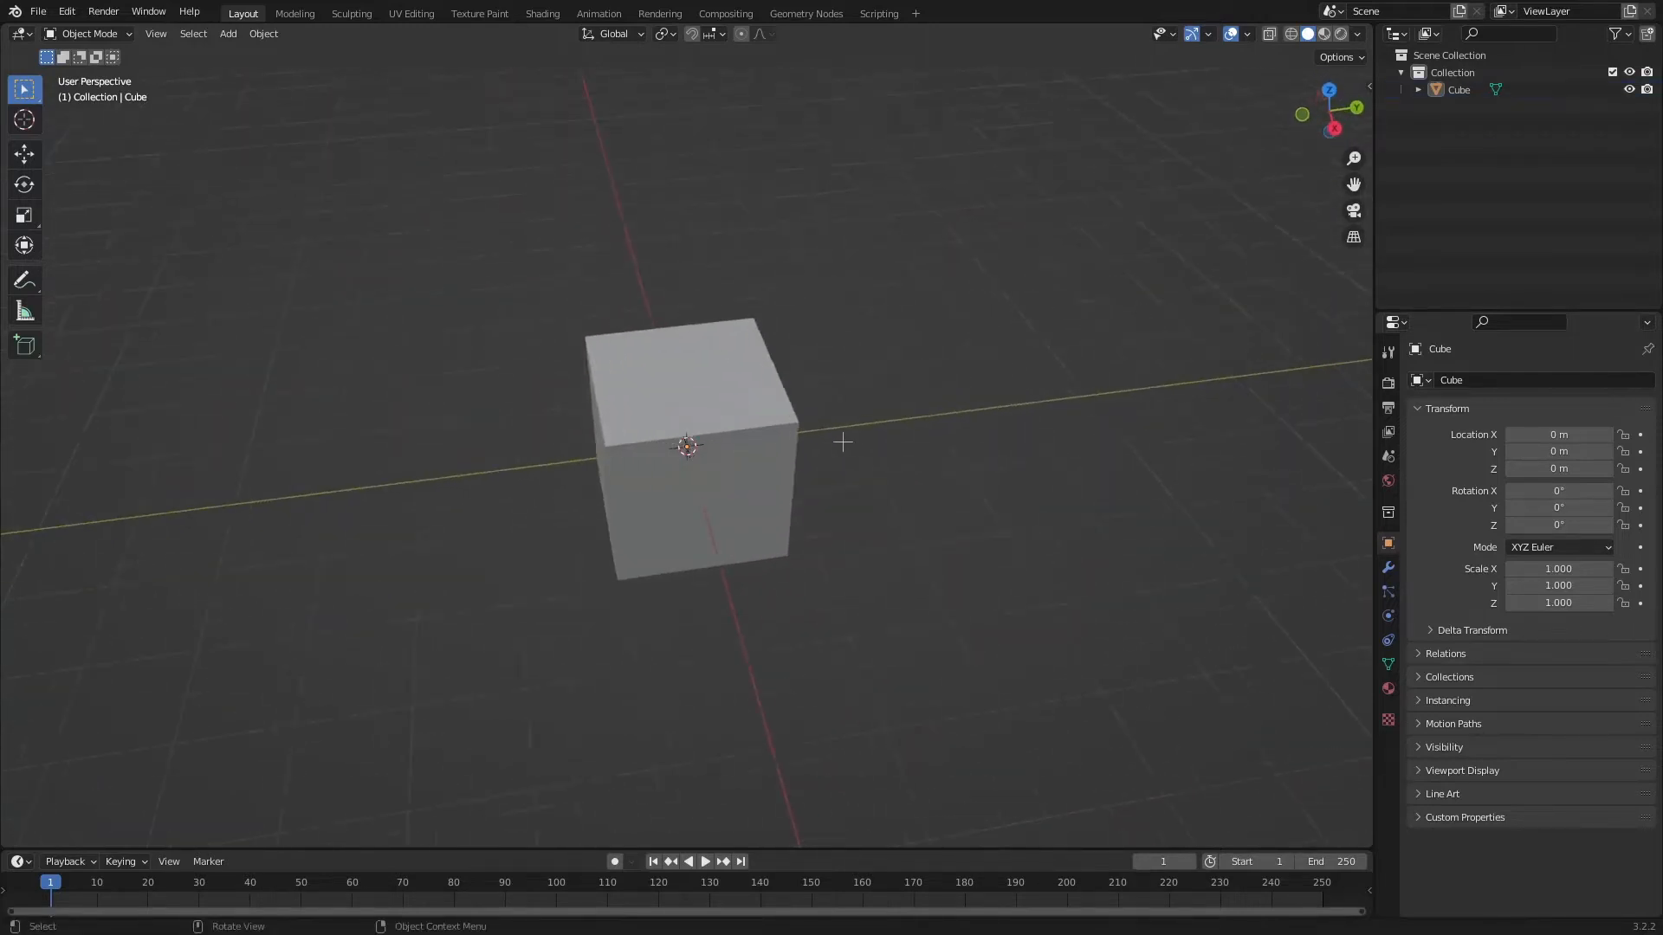
scroll(842, 443, "up", 3)
scroll(780, 396, "down", 8)
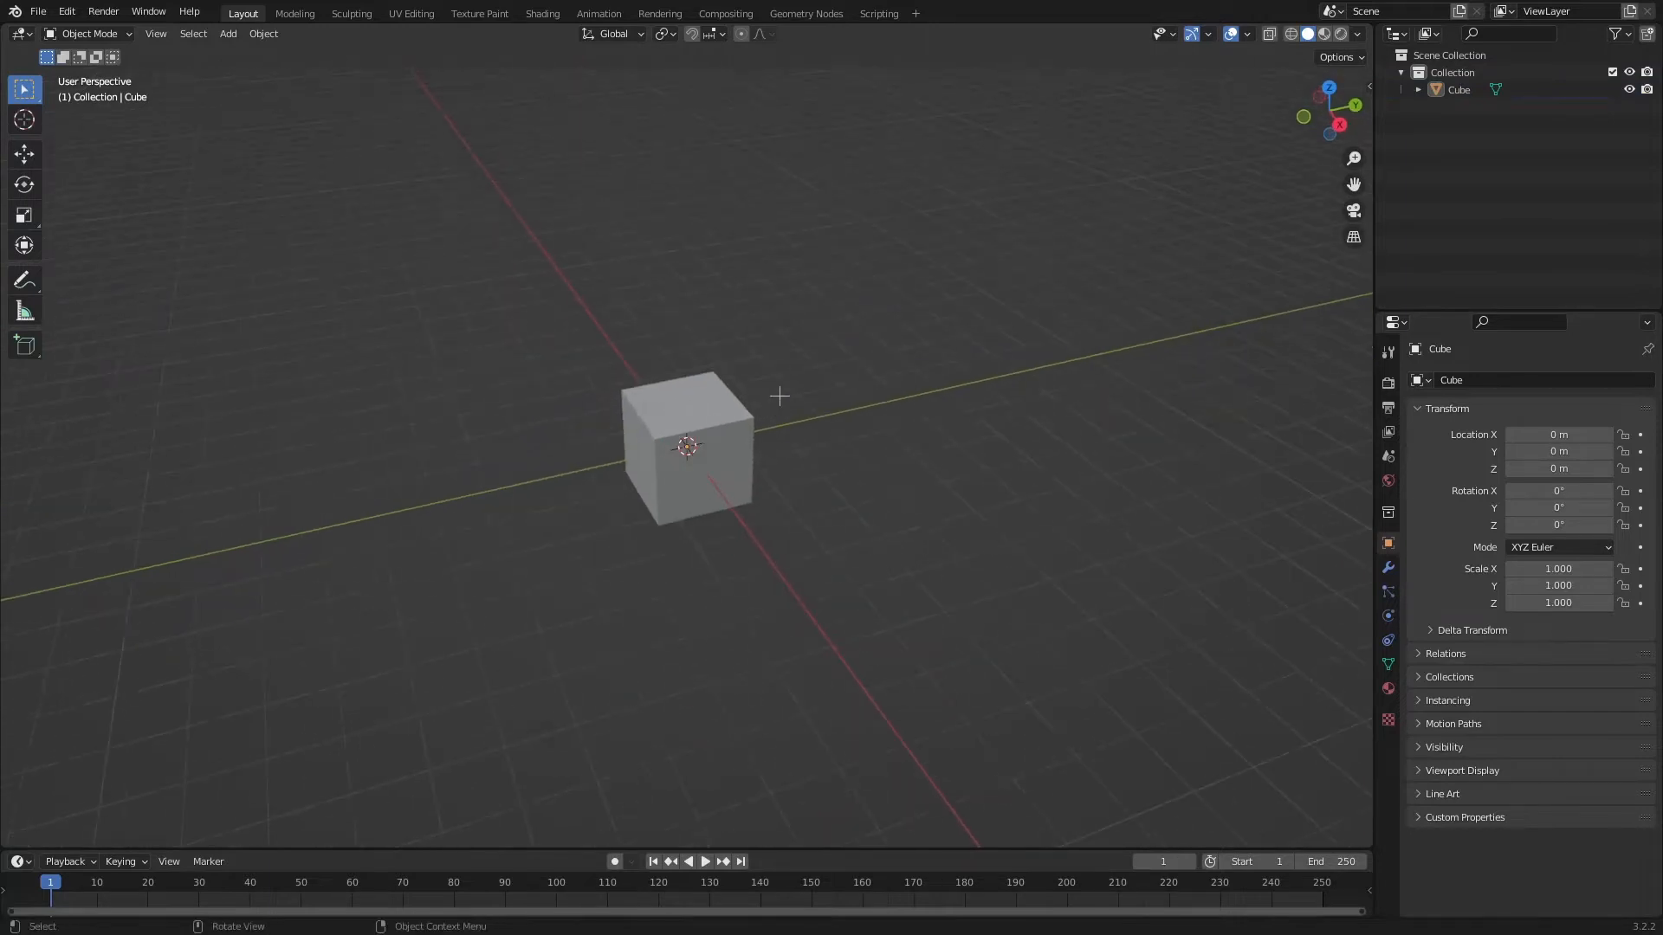
middle_click_drag(779, 396, 826, 365)
left_click(696, 432)
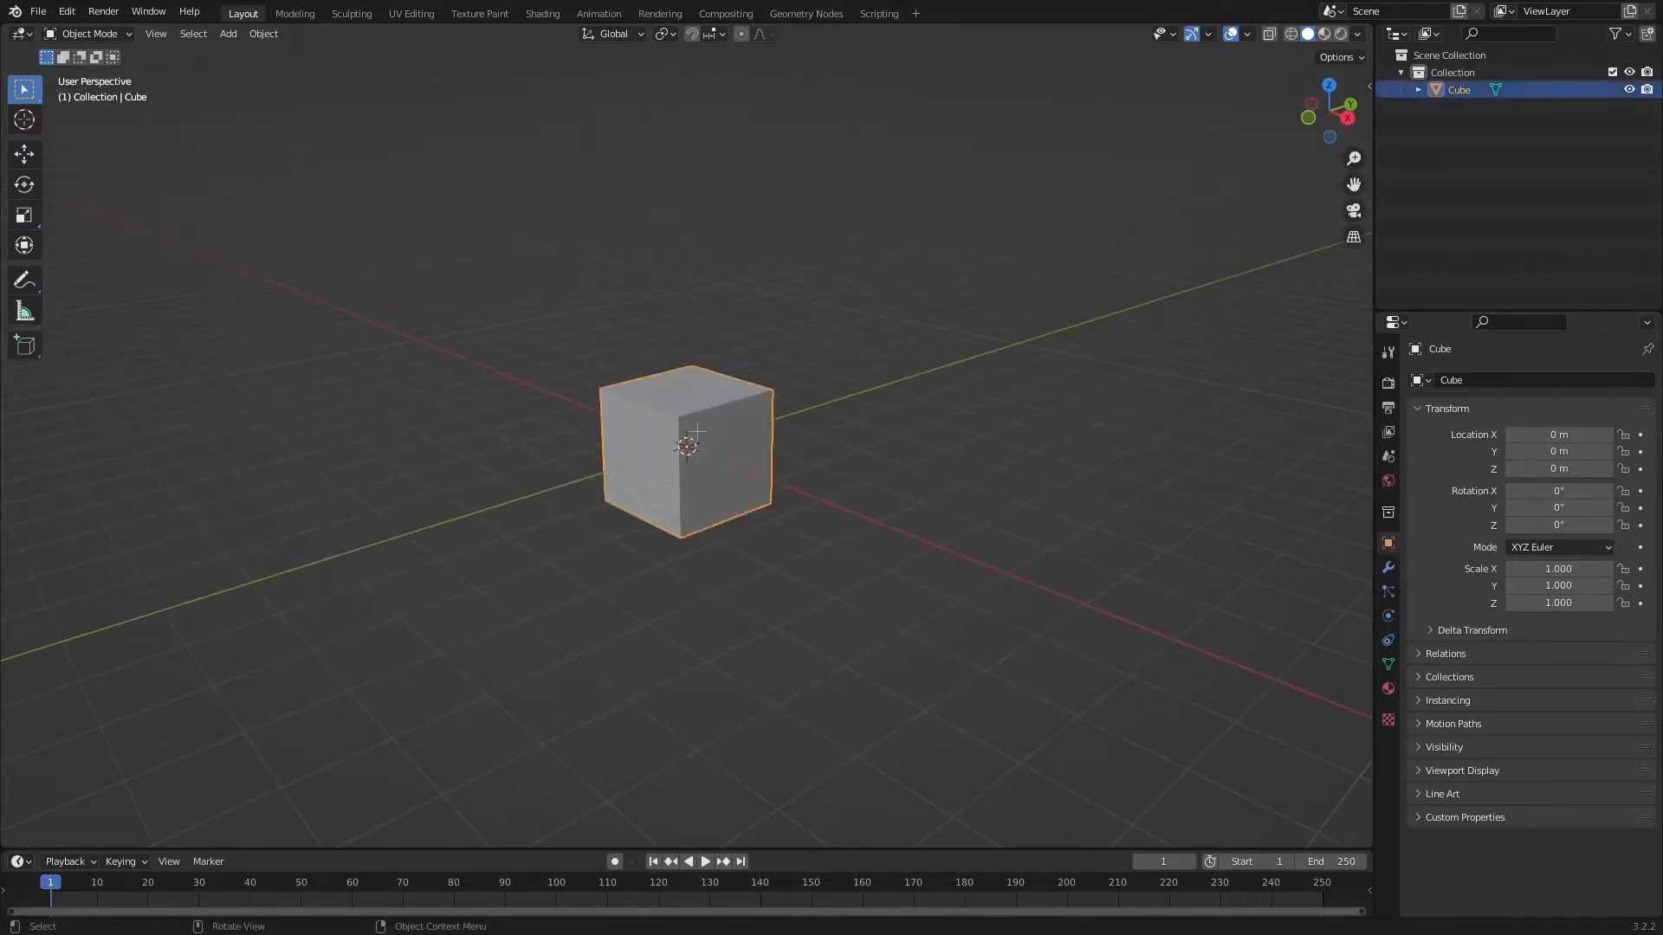
key("x")
left_click(717, 426)
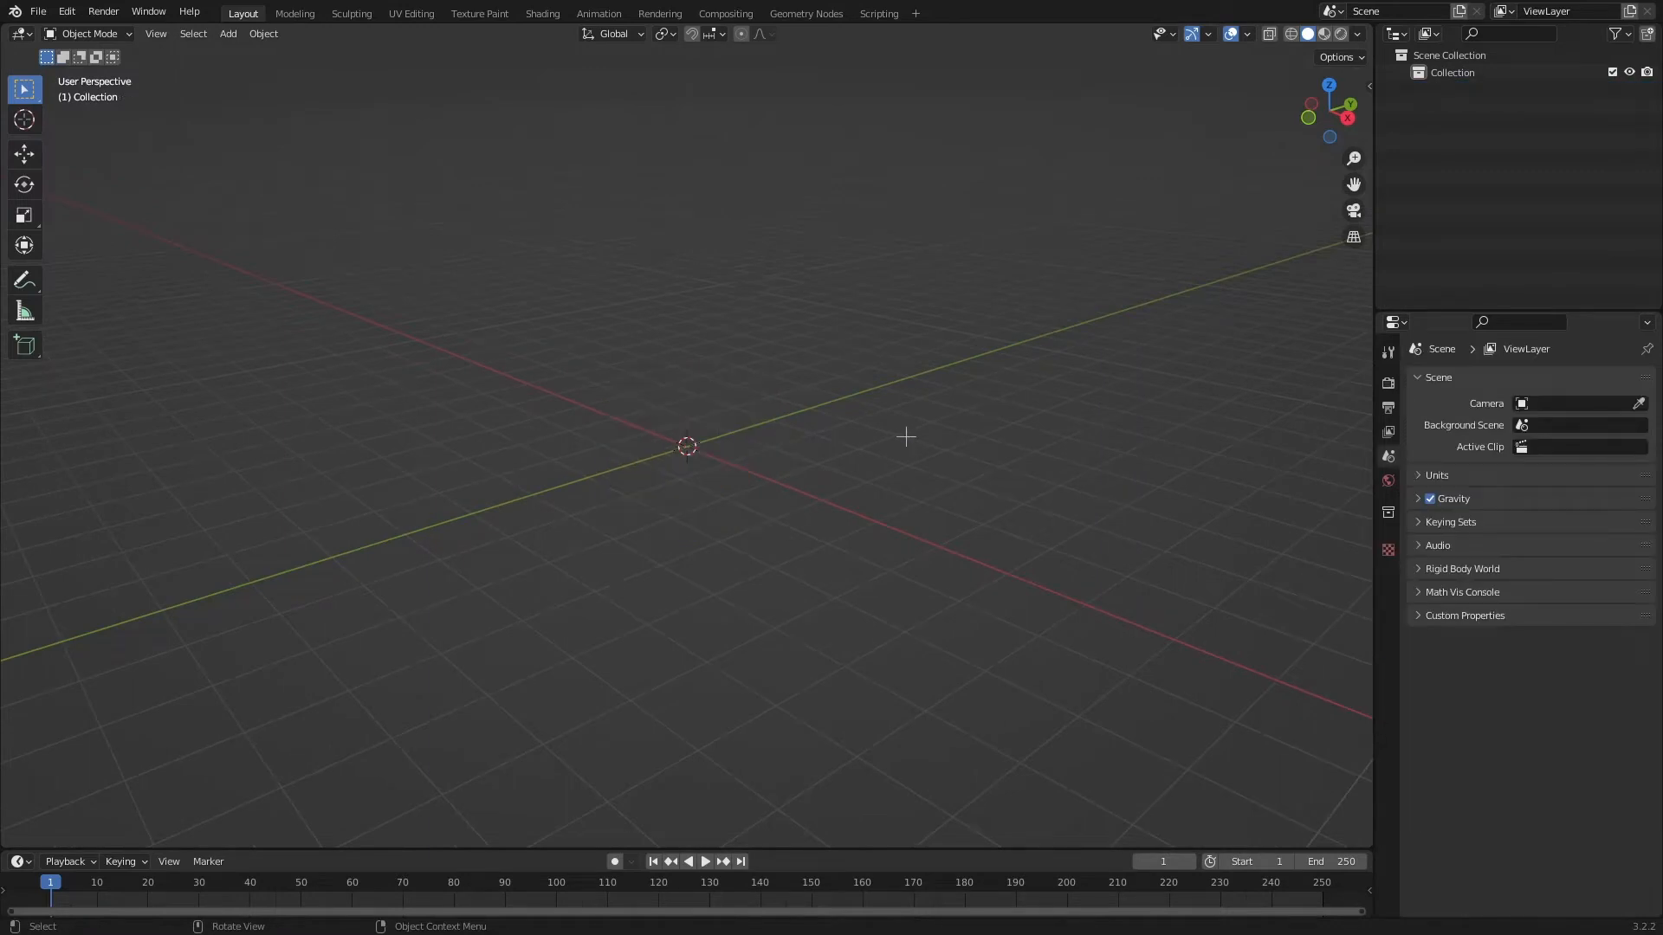
Add a new cube mesh at the scene origin and deselect it
middle_click_drag(907, 438, 879, 467)
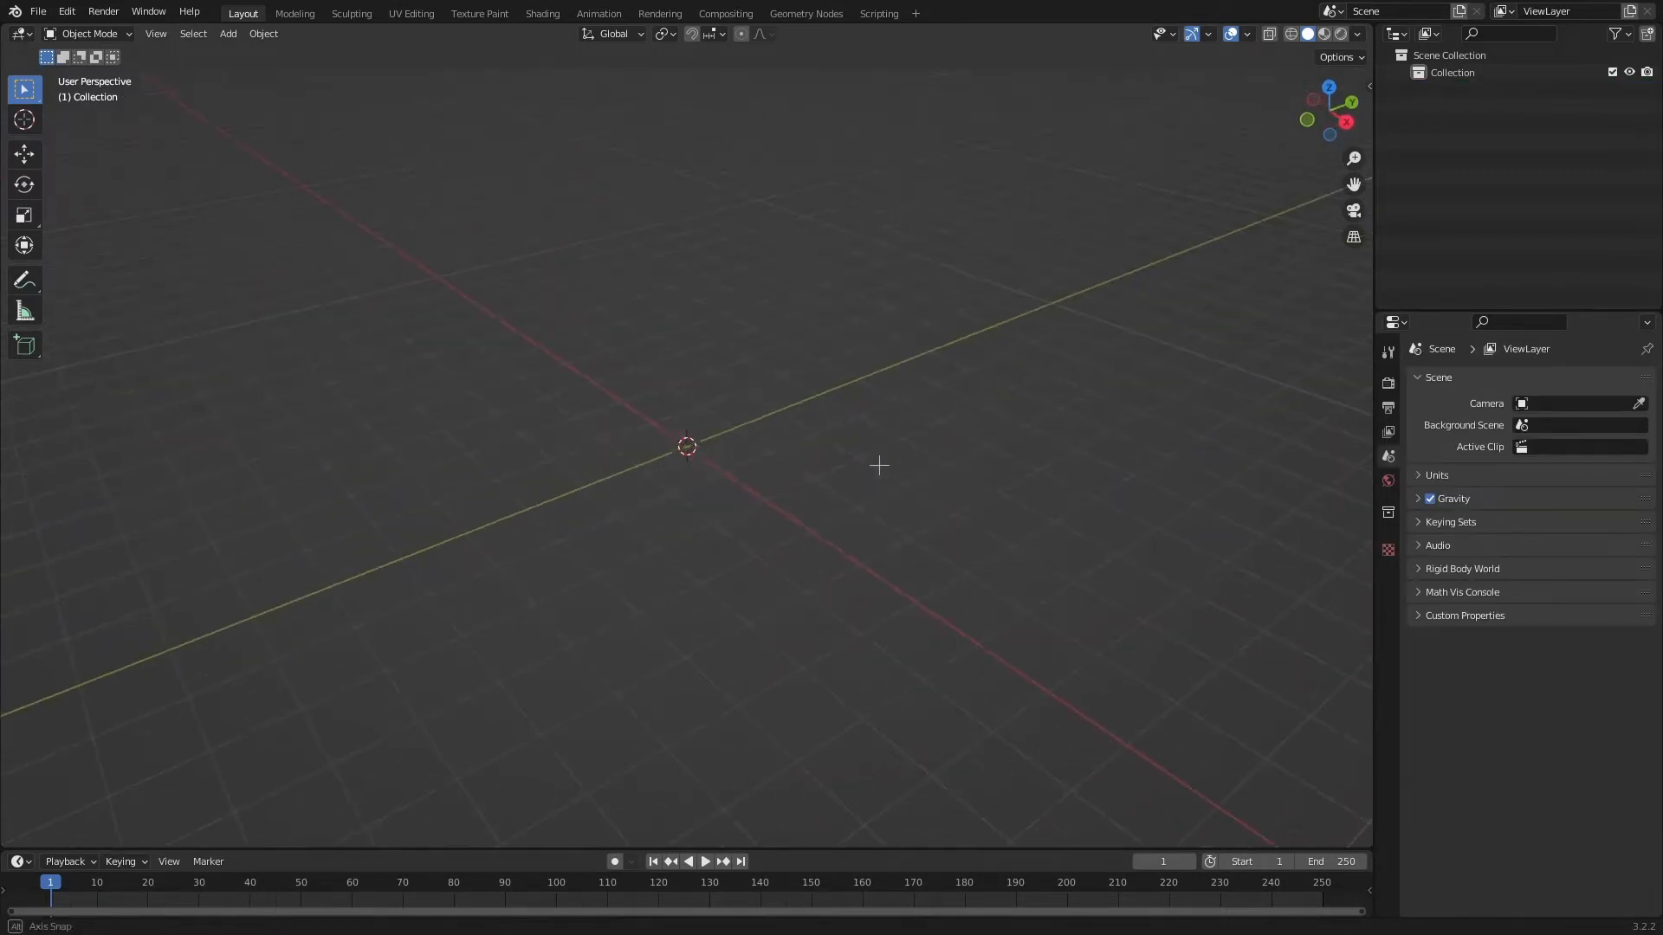
key("shift+a")
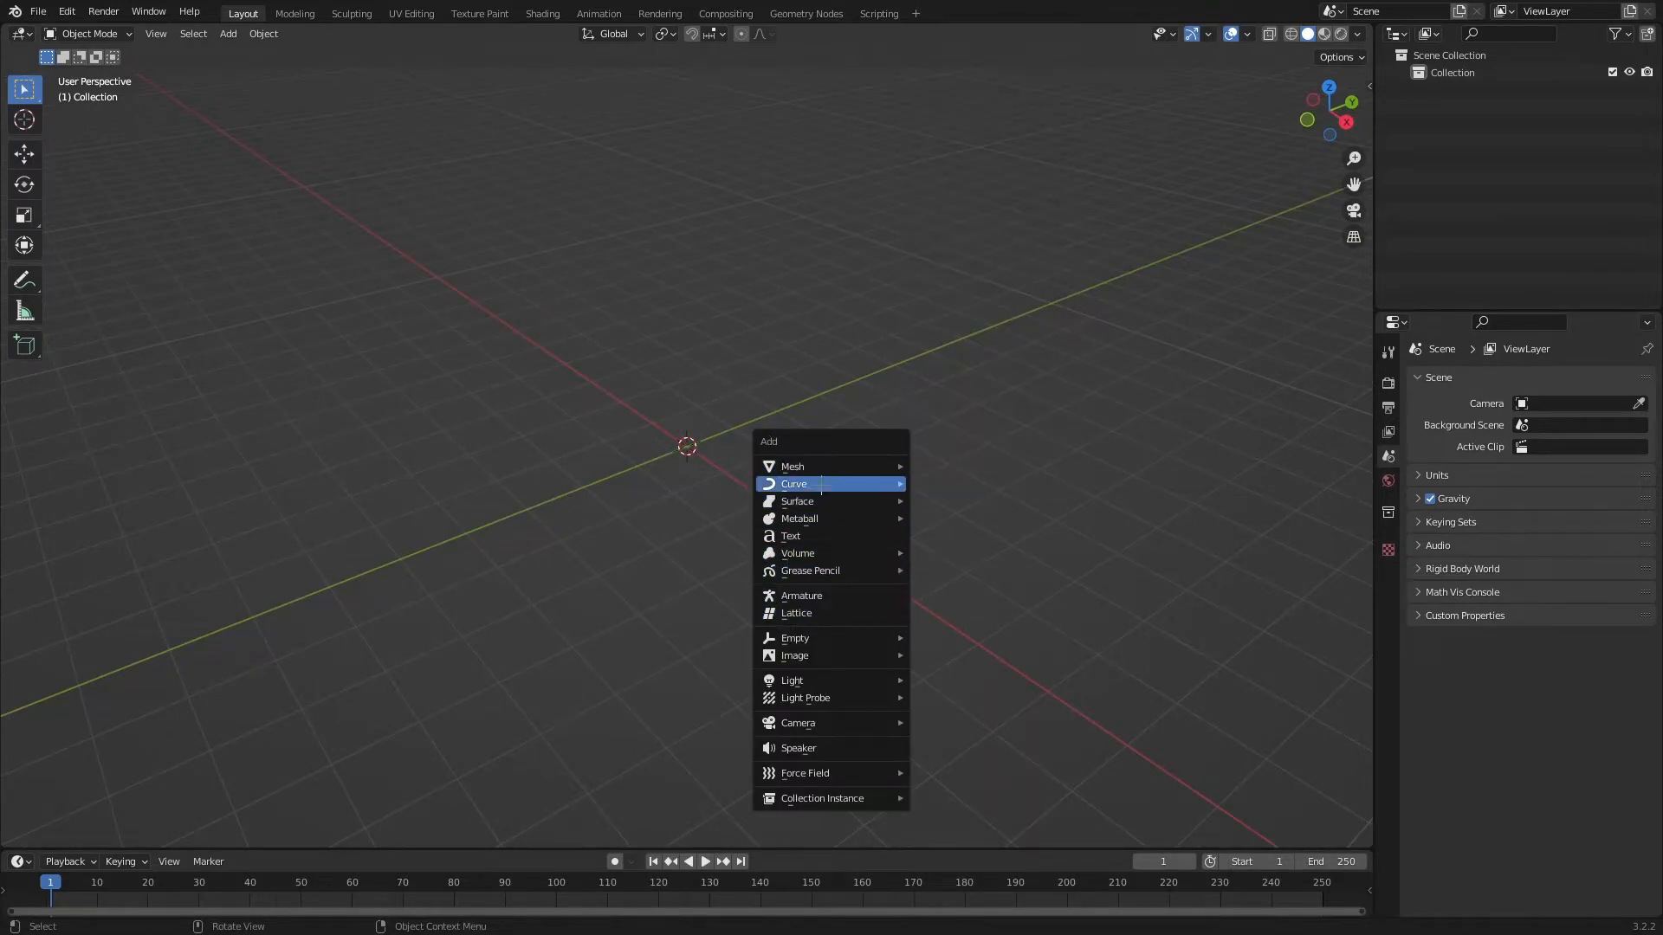
mouse_move(788, 467)
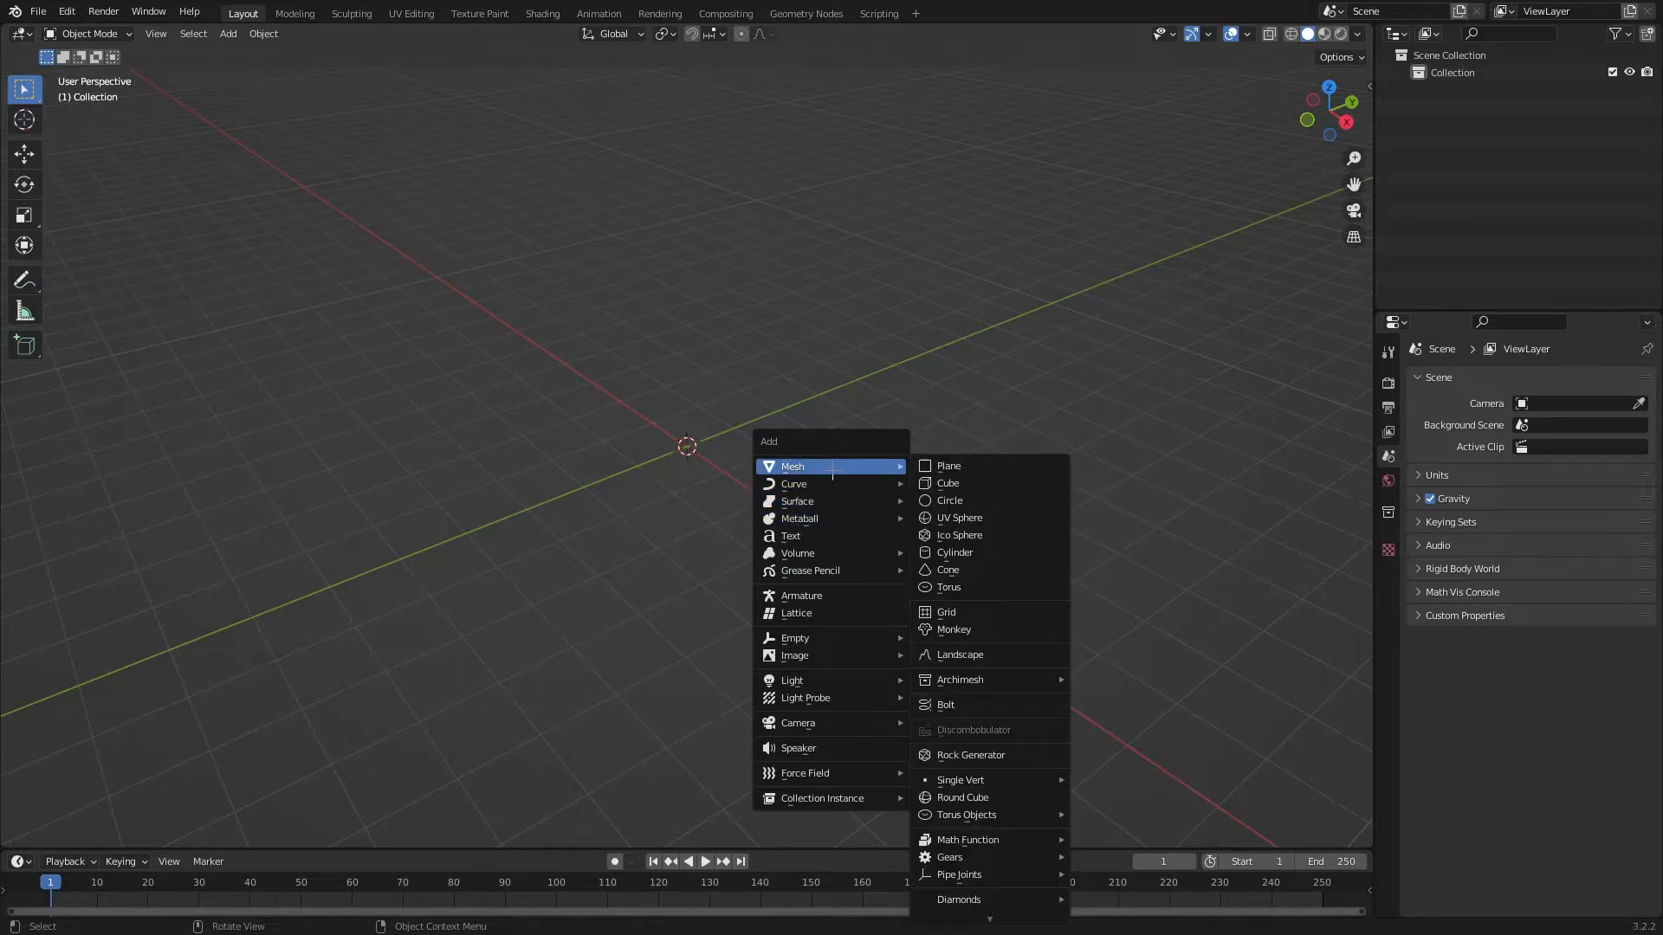
left_click(957, 483)
middle_click_drag(928, 478, 853, 454)
left_click(903, 468)
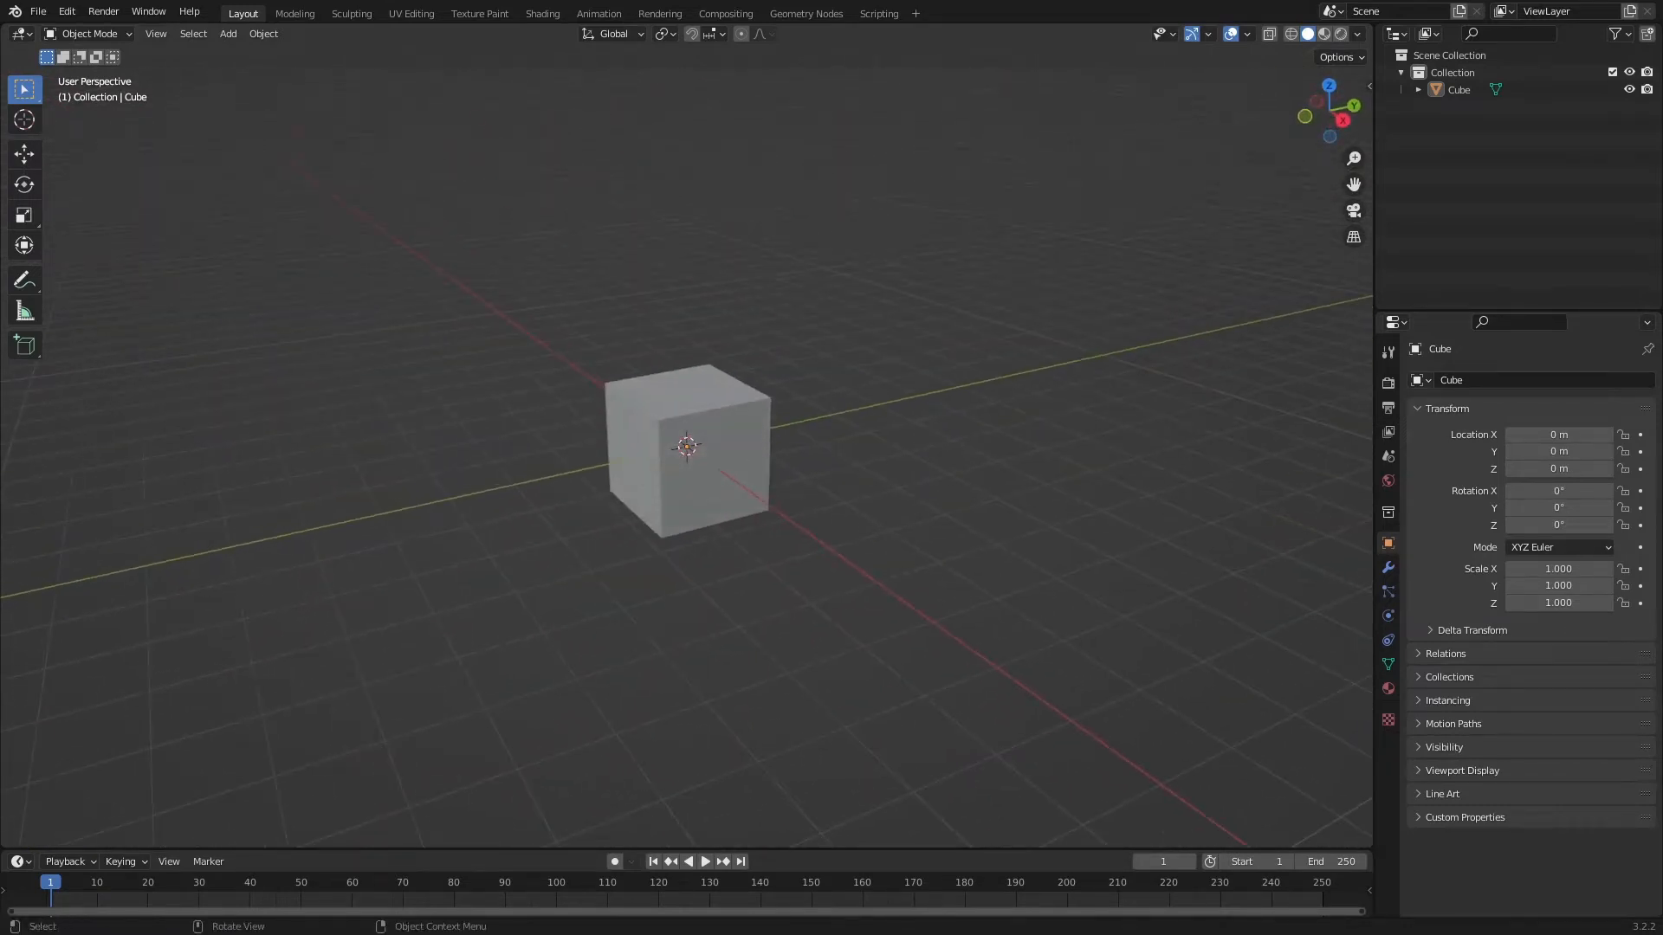
Duplicate the cube in Object Mode and delete the copy
left_click(700, 378)
key("shift+d")
right_click(1199, 326)
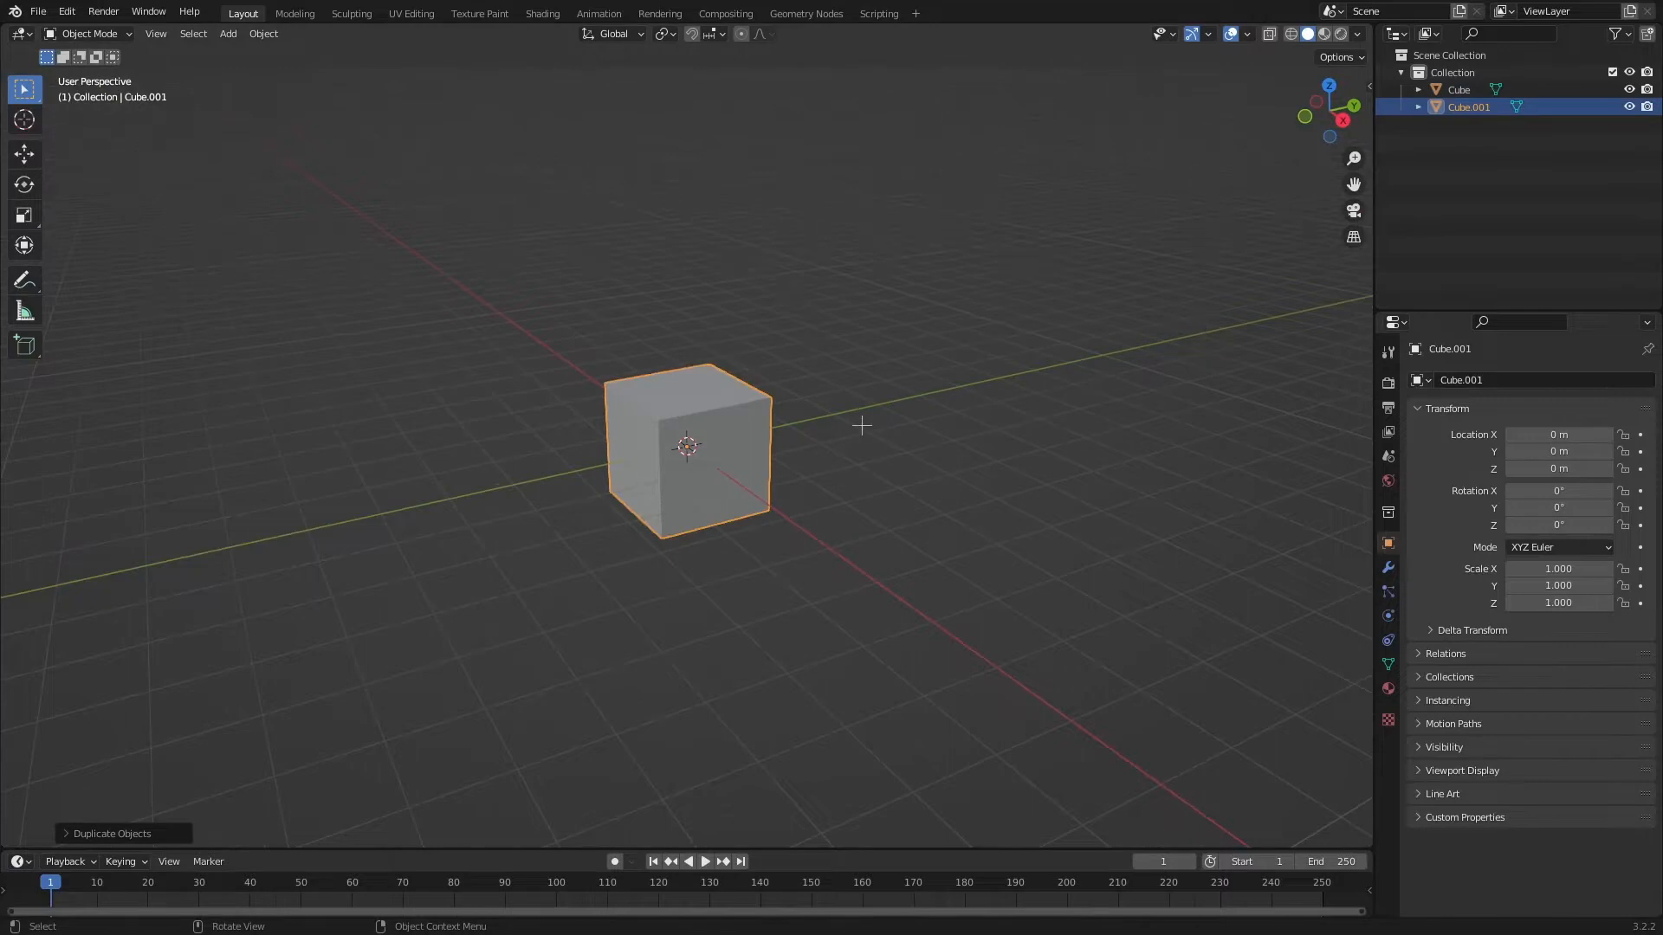
key("g")
left_click(1169, 335)
key("x")
left_click(1156, 344)
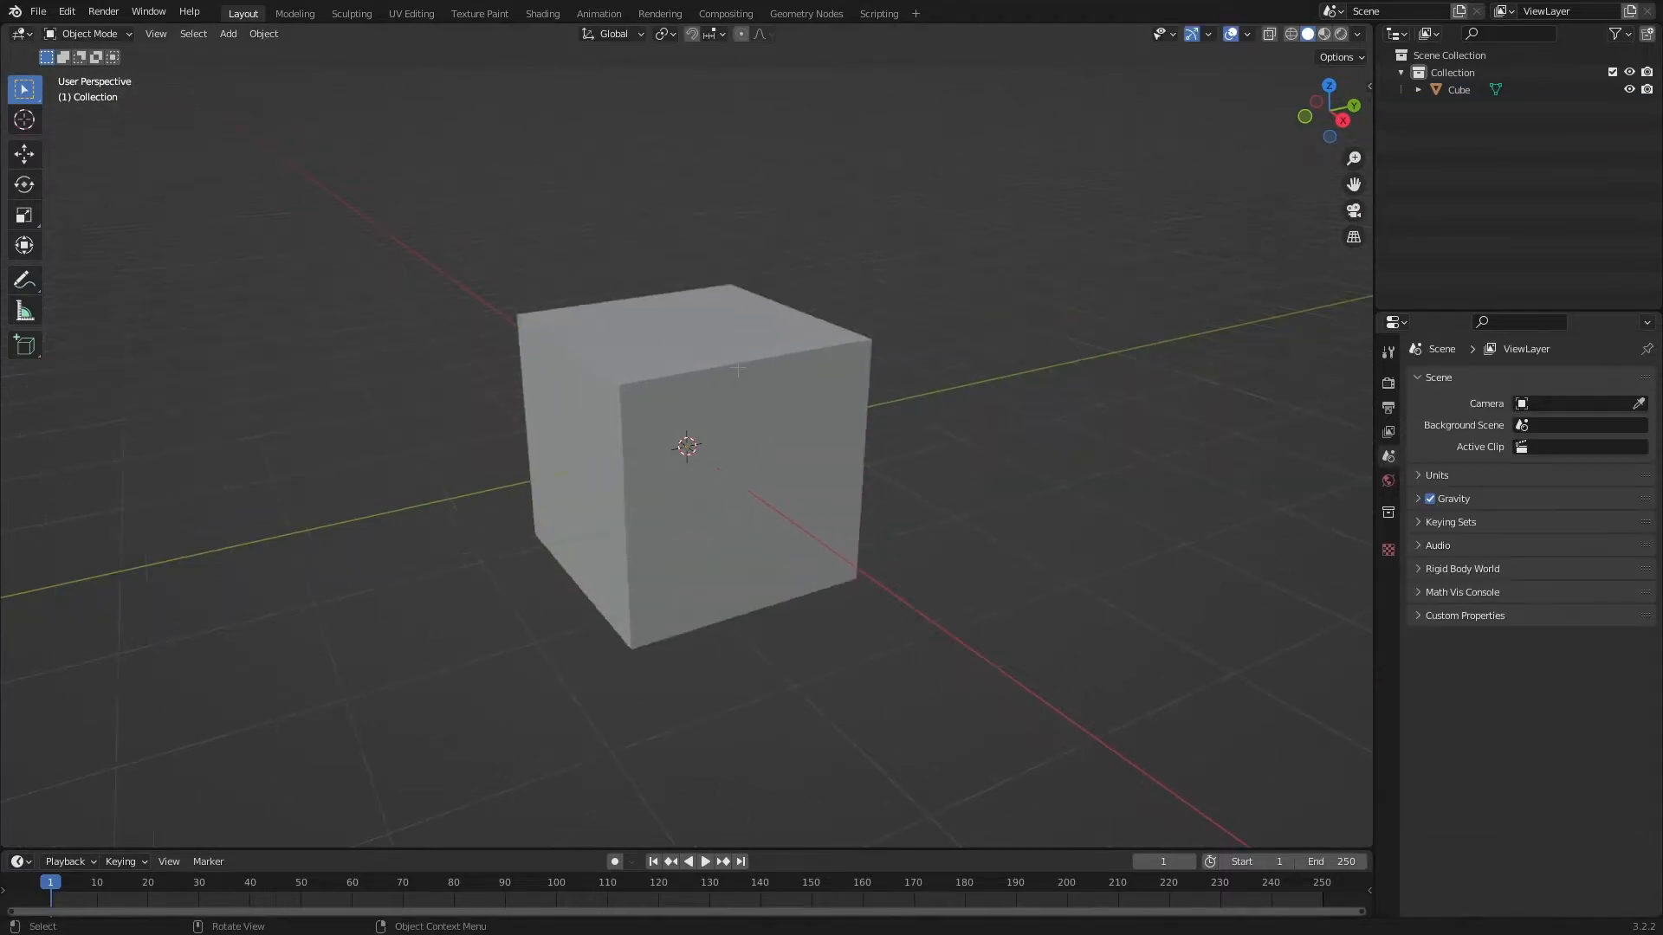
Select the remaining cube and choose Object Mode from its interaction modes
left_click(736, 370)
key("ctrl+Tab")
left_click(575, 362)
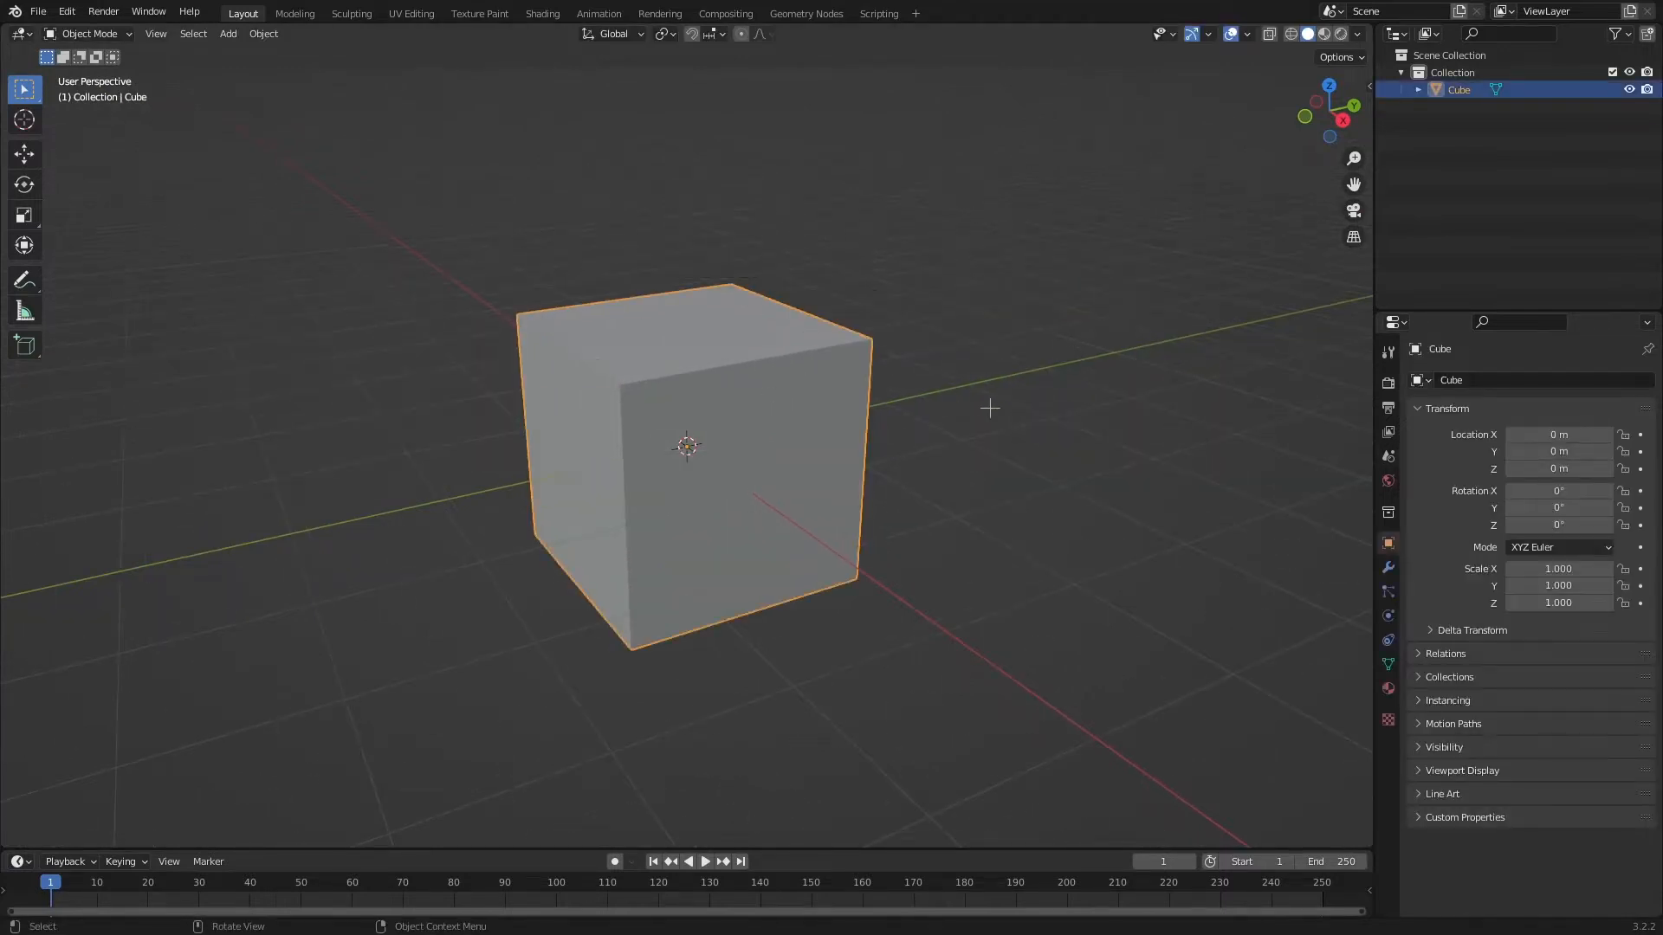
Toggle the cube between Object Mode and Edit Mode several times, finishing in Edit Mode with the whole mesh selected
left_click(990, 407)
scroll(949, 413, "down", 5)
key("a")
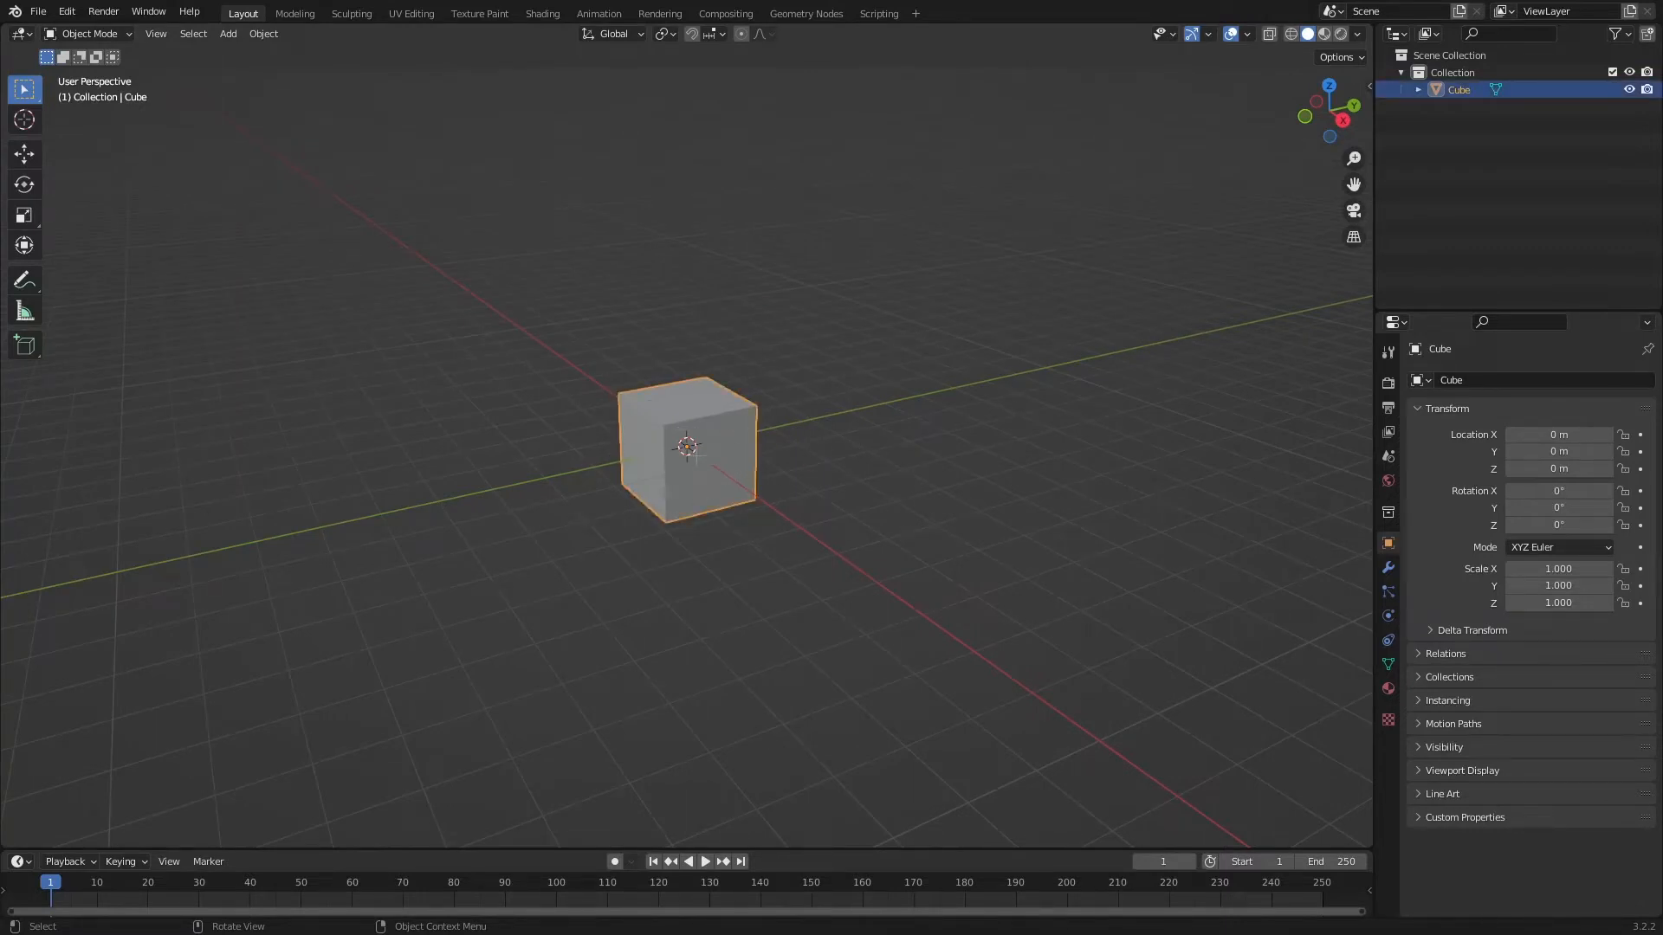
key("Tab")
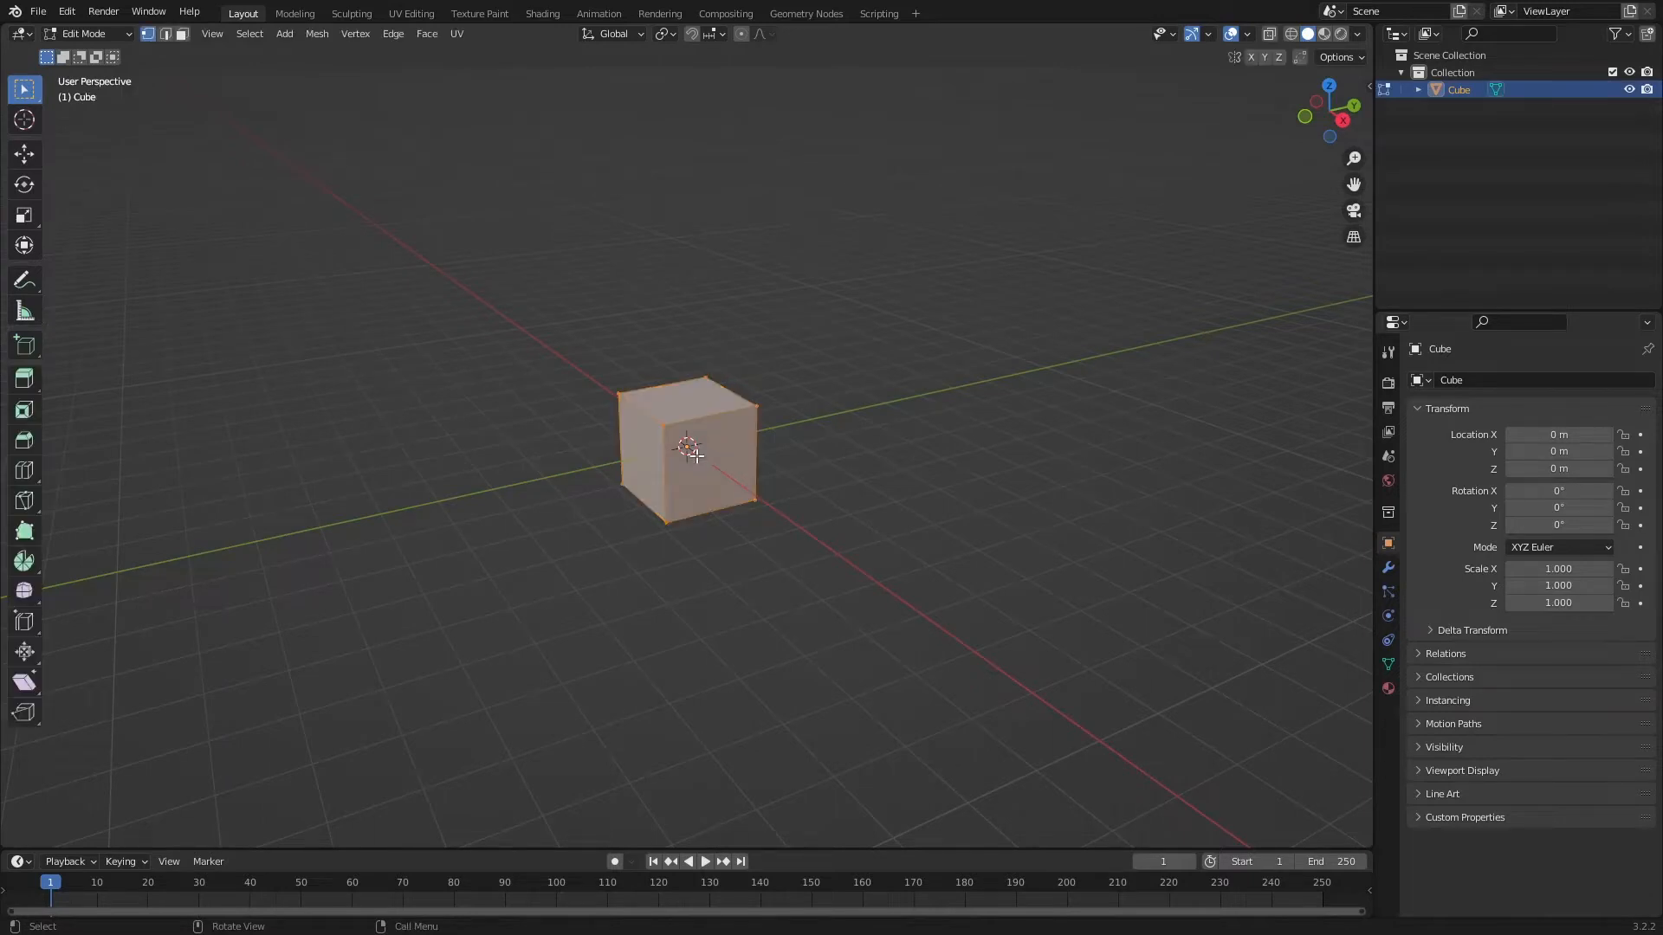
key("Tab")
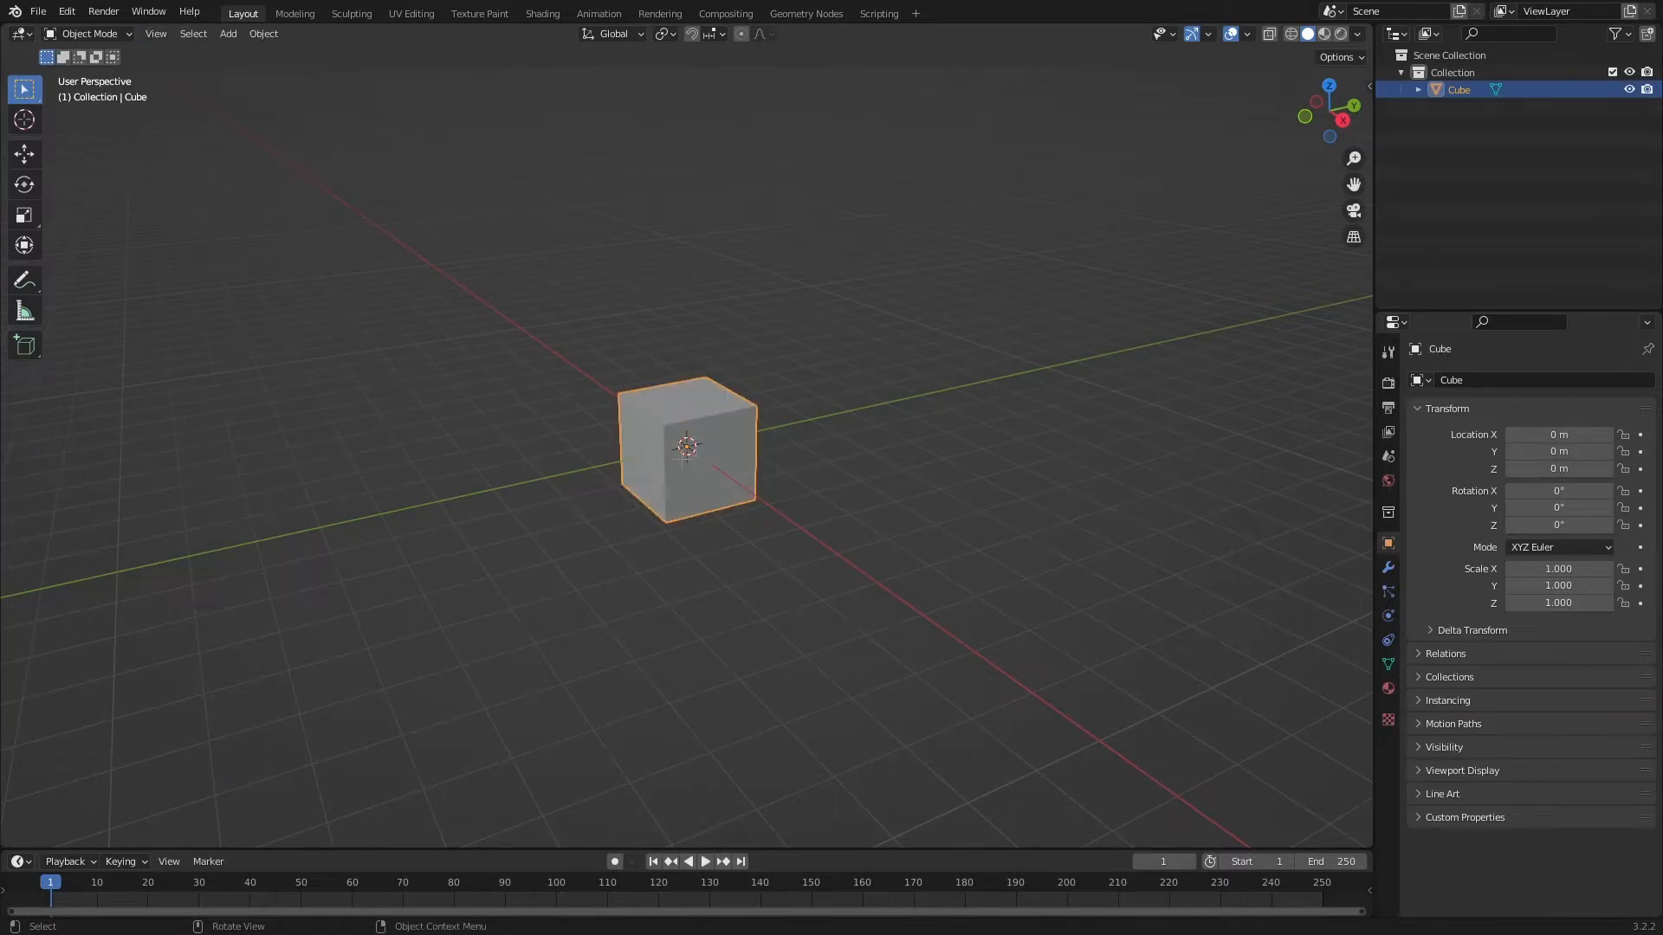
key("Tab")
key("Tab")
key("Tab")
key("Tab")
left_click(90, 33)
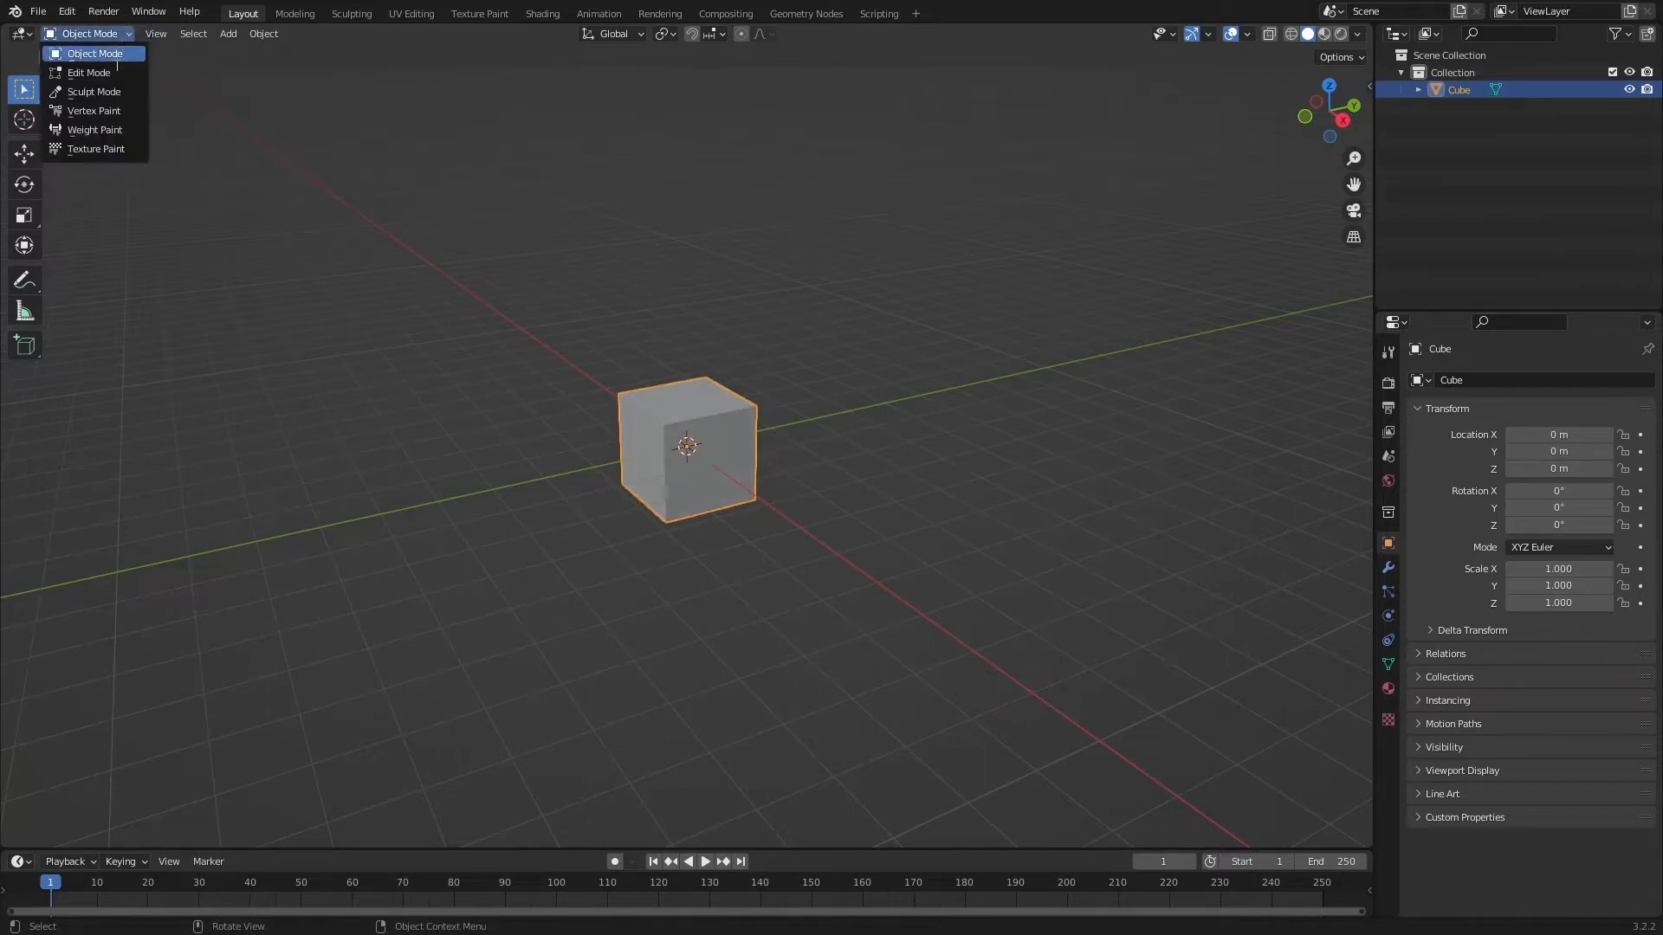
left_click(95, 72)
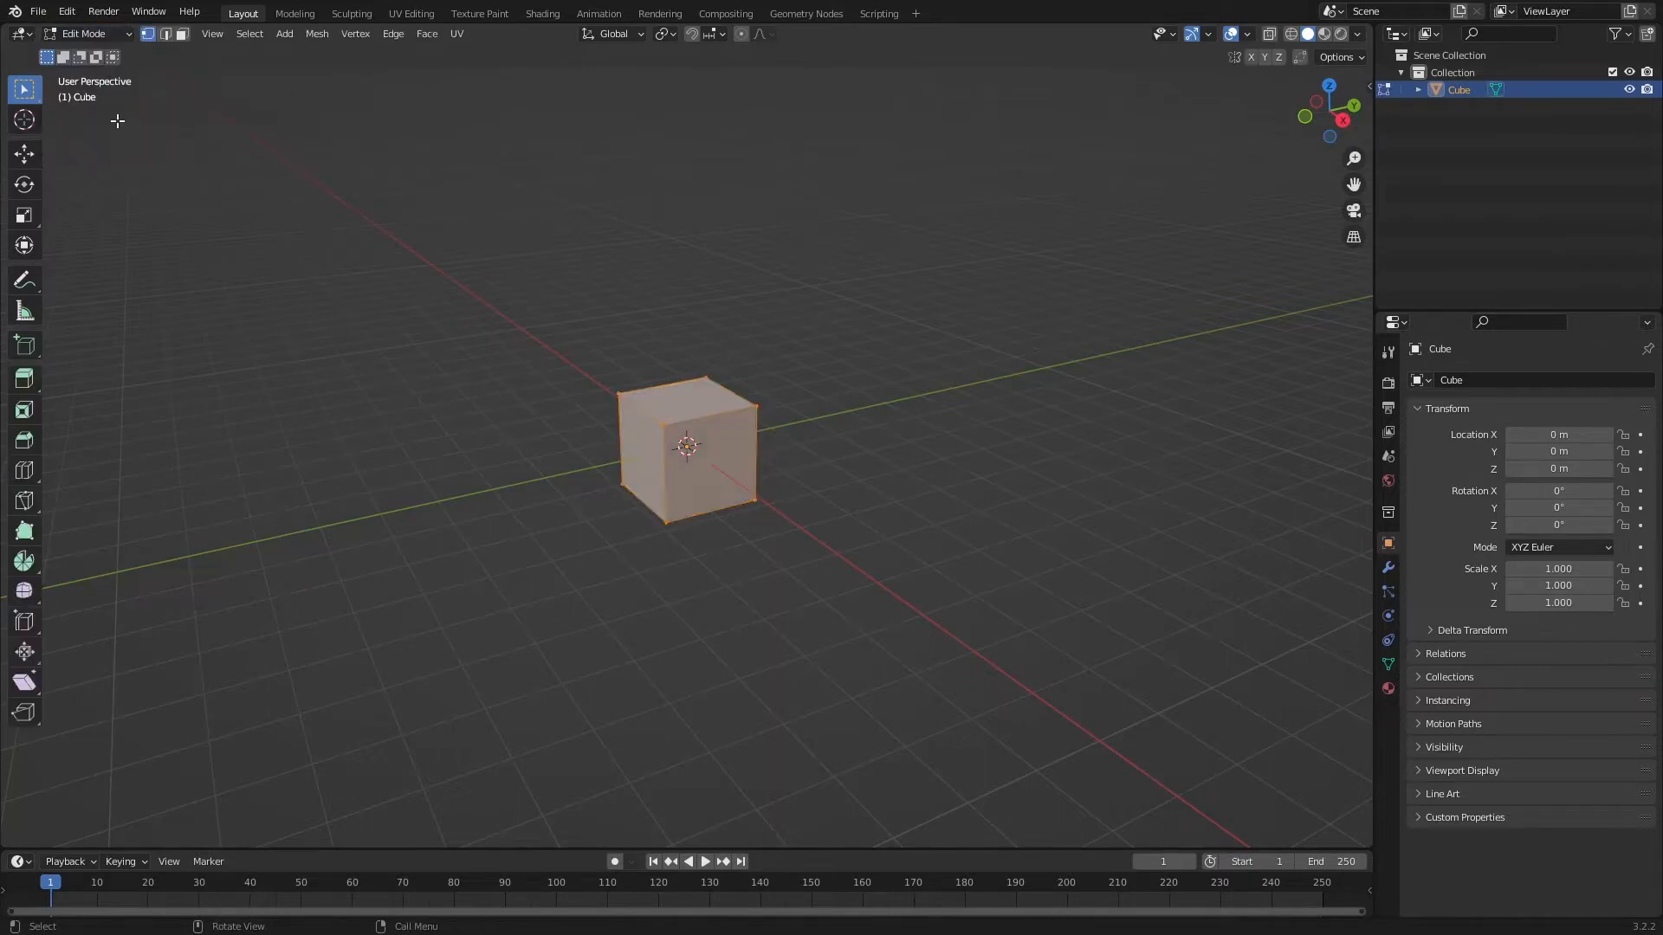
middle_click_drag(687, 519, 751, 504)
right_click(751, 504)
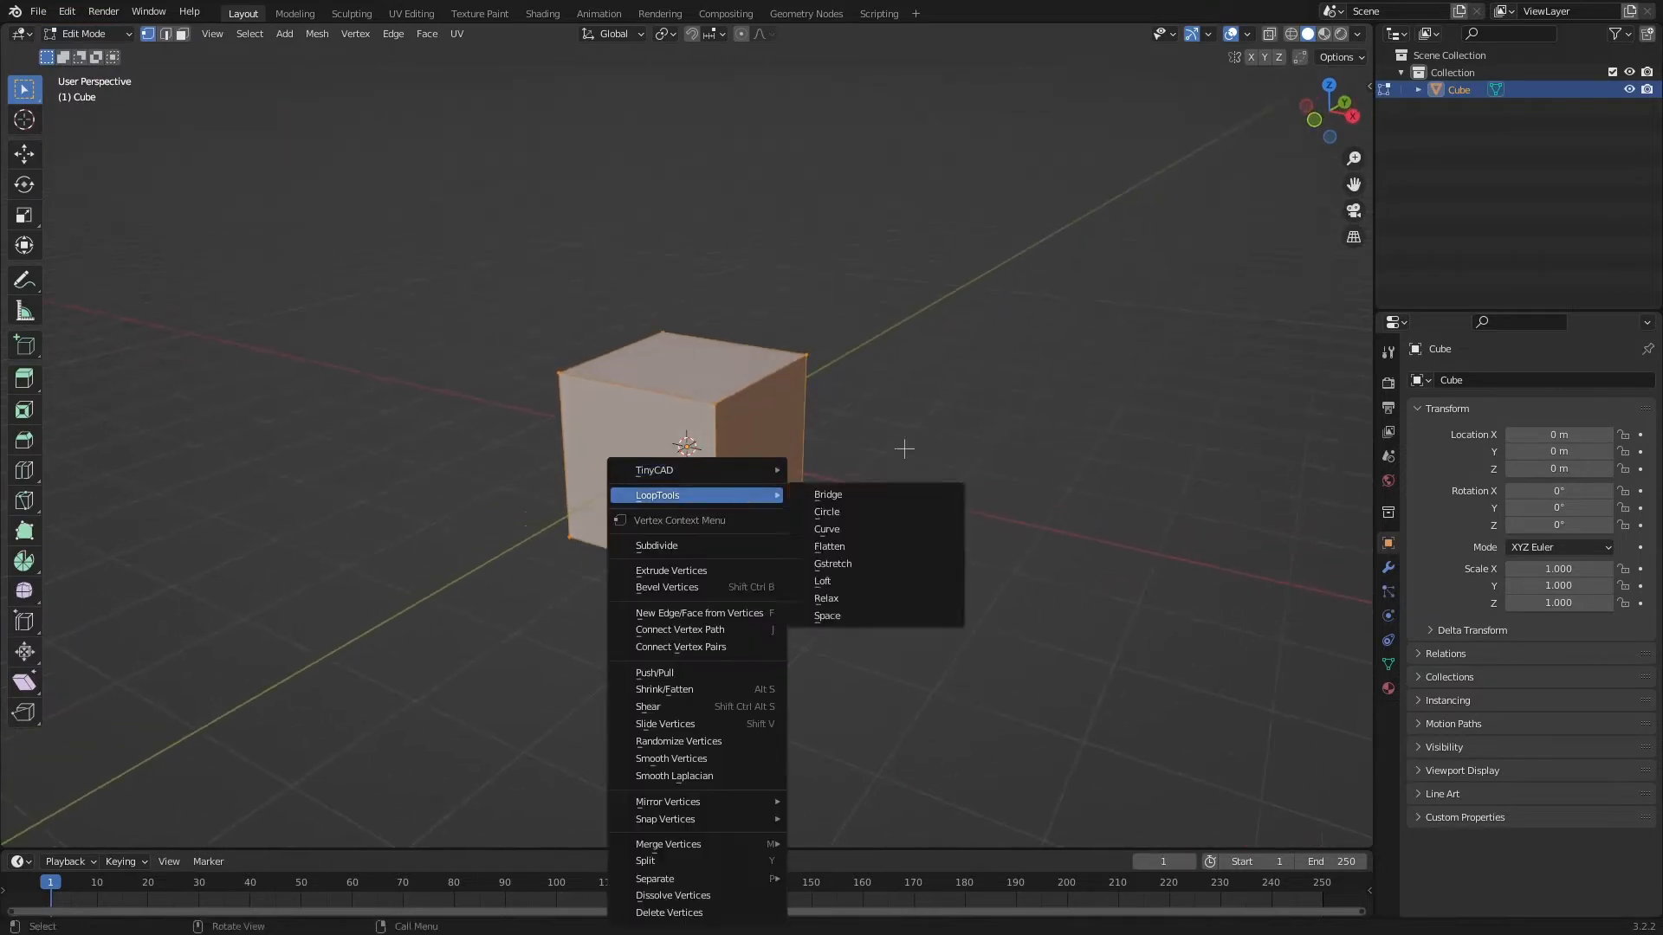
scroll(868, 449, "up", 2)
middle_click_drag(868, 449, 798, 470)
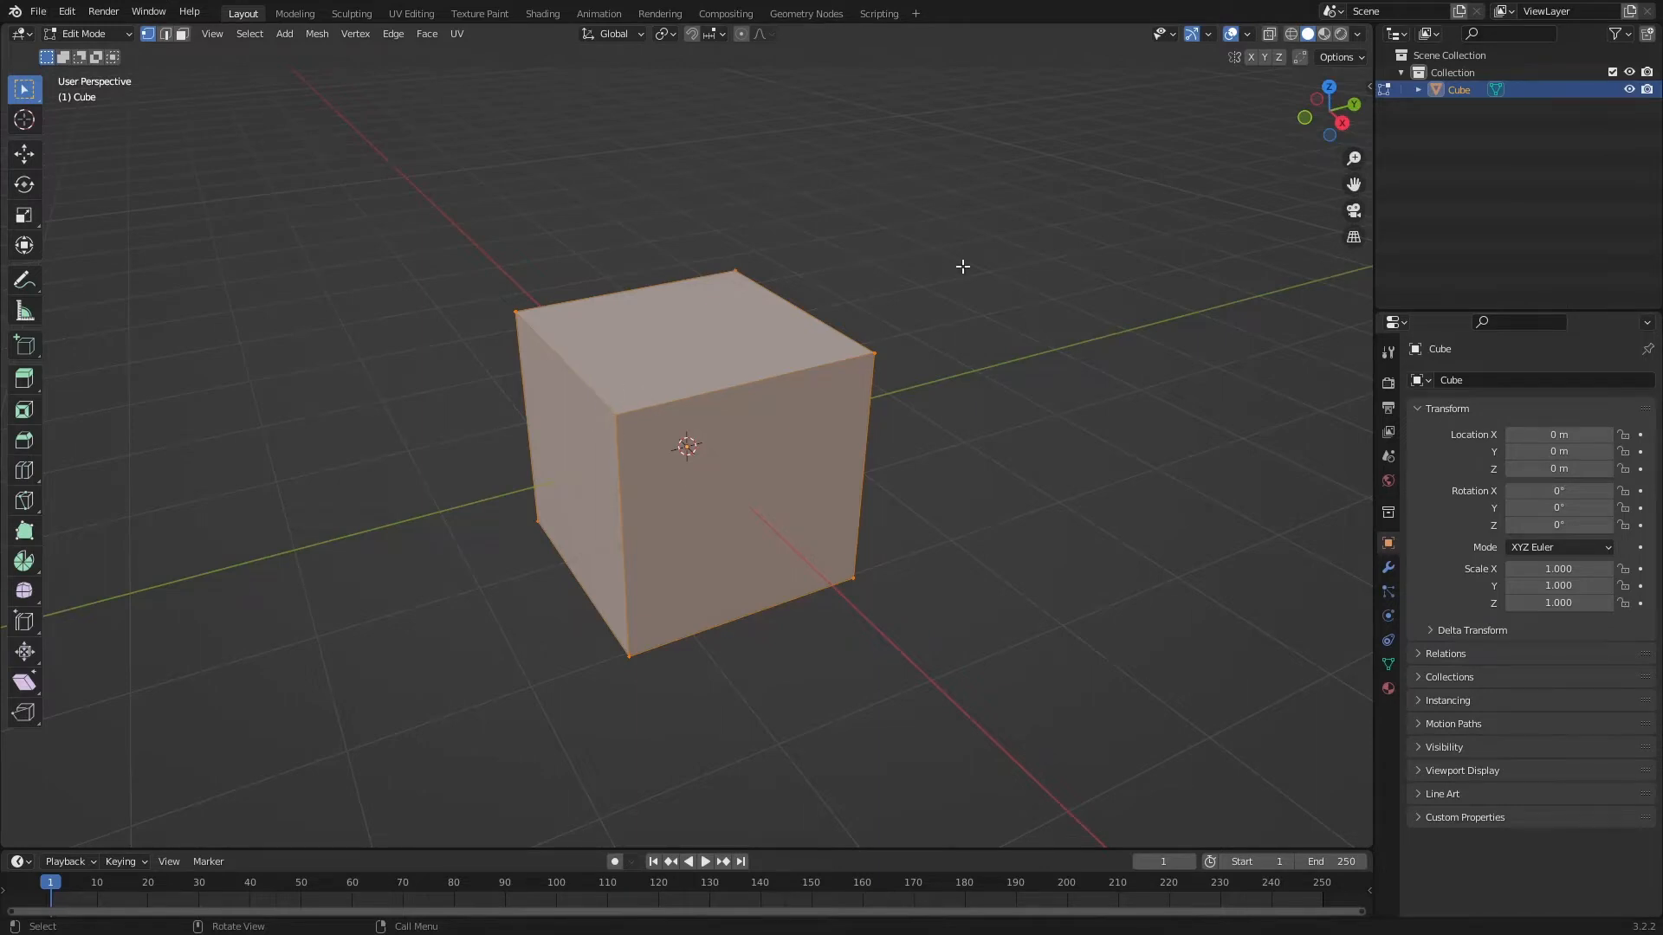
Deselect the whole mesh and box-select only the cube's nearest top corner vertex
left_click(962, 266)
mouse_move(961, 257)
middle_mouse_down()
mouse_move(935, 208)
mouse_move(917, 216)
mouse_move(979, 236)
middle_mouse_up()
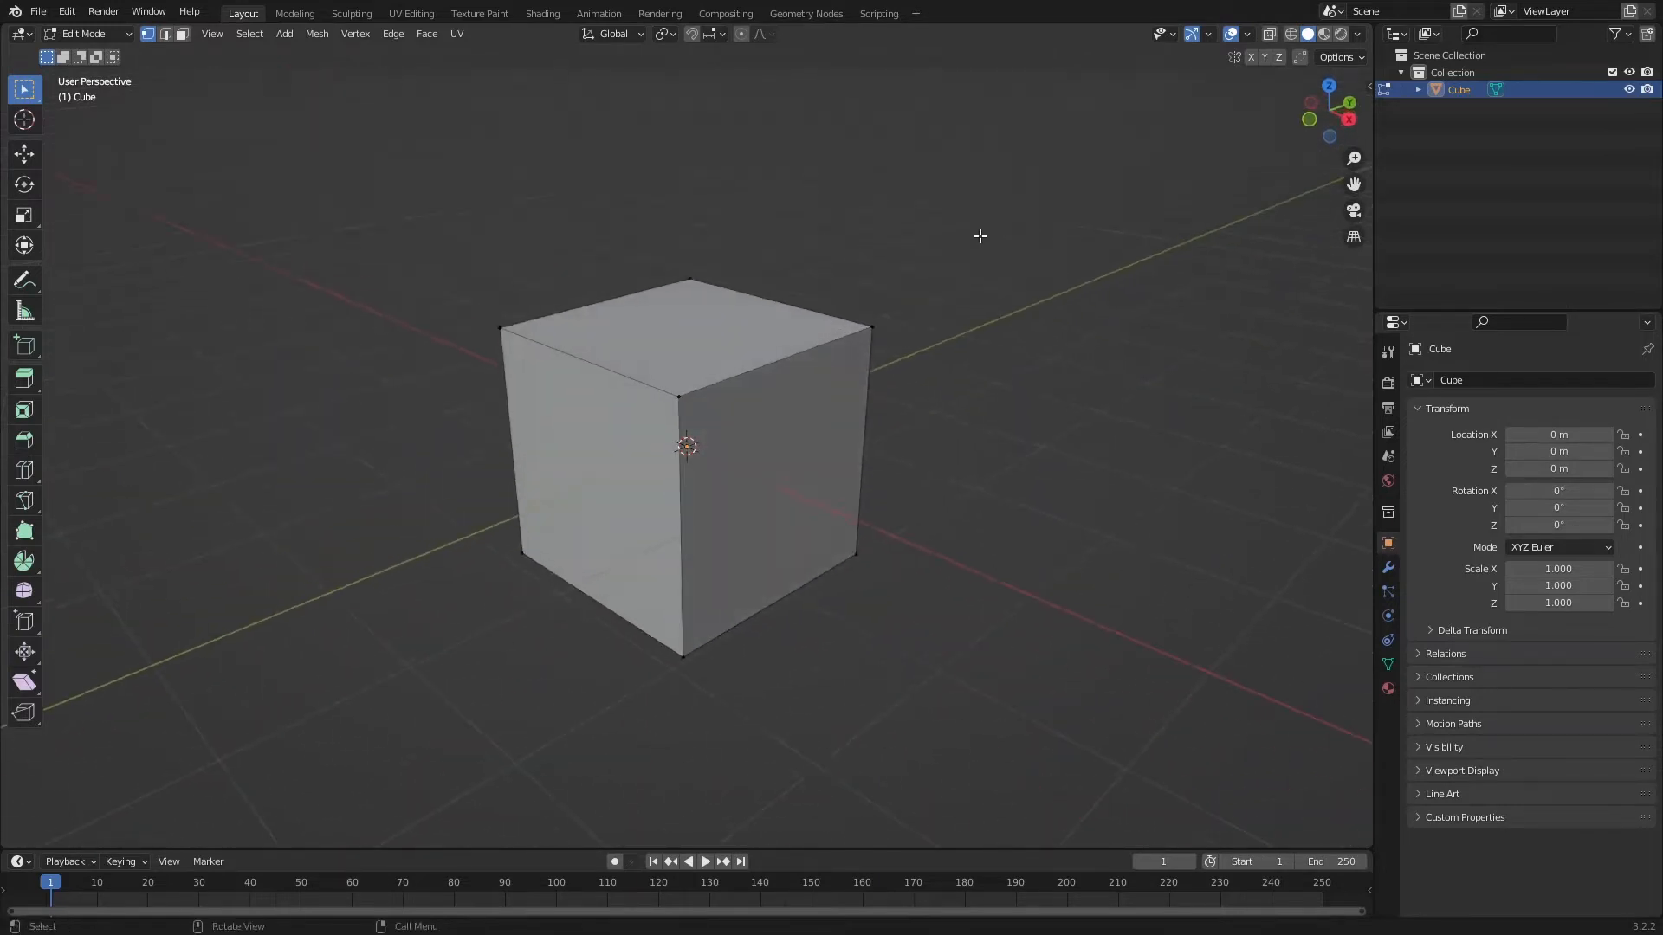
scroll(537, 387, "up", 6)
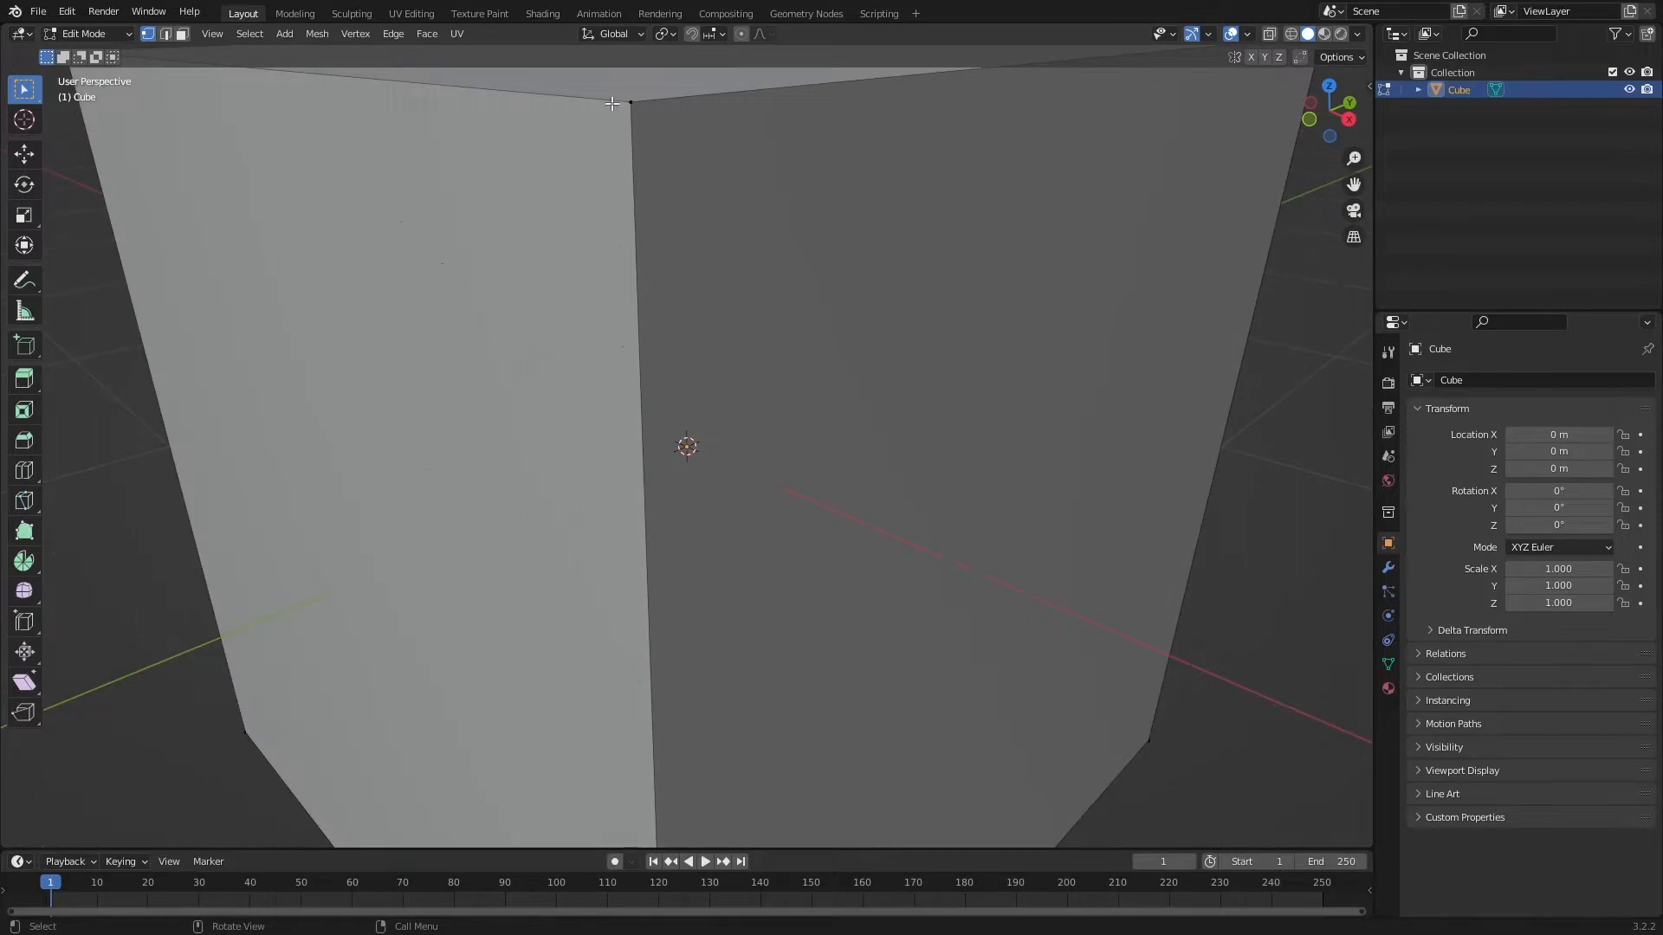
scroll(683, 490, "down", 10)
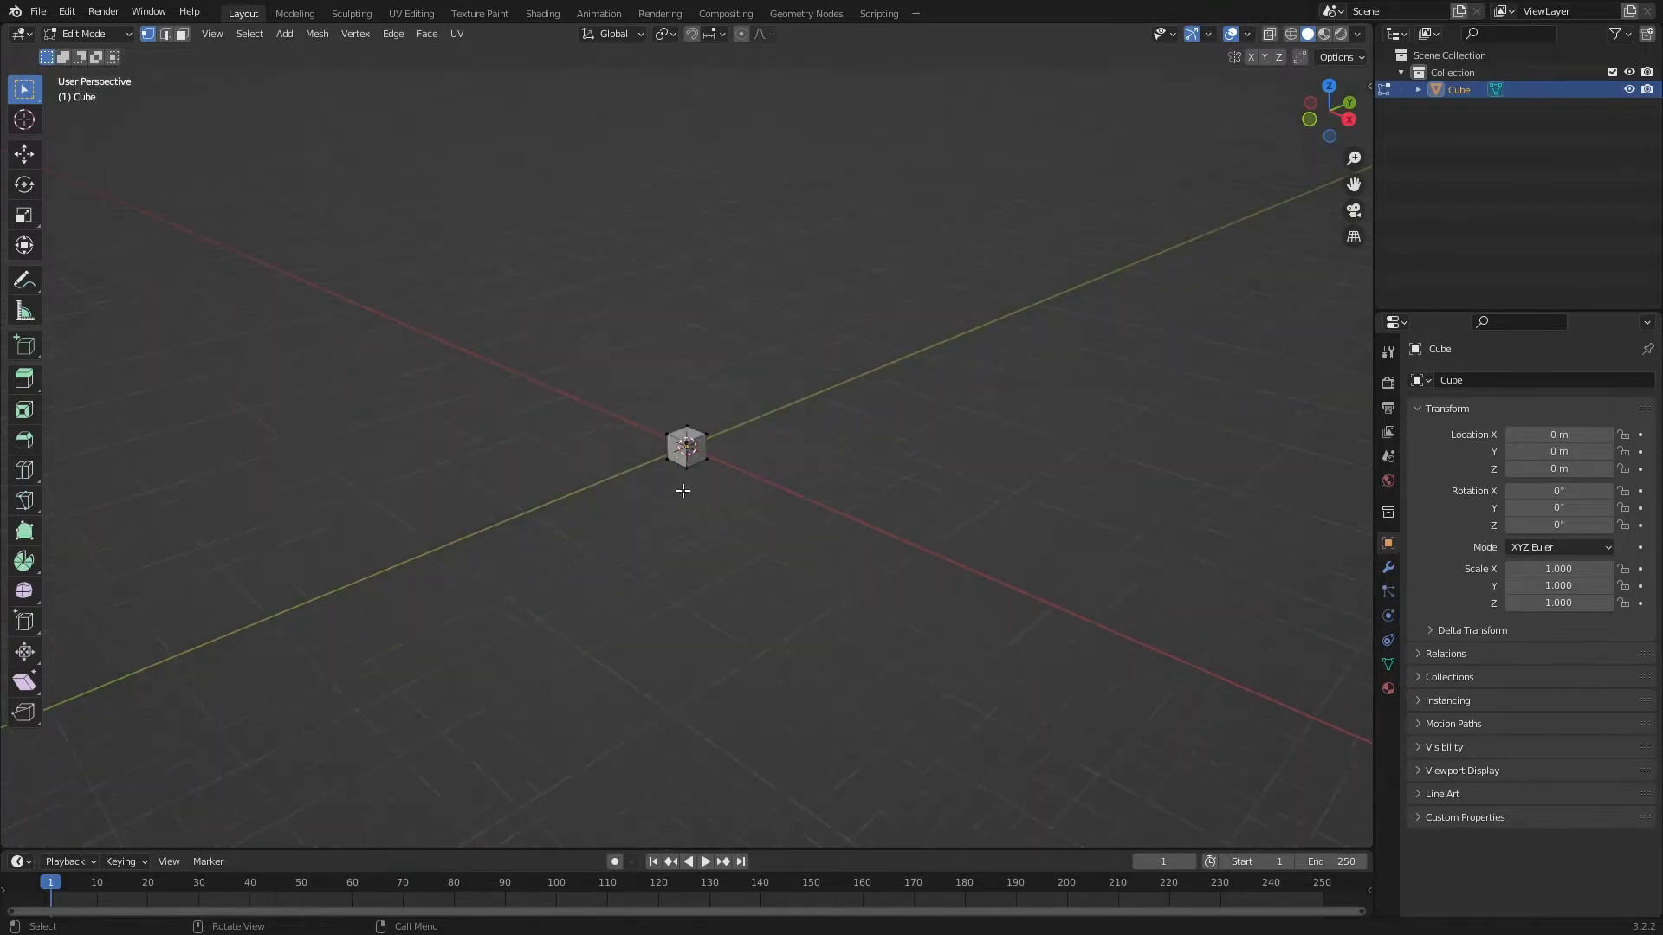
scroll(683, 490, "up", 8)
left_click_drag(651, 388, 718, 436)
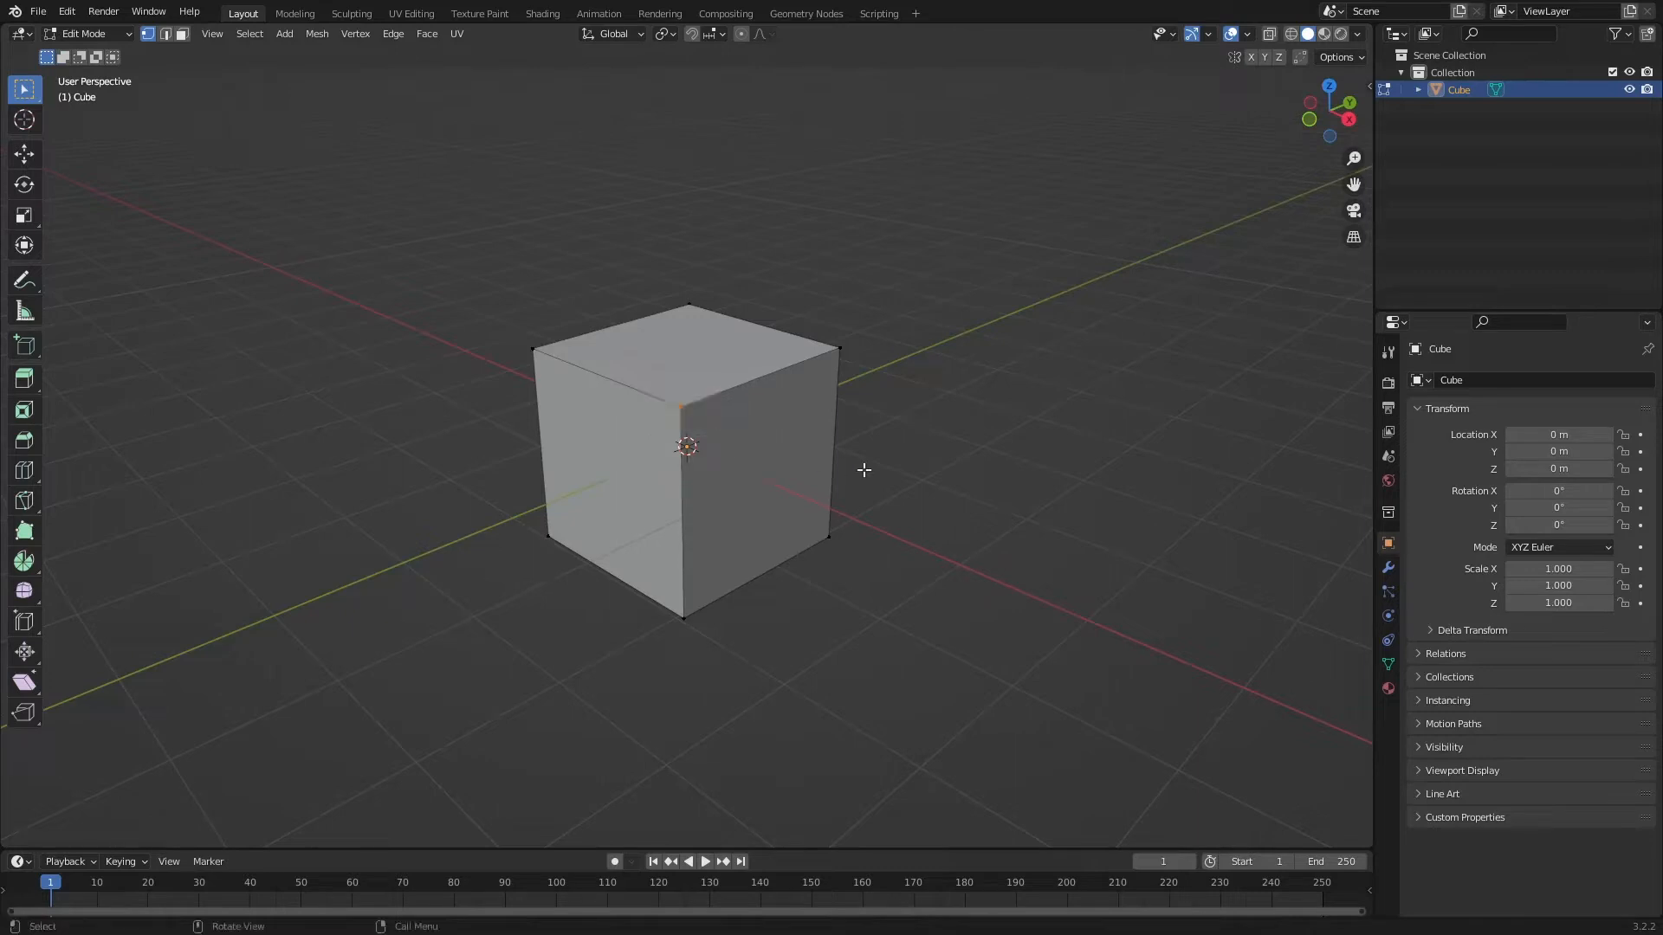
Move the selected top corner vertex freely away from the cube and undo the move
middle_click_drag(993, 453, 794, 424)
key("g")
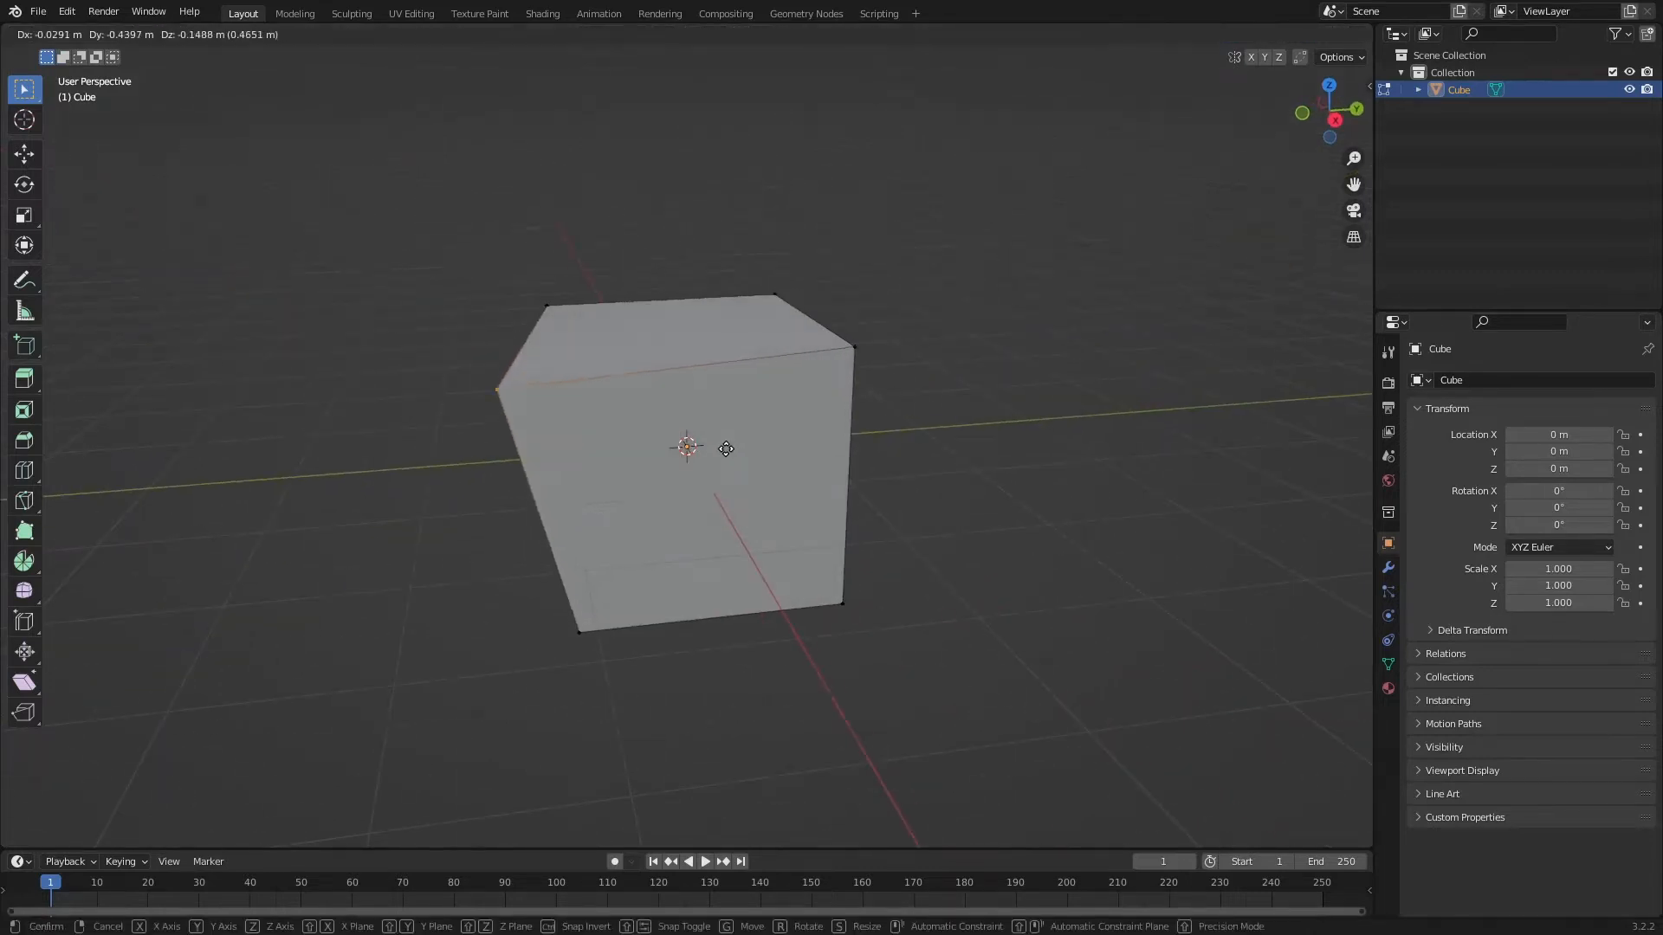
left_click(573, 339)
middle_click_drag(579, 342, 824, 401)
key("ctrl+z")
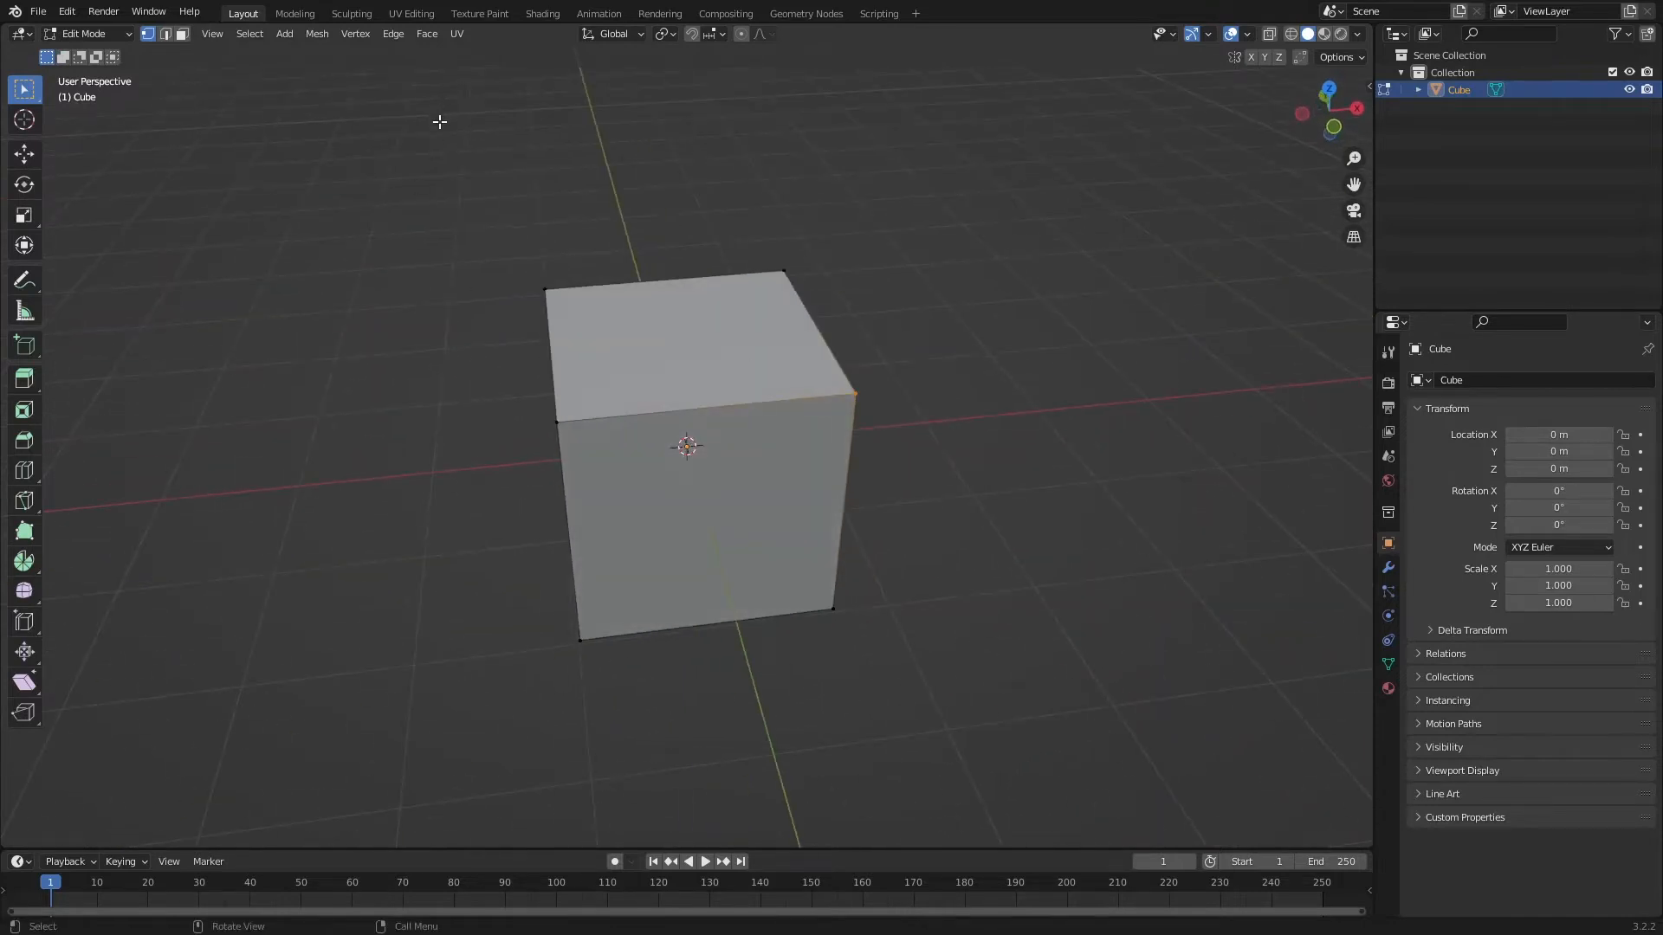
Cycle through edge, face and vertex select modes, and select the two vertices at the ends of the front top edge
key("2")
key("3")
key("1")
middle_click_drag(962, 369, 715, 409)
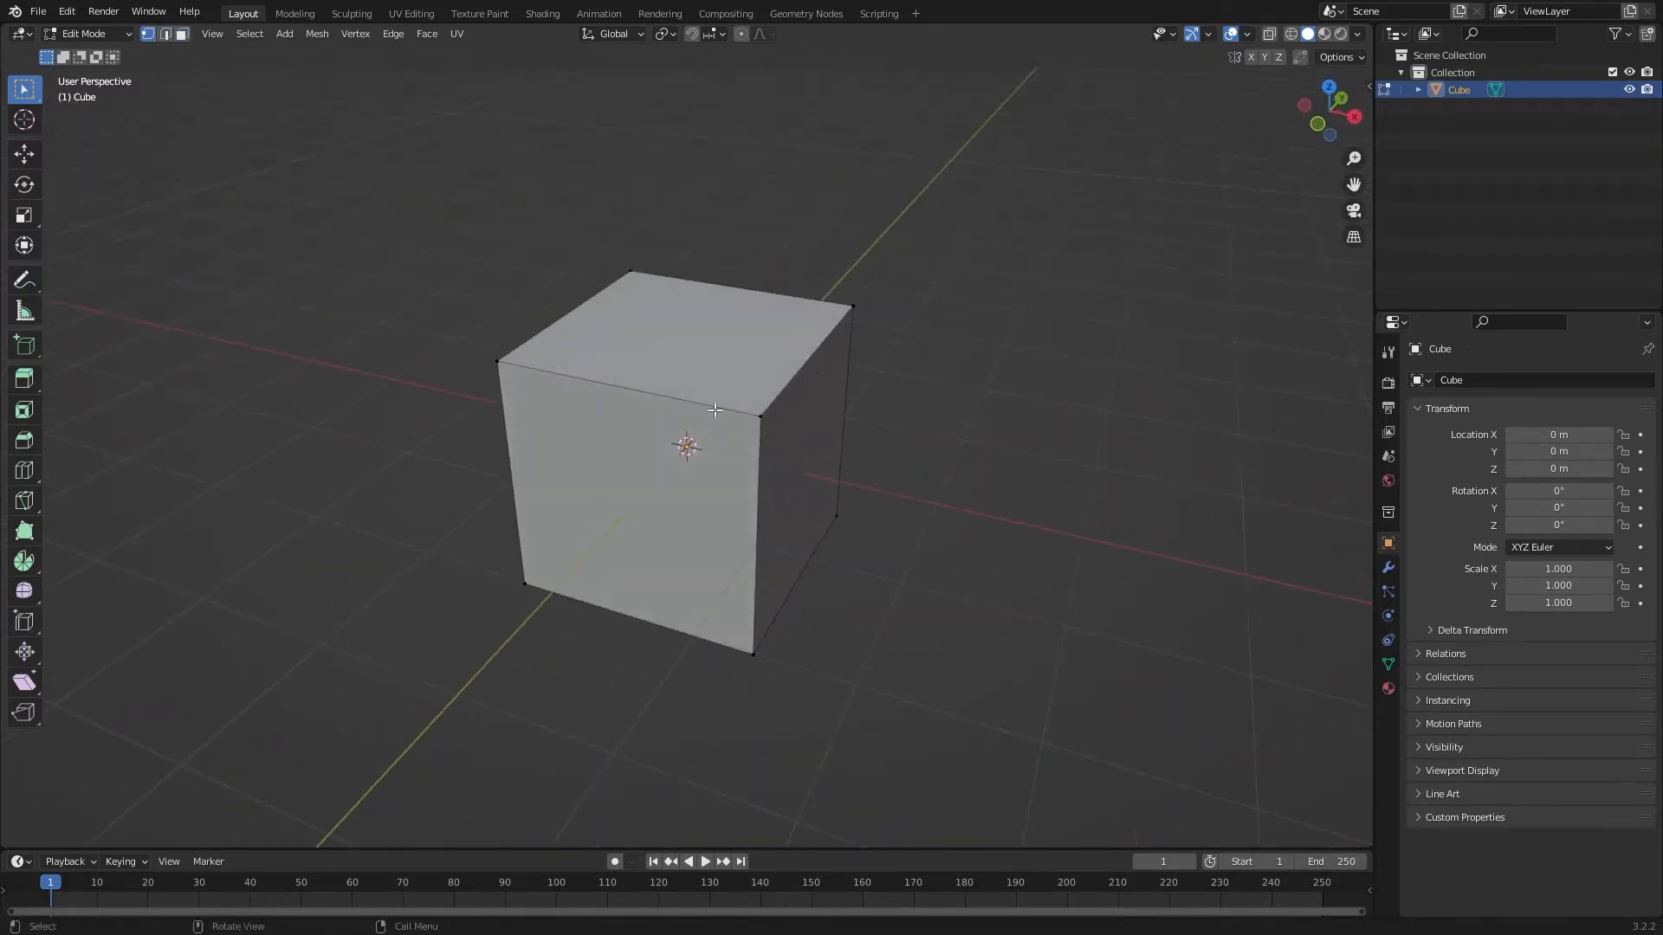
left_click(761, 408)
left_click(543, 366, "shift")
Switch to edge select mode and select several of the cube's edges one after another
key("2")
left_click(667, 398)
left_click(792, 398)
left_click(766, 475)
left_click(700, 388)
left_click(706, 338)
left_click(662, 451)
Switch to face select mode and select different faces in turn, finishing with only the top face selected
key("3")
left_click(690, 368)
left_click(680, 458)
left_click(819, 464)
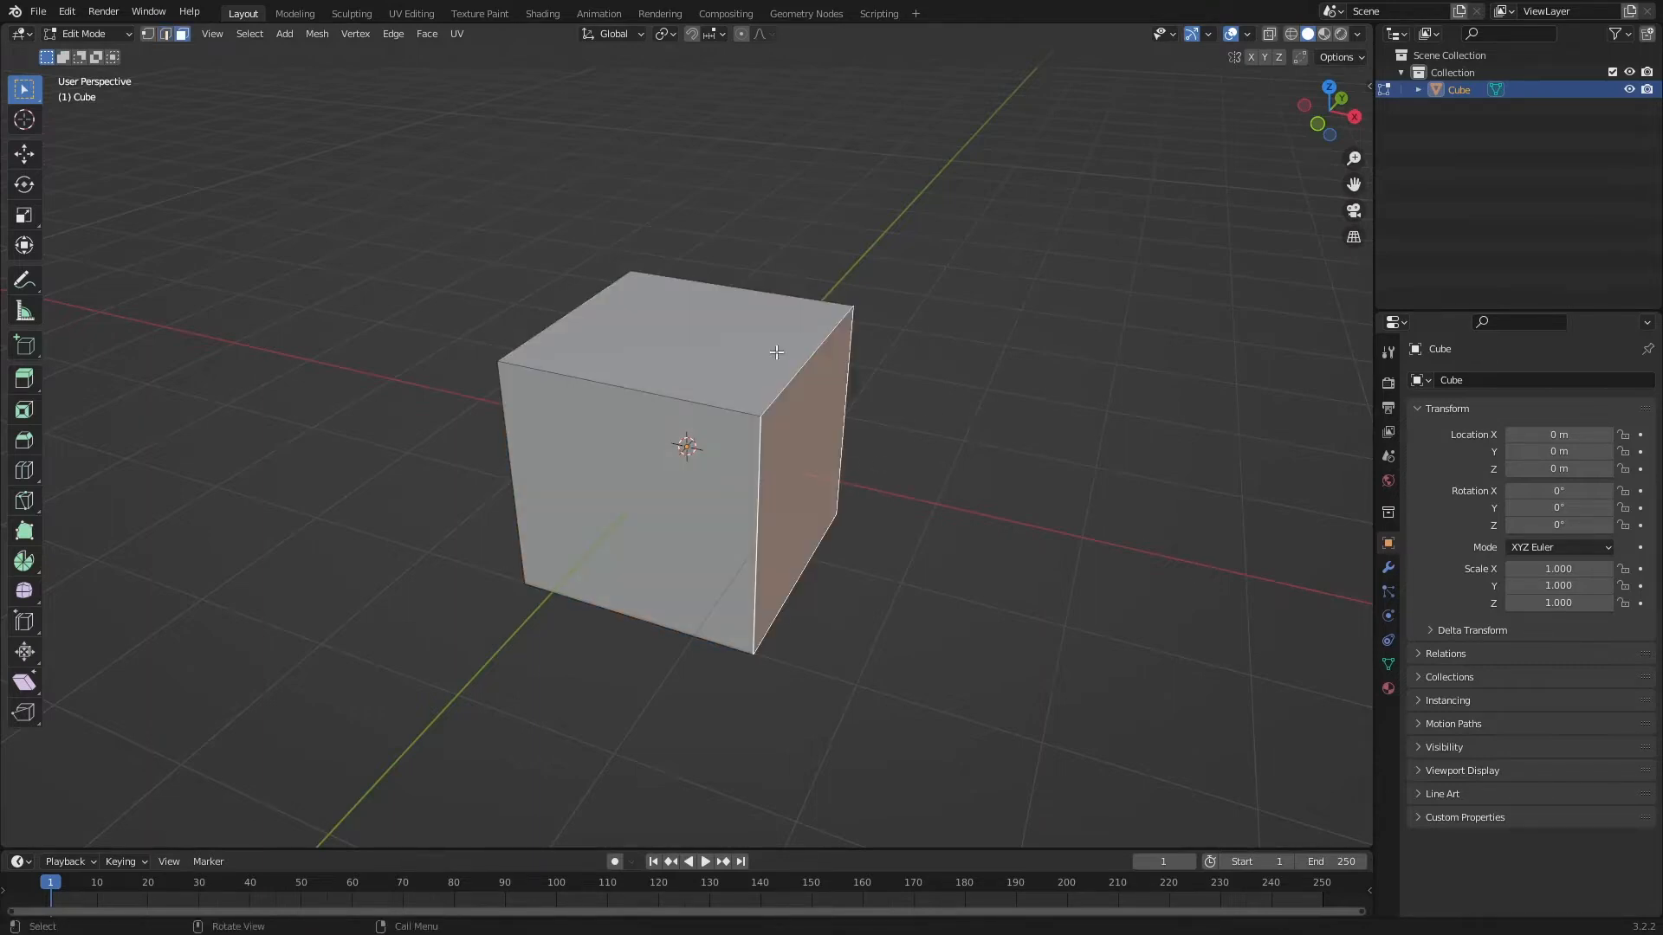
left_click(692, 339)
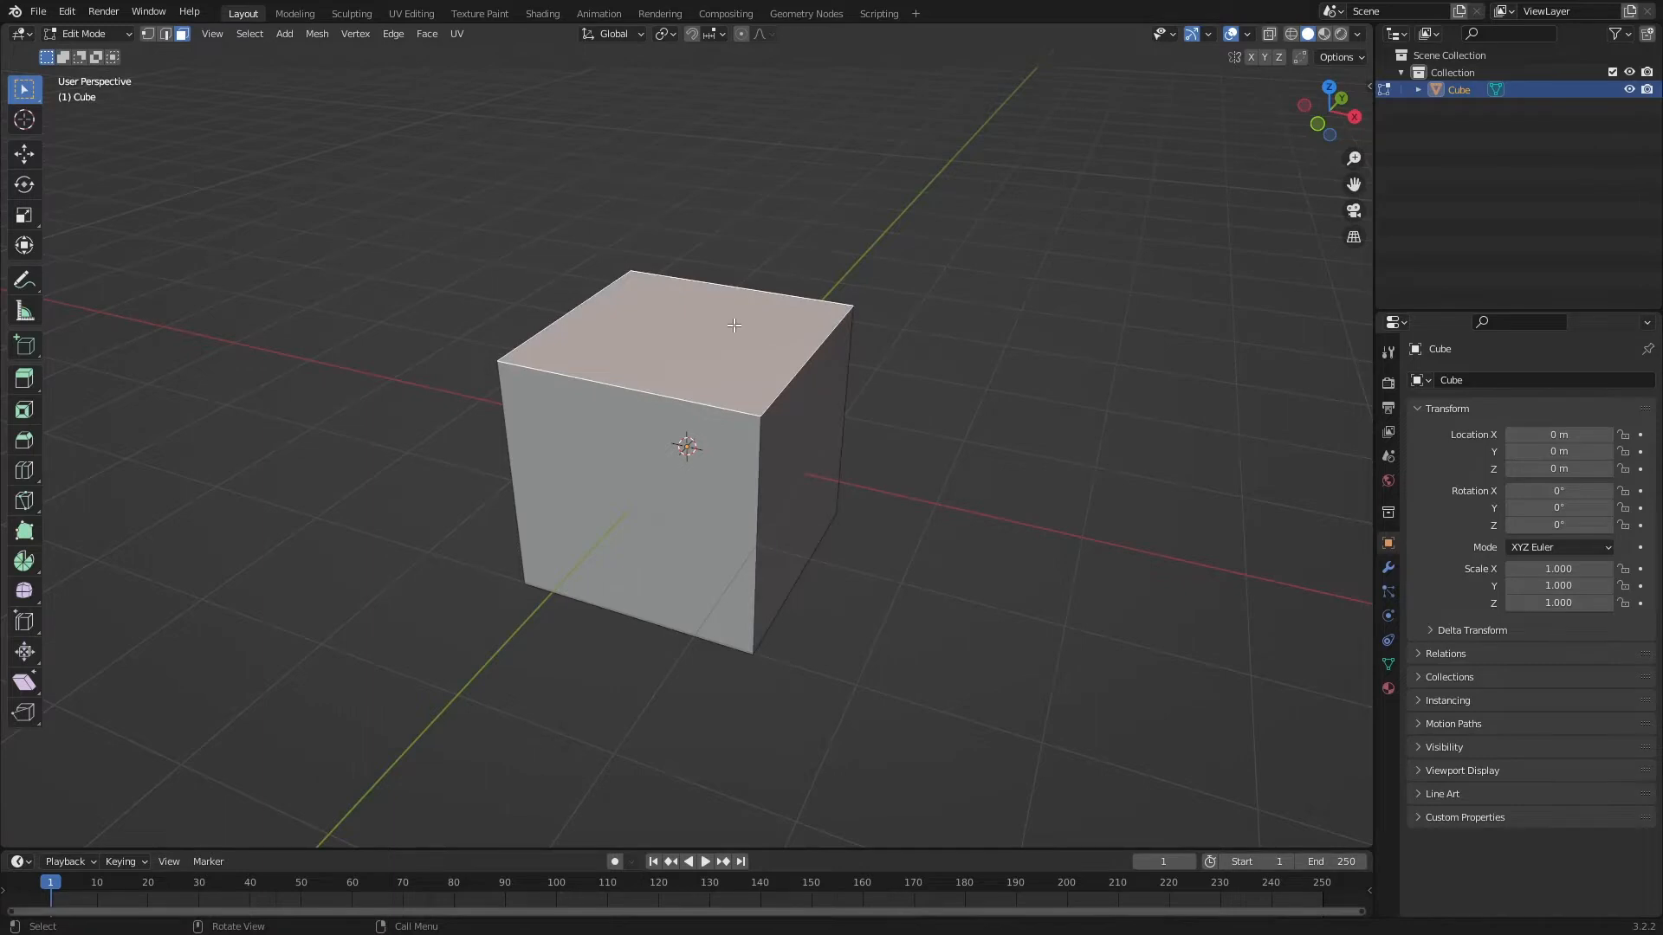
mouse_move(952, 324)
middle_mouse_down()
mouse_move(987, 323)
mouse_move(948, 336)
middle_mouse_up()
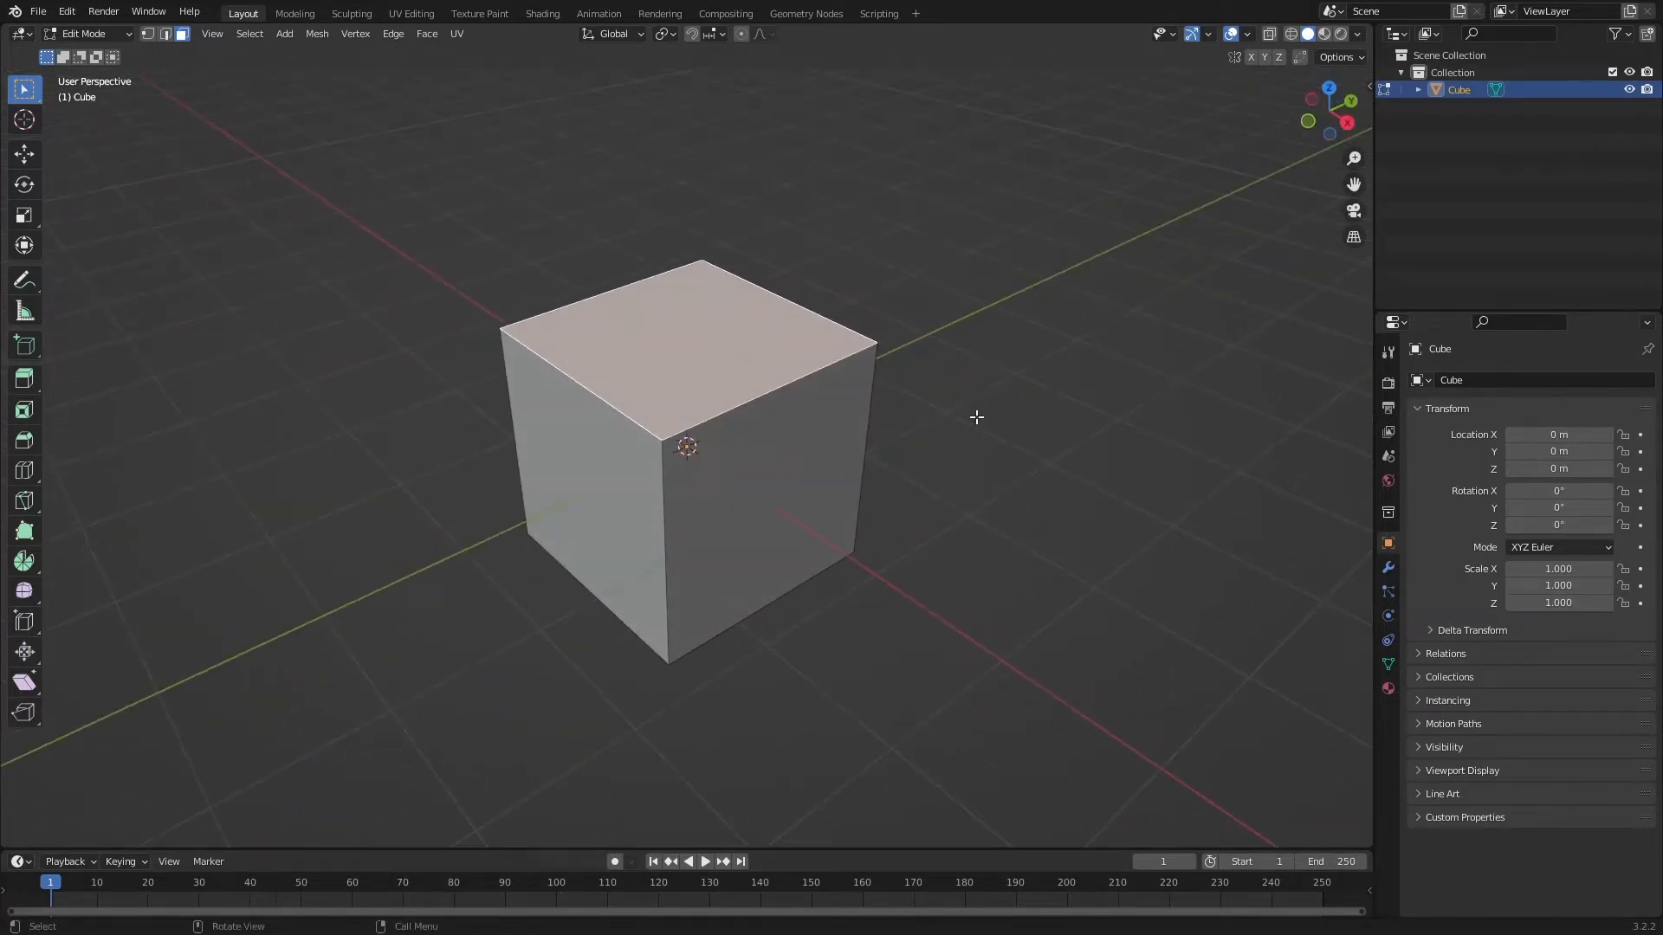
Extrude the cube's top face, cancelling the offset so the new face stays at its original height
key("e")
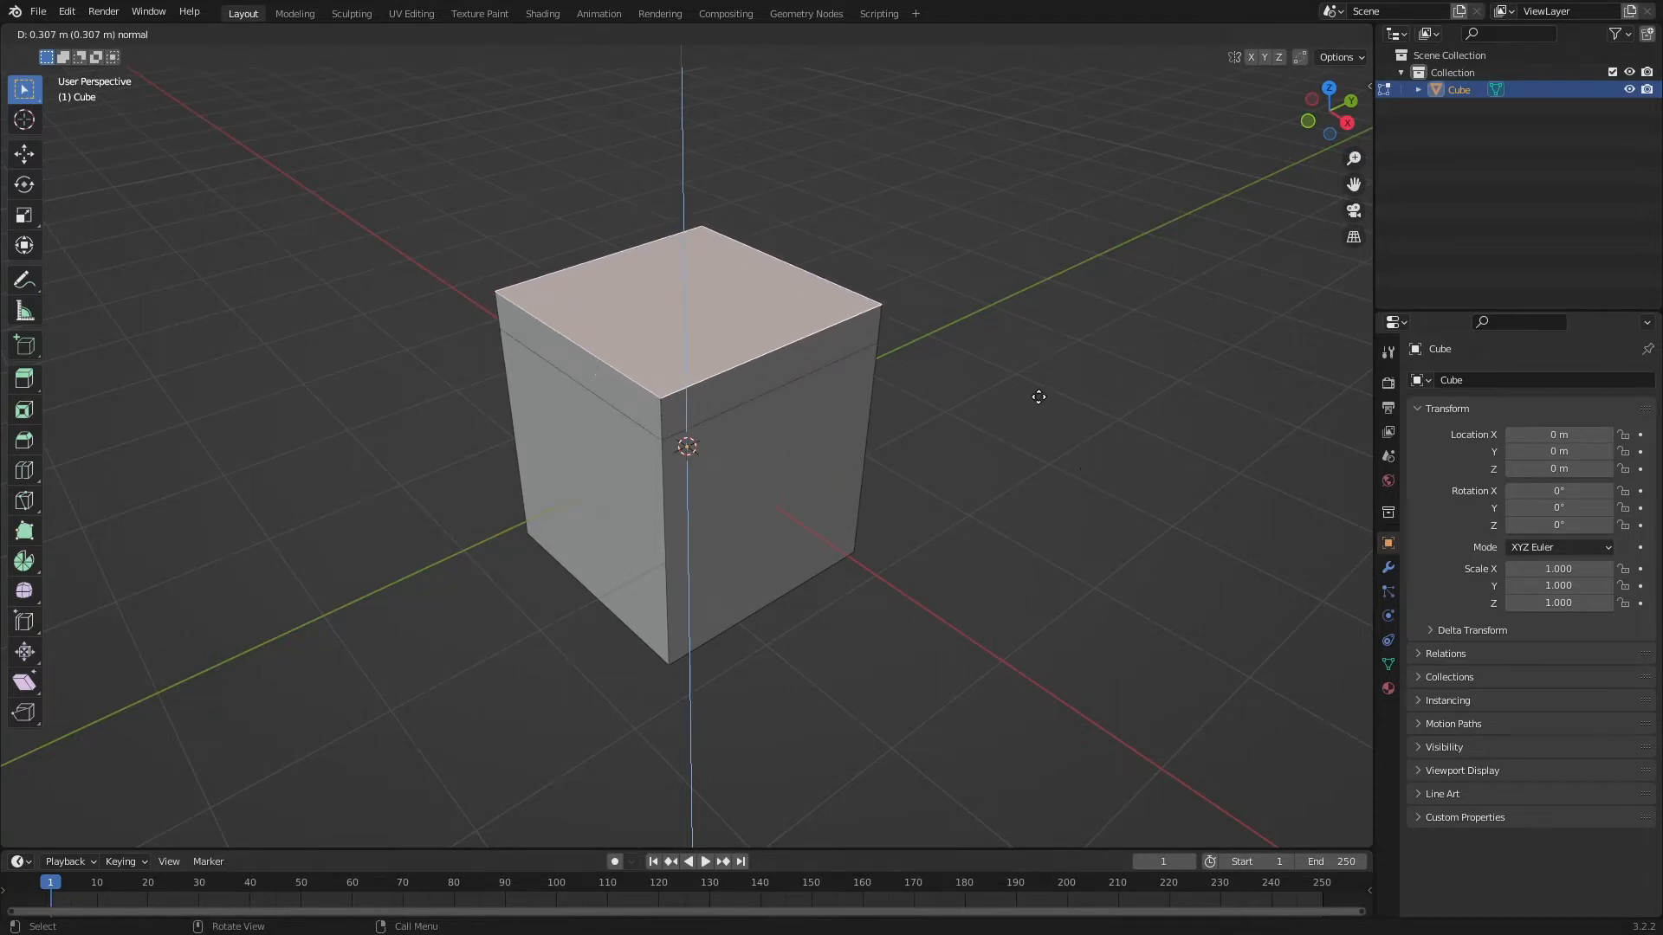
right_click(1038, 397)
mouse_move(1038, 397)
middle_mouse_down()
mouse_move(1143, 394)
mouse_move(1031, 393)
middle_mouse_up()
scroll(1088, 370, "up", 3)
scroll(1088, 371, "down", 4)
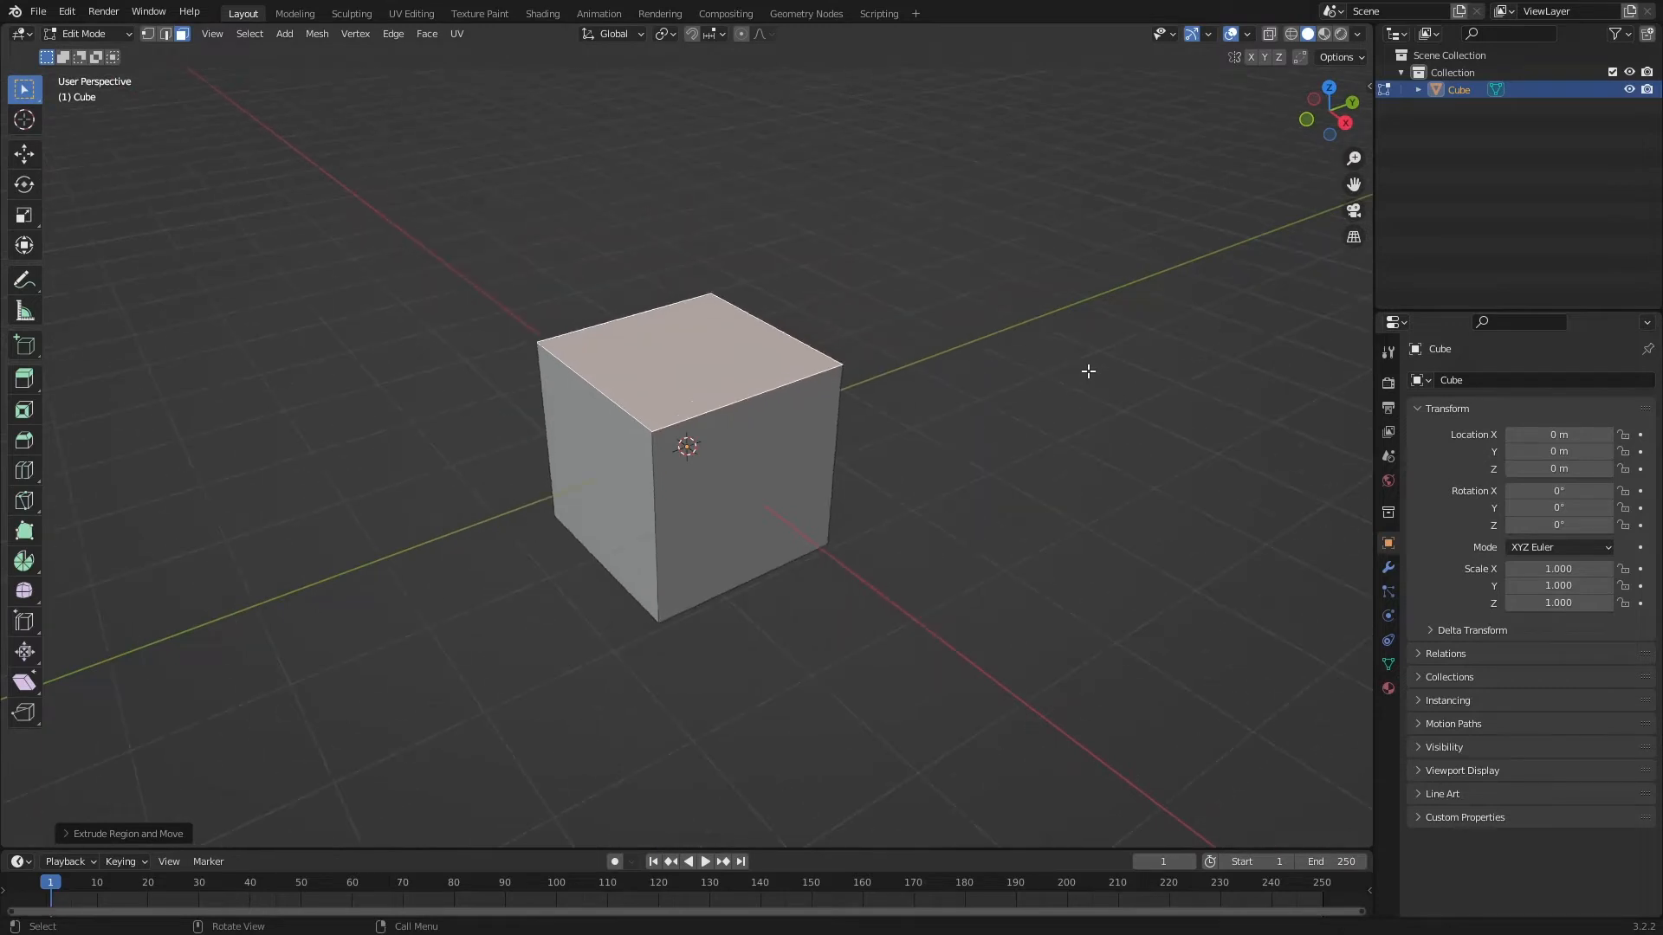
scroll(1088, 371, "up", 3)
Scale the extruded top face inward to form an inset face with a narrow border around it
key("s")
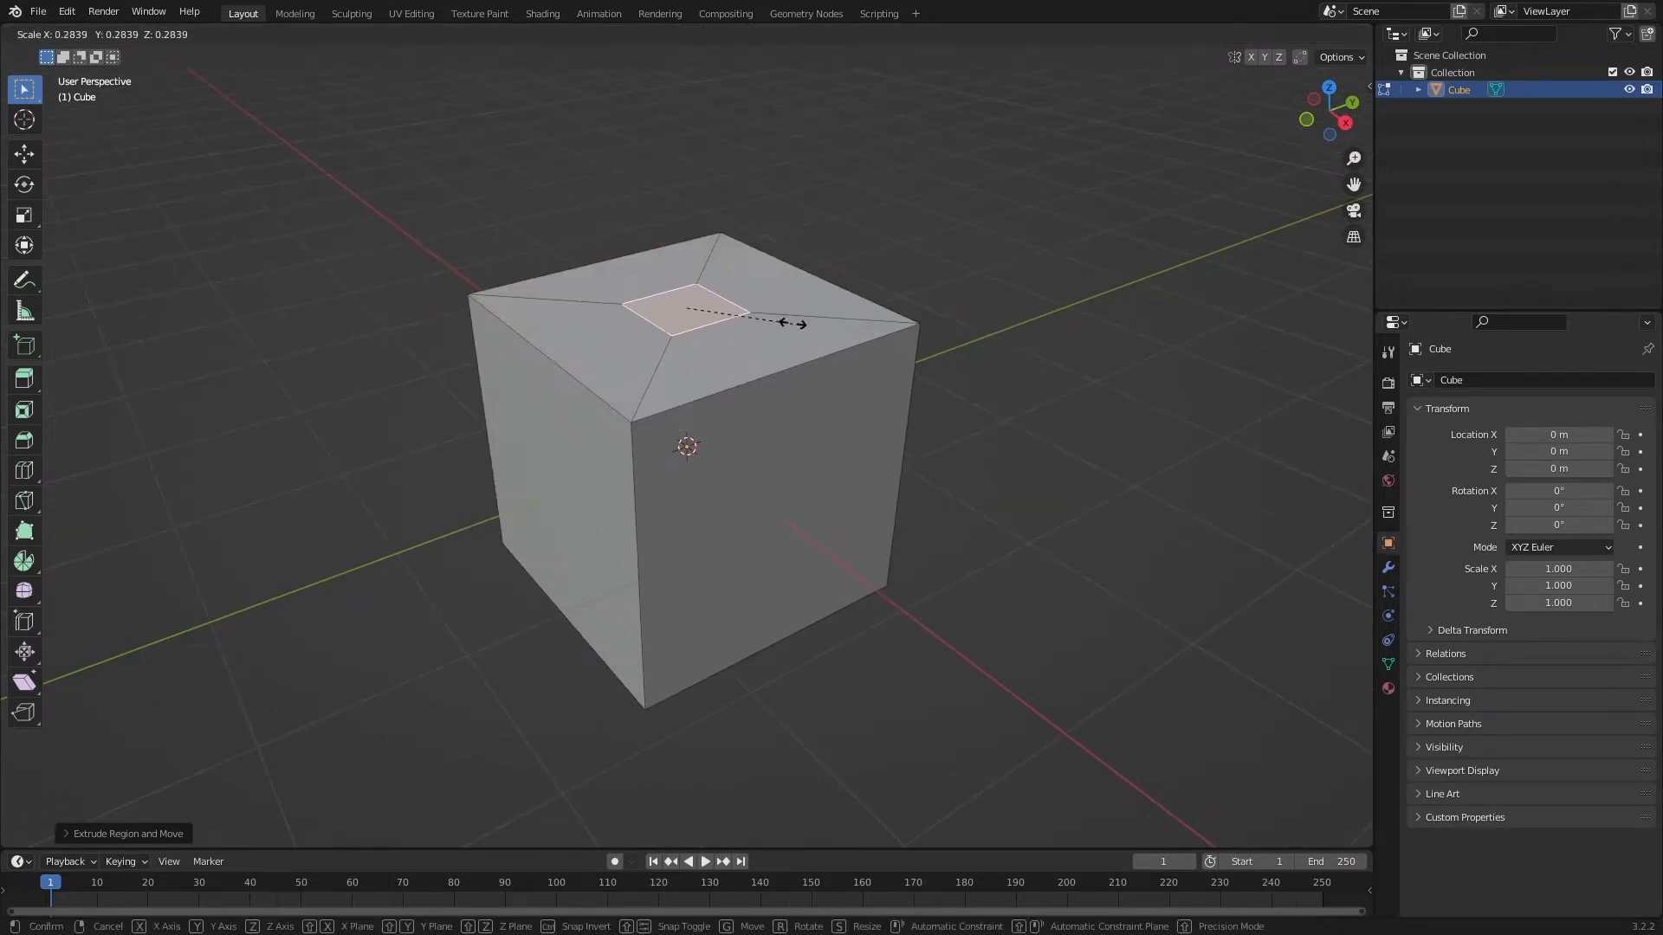
left_click(879, 316)
middle_click_drag(1050, 349, 1084, 358)
key("s")
left_click(1145, 473)
Extrude the inset top face again with its offset cancelled, and try scaling the resulting face
key("e")
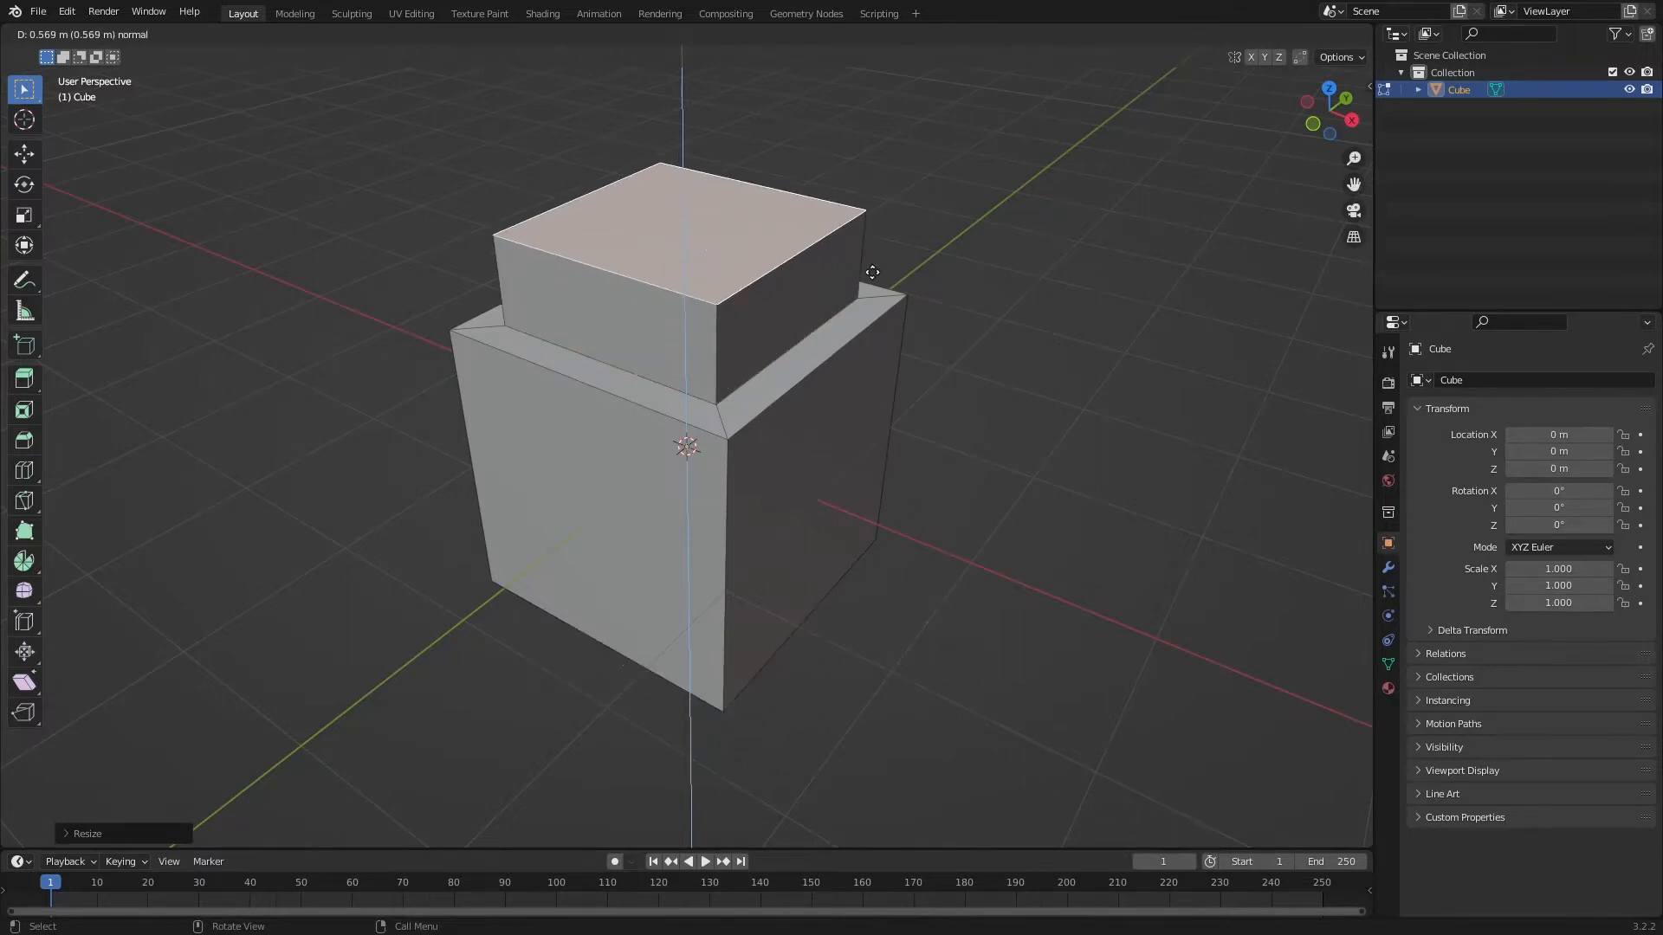
key("Escape")
middle_click_drag(1106, 289, 1170, 330)
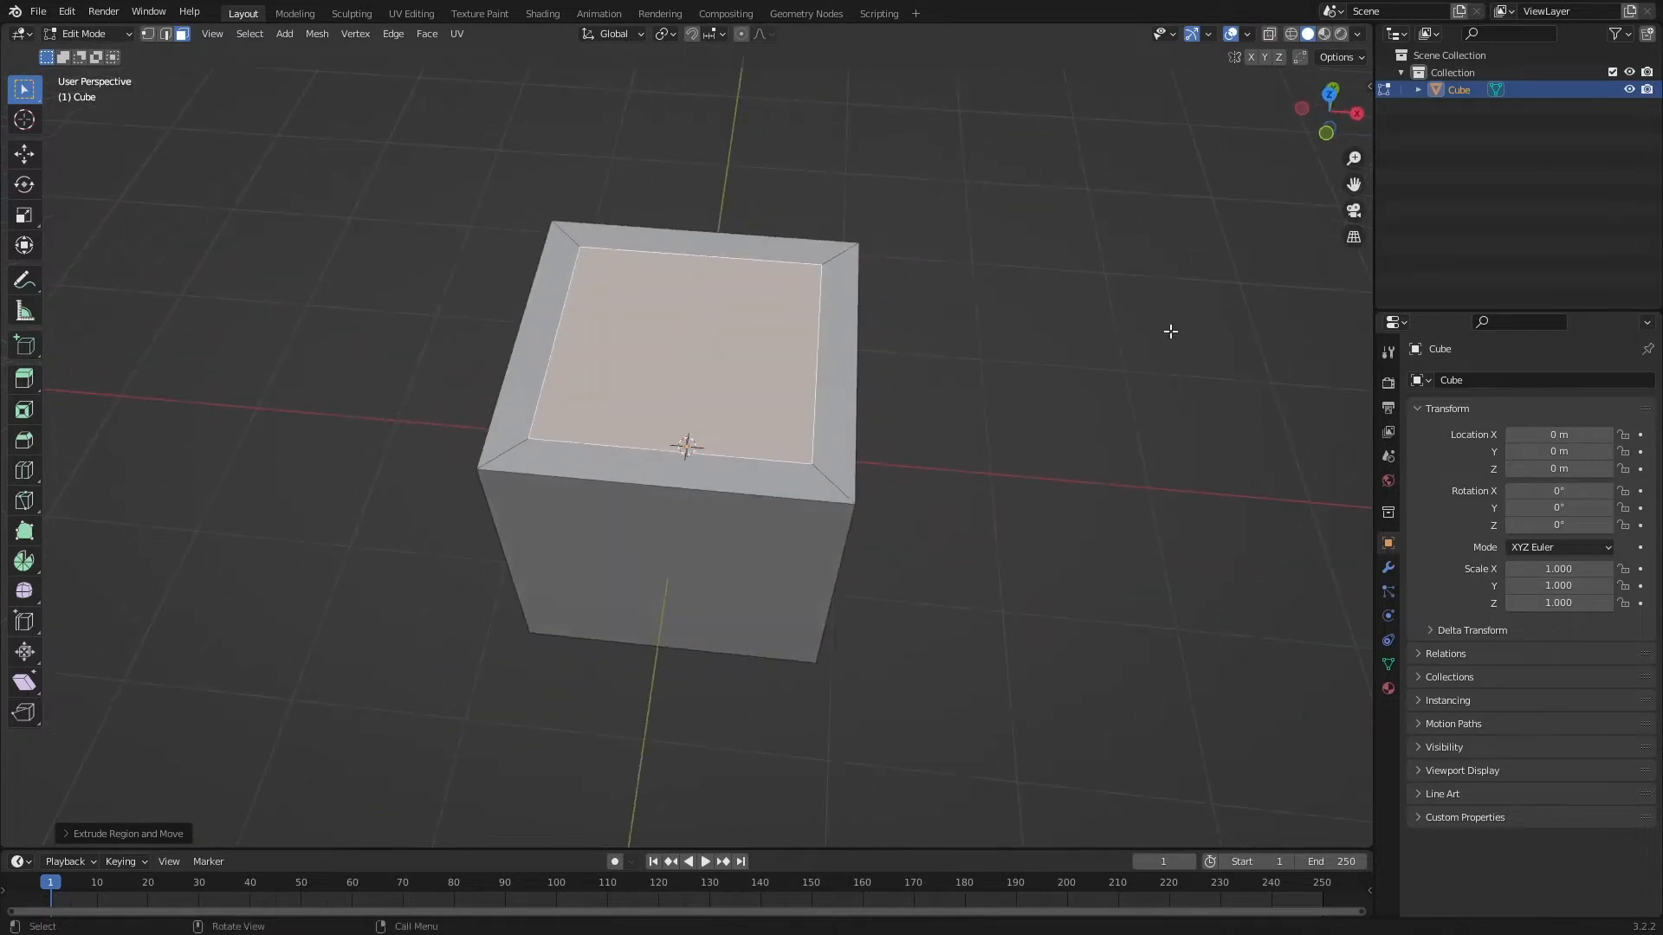
key("s")
key("Escape")
middle_click_drag(1232, 178, 1135, 143)
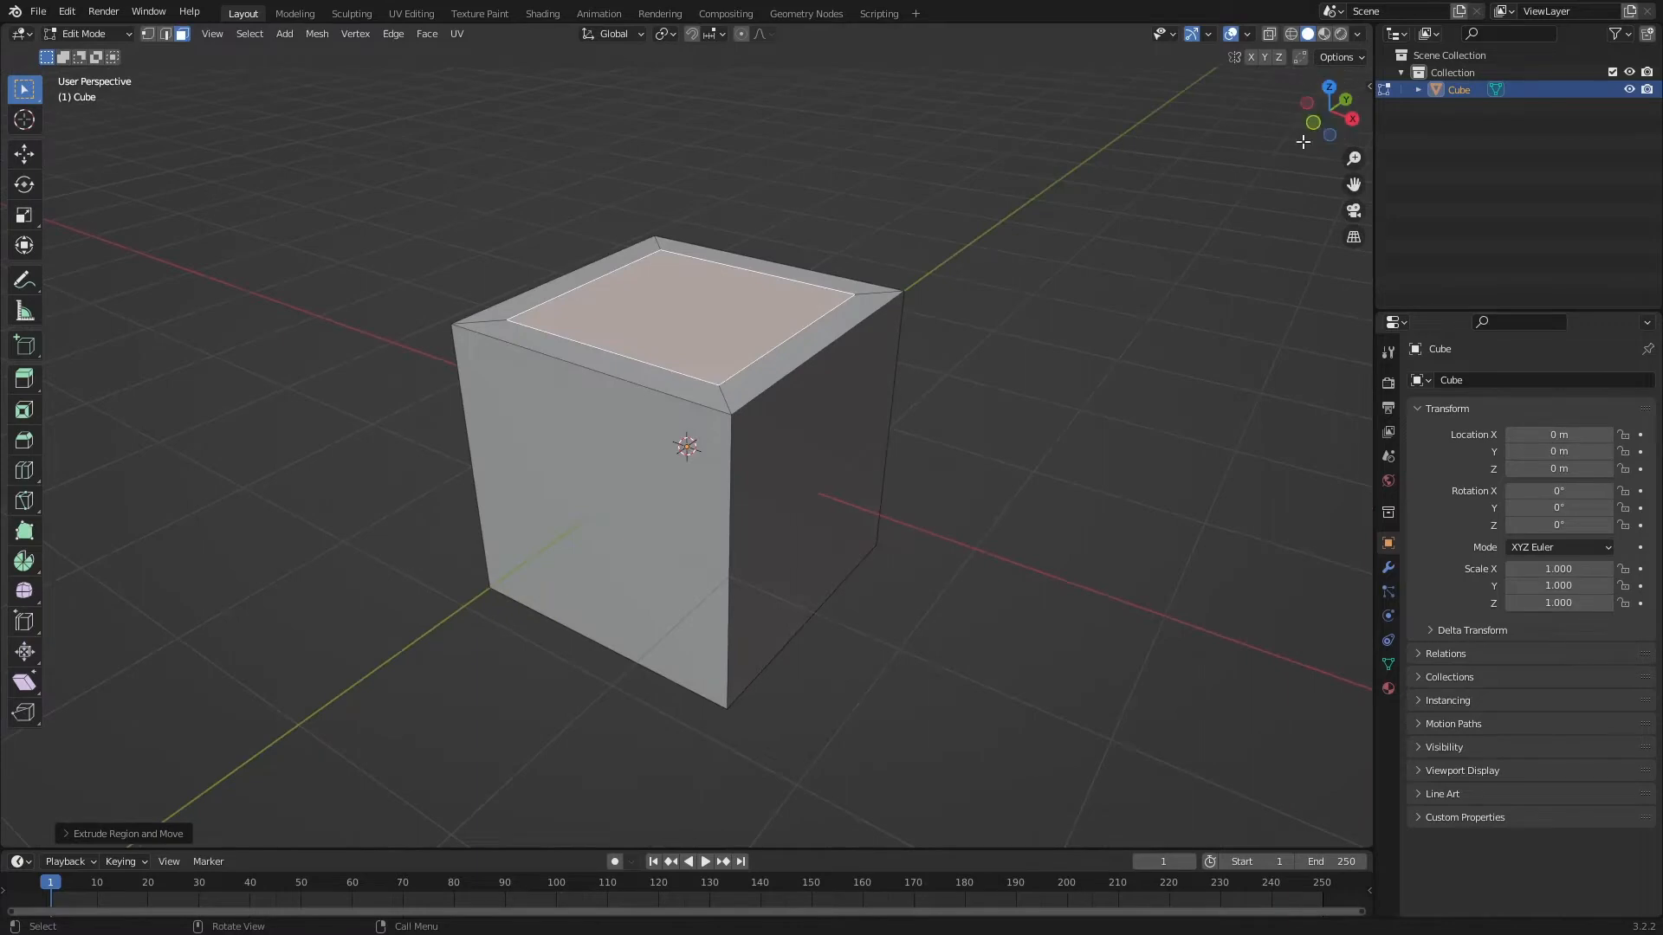
Look at the cube in front orthographic view, frame the selected top face in perspective, and return to the front view
key("KP_1")
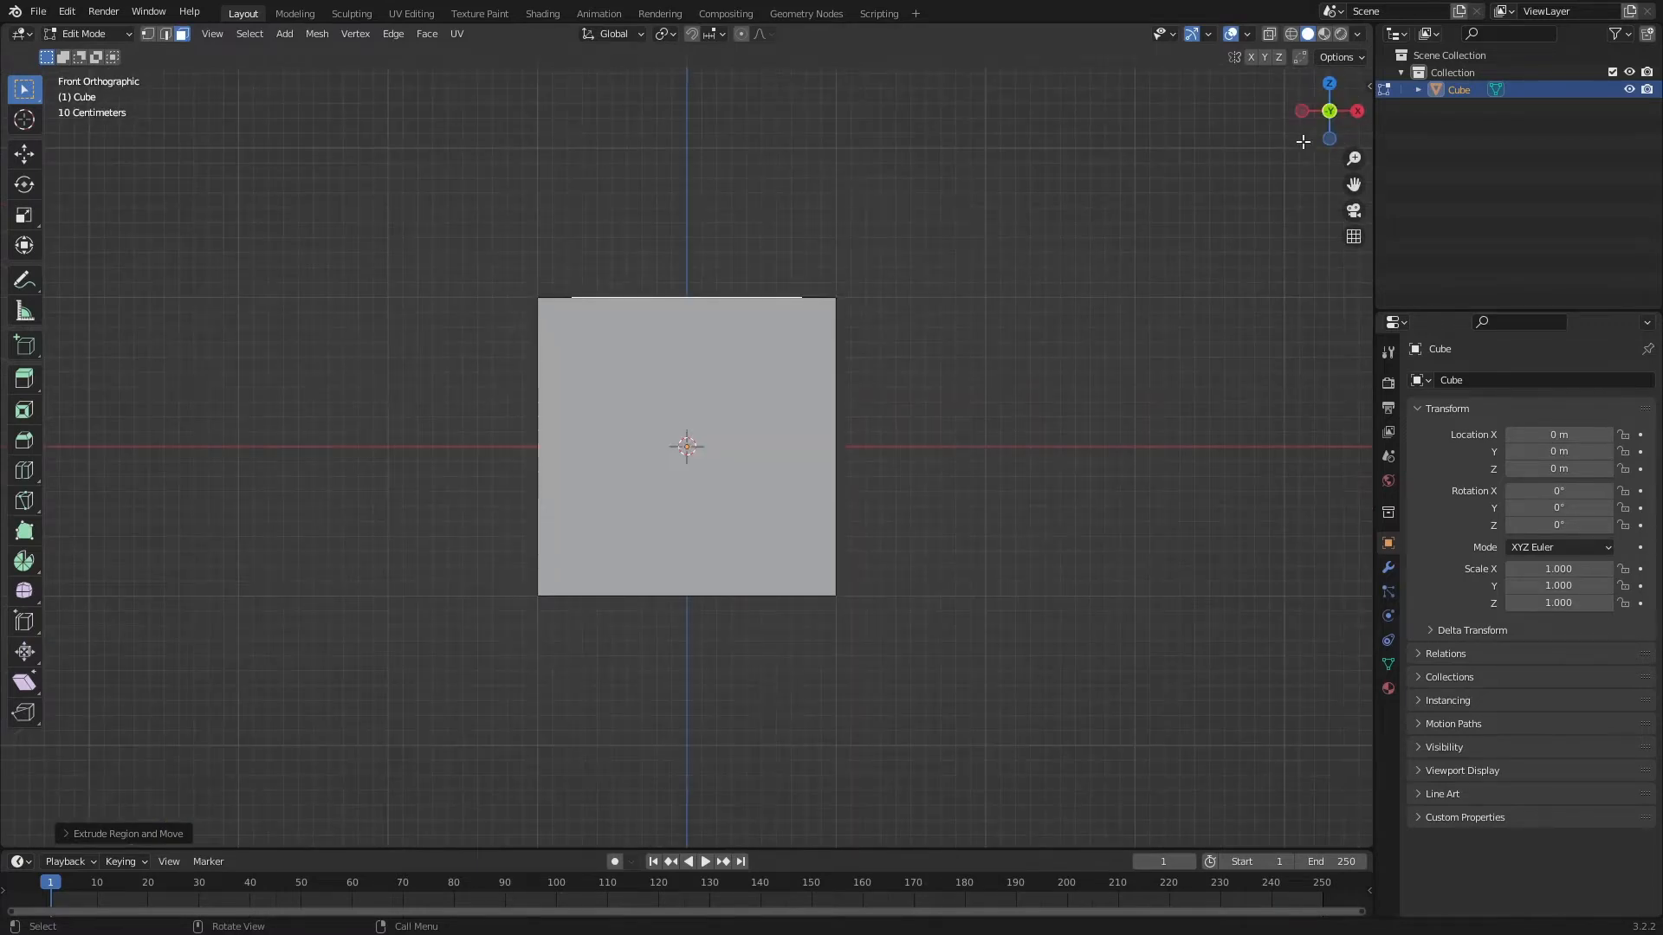
middle_click_drag(1303, 141, 1054, 260)
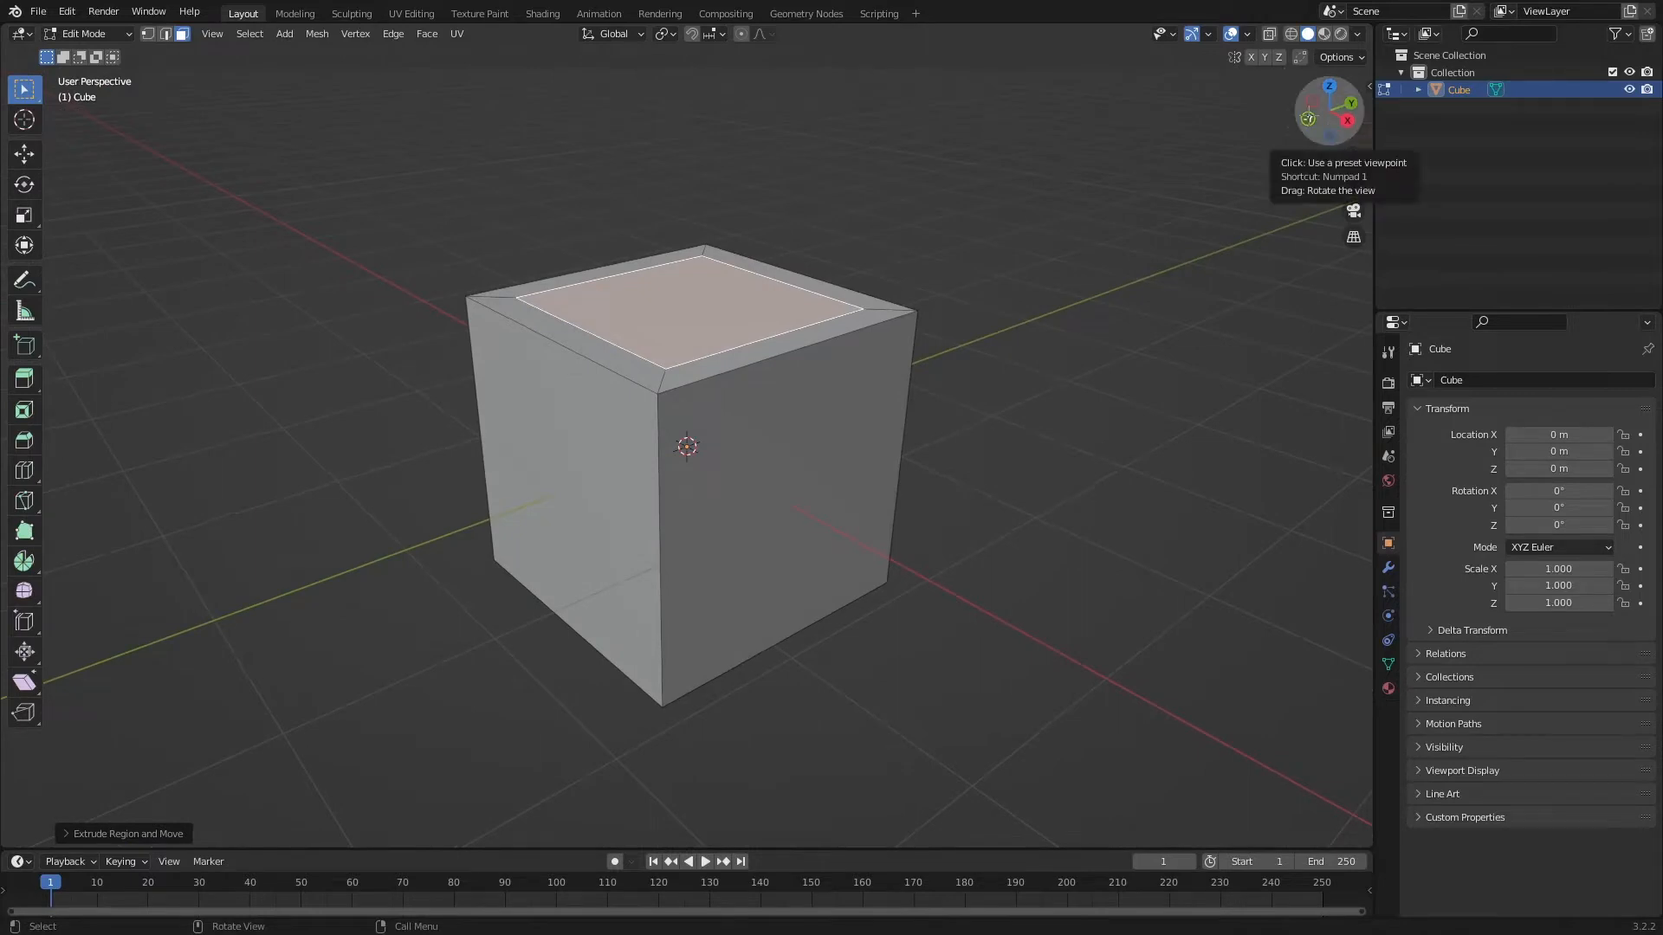
key("KP_Decimal")
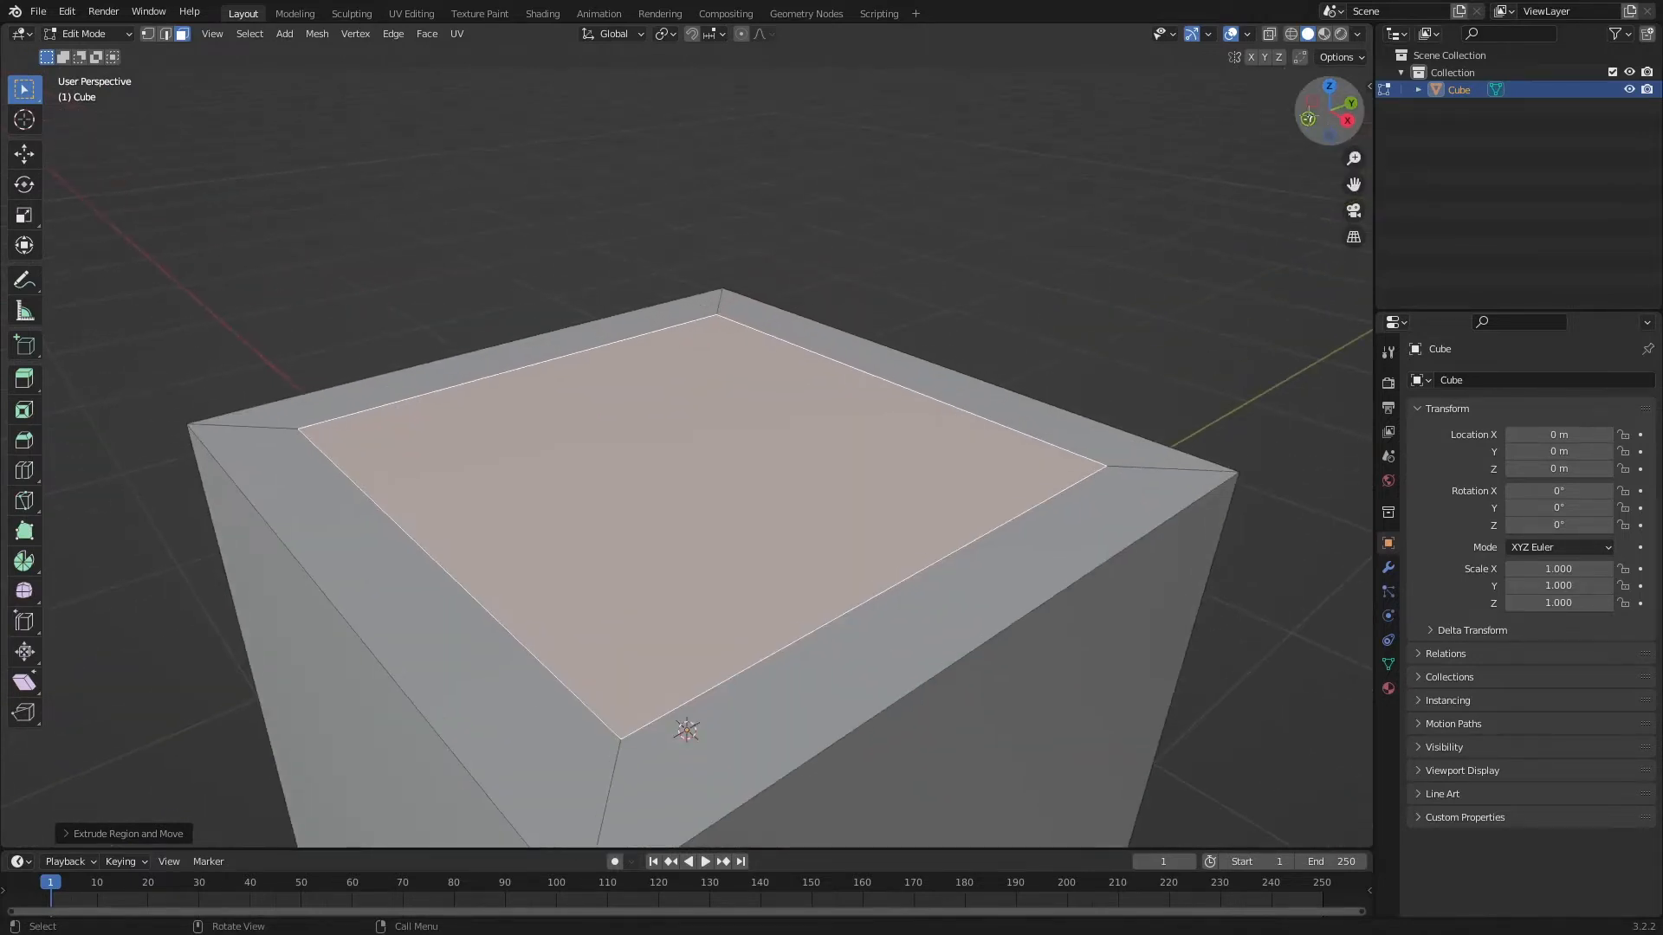
scroll(1162, 248, "down", 5)
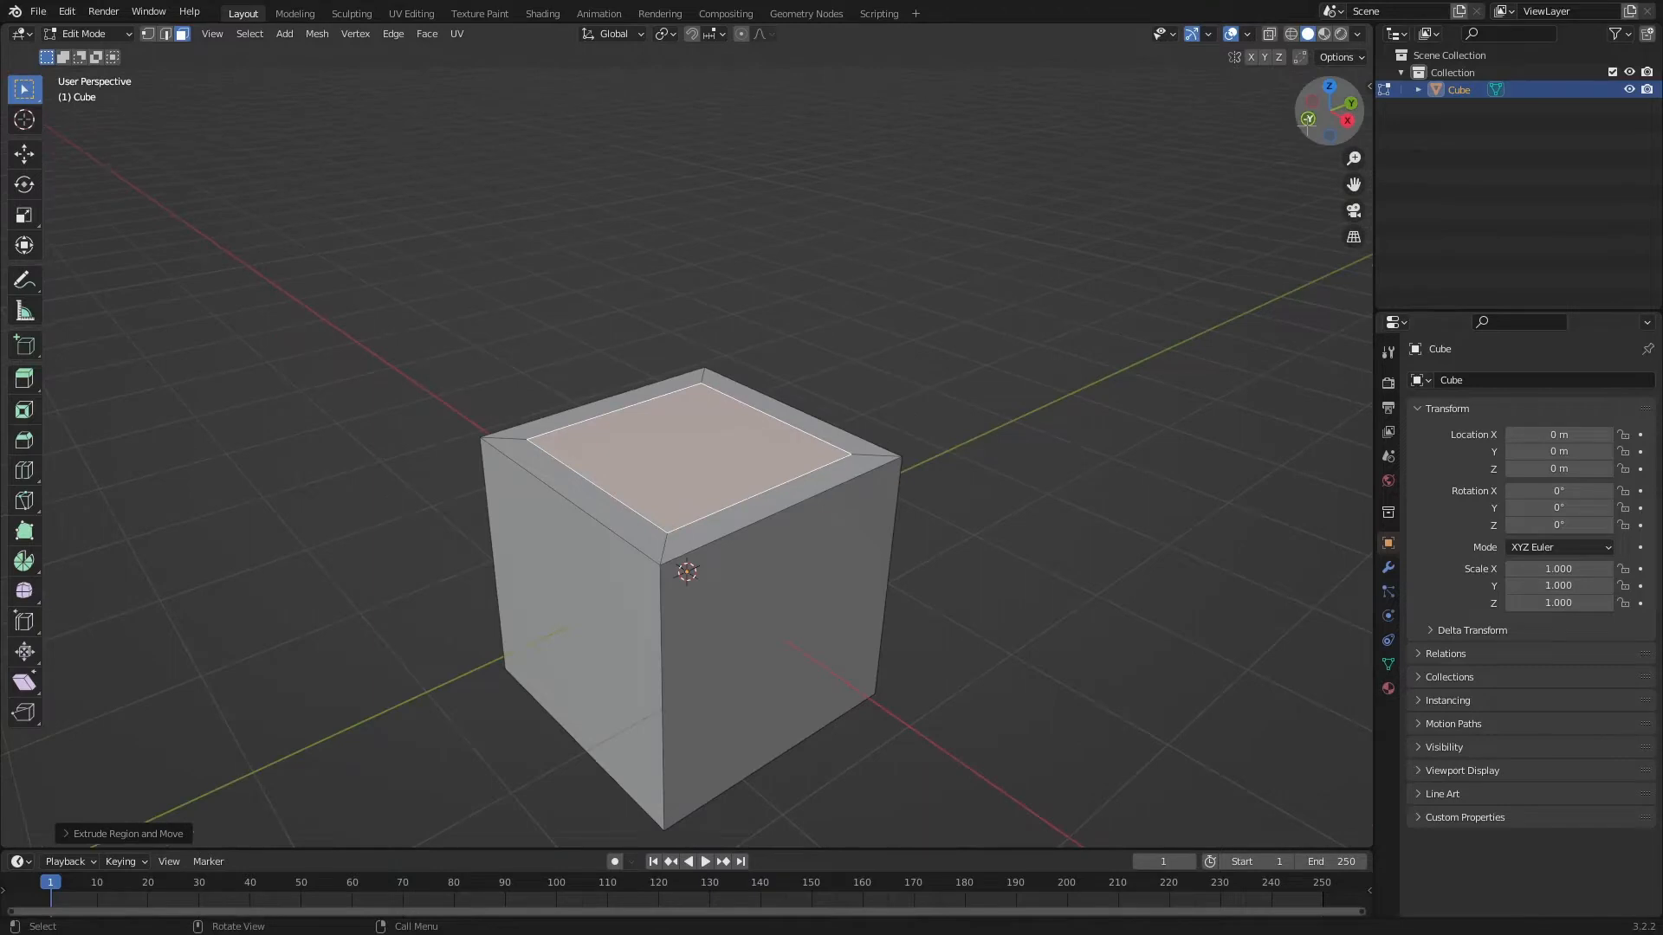
key("KP_1")
middle_click_drag(1107, 375, 1099, 219, "shift")
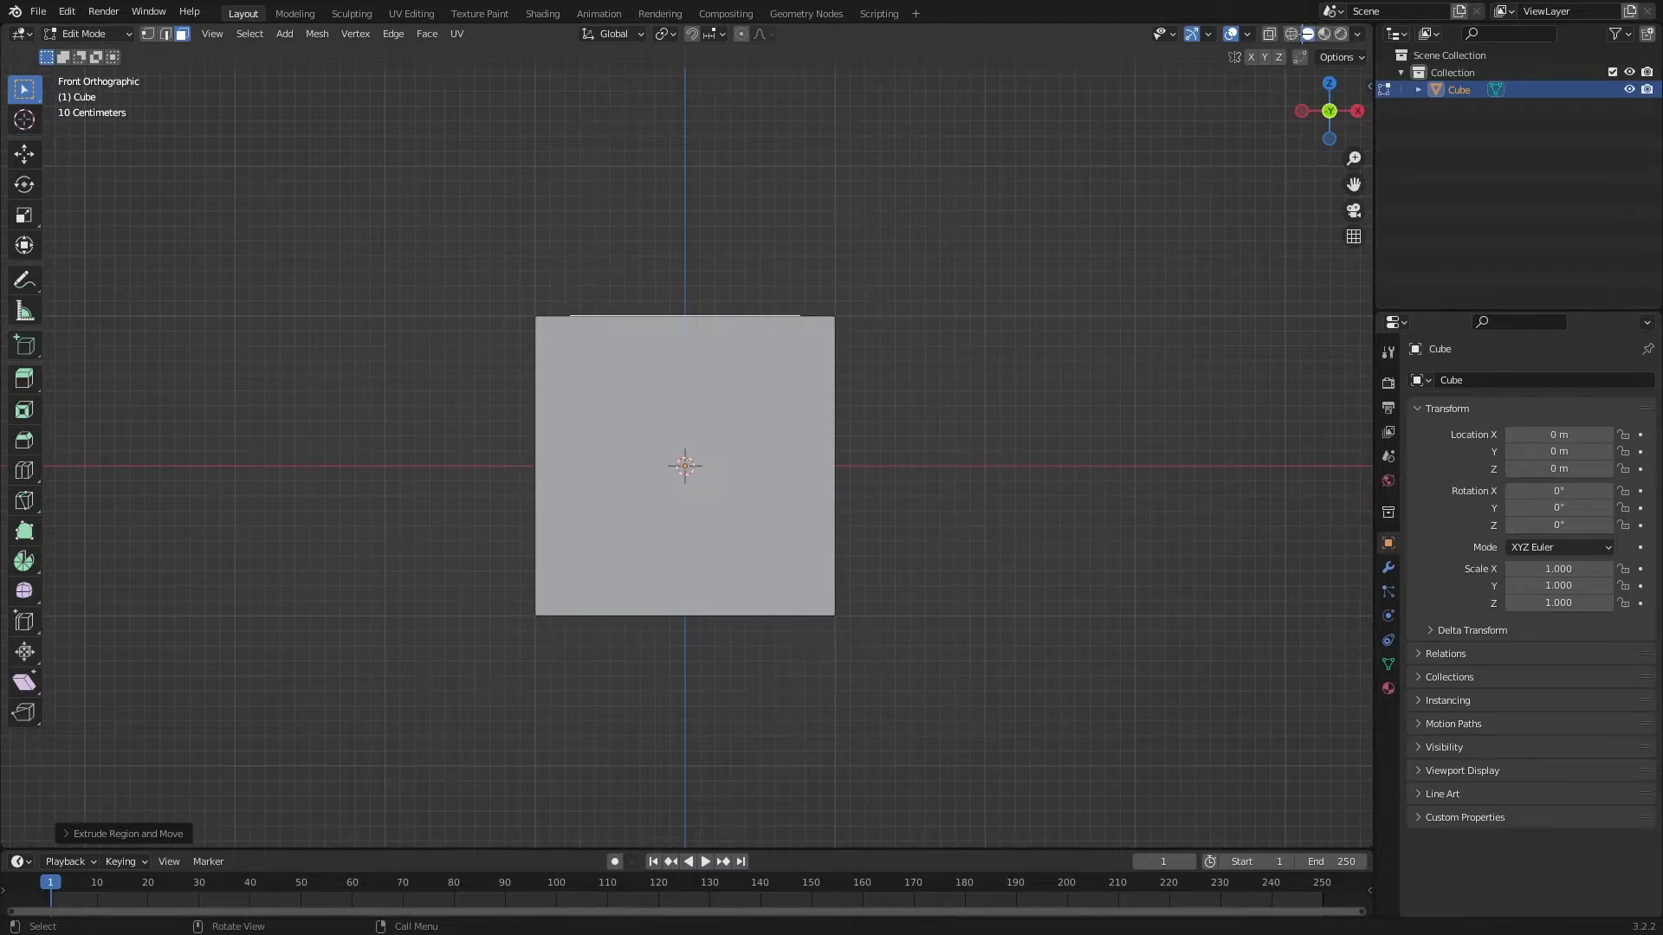
Compare the cube in wireframe, X-ray, Material Preview and Rendered display, and return to solid shading
key("alt+z")
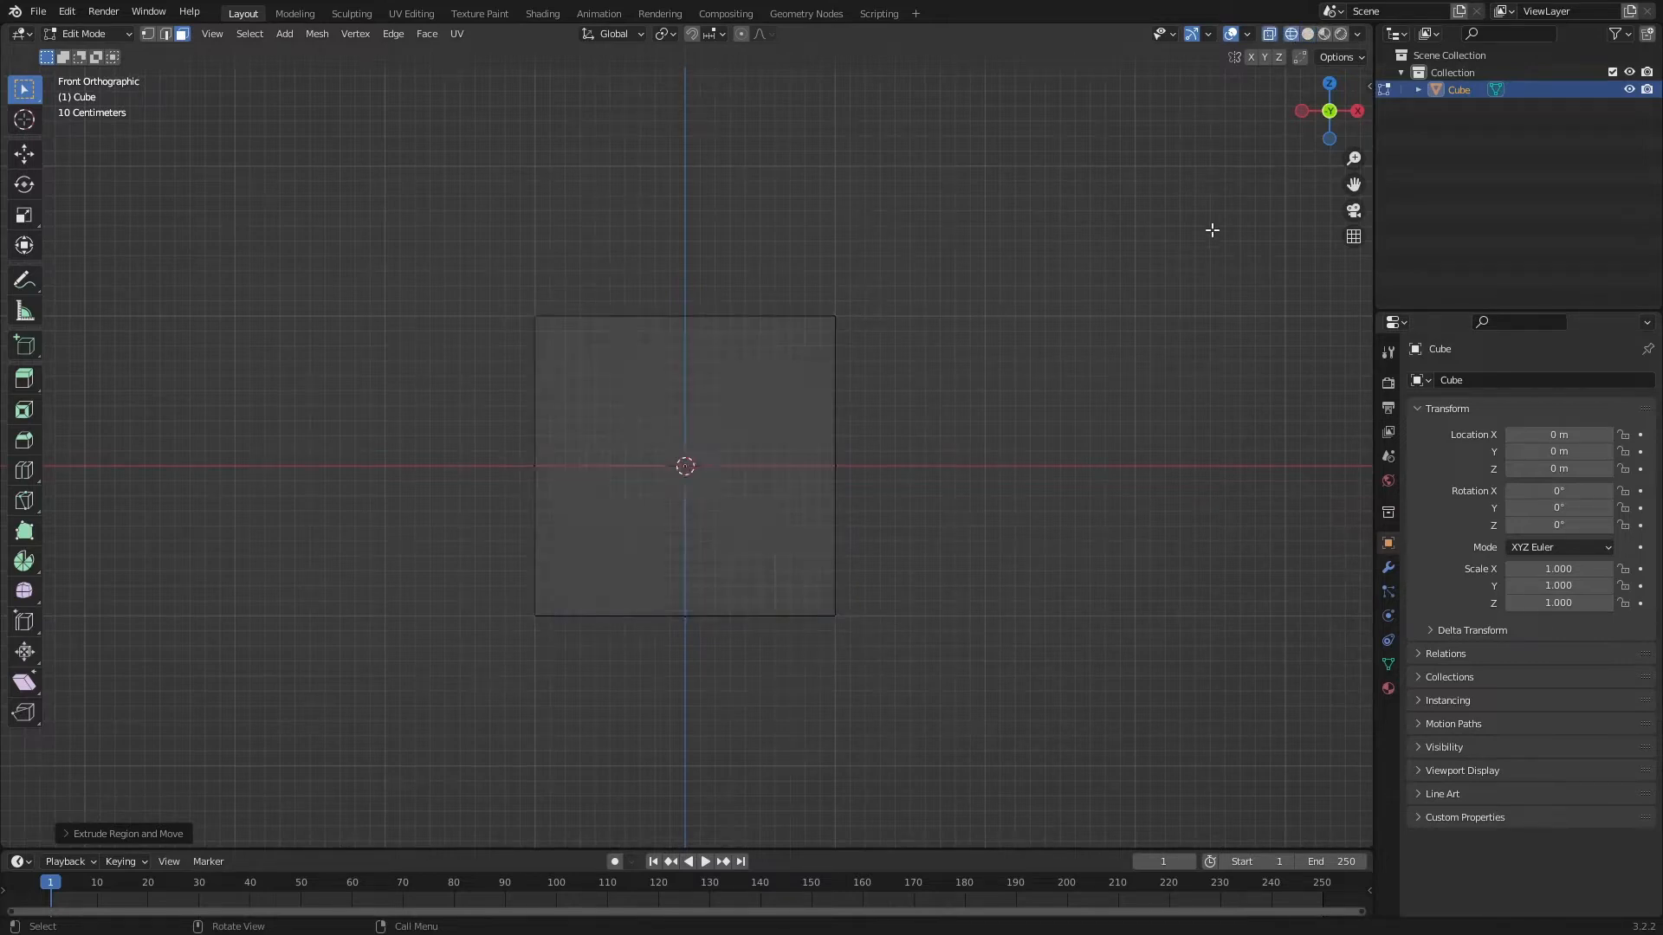
middle_click_drag(1211, 229, 1156, 312)
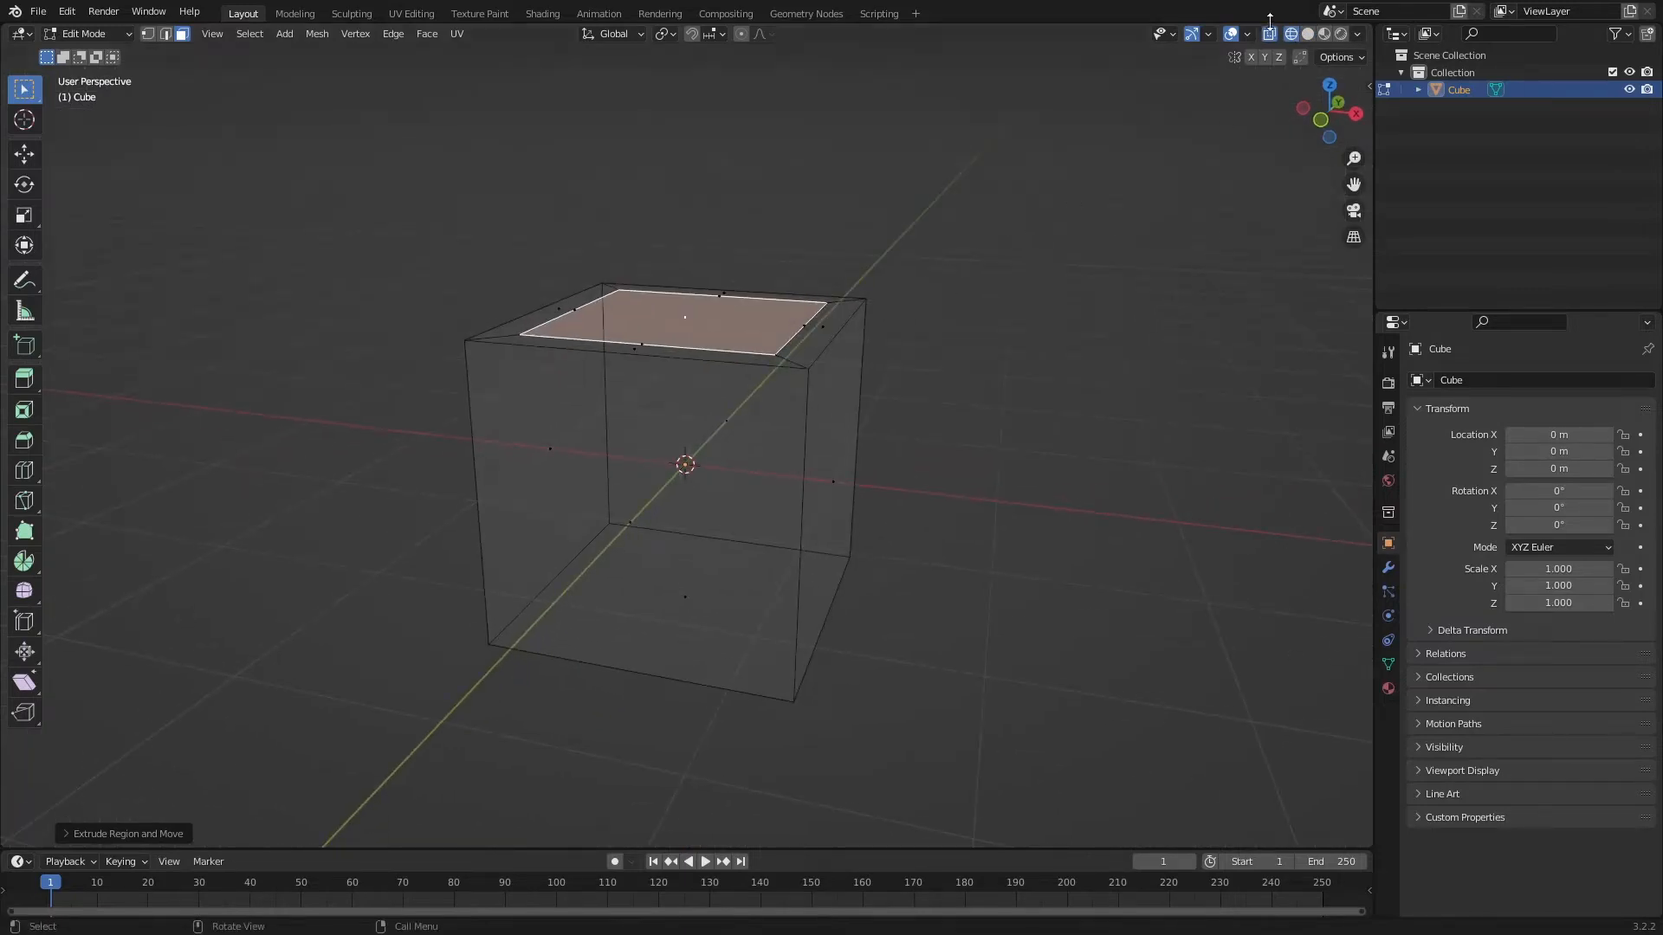
key("alt+z")
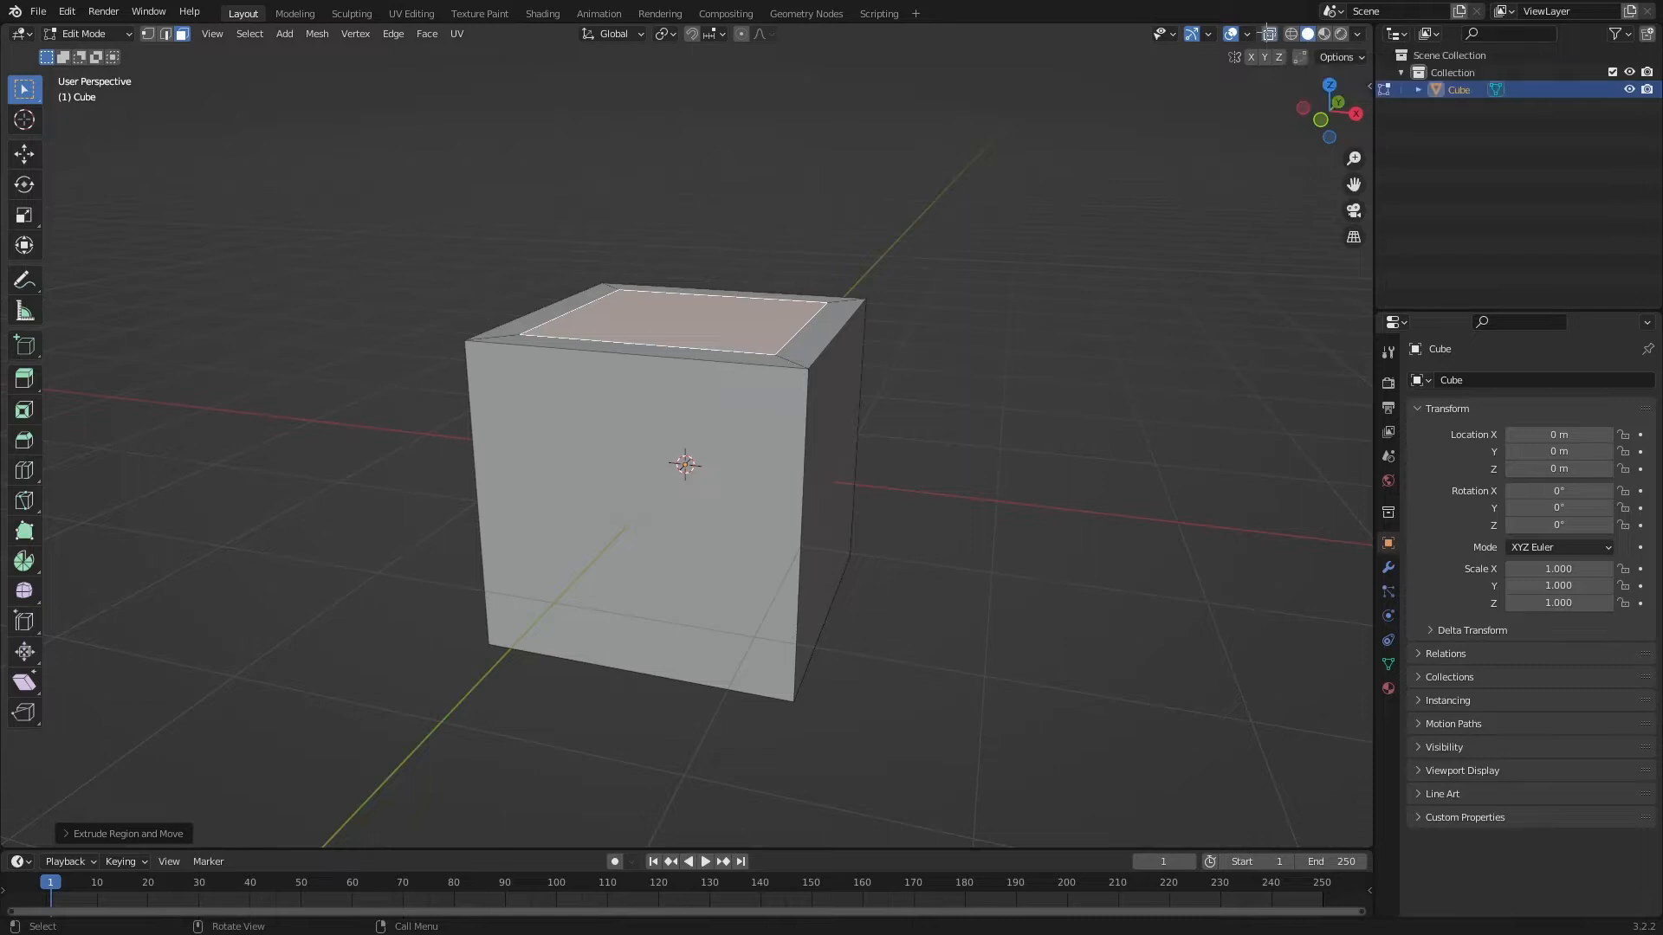
left_click(1268, 34)
left_click(1269, 34)
left_click(1324, 34)
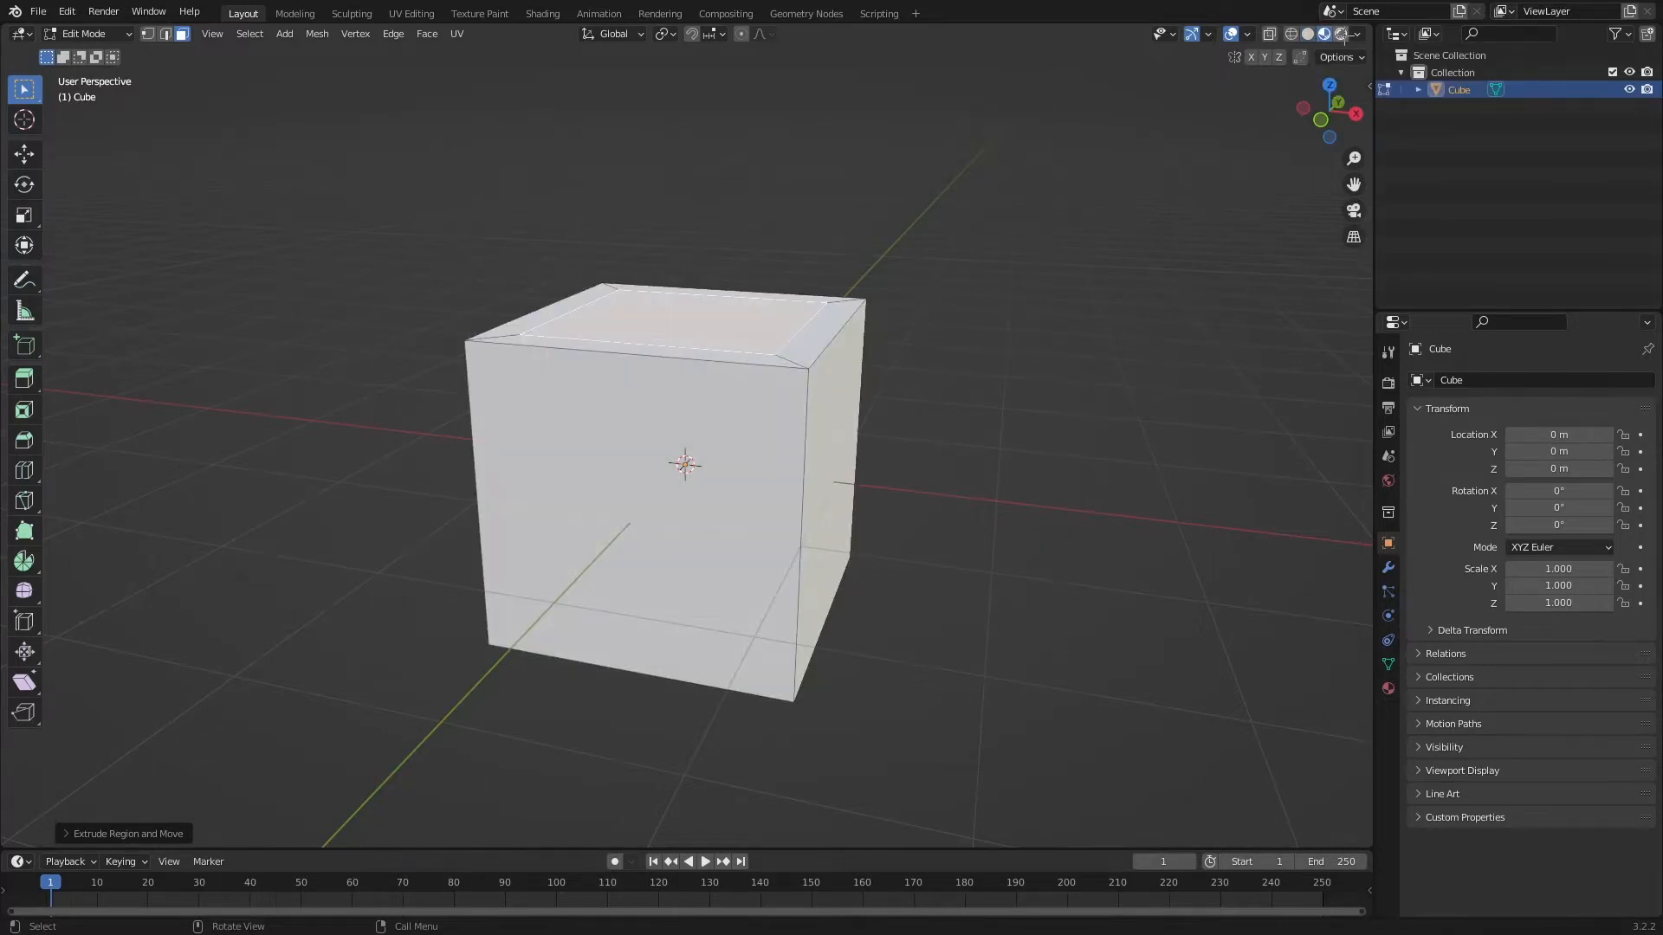
left_click(1341, 35)
left_click(1308, 34)
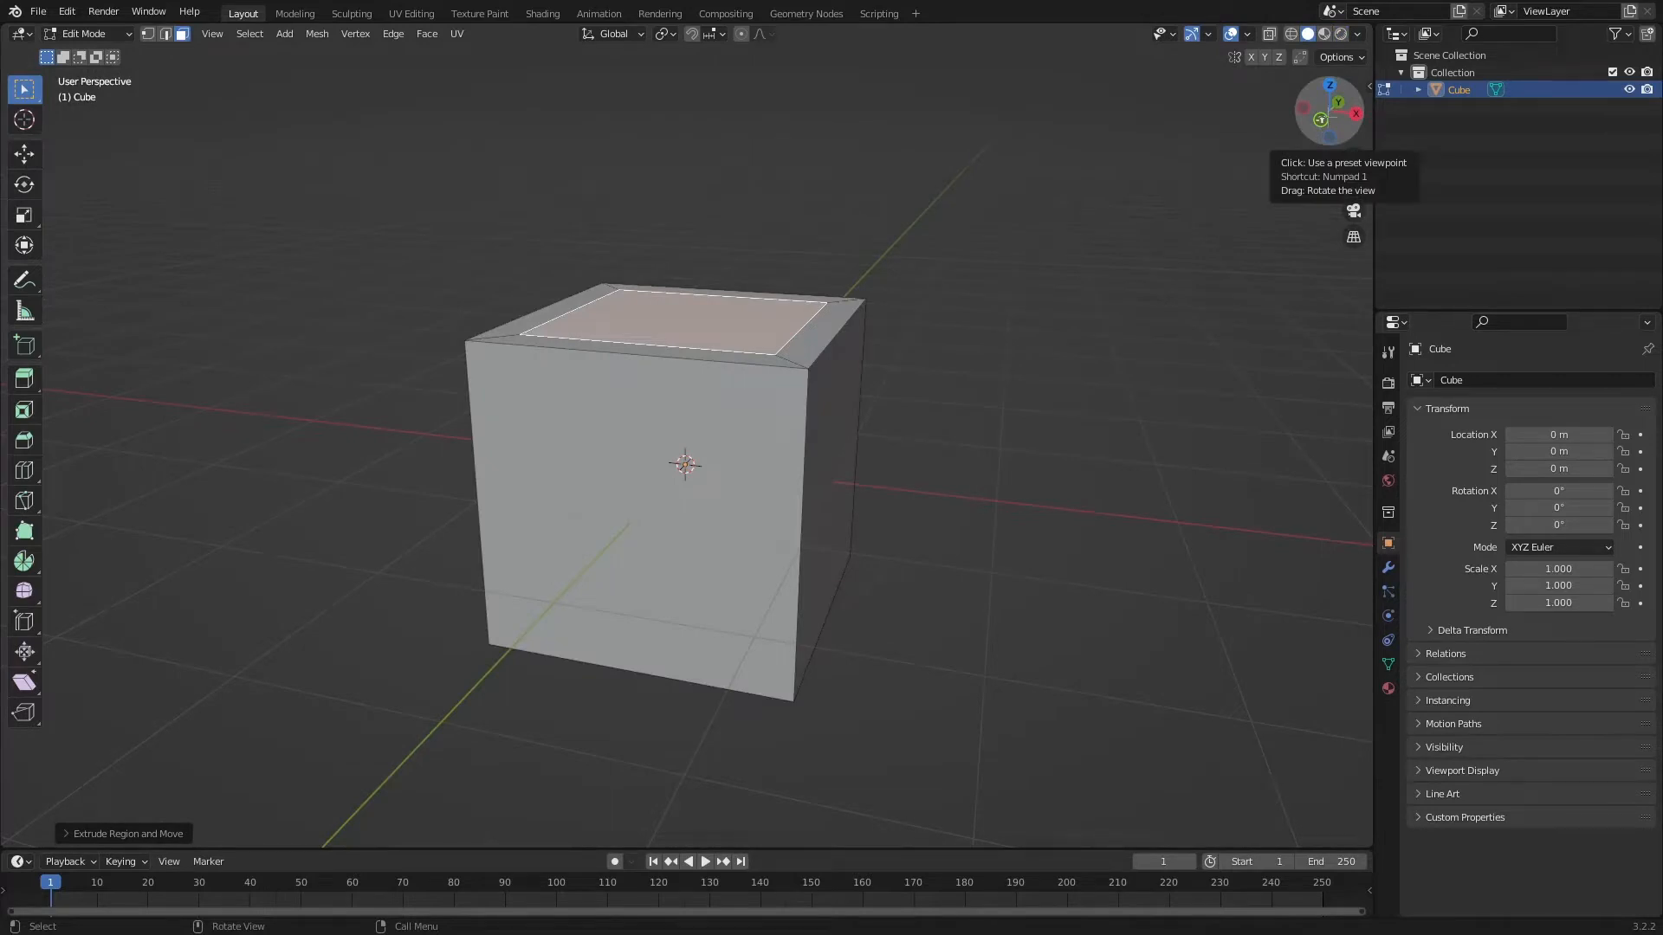
Show the cube in front orthographic view with wireframe shading
left_click(1320, 119)
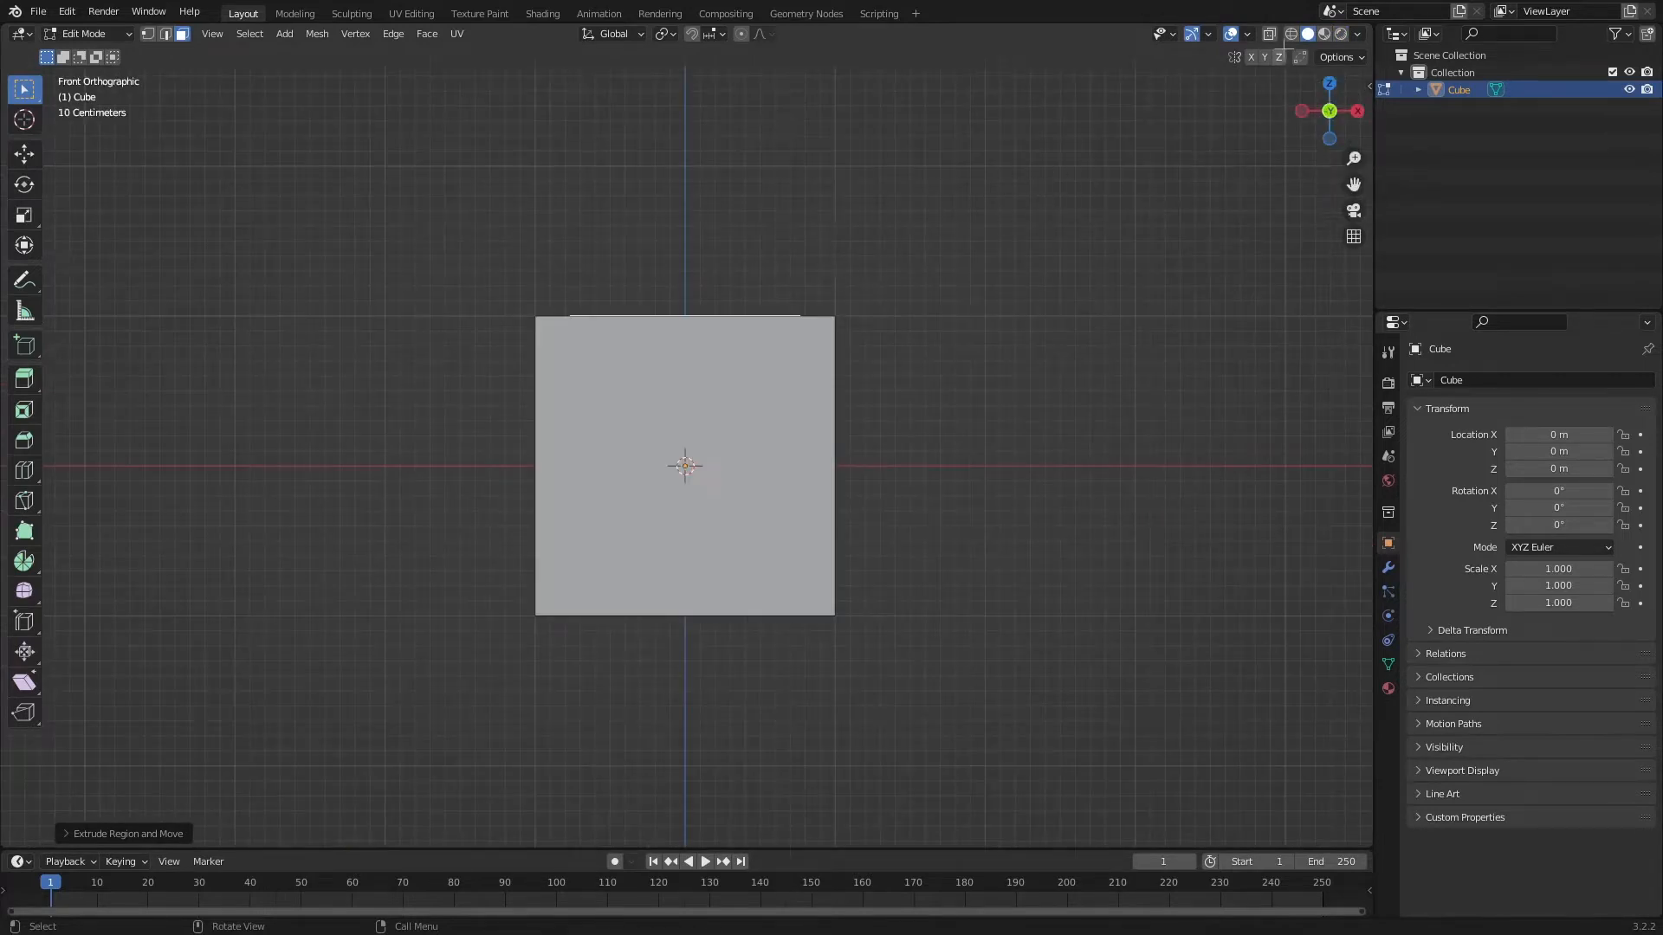
left_click(1290, 35)
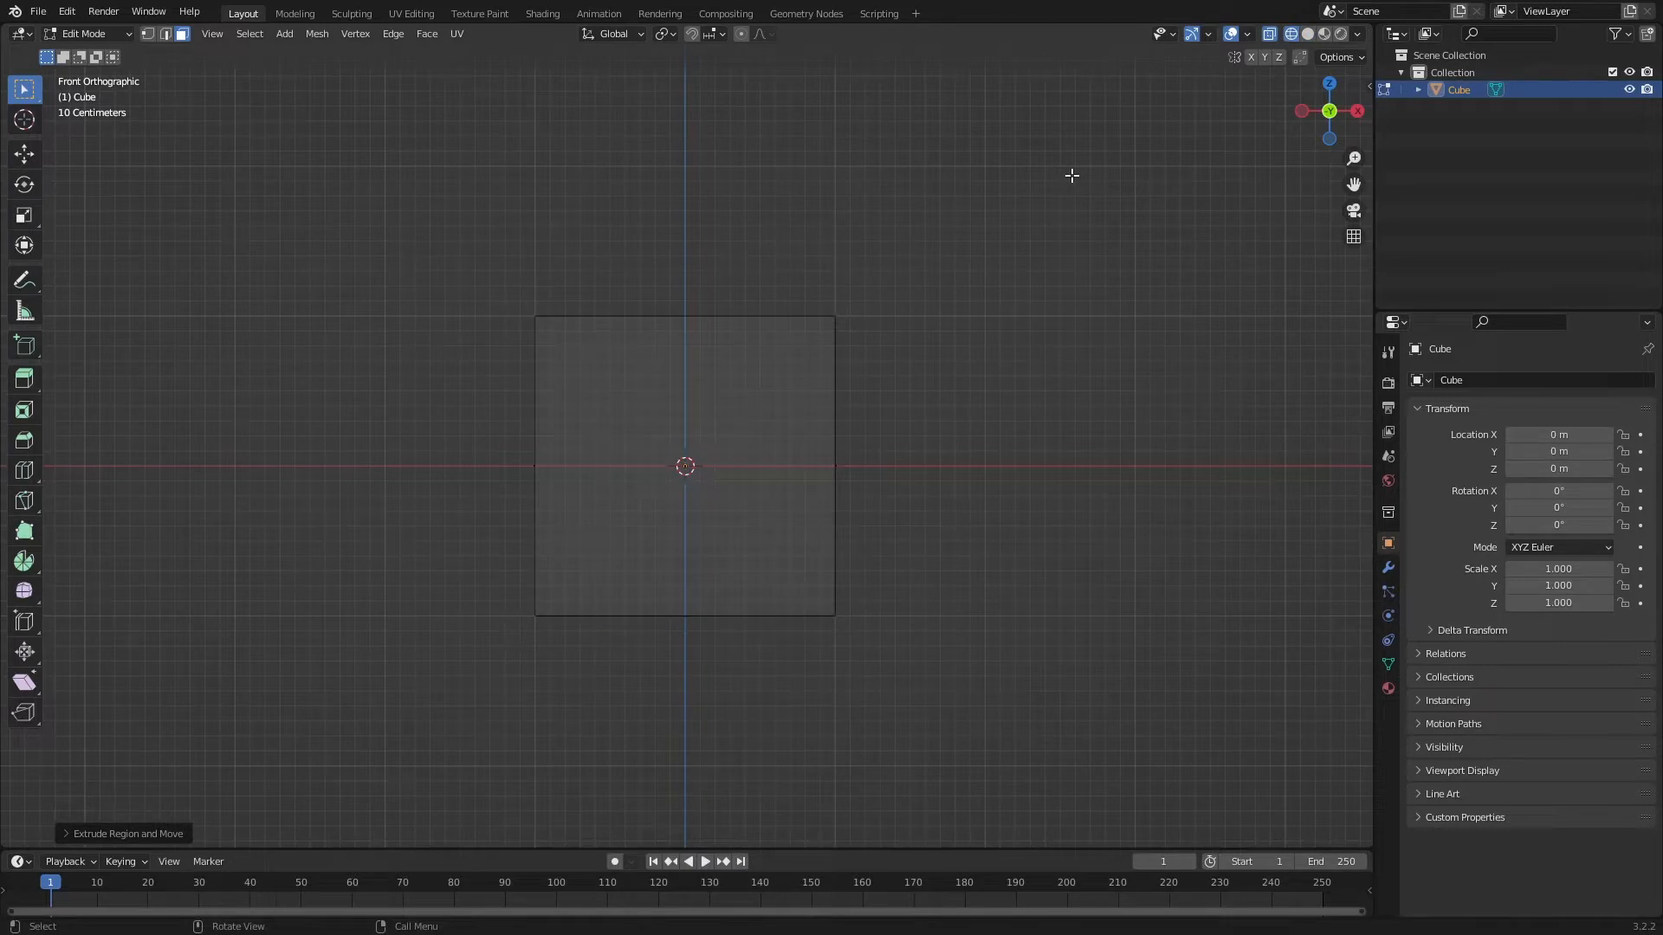
Move the cube's inset top face straight down along Z to hollow out the cube, and return to solid shading
key("g")
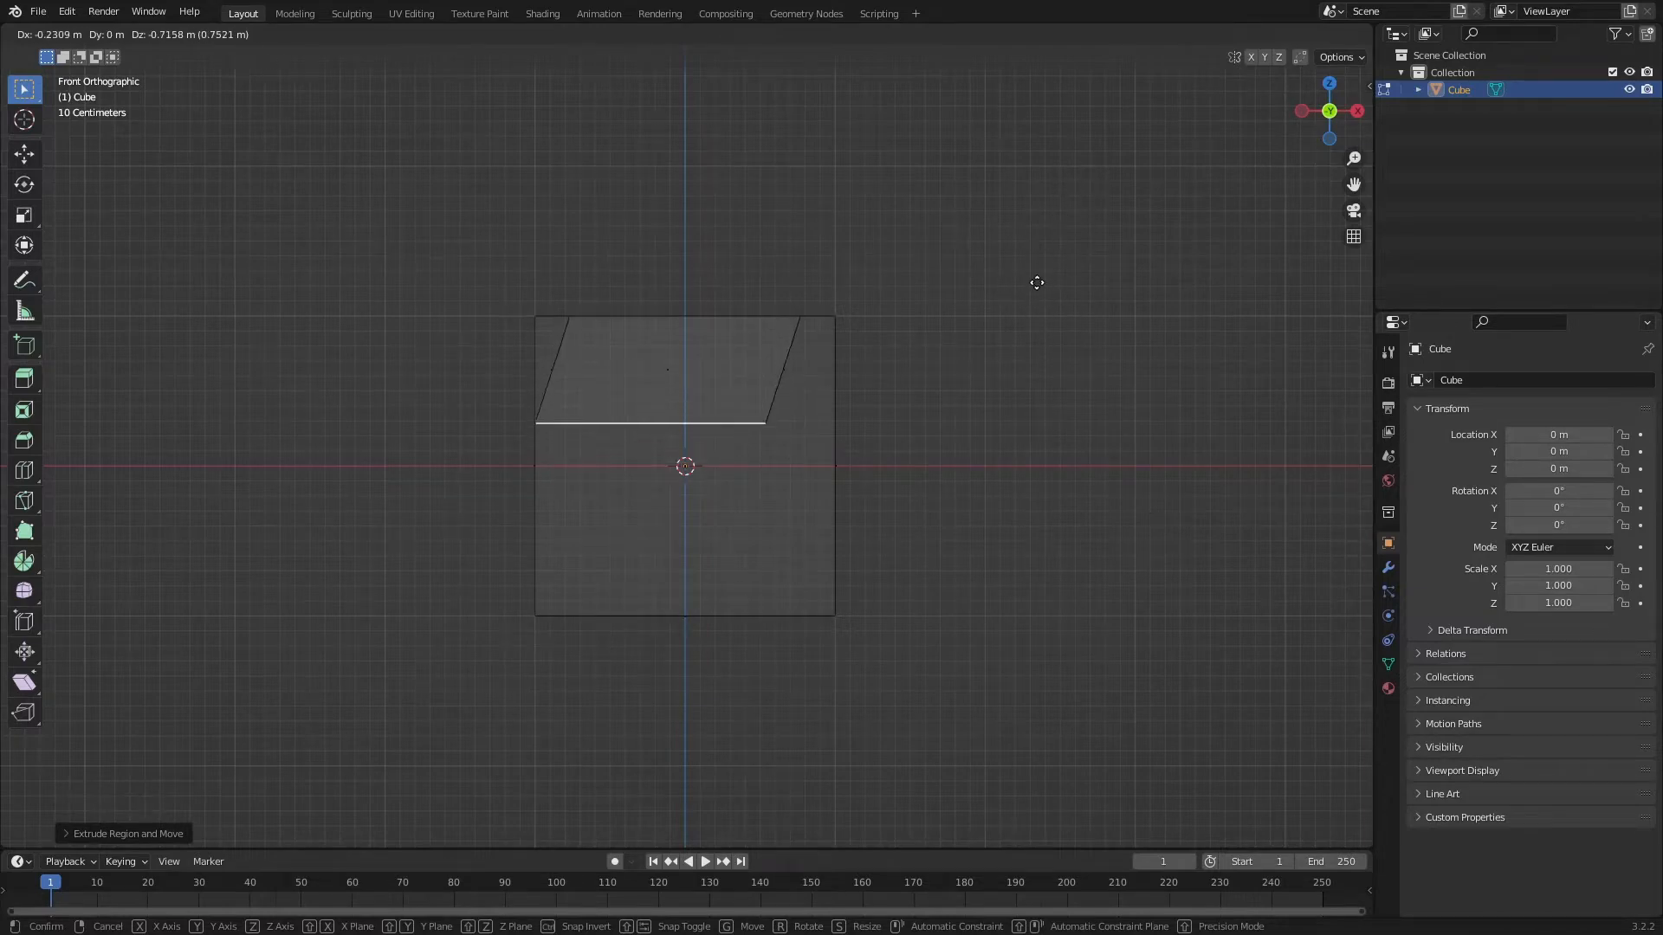
key("z")
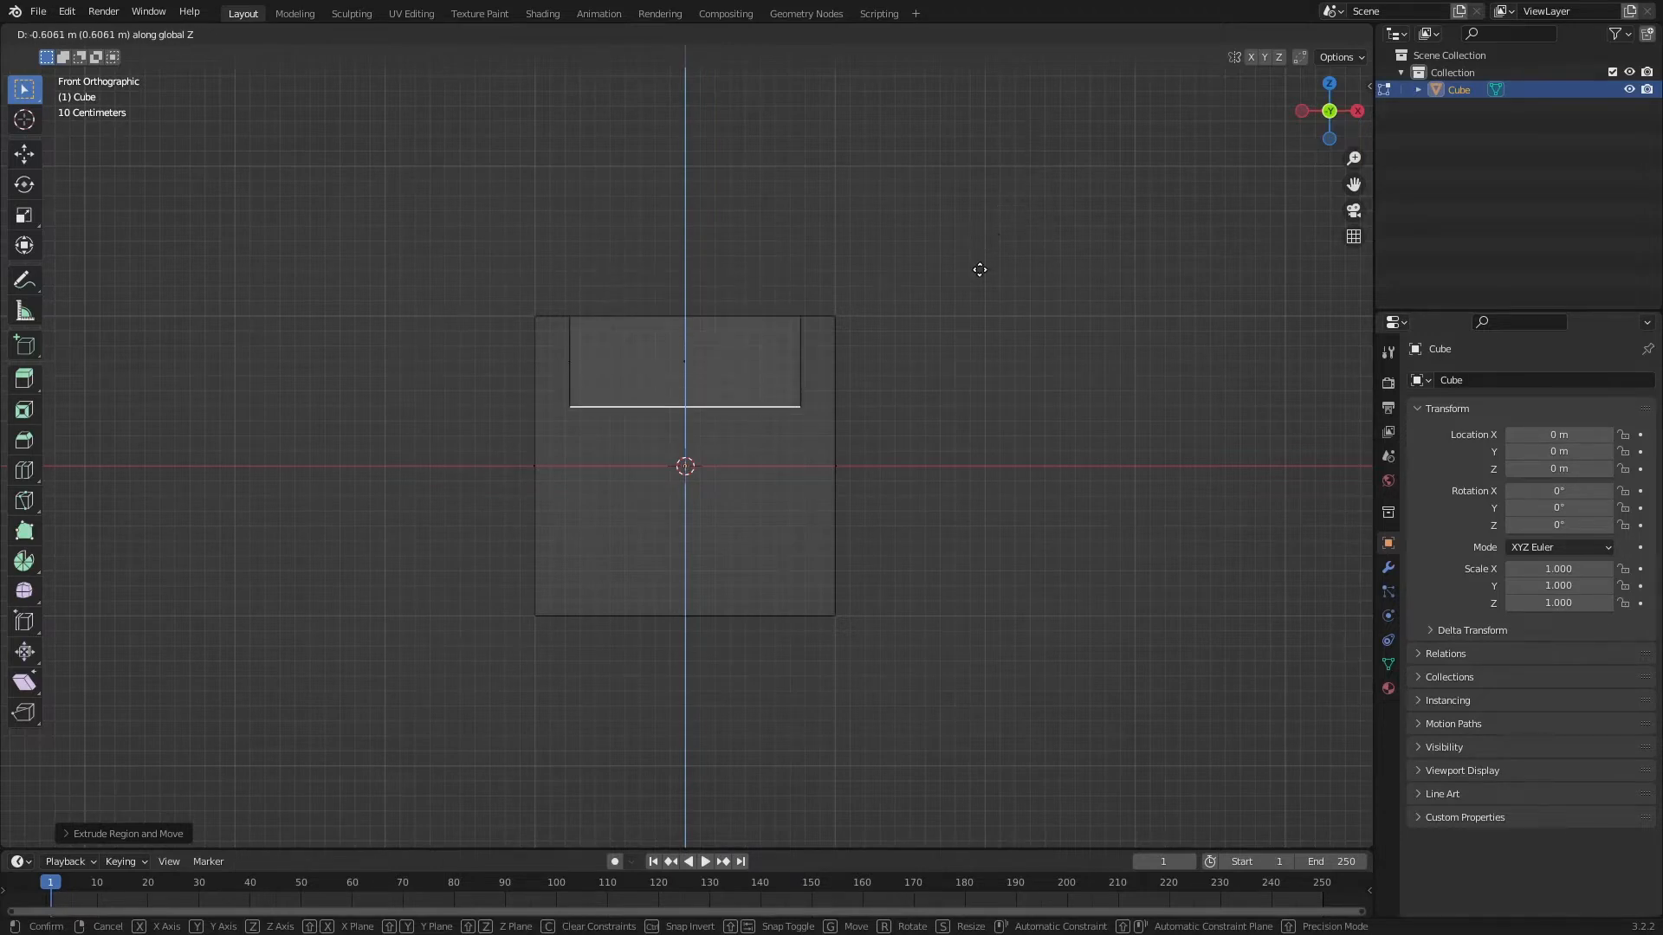
left_click(968, 436)
middle_click_drag(968, 435, 892, 469)
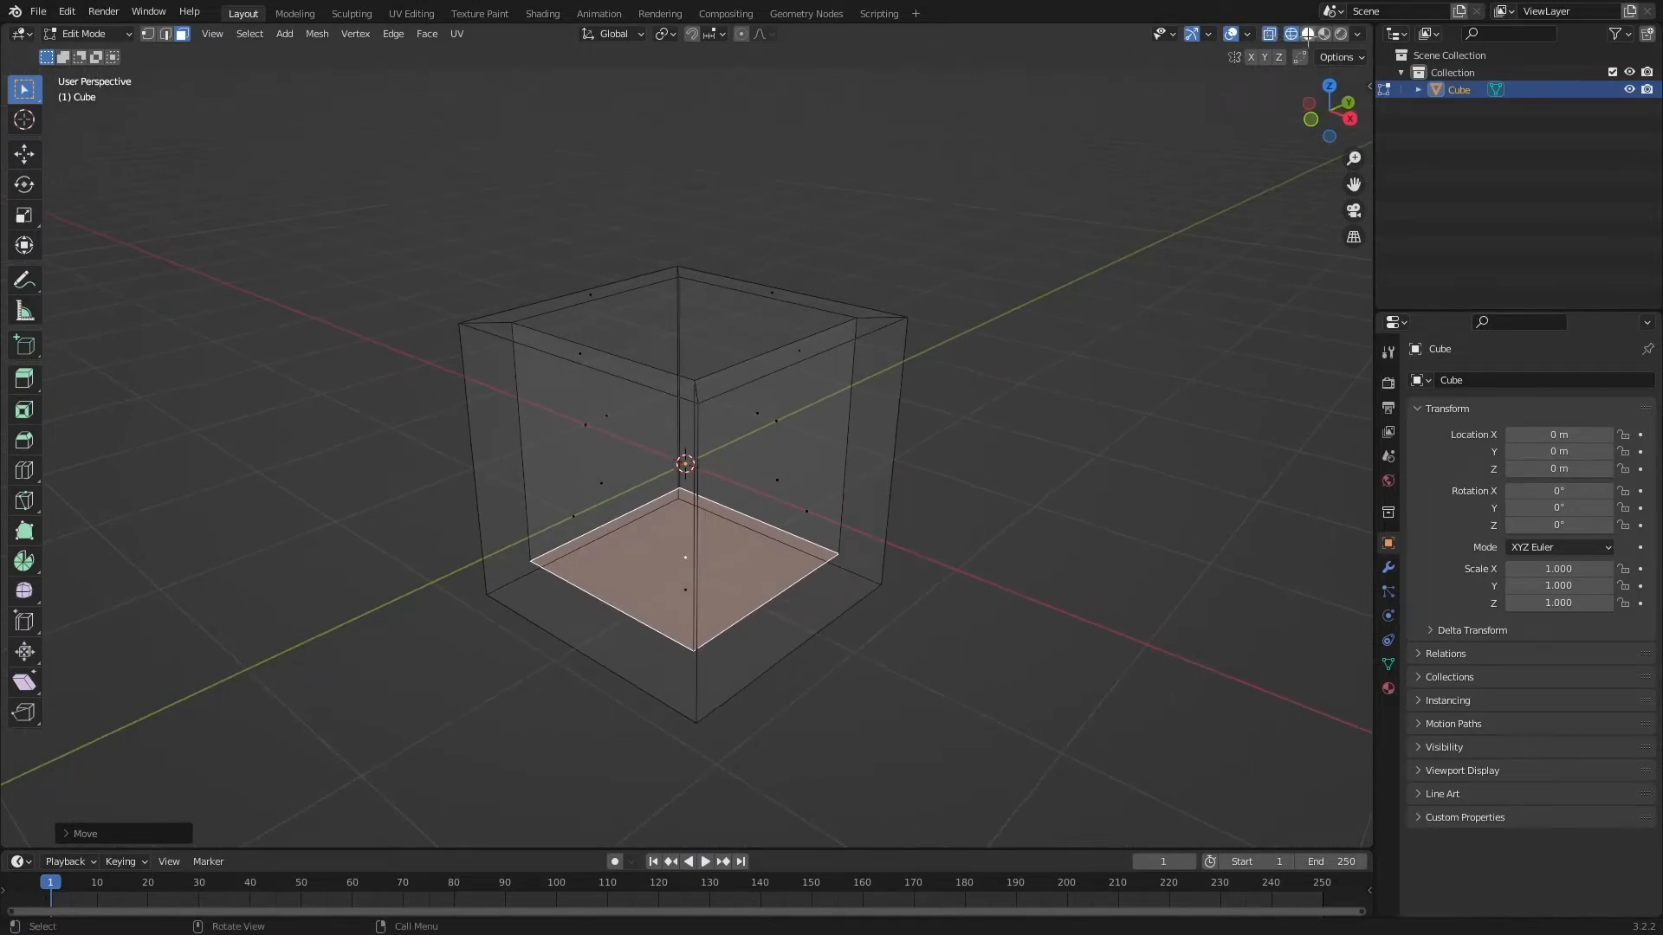
left_click(1307, 37)
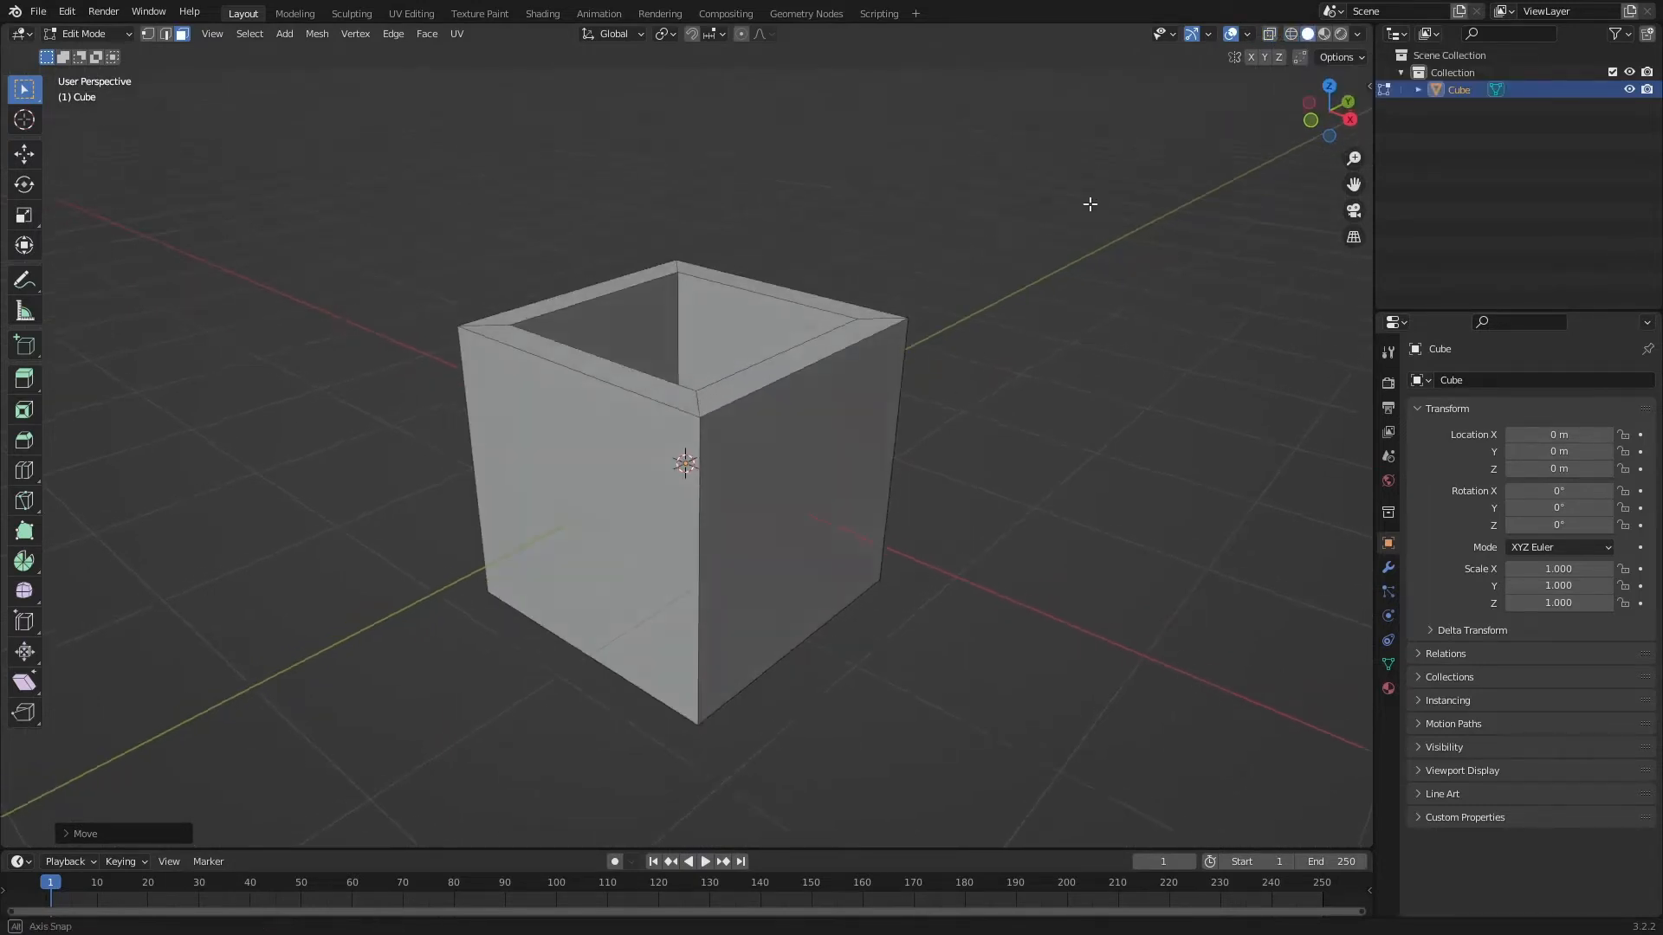
Select the cube's side face facing positive X and extrude it in place with its offset cancelled
mouse_move(1089, 205)
middle_mouse_down()
mouse_move(1095, 361)
mouse_move(1051, 189)
mouse_move(1083, 271)
mouse_move(1205, 206)
middle_mouse_up()
left_click(1091, 361)
middle_click_drag(972, 242, 916, 222)
left_click(711, 518)
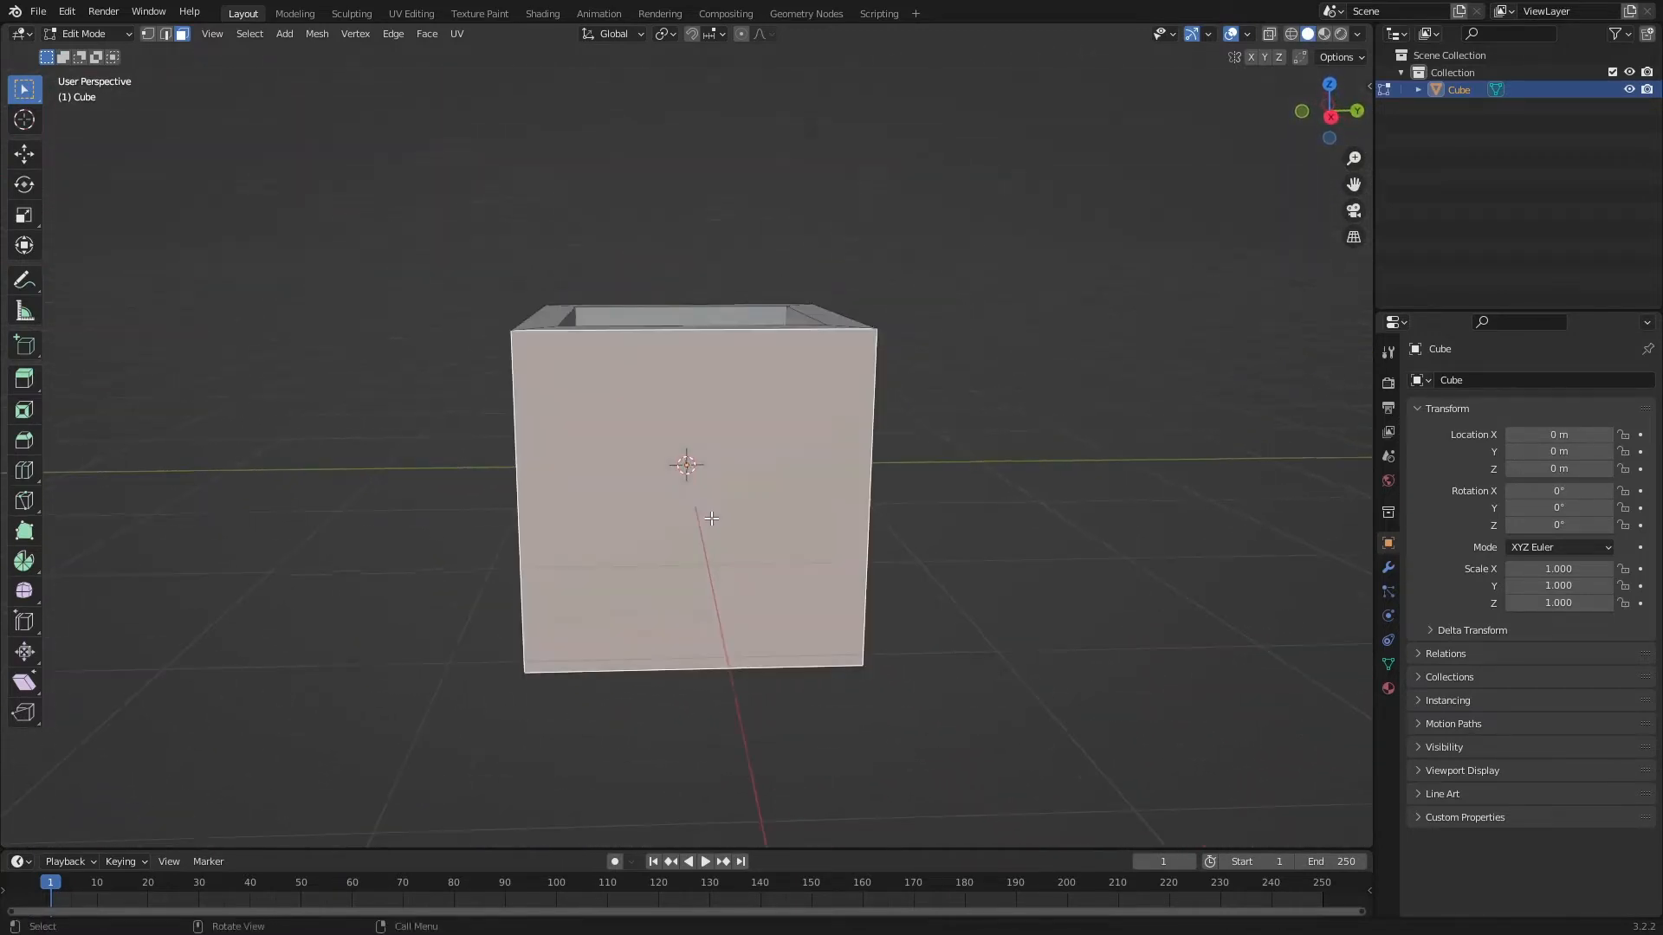
key("e")
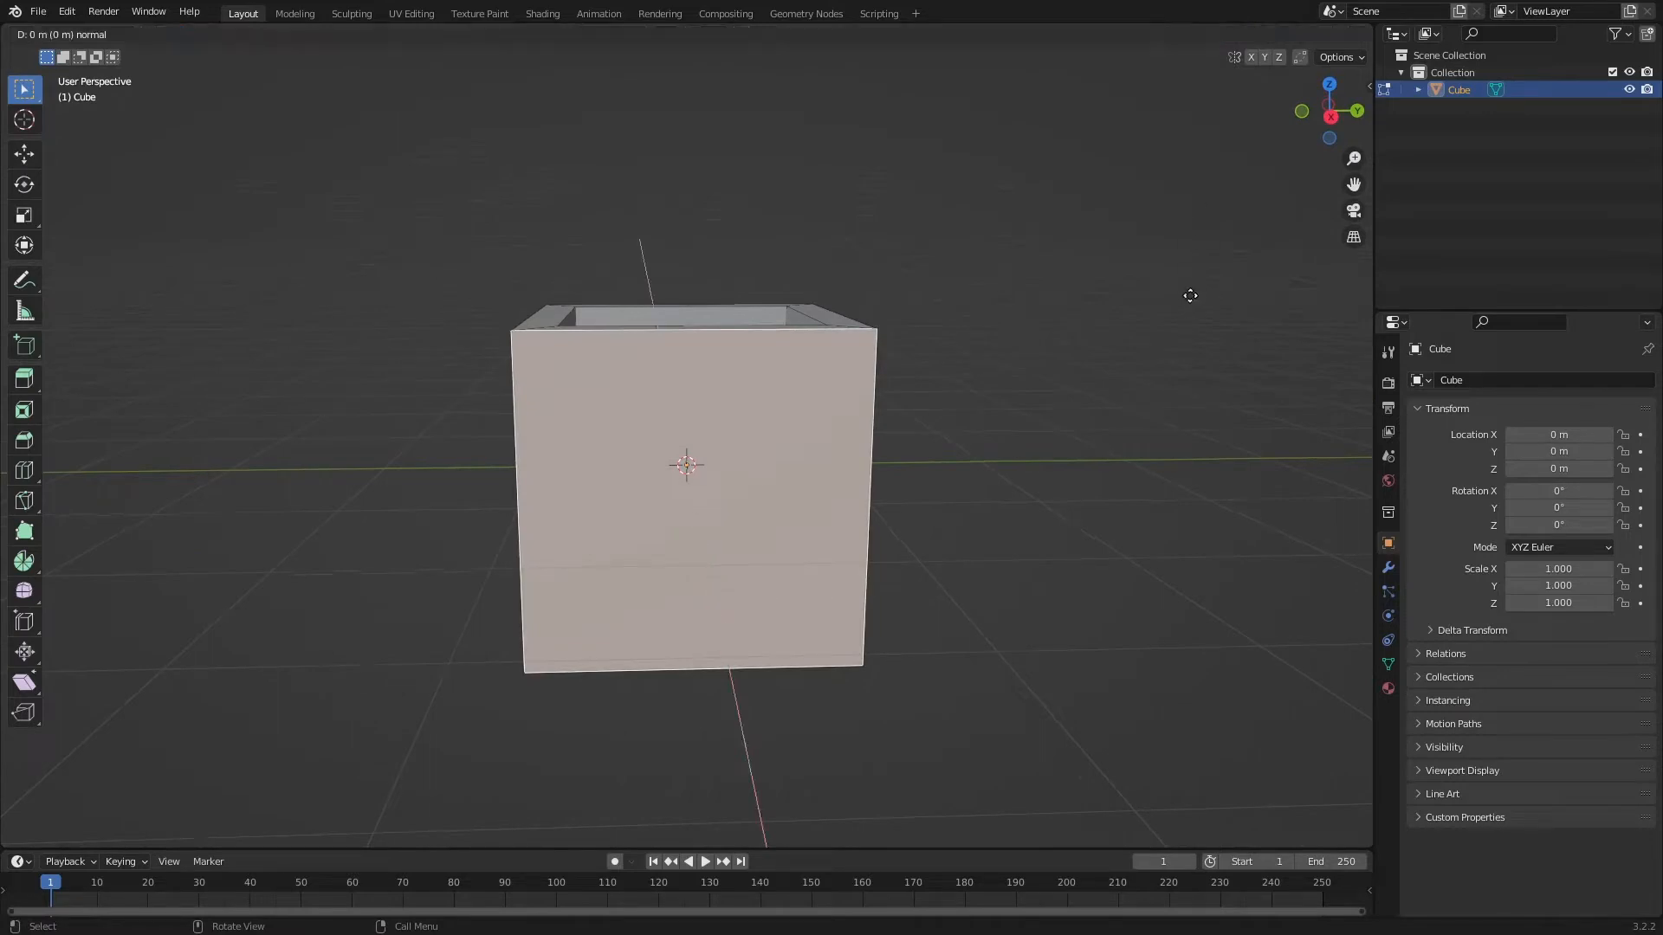
right_click(1190, 295)
Scale the extruded side face along Y to narrow it into a vertical strip
middle_click_drag(1188, 289, 1247, 334)
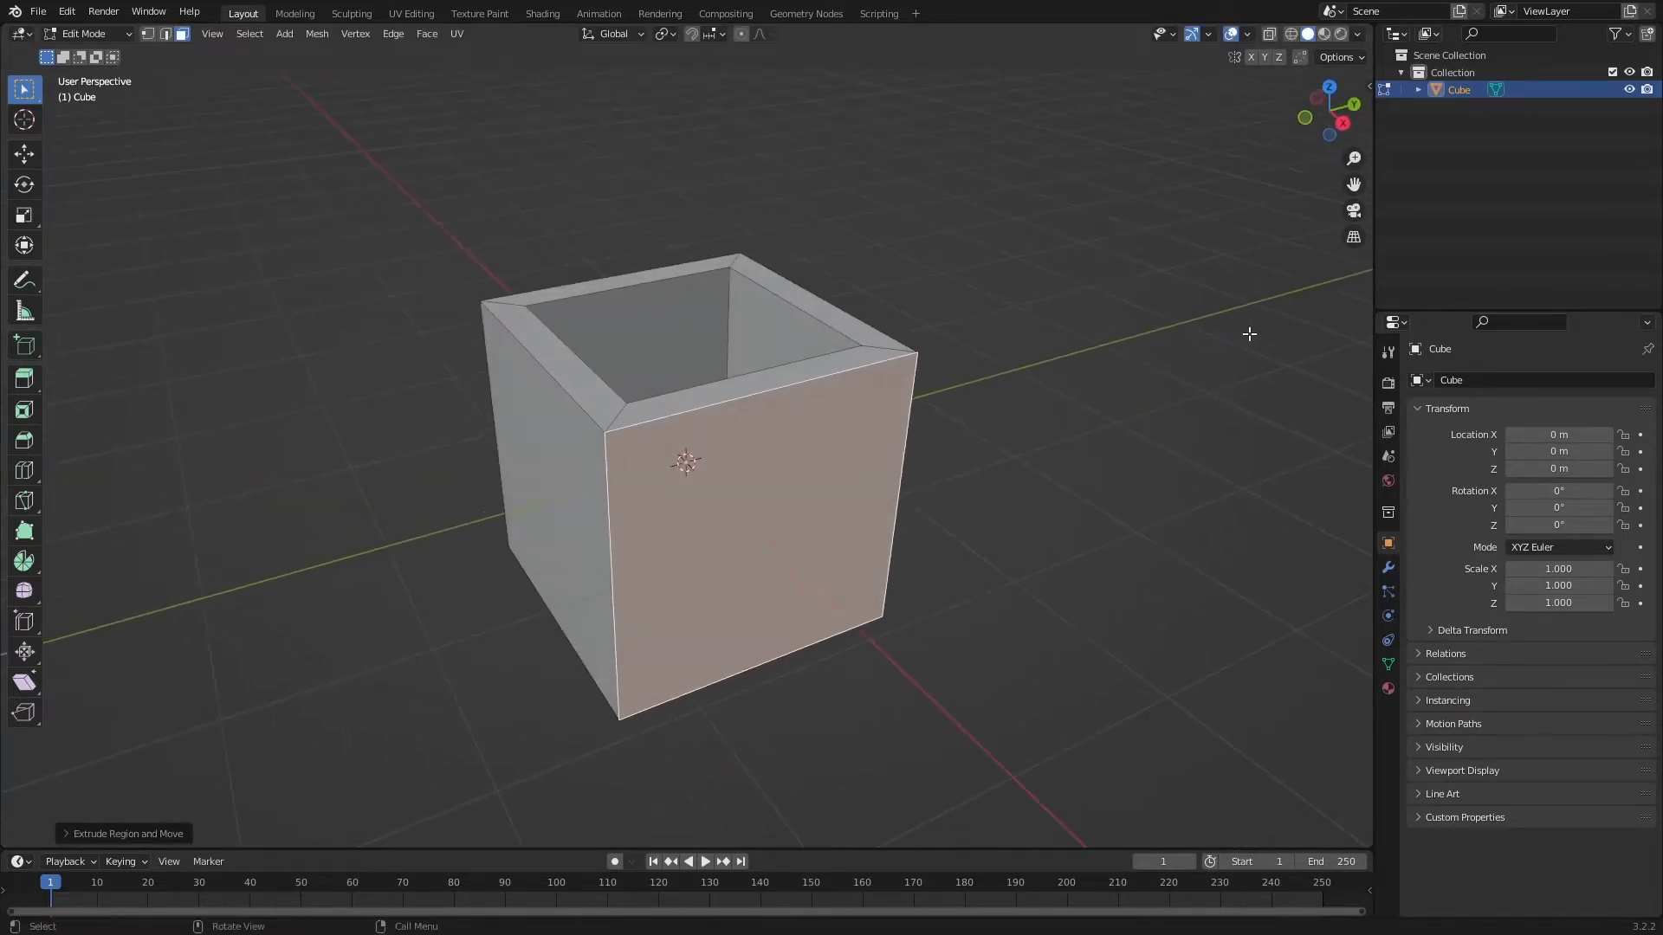
key("s")
right_click(1250, 344)
key("s")
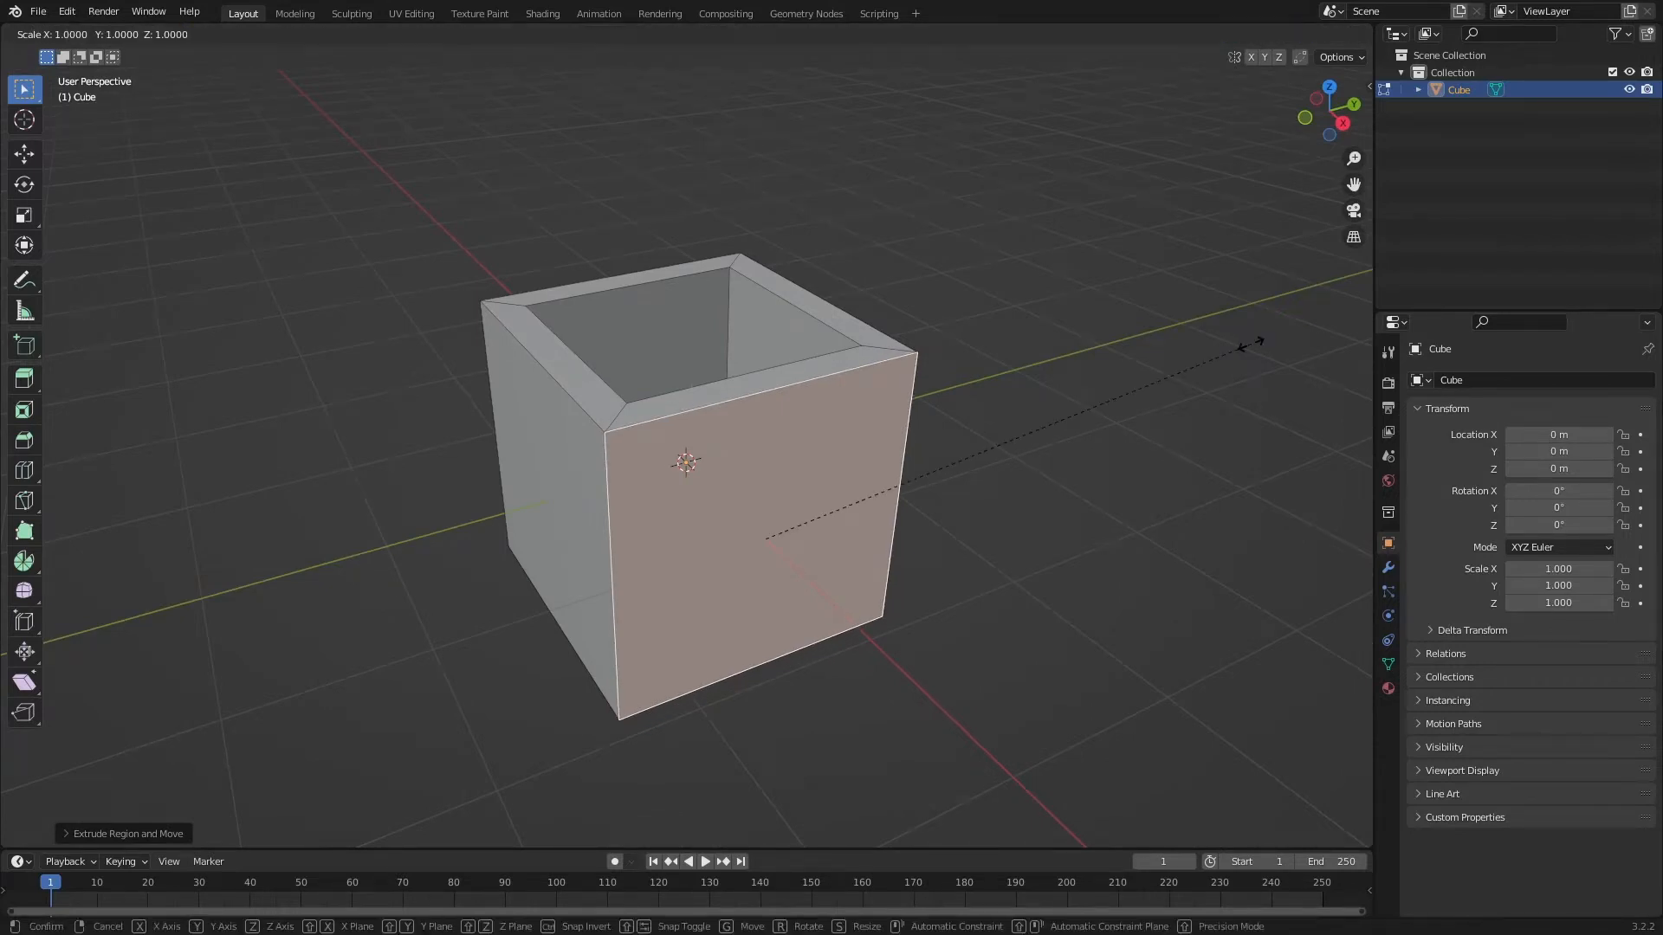
key("y")
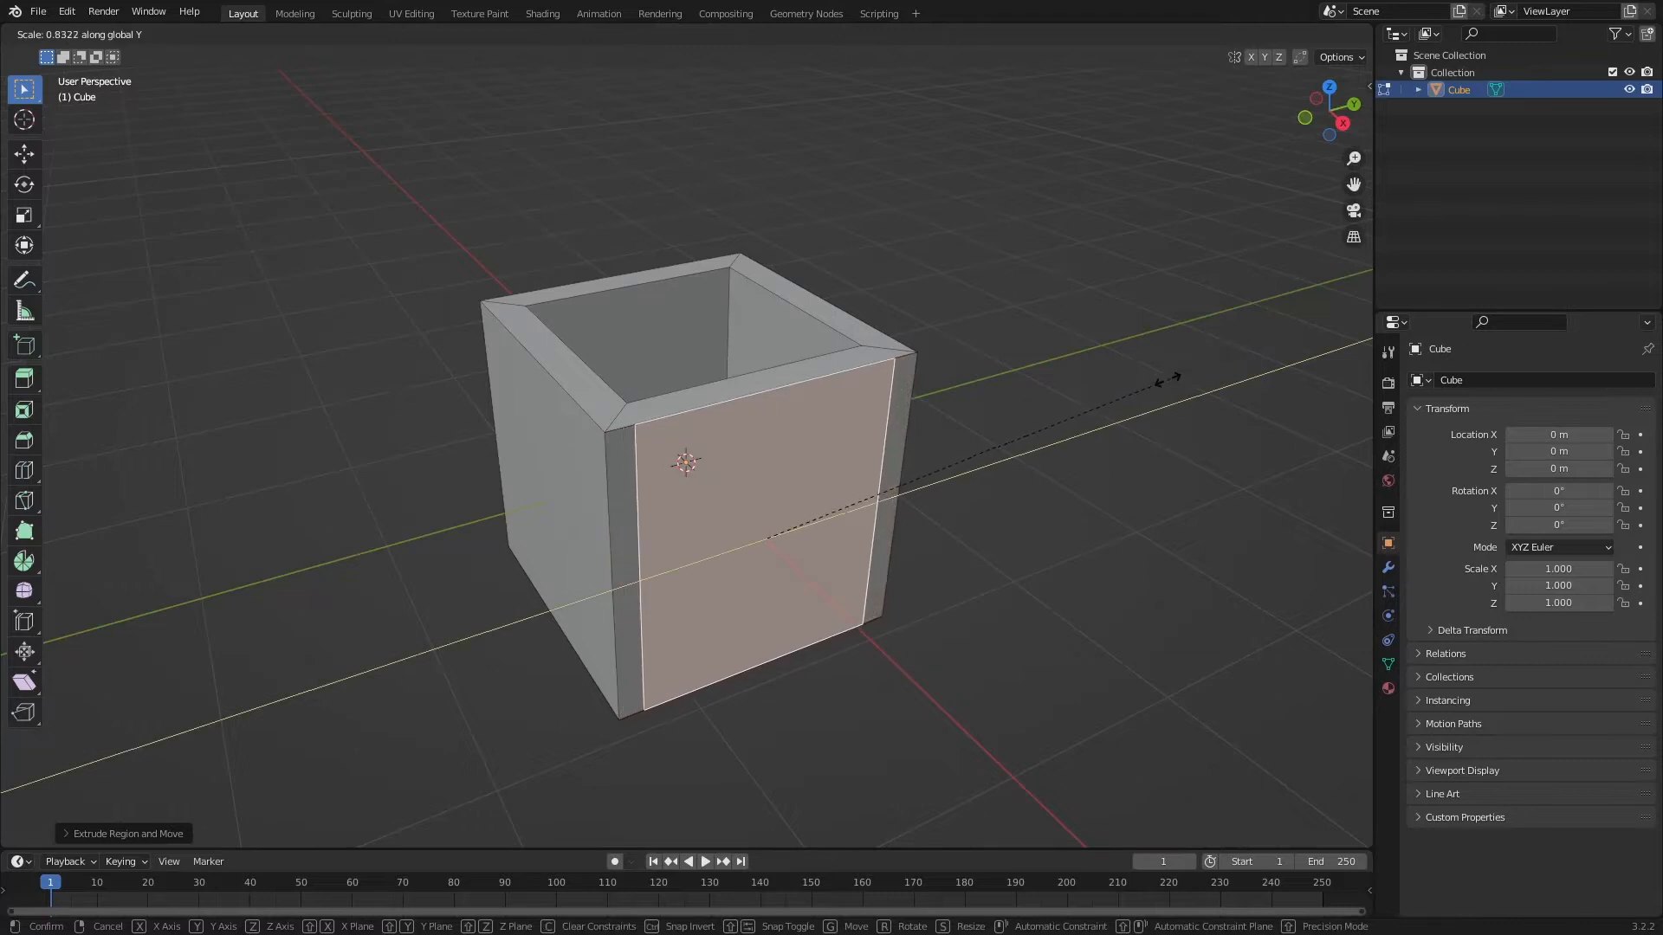
left_click(908, 530)
Scale the narrow side strip along Z so that it ends short of the cube's upper and lower edges
middle_click_drag(906, 523, 977, 475)
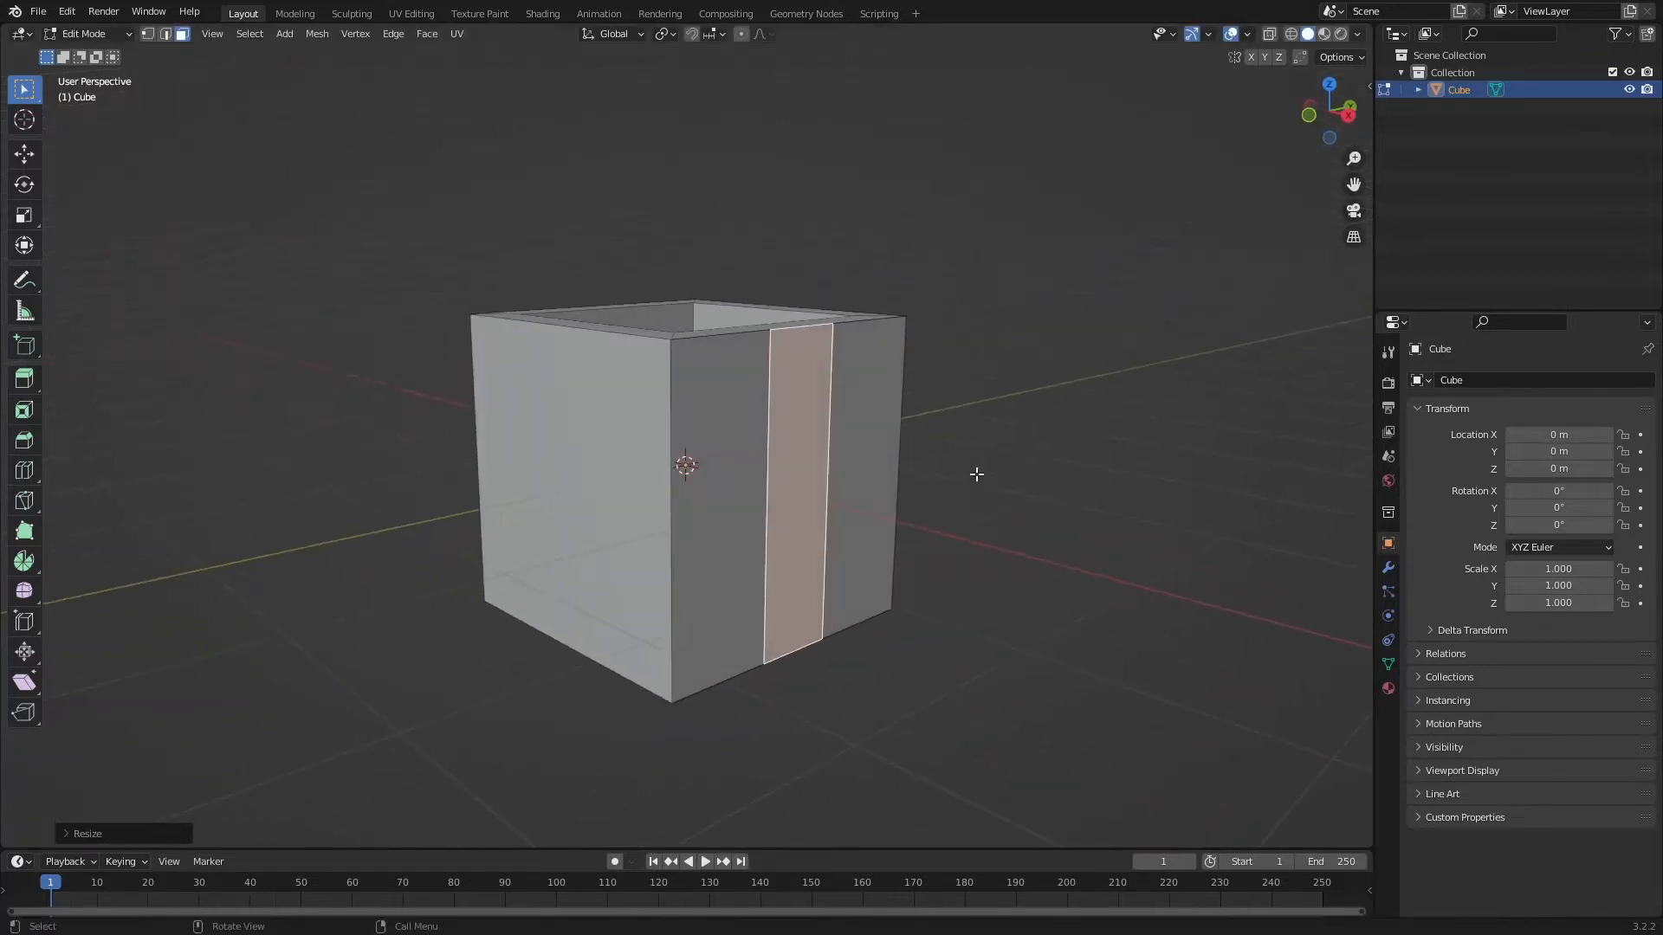
key("s")
key("z")
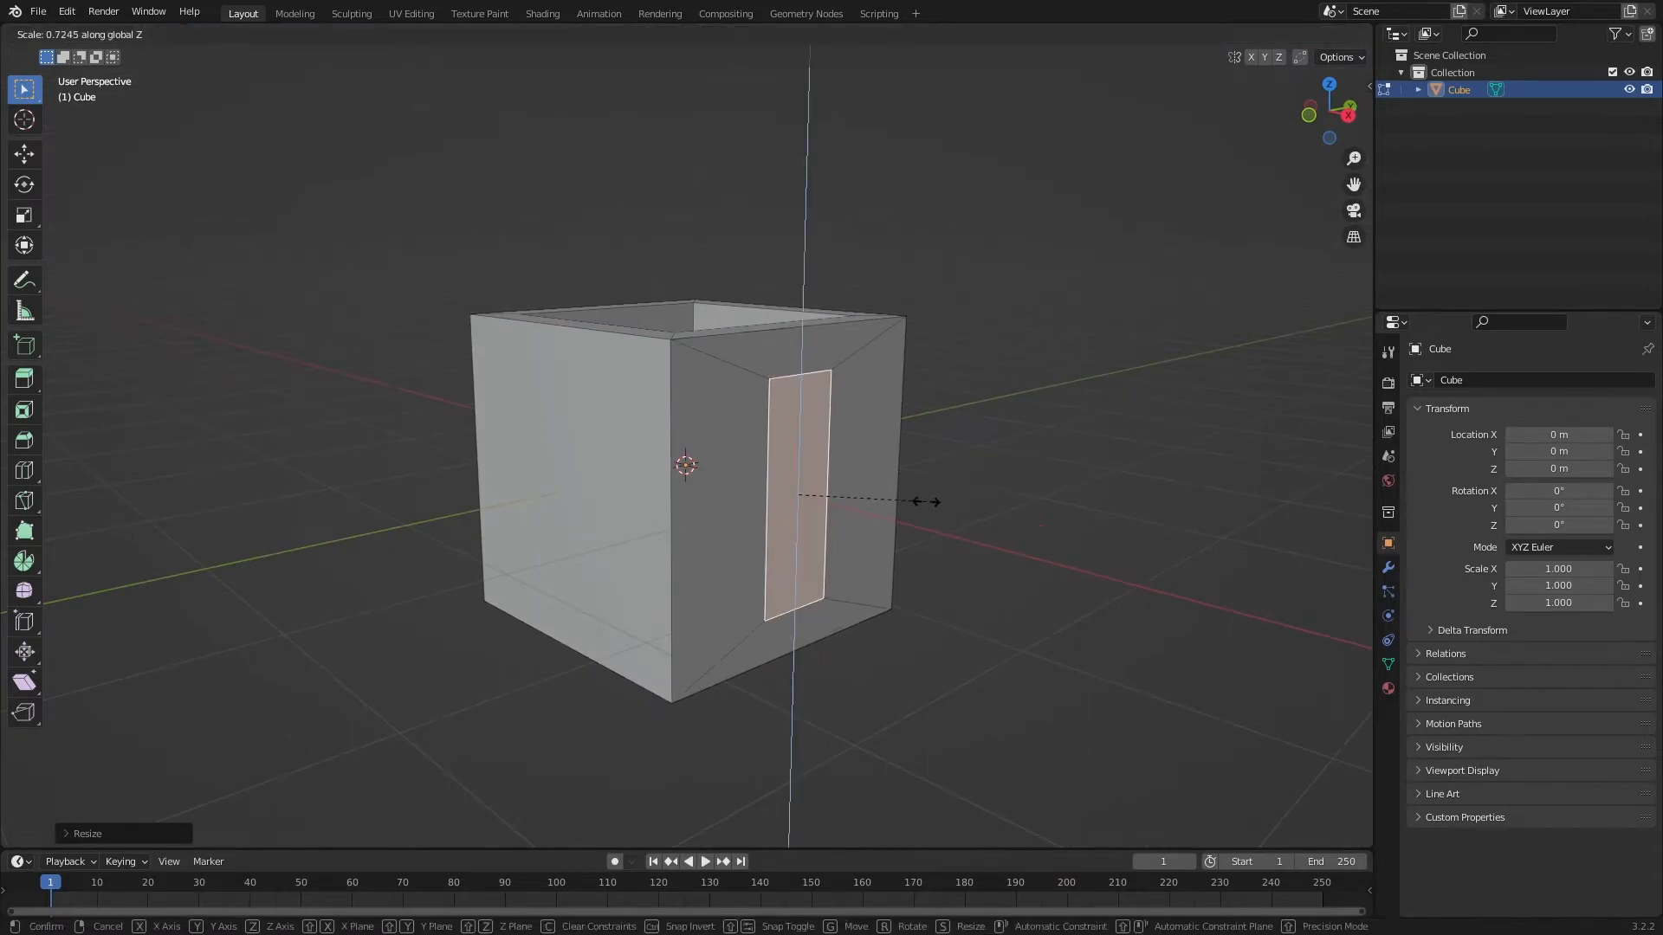
left_click(945, 506)
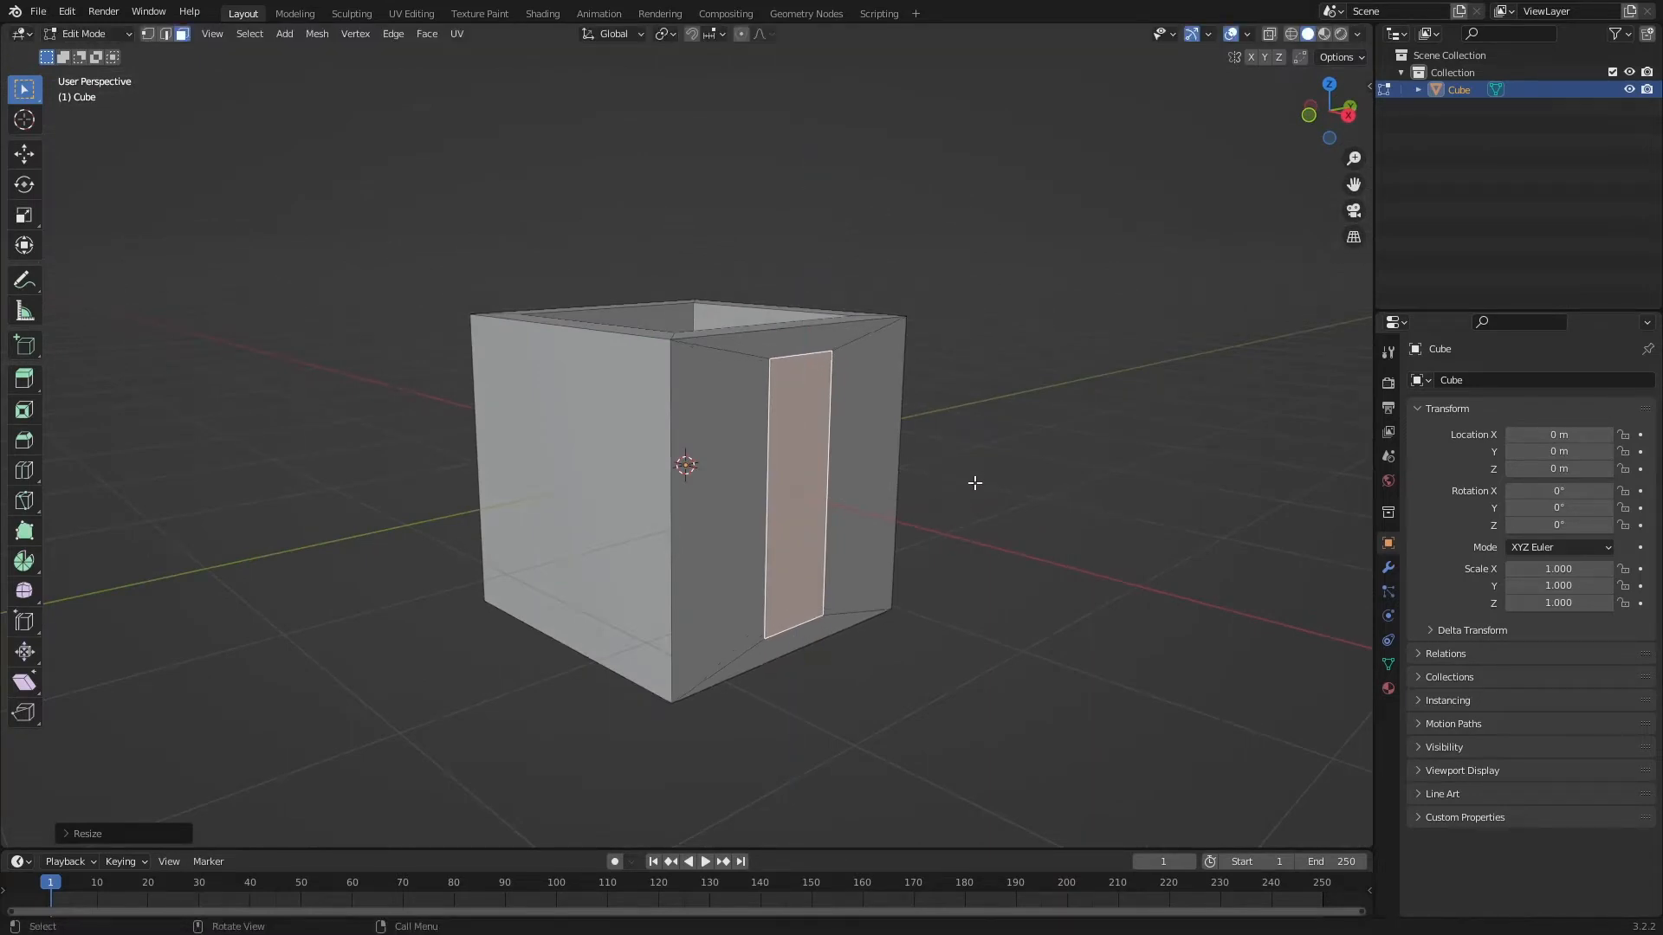
Try scaling the side strip along X, Y and Z in turn, and widen it along Y
key("s")
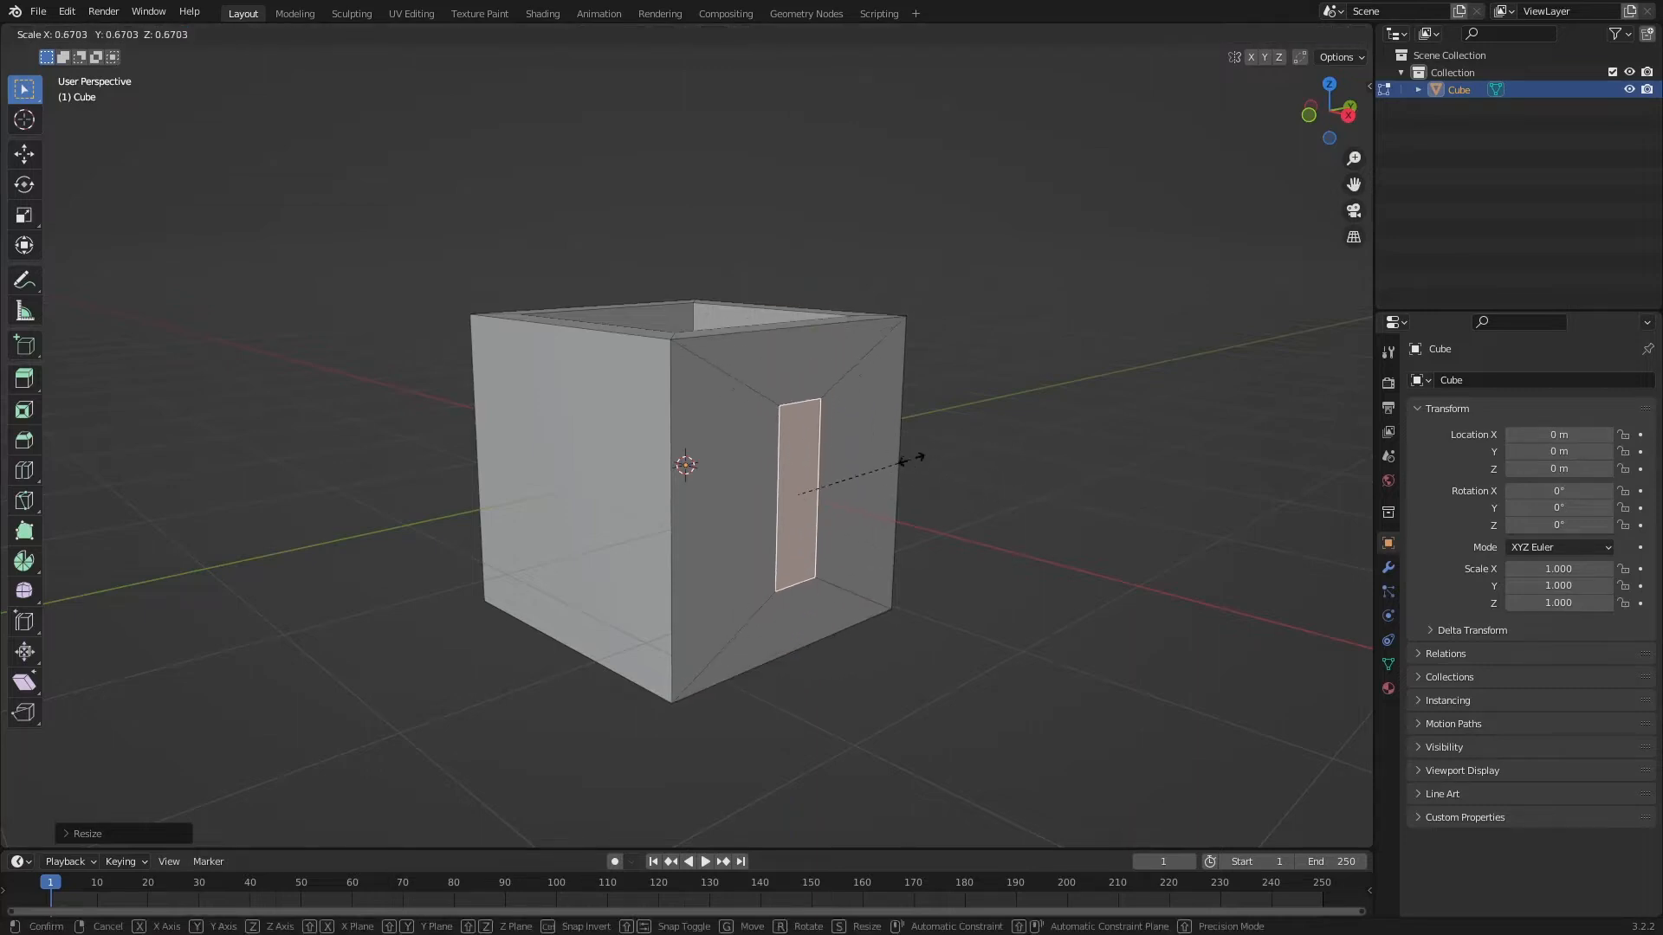
key("x")
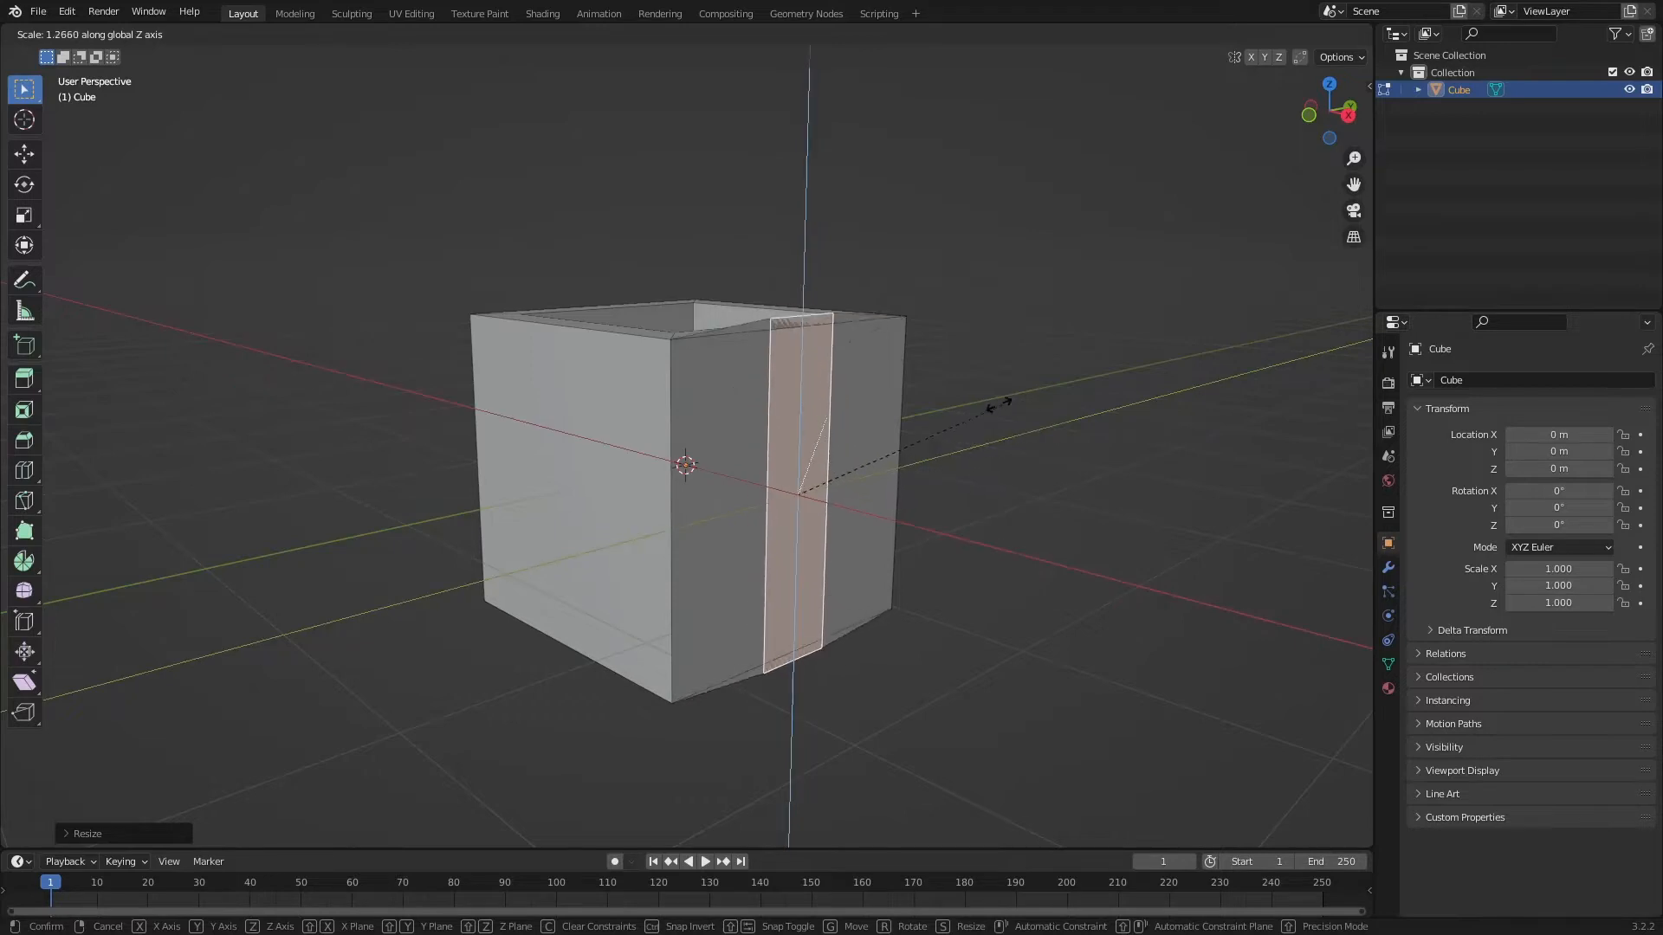
key("y")
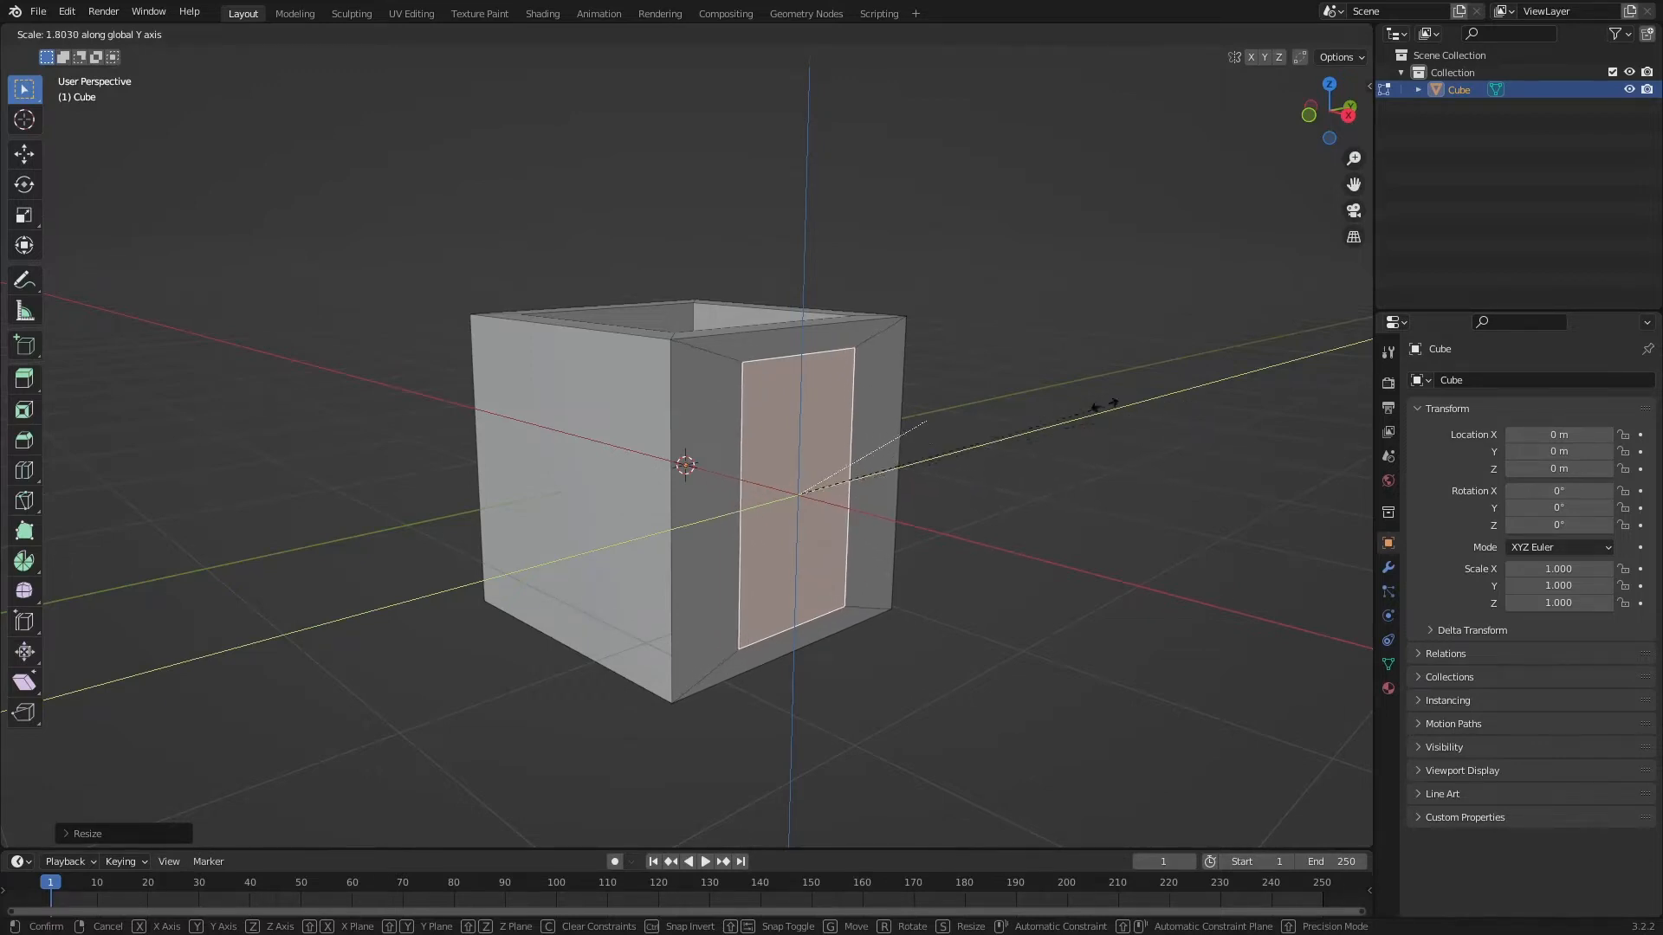
key("z")
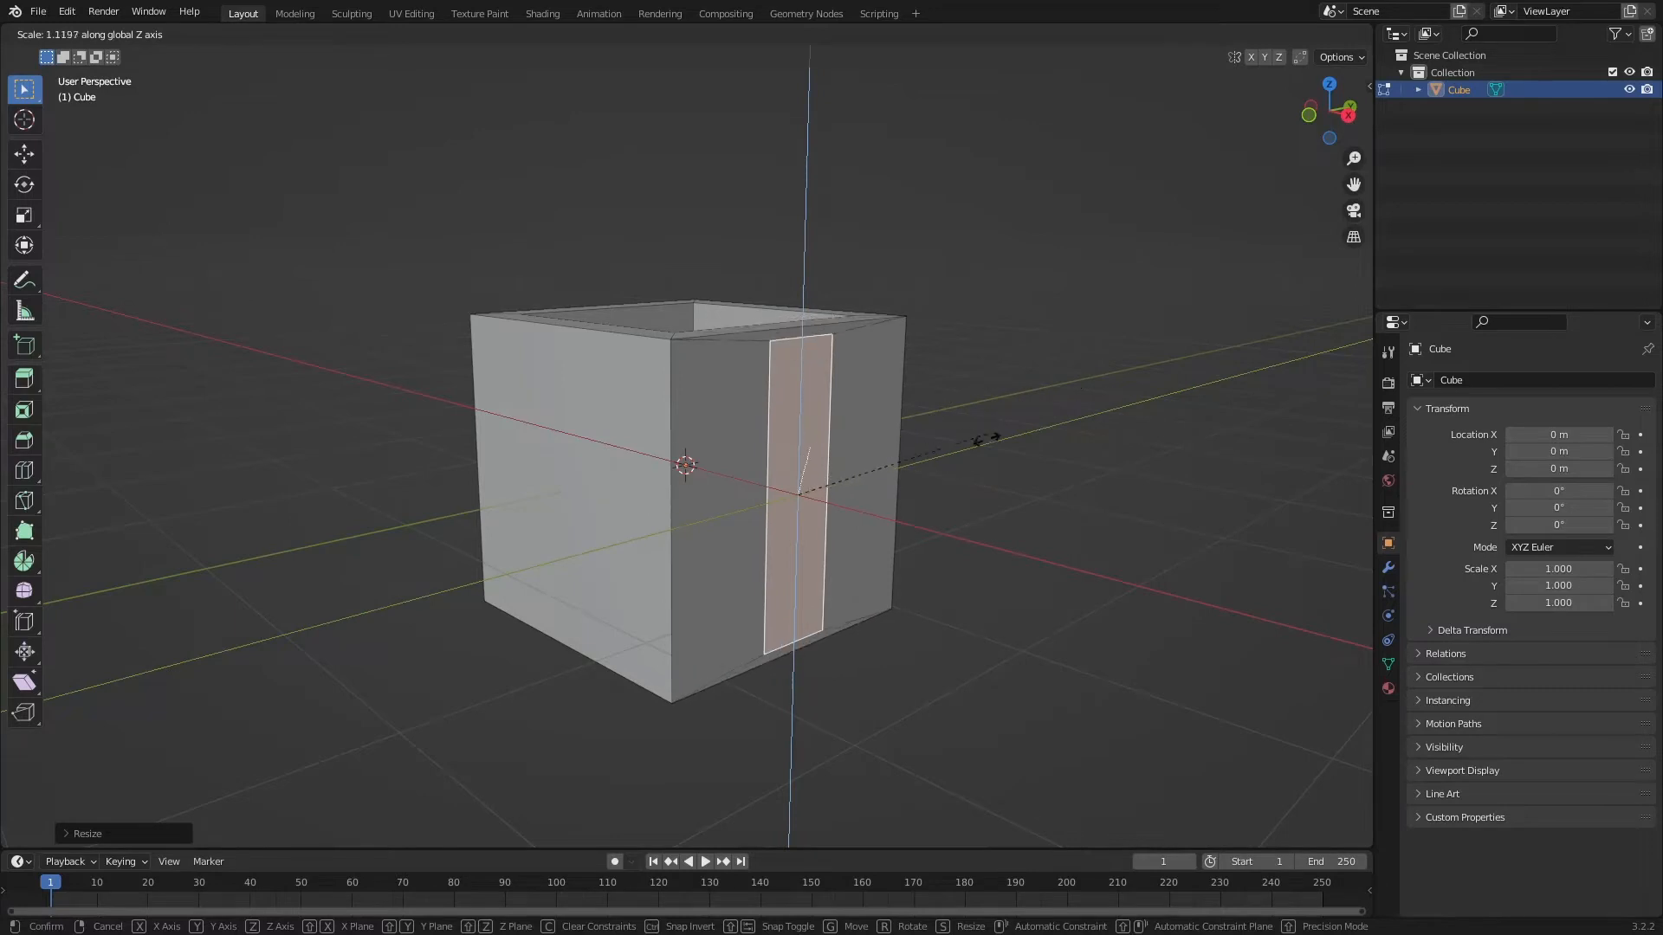
key("x")
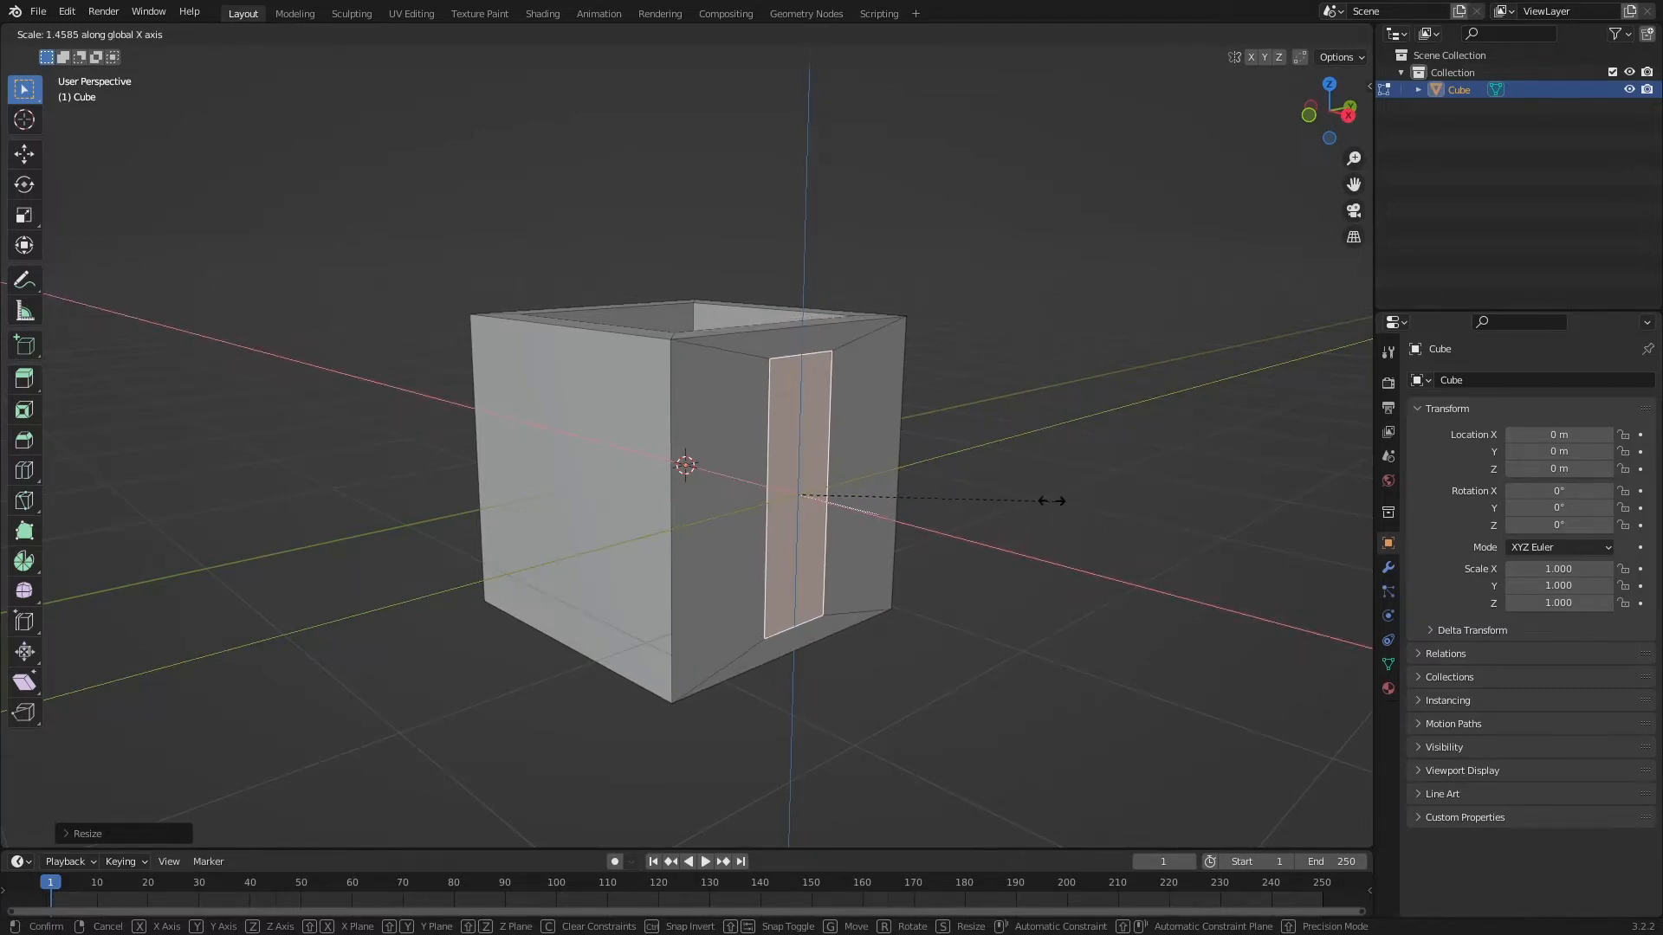
key("y")
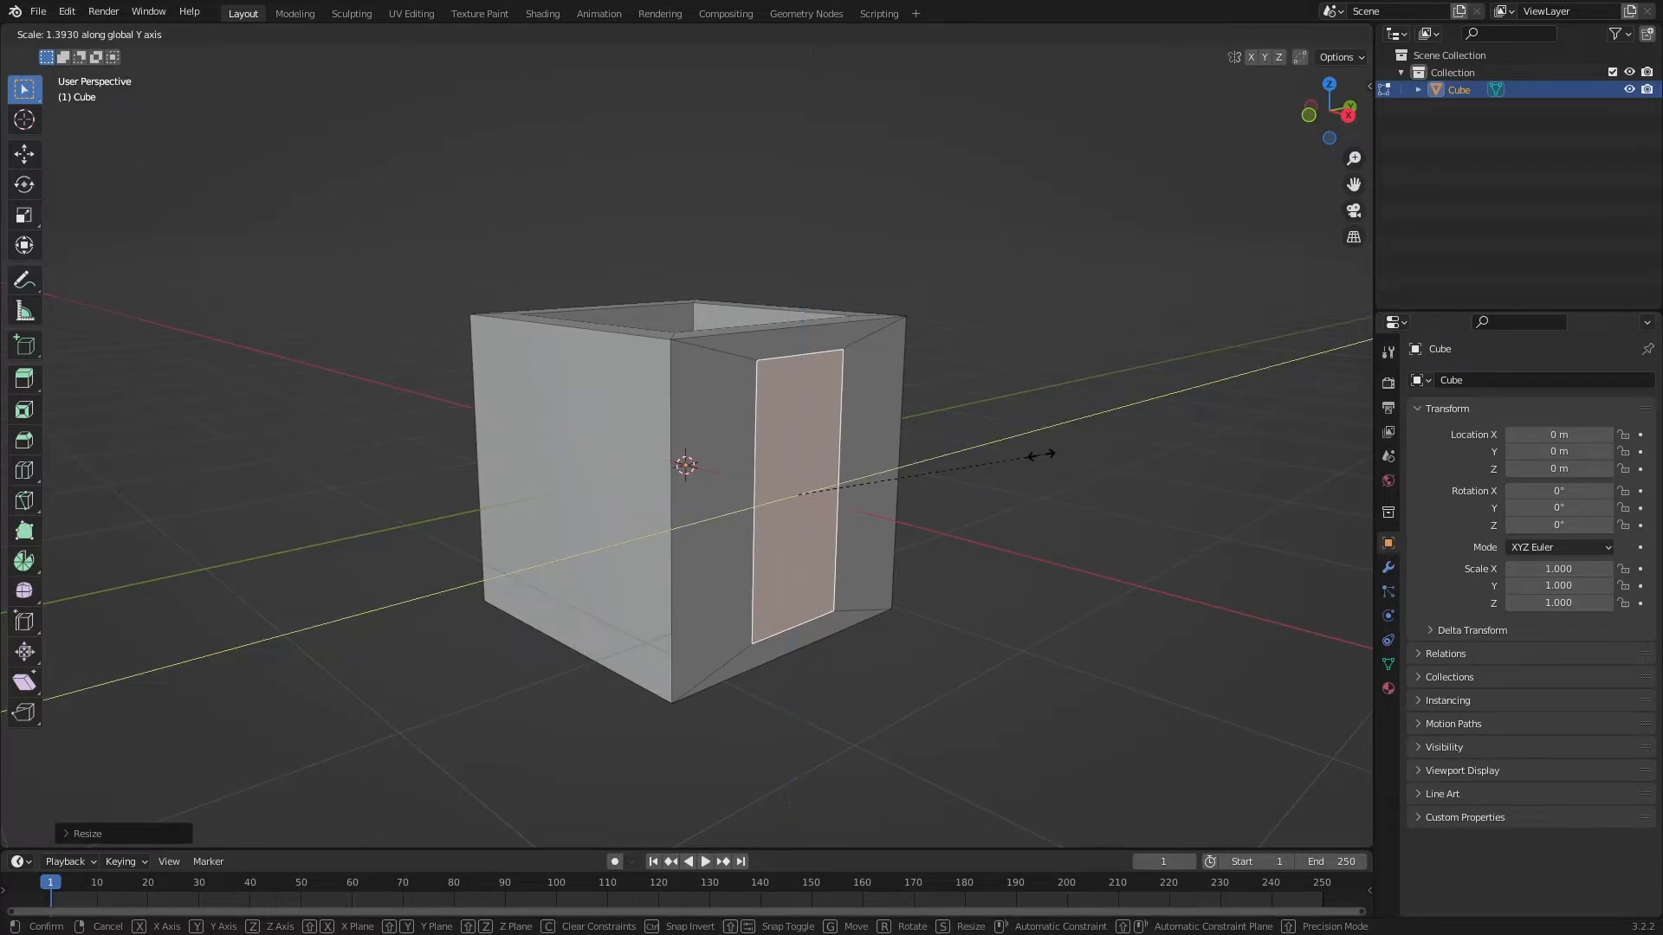
left_click(993, 460)
Extrude the widened strip outward from the cube's side by about 1.3 m
middle_click_drag(1047, 412, 1165, 462)
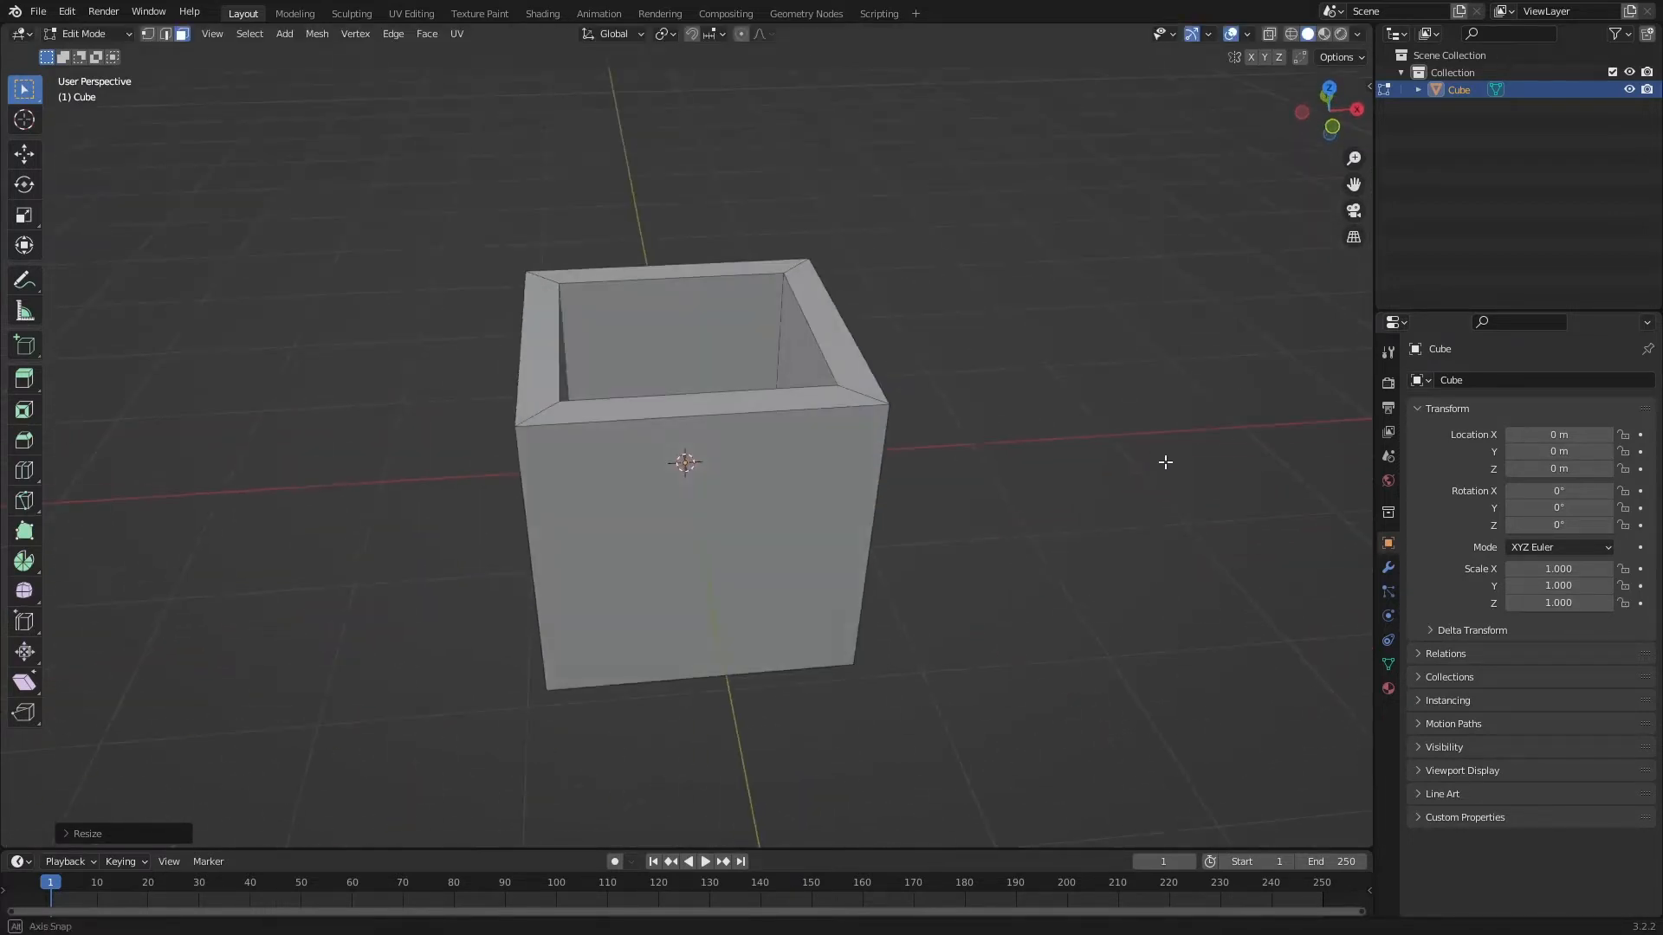
left_click(1331, 126)
middle_click_drag(1046, 369, 756, 372, "shift")
scroll(850, 378, "up", 3)
left_click(1311, 110)
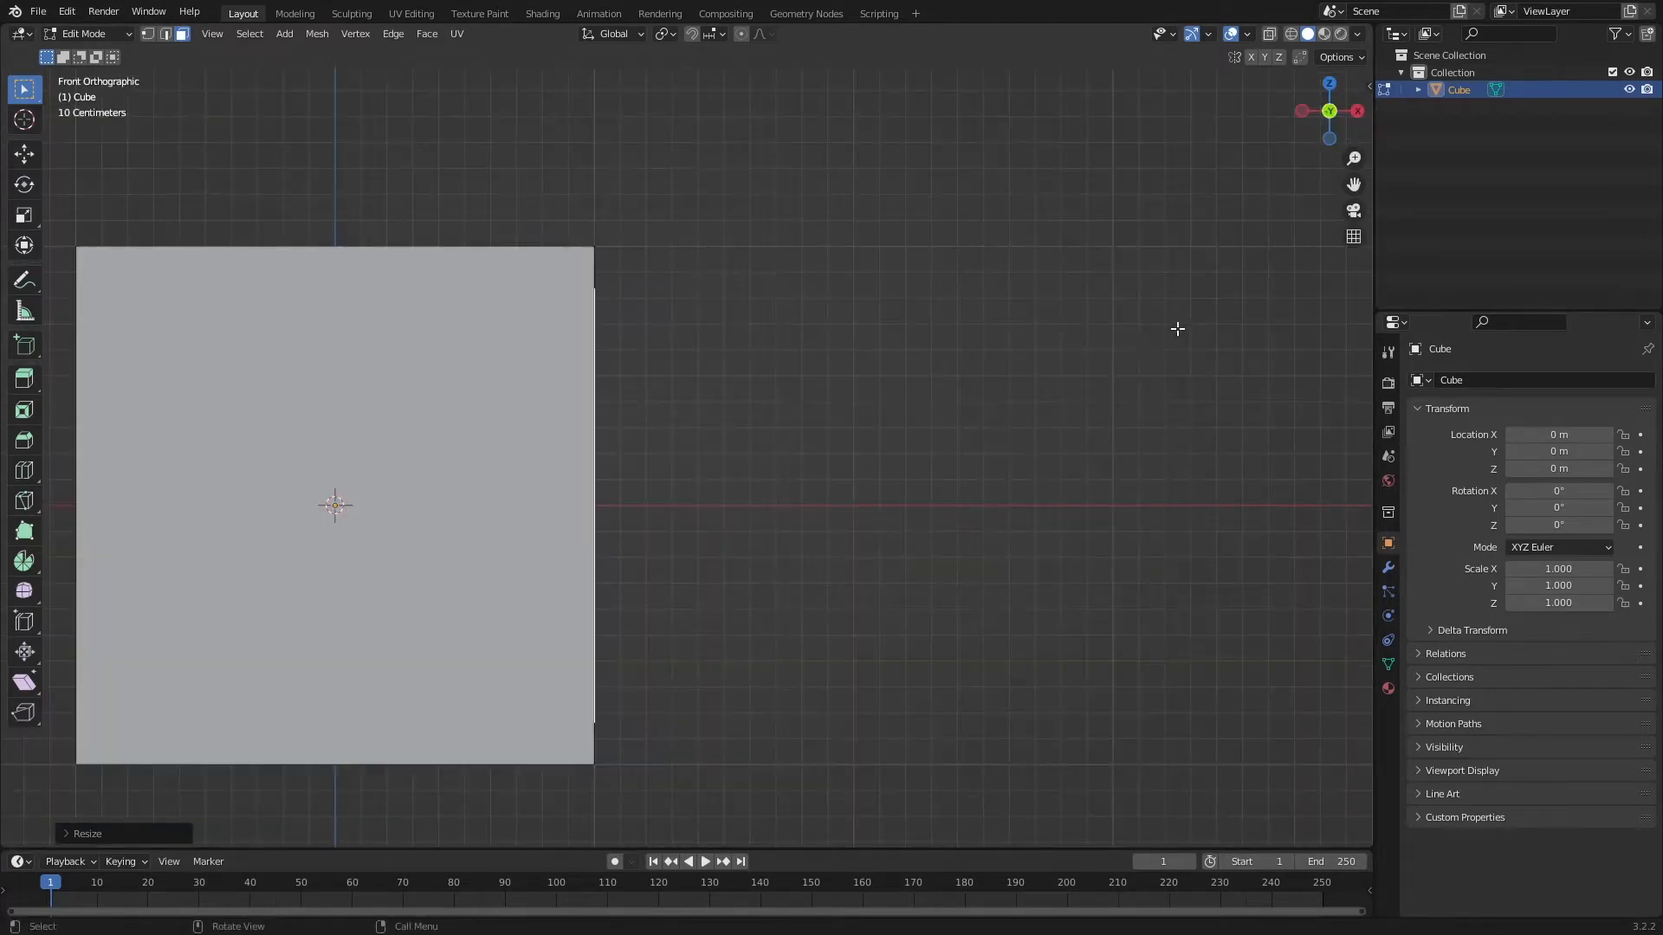
middle_click_drag(1177, 327, 1213, 278, "shift")
scroll(951, 321, "down", 1)
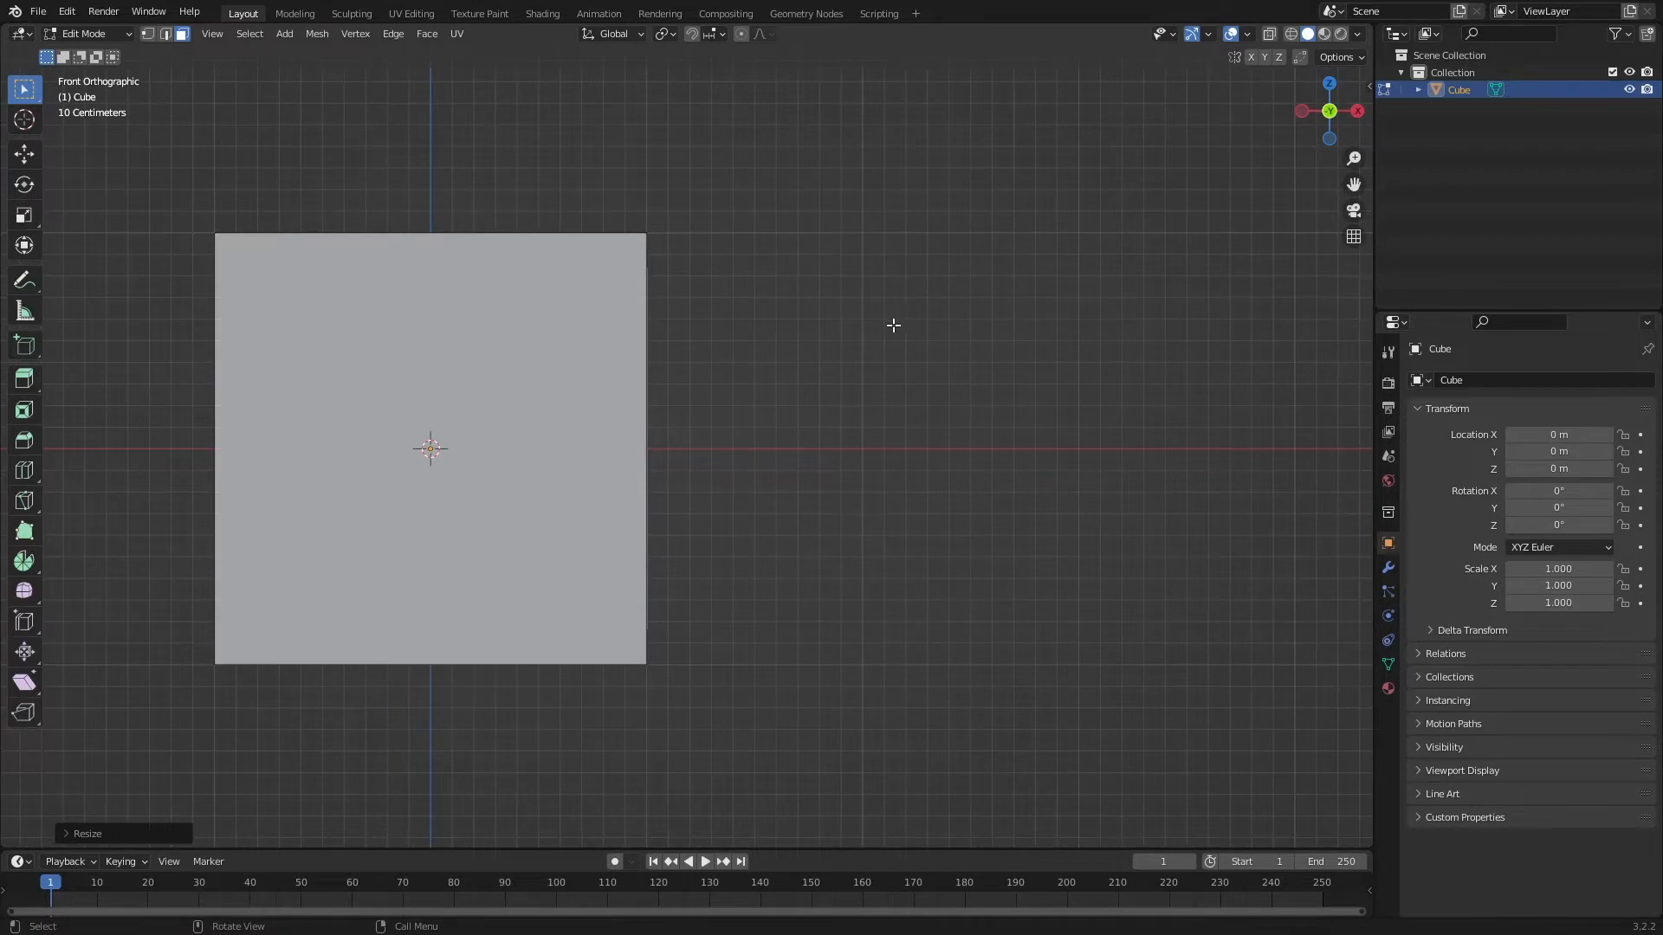
middle_click_drag(894, 325, 846, 363)
key("e")
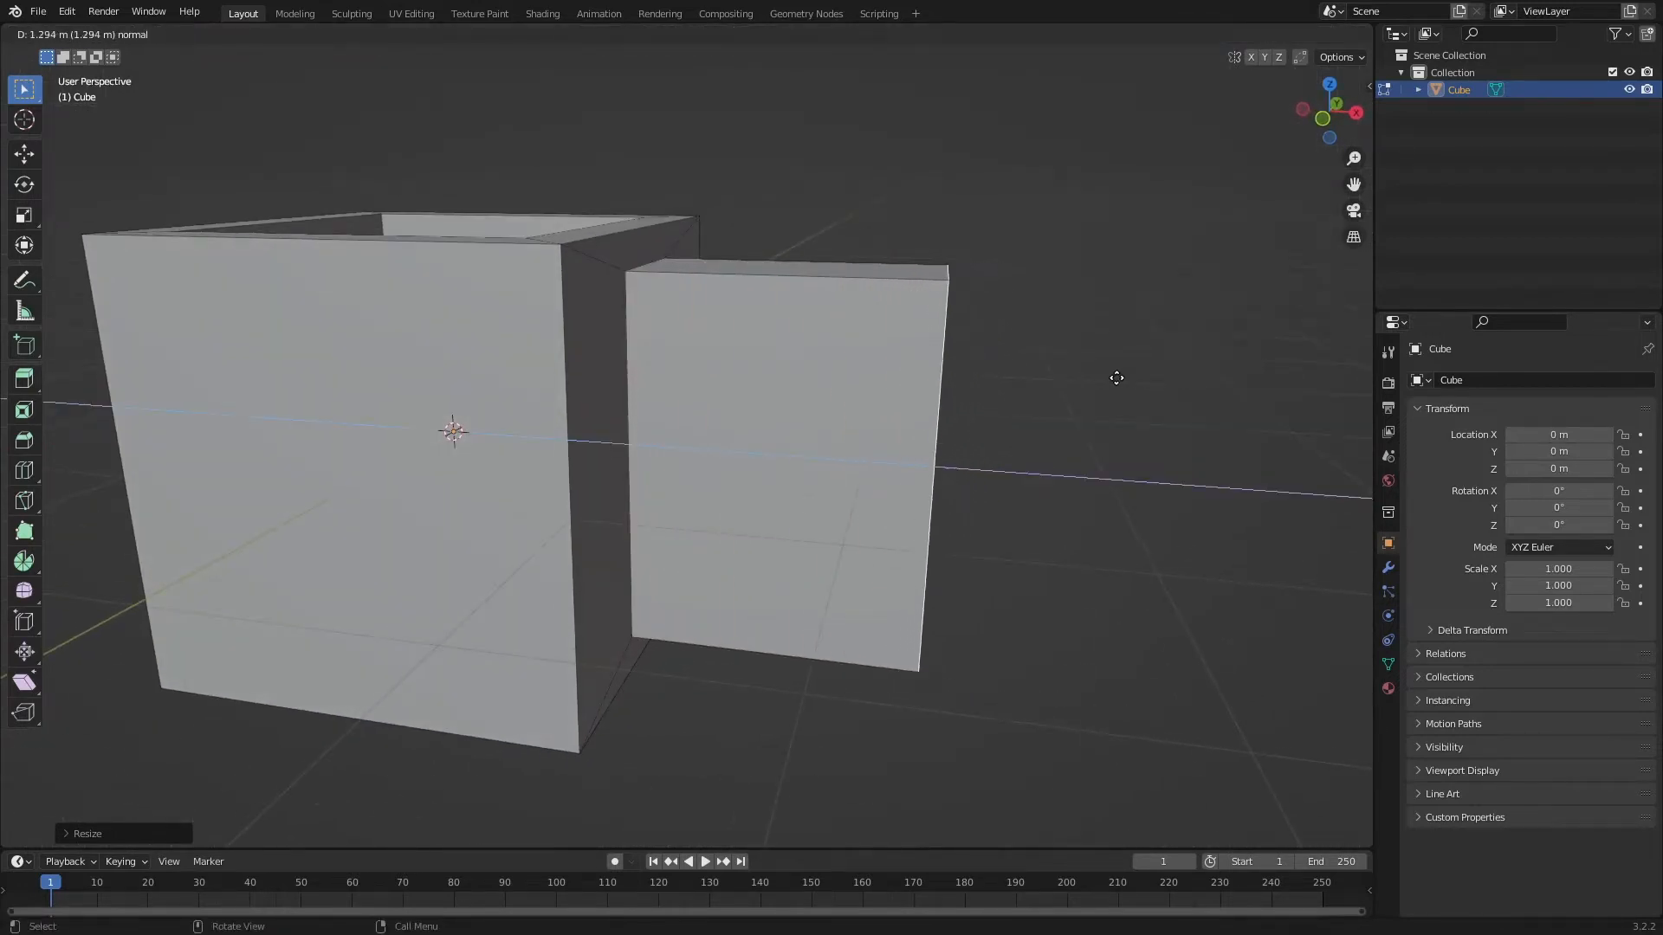
left_click(1133, 383)
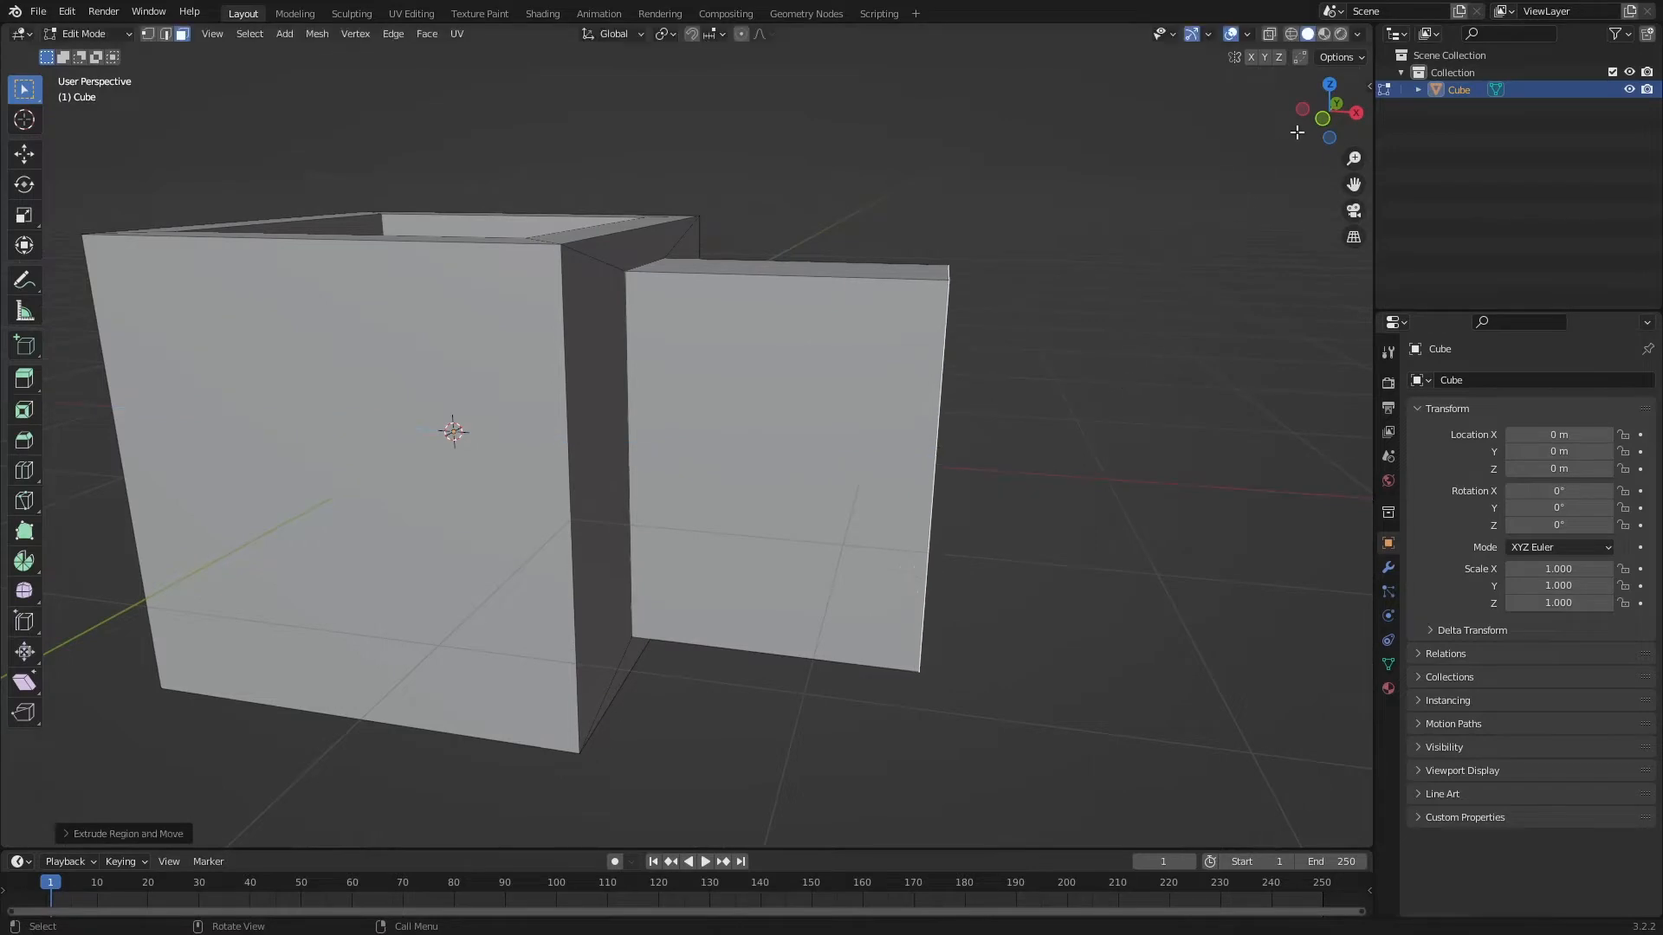
Extrude the front face of the protruding block in place and scale it down uniformly to inset it
middle_click_drag(1113, 334, 1083, 389)
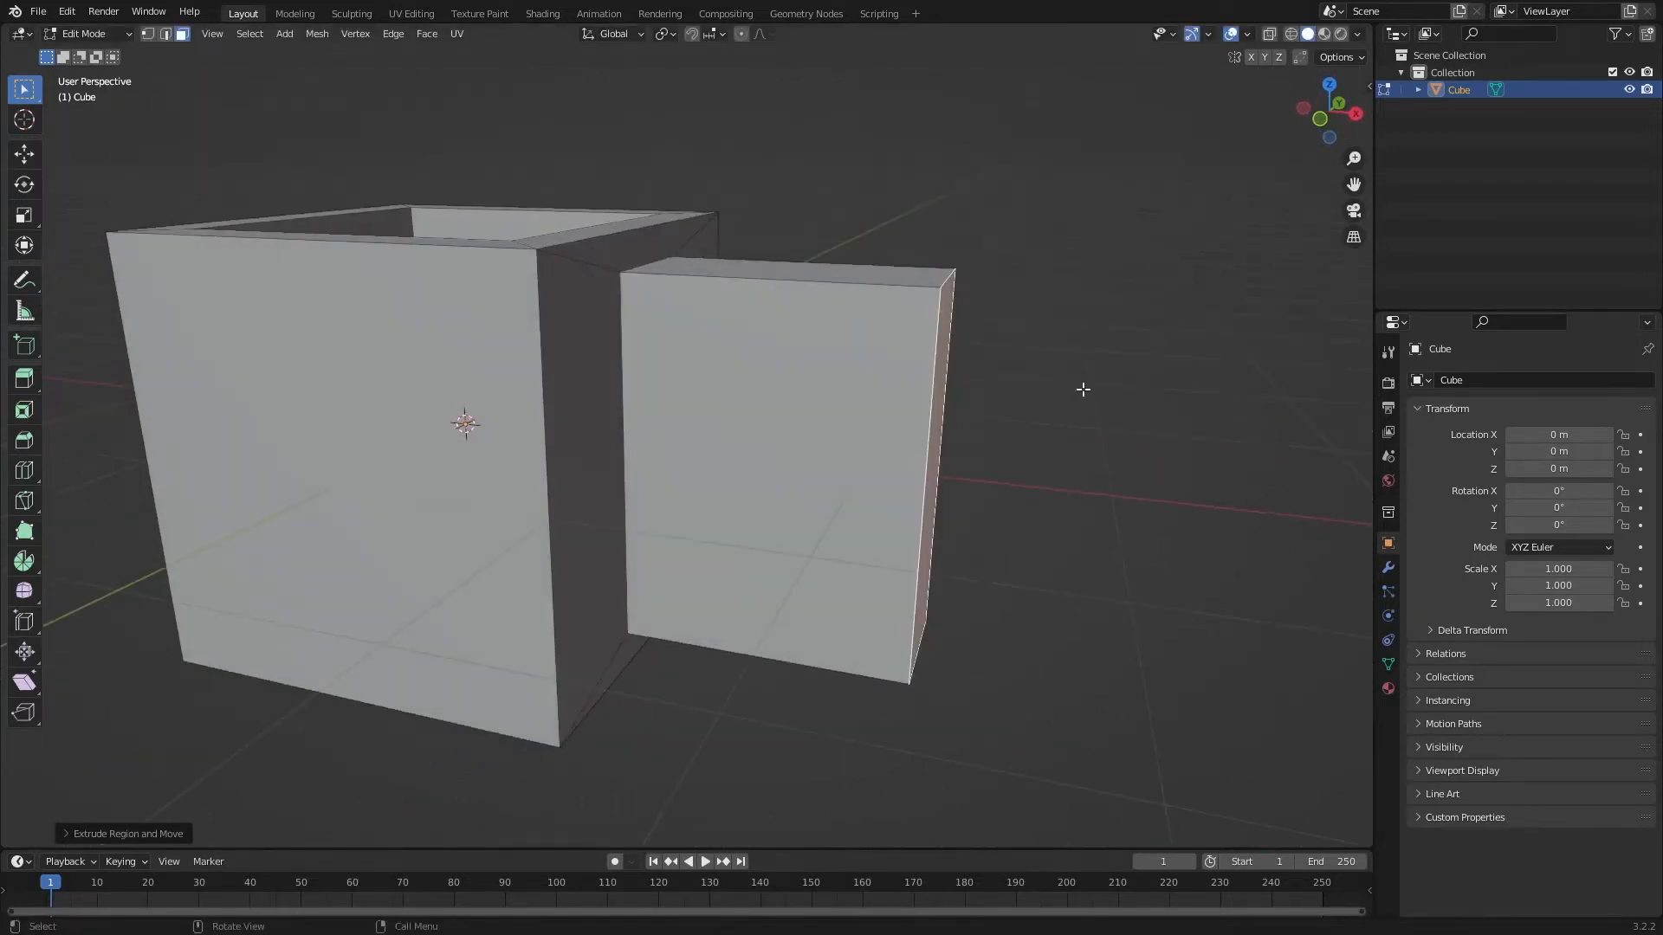
left_click(787, 448)
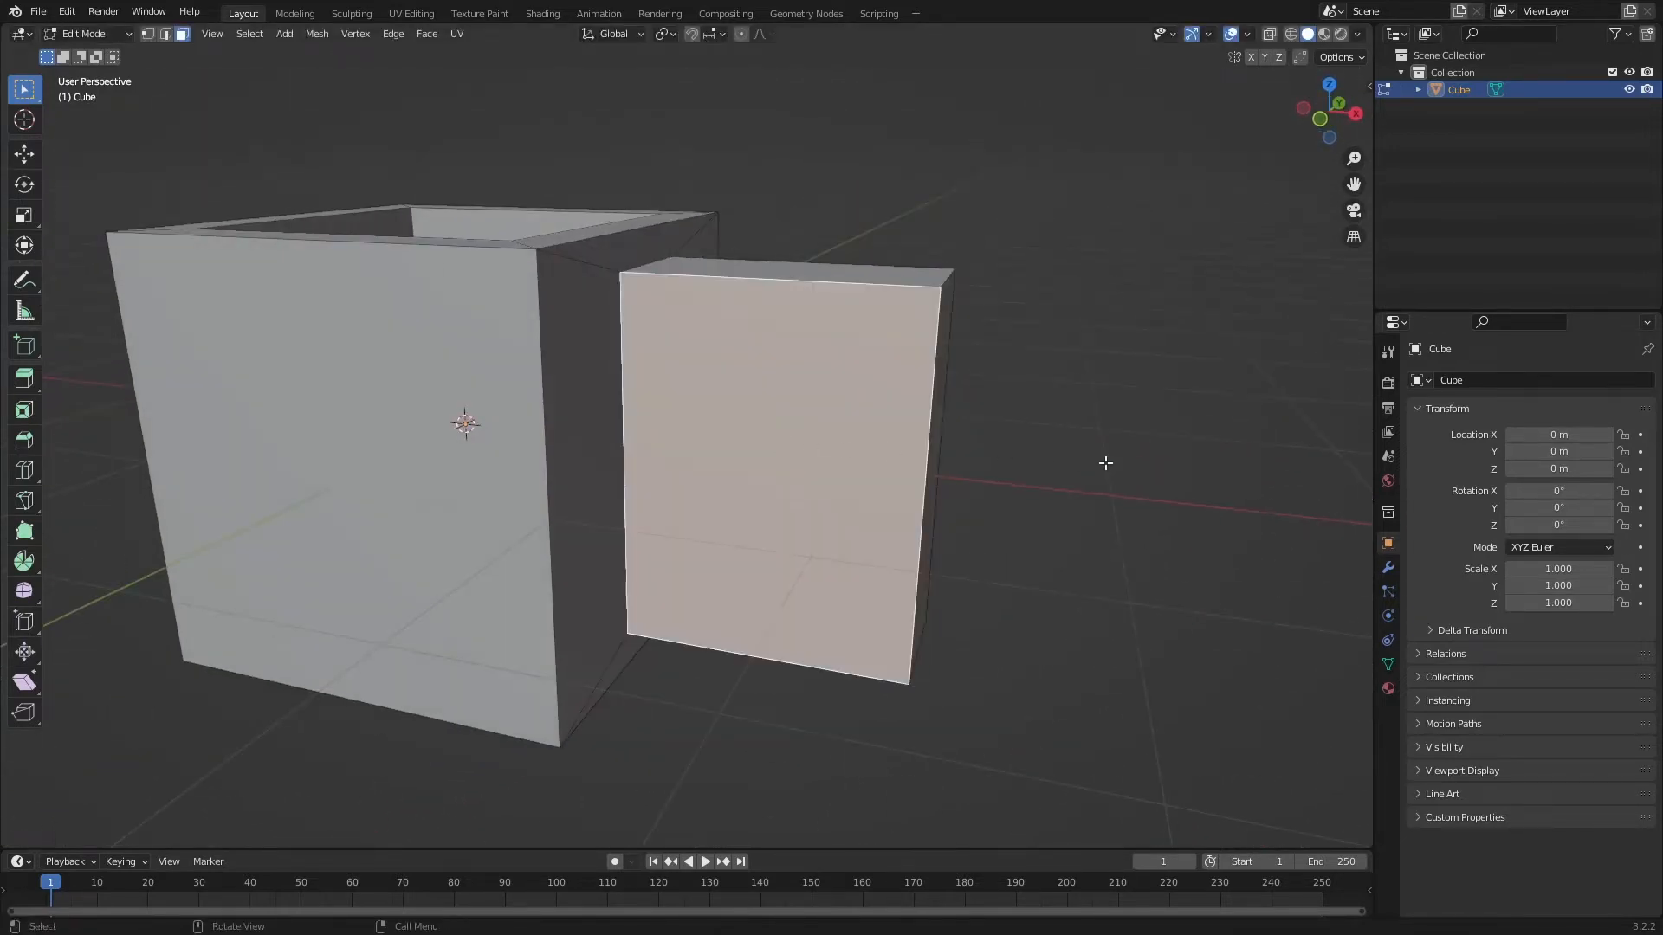
middle_click_drag(1105, 463, 862, 429)
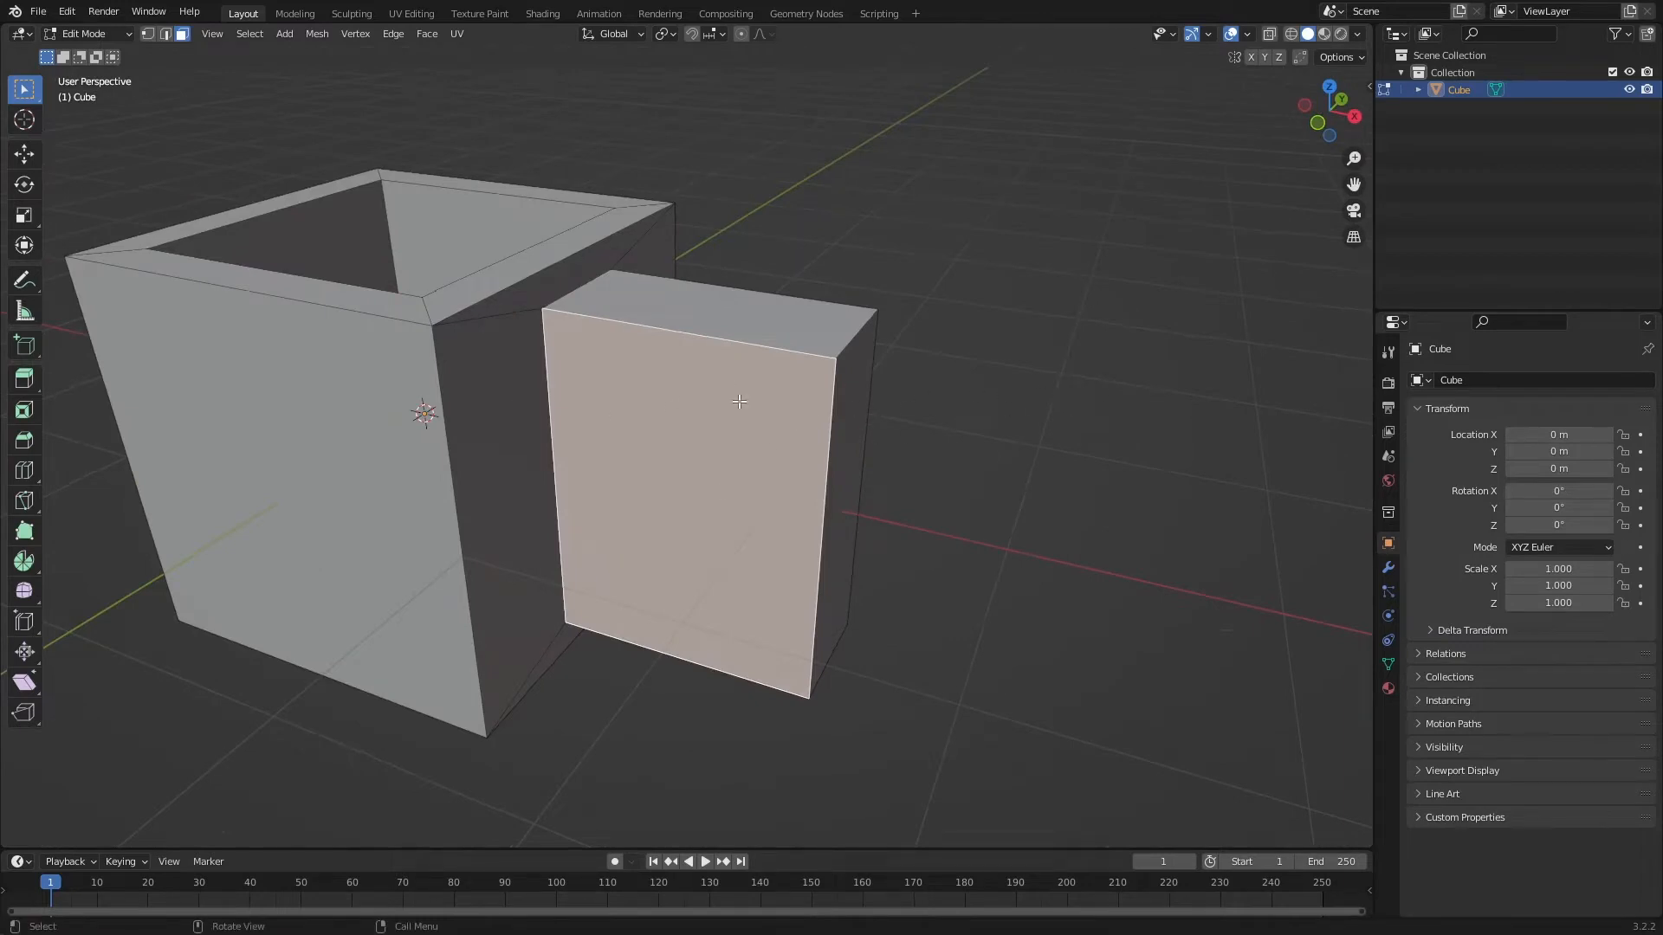
key("e")
right_click(1169, 465)
key("s")
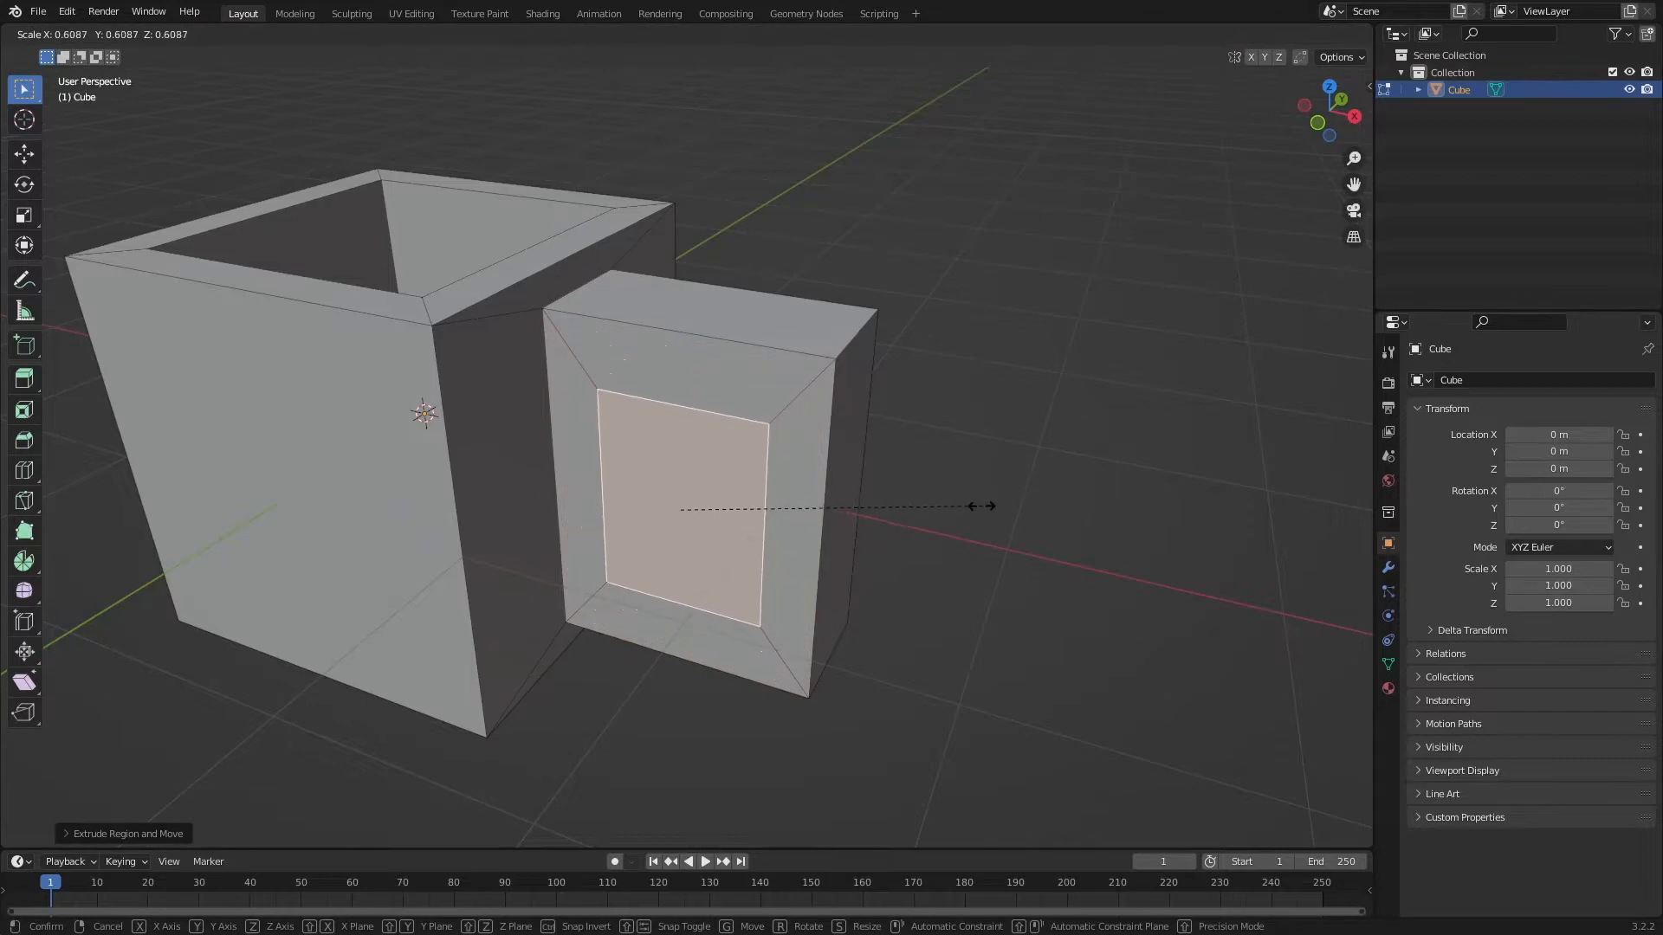
left_click(1037, 512)
Examine the protruding block from behind in back orthographic and perspective views, using wireframe shading to see the inset face
middle_click_drag(1037, 511, 709, 505)
left_click(1331, 122)
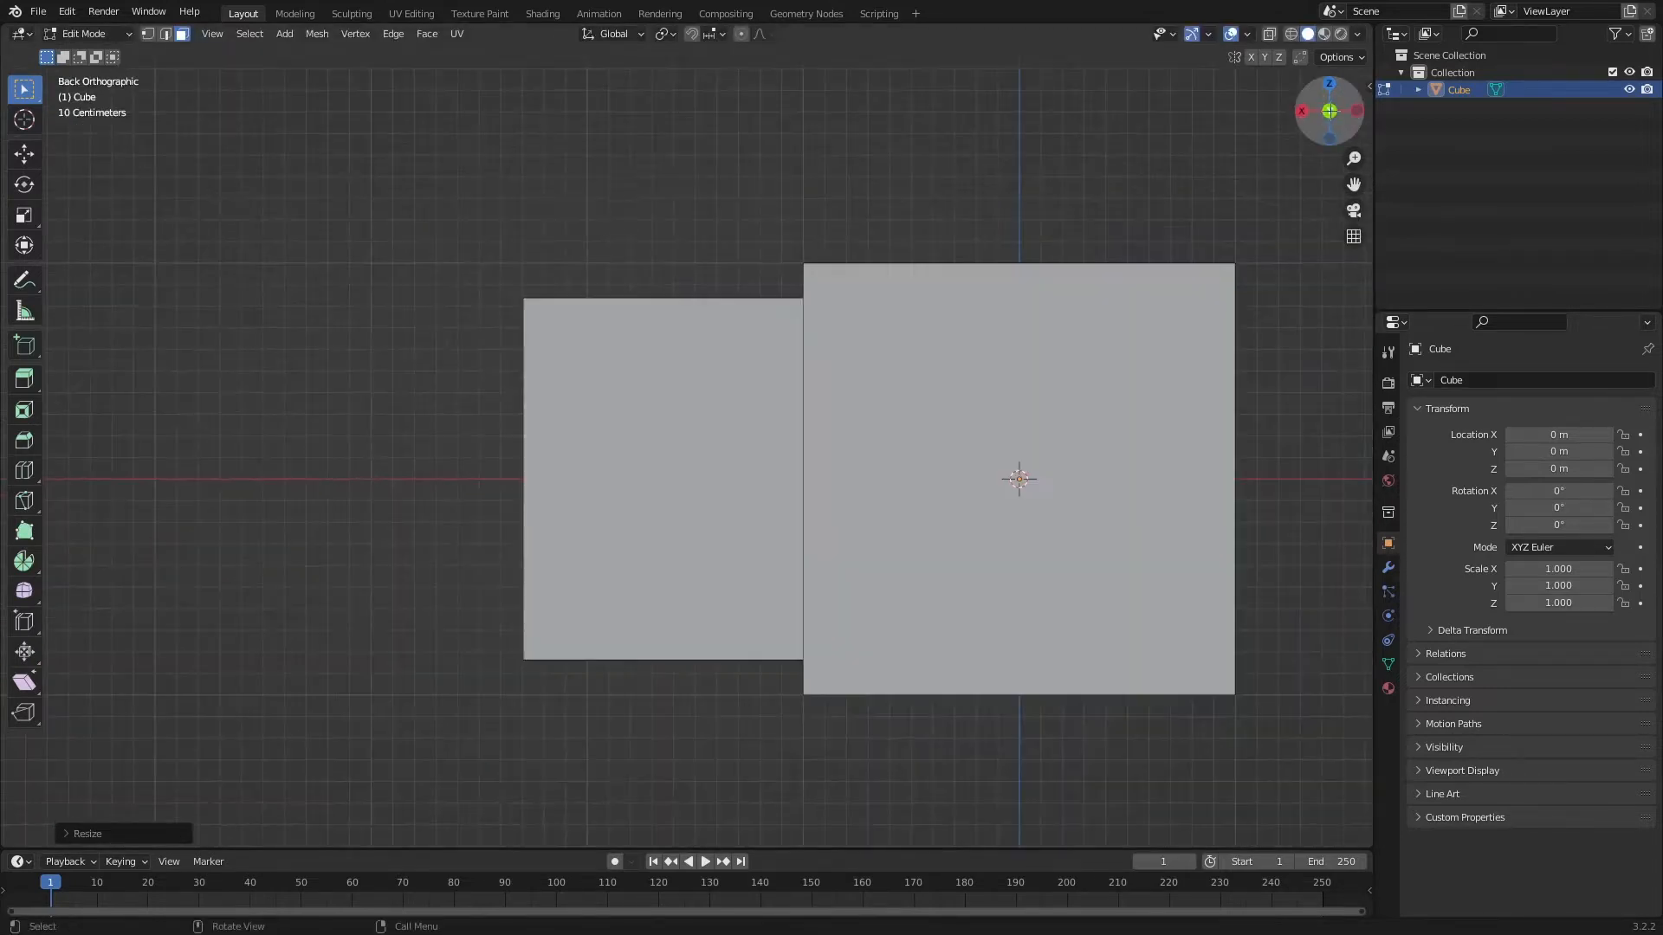
middle_click_drag(1130, 284, 1273, 322)
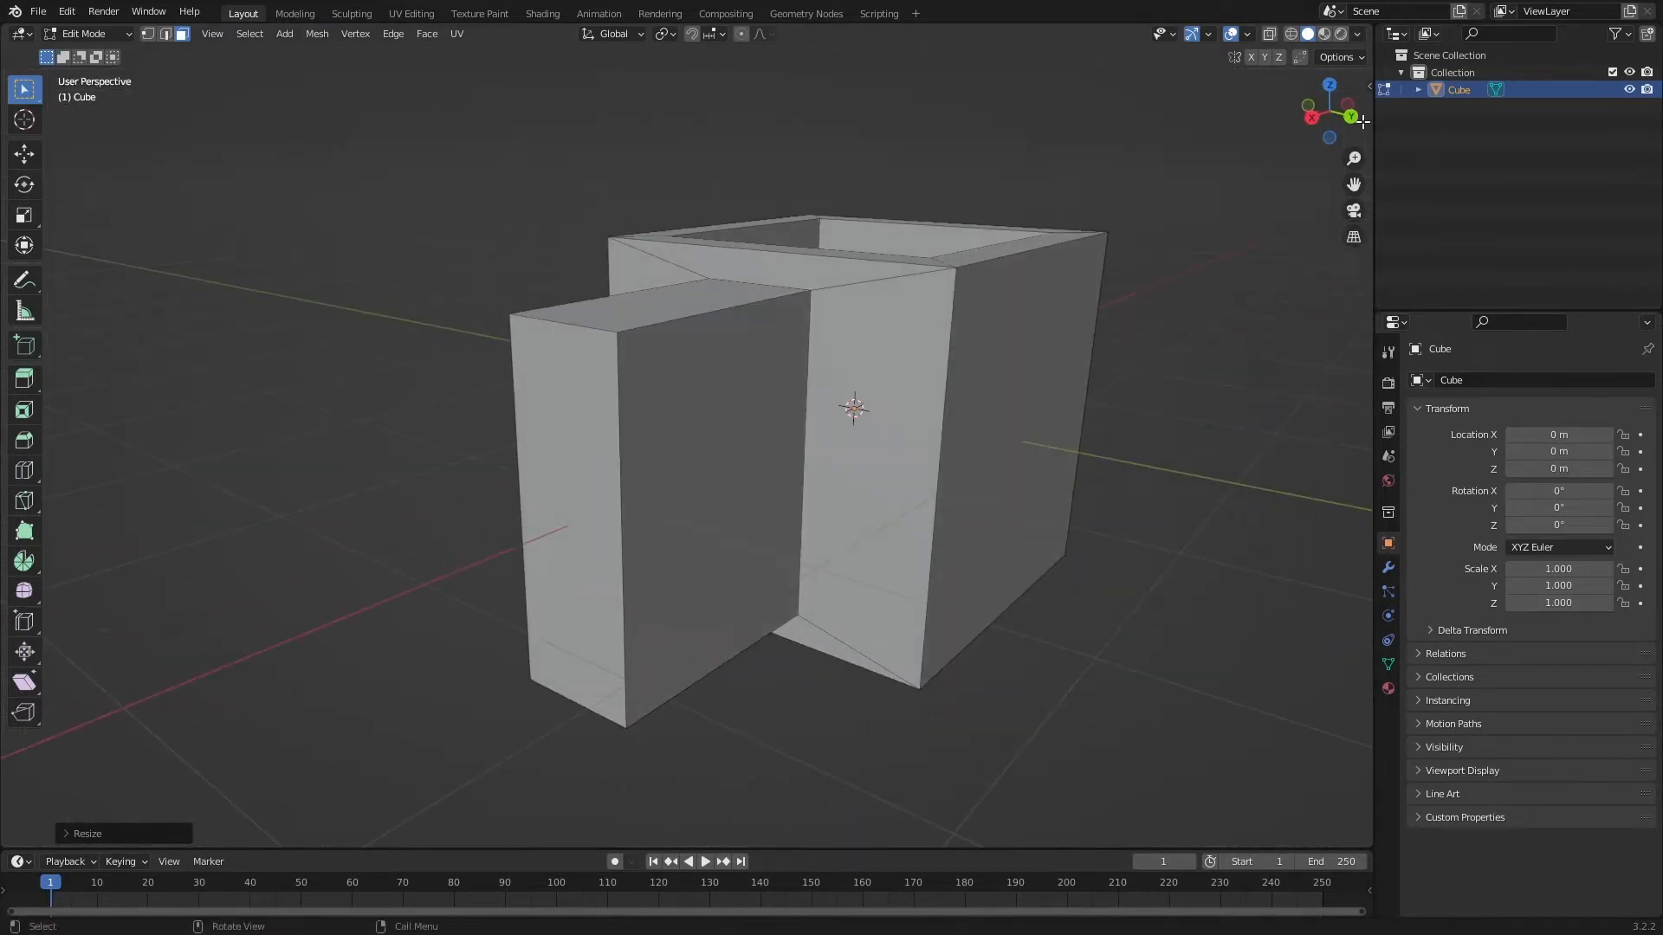
left_click(1353, 118)
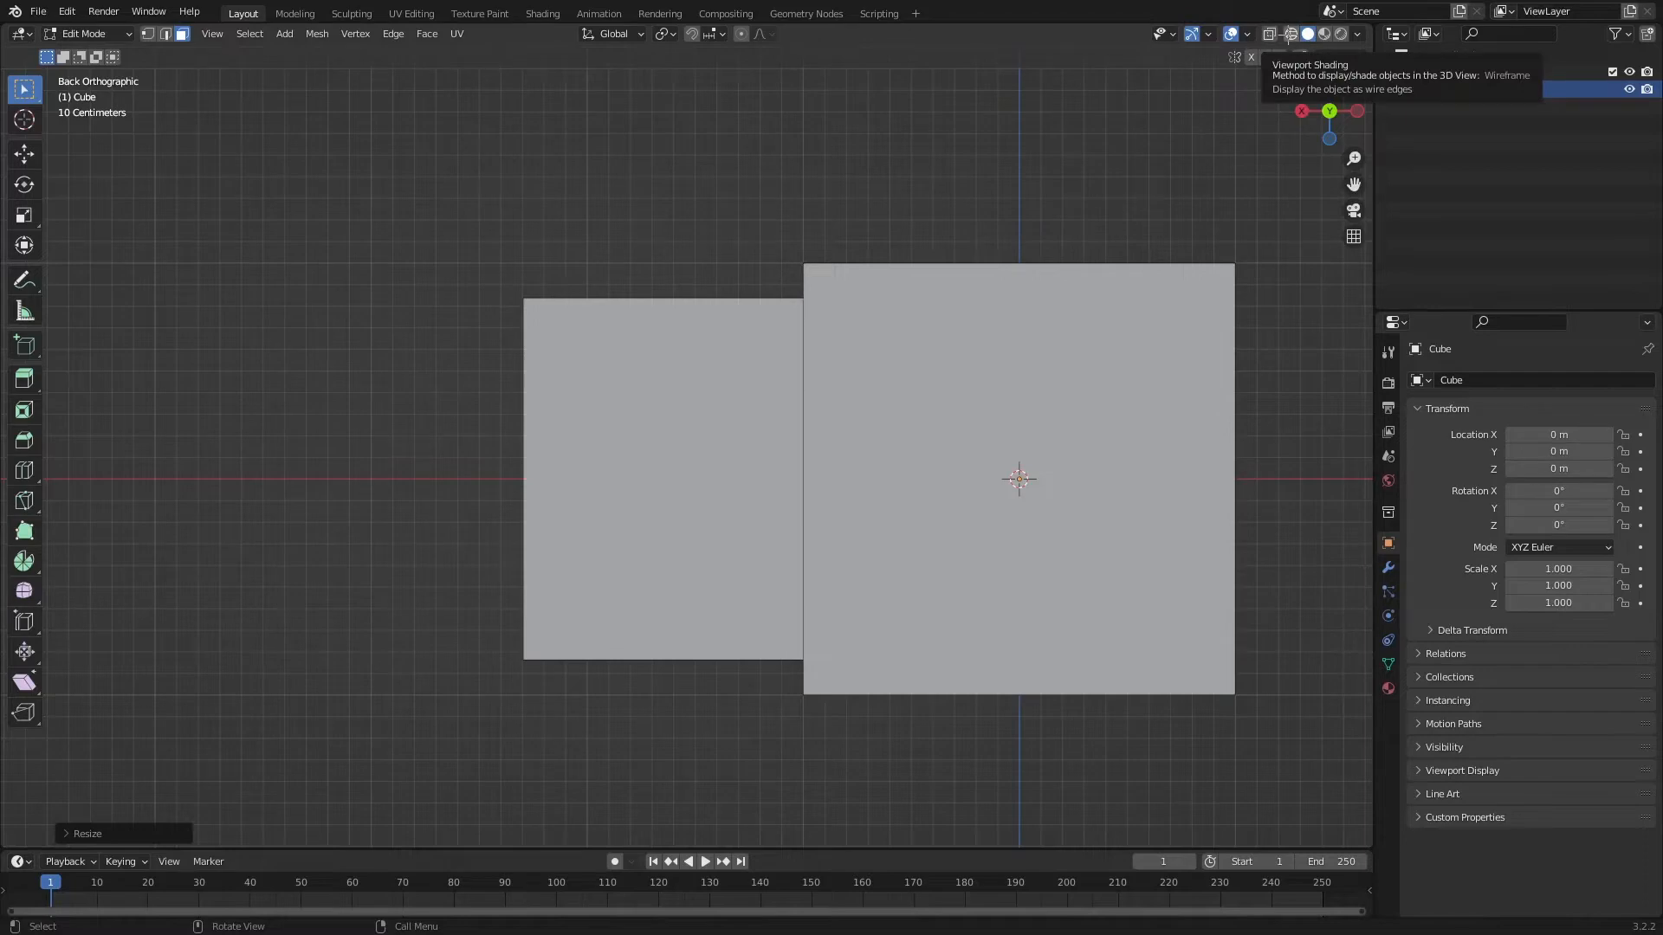
left_click(1289, 33)
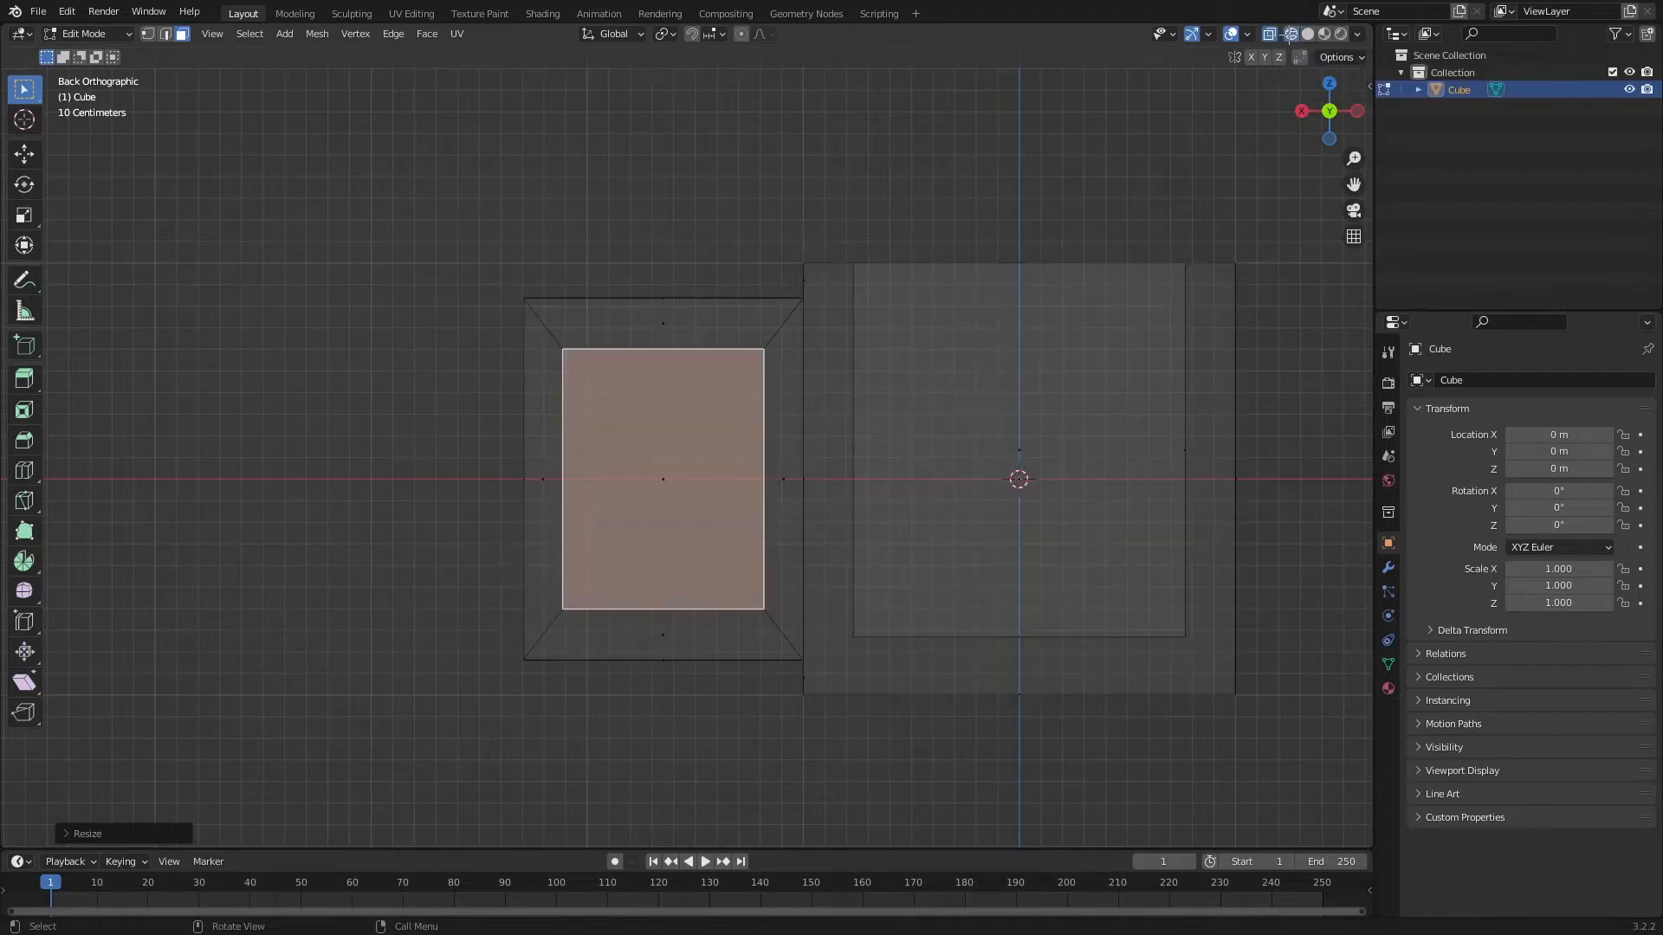
mouse_move(909, 200)
middle_mouse_down()
mouse_move(761, 297)
mouse_move(969, 382)
mouse_move(865, 442)
middle_mouse_up()
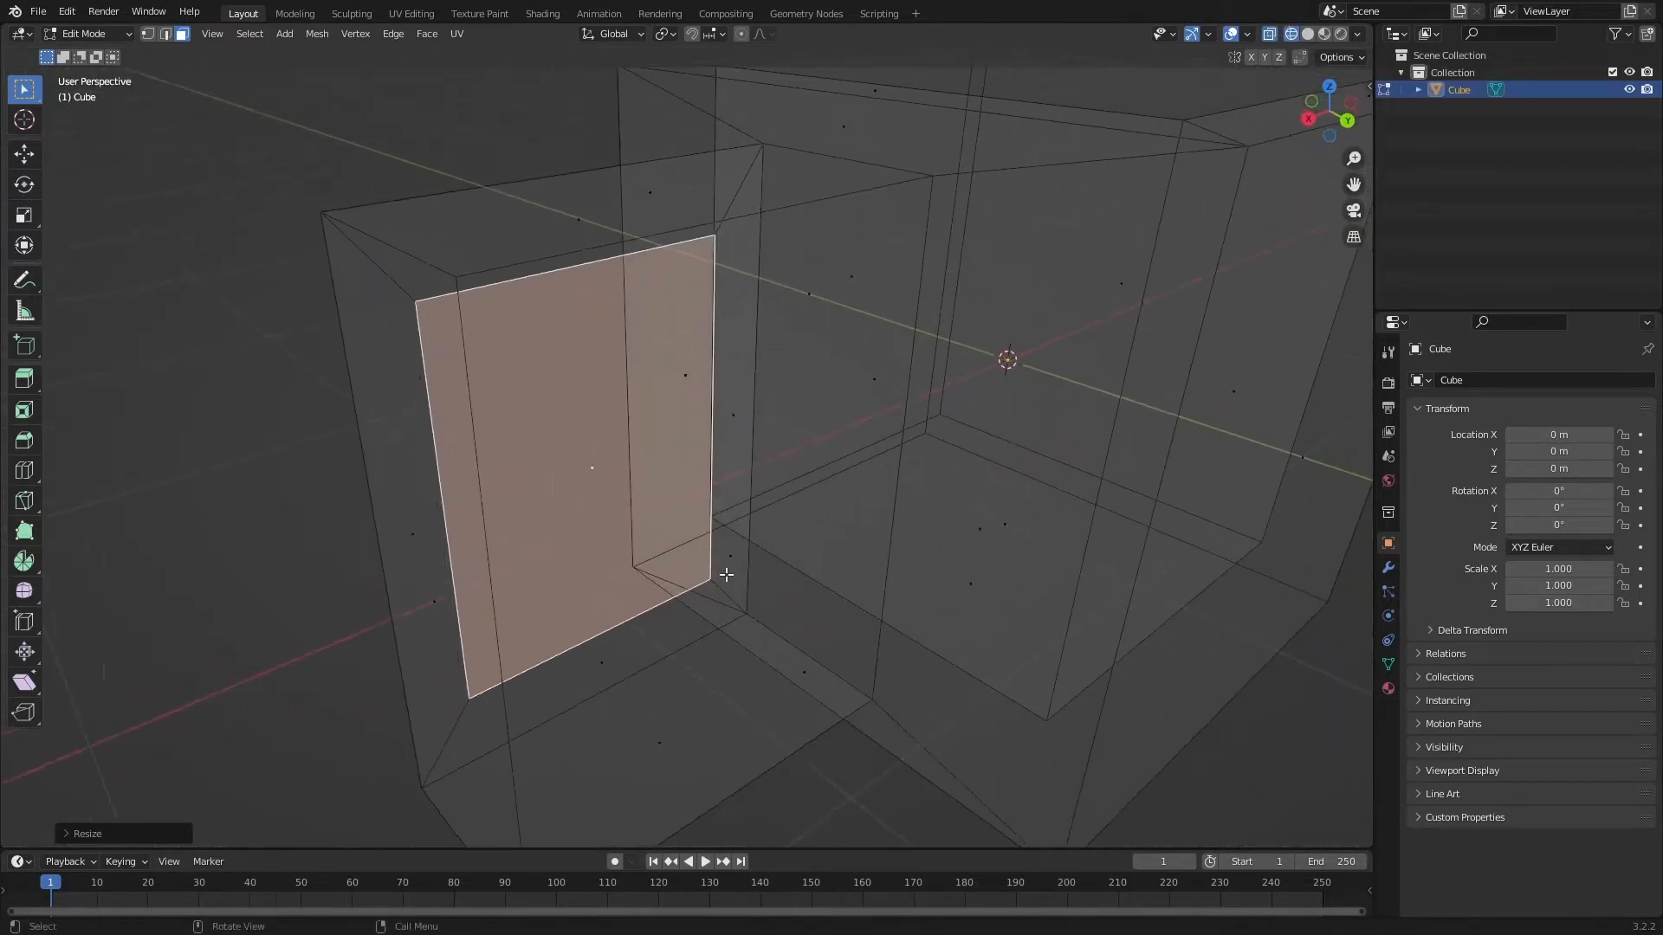
Select the protruding block's rear face and compare it in back orthographic view and in solid and wireframe shading
left_click(728, 552)
left_click(1348, 121)
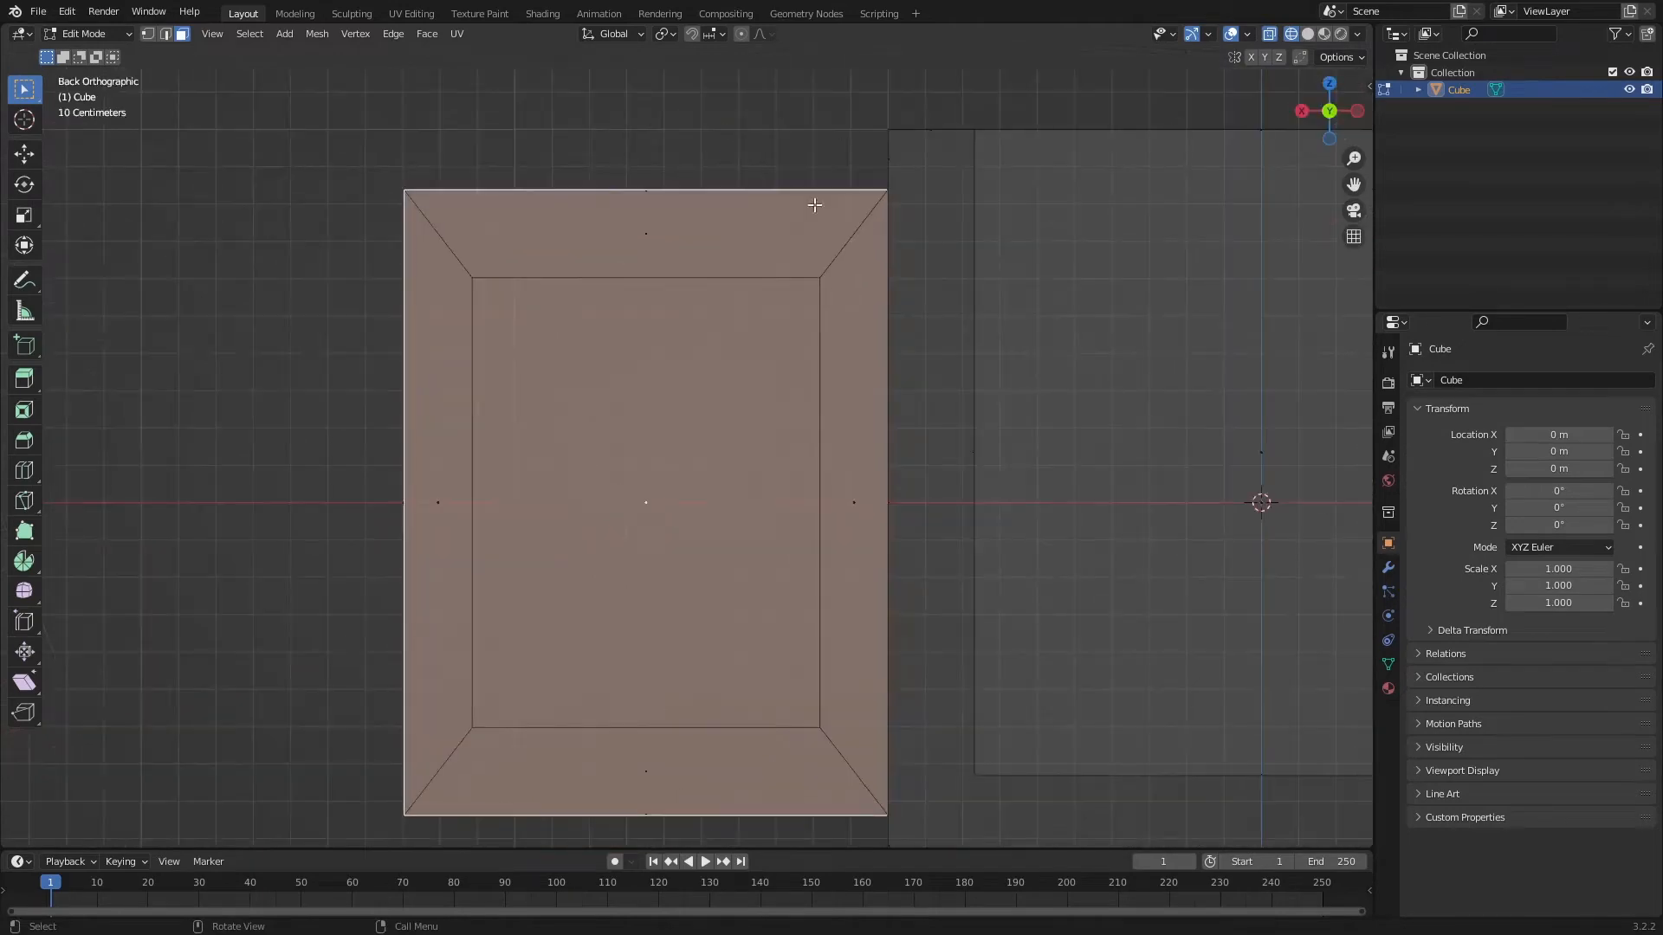
middle_click_drag(702, 339, 823, 411)
left_click(1308, 33)
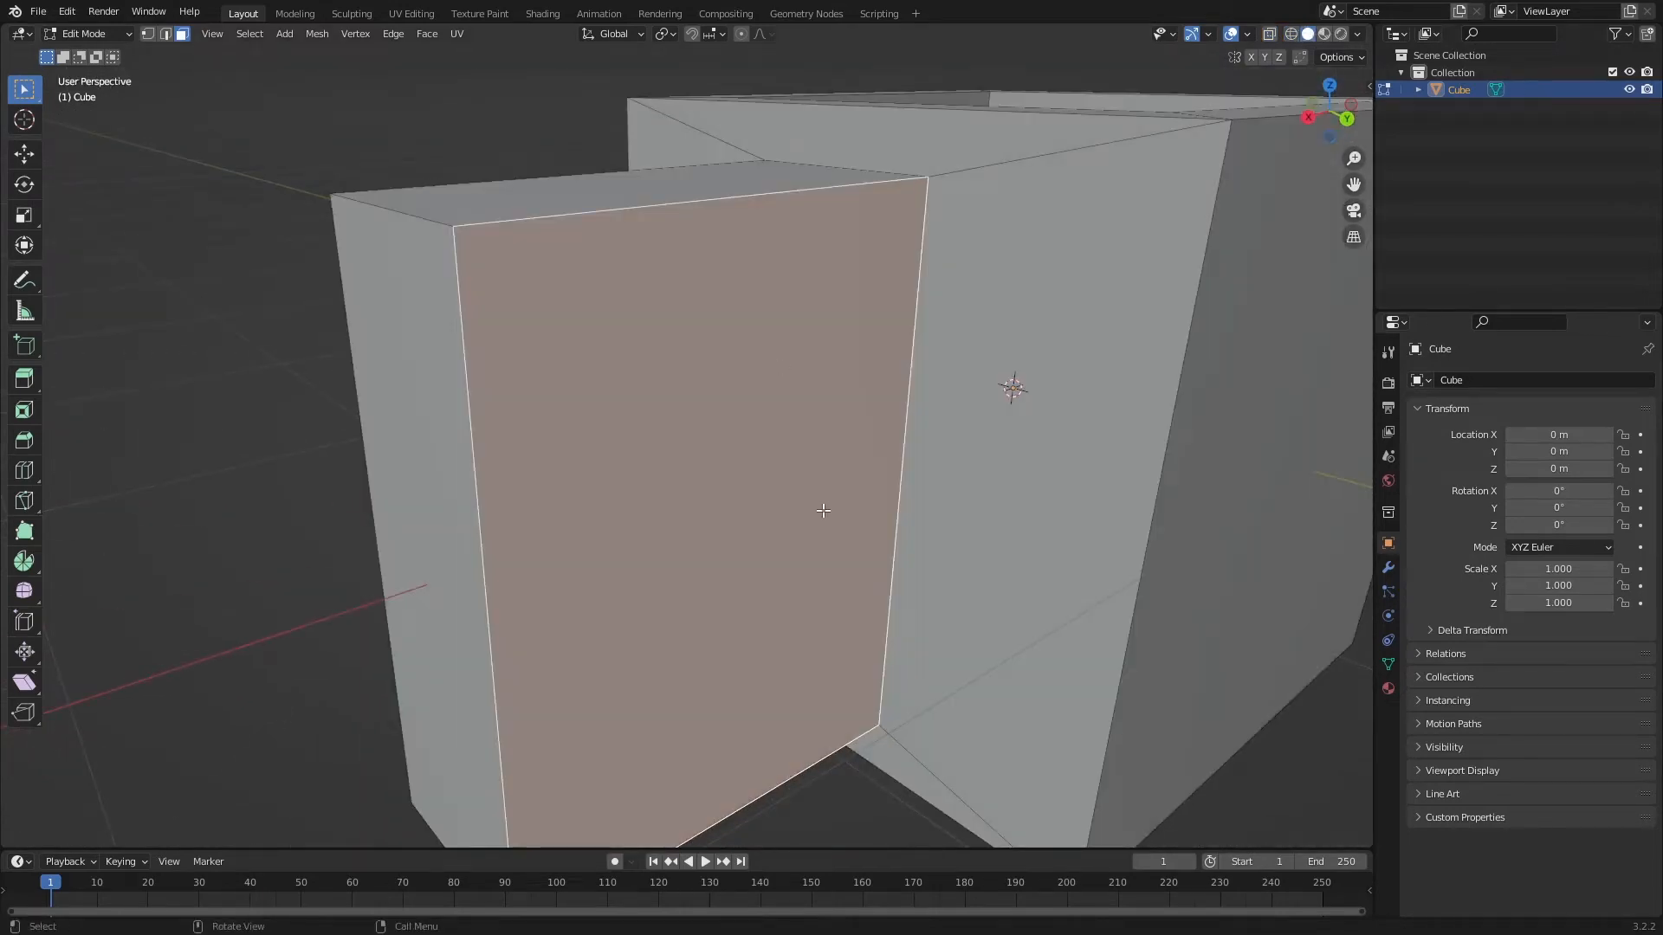
scroll(847, 445, "down", 5)
key("alt+z")
left_click(1347, 117)
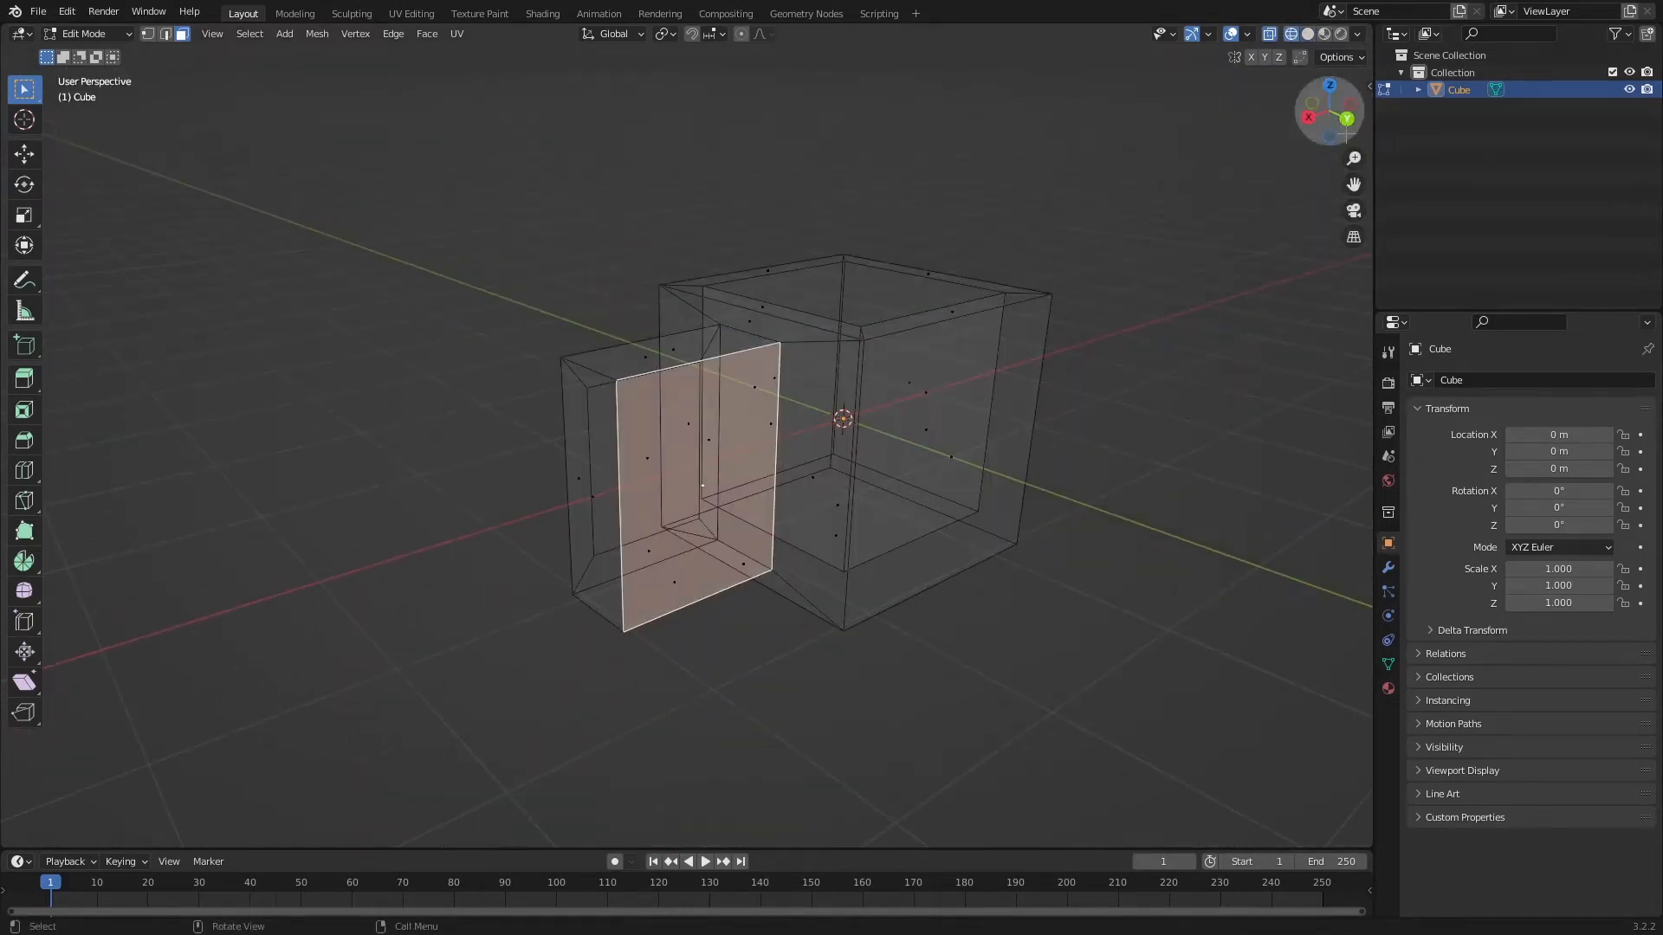
Extrude the protruding block's rear face in place and scale it down uniformly to inset it like the front one
scroll(935, 334, "up", 5)
key("e")
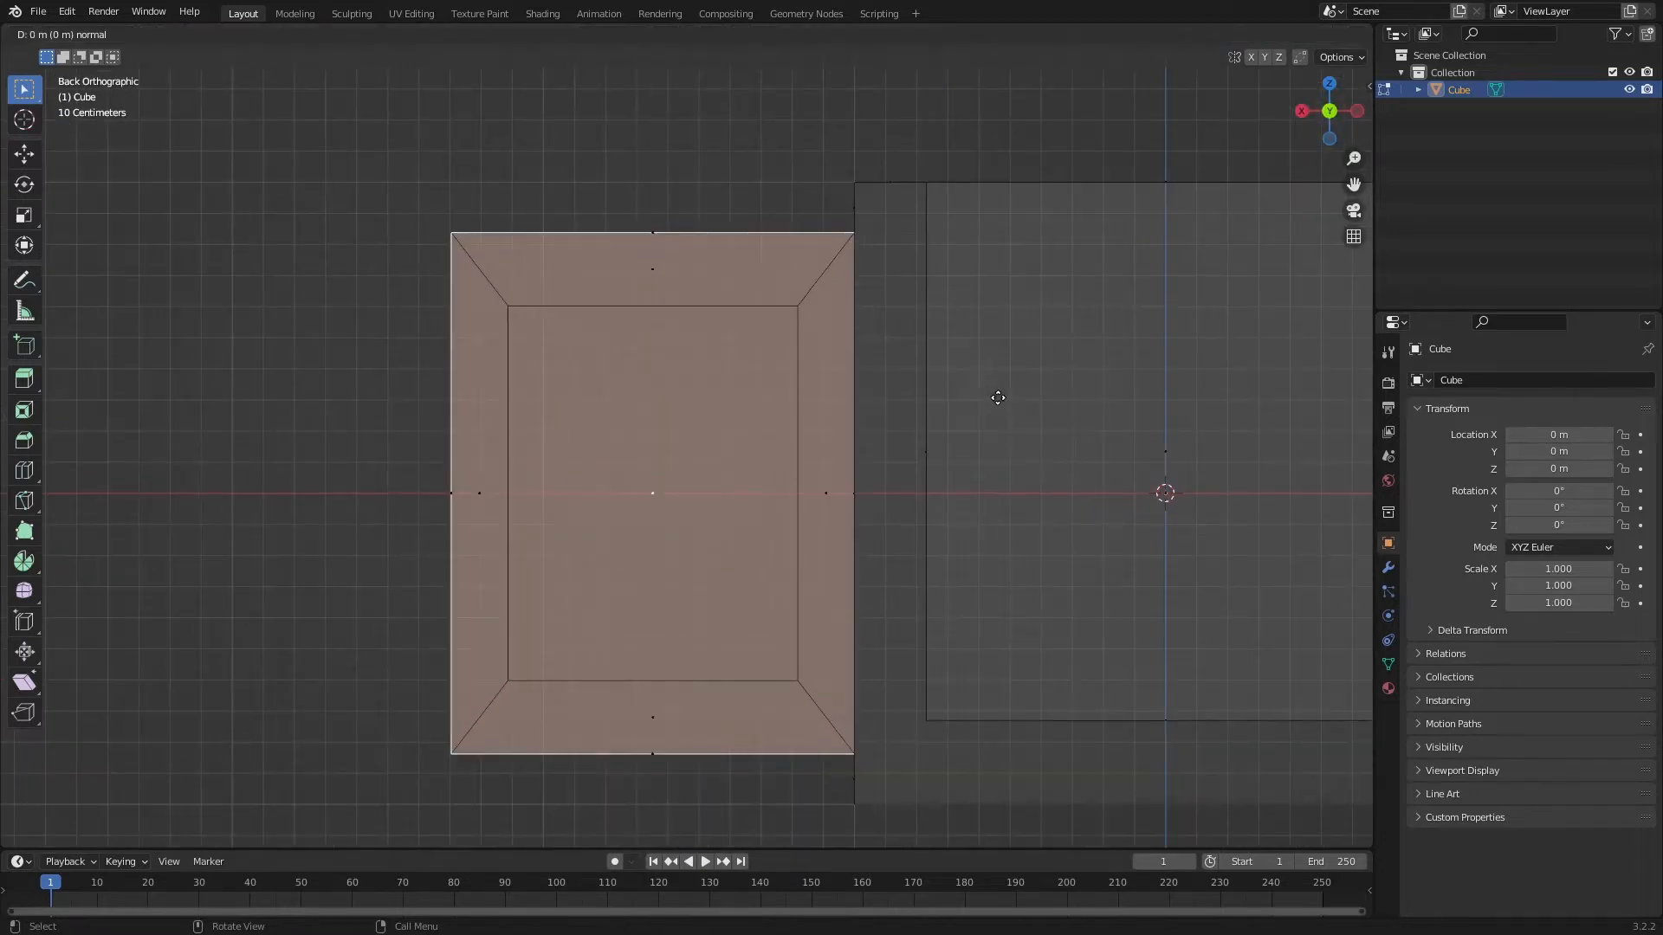
right_click(978, 388)
key("s")
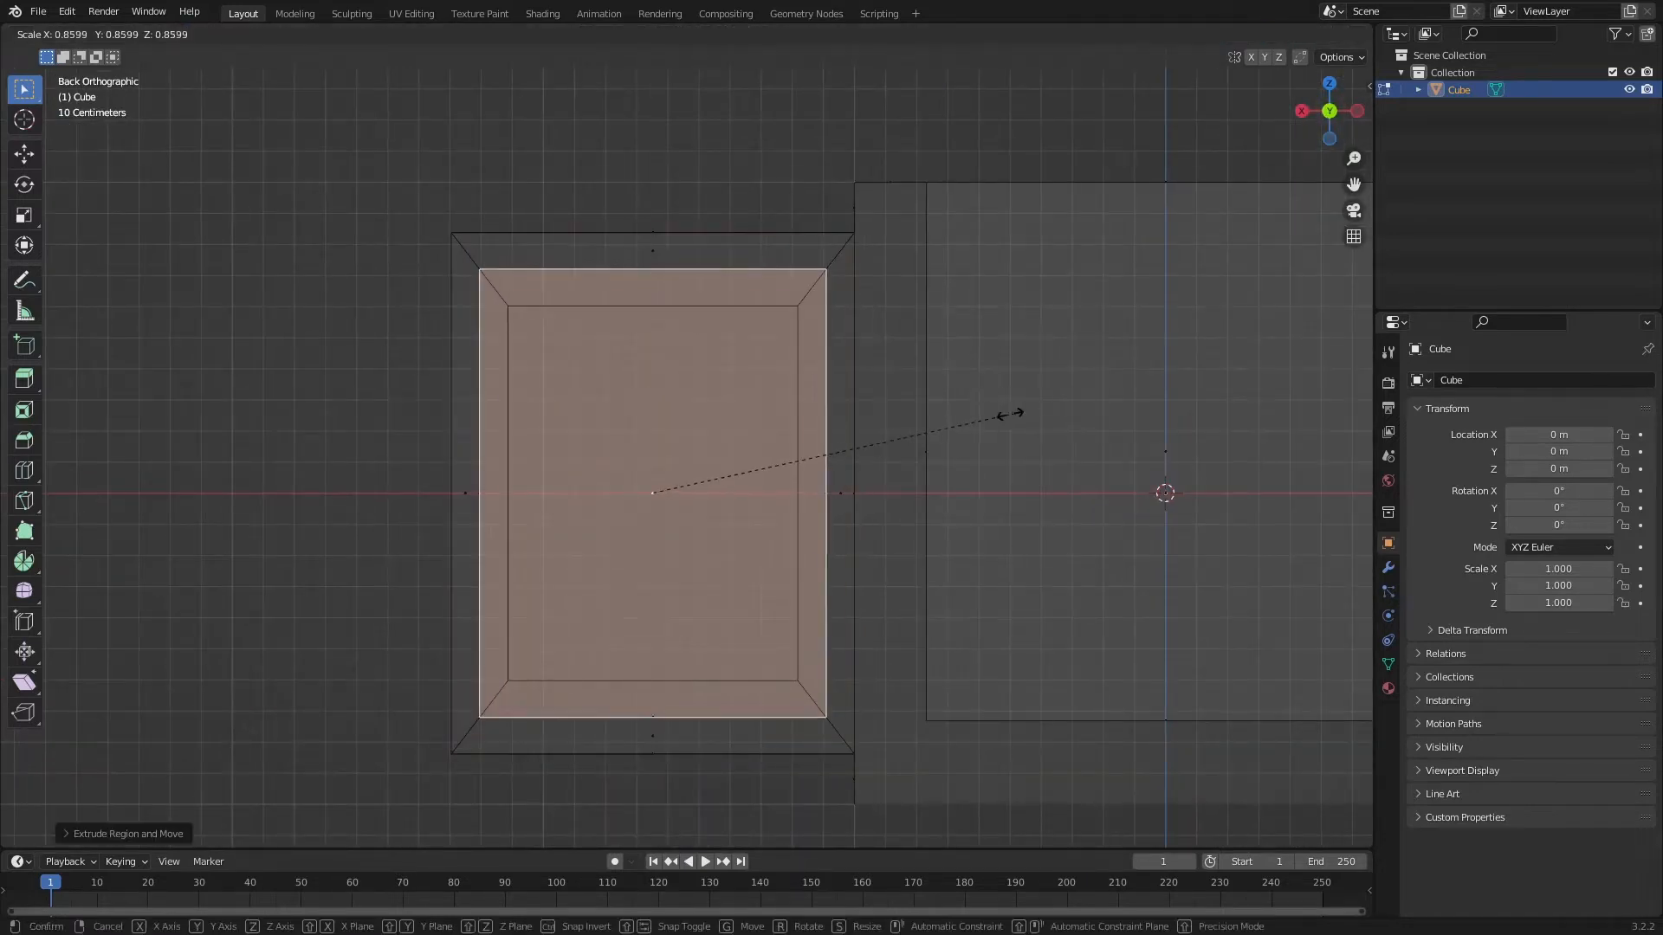
left_click(959, 438)
middle_click_drag(960, 437, 1056, 467)
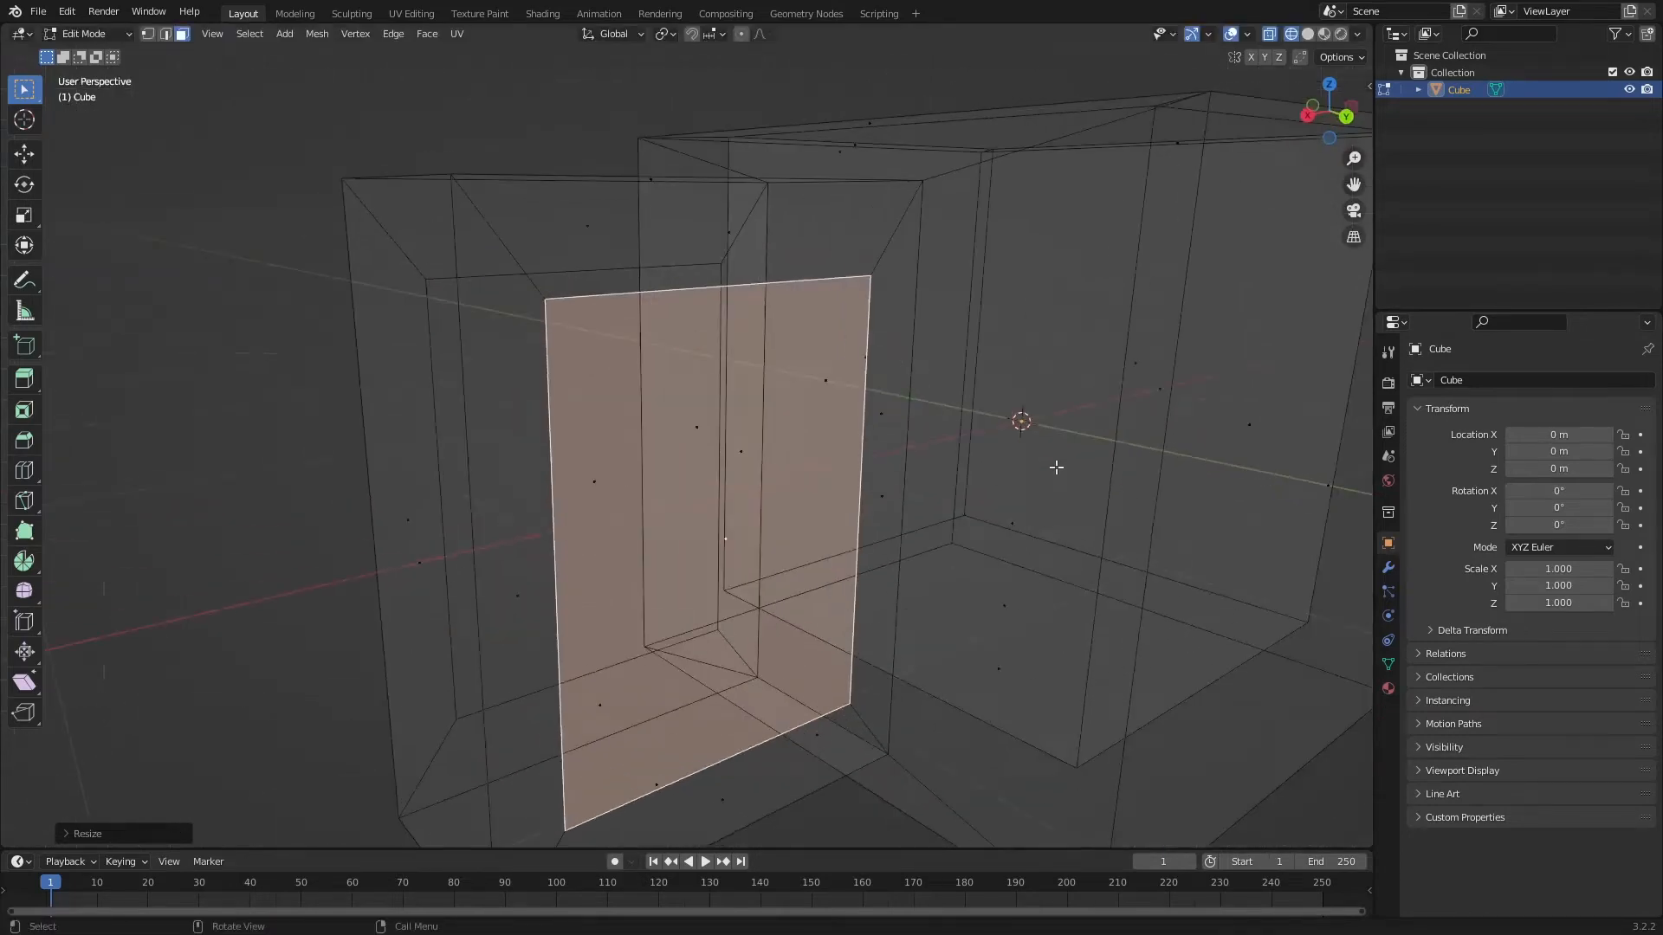
Return to solid shading, select the front and rear inset faces of the protruding block, and delete them with Only Faces
left_click(1306, 34)
mouse_move(641, 338)
middle_mouse_down()
mouse_move(724, 413)
mouse_move(906, 386)
mouse_move(887, 460)
middle_mouse_up()
scroll(856, 389, "down", 6)
scroll(719, 427, "up", 5)
left_click(720, 427)
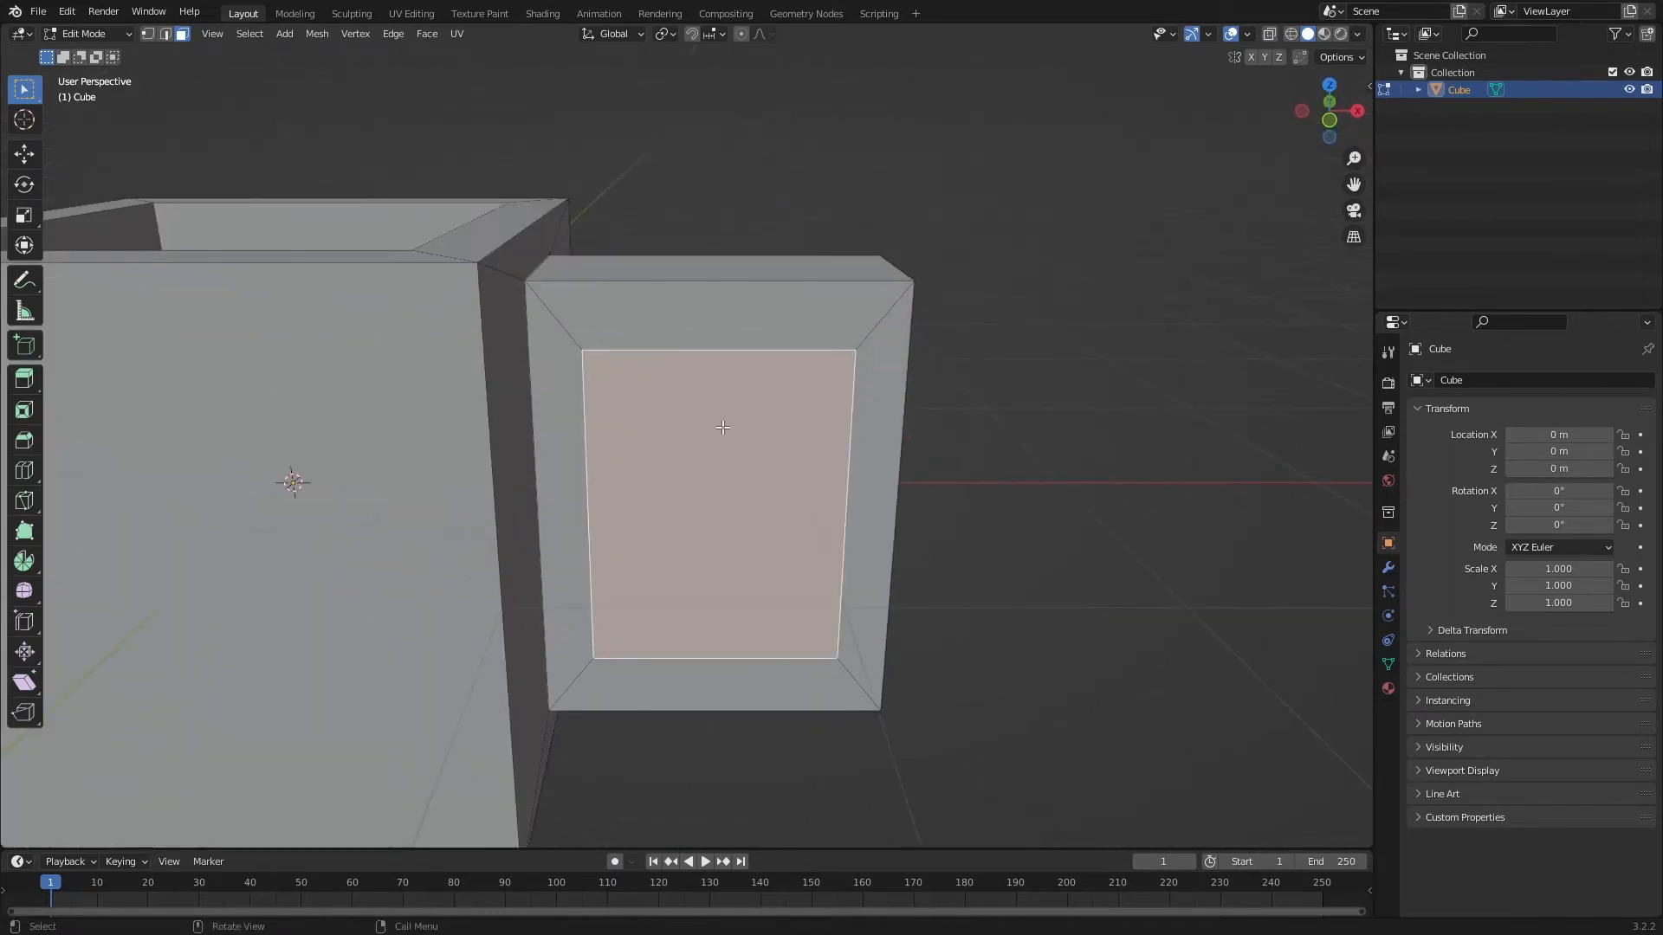
middle_click_drag(720, 427, 893, 433)
left_click(580, 434)
key("s")
left_click(672, 451)
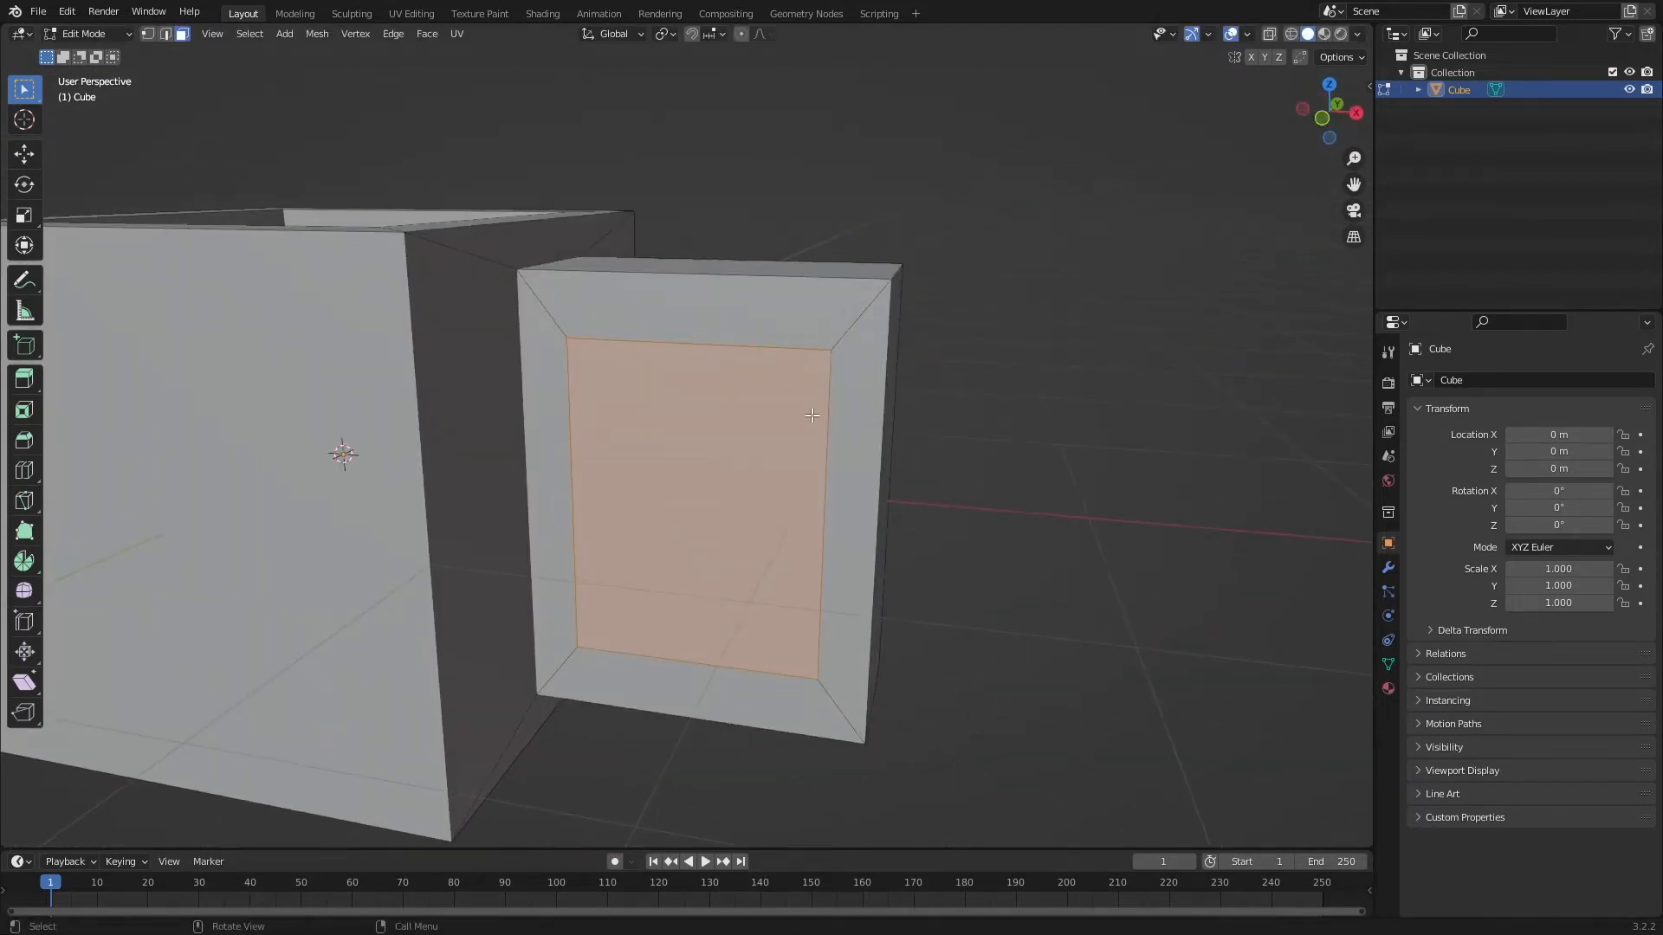
key("x")
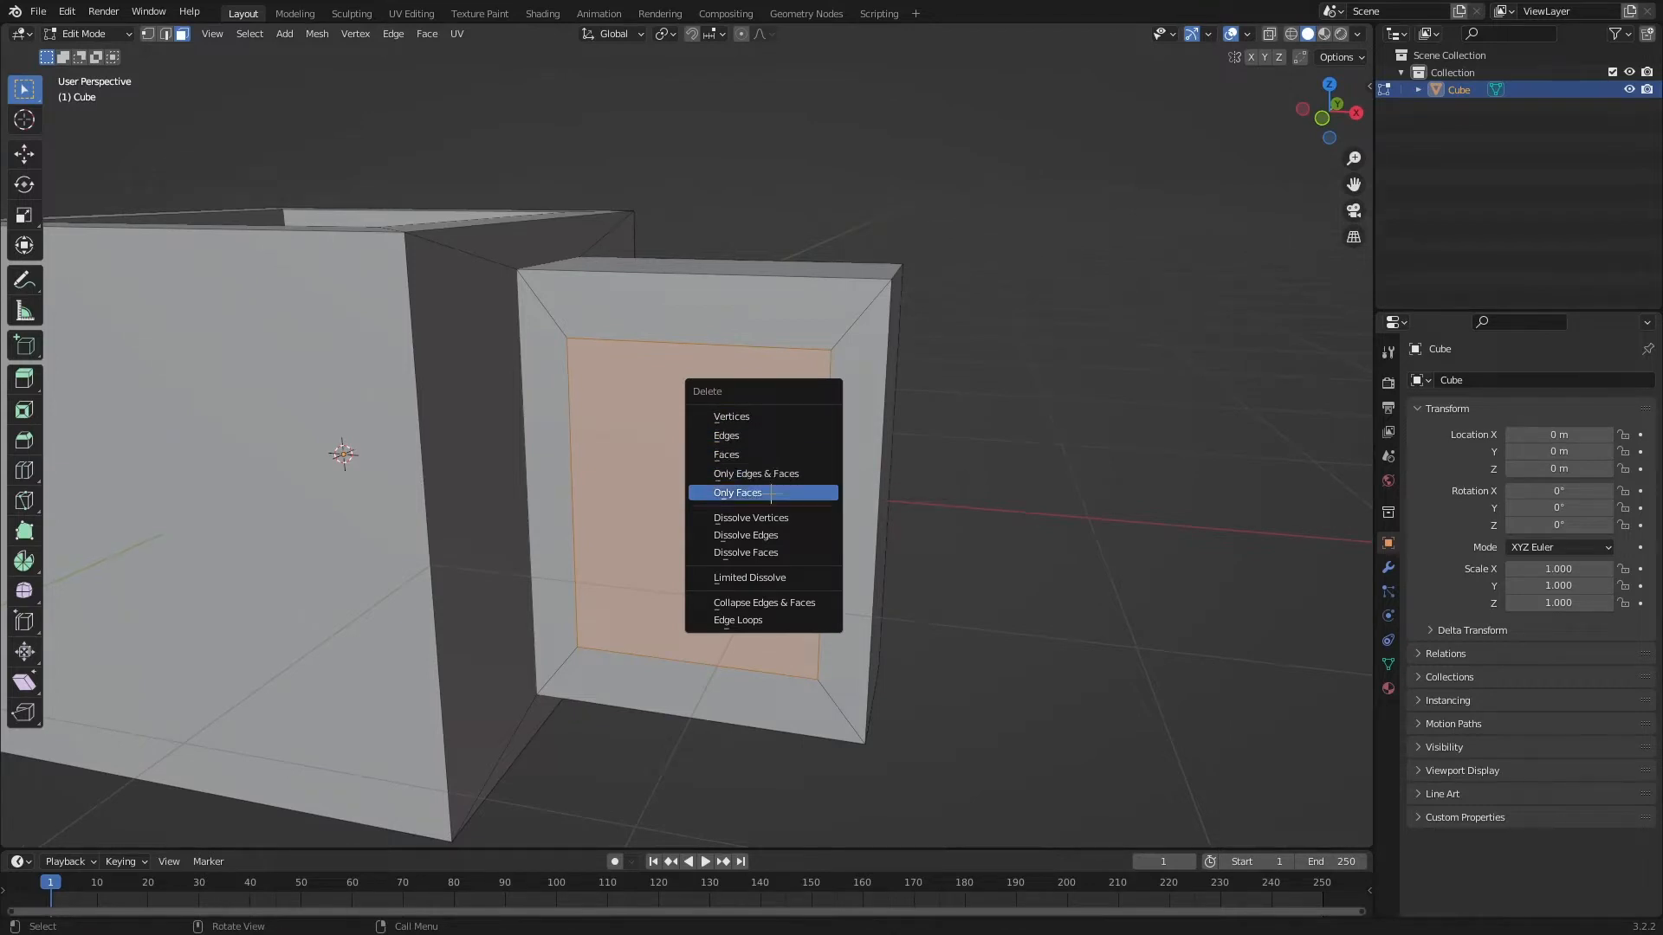
left_click(742, 493)
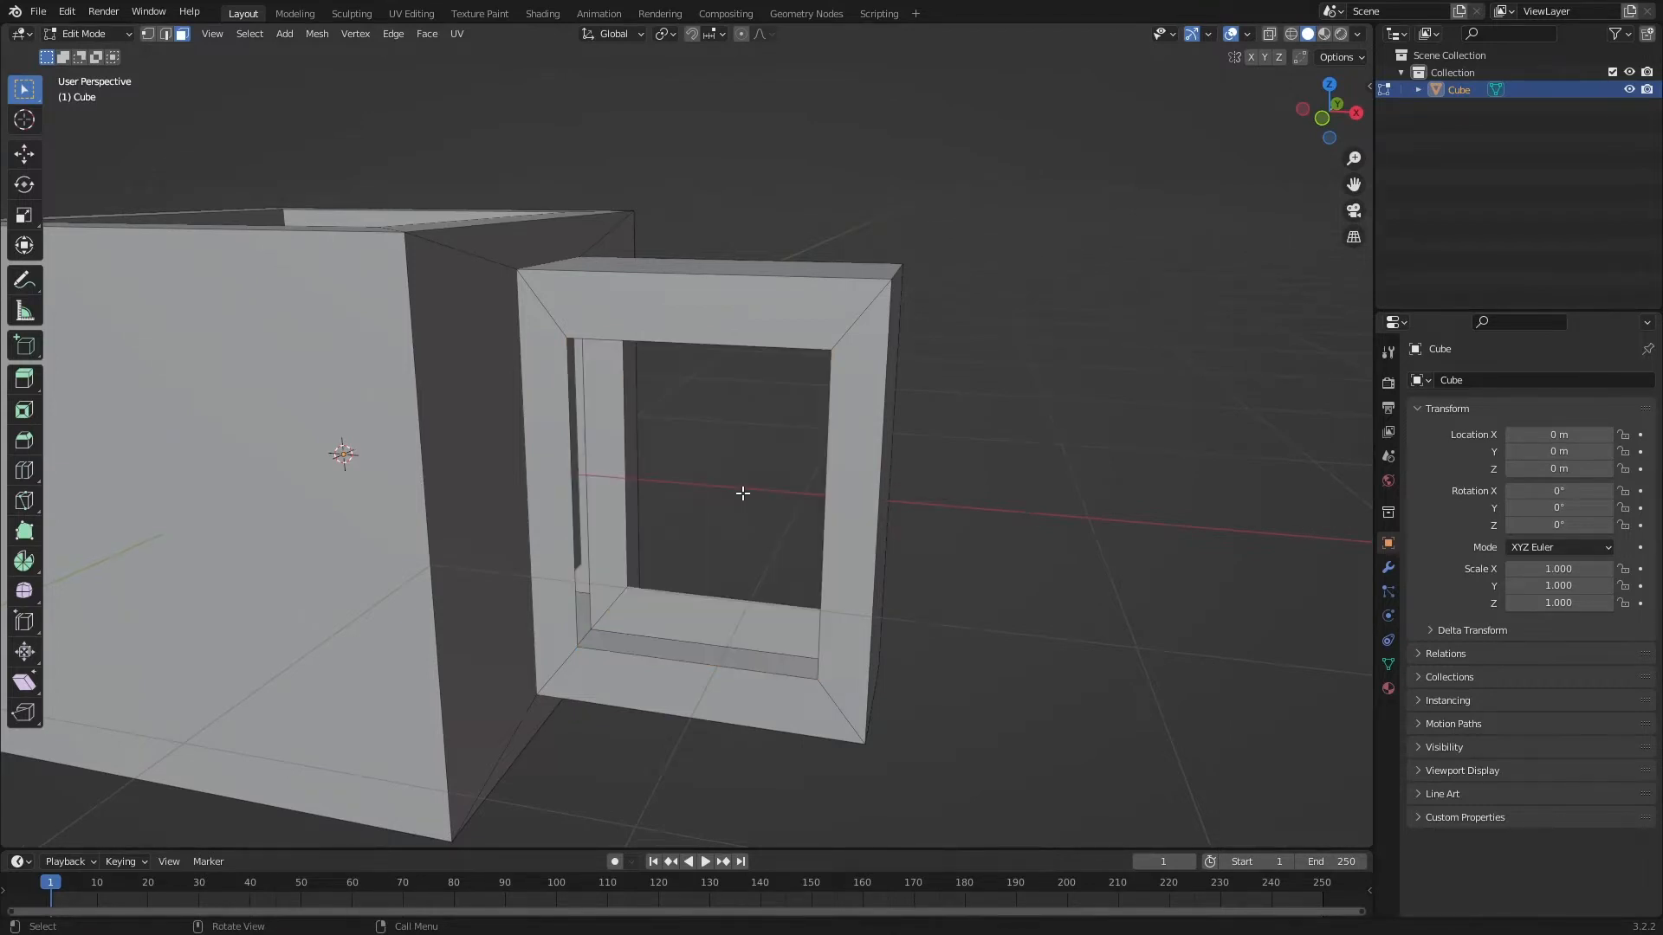
In vertex selection, connect the front and rear corners of the handle opening with an edge at the upper corner nearest the cube
middle_click_drag(752, 488, 788, 402)
scroll(786, 403, "up", 2)
scroll(785, 403, "up", 2)
middle_click_drag(579, 368, 530, 378)
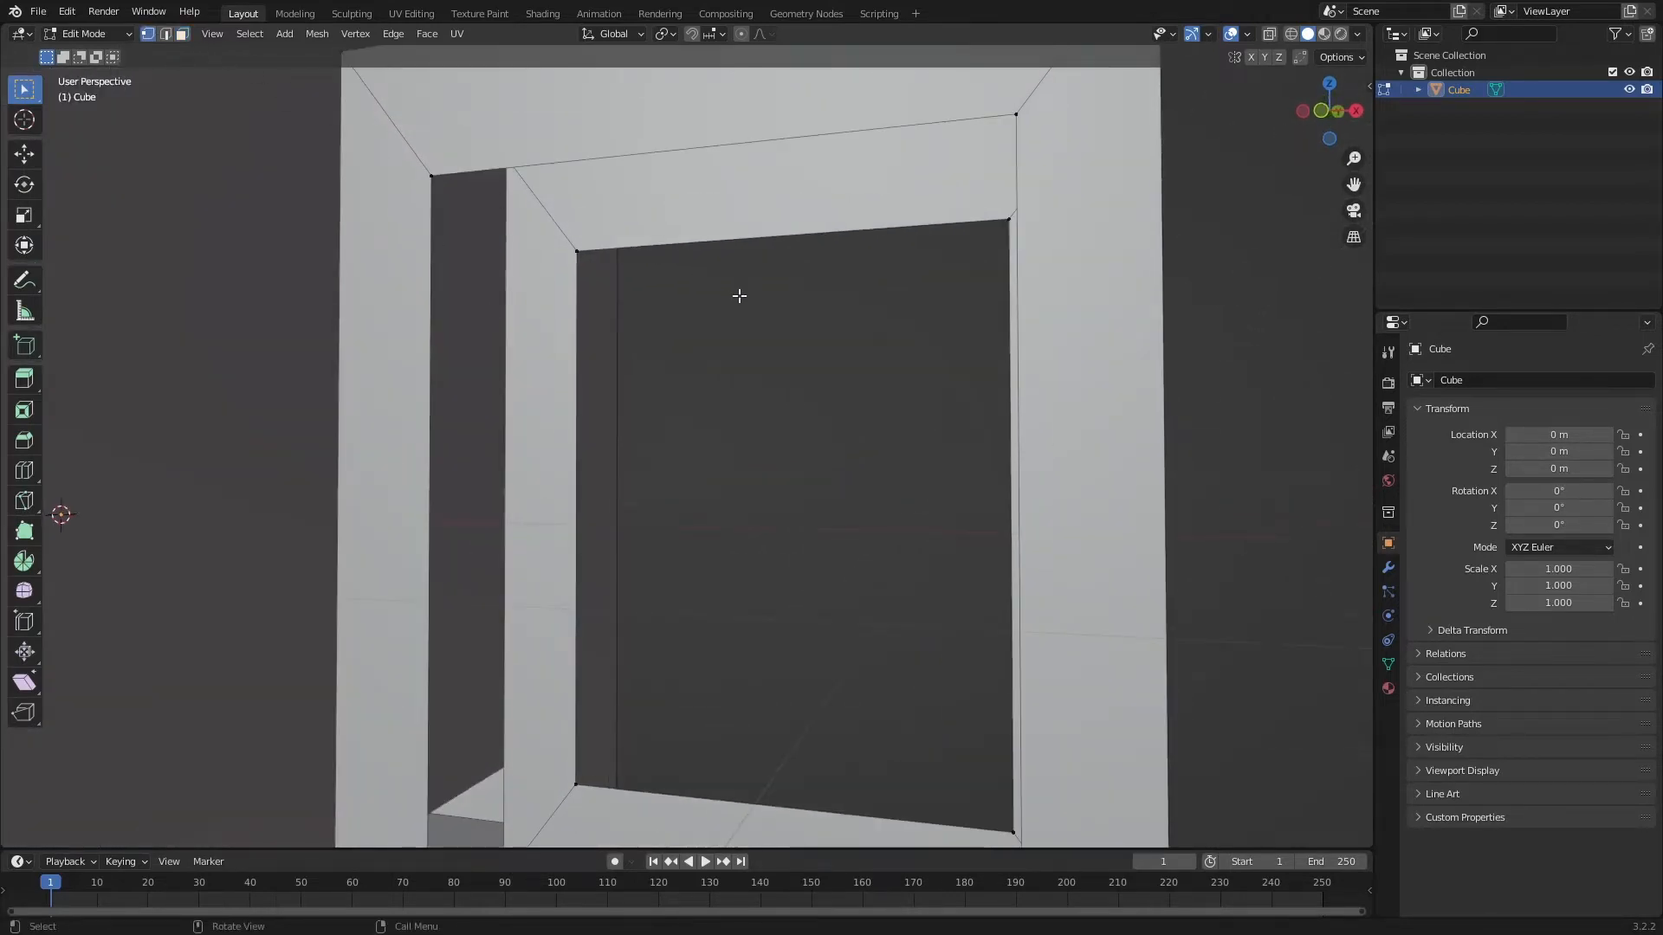
scroll(762, 334, "down", 4)
middle_click_drag(739, 296, 769, 227)
scroll(779, 274, "up", 2)
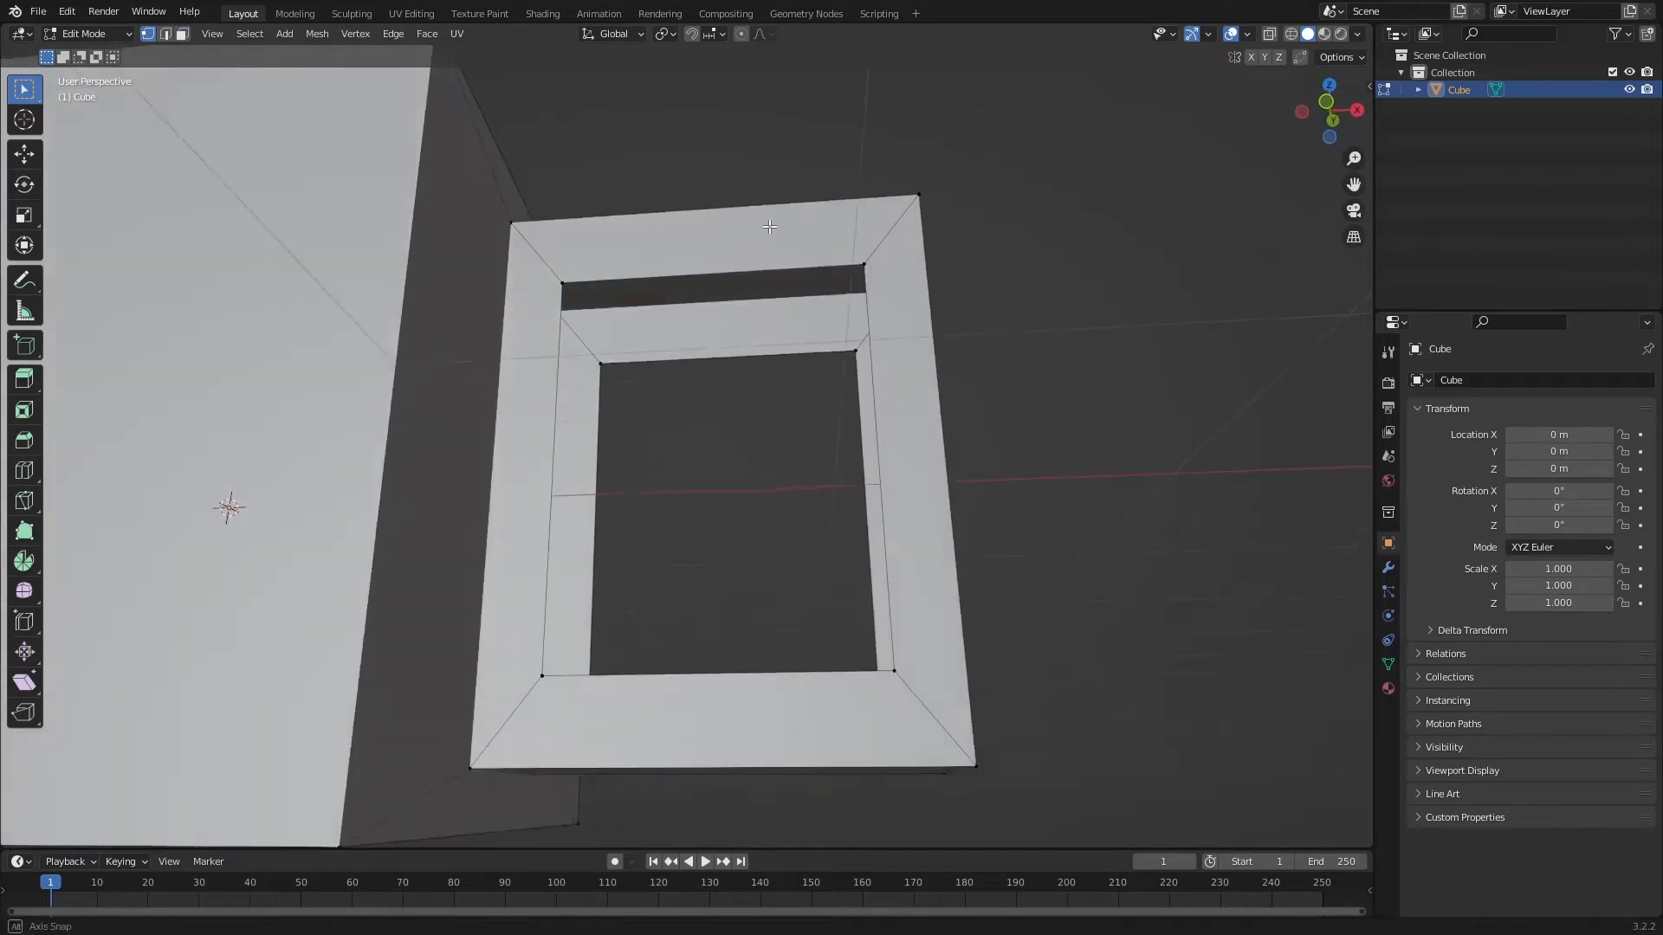
middle_click_drag(612, 351, 609, 414)
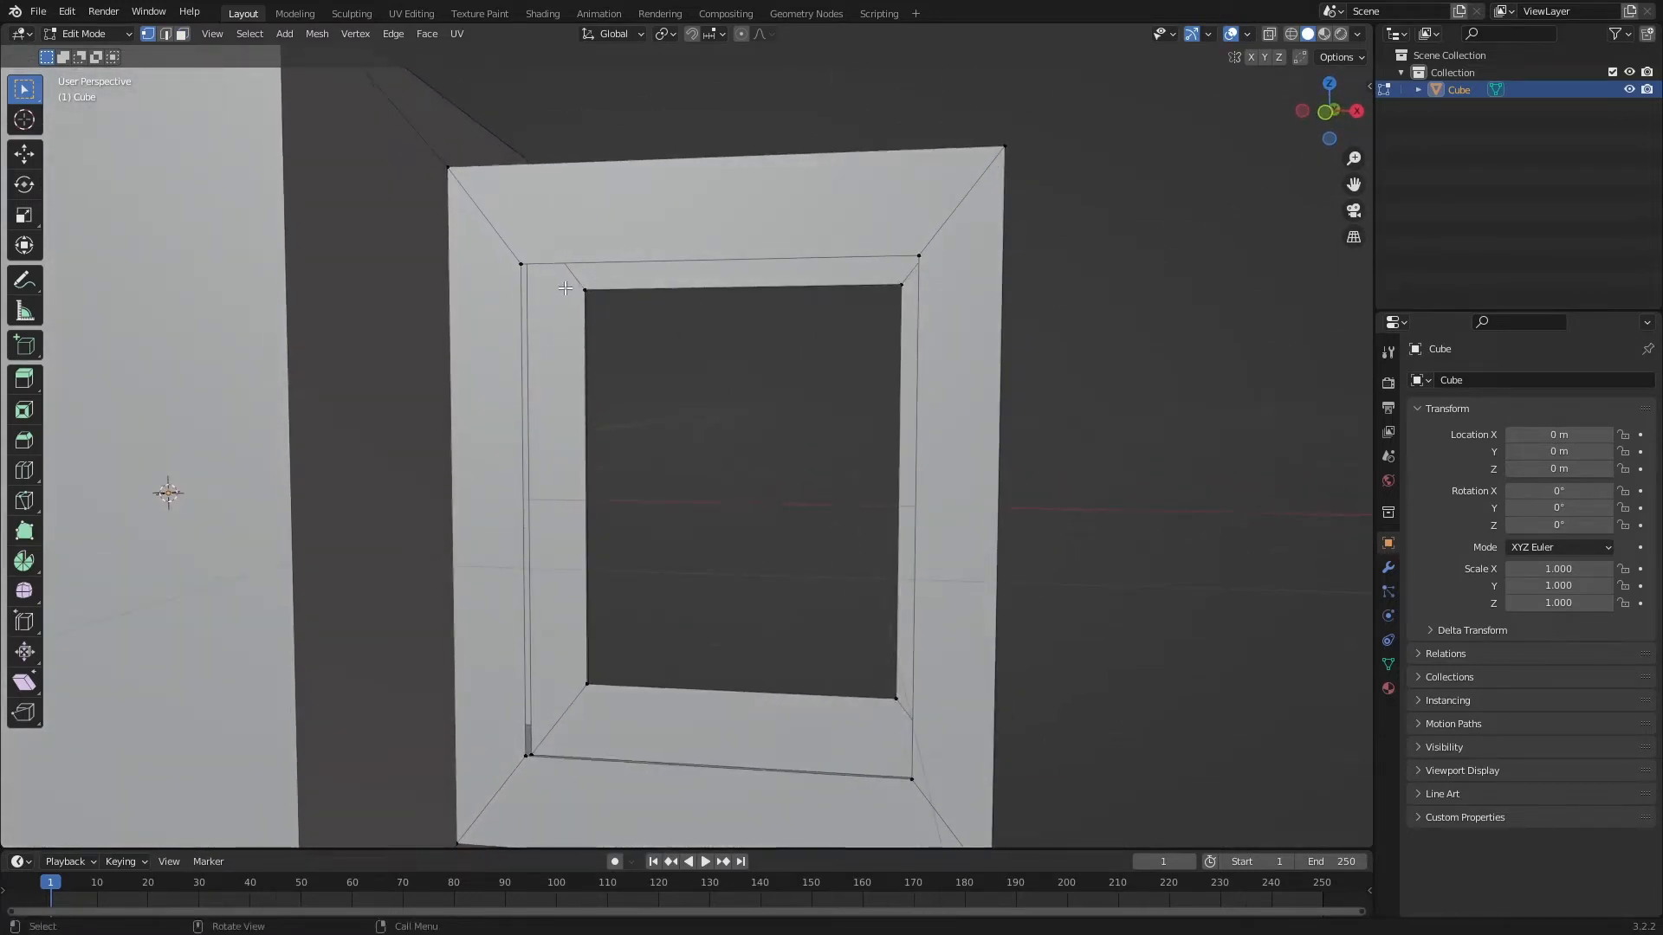
middle_click_drag(591, 290, 691, 324)
middle_click_drag(686, 221, 773, 227)
scroll(919, 291, "up", 2)
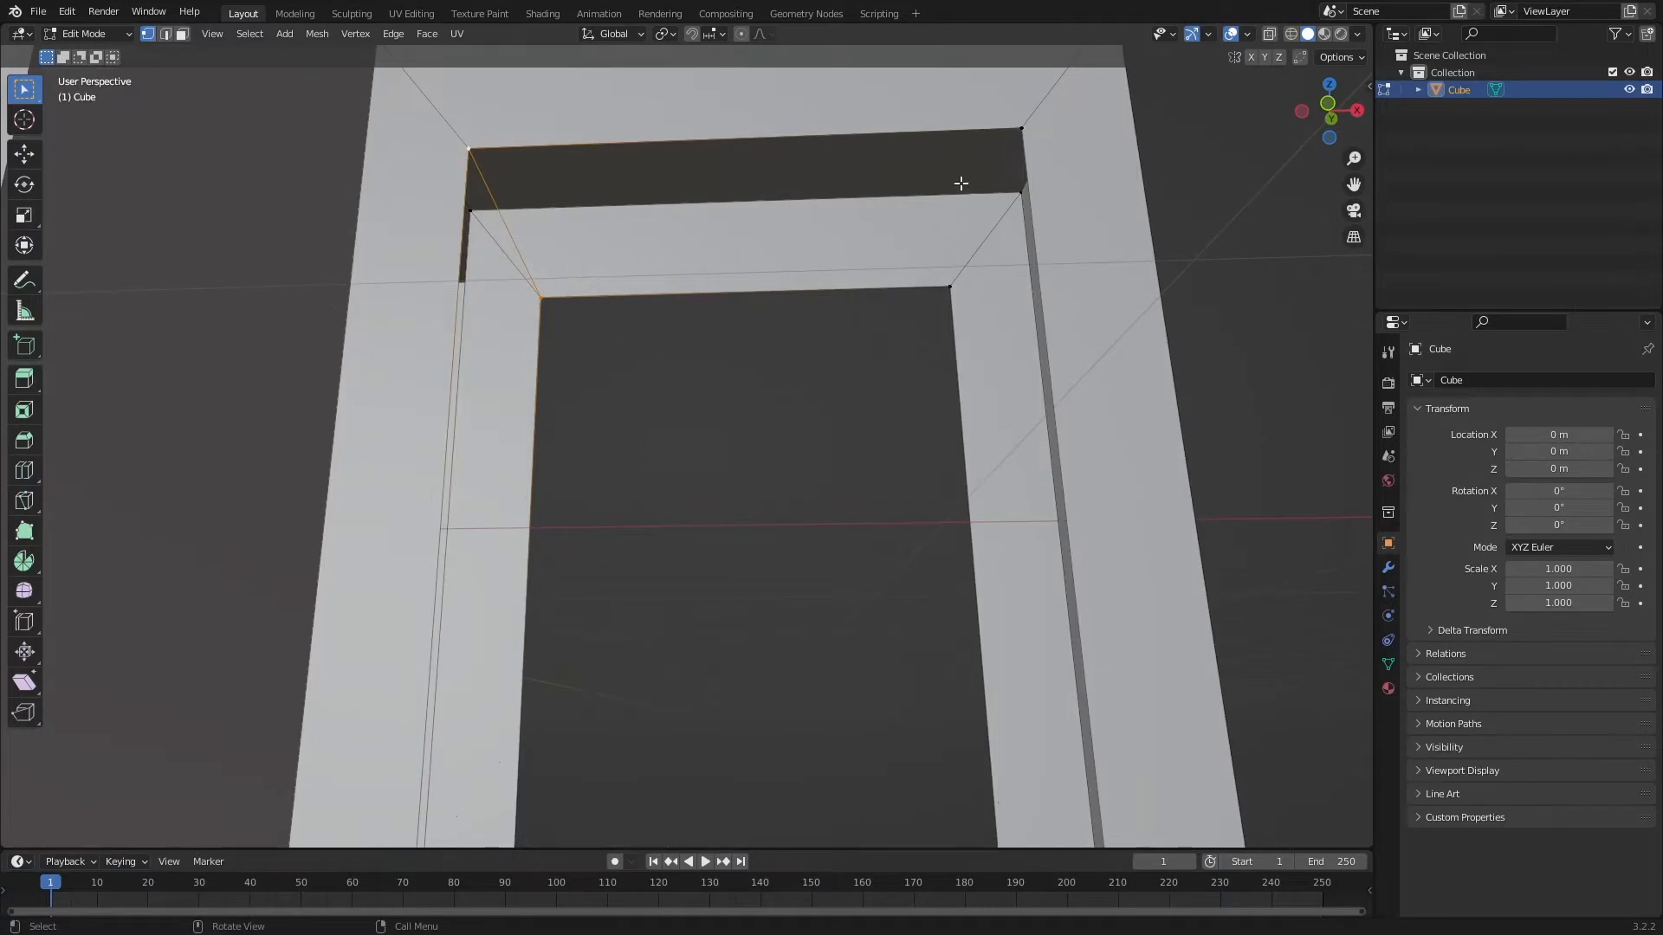
Connect the front and rear vertices at the opening's upper outer corner with an edge
left_click(950, 277)
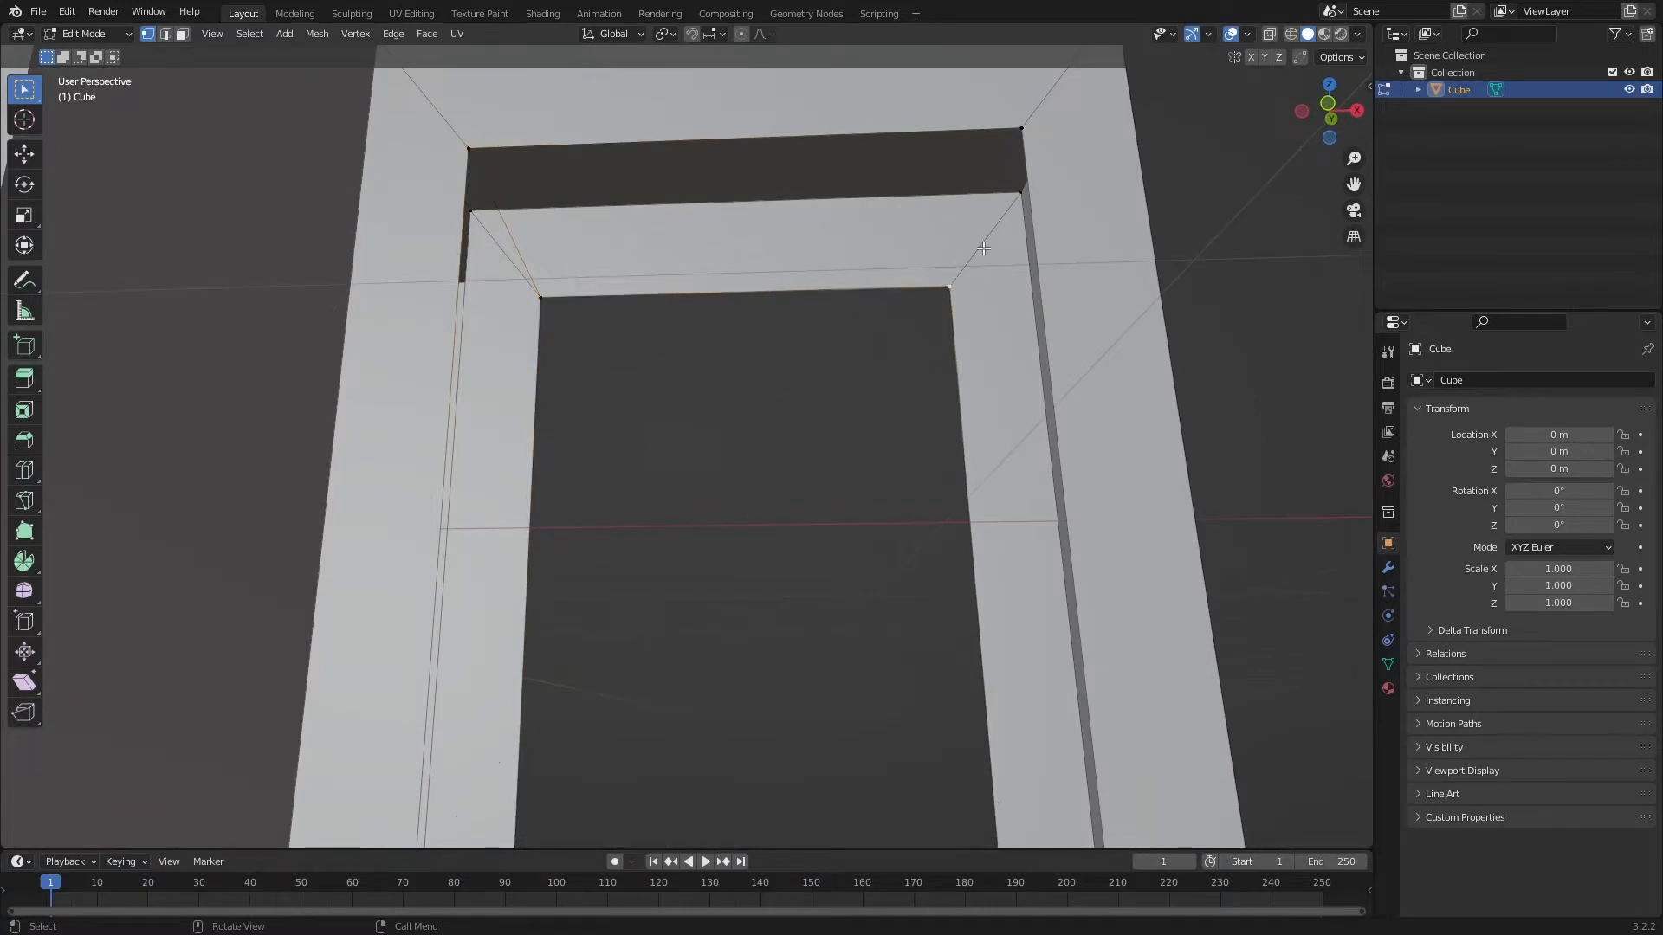
left_click(1021, 129, "shift")
middle_click_drag(1025, 182, 1016, 302)
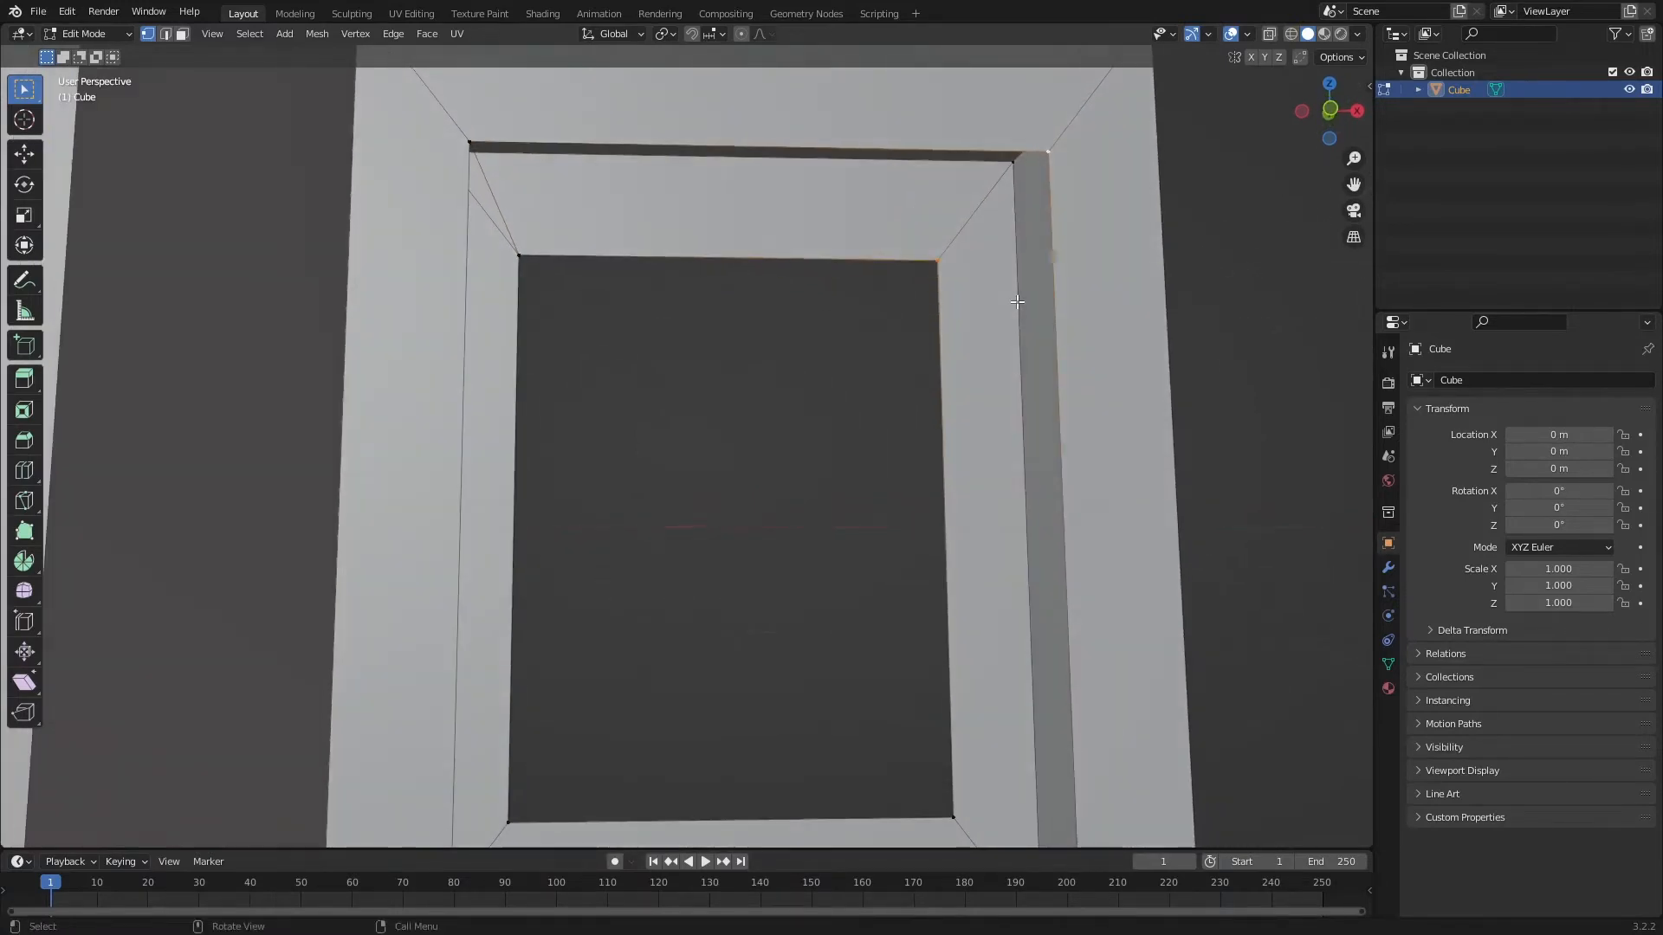
scroll(193, 490, "down", 6)
middle_click_drag(193, 490, 676, 601)
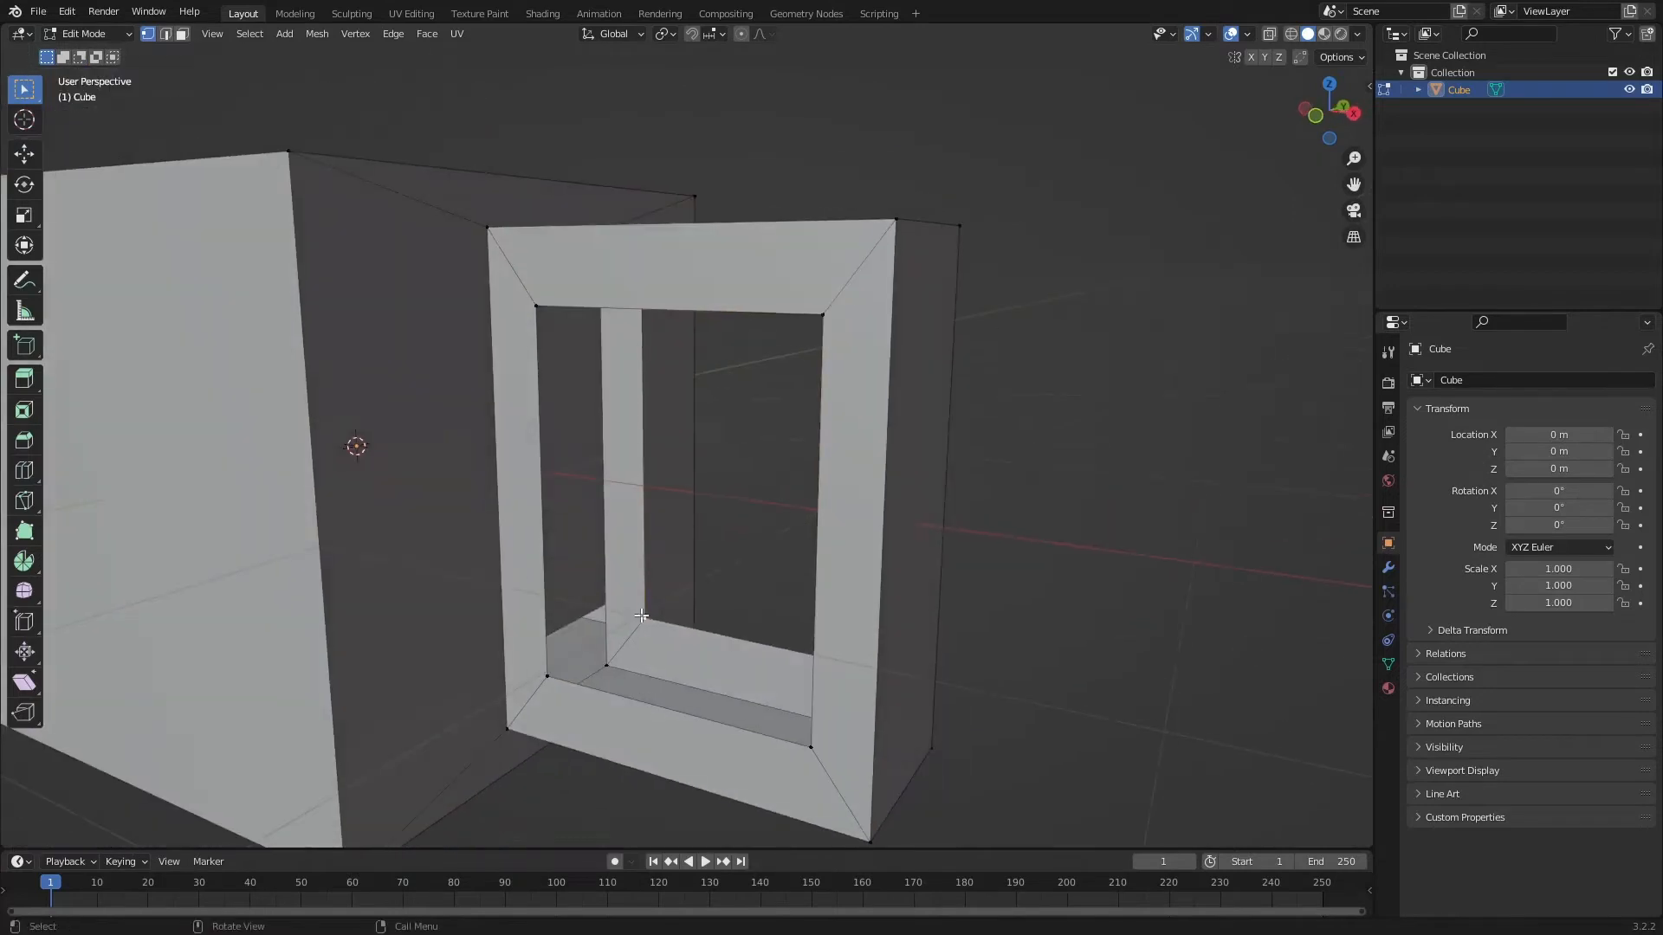
Connect the front and rear vertices with edges at the lower corners of the handle opening
left_click(546, 674, "alt")
middle_click_drag(546, 675, 761, 355)
left_click(883, 710, "shift")
key("f")
left_click(805, 580)
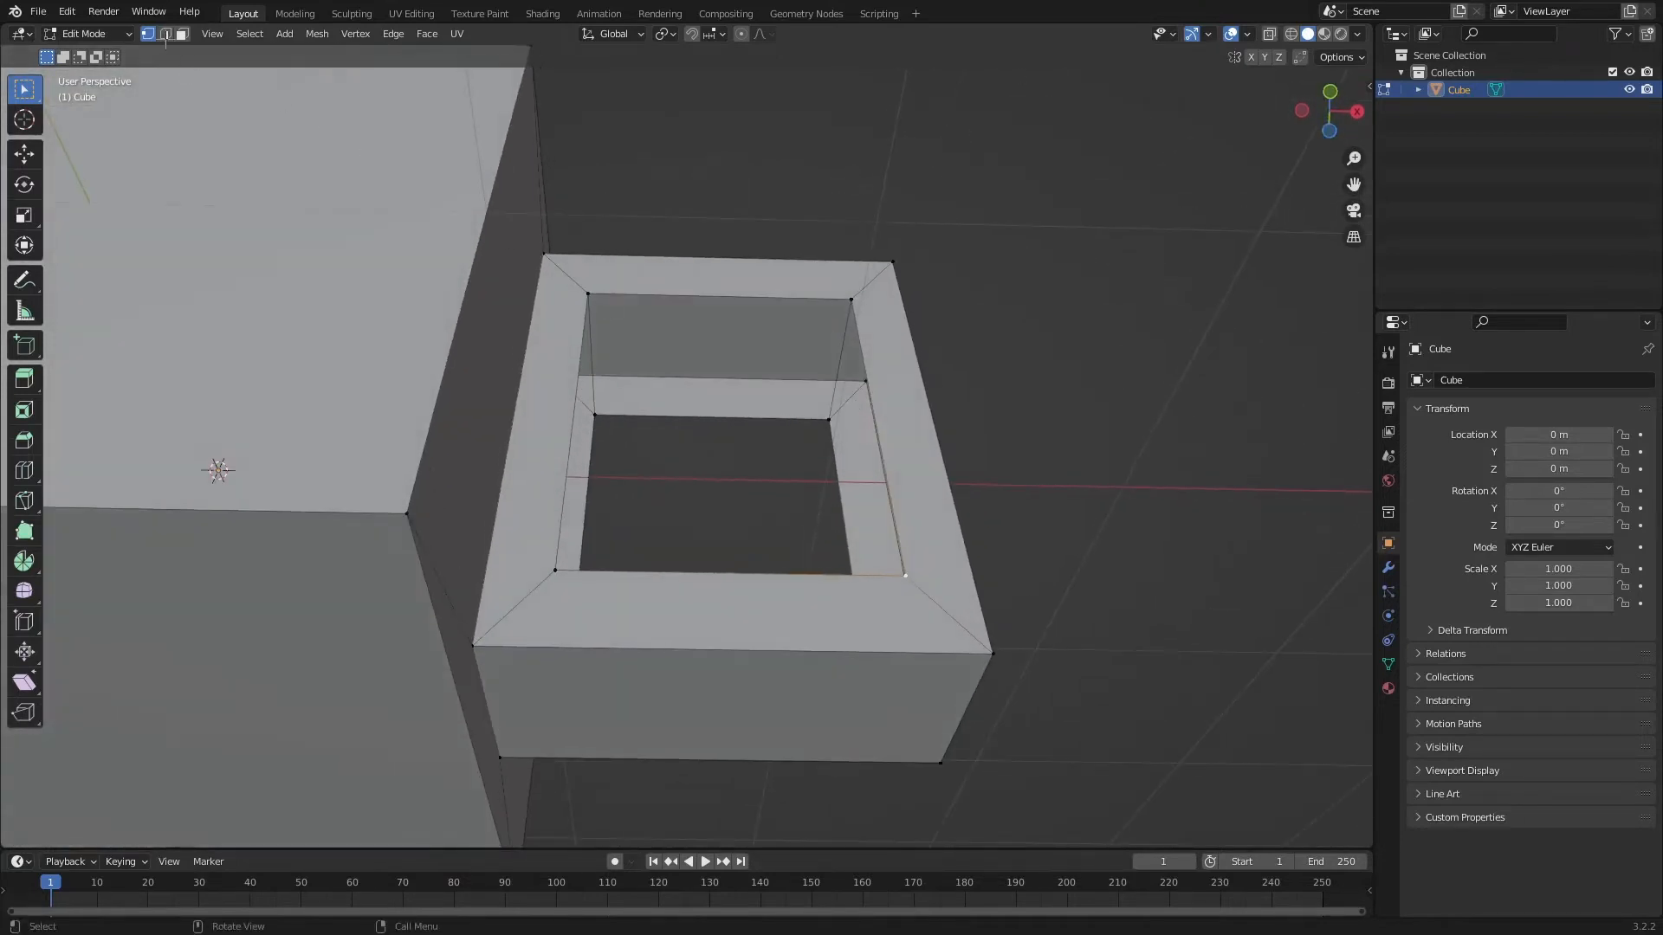
Switch to edge selection and fill the upper inner side of the handle opening with a face from its four bordering edges
left_click(166, 35)
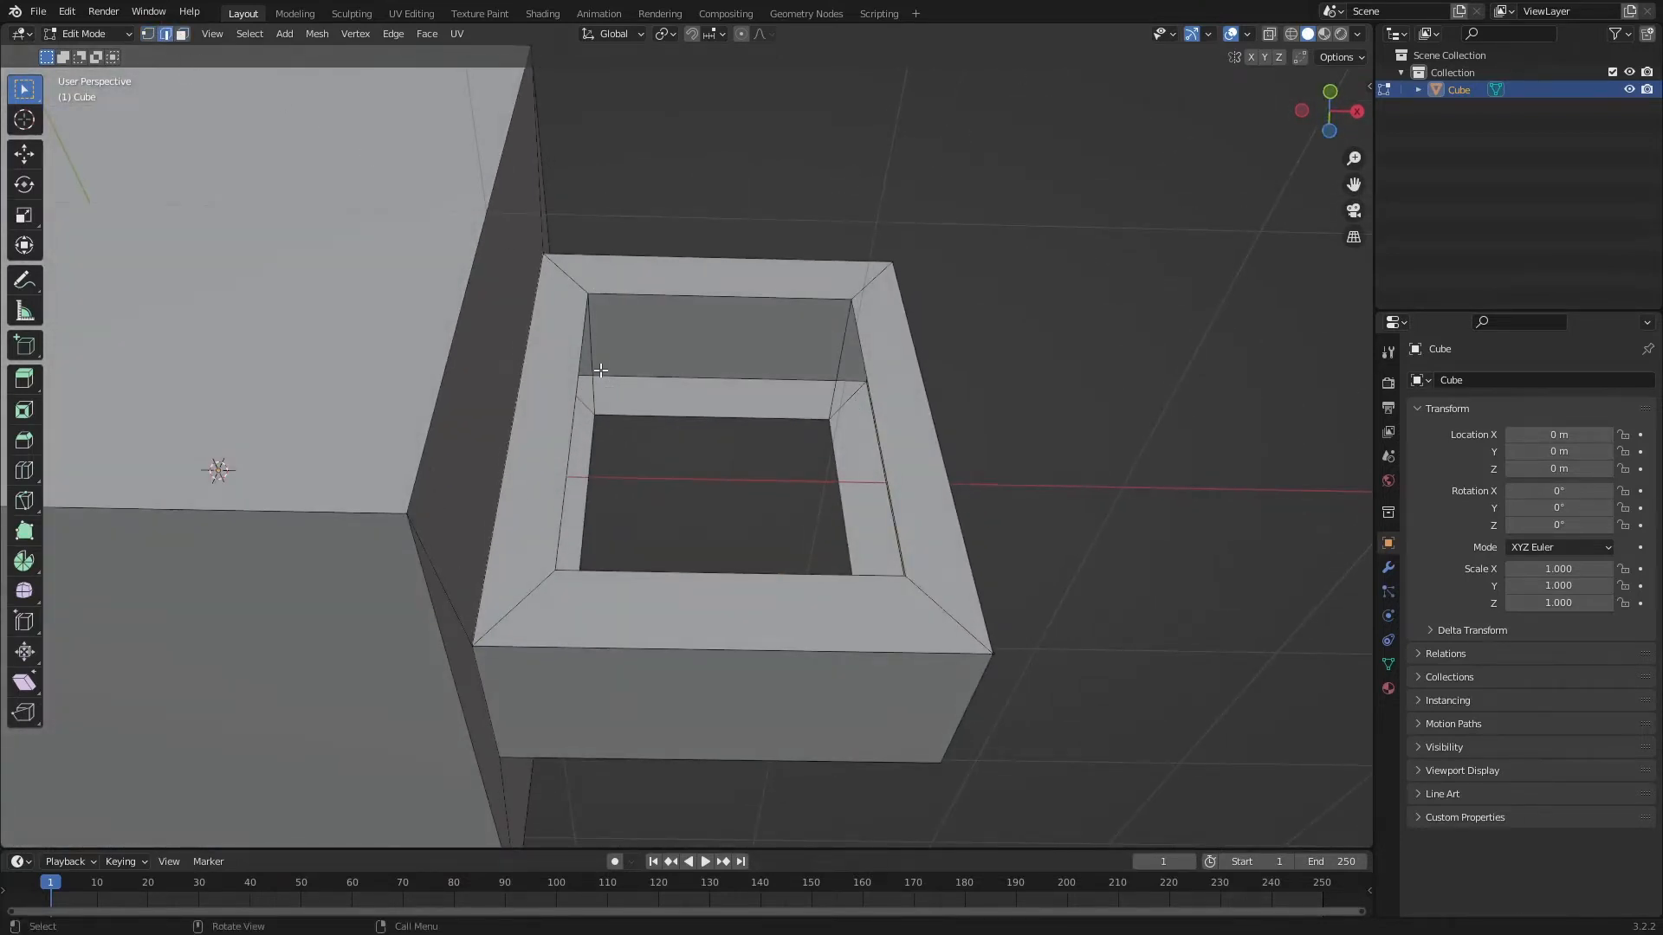
left_click(682, 296, "shift")
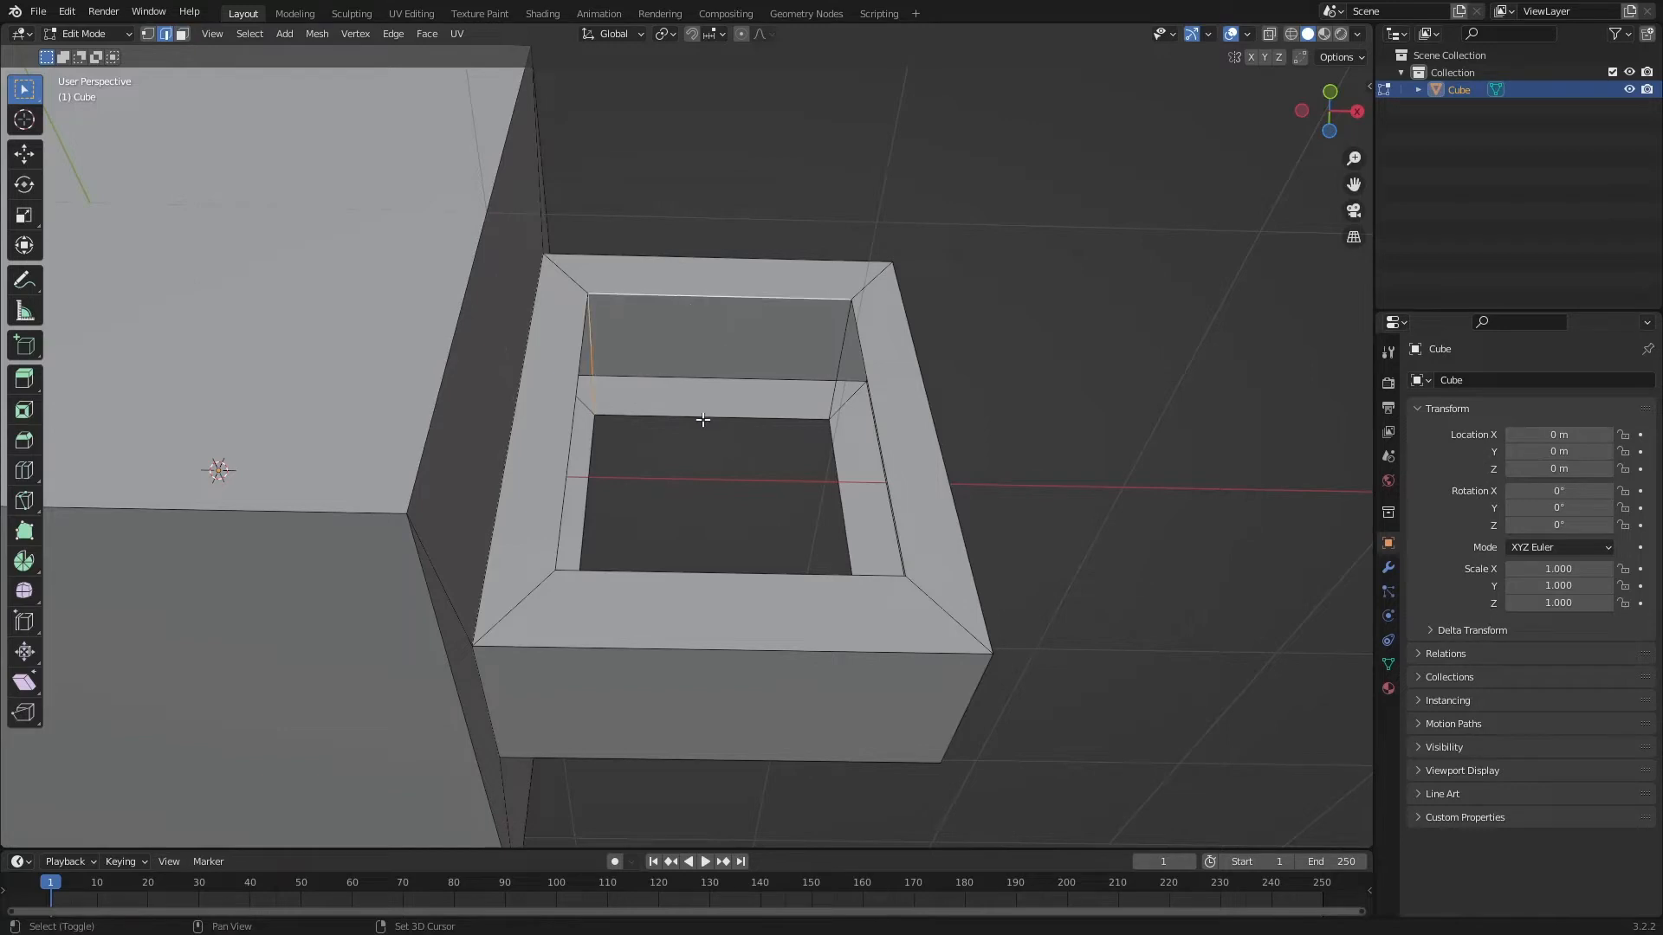
left_click(703, 420, "shift")
left_click(827, 382, "shift")
scroll(827, 382, "up", 4)
middle_click_drag(827, 382, 805, 416)
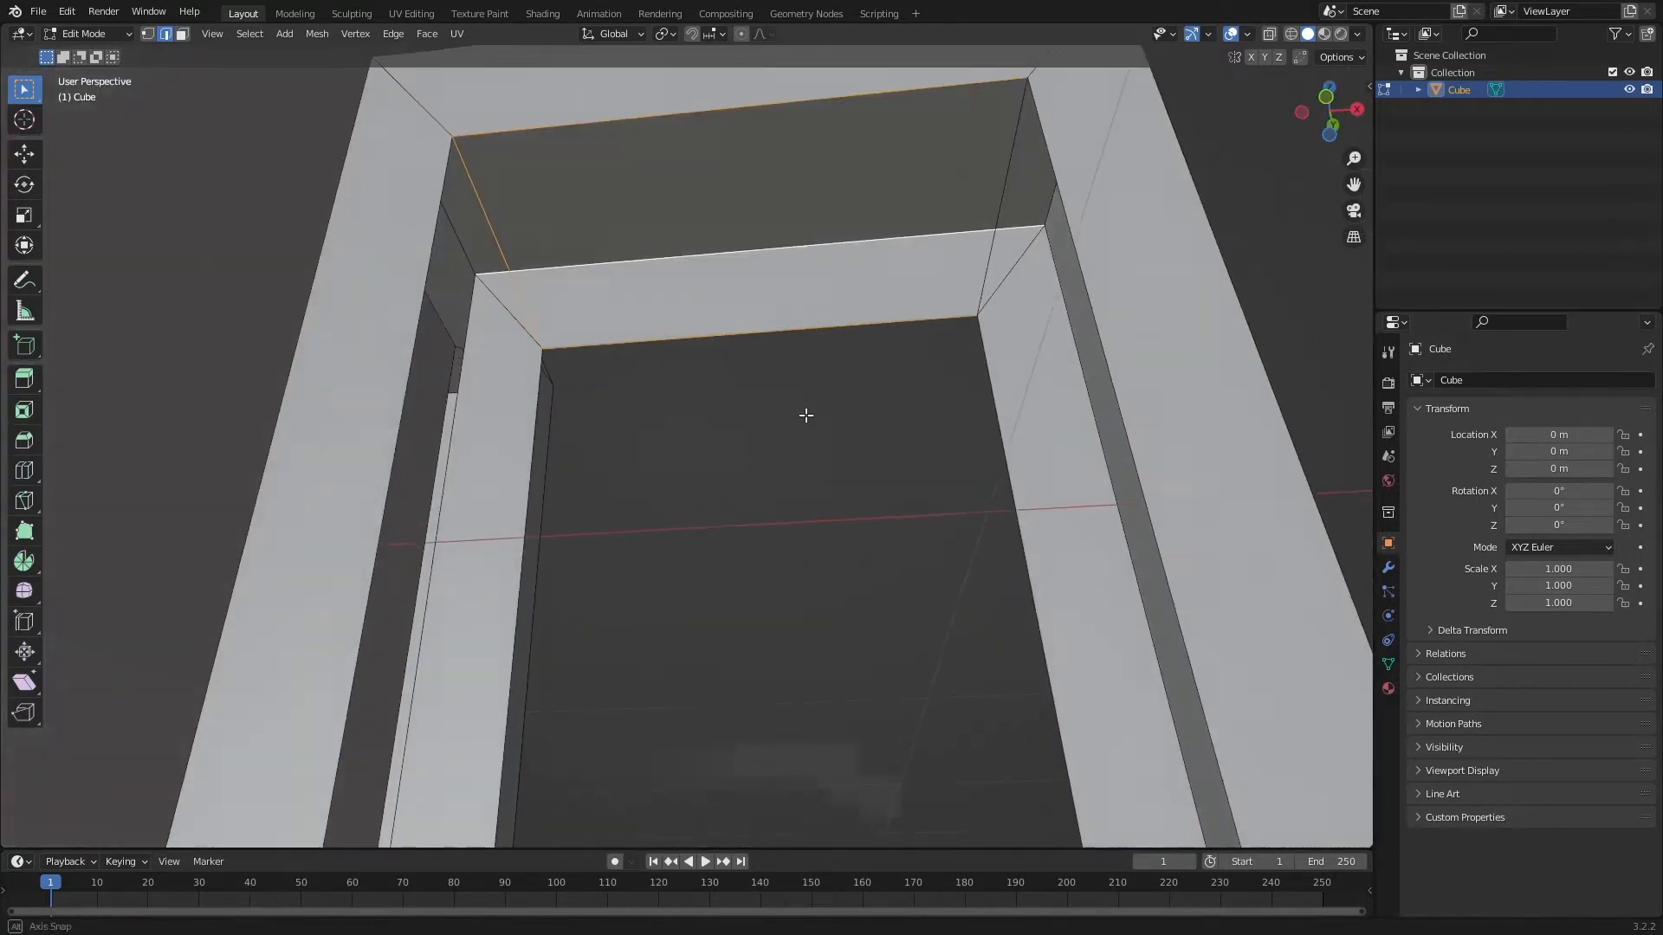
left_click(526, 301)
left_click(683, 340, "shift")
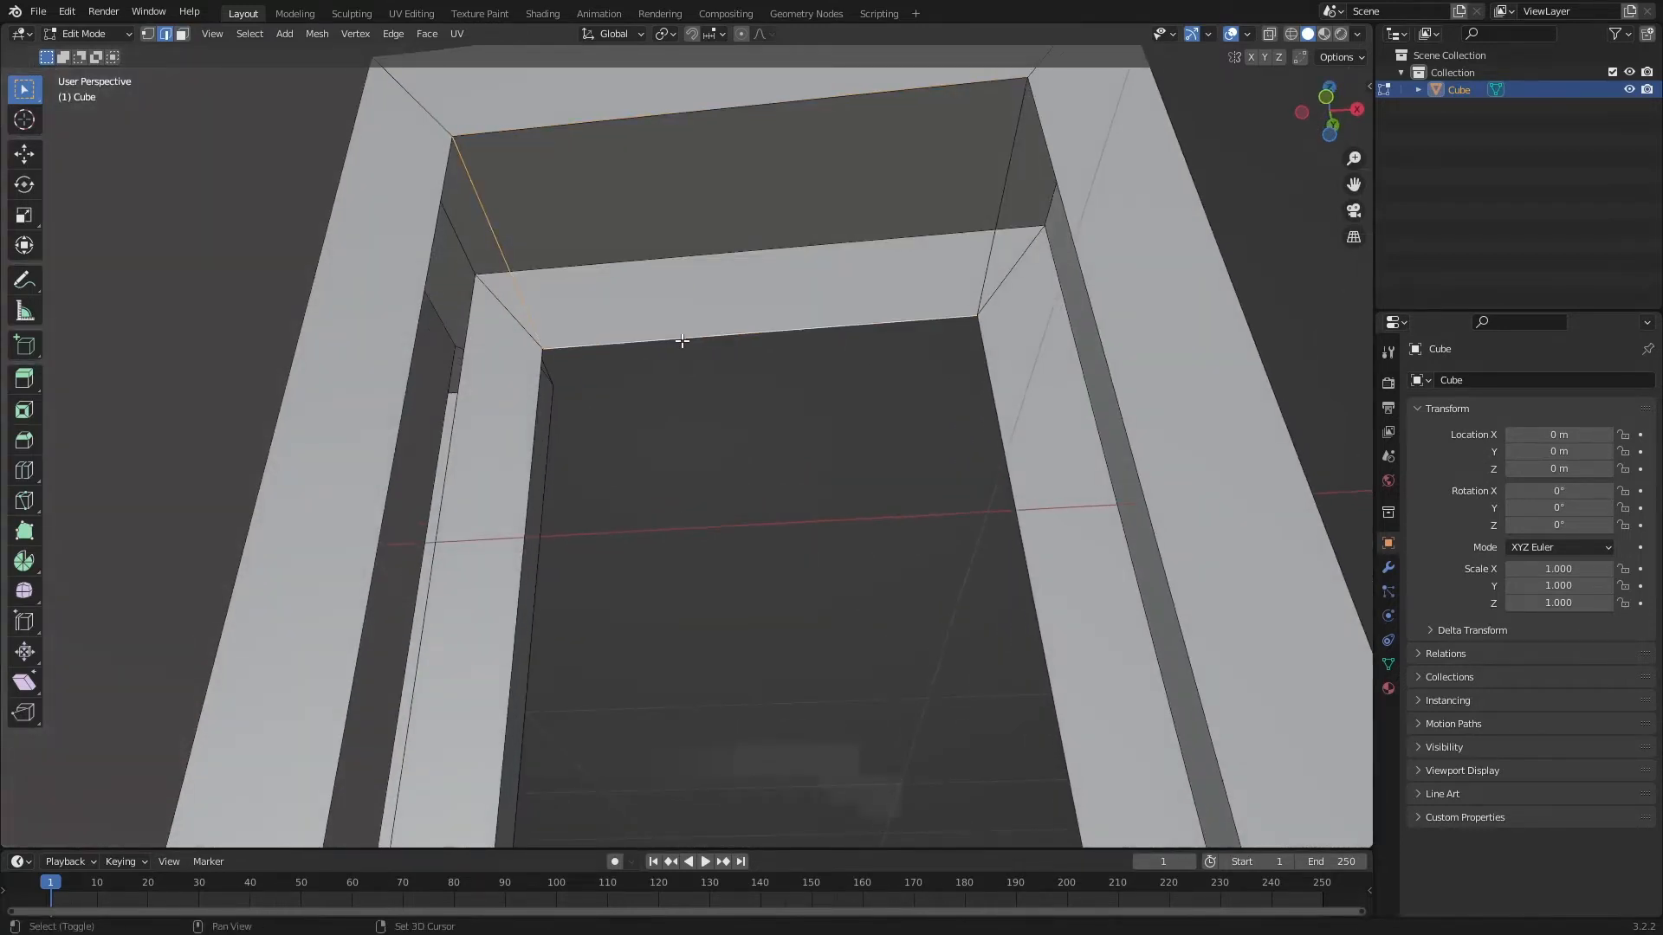
left_click(992, 277, "shift")
middle_click_drag(664, 119, 856, 245)
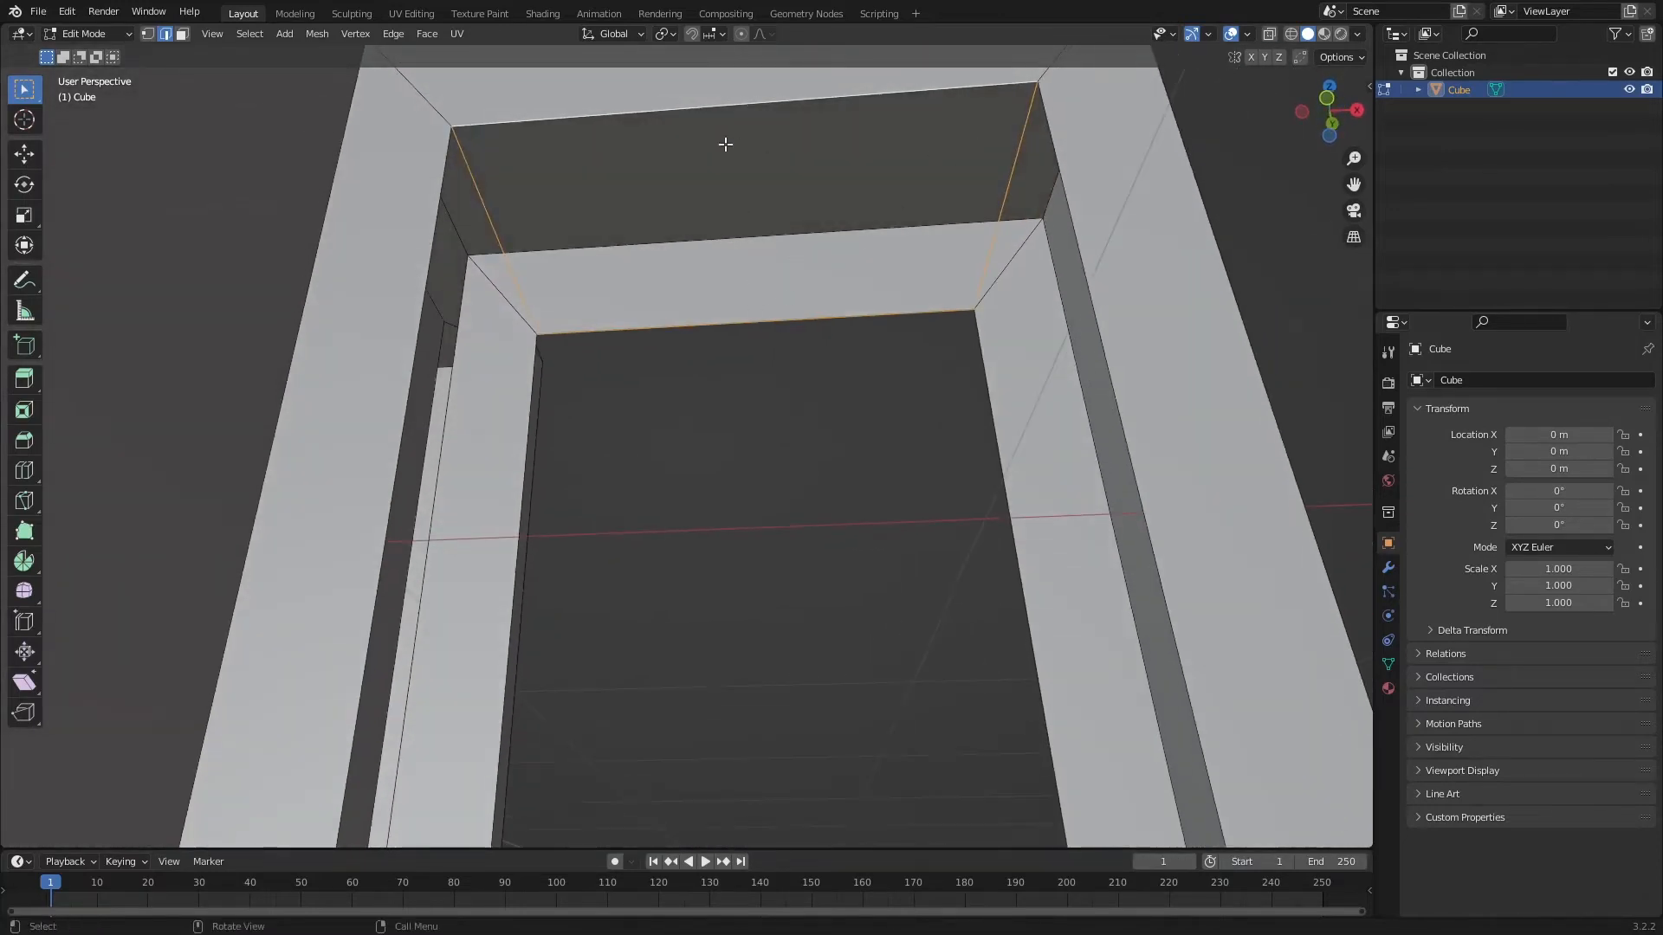
key("f")
Fill the lower inner side of the handle opening with a face from its four bordering edges
middle_click_drag(791, 338, 685, 417)
left_click(553, 288)
middle_click_drag(552, 288, 669, 615)
left_click(564, 450, "shift")
left_click(669, 616)
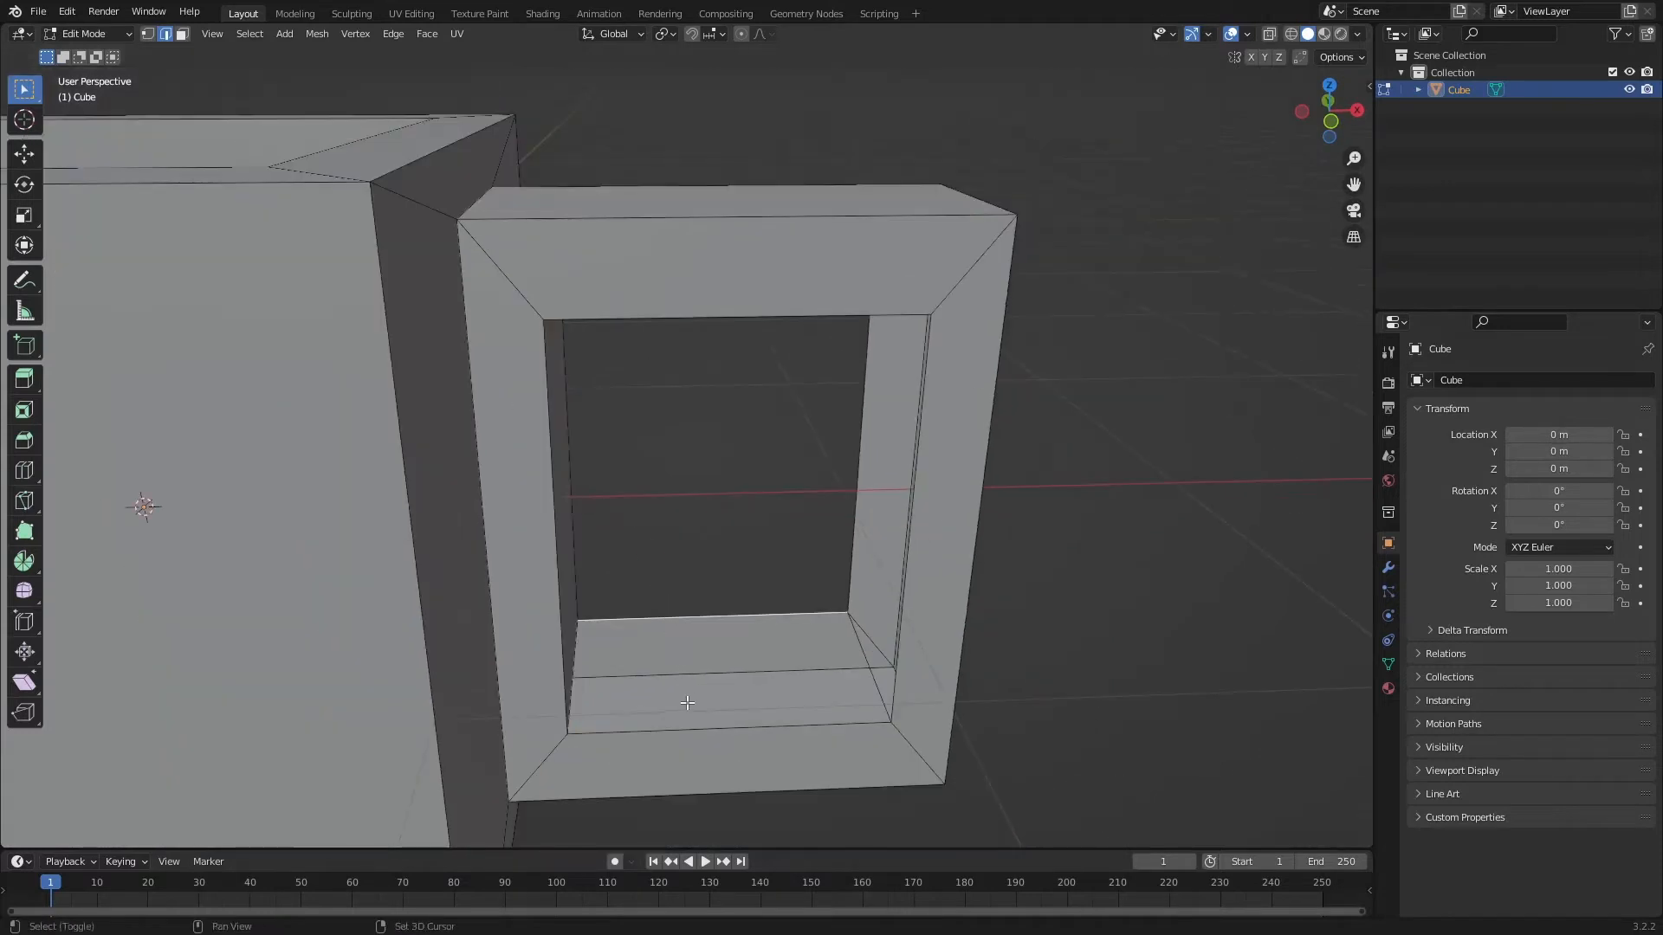
left_click(689, 727, "shift")
left_click(572, 660, "shift")
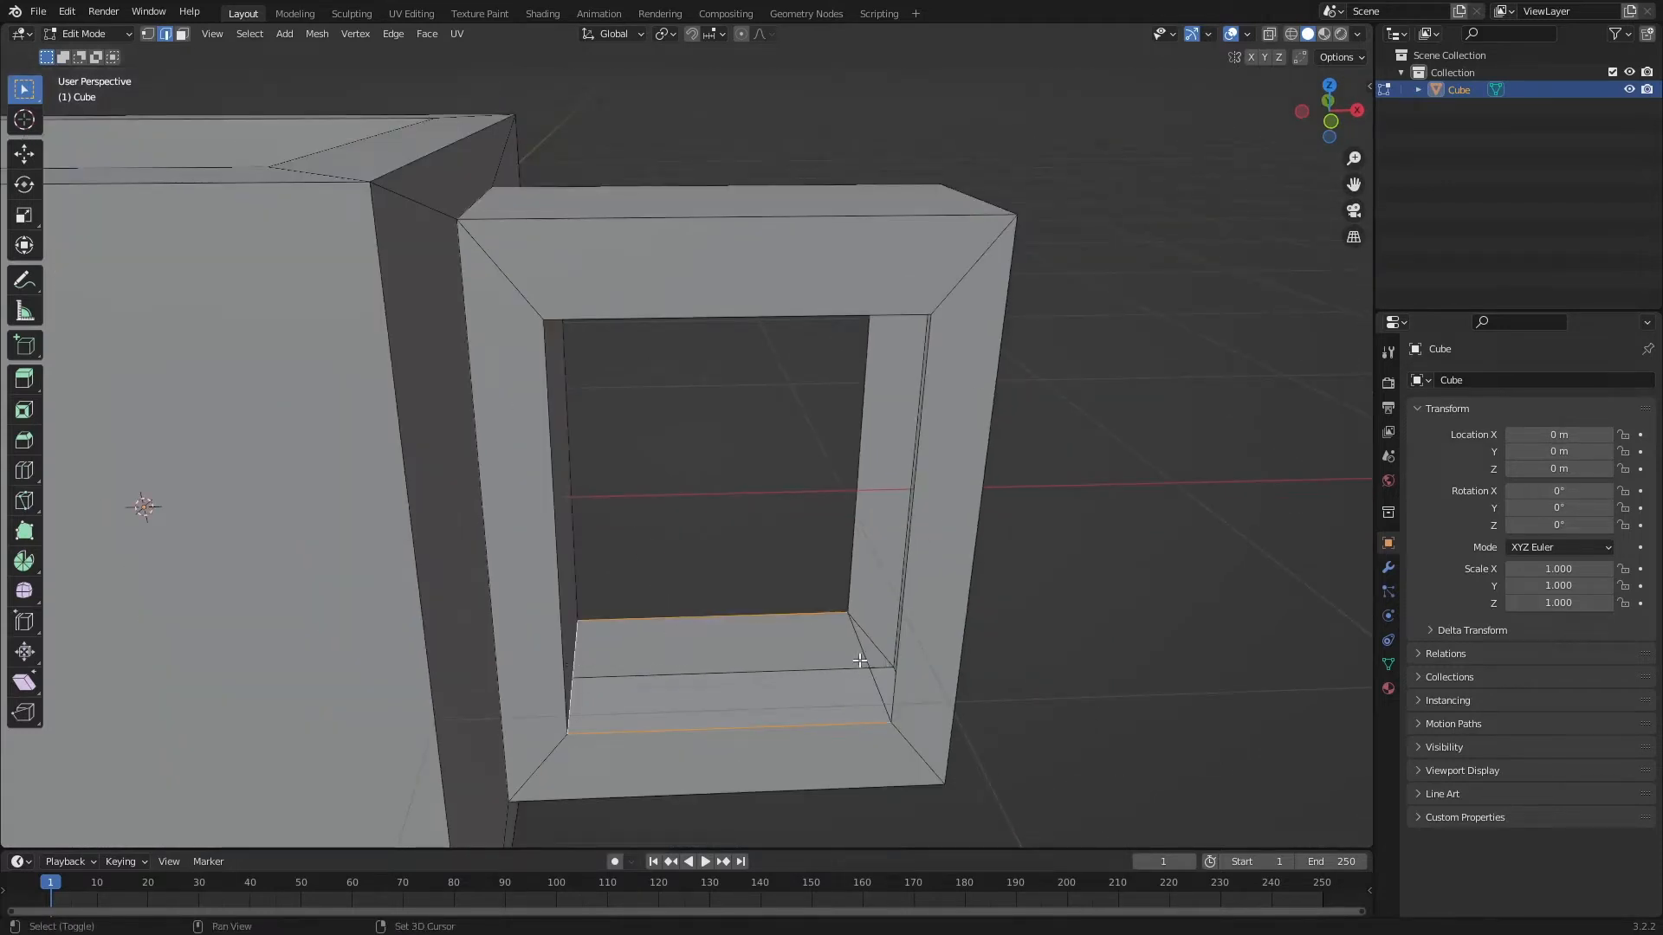
left_click(876, 683, "shift")
middle_click_drag(876, 682, 836, 551)
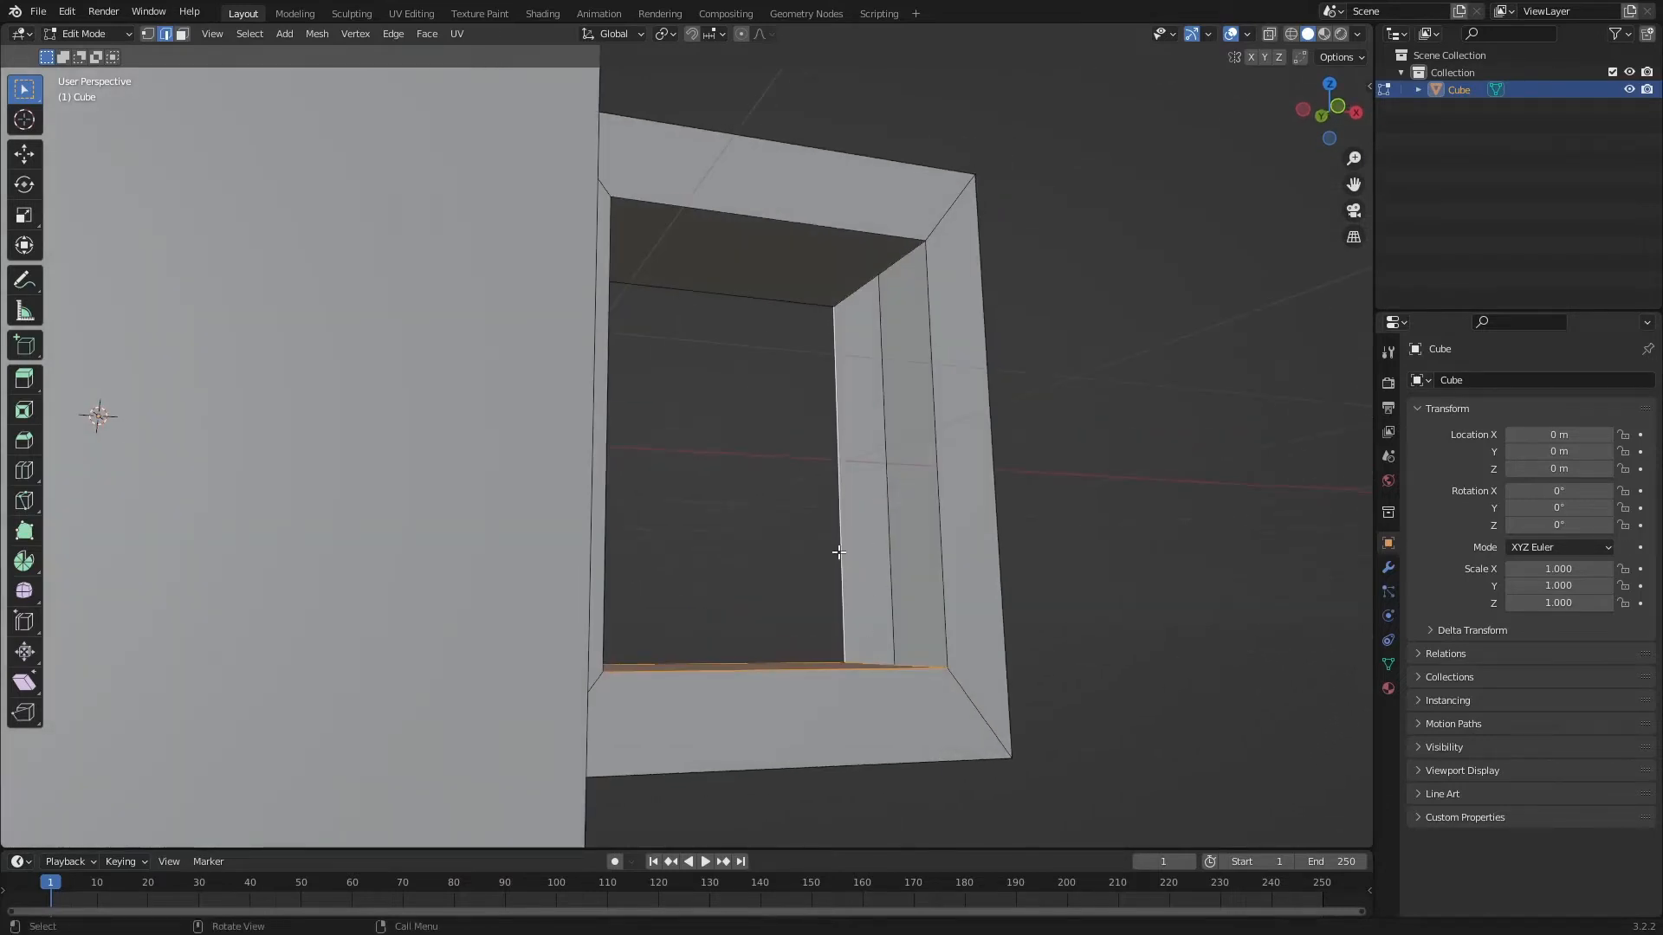
Fill the opening's inner side farthest from the cube with a face from its four bordering edges
left_click(852, 295, "shift")
left_click(927, 327, "shift")
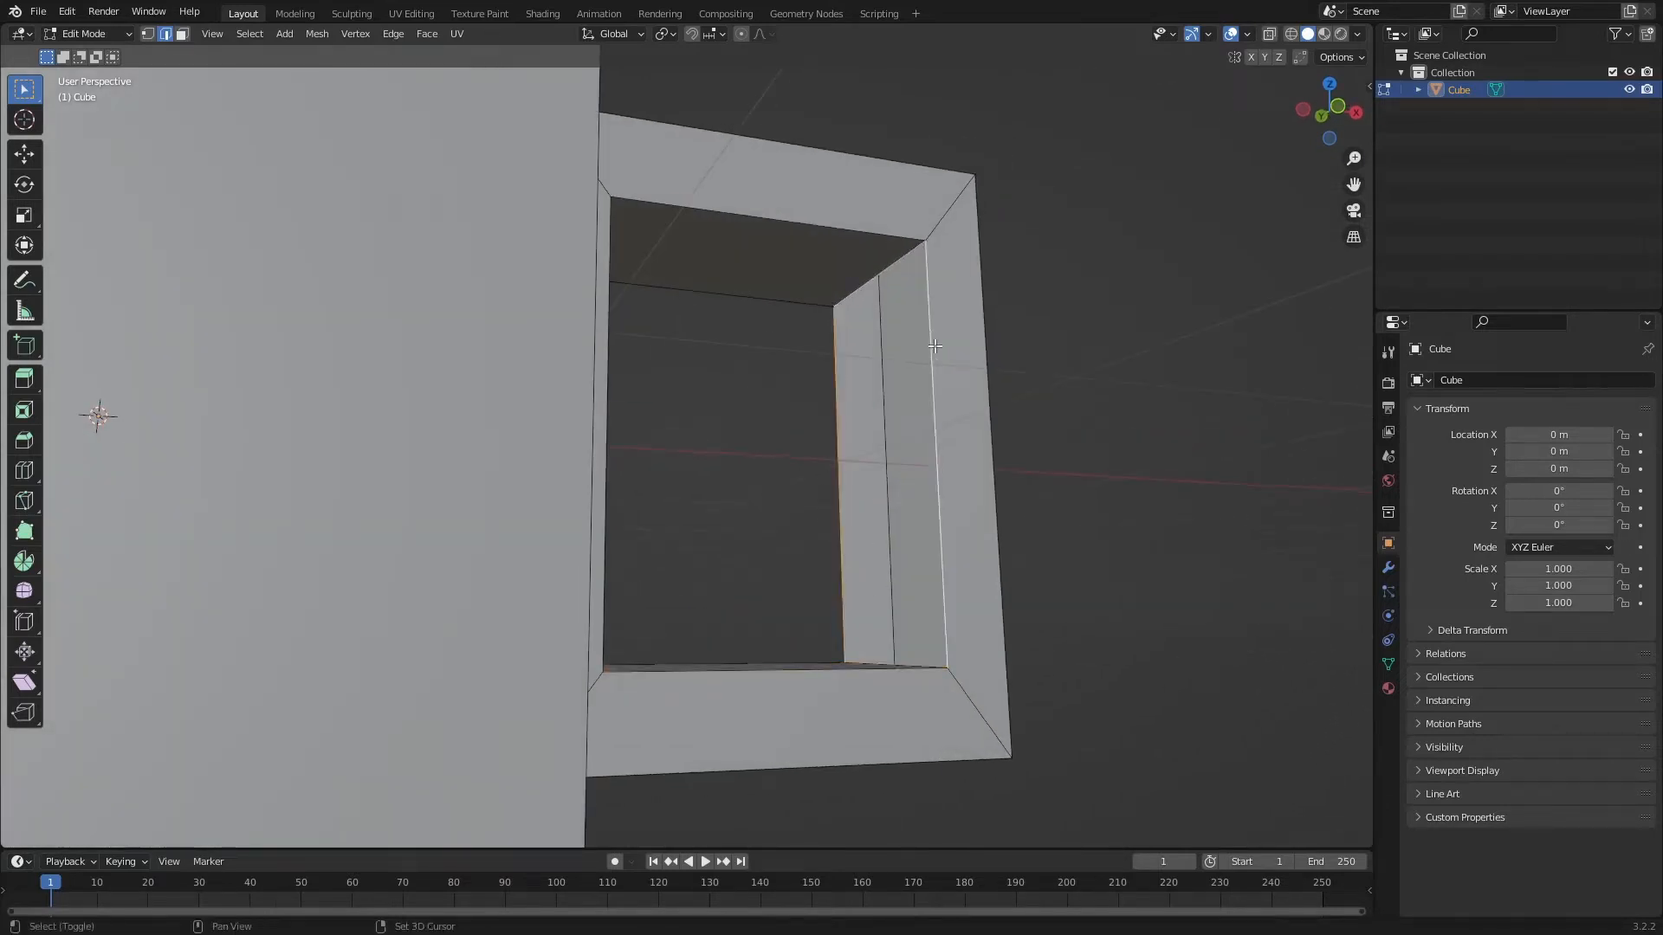
middle_click_drag(918, 416, 932, 549)
left_click(873, 525, "shift")
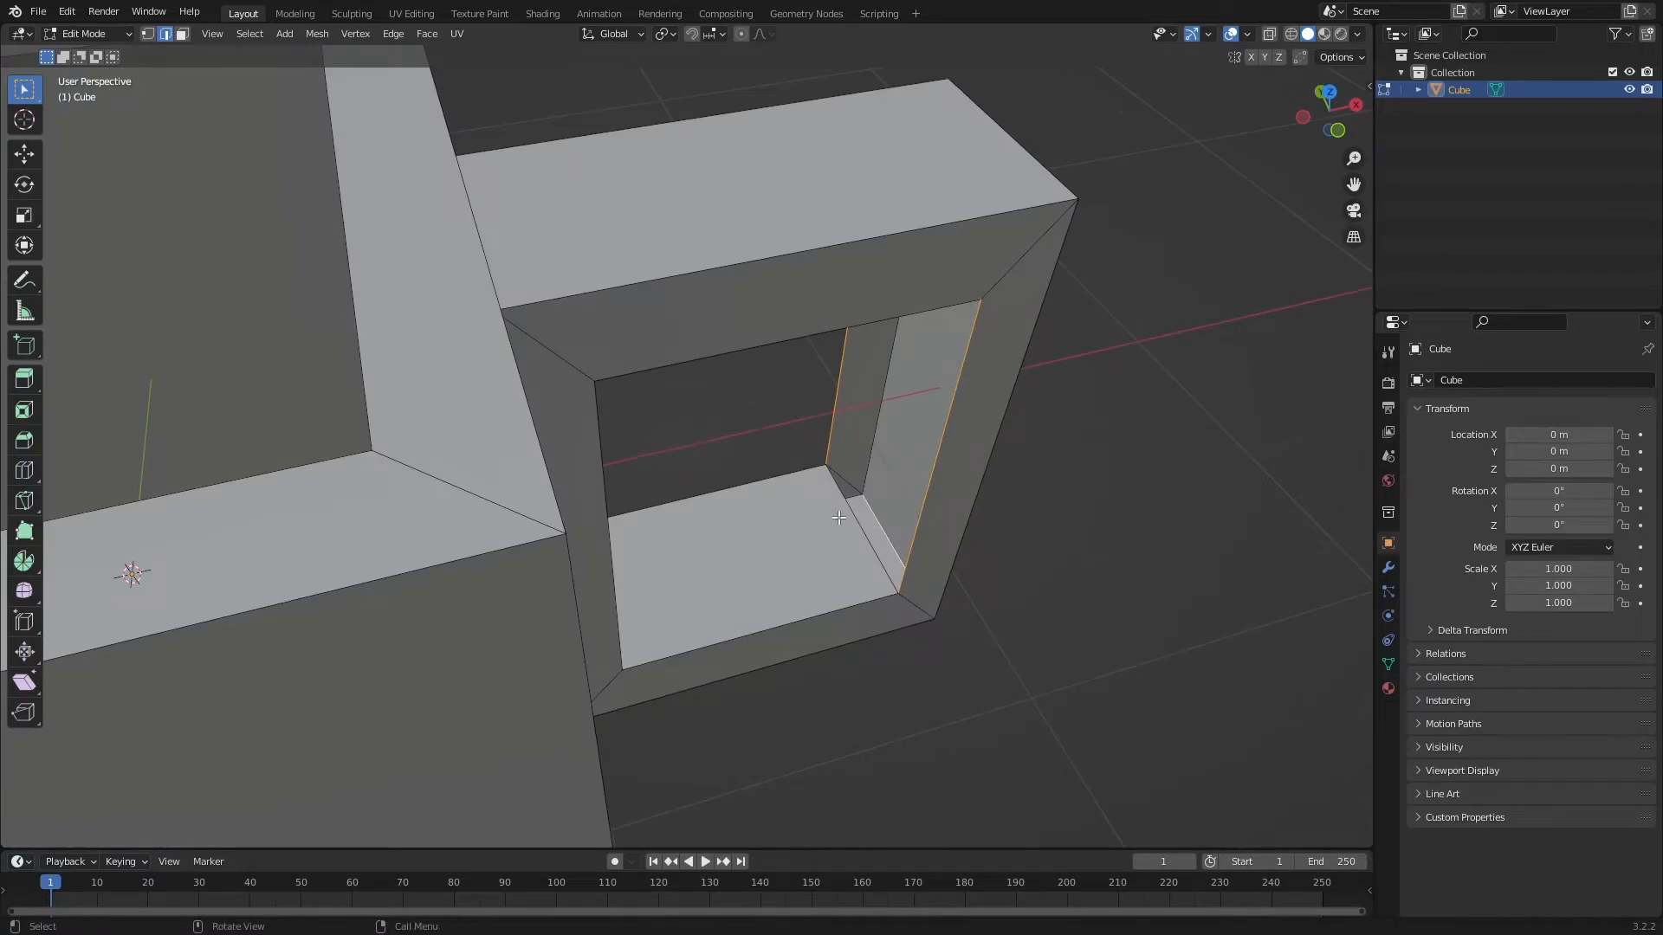
left_click(838, 517)
left_click(830, 427, "shift")
middle_click_drag(862, 473, 822, 474)
left_click(893, 319, "shift")
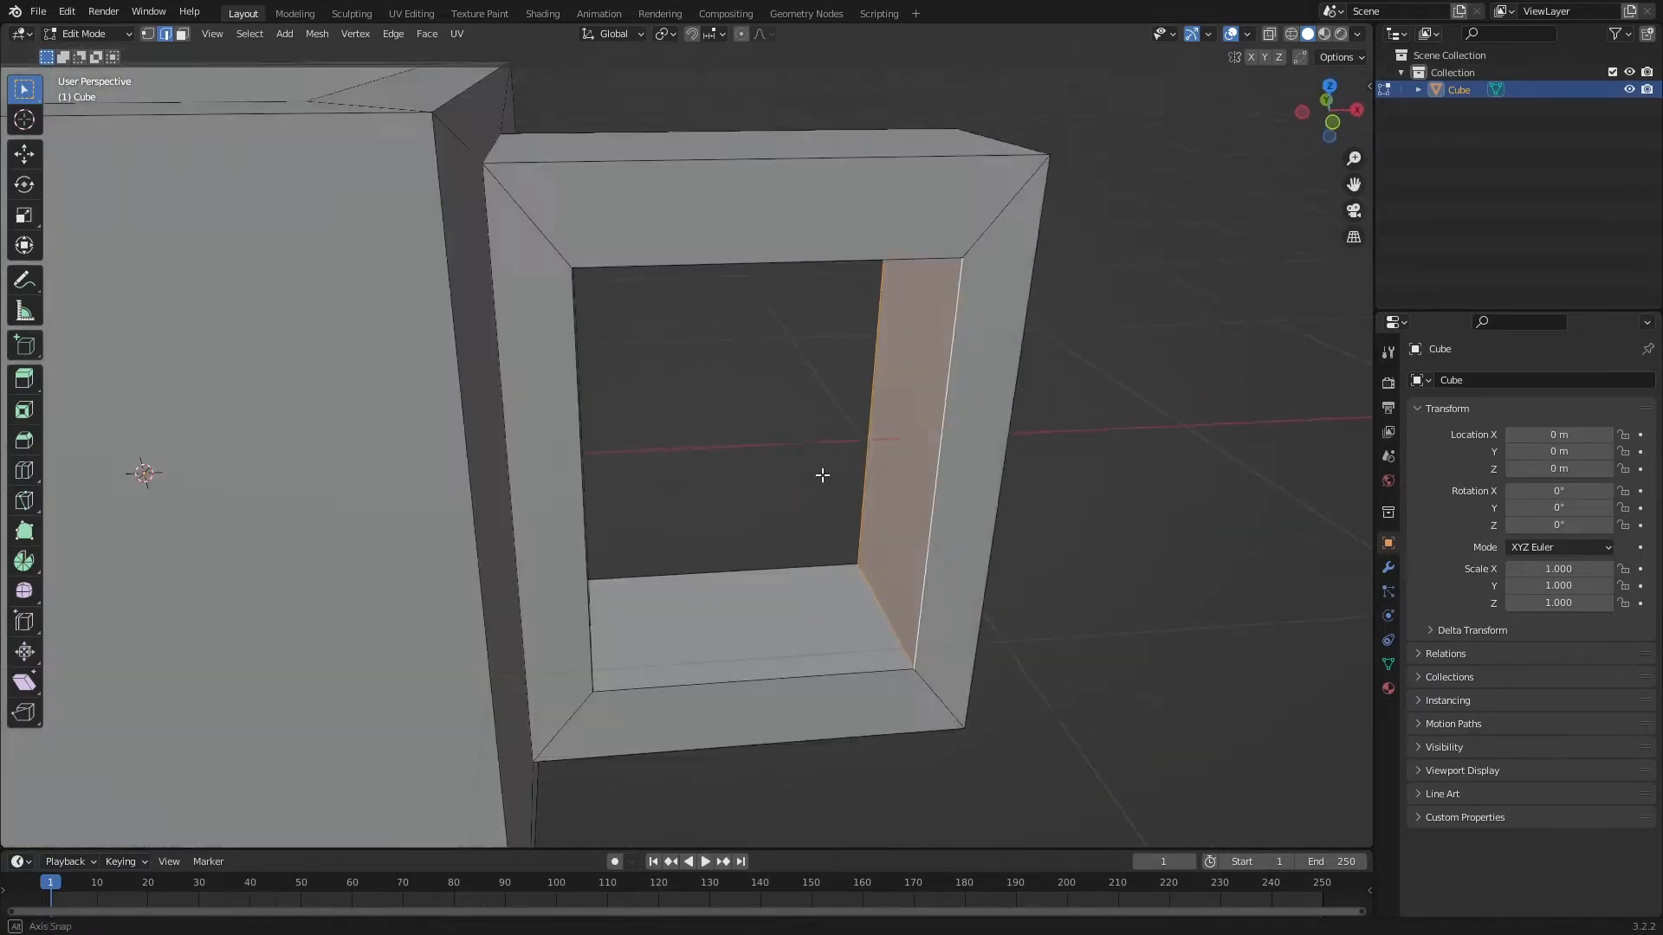
Leave mesh editing and return the mug to Object Mode
scroll(821, 475, "down", 5)
mouse_move(1125, 457)
middle_mouse_down()
mouse_move(1206, 523)
mouse_move(1103, 521)
mouse_move(1057, 545)
mouse_move(966, 486)
middle_mouse_up()
key("ctrl+Tab")
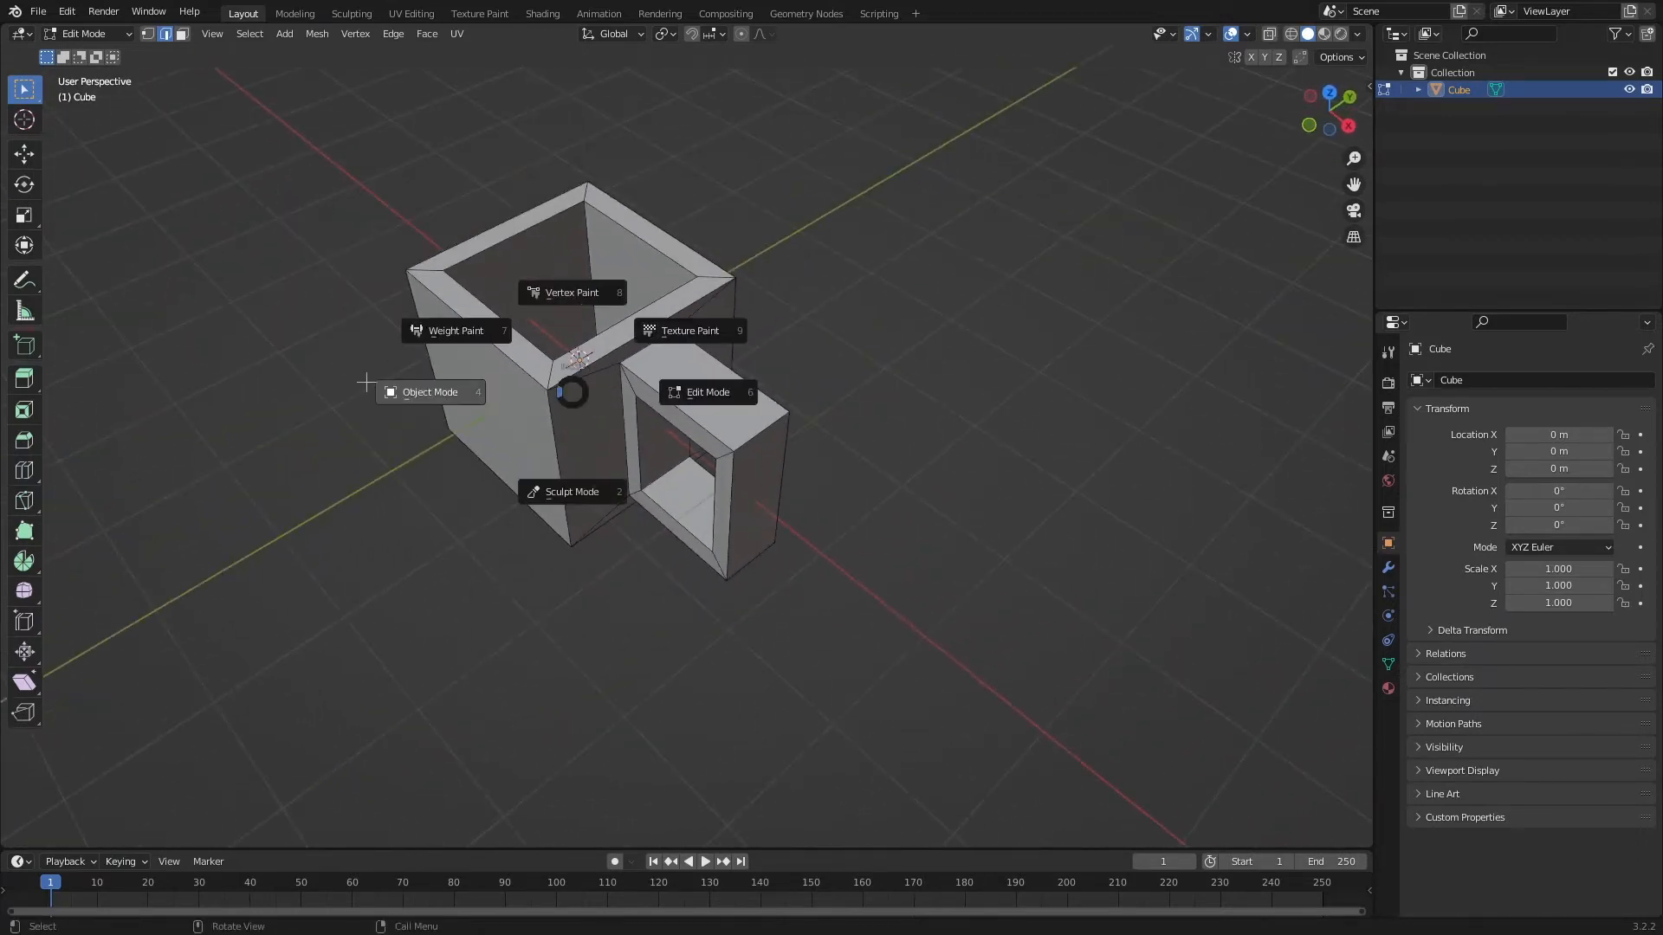
left_click(576, 393)
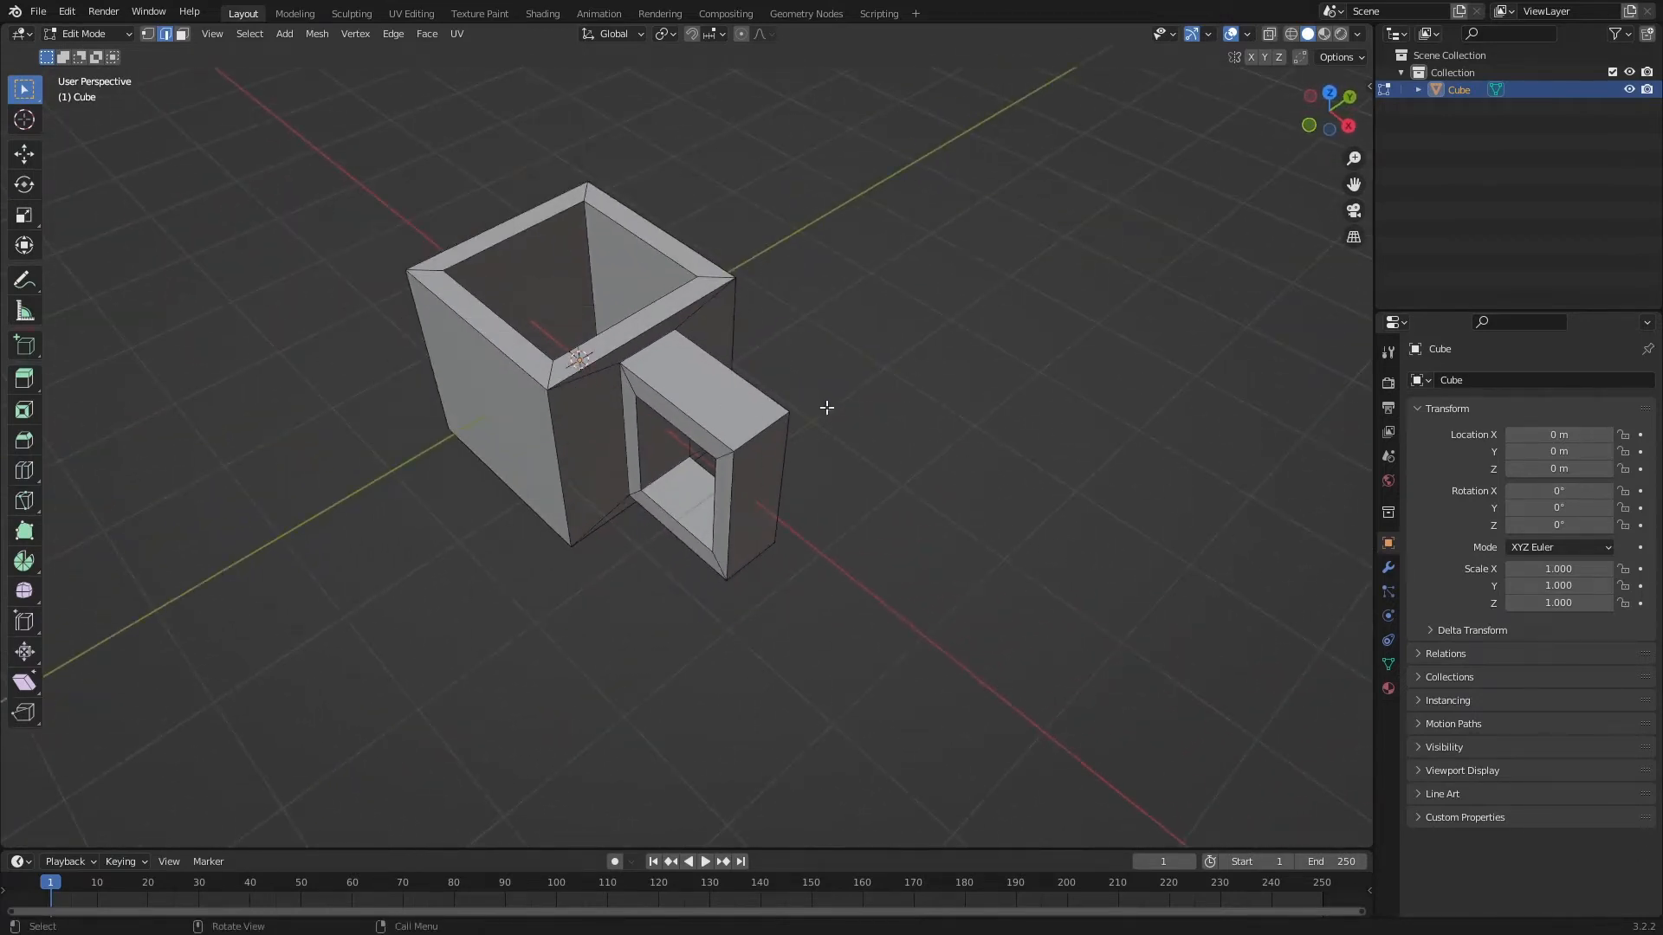
key("Tab")
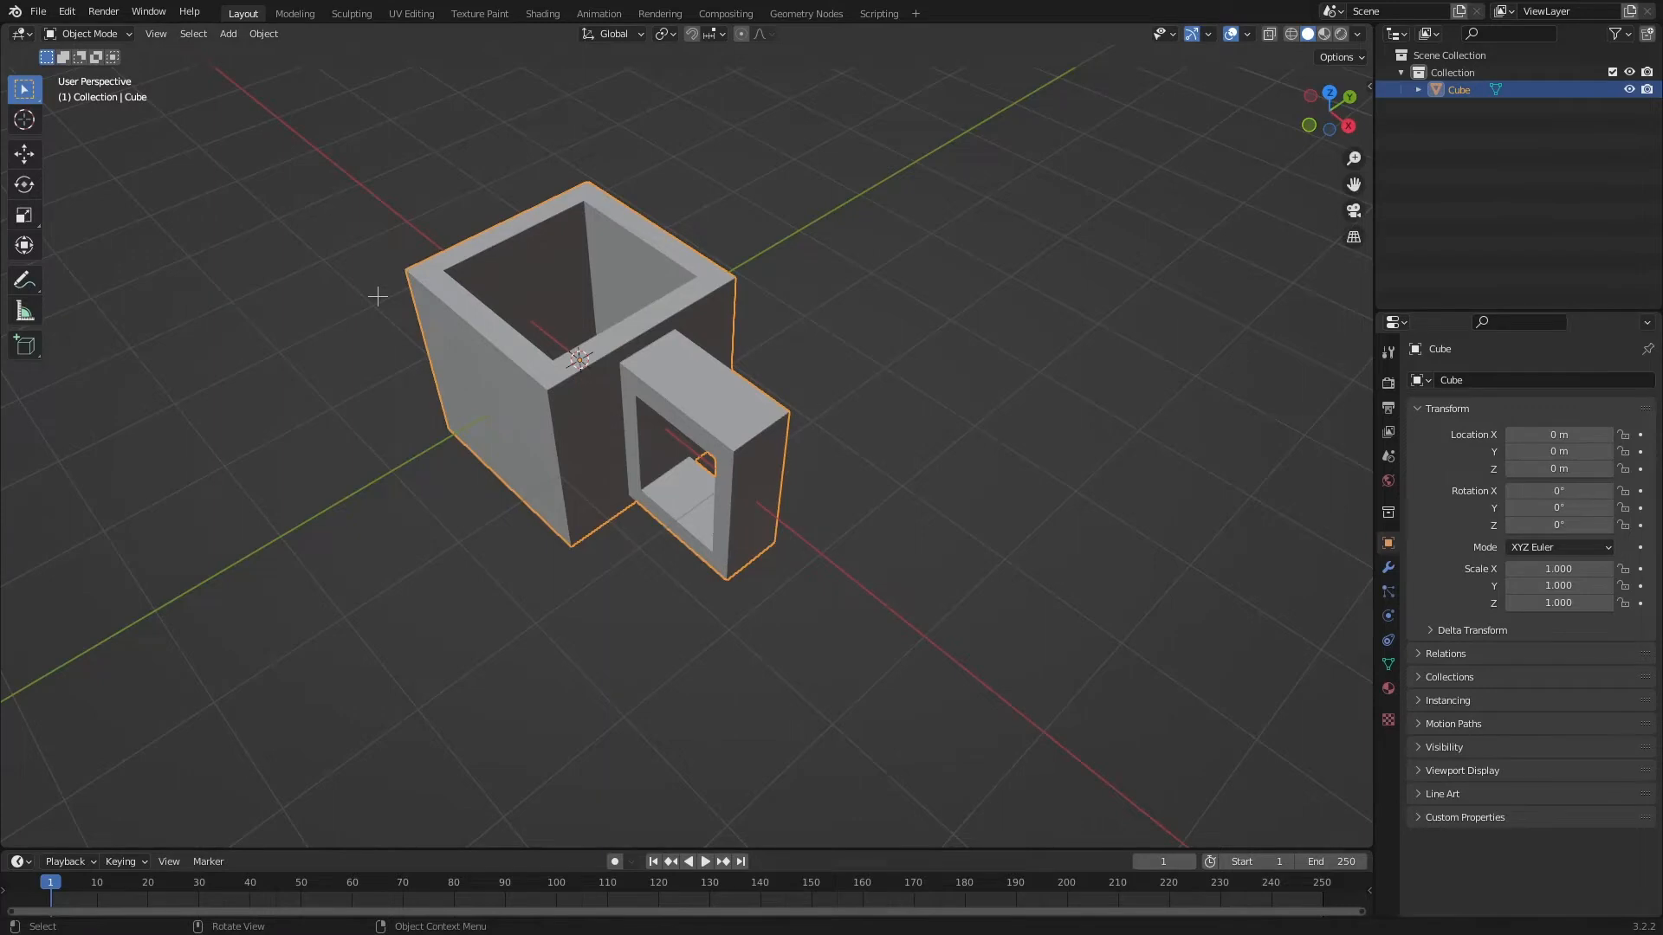
Examine the whole mug from several angles and distances, both selected and deselected
scroll(378, 297, "up", 3)
middle_click_drag(410, 262, 500, 200)
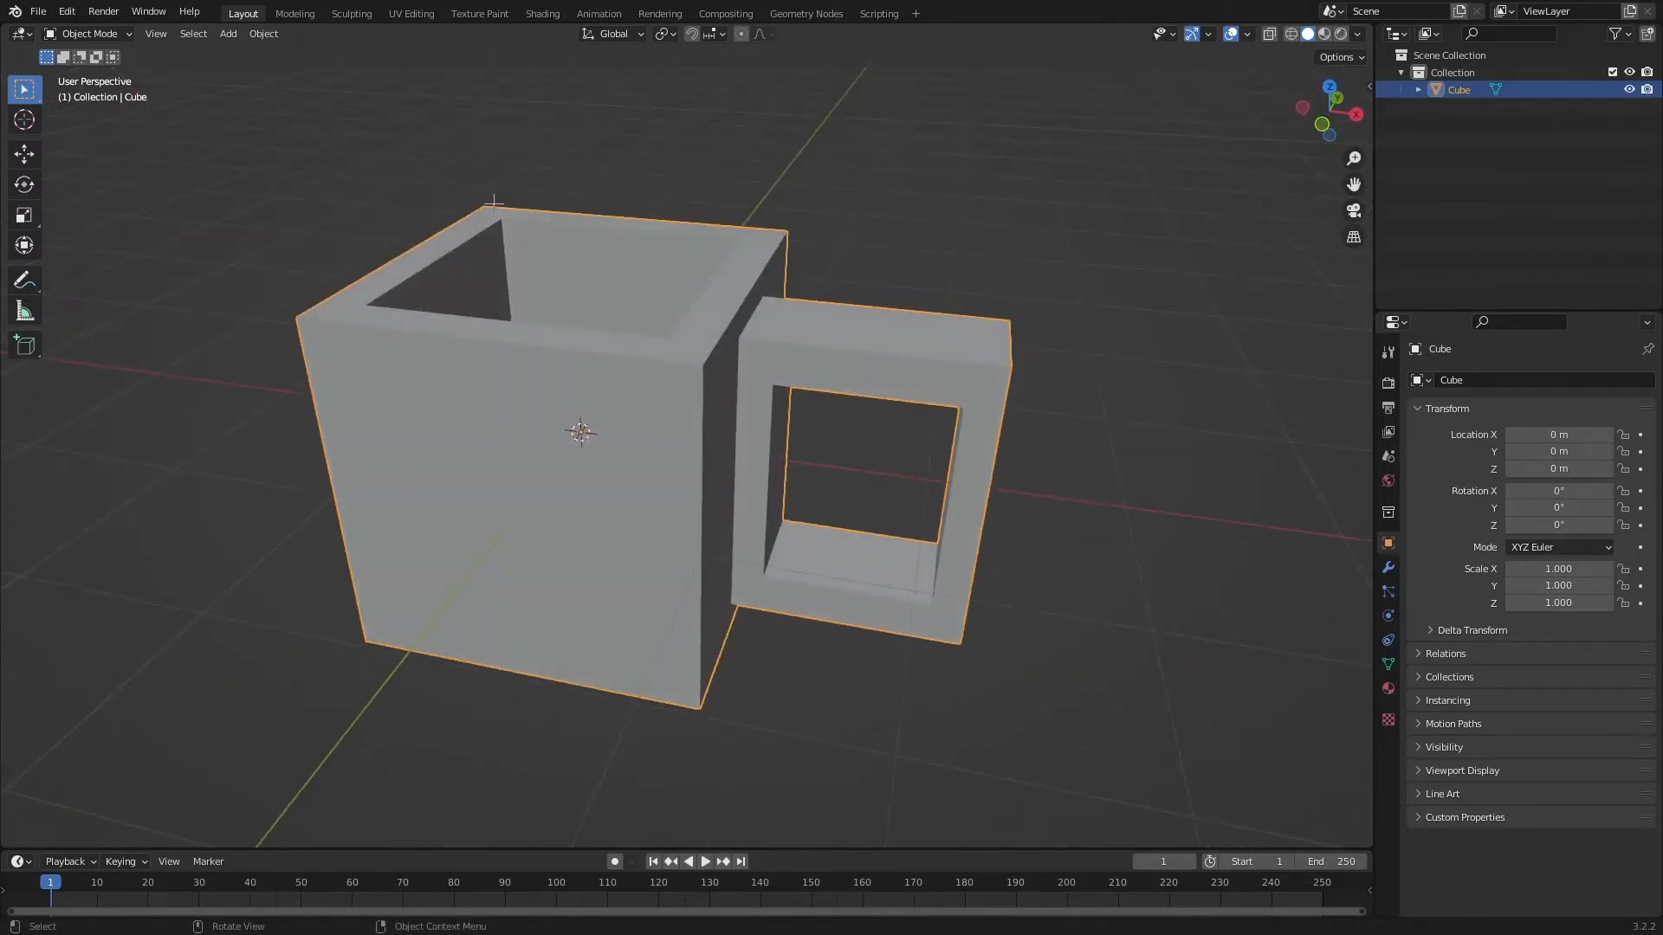
left_click(924, 144)
scroll(924, 144, "down", 5)
scroll(732, 207, "up", 5)
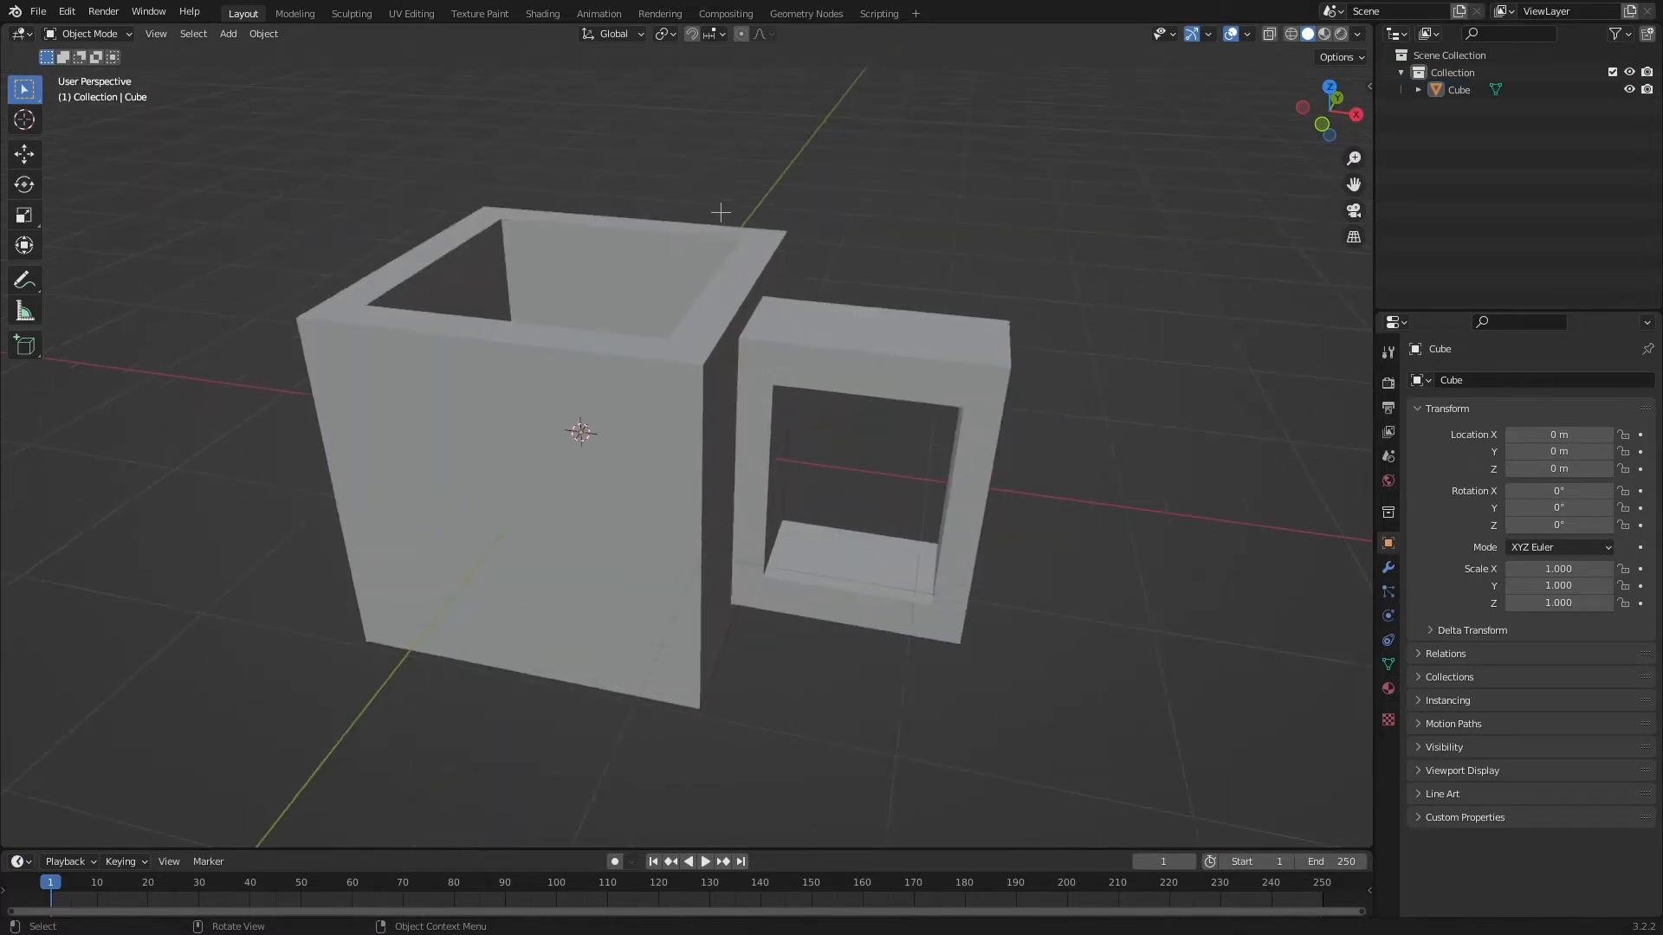
left_click(698, 306)
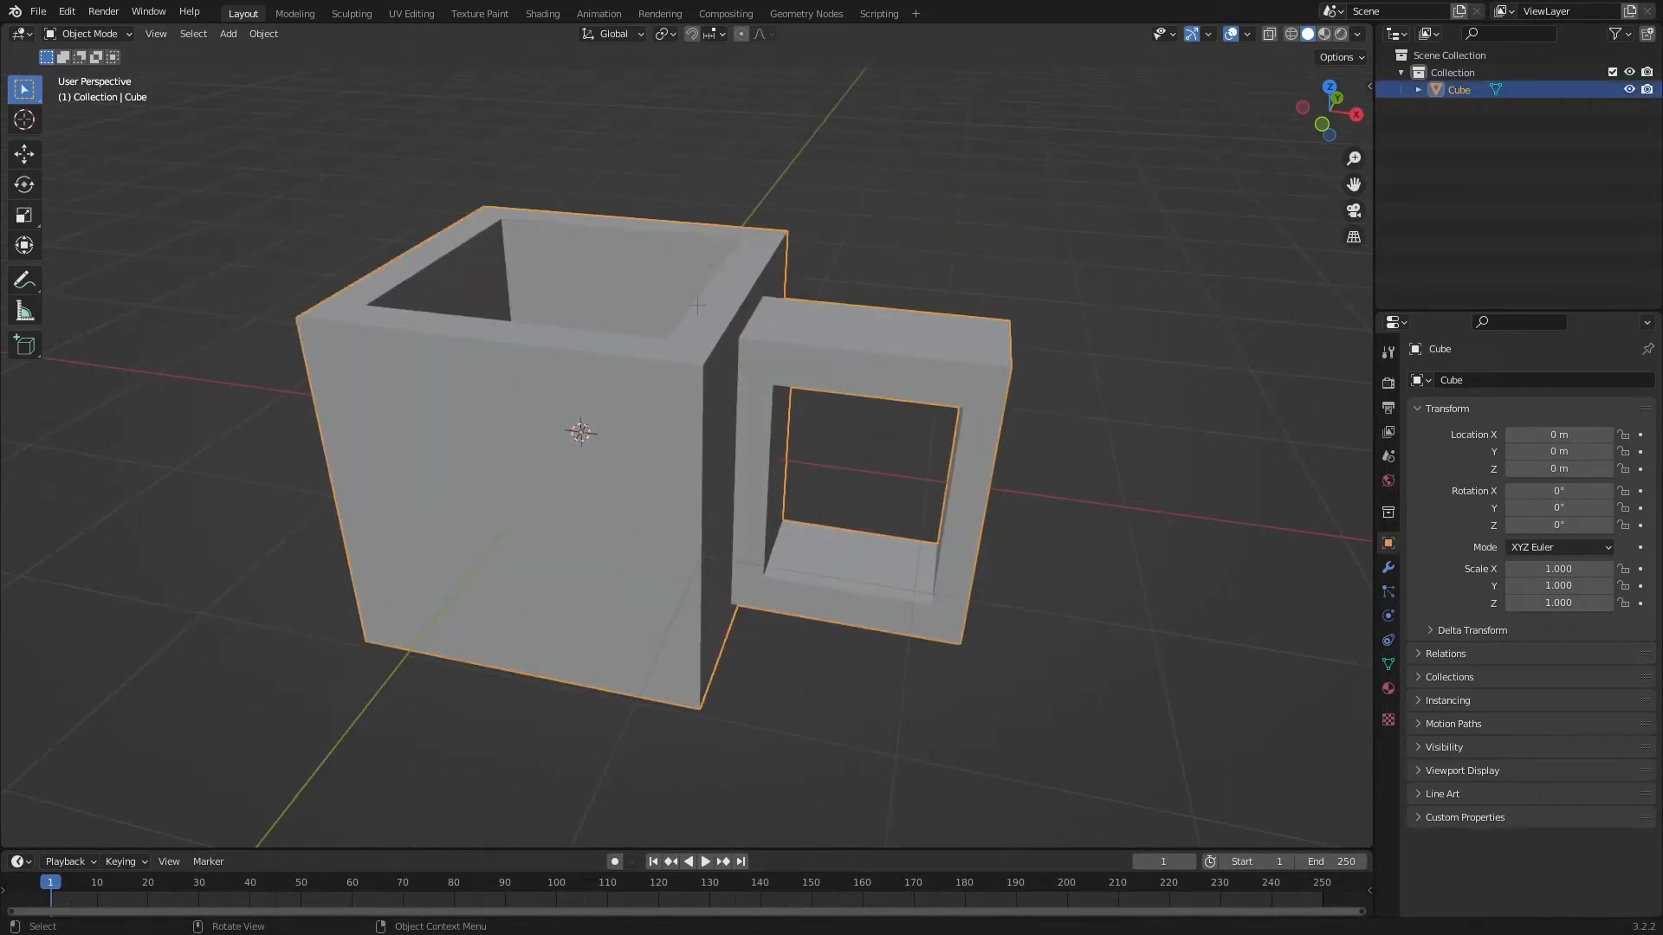
scroll(698, 306, "down", 4)
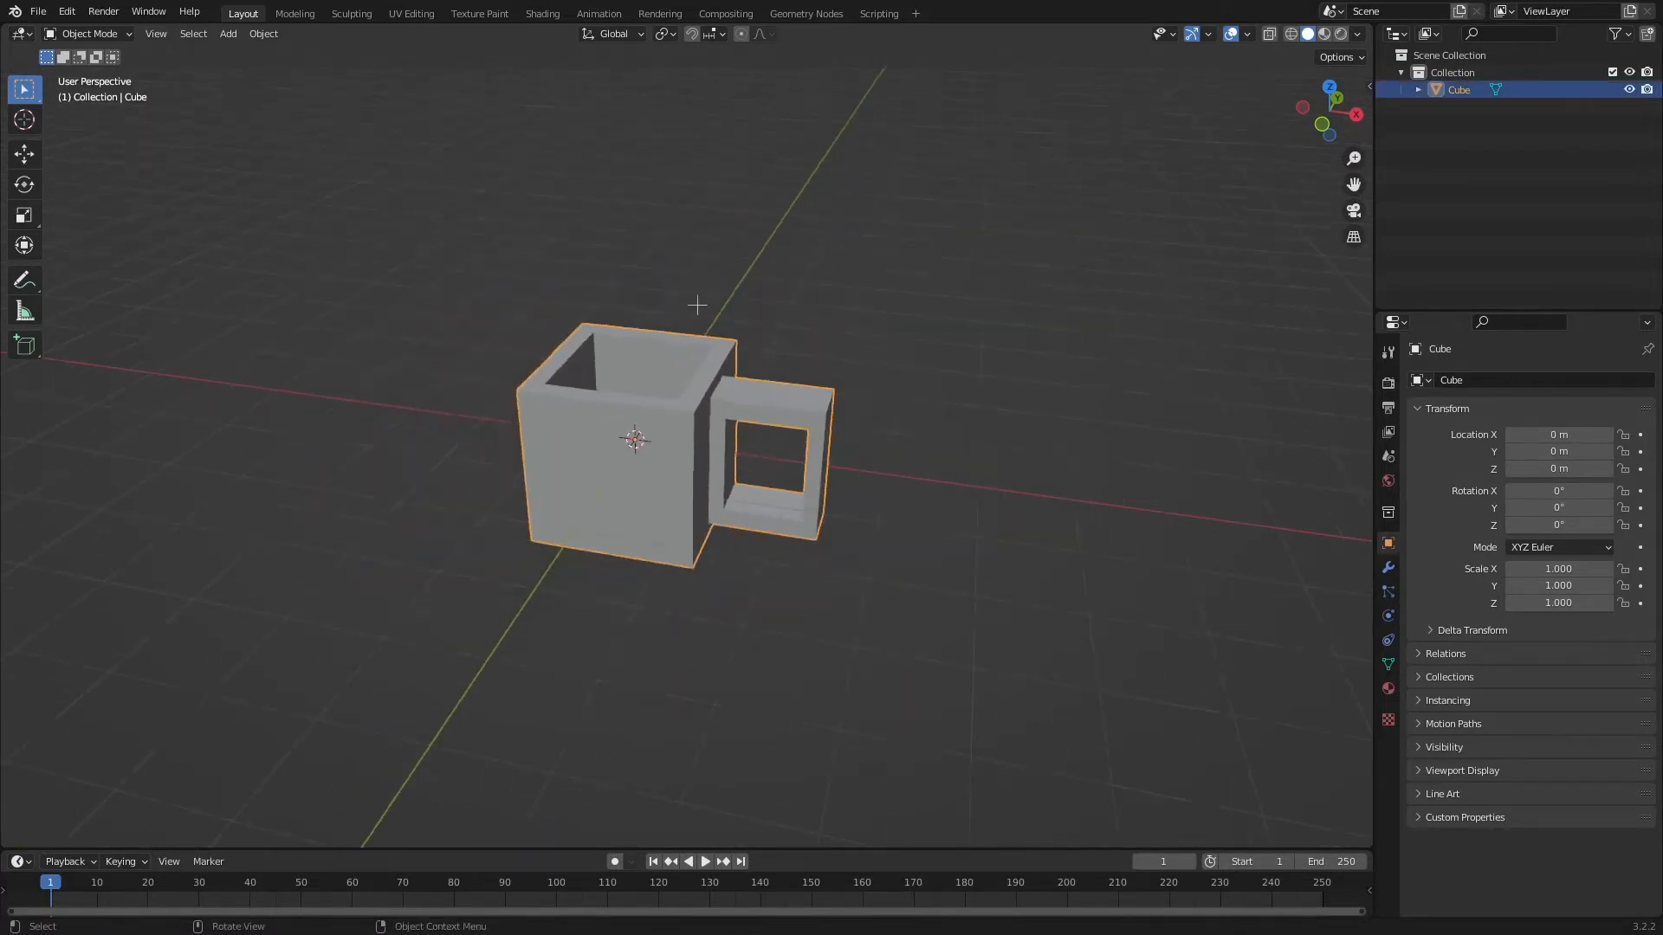
left_click(779, 265)
scroll(779, 265, "up", 5)
scroll(779, 265, "down", 6)
scroll(779, 265, "up", 5)
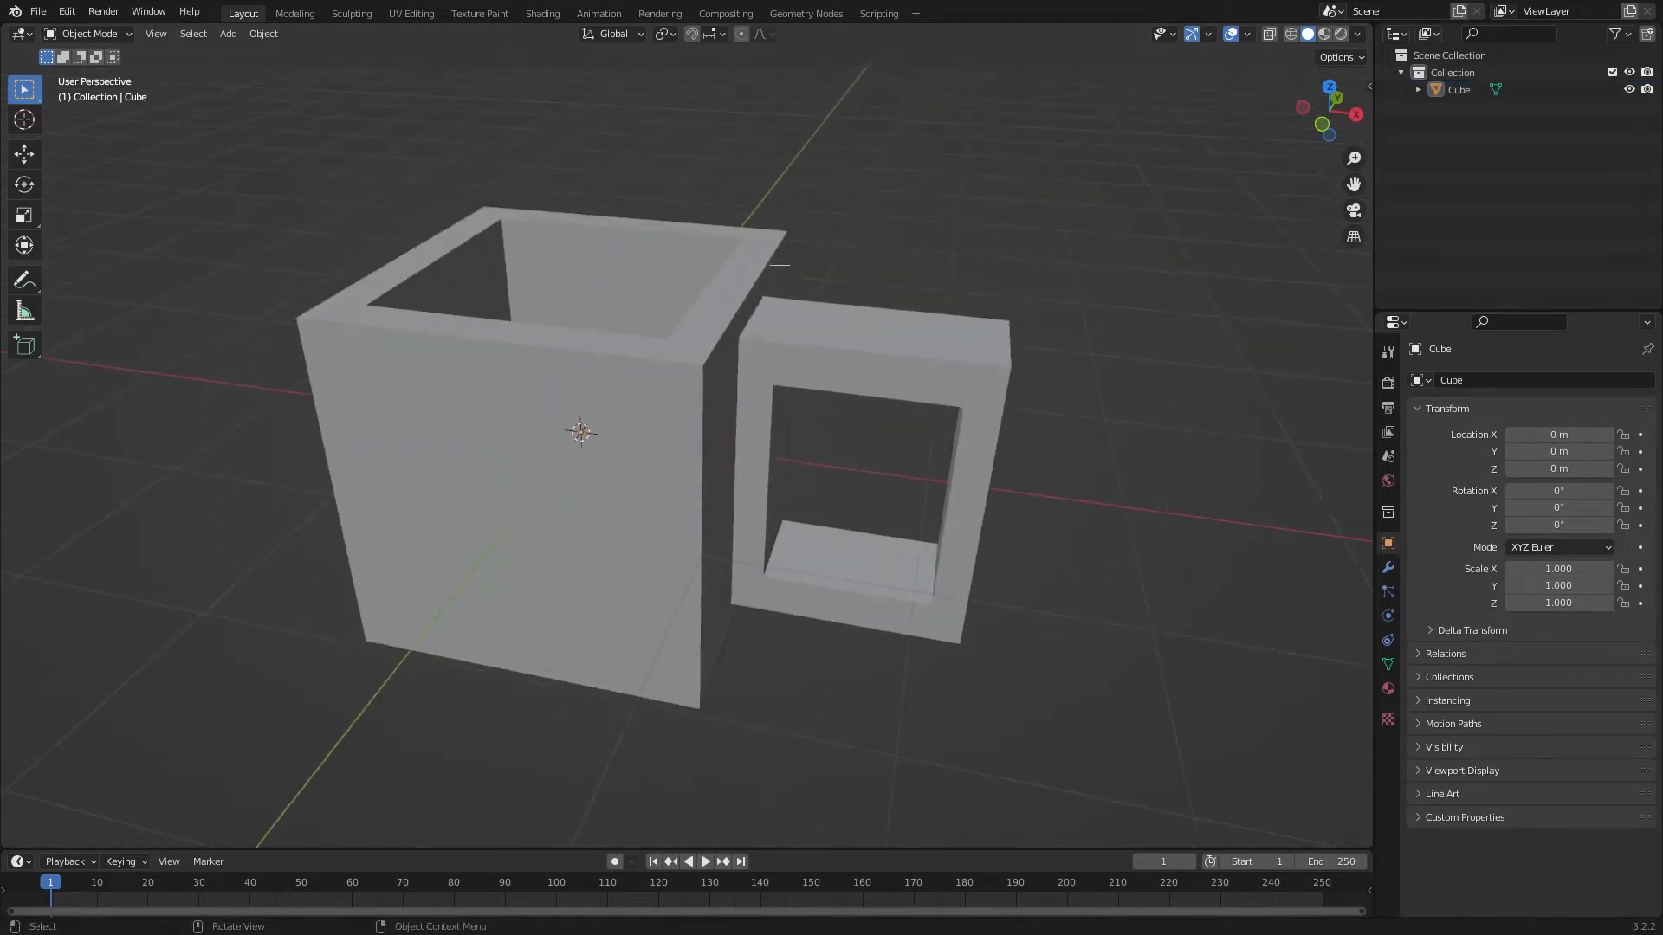
middle_click_drag(780, 265, 814, 425)
scroll(735, 305, "down", 8)
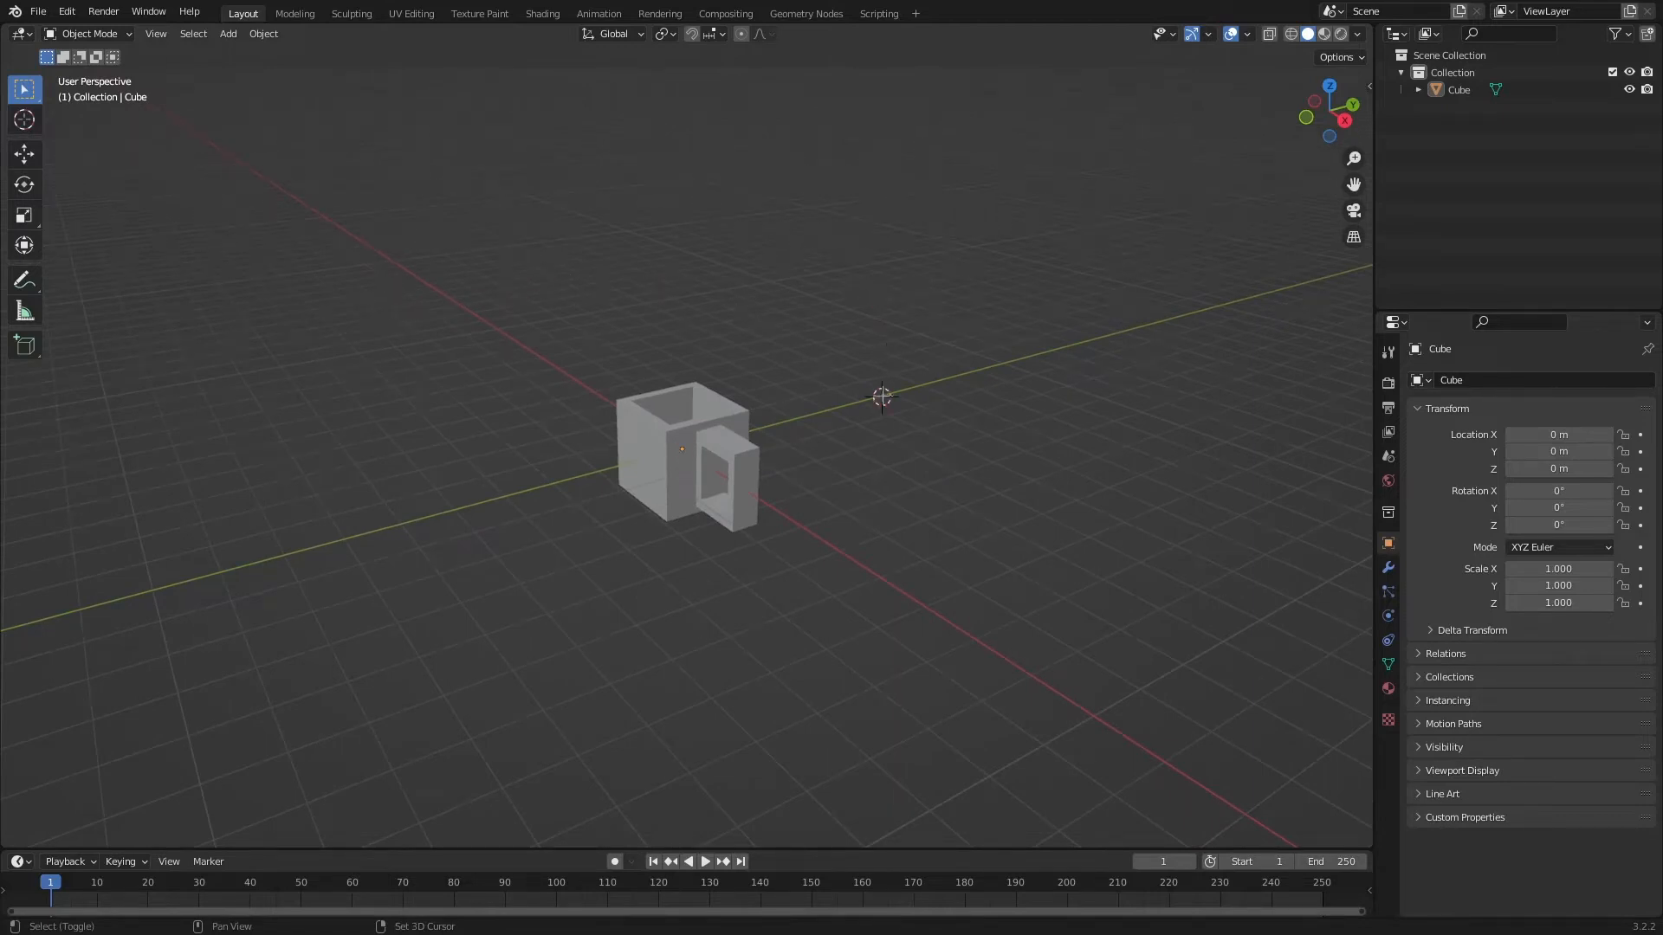
Add a plane mesh at the off-centre 3D cursor and delete it again
middle_click_drag(859, 343, 1000, 361)
key("shift+a")
mouse_move(1000, 361)
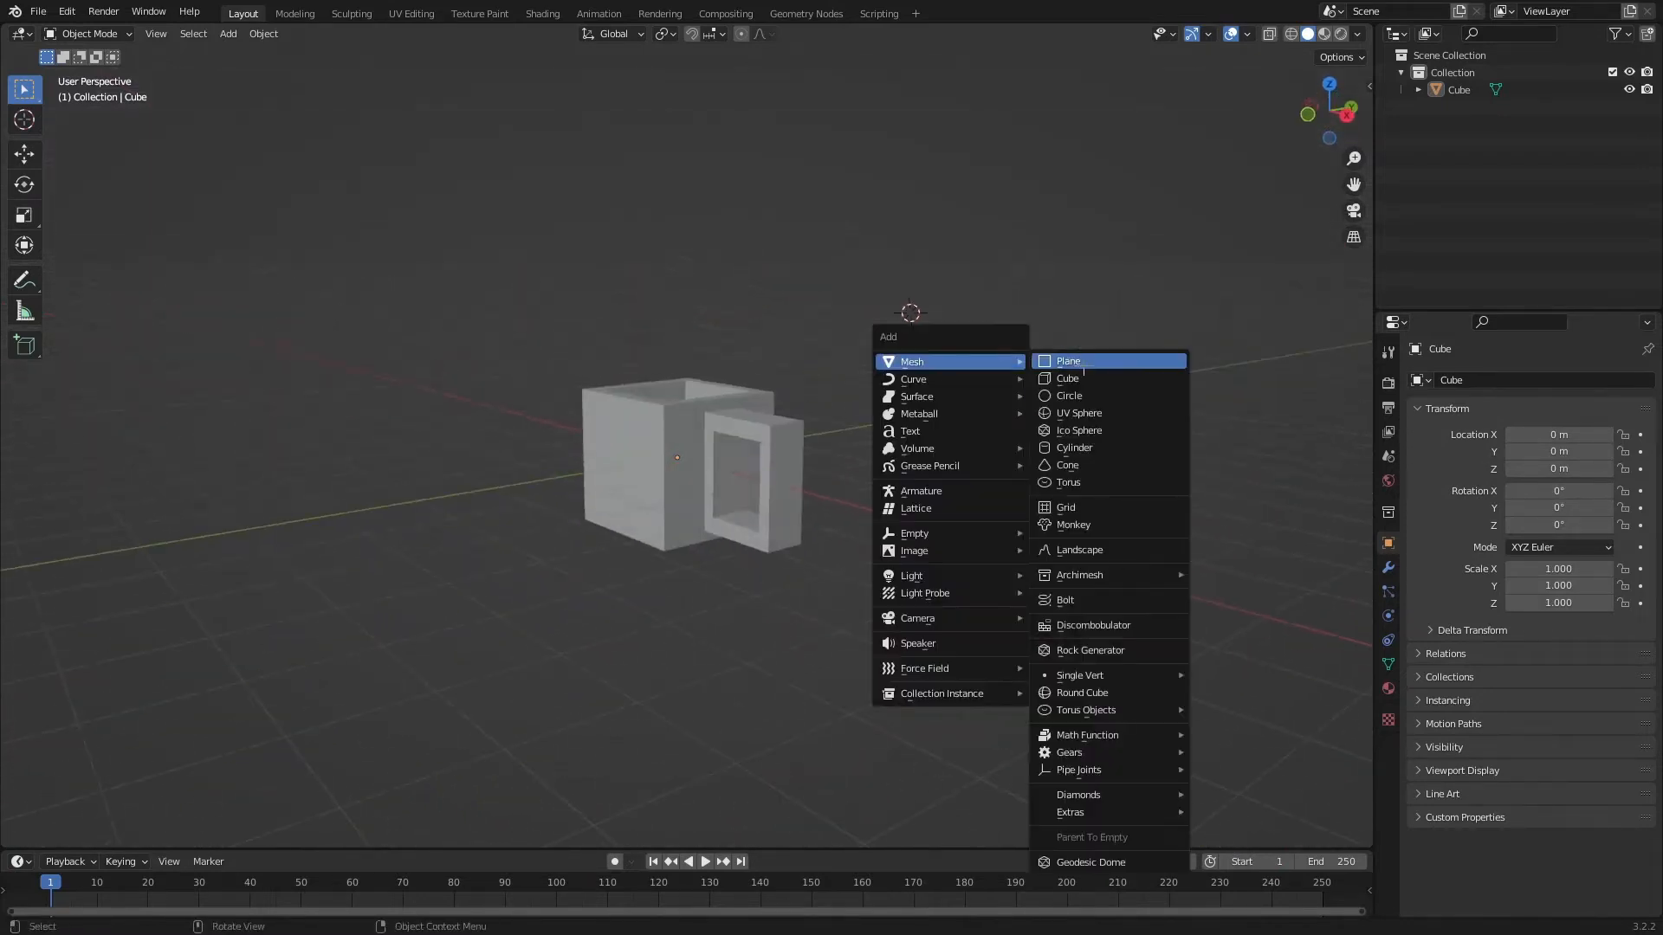
left_click(1068, 361)
key("x")
left_click(918, 314)
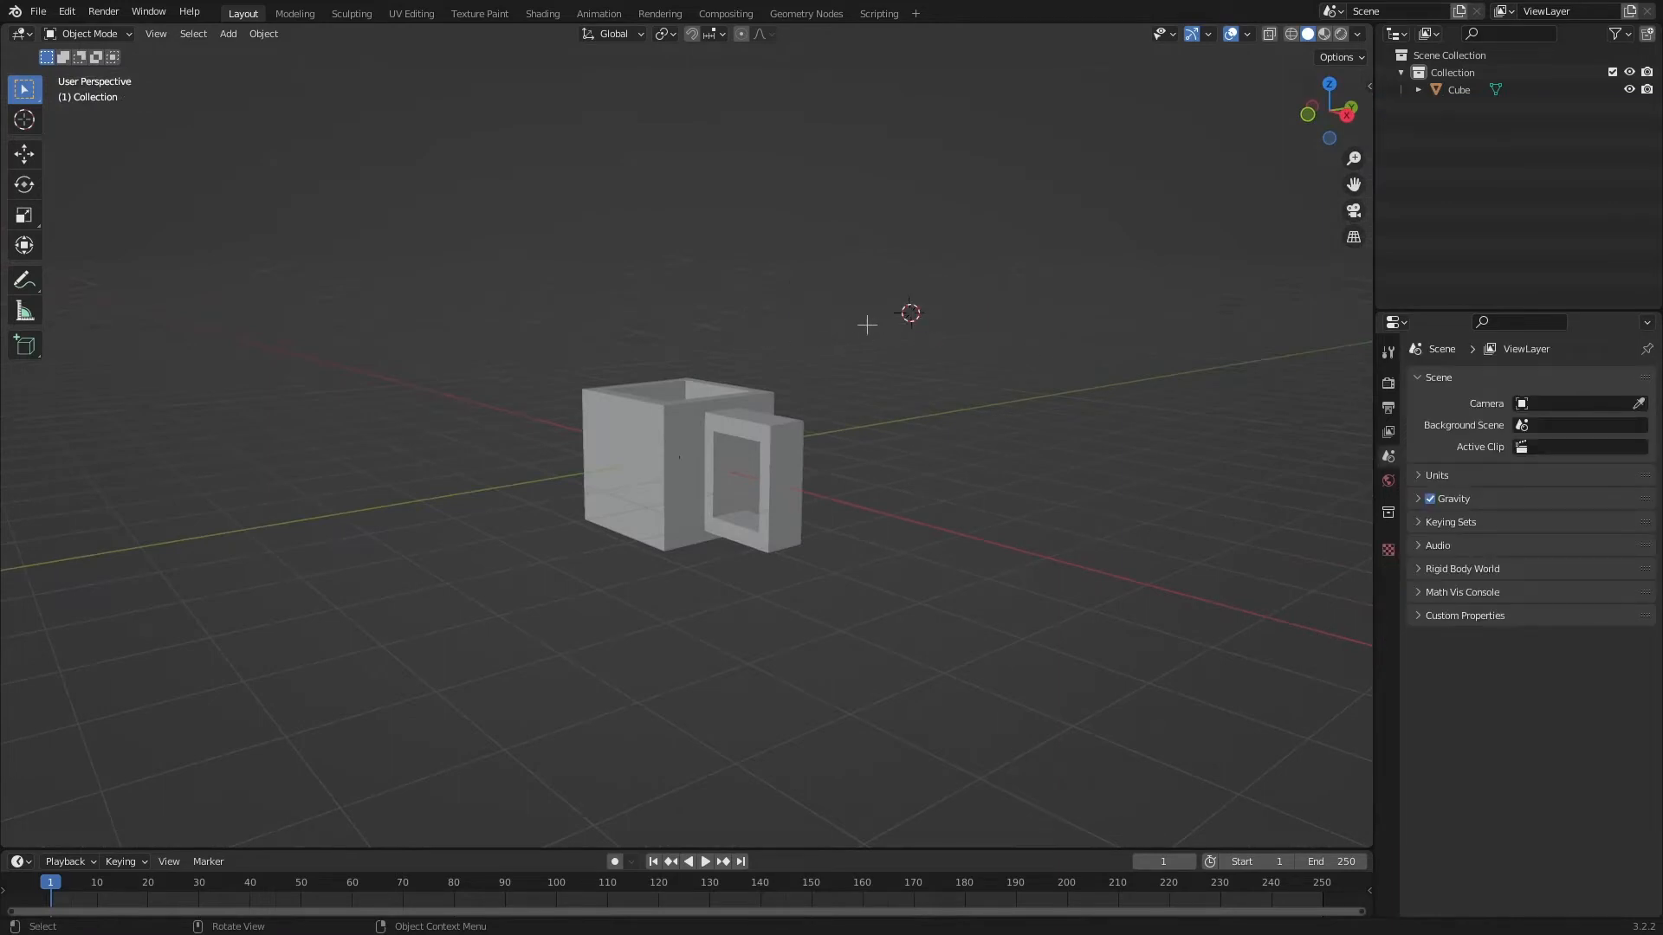
Reset the 3D cursor to the world origin
key("shift+c")
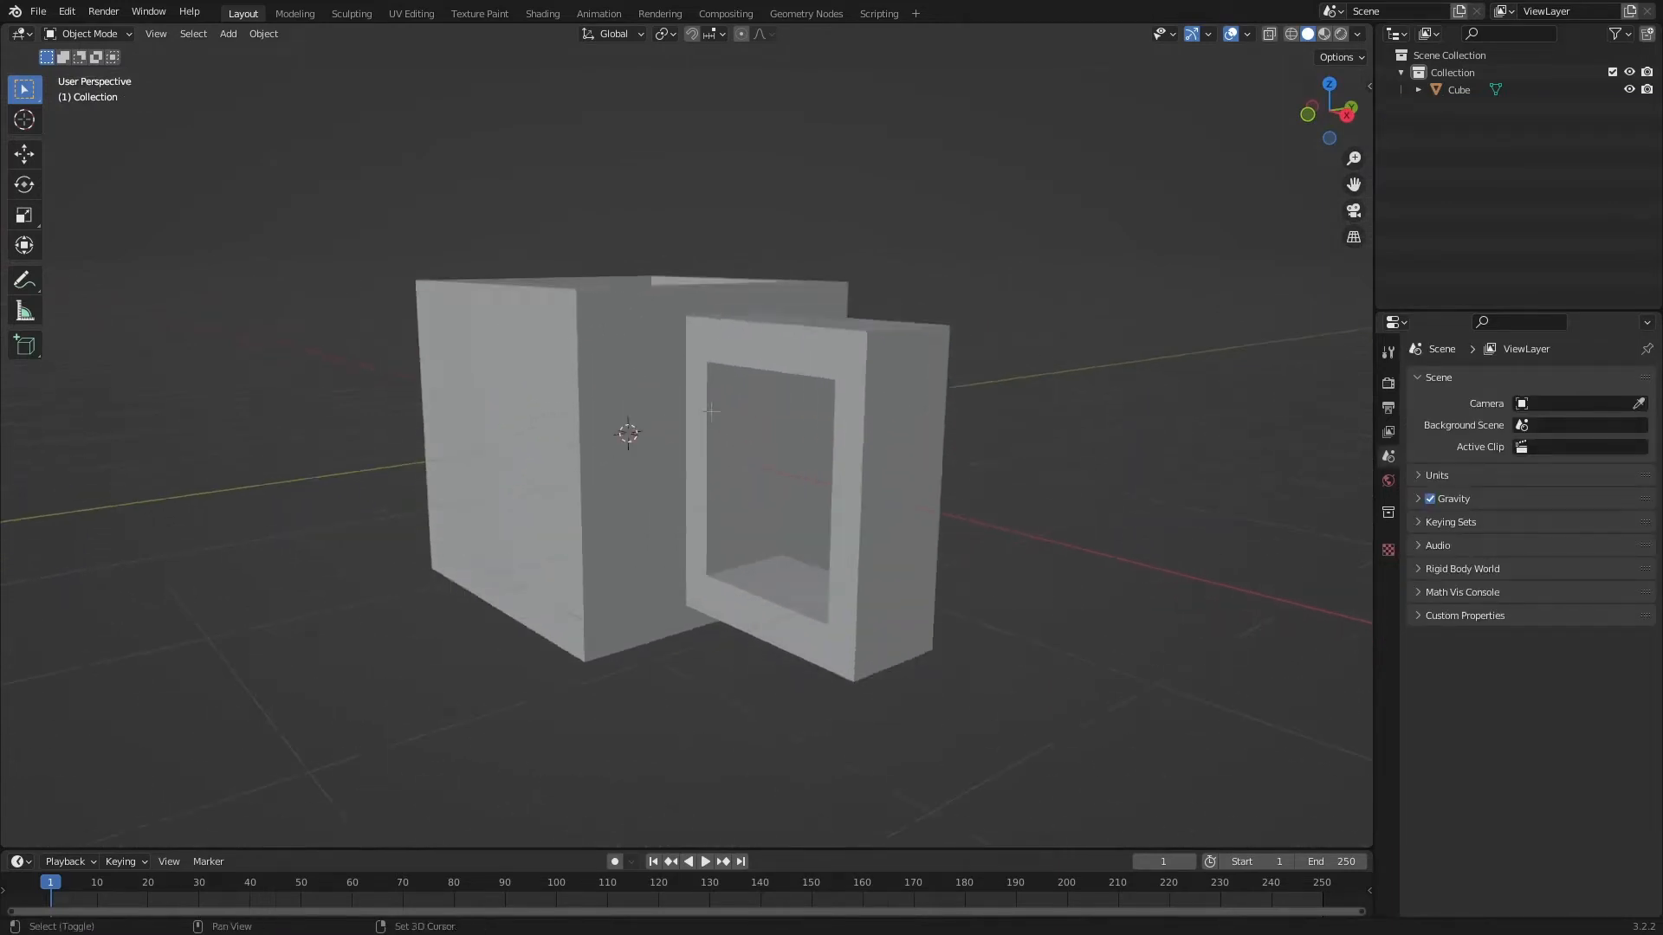
middle_click_drag(716, 419, 741, 446)
scroll(780, 419, "down", 5)
scroll(741, 446, "up", 2)
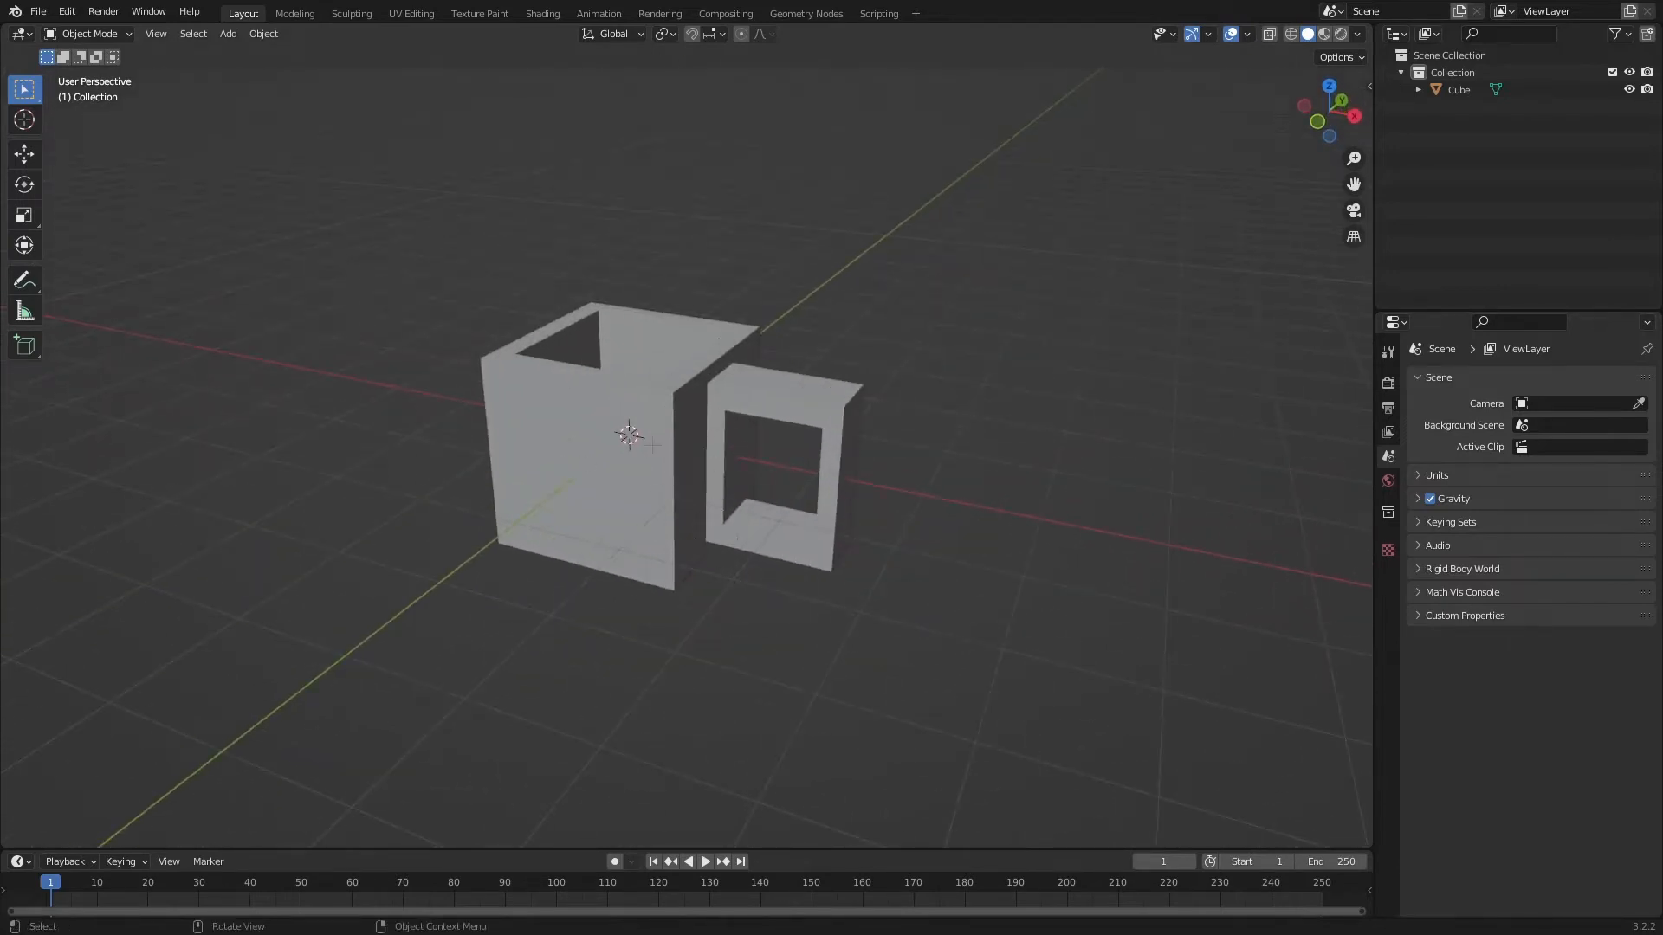
Add a Subdivision Surface modifier to the mug
left_click(629, 435)
middle_click_drag(628, 435, 994, 537)
left_click(1387, 567)
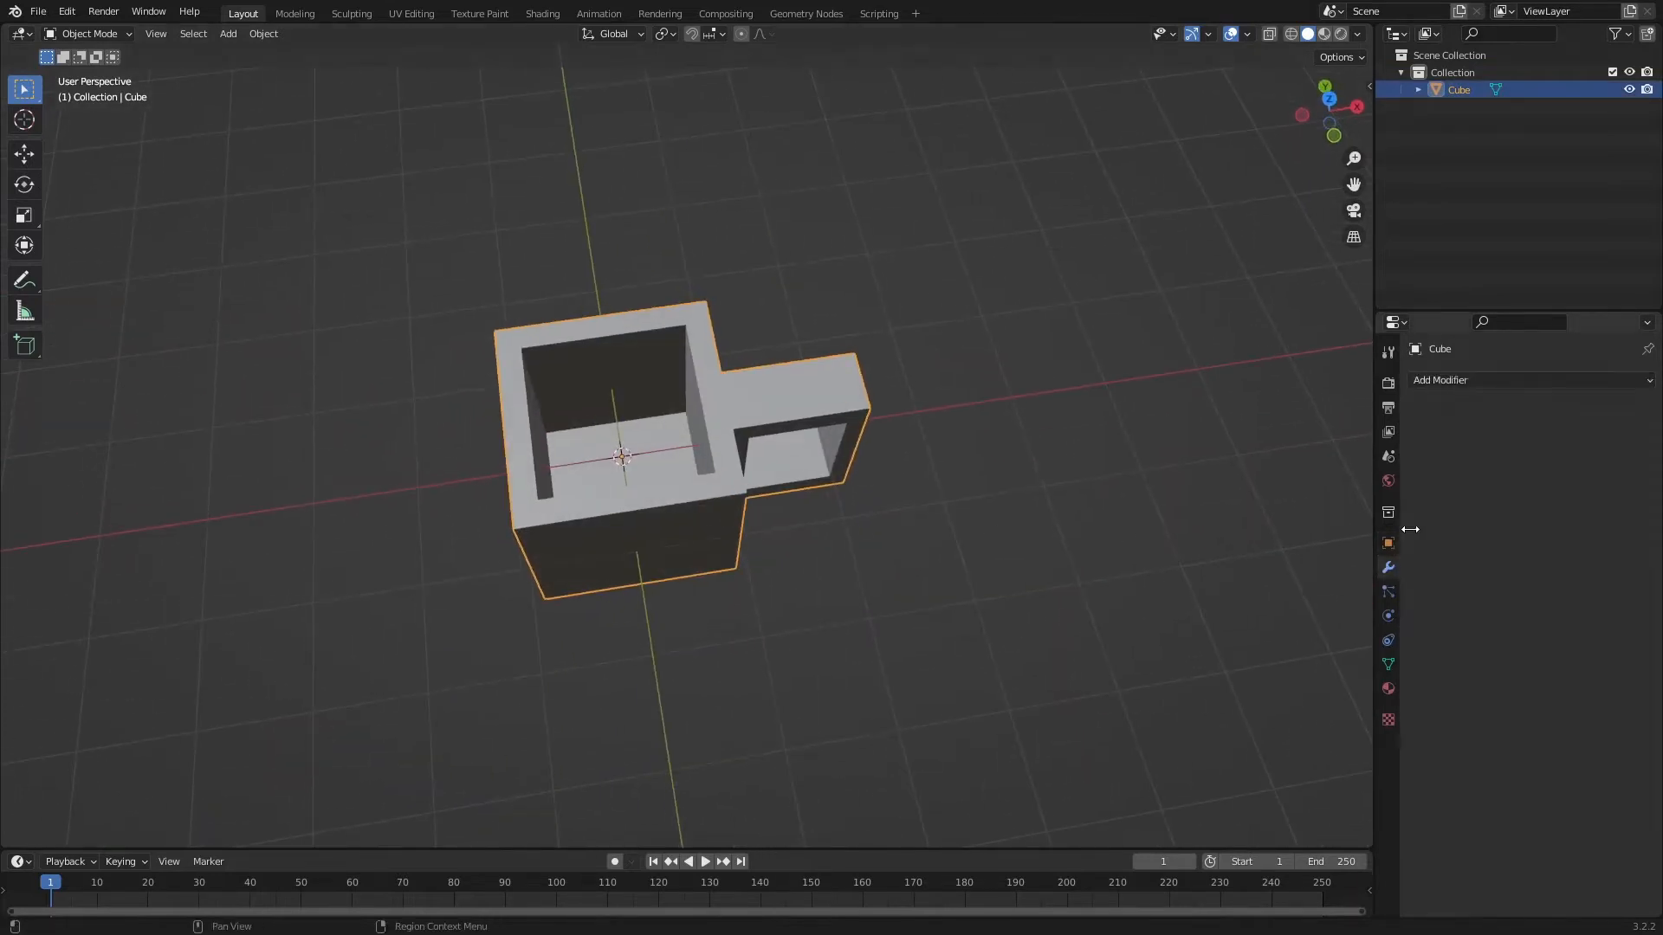
left_click(1477, 381)
left_click(1482, 381)
left_click(1440, 381)
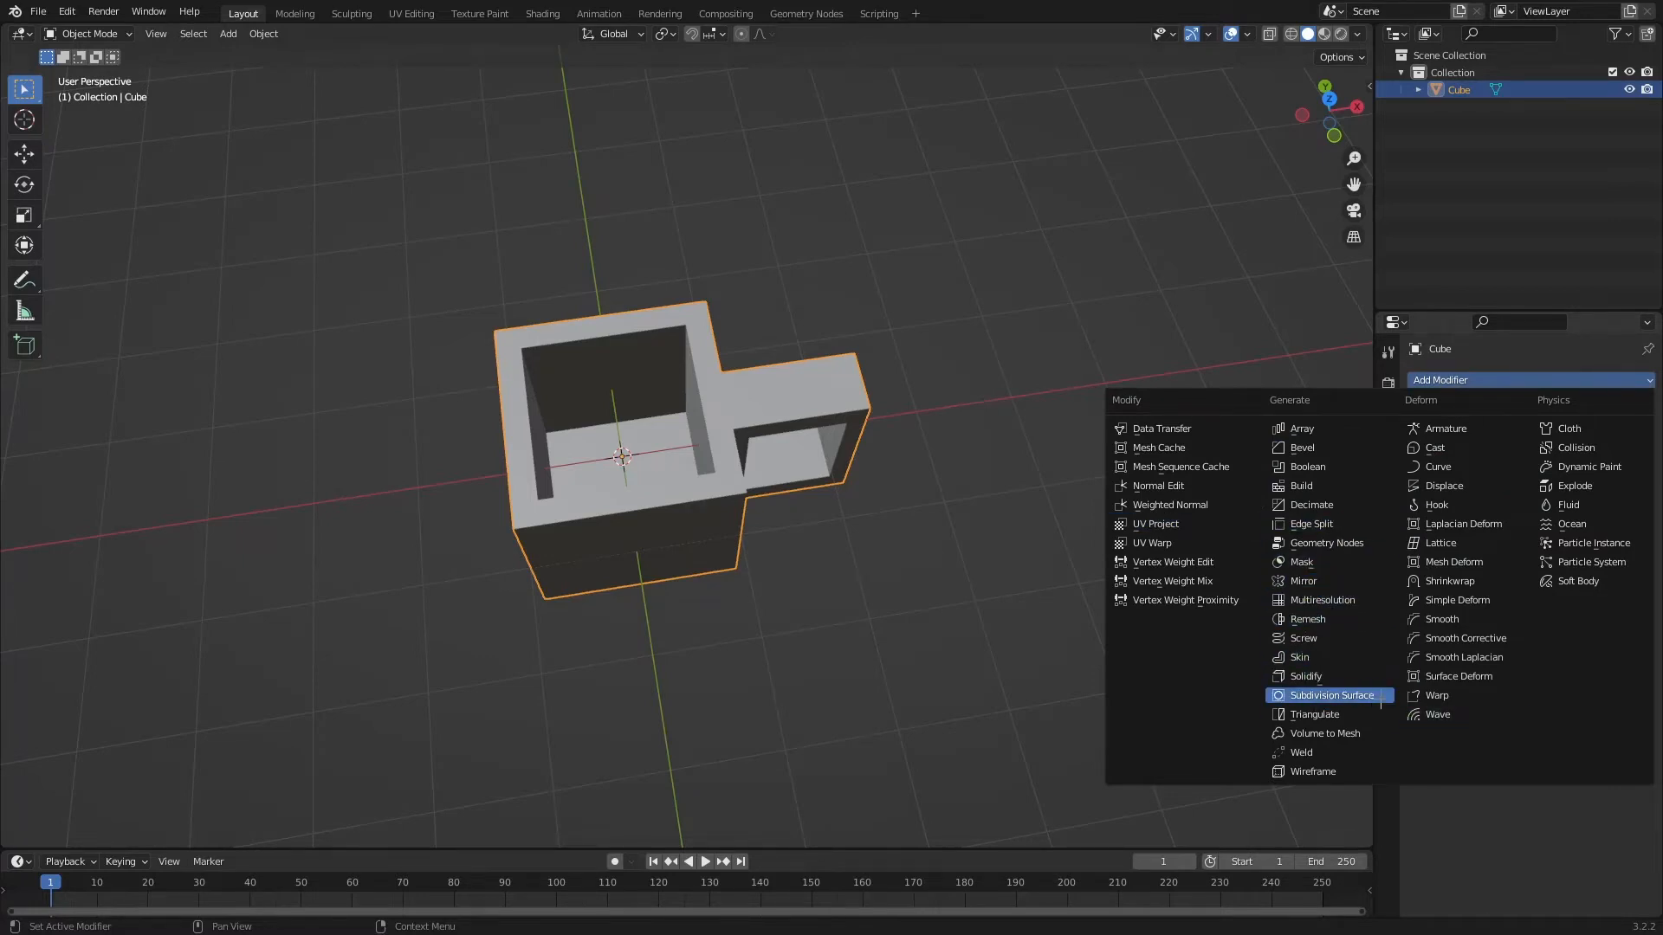
left_click(1309, 700)
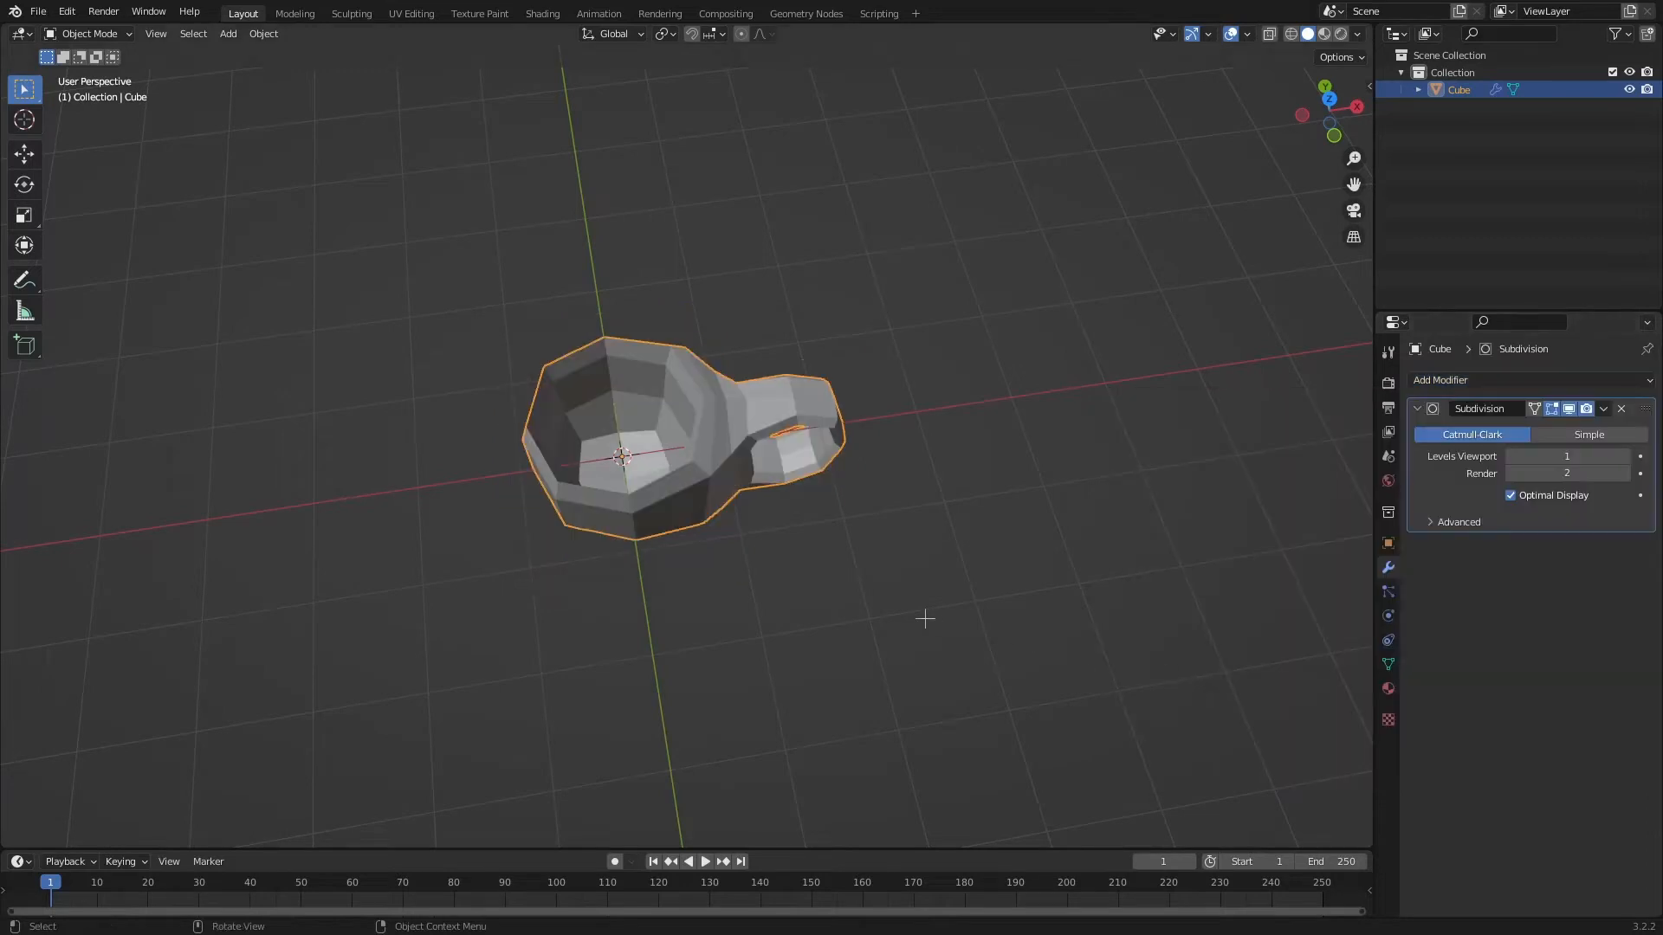
Set the Subdivision modifier's viewport levels to 3 to smooth the mug
middle_click_drag(924, 616, 885, 550)
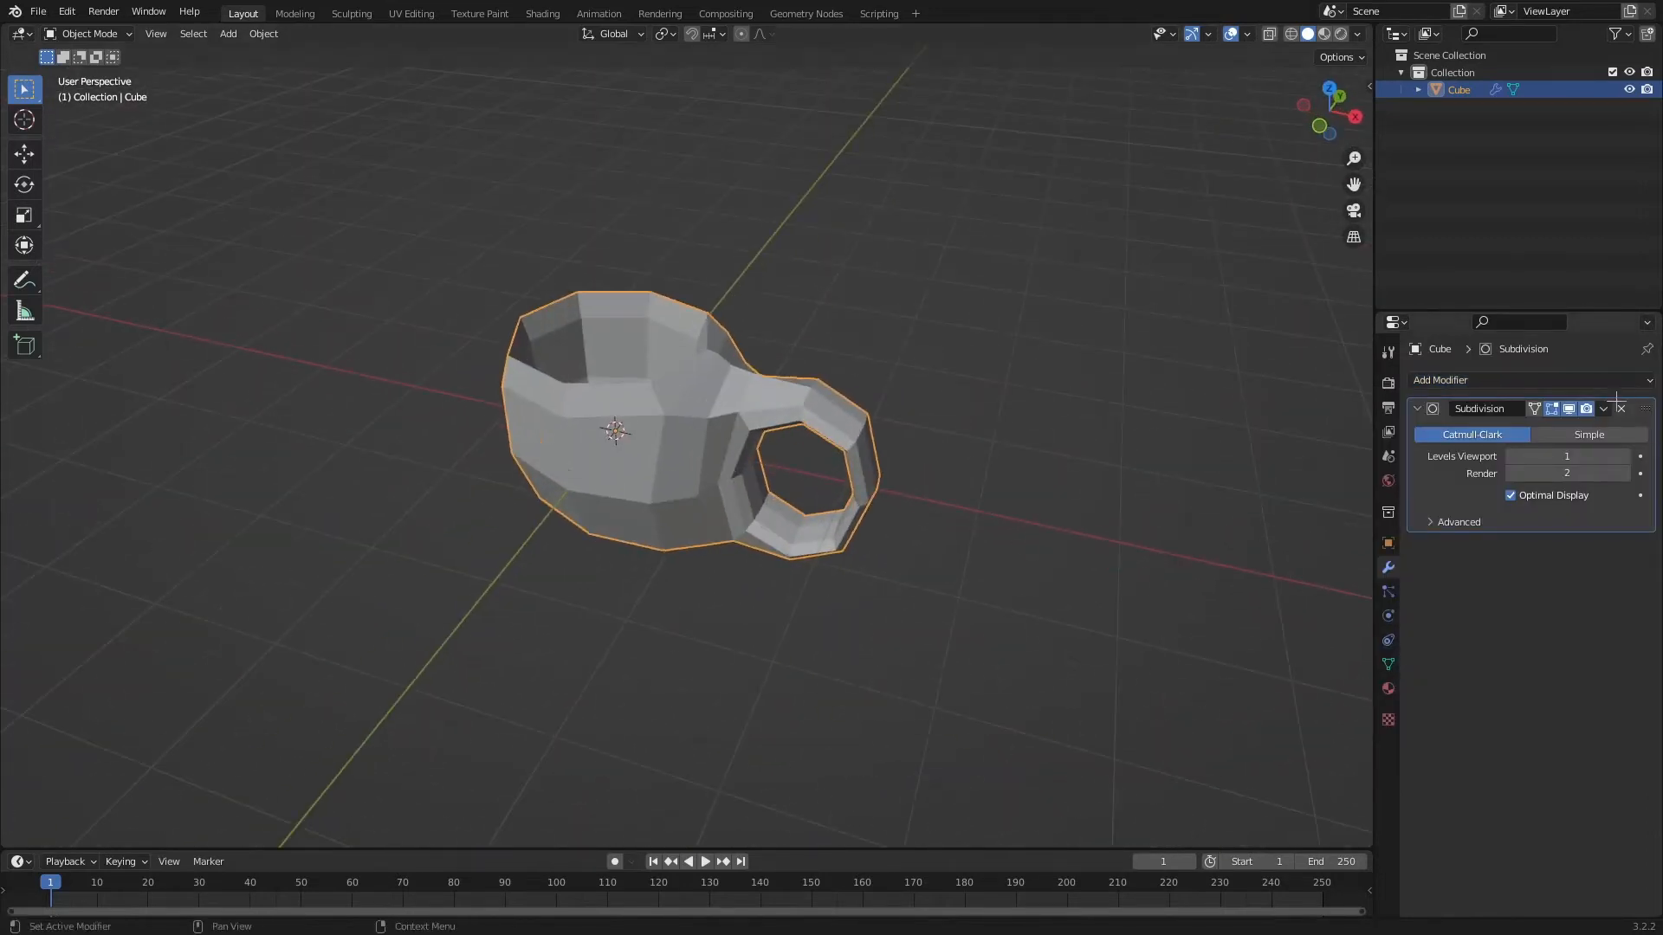
left_click(1625, 455)
left_click(1626, 456)
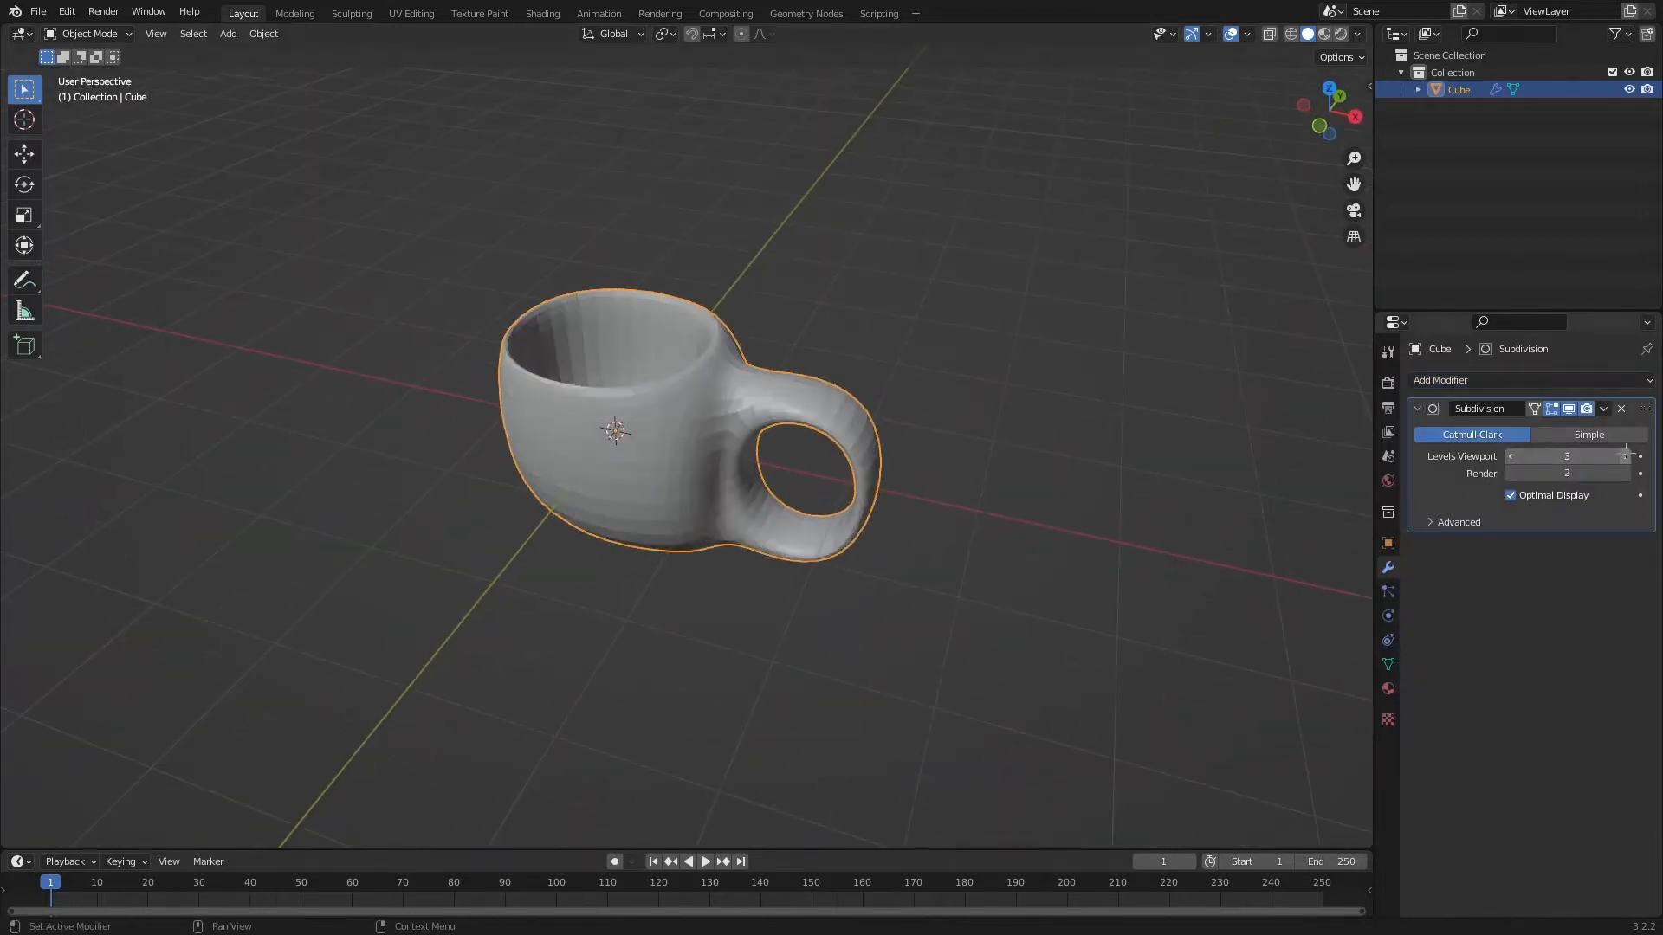
middle_click_drag(968, 531, 972, 601)
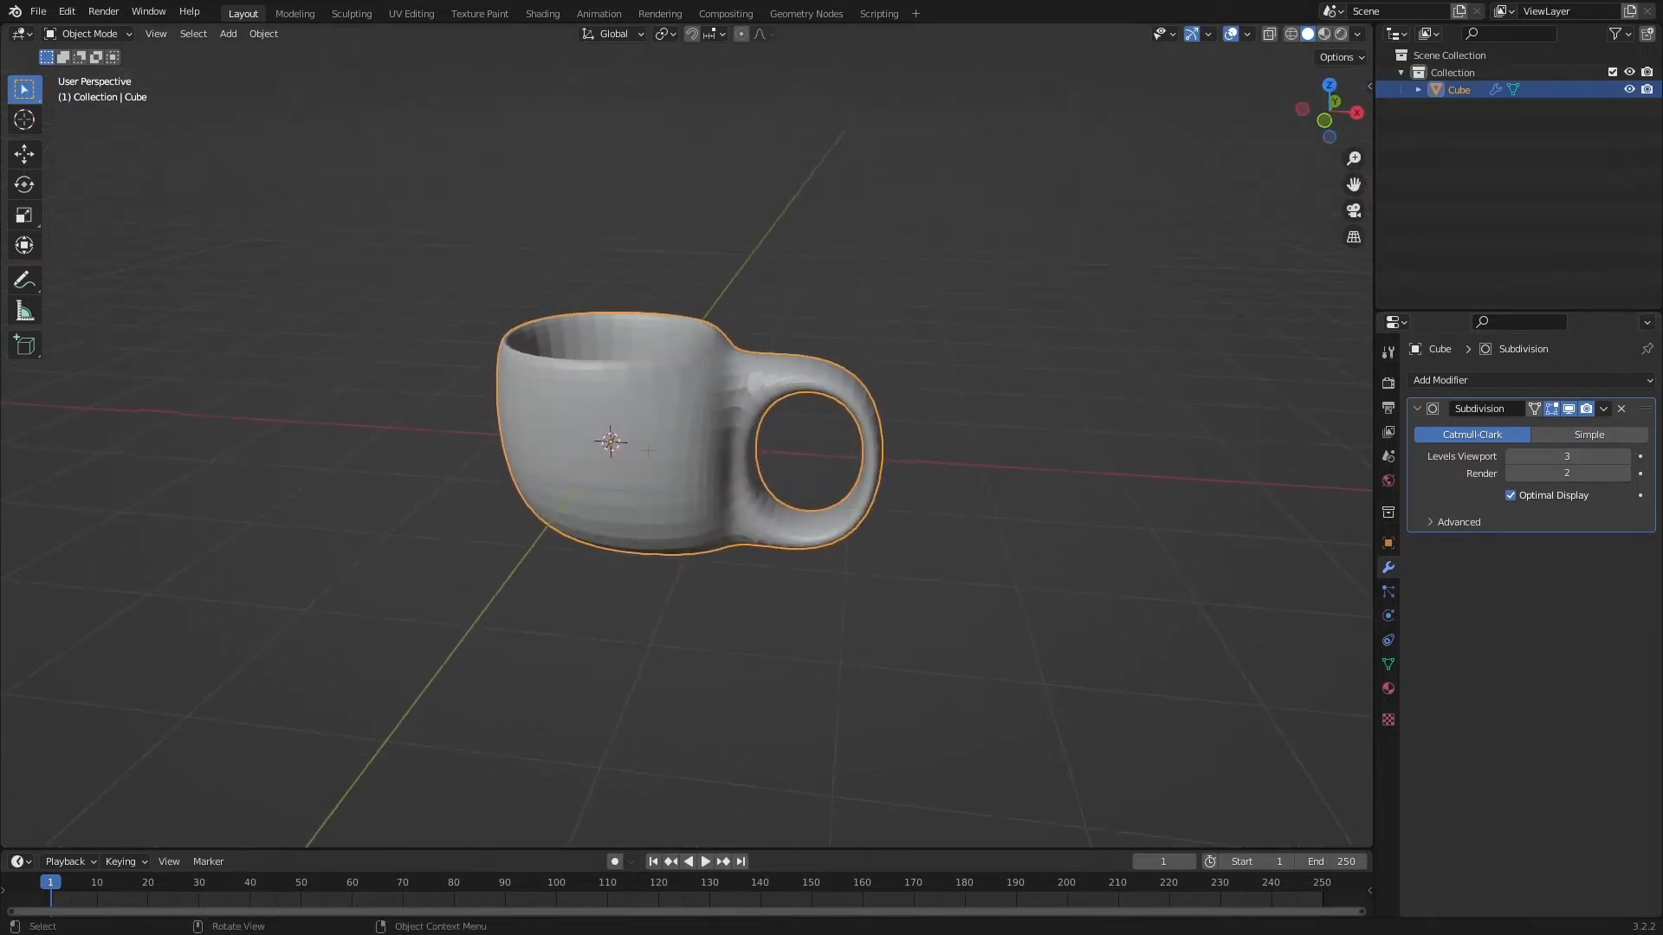
key("ctrl+Tab")
left_click(540, 449)
mouse_move(641, 467)
middle_mouse_down()
mouse_move(682, 497)
mouse_move(645, 472)
middle_mouse_up()
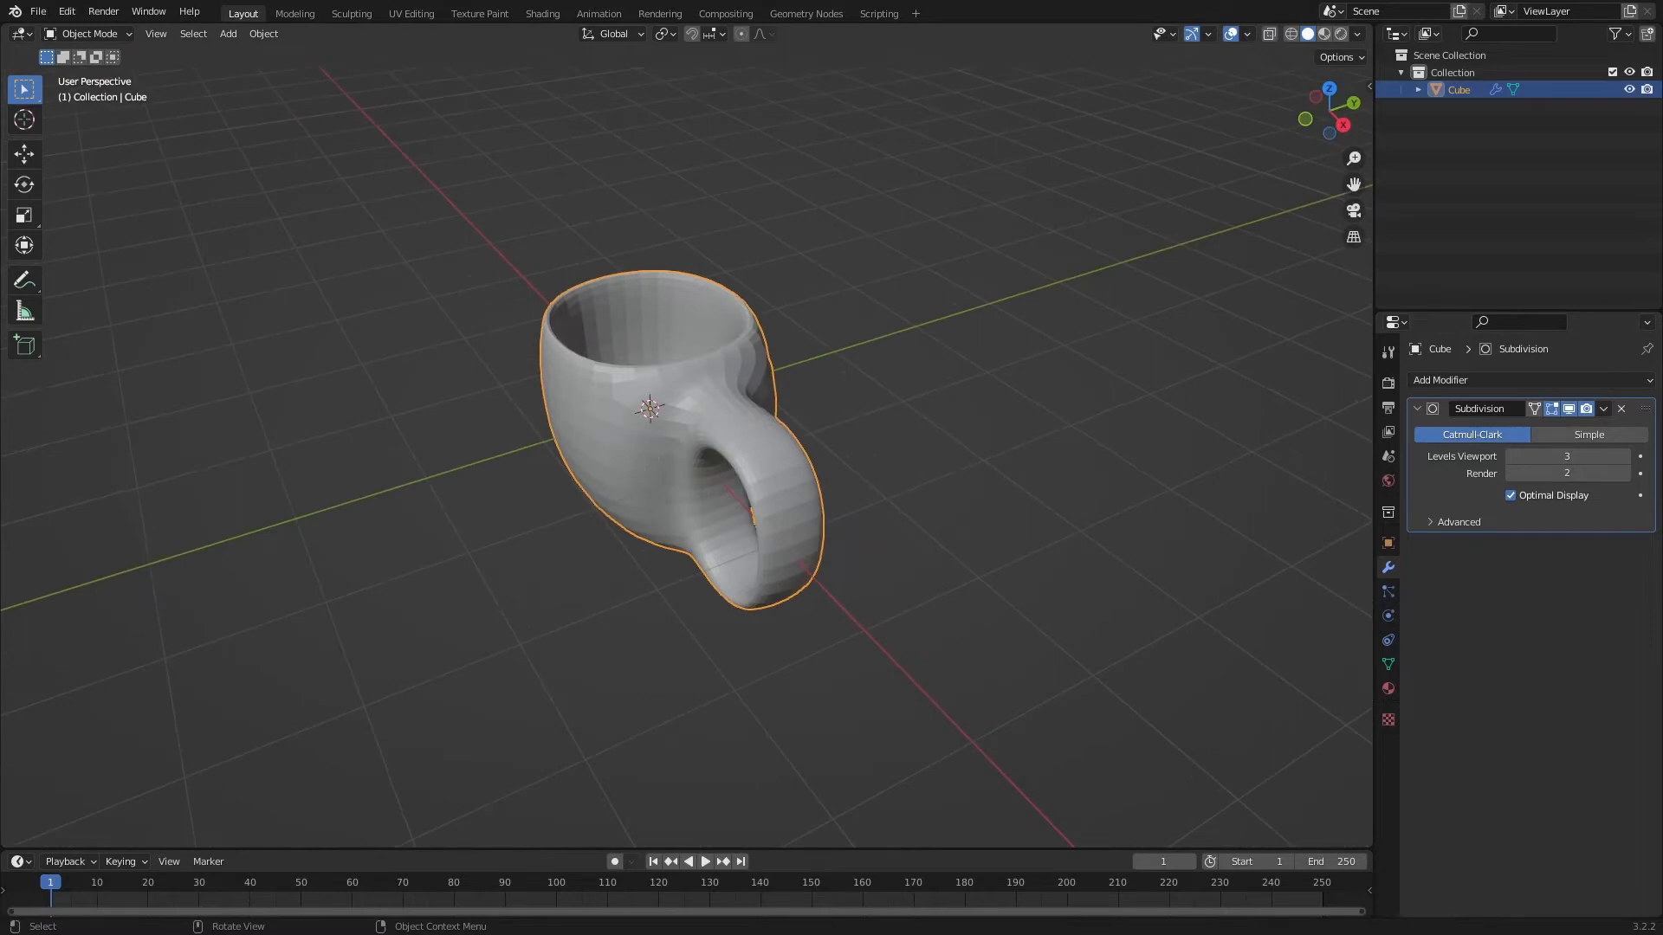
key("ctrl+Tab")
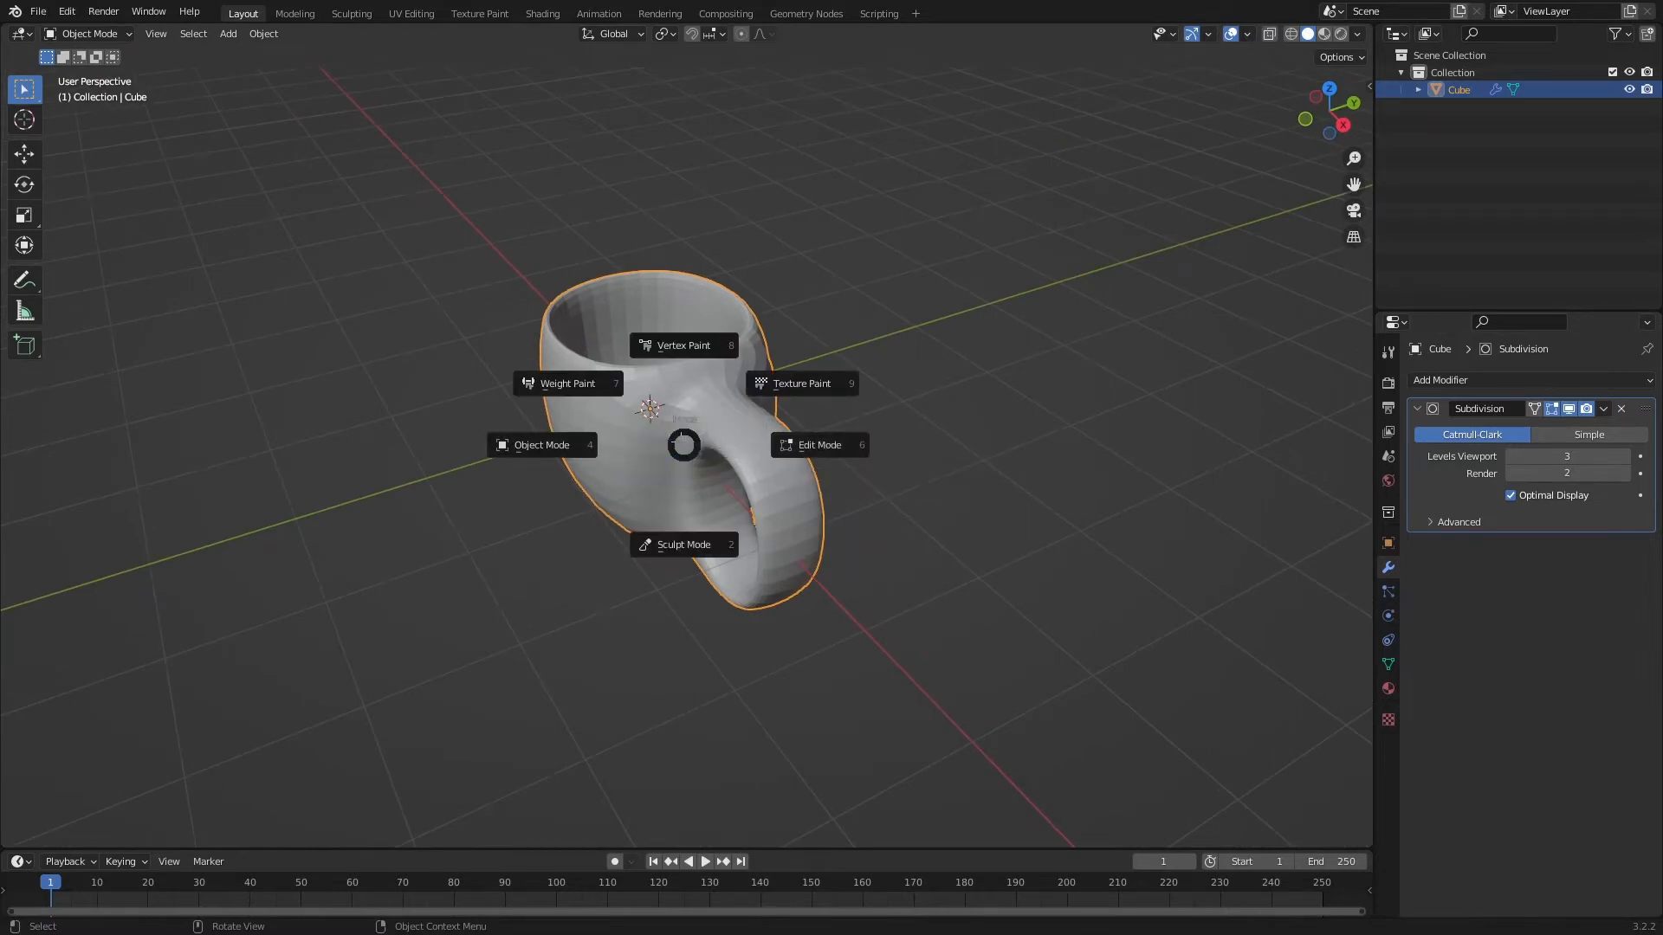
key("Escape")
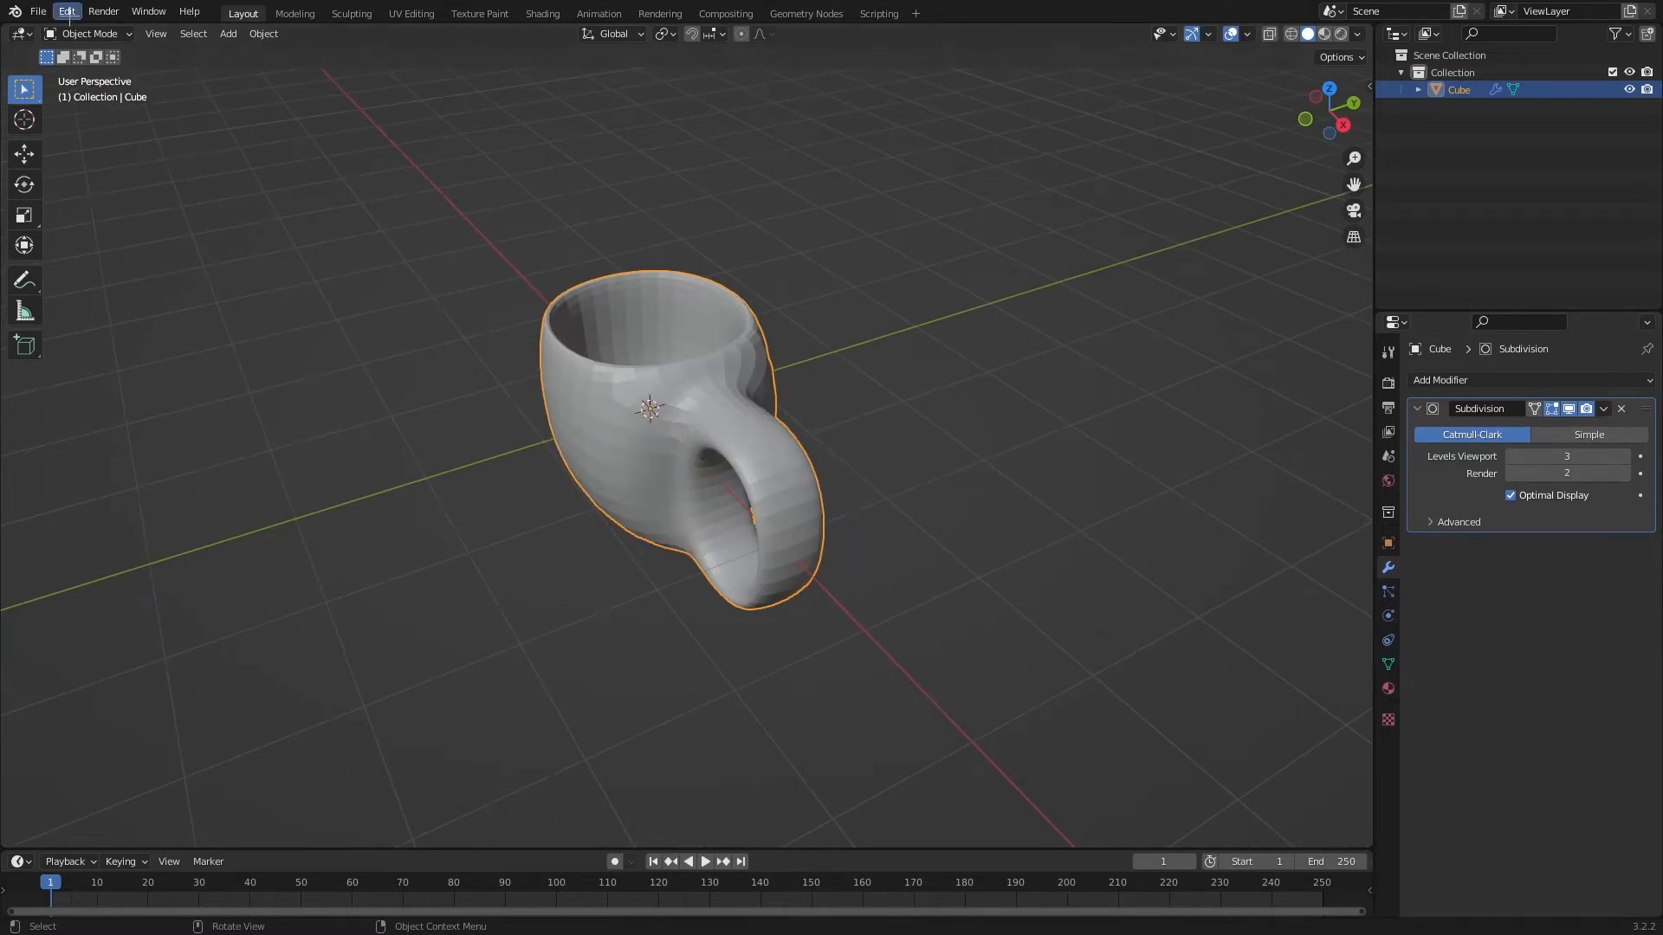
Open the program's preferences
left_click(68, 12)
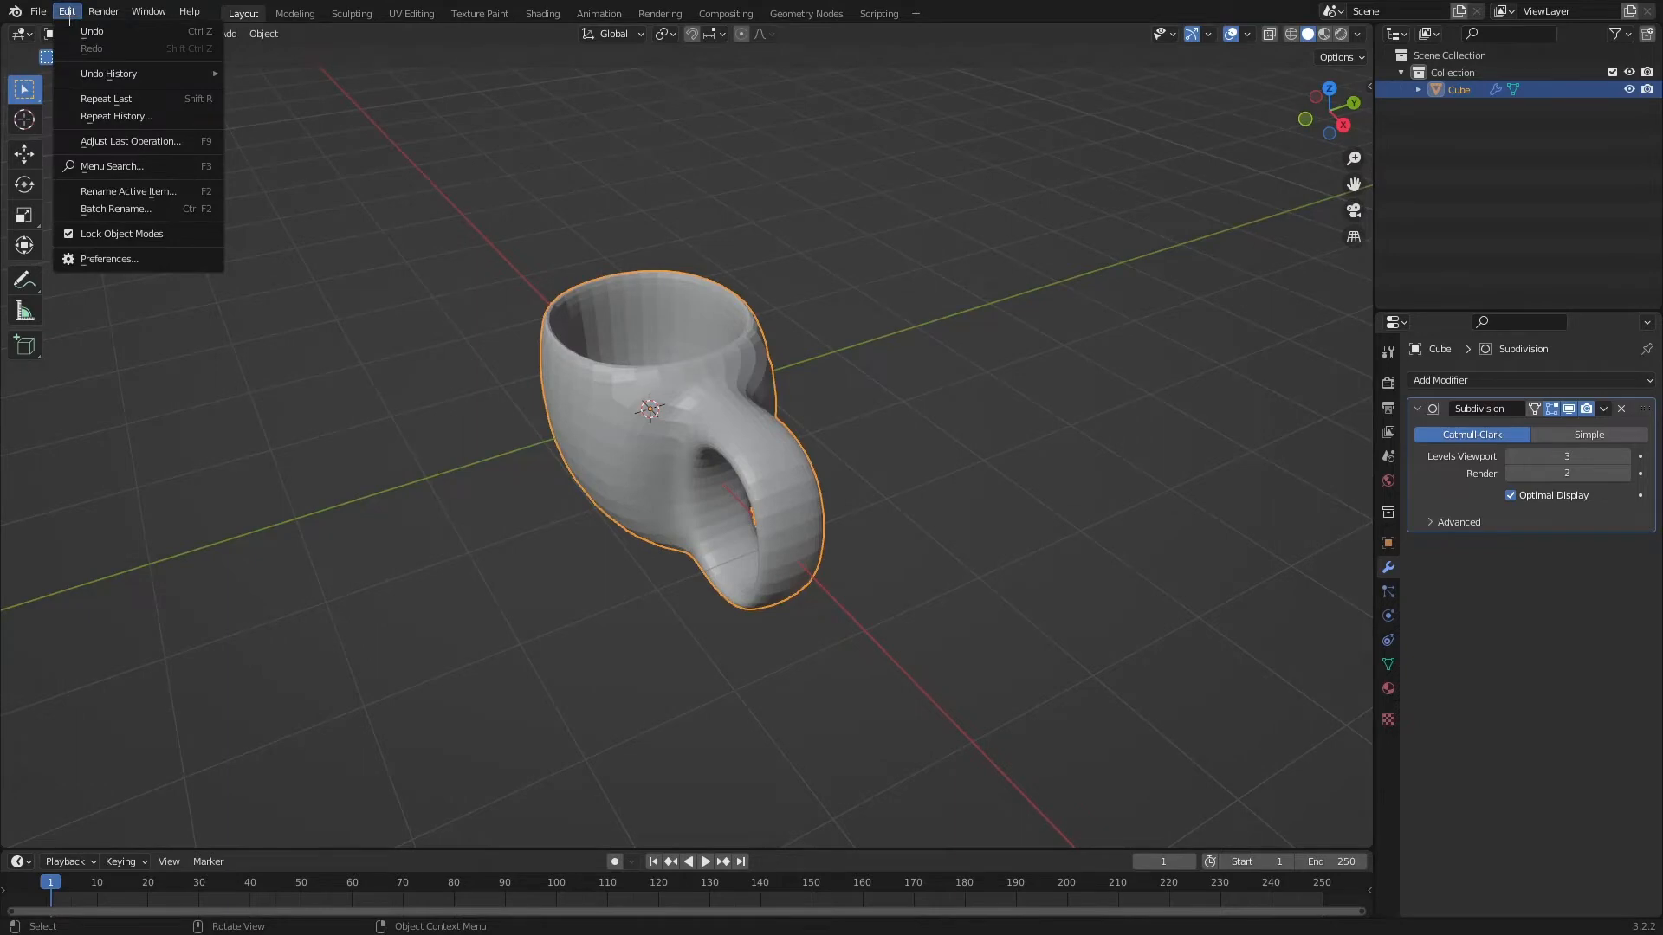
left_click(158, 260)
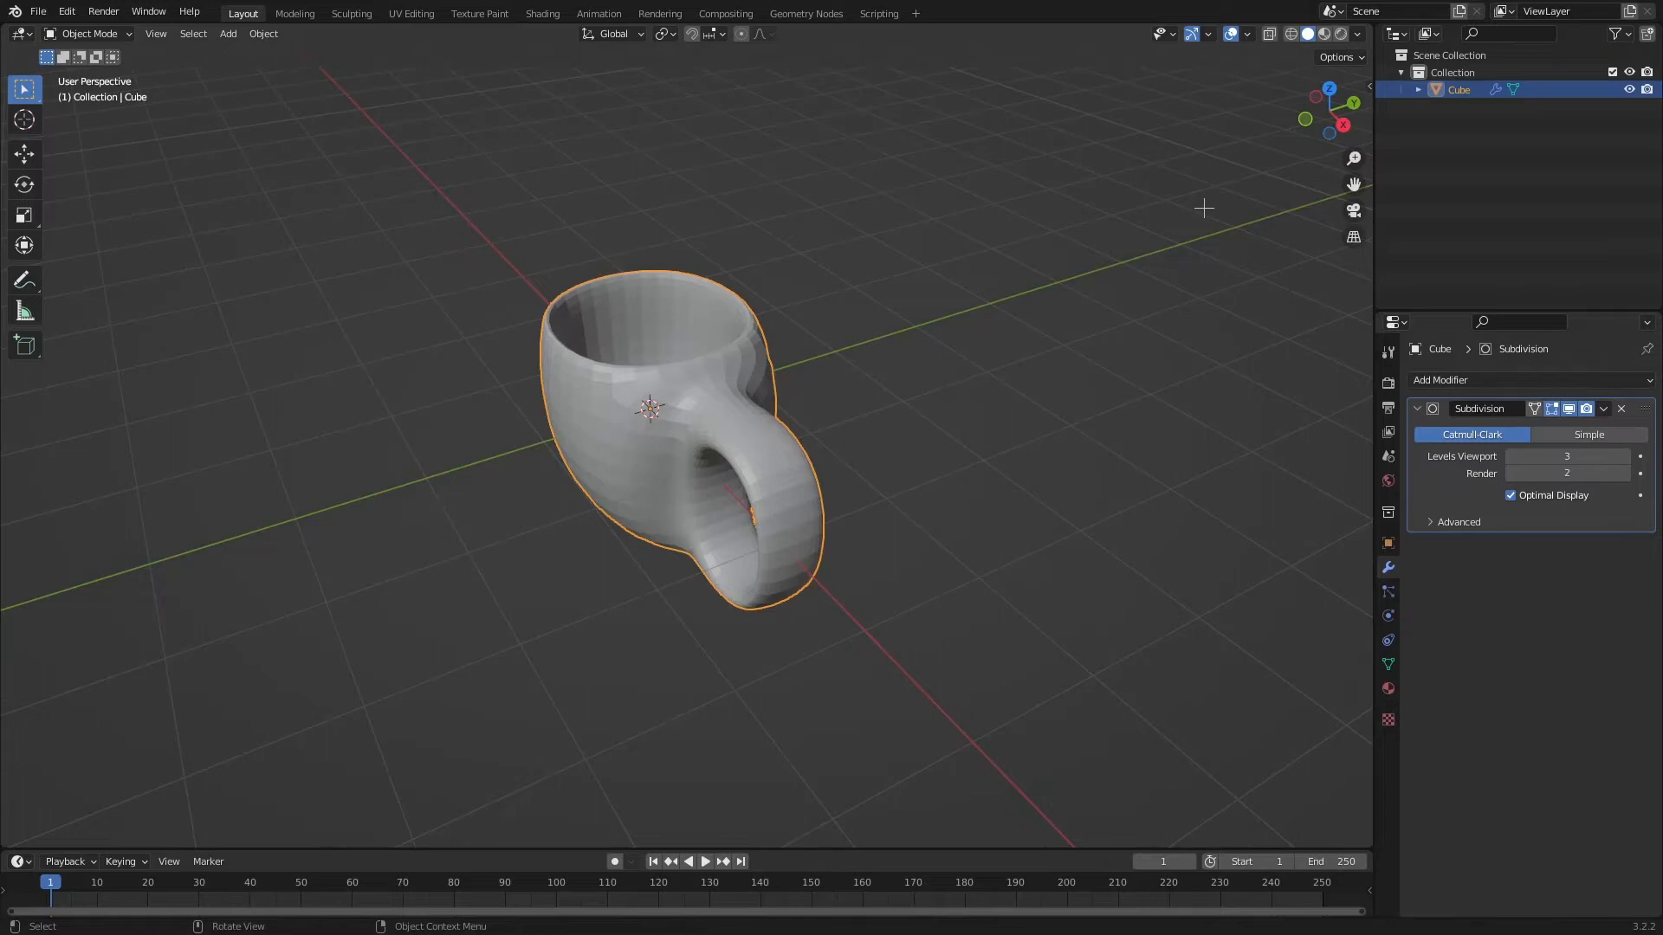
Toggle the mug between Edit Mode and Object Mode, ending in Object Mode
key("Tab")
key("Tab")
key("Tab")
key("Tab")
key("ctrl+Tab")
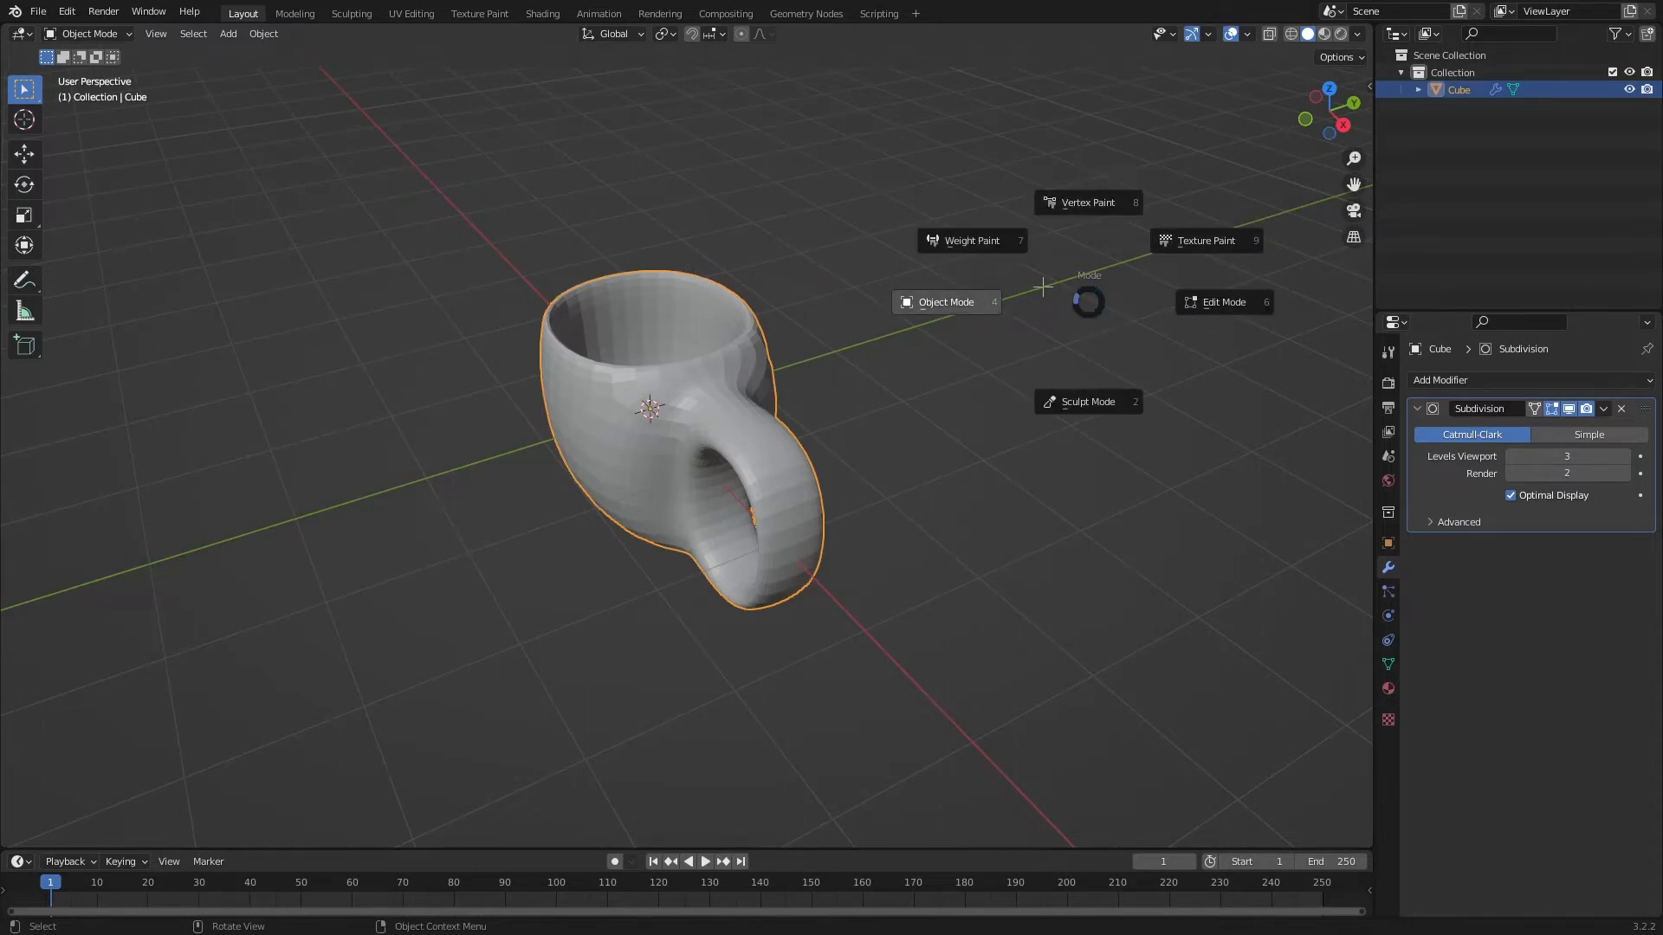
left_click(923, 301)
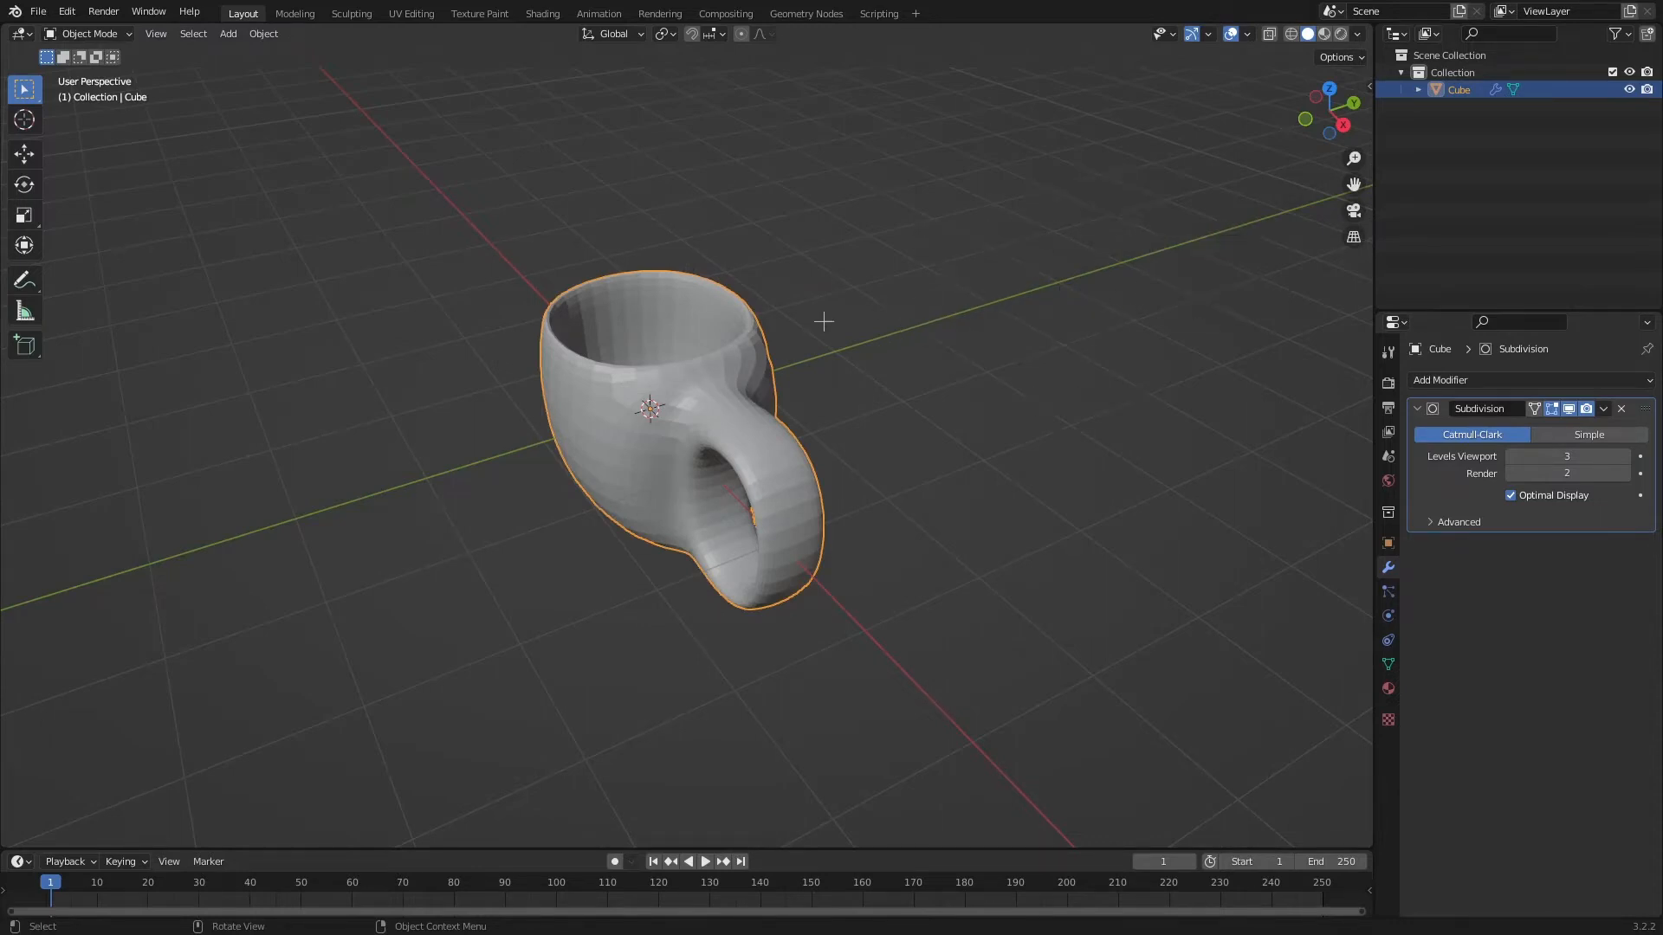
In Edit Mode, add a horizontal loop cut around the mug's body and slide it fully down to the base, factor 1.0
middle_click_drag(830, 271, 984, 325)
key("Tab")
middle_click_drag(535, 420, 581, 618)
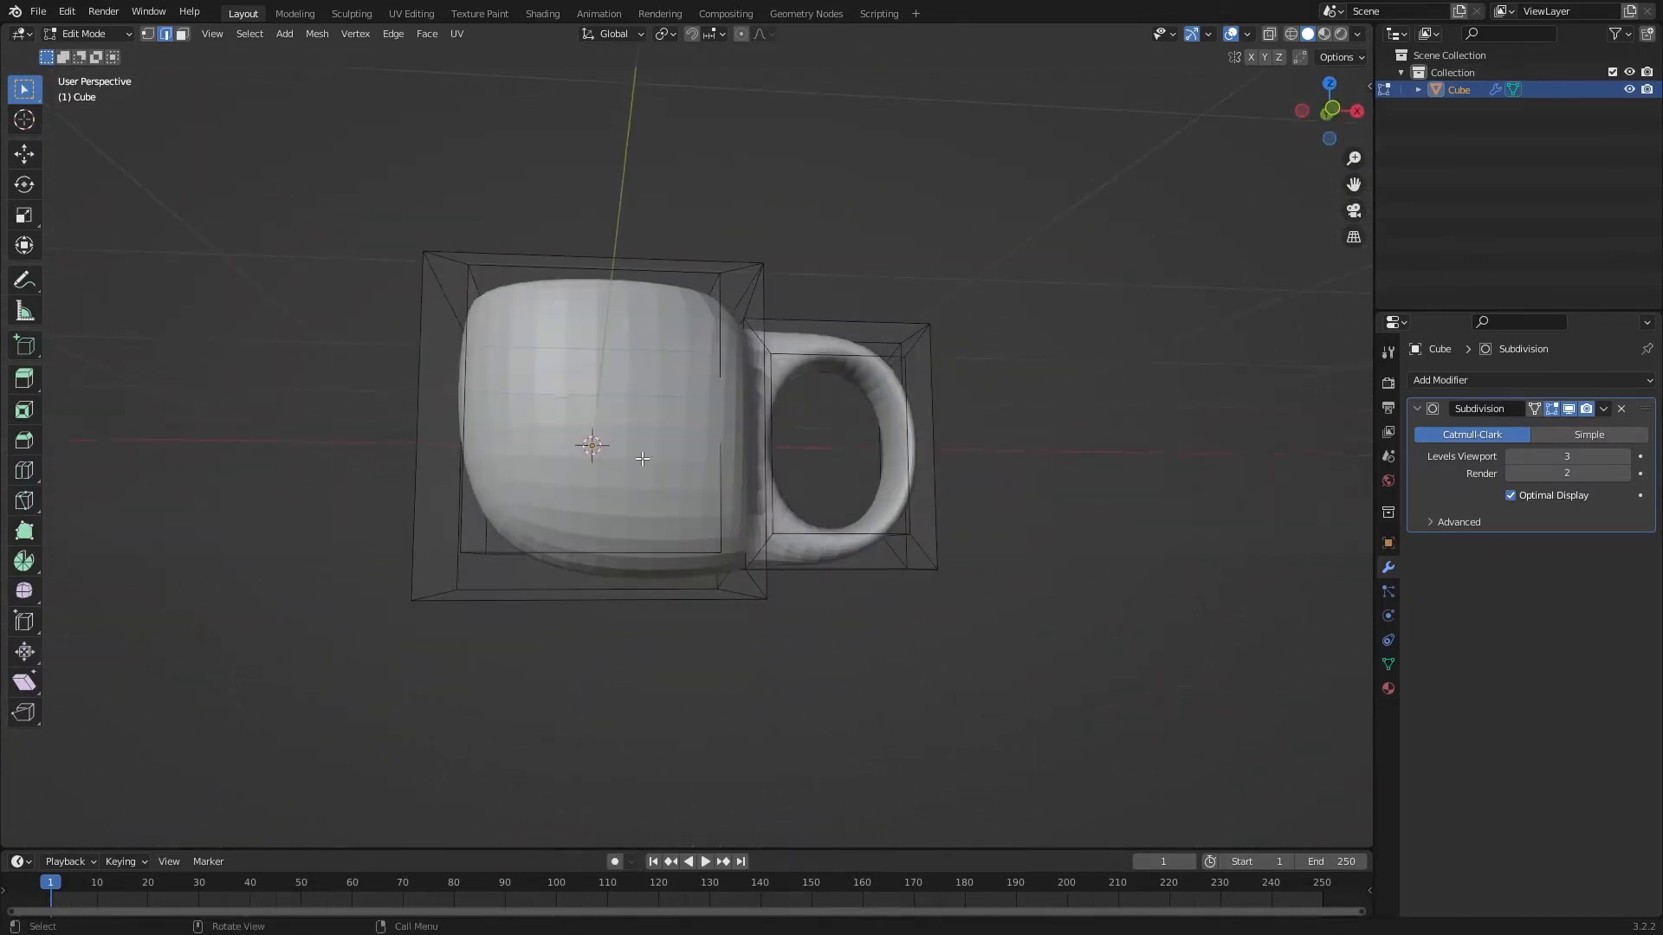
middle_click_drag(641, 458, 521, 595)
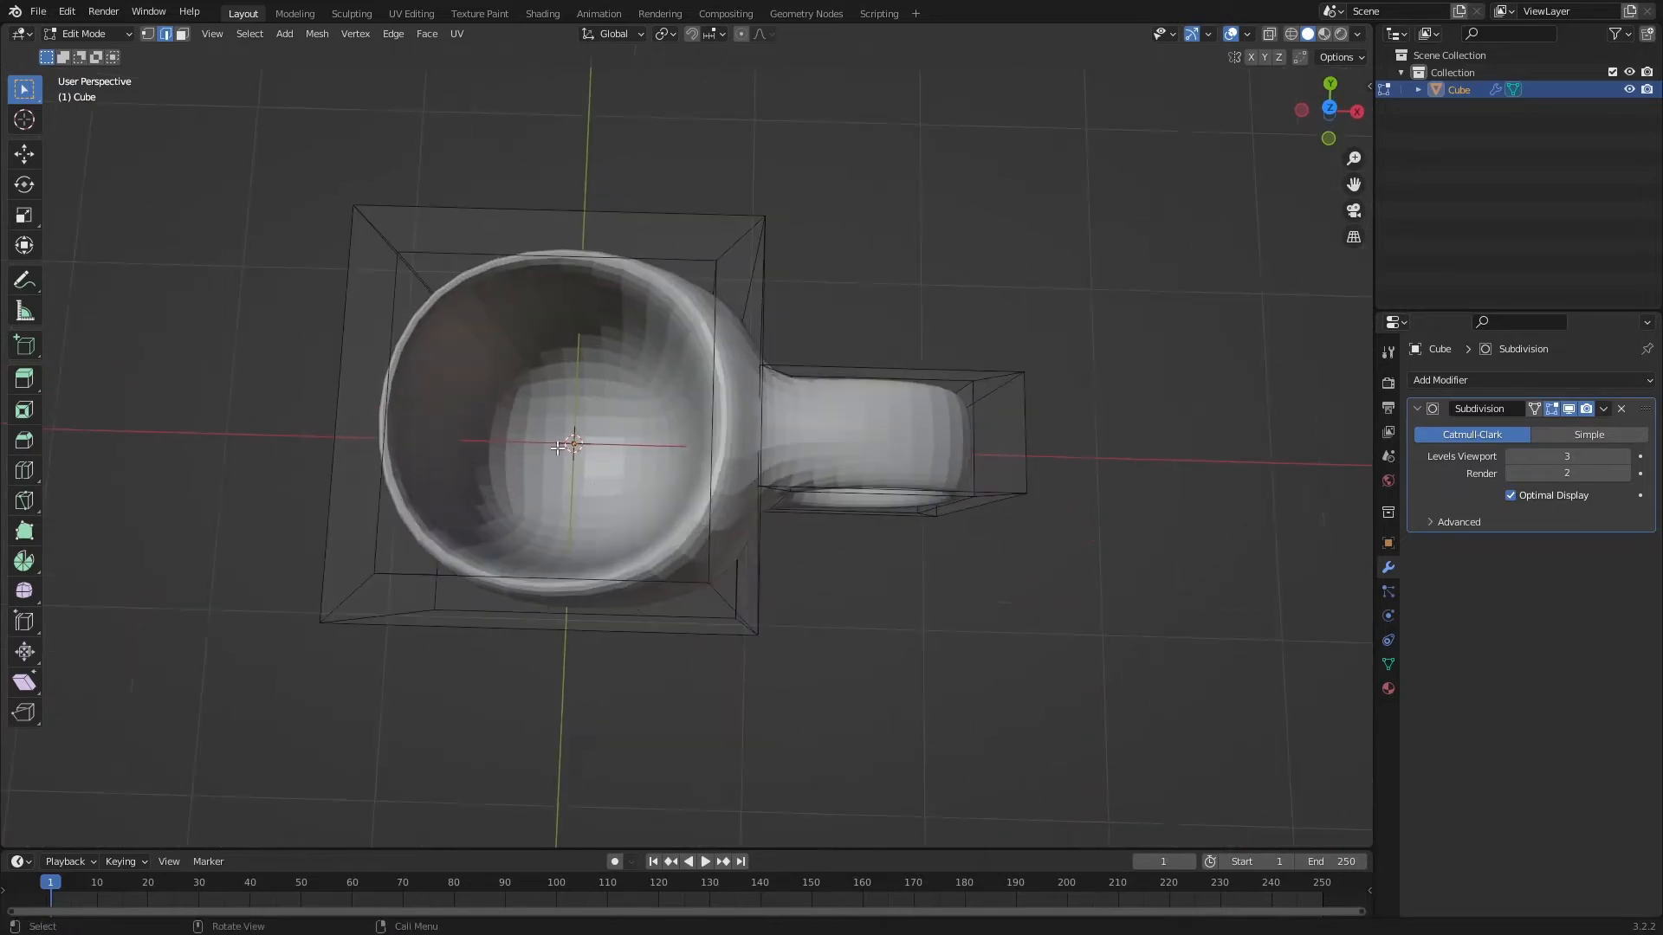
middle_click_drag(557, 447, 659, 433)
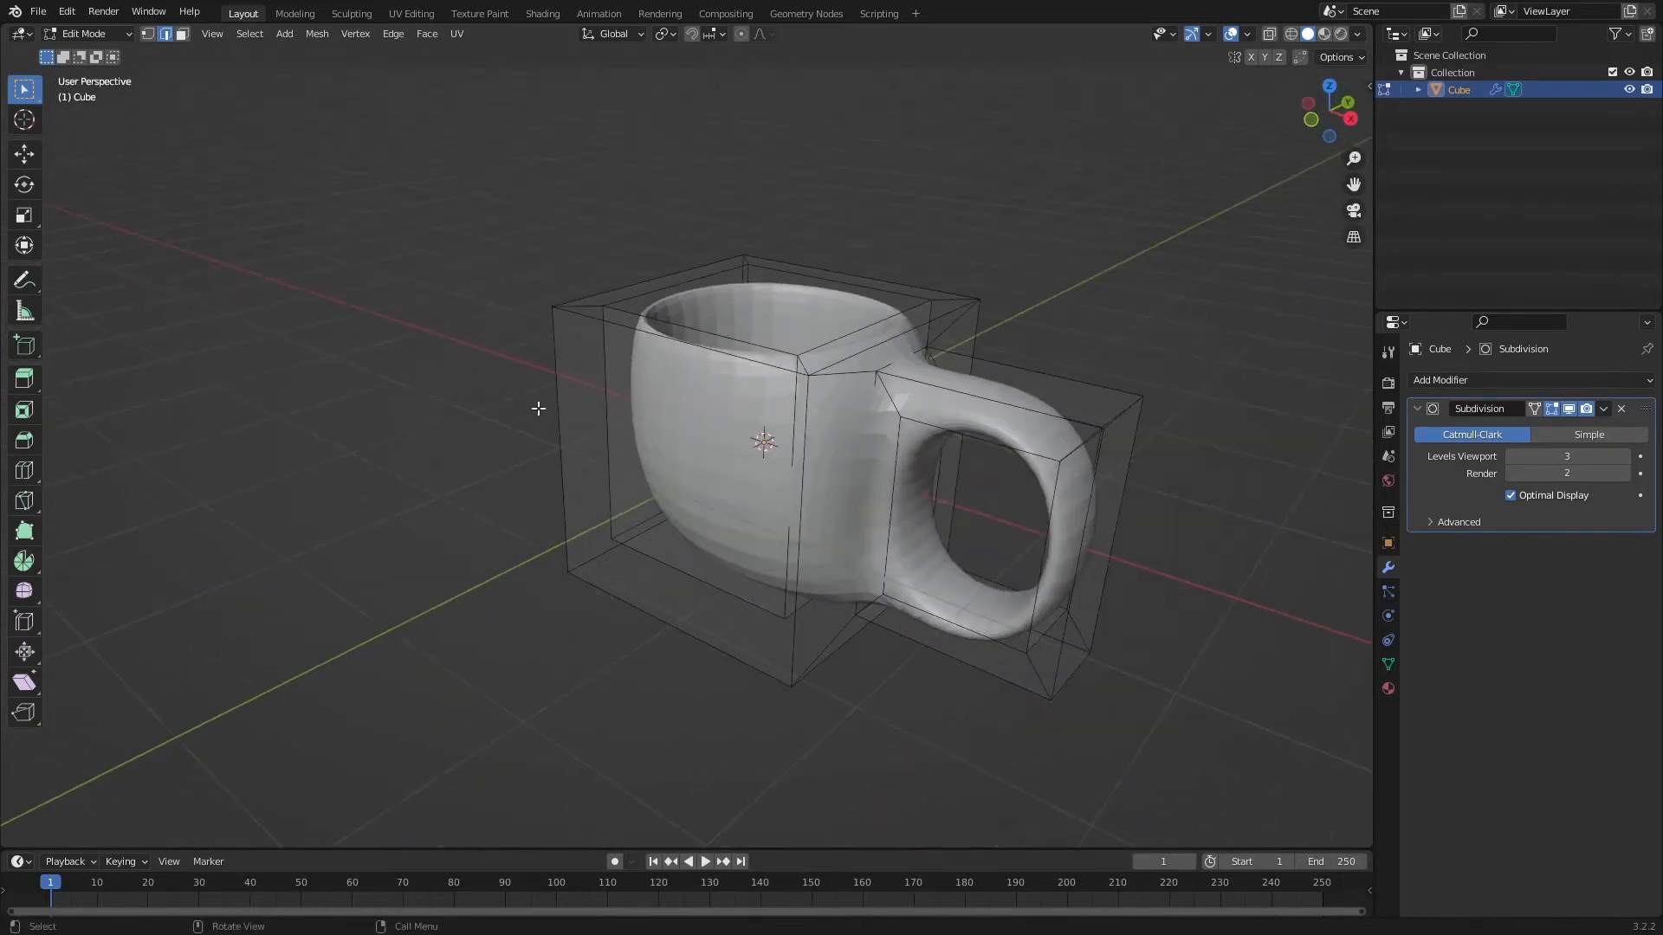
key("ctrl+r")
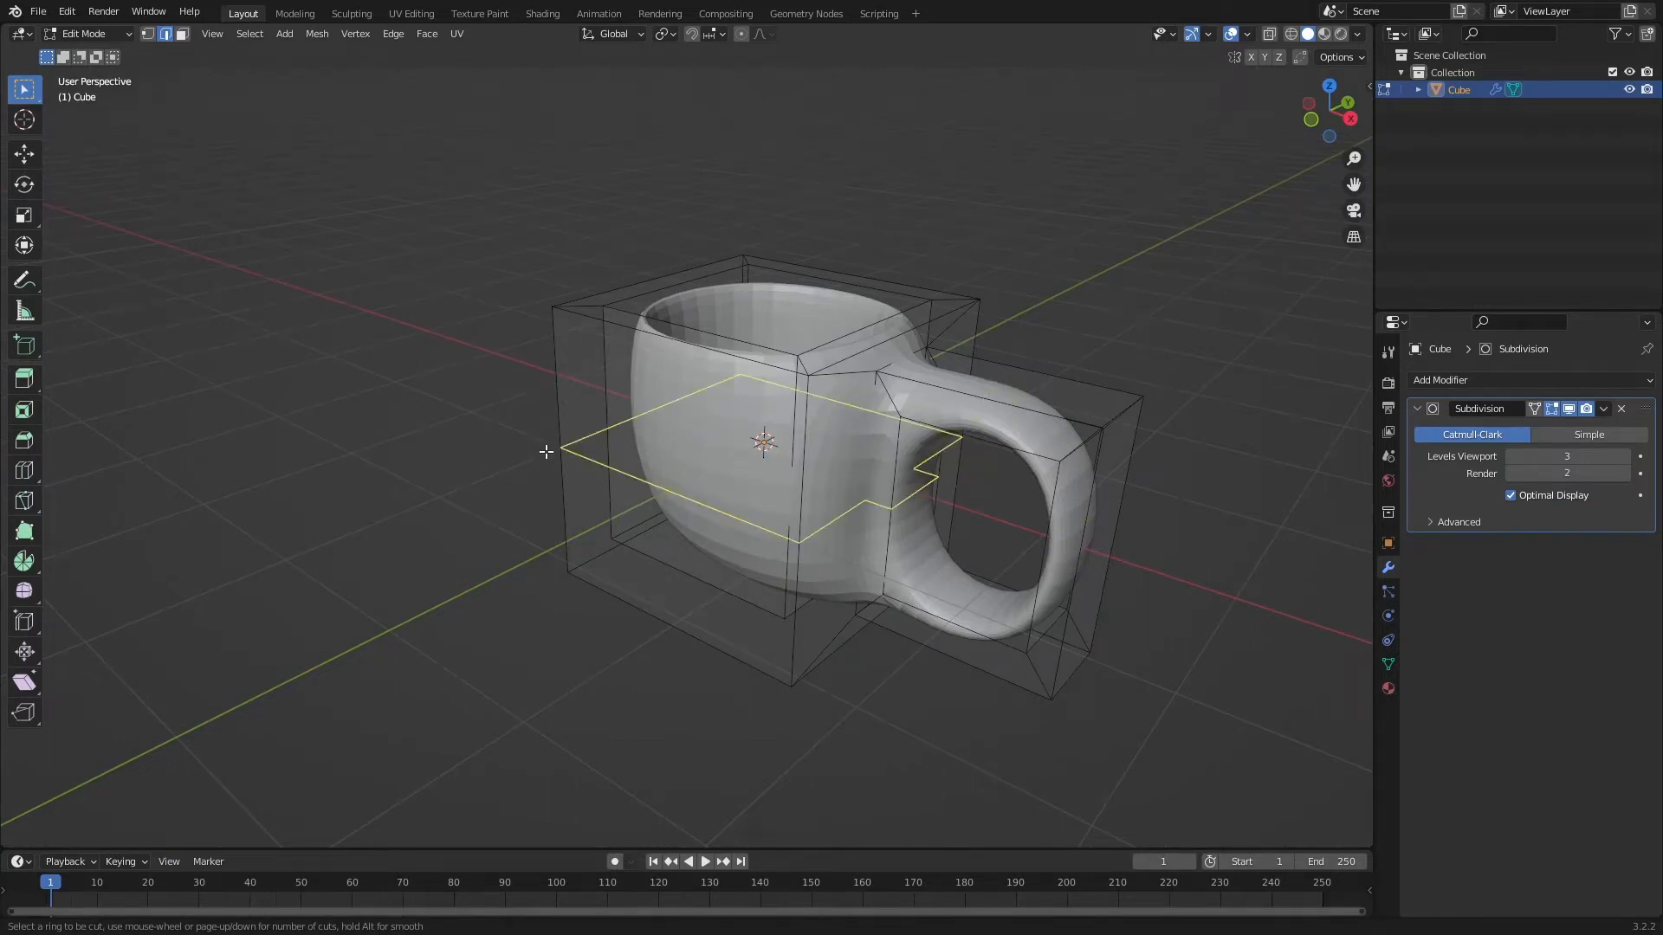
left_click(542, 443)
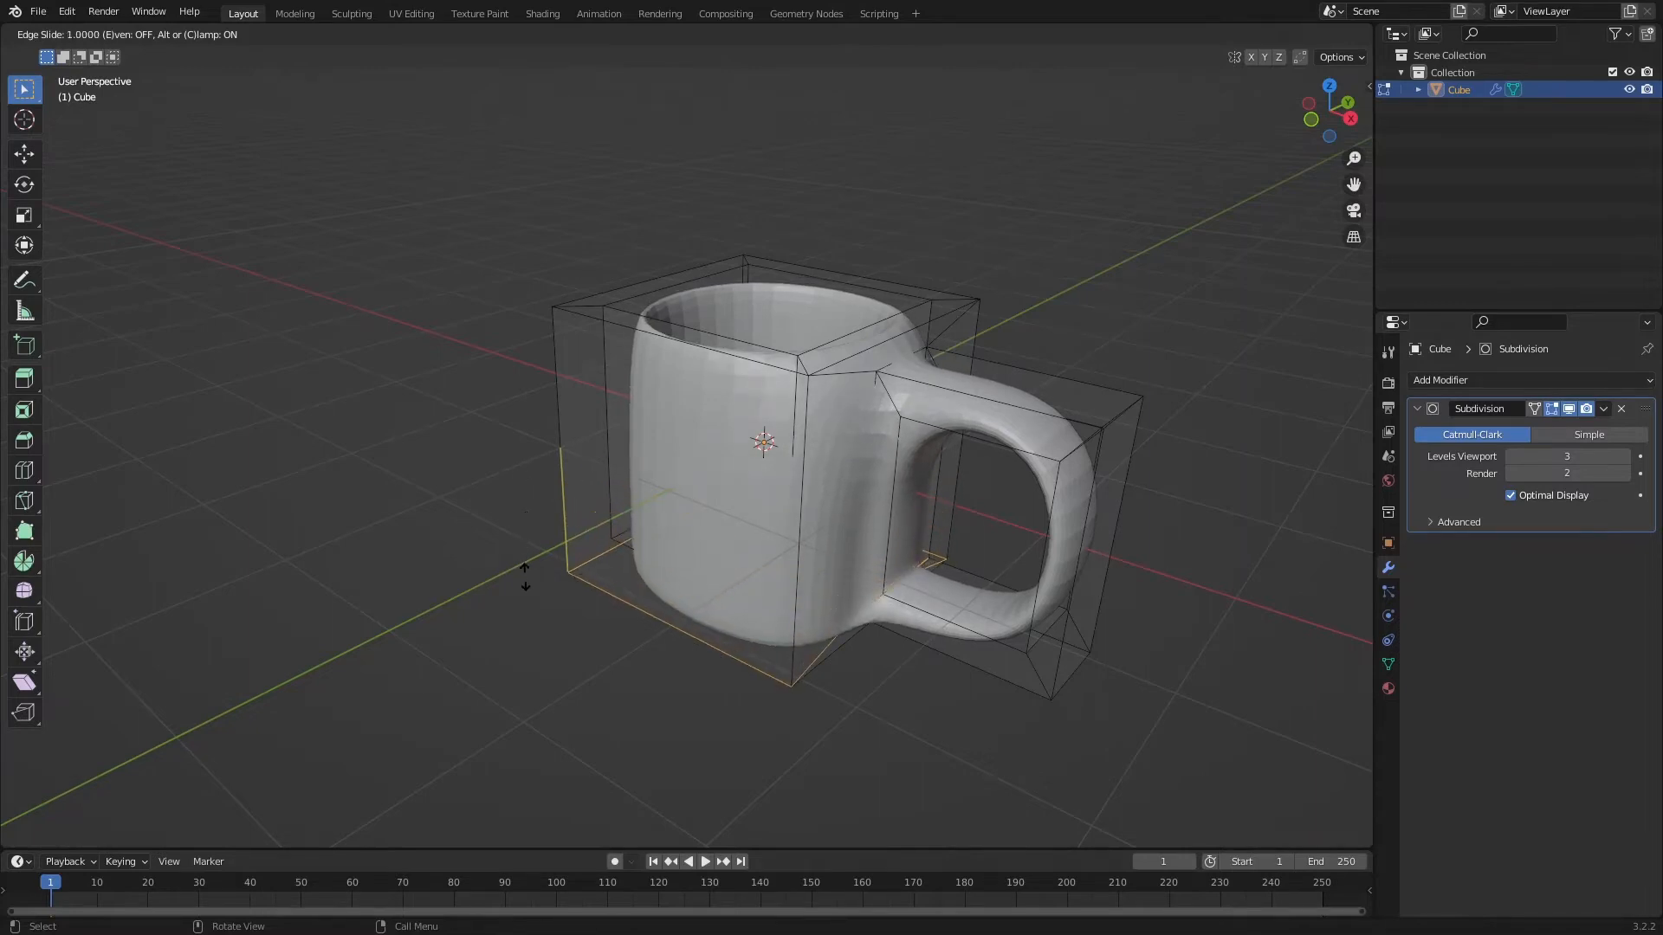
left_click(535, 705)
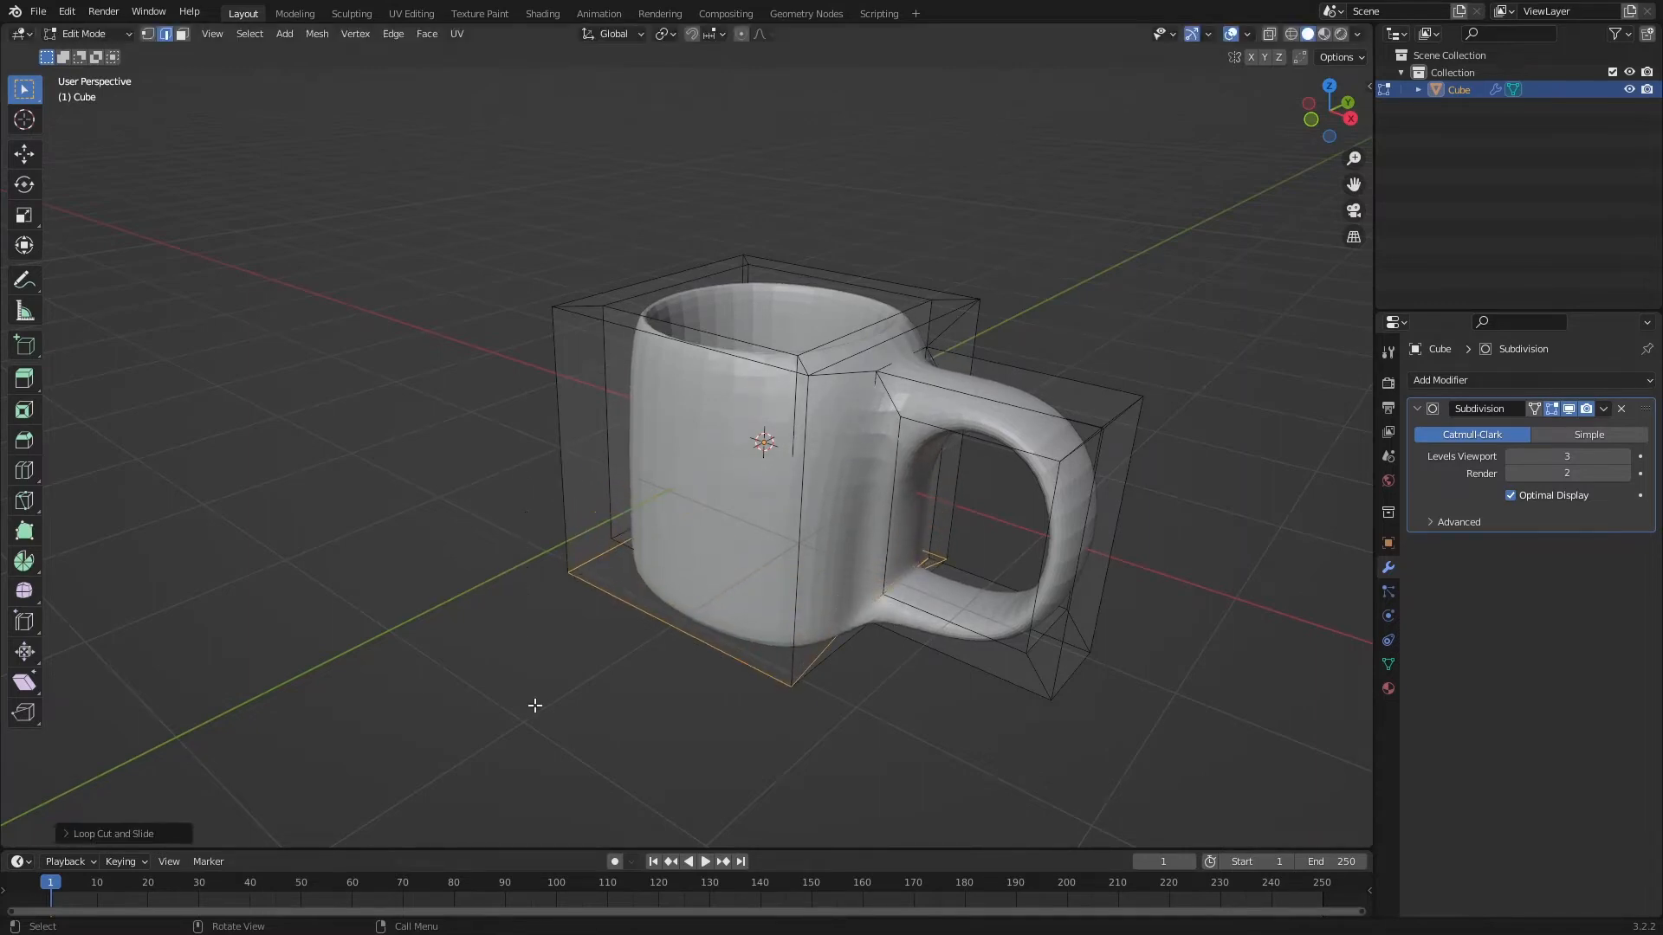
Add another horizontal loop cut around the mug's body and slide it fully up to the rim, factor -1.0
middle_click_drag(530, 702, 680, 702)
key("ctrl+r")
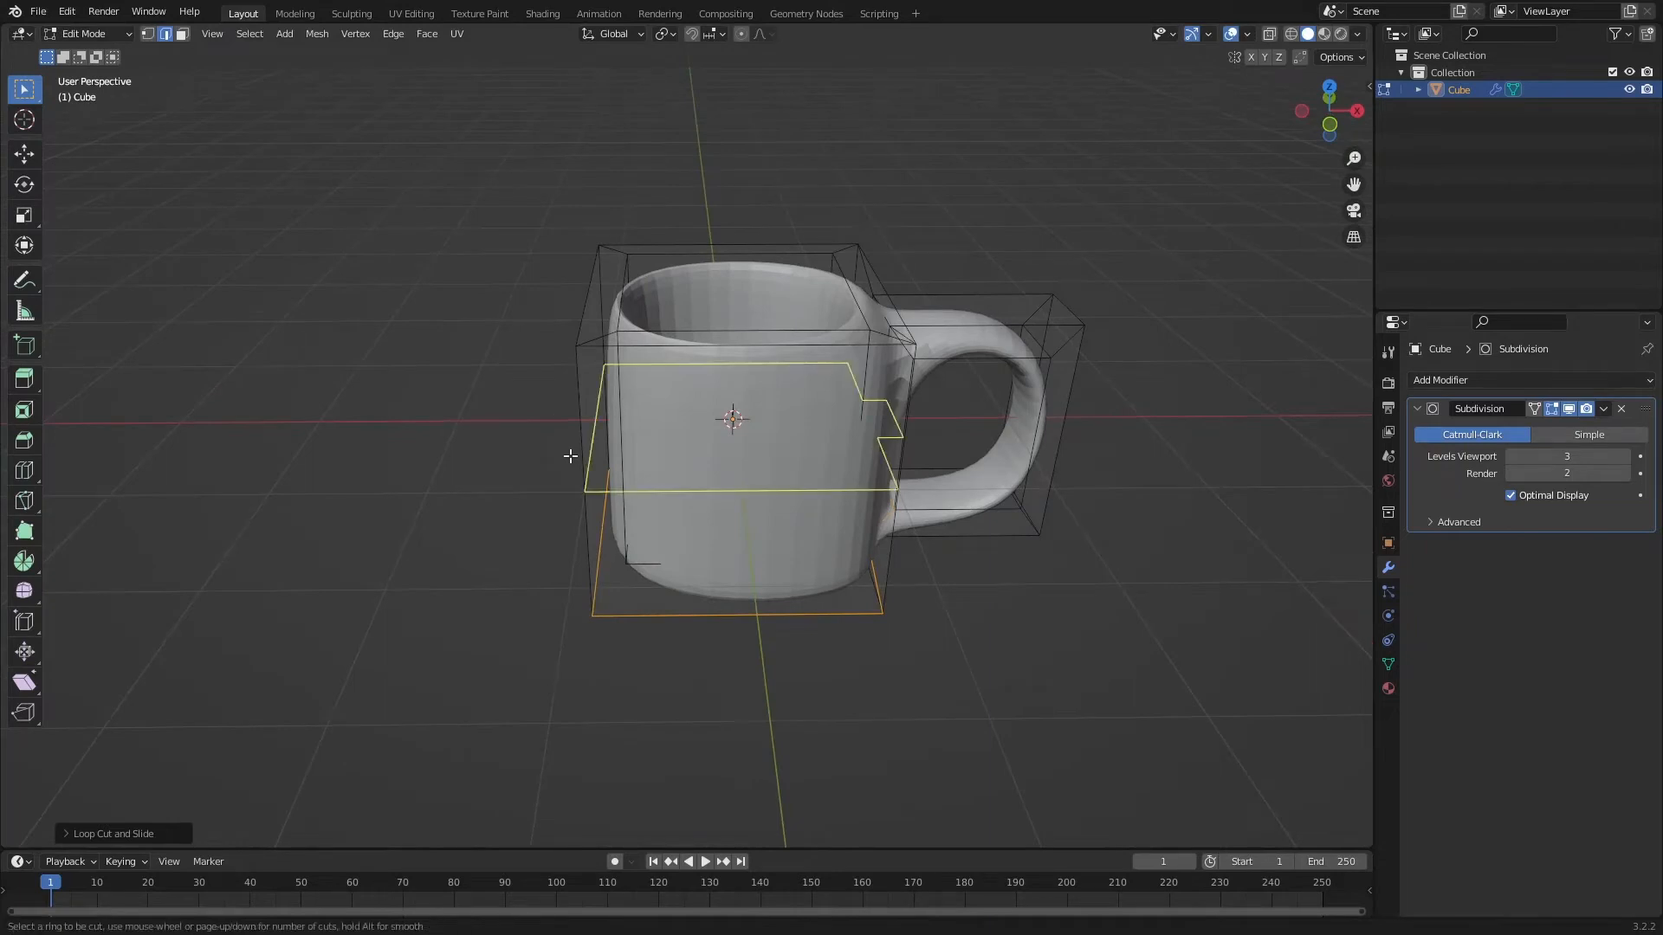
left_click(570, 455)
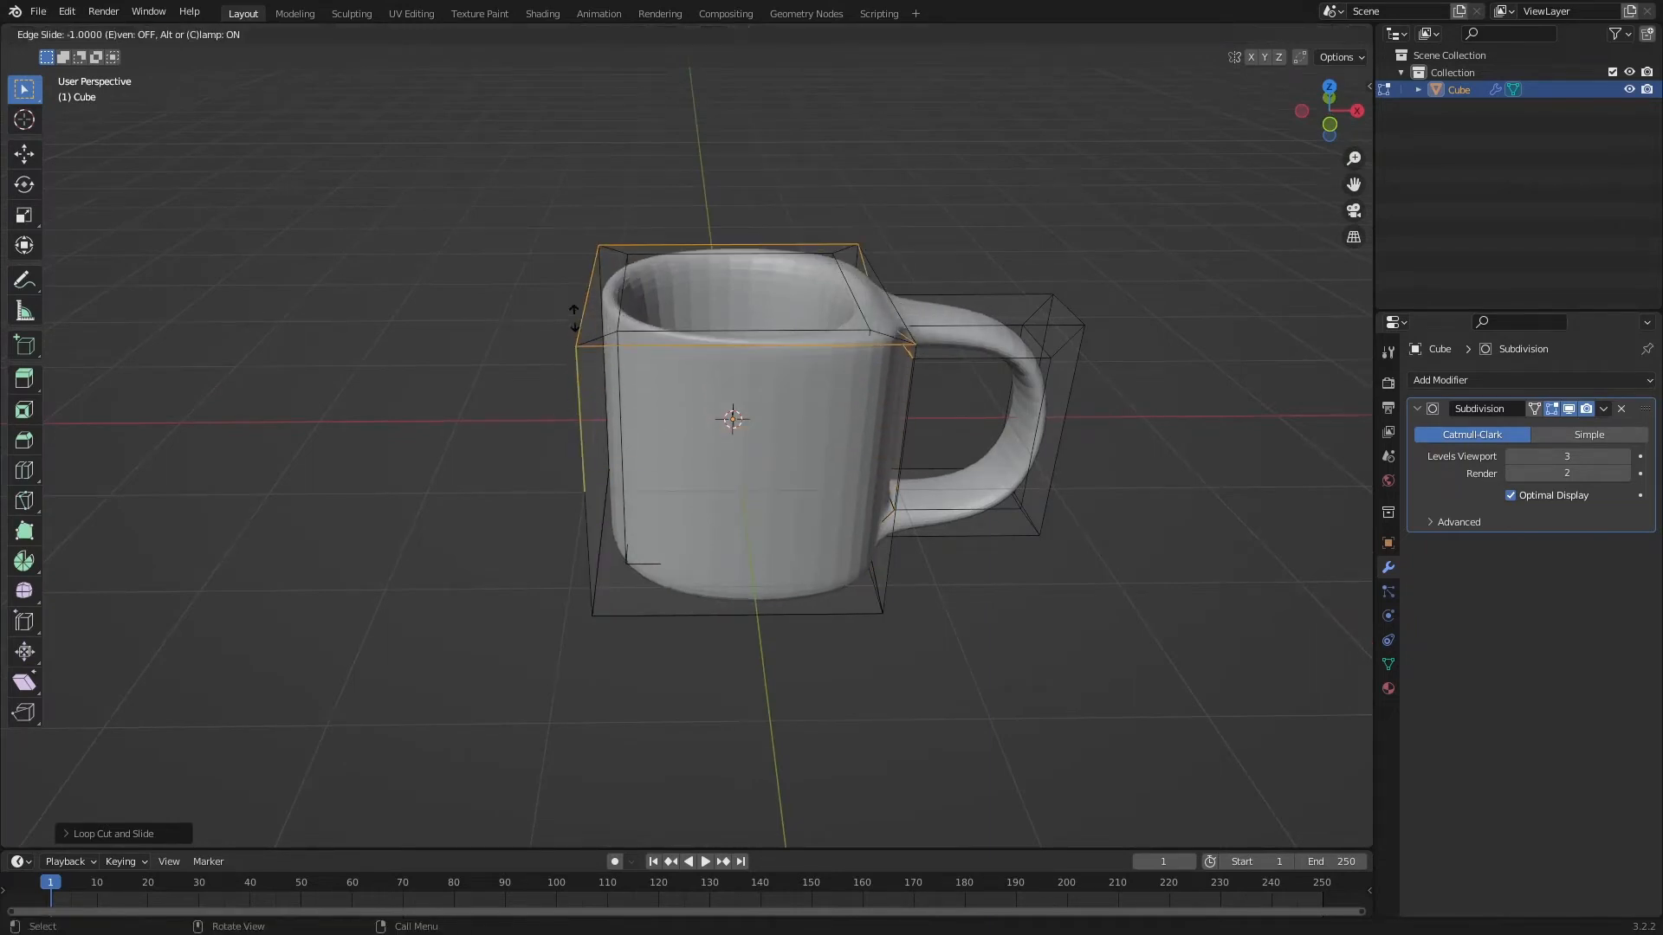
left_click(574, 321)
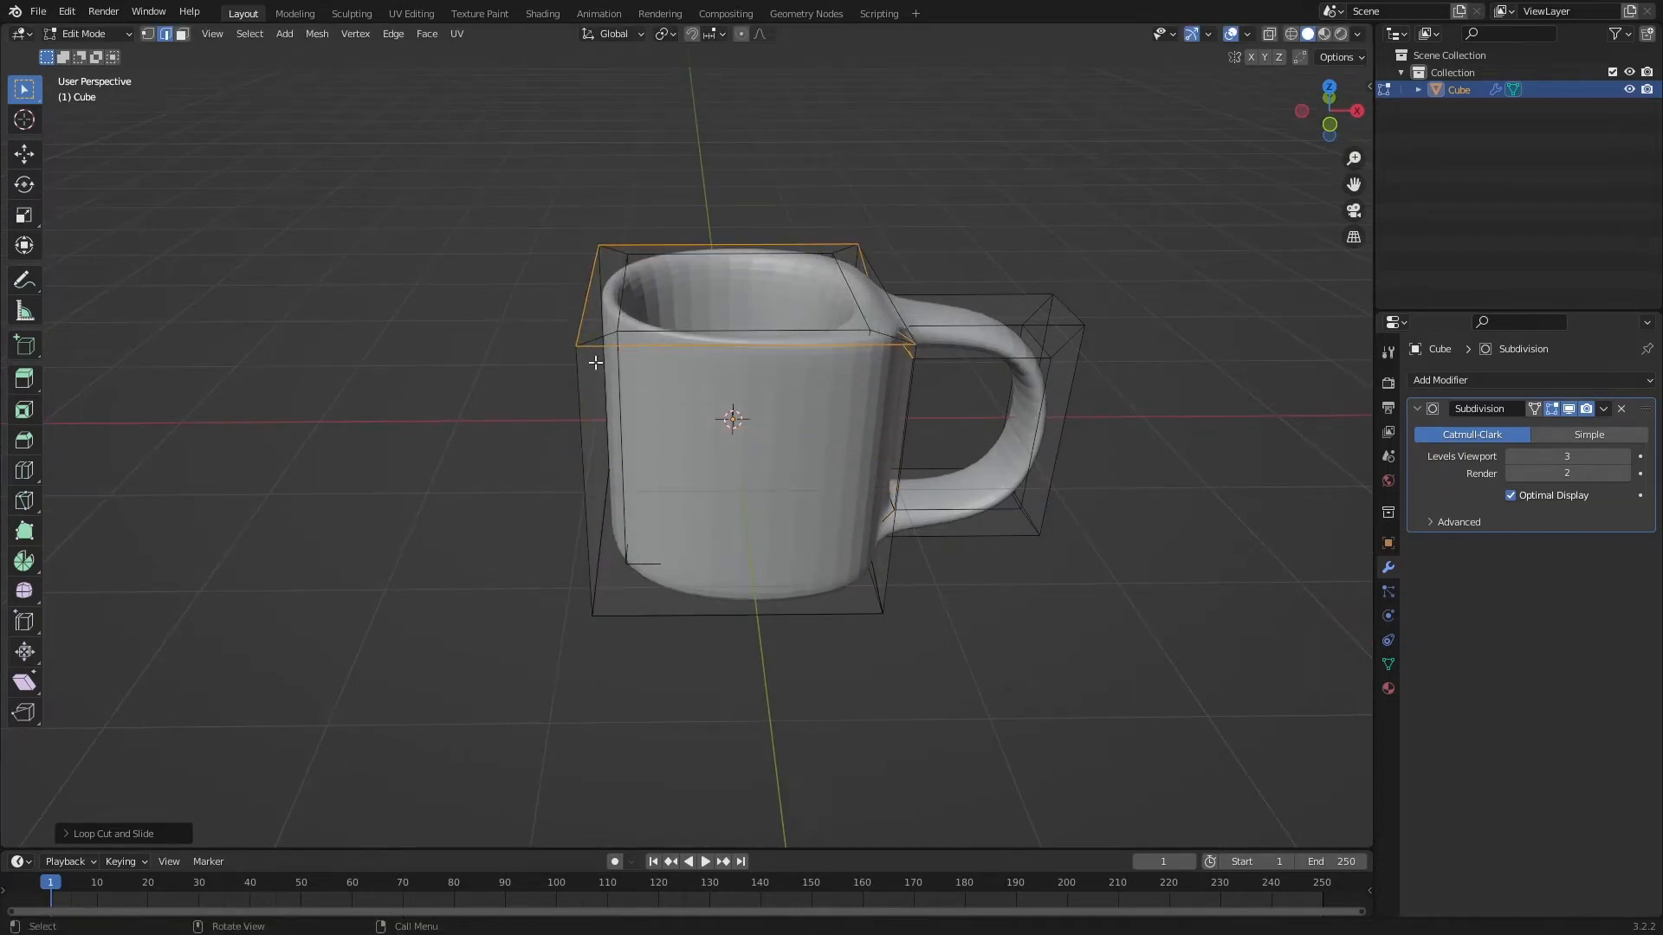
Add a vertical loop cut around the mug's body and slide it to the side where the handle attaches, factor 1.0
middle_click_drag(573, 321, 789, 367)
key("ctrl+r")
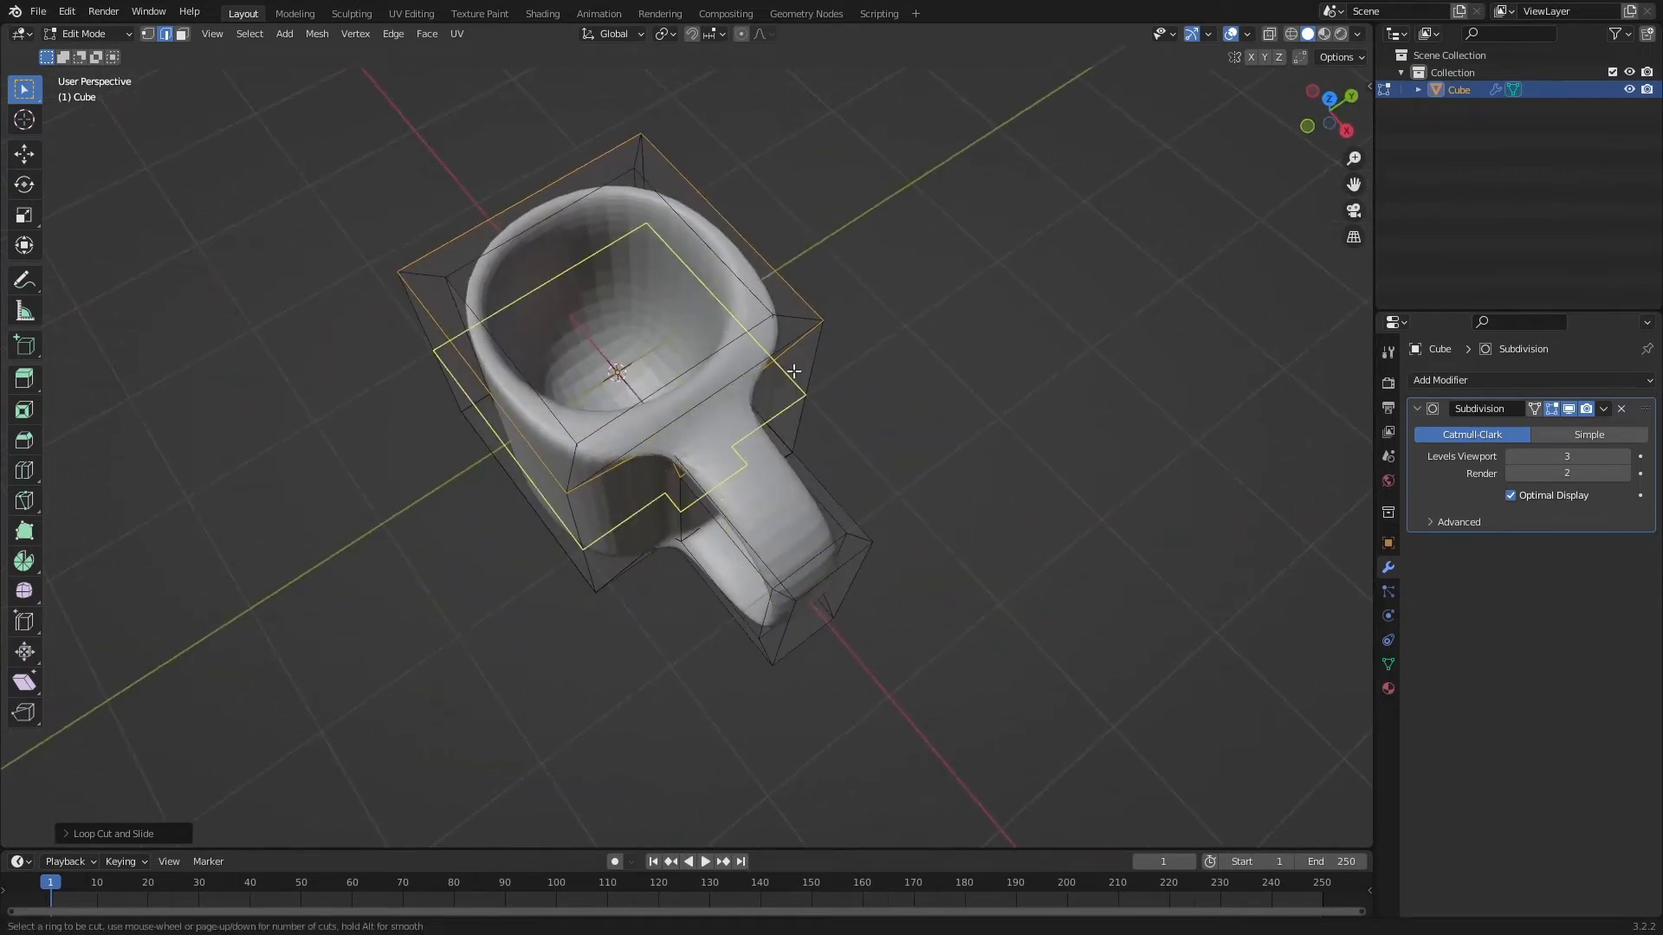
left_click(782, 366)
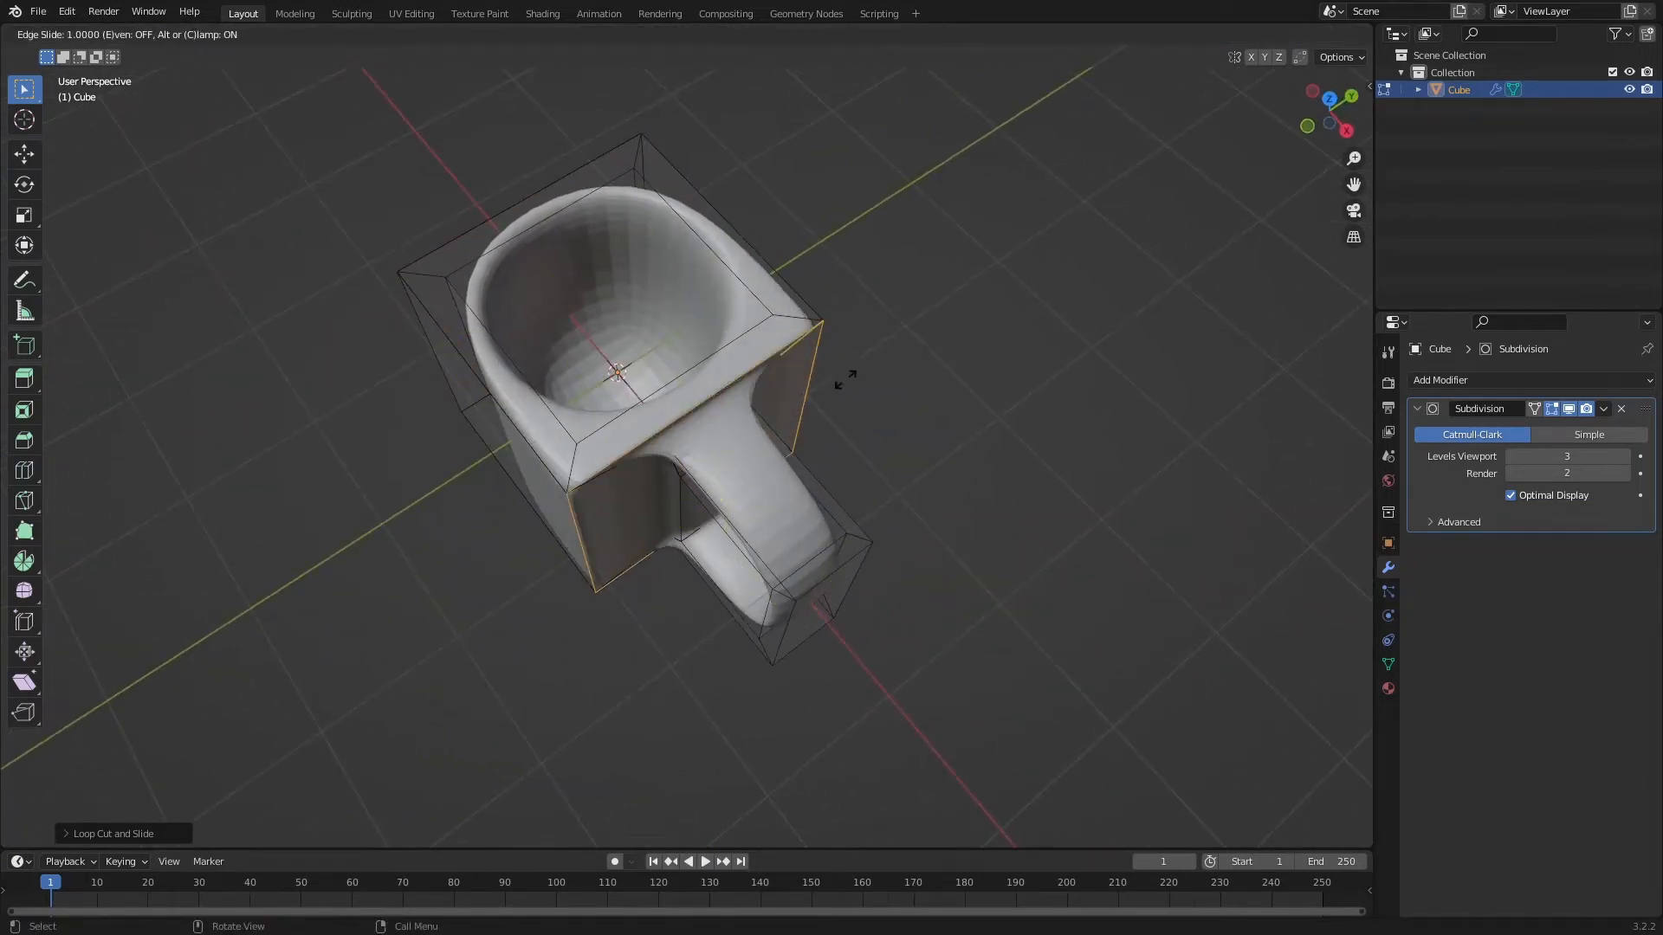
left_click(779, 437)
middle_click_drag(865, 438, 811, 465)
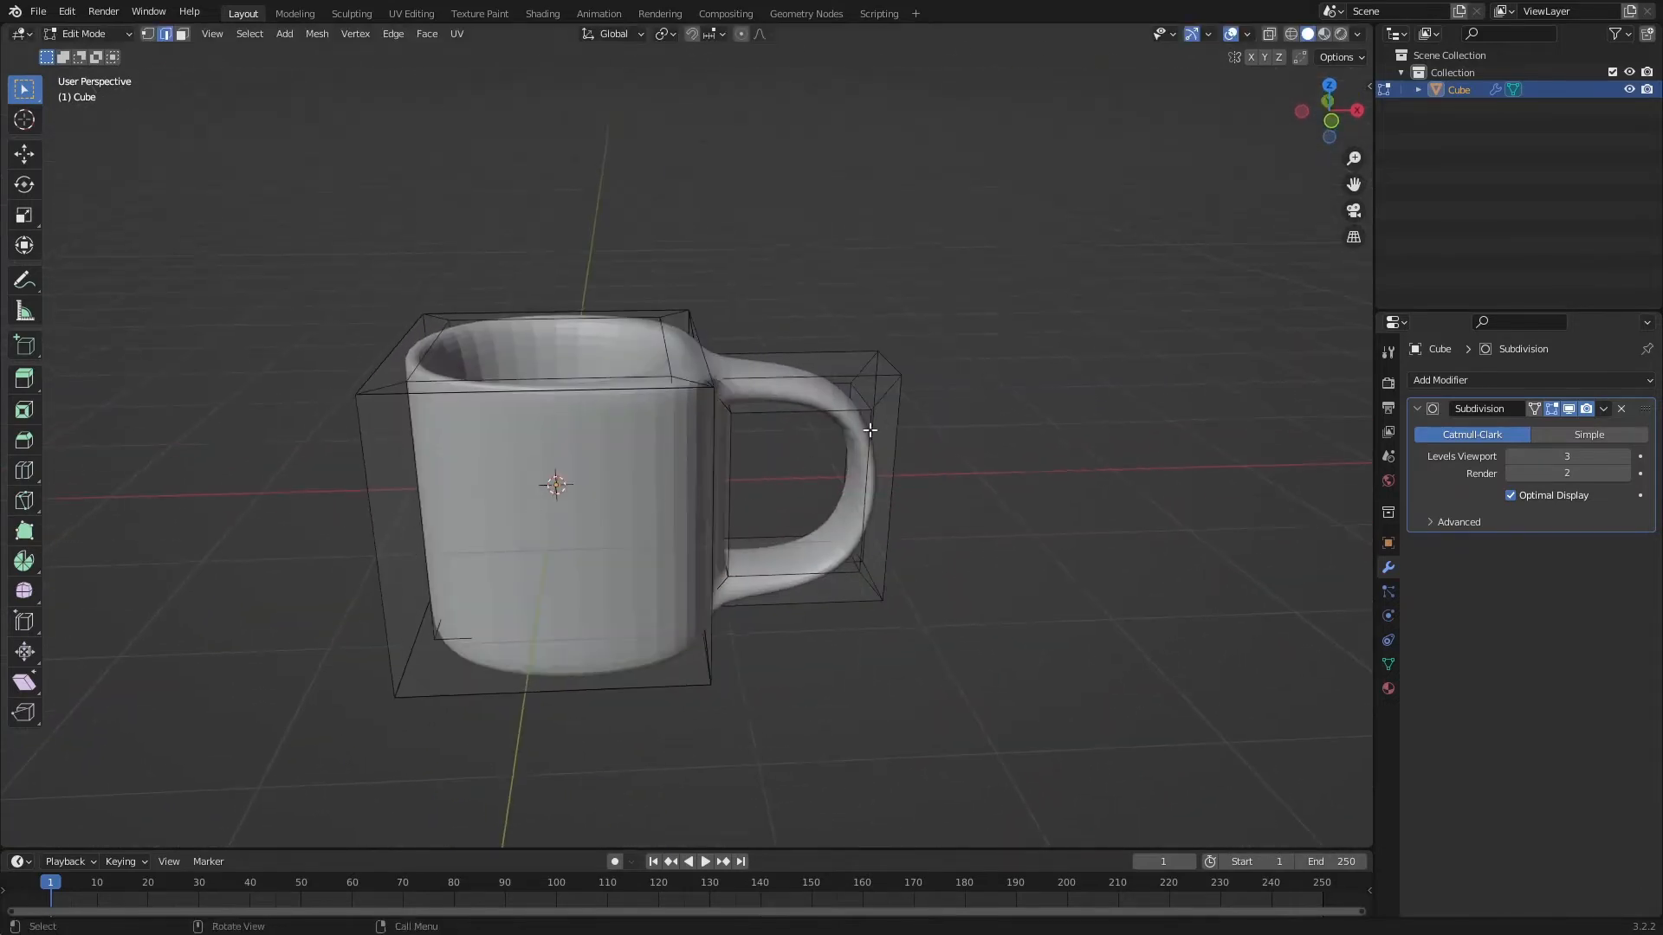
Try to move the edge loop at the handle's outer end, undo the move and deselect the loop
left_click(870, 430, "alt")
key("g")
left_click(1239, 119)
middle_click_drag(1239, 119, 1023, 287)
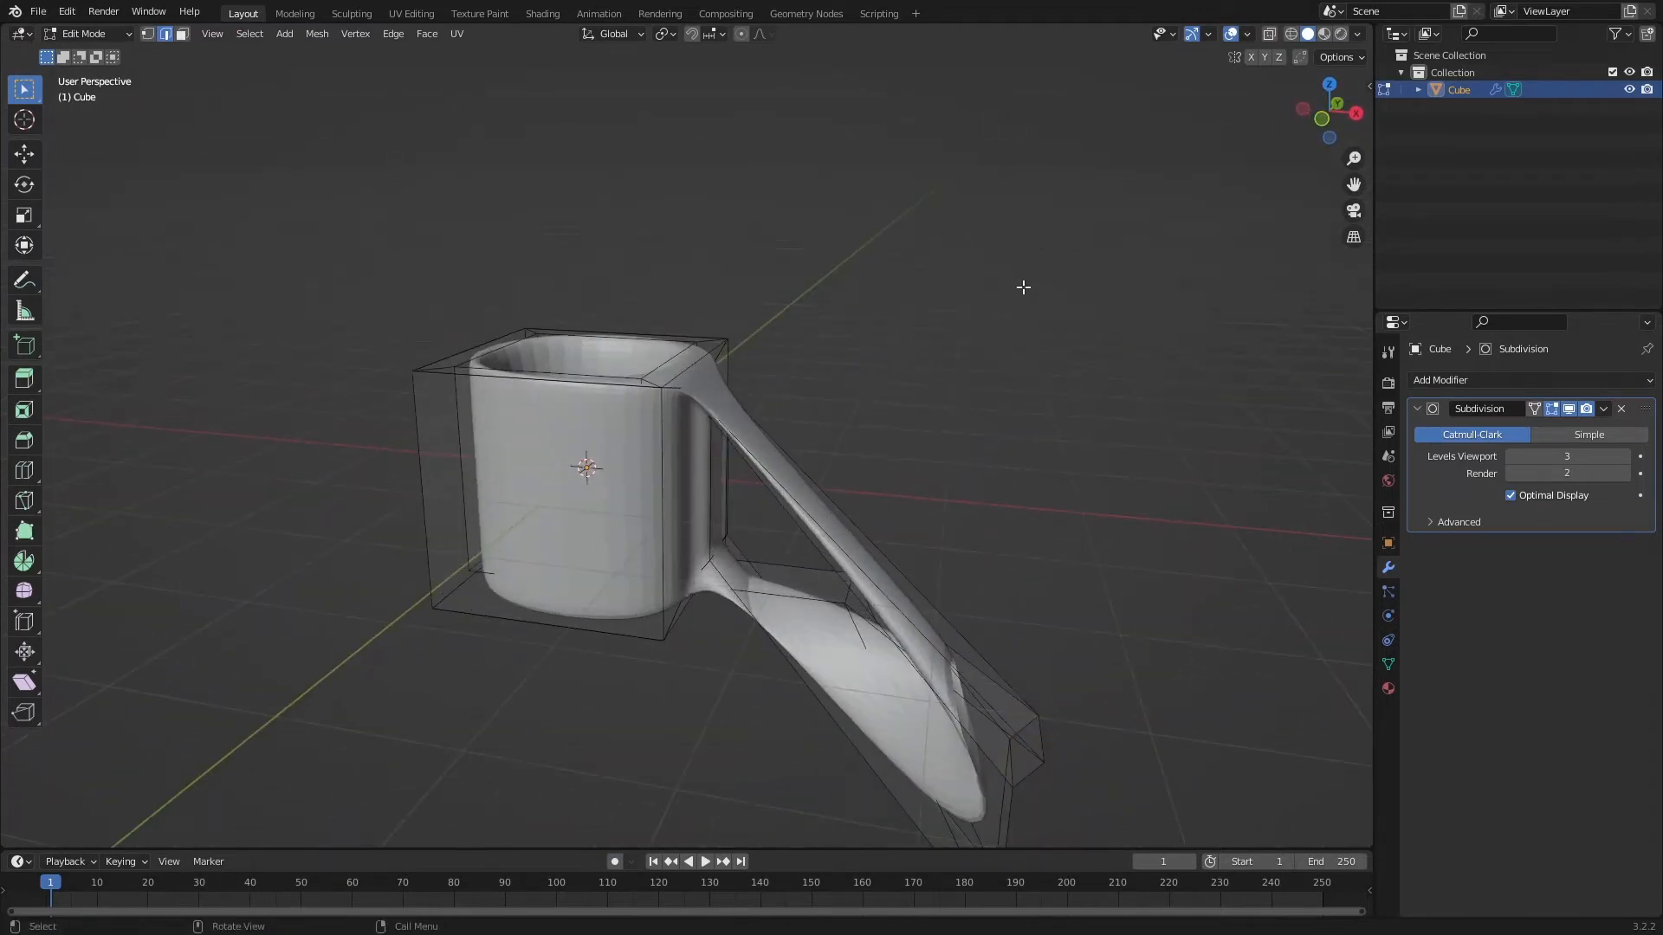
key("ctrl+z")
key("ctrl+z")
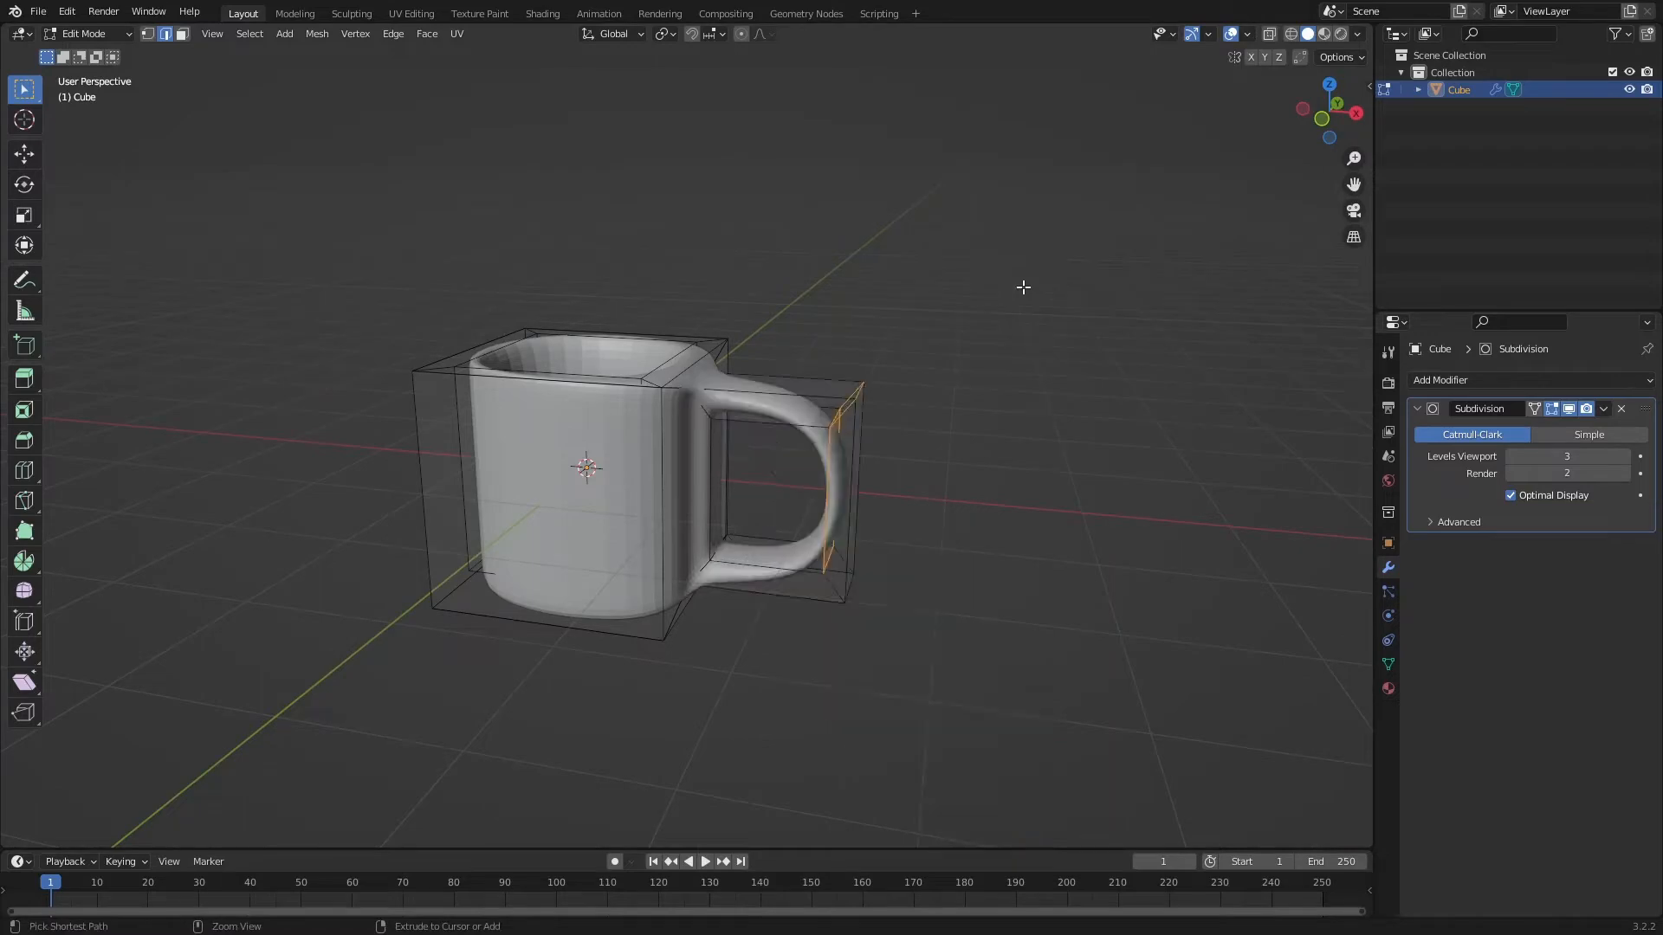
left_click(1020, 241)
Try to add a loop cut on the inner wall of the mug's cavity
mouse_move(953, 233)
middle_mouse_down()
mouse_move(820, 200)
mouse_move(948, 252)
middle_mouse_up()
scroll(826, 201, "up", 4)
middle_click_drag(827, 397, 525, 439)
key("ctrl+r")
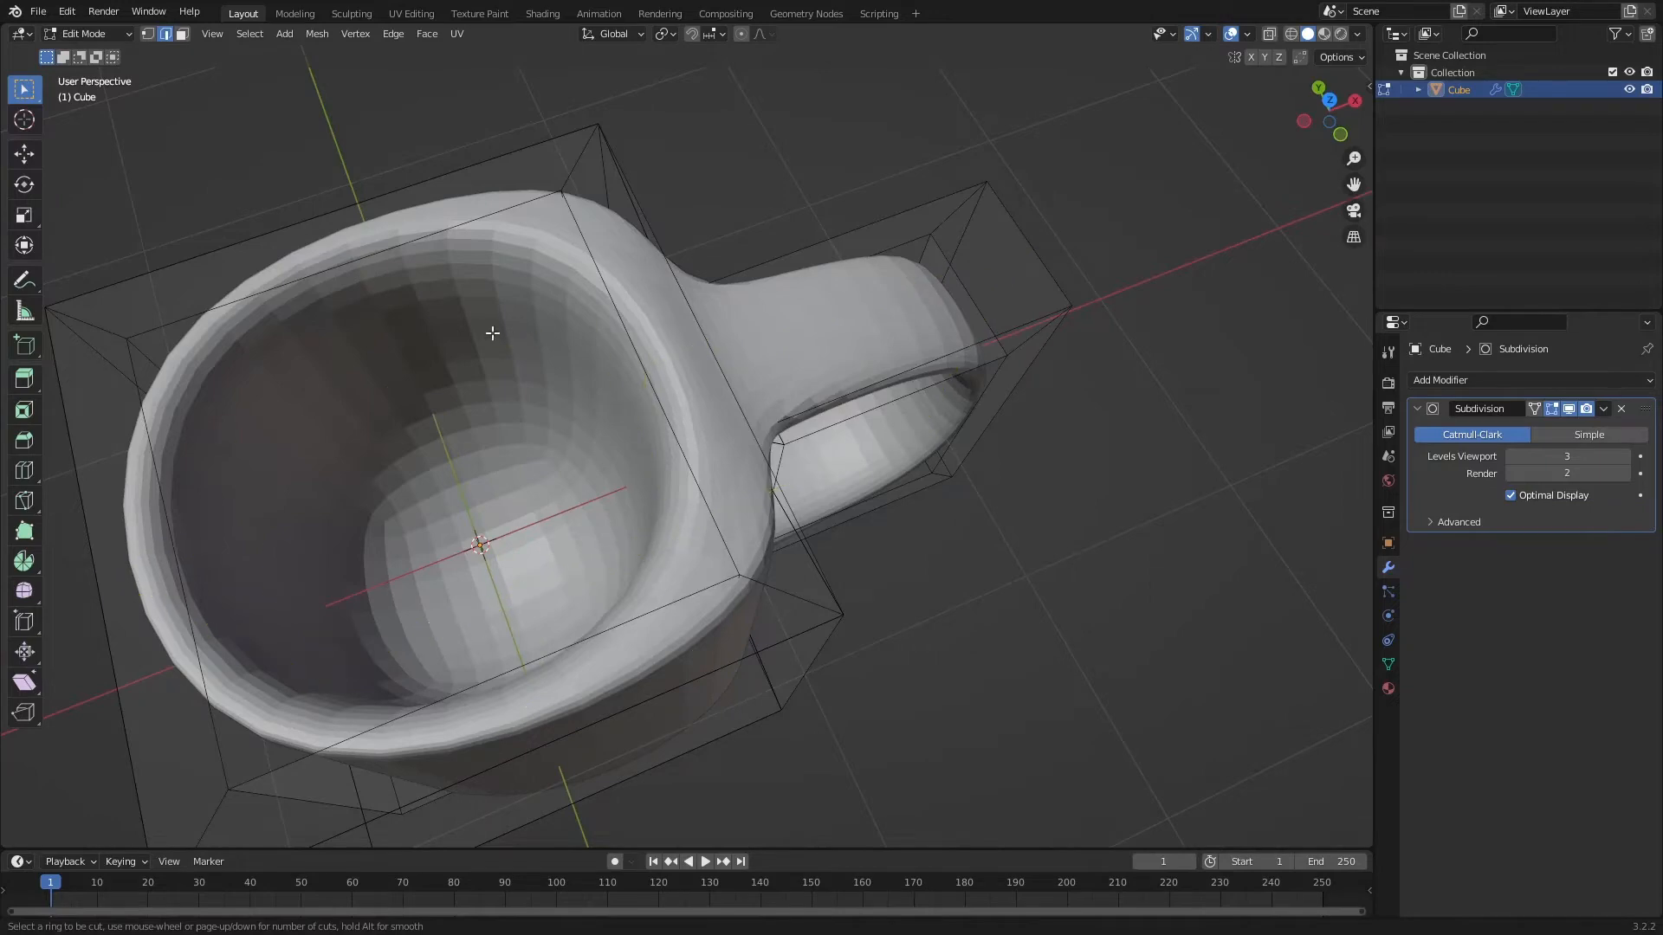
middle_click_drag(313, 353, 1192, 101)
left_click(1322, 114)
scroll(1199, 231, "down", 4)
middle_click_drag(1199, 230, 993, 412)
scroll(1145, 331, "up", 4)
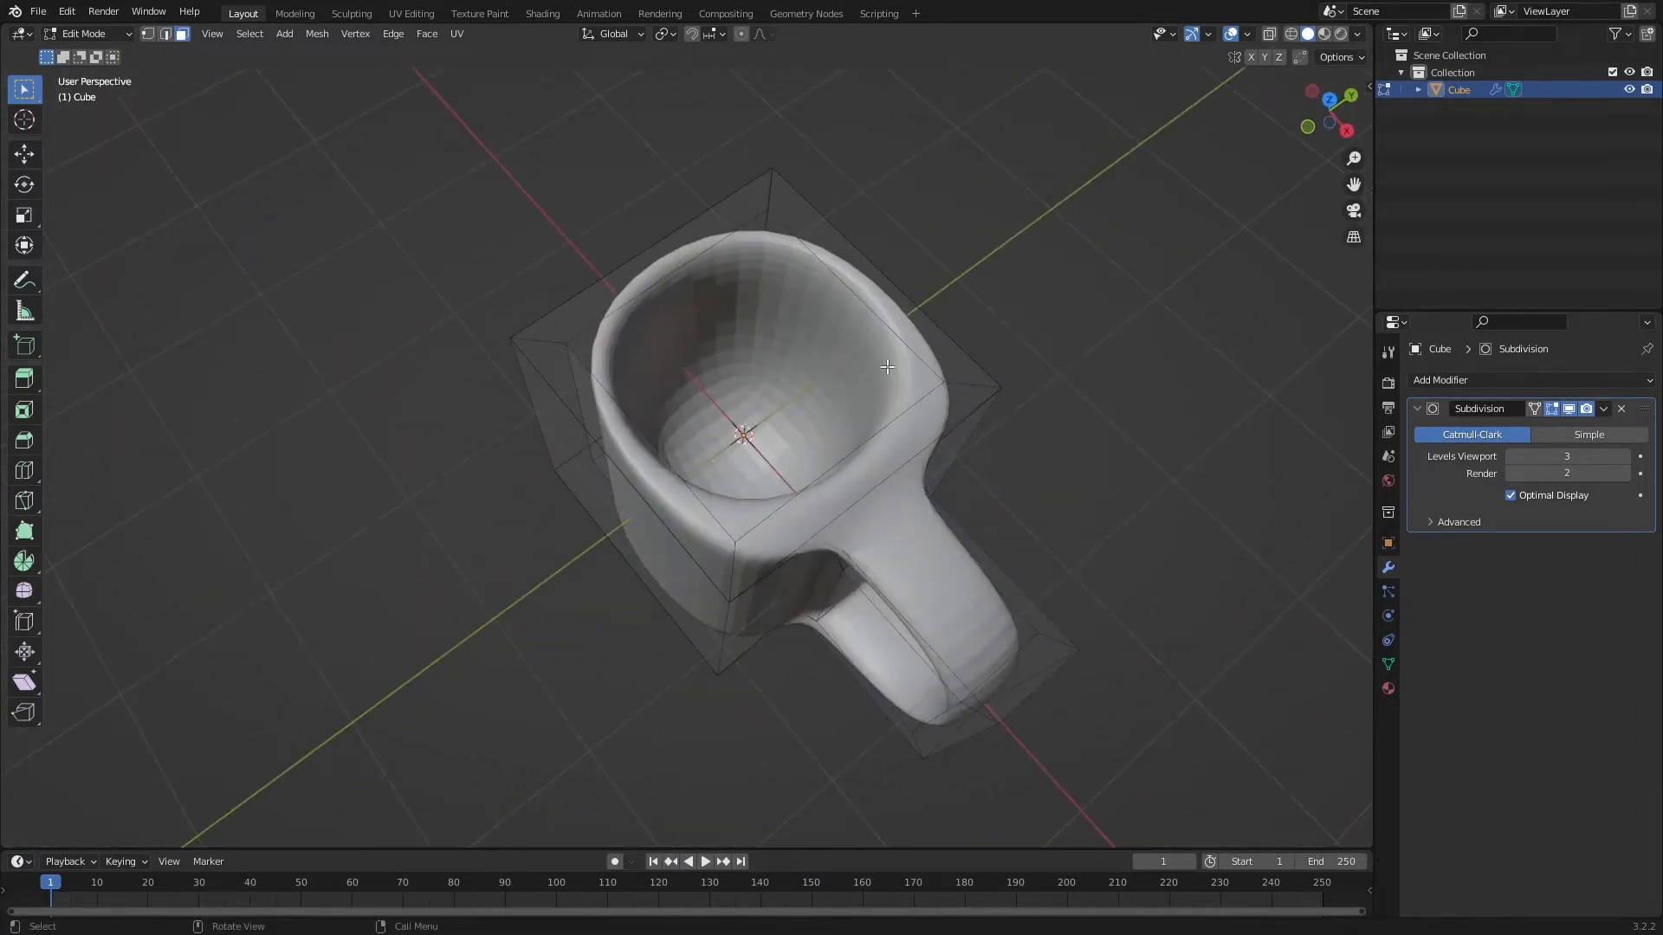
Display the mug in wireframe shading and switch to vertex selection
left_click(1290, 34)
mouse_move(1095, 223)
middle_mouse_down()
mouse_move(1250, 79)
mouse_move(1206, 152)
mouse_move(886, 285)
mouse_move(1039, 268)
mouse_move(1106, 286)
mouse_move(1138, 231)
middle_mouse_up()
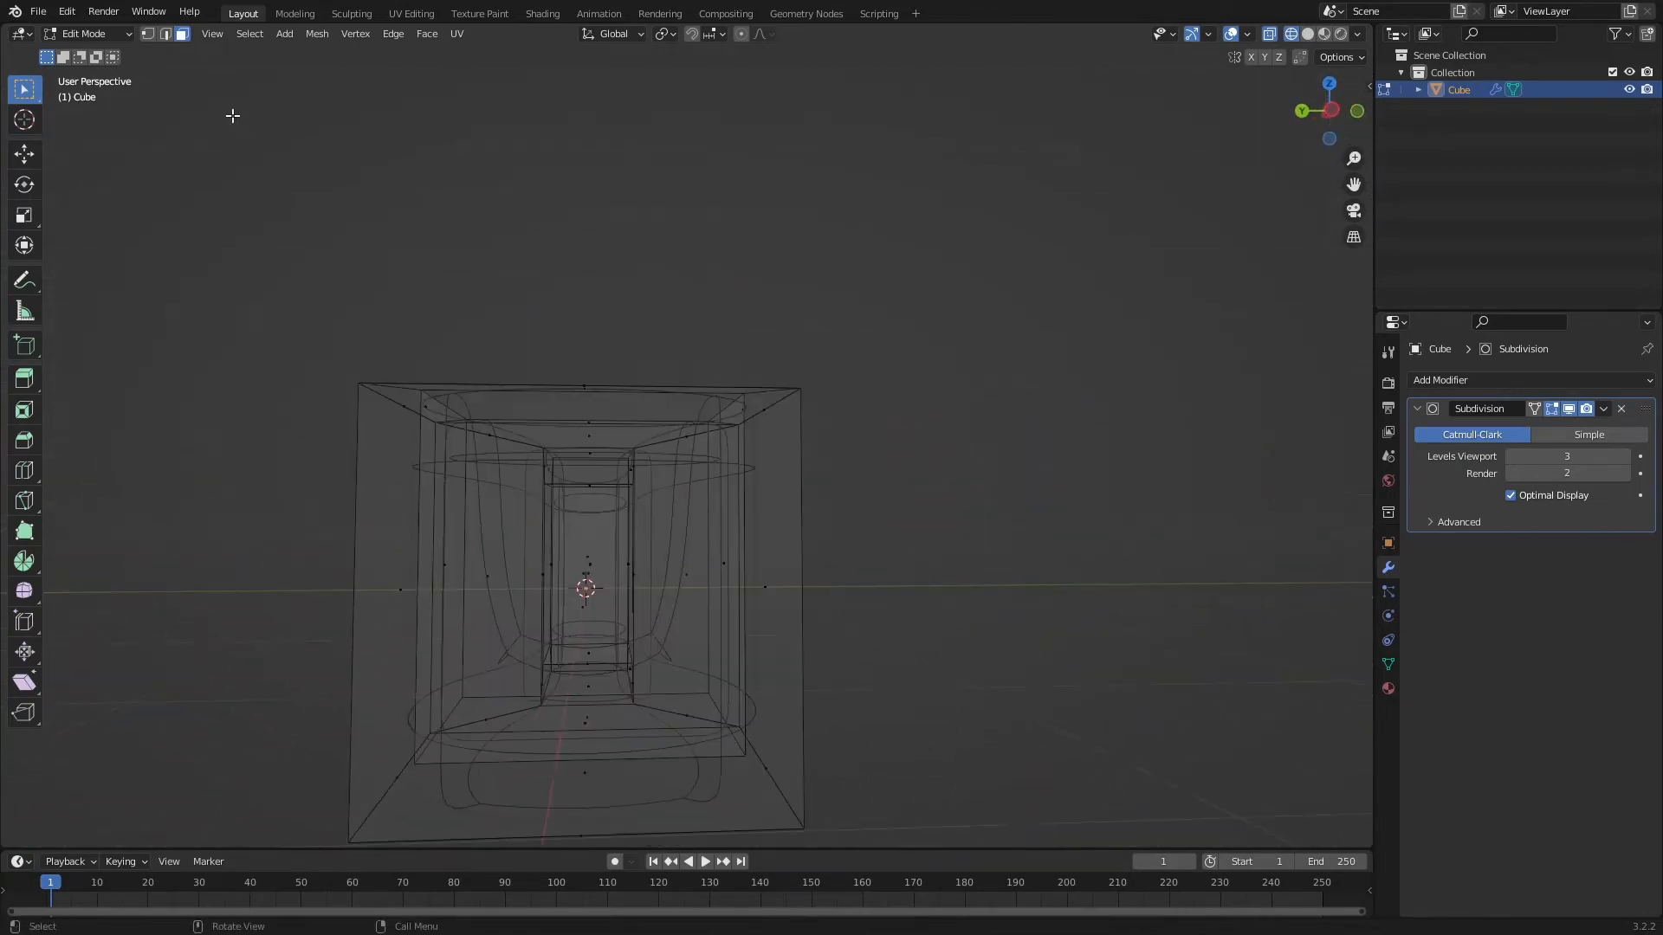
left_click(153, 35)
middle_click_drag(734, 314, 484, 260)
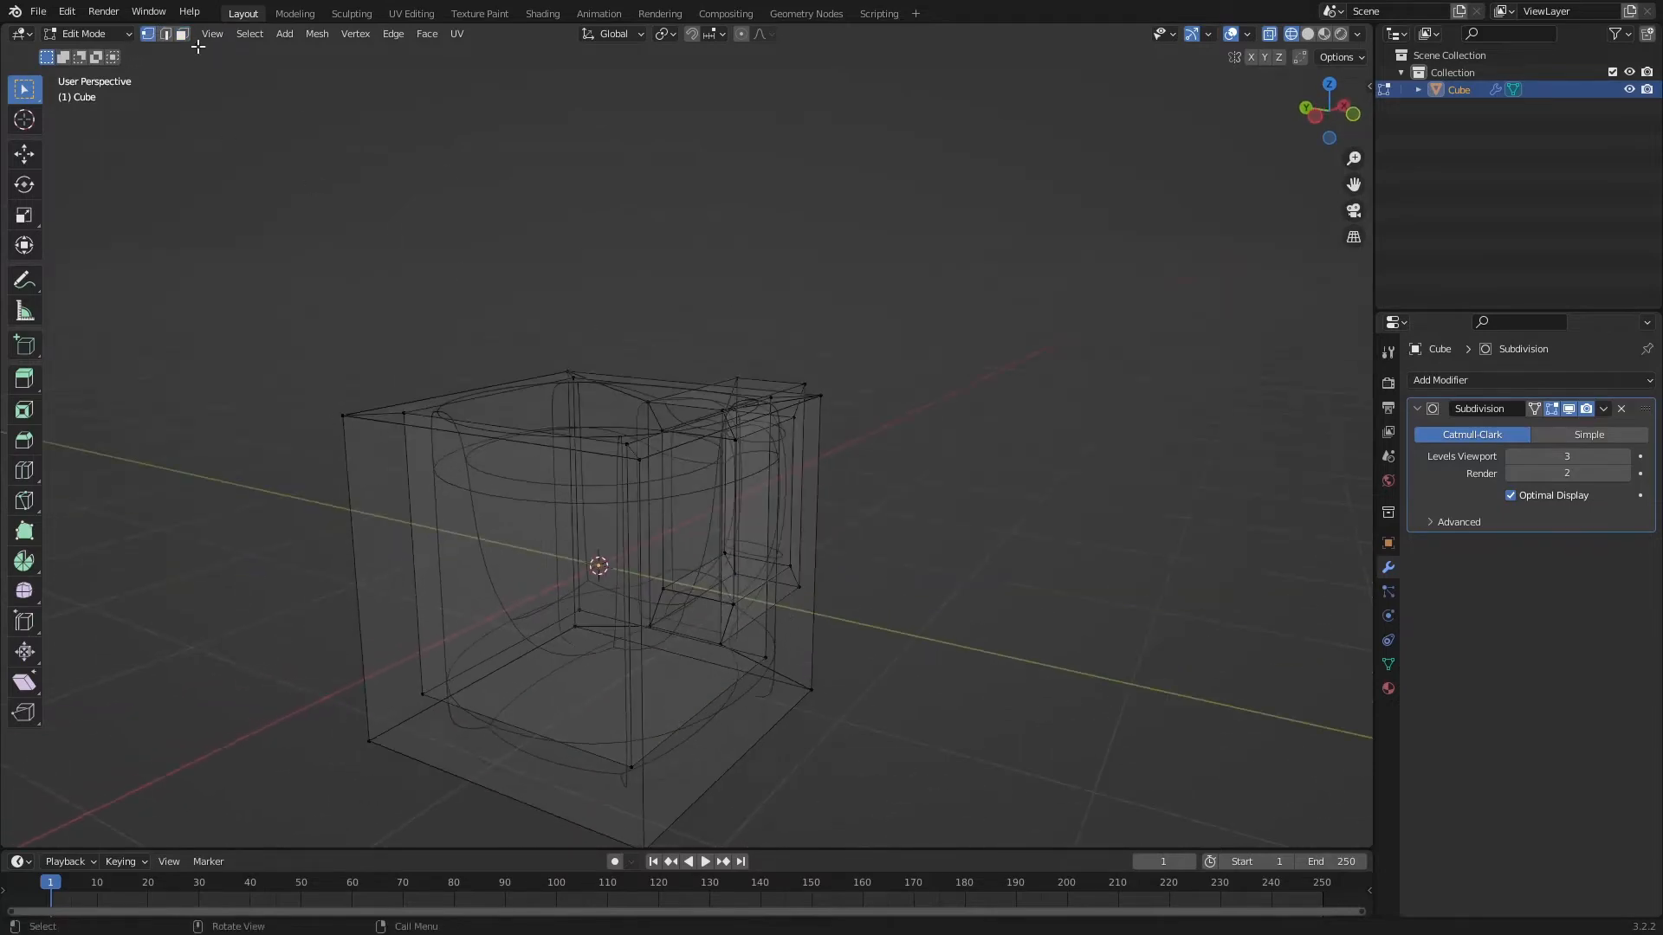
Return the viewport to solid shading and turn on X-ray to see through the mug
middle_click_drag(610, 289, 1238, 167)
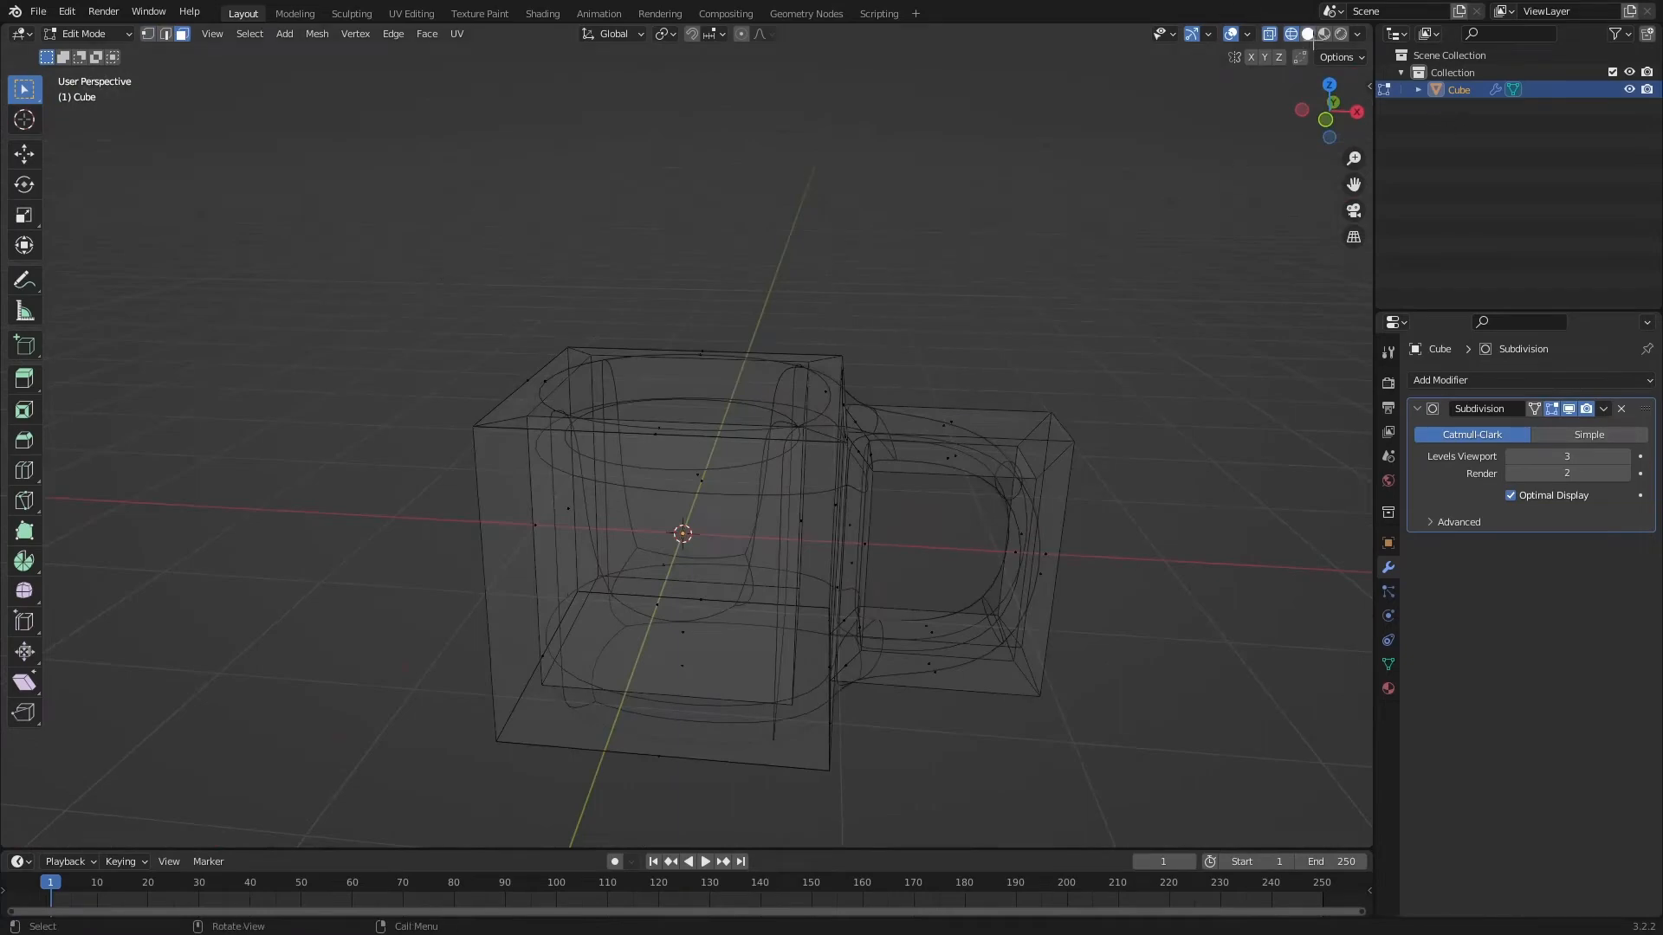
left_click(1307, 34)
middle_click_drag(776, 538, 756, 625)
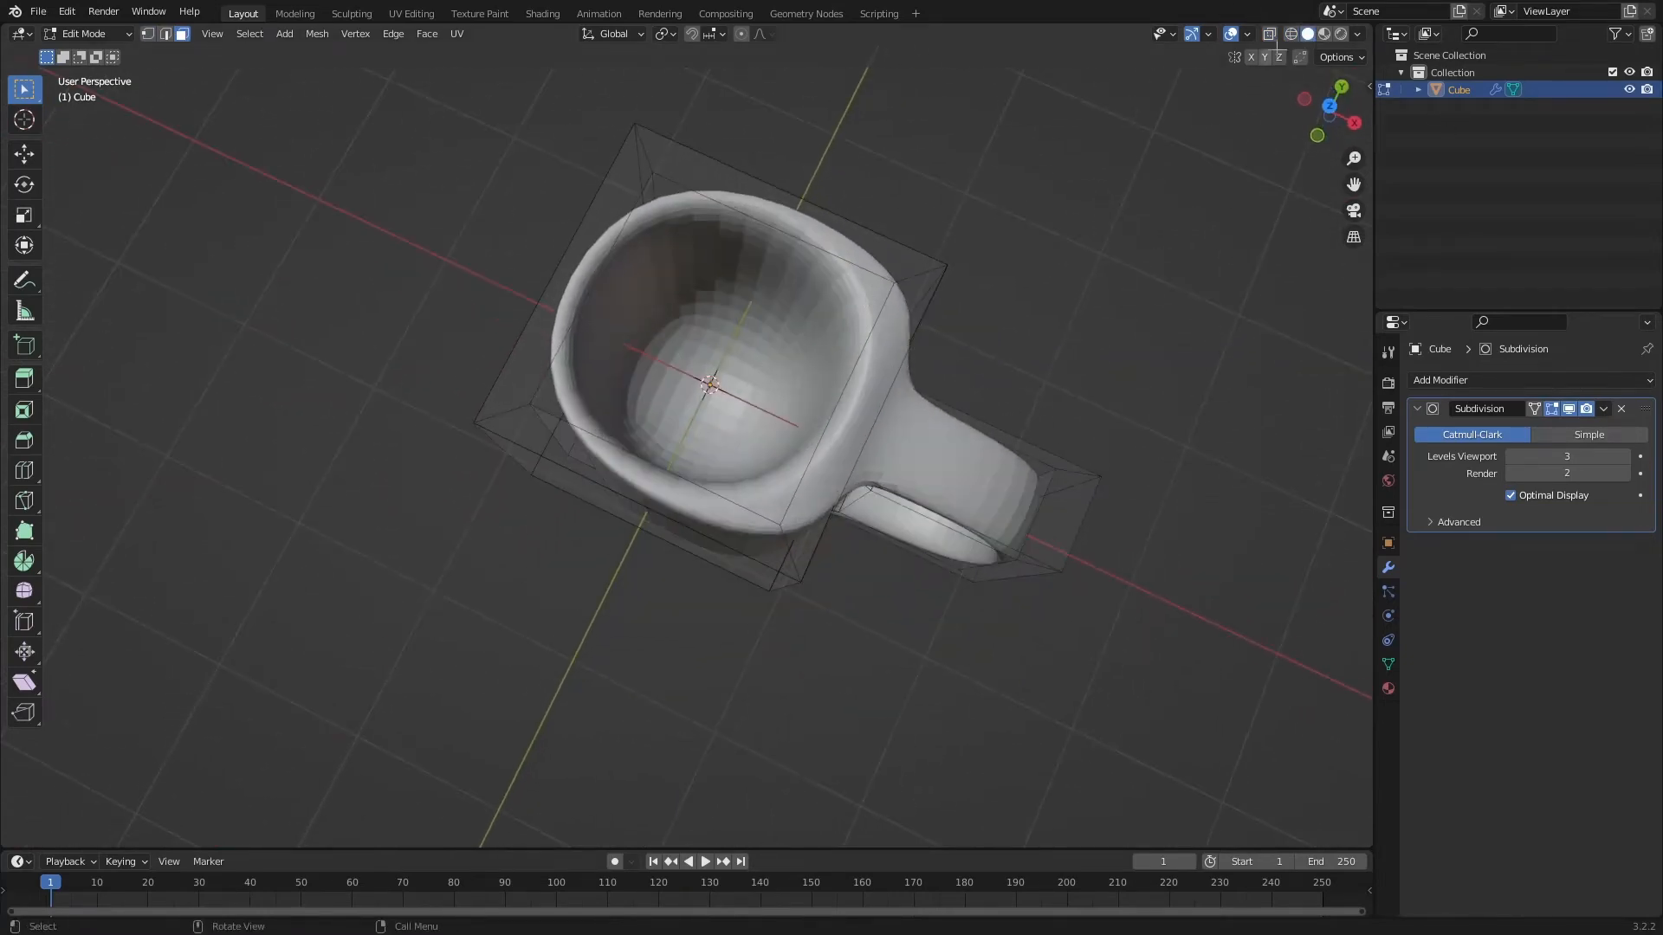
left_click(1269, 33)
middle_click_drag(1247, 78, 1126, 91)
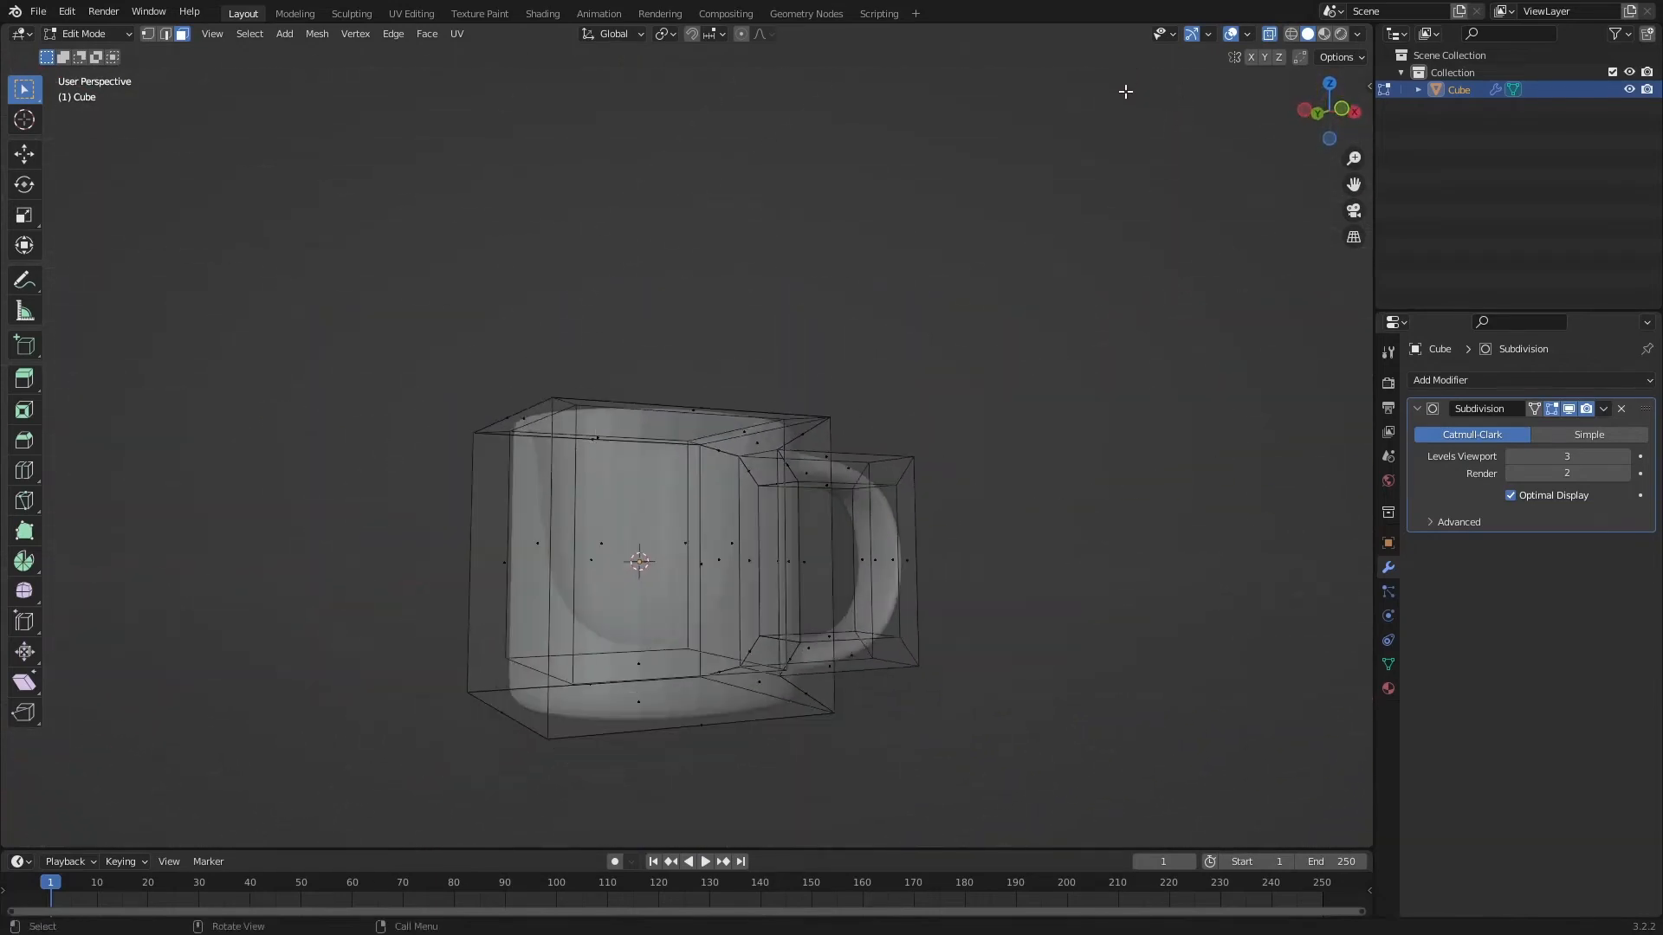
Extrude the floor face of the mug's cavity in place with zero offset
left_click(654, 670)
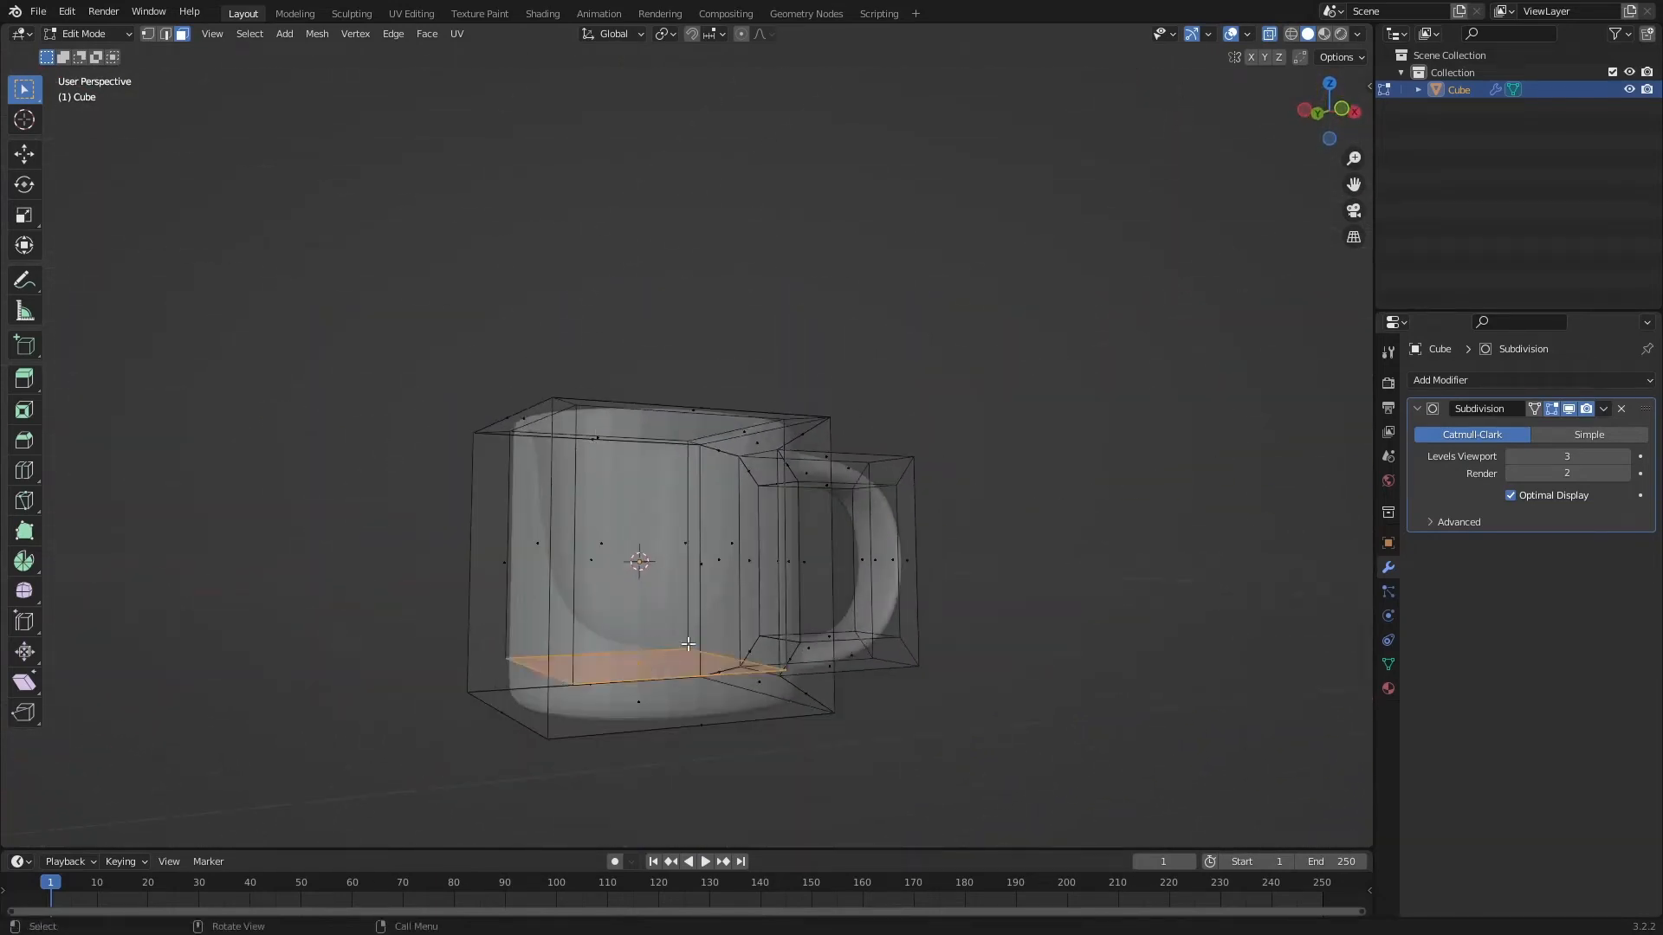
left_click(1342, 108)
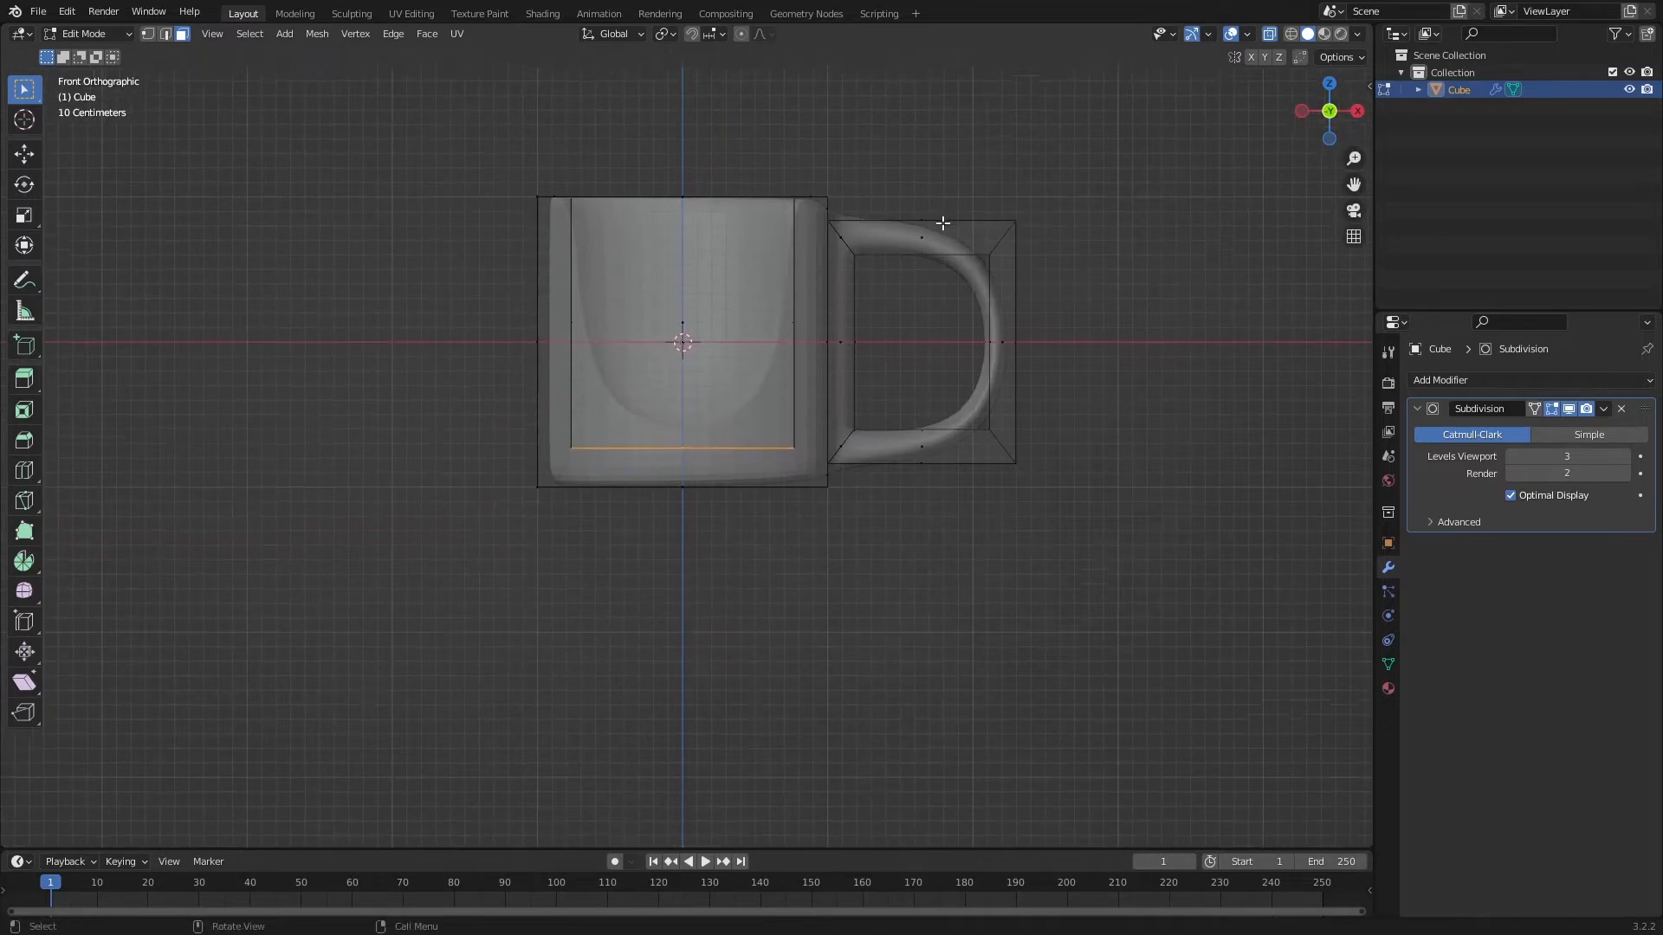
key("KP_Decimal")
middle_click_drag(888, 299, 889, 578, "shift")
scroll(530, 323, "down", 1)
scroll(472, 251, "up", 1)
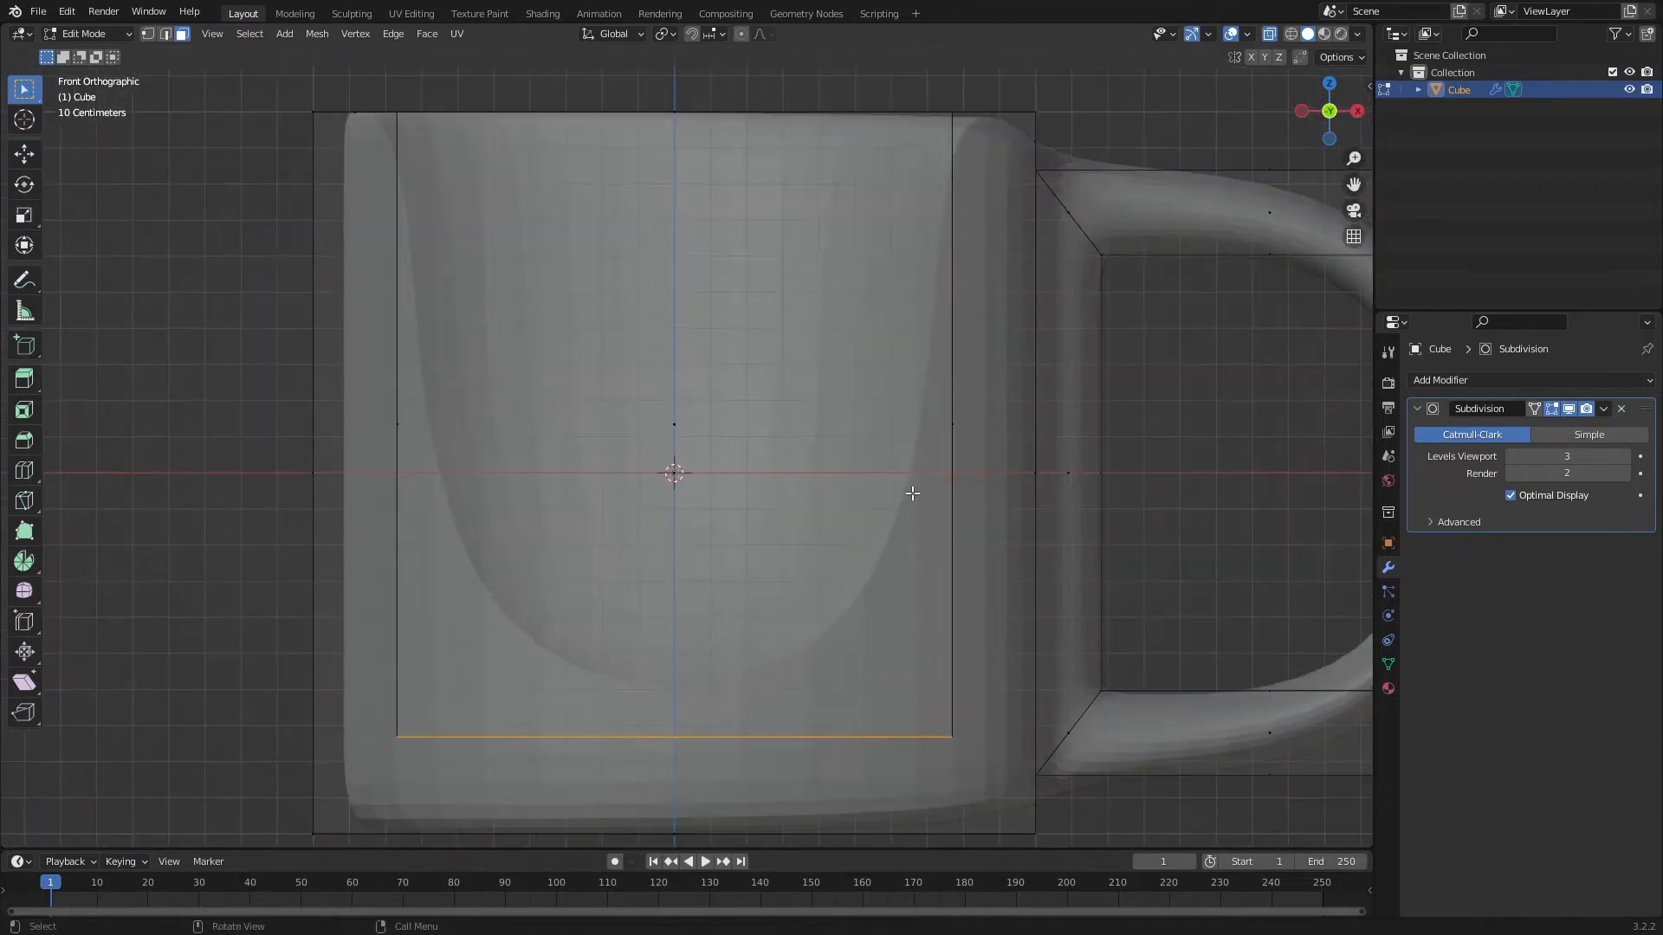
scroll(961, 433, "down", 1)
key("e")
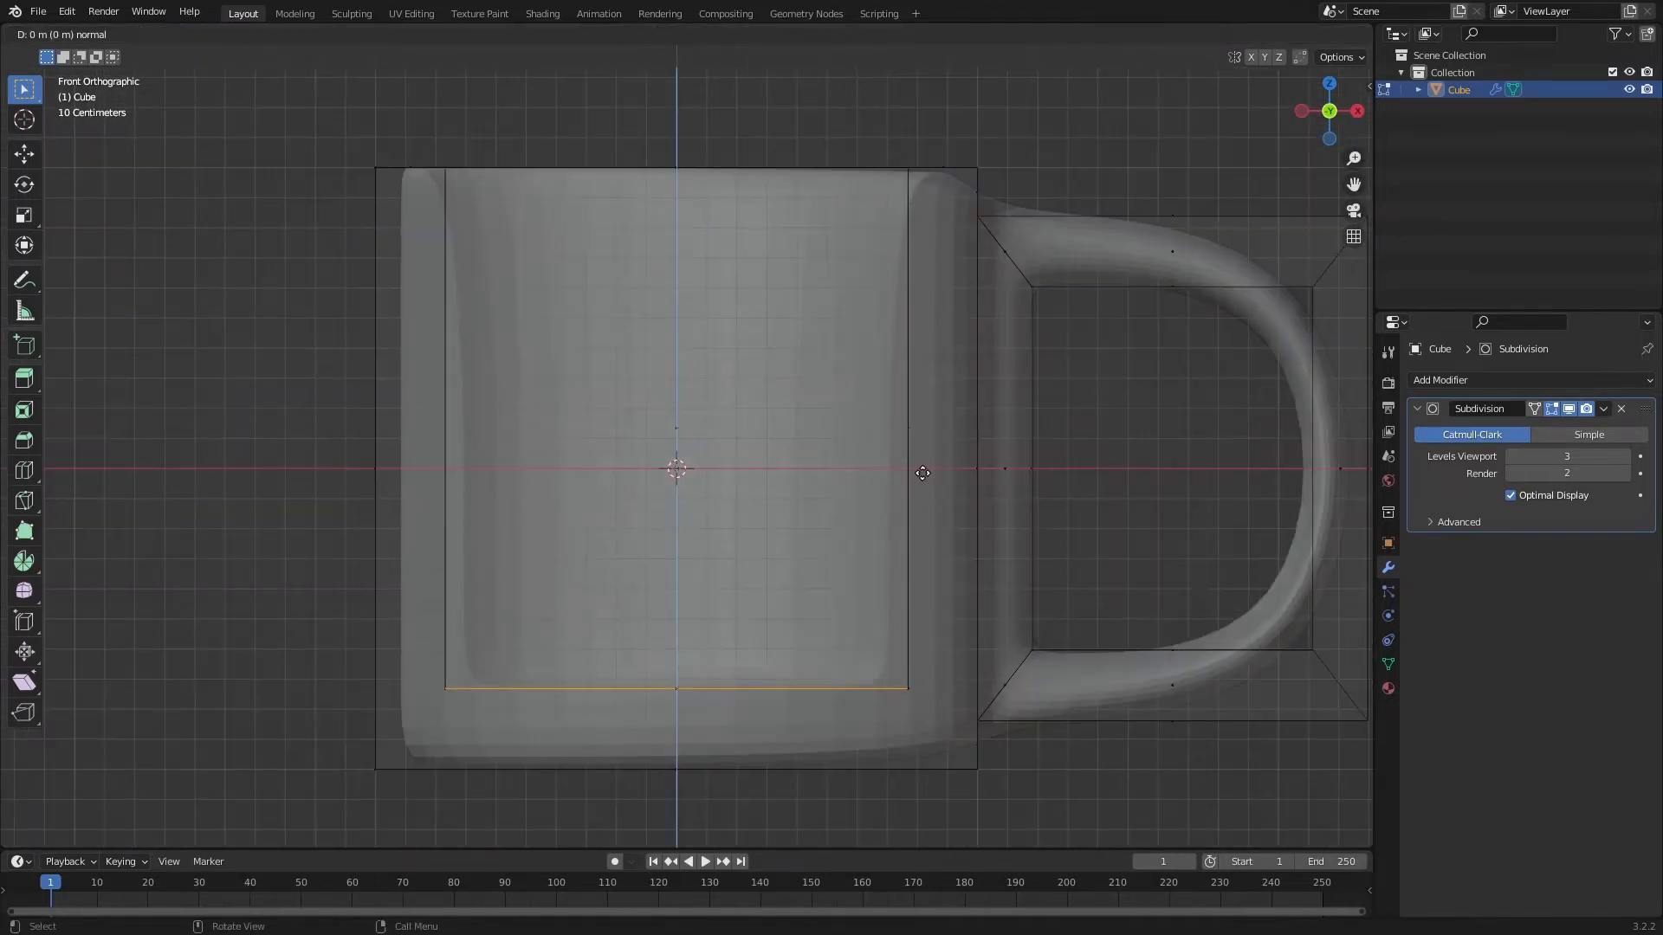
right_click(922, 473)
middle_click_drag(922, 473, 918, 528)
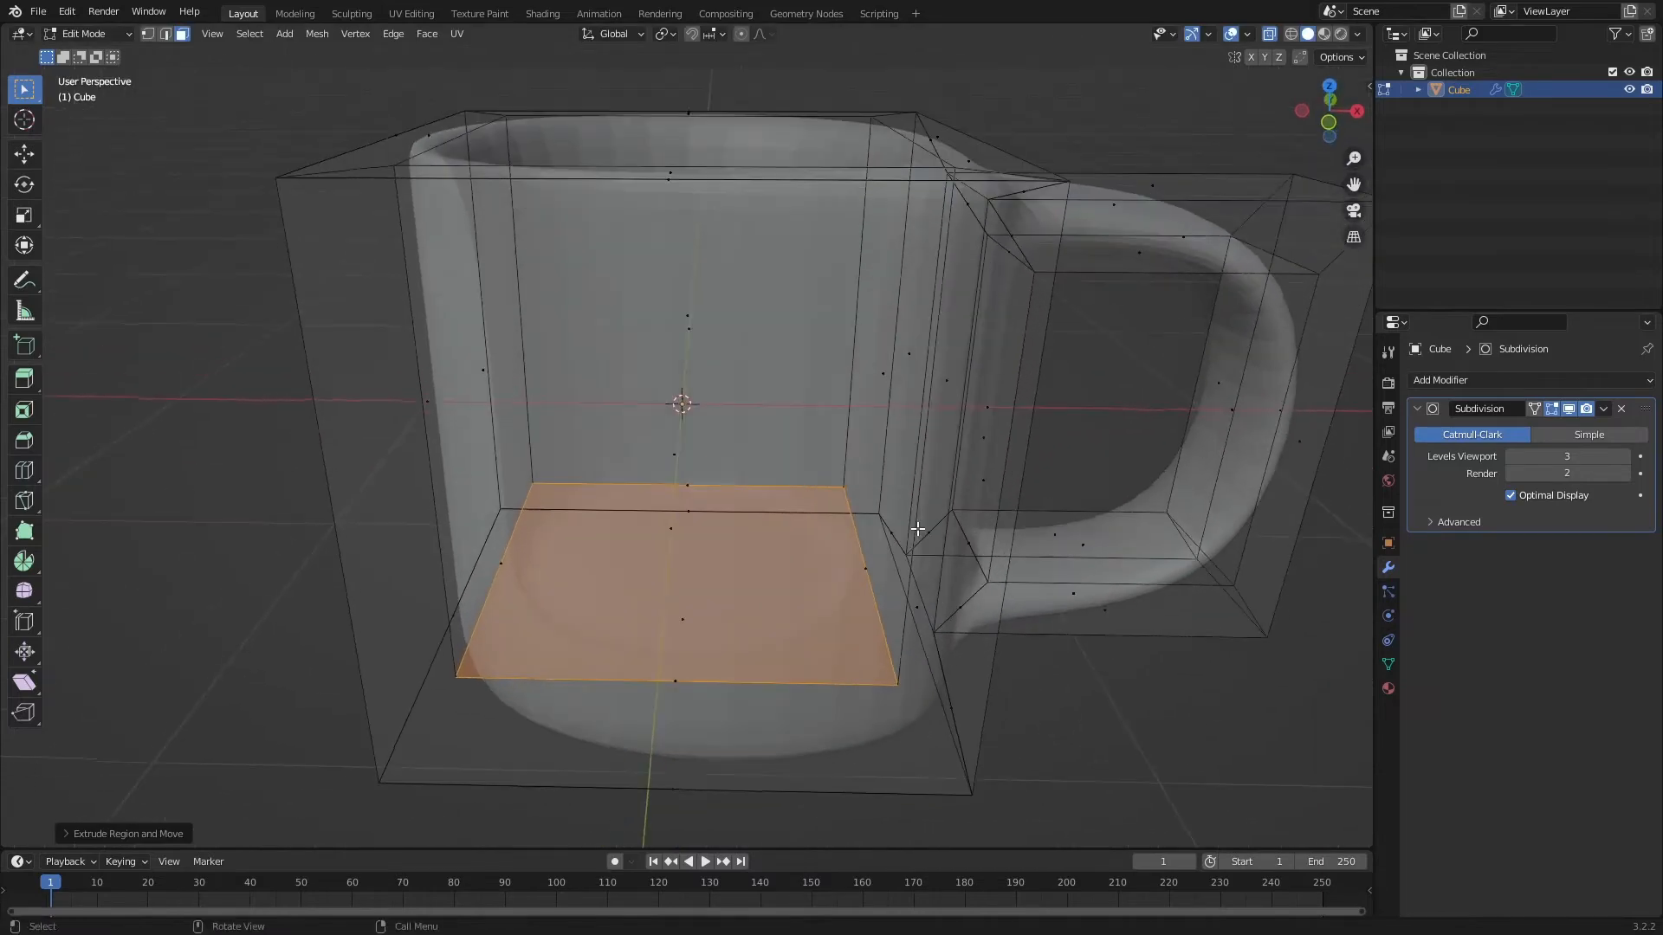
Switch to Object Mode and turn off X-ray
key("ctrl+Tab")
left_click(639, 531)
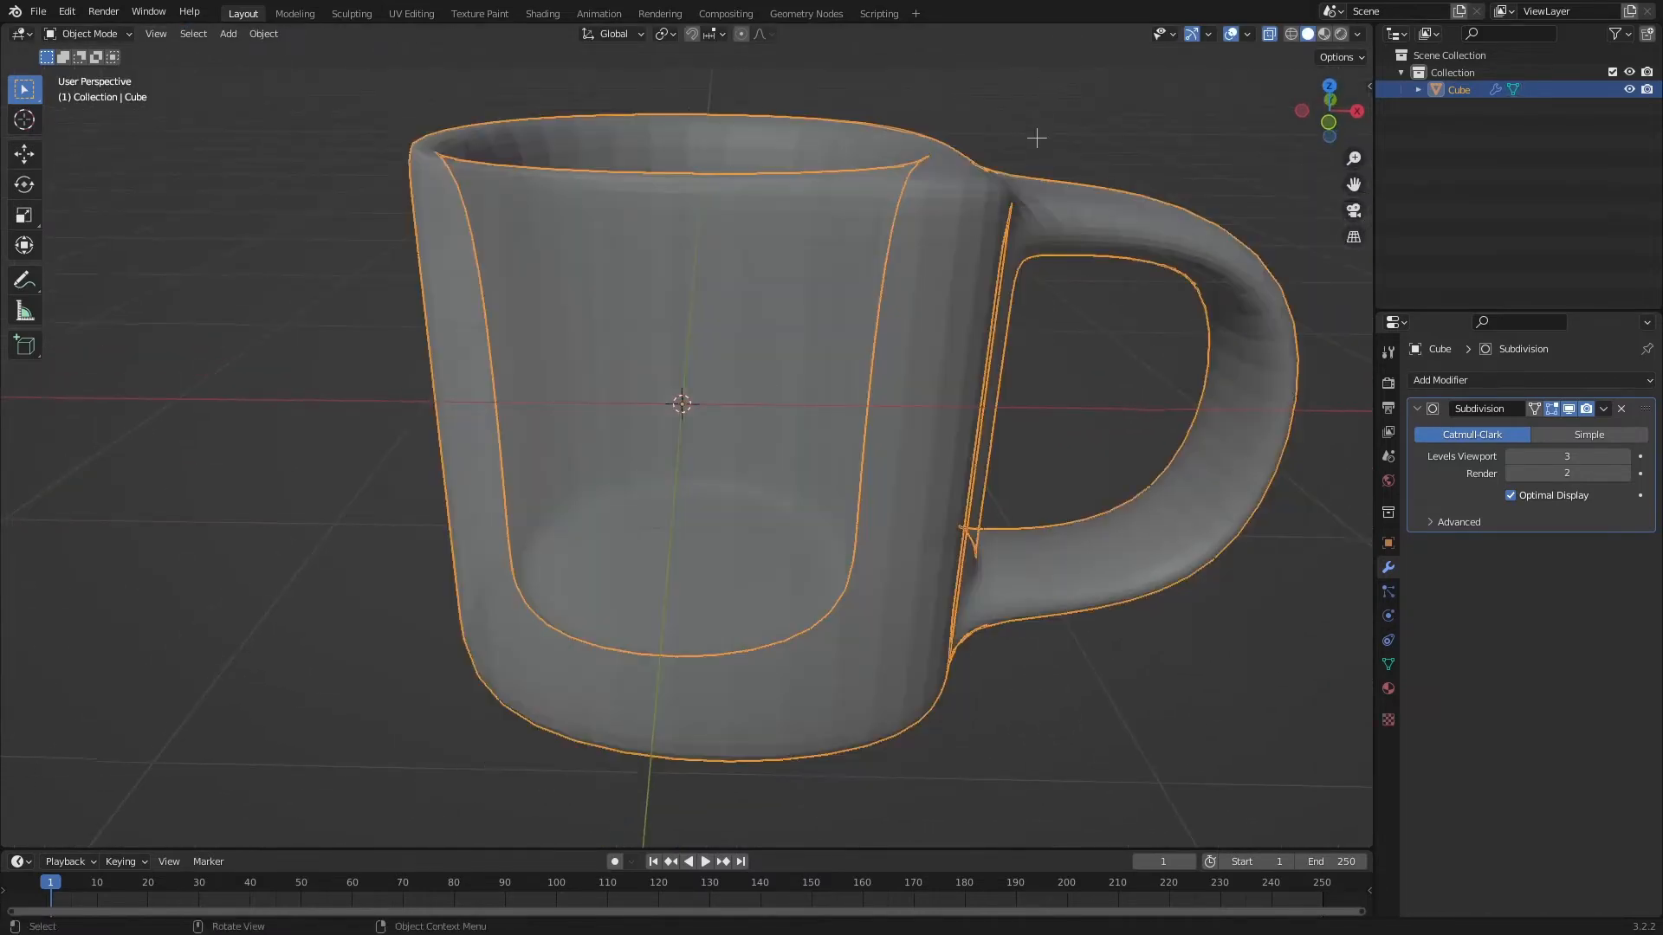
left_click(1266, 32)
middle_click_drag(1237, 79, 1144, 279)
scroll(1165, 313, "down", 3)
scroll(1184, 145, "down", 3)
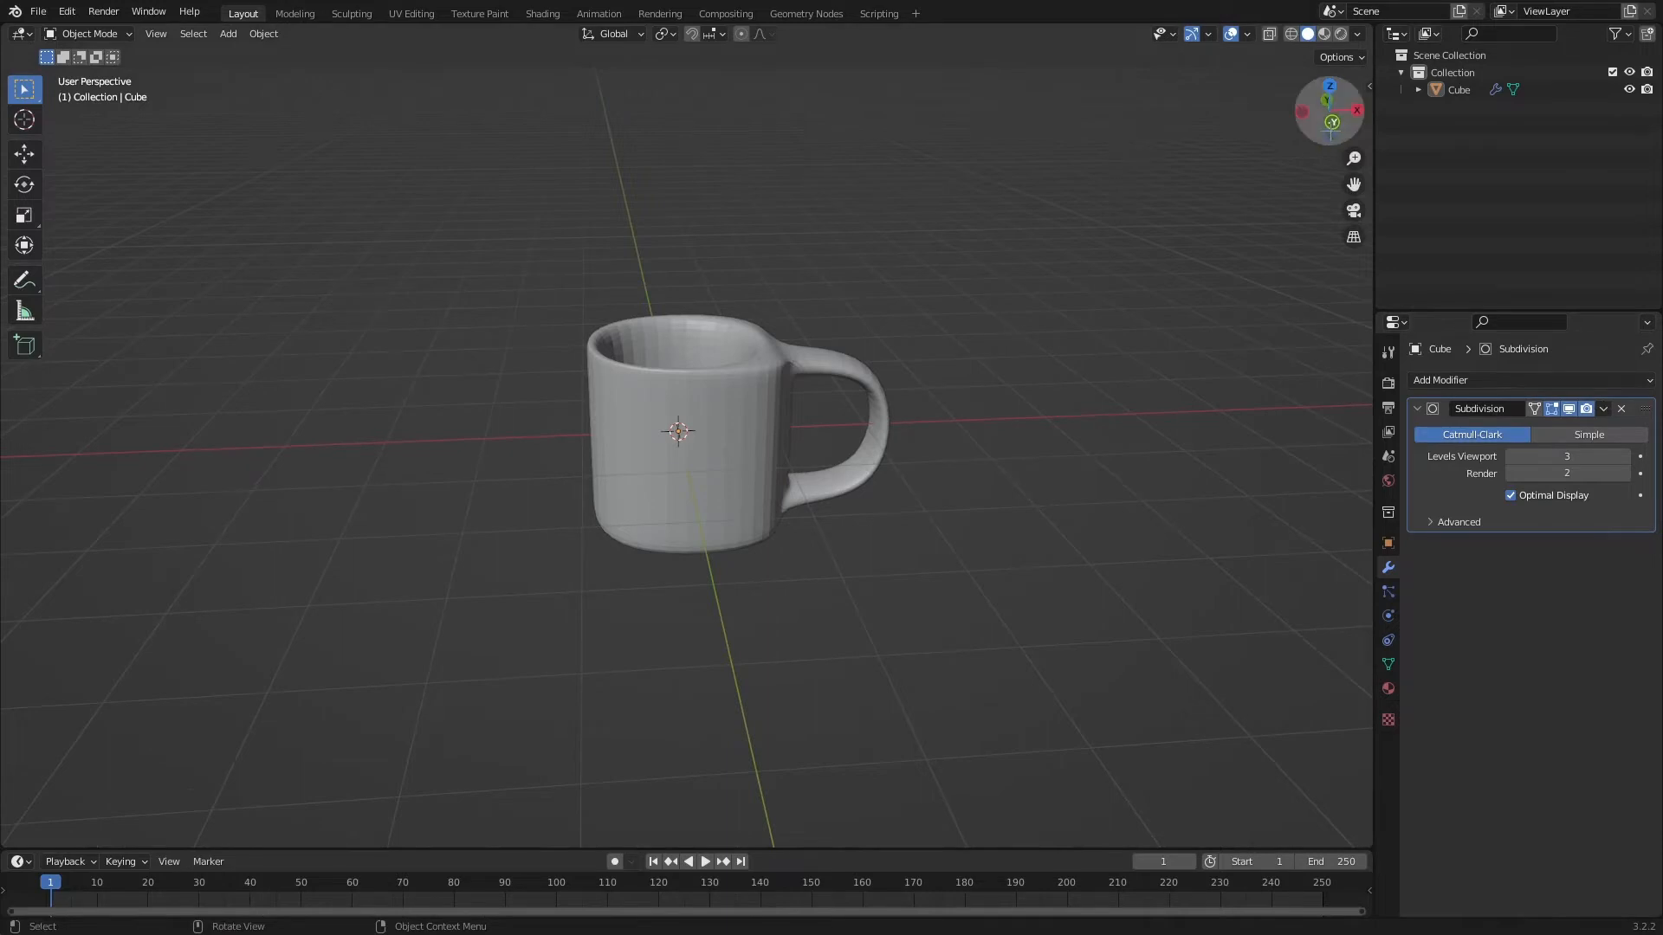
Select the mug and rename the object "coffe cup"
left_click(1331, 121)
middle_click_drag(1013, 371, 949, 494, "shift")
scroll(916, 516, "up", 4)
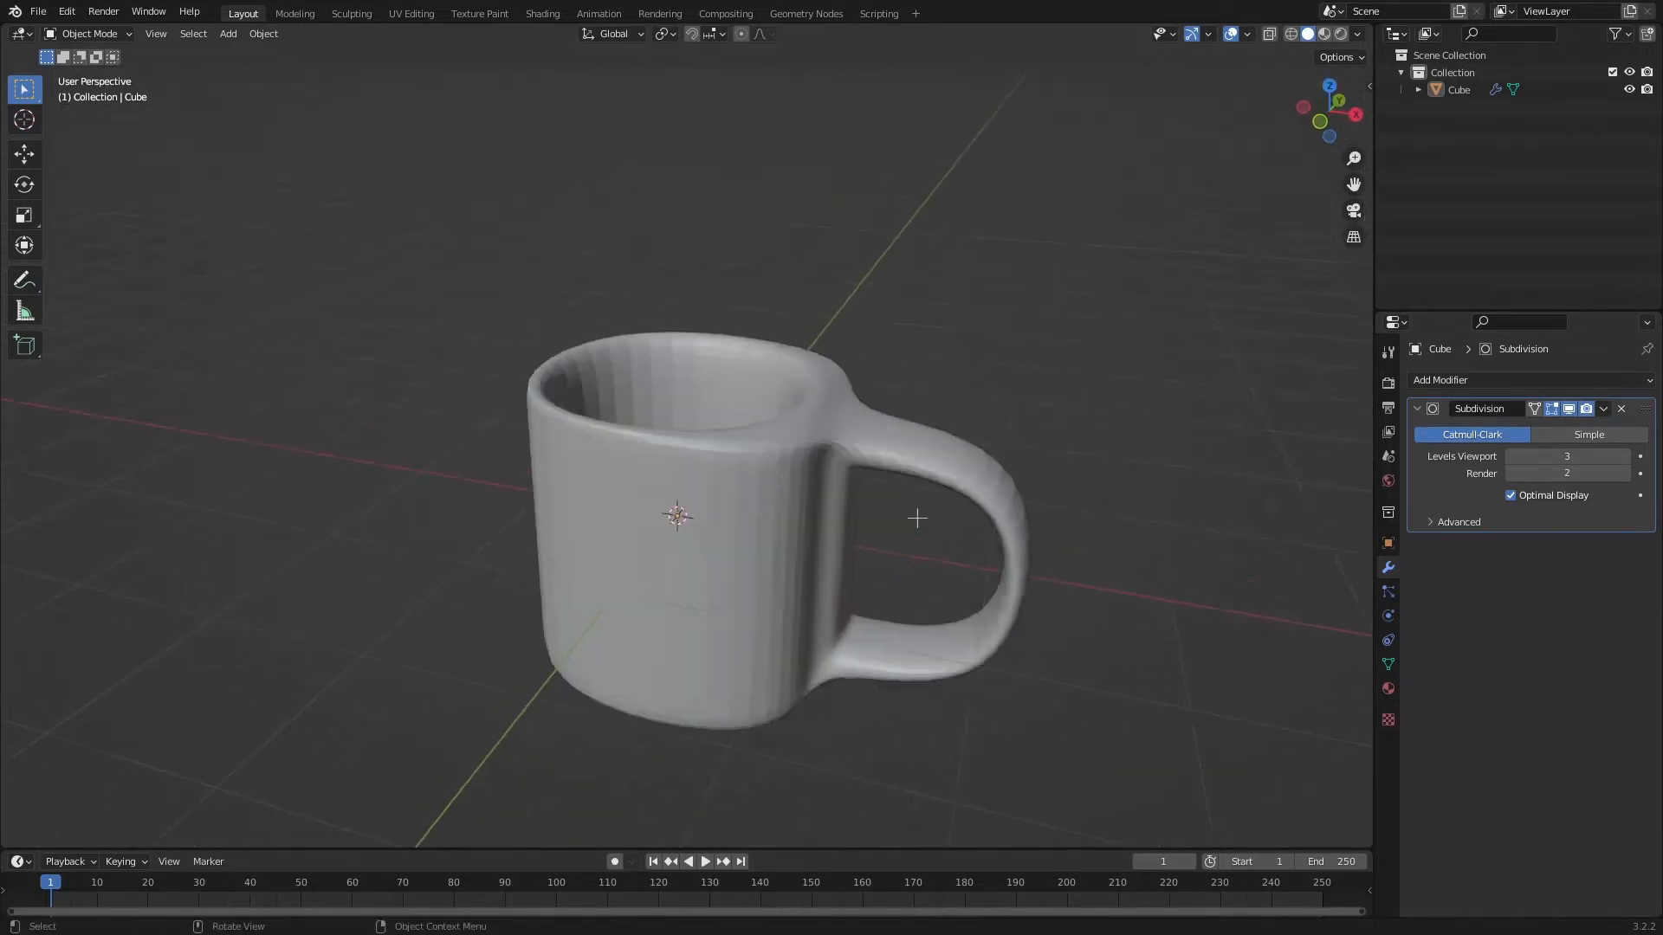
key("a")
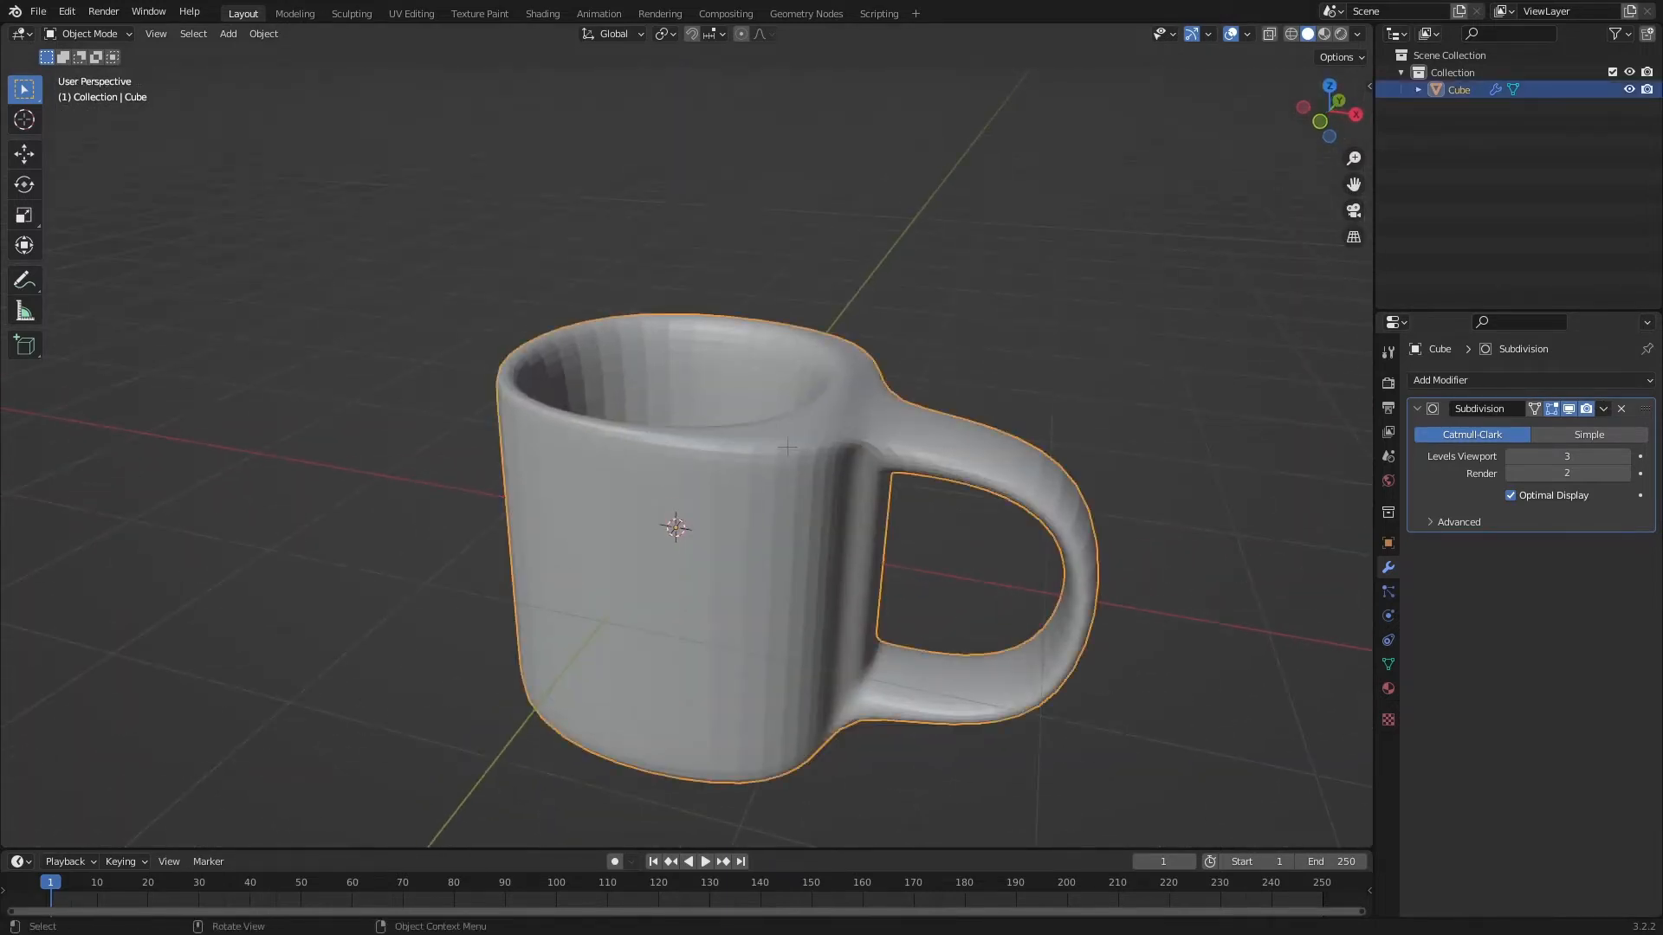
double_click(1467, 88)
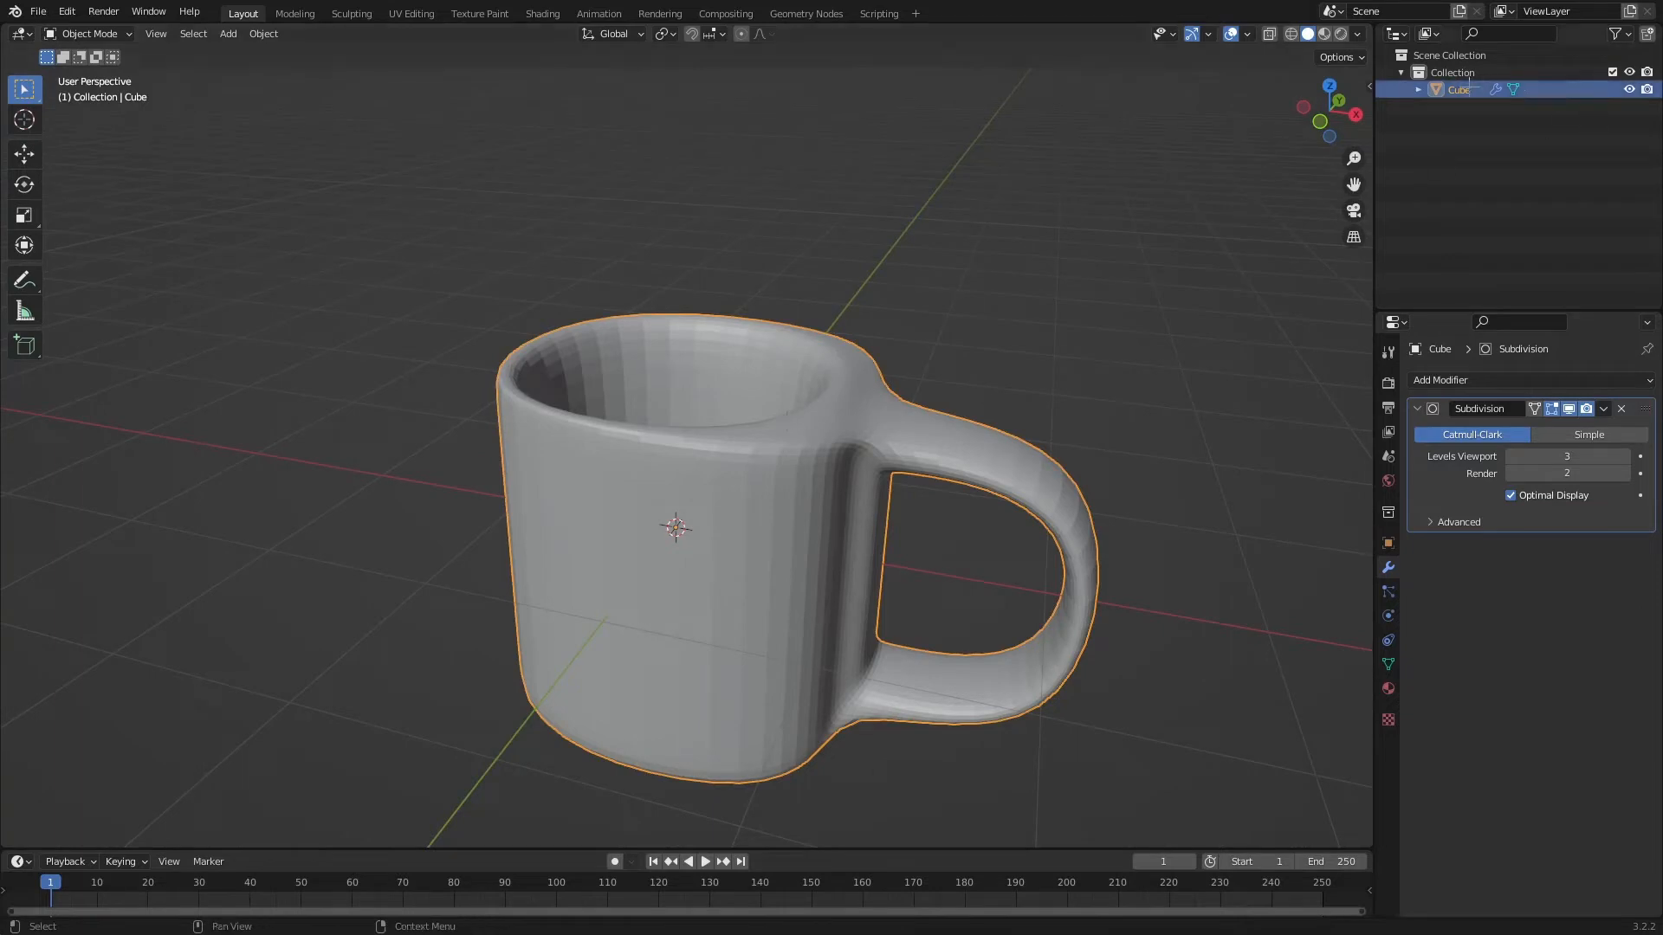
type("coffe cup")
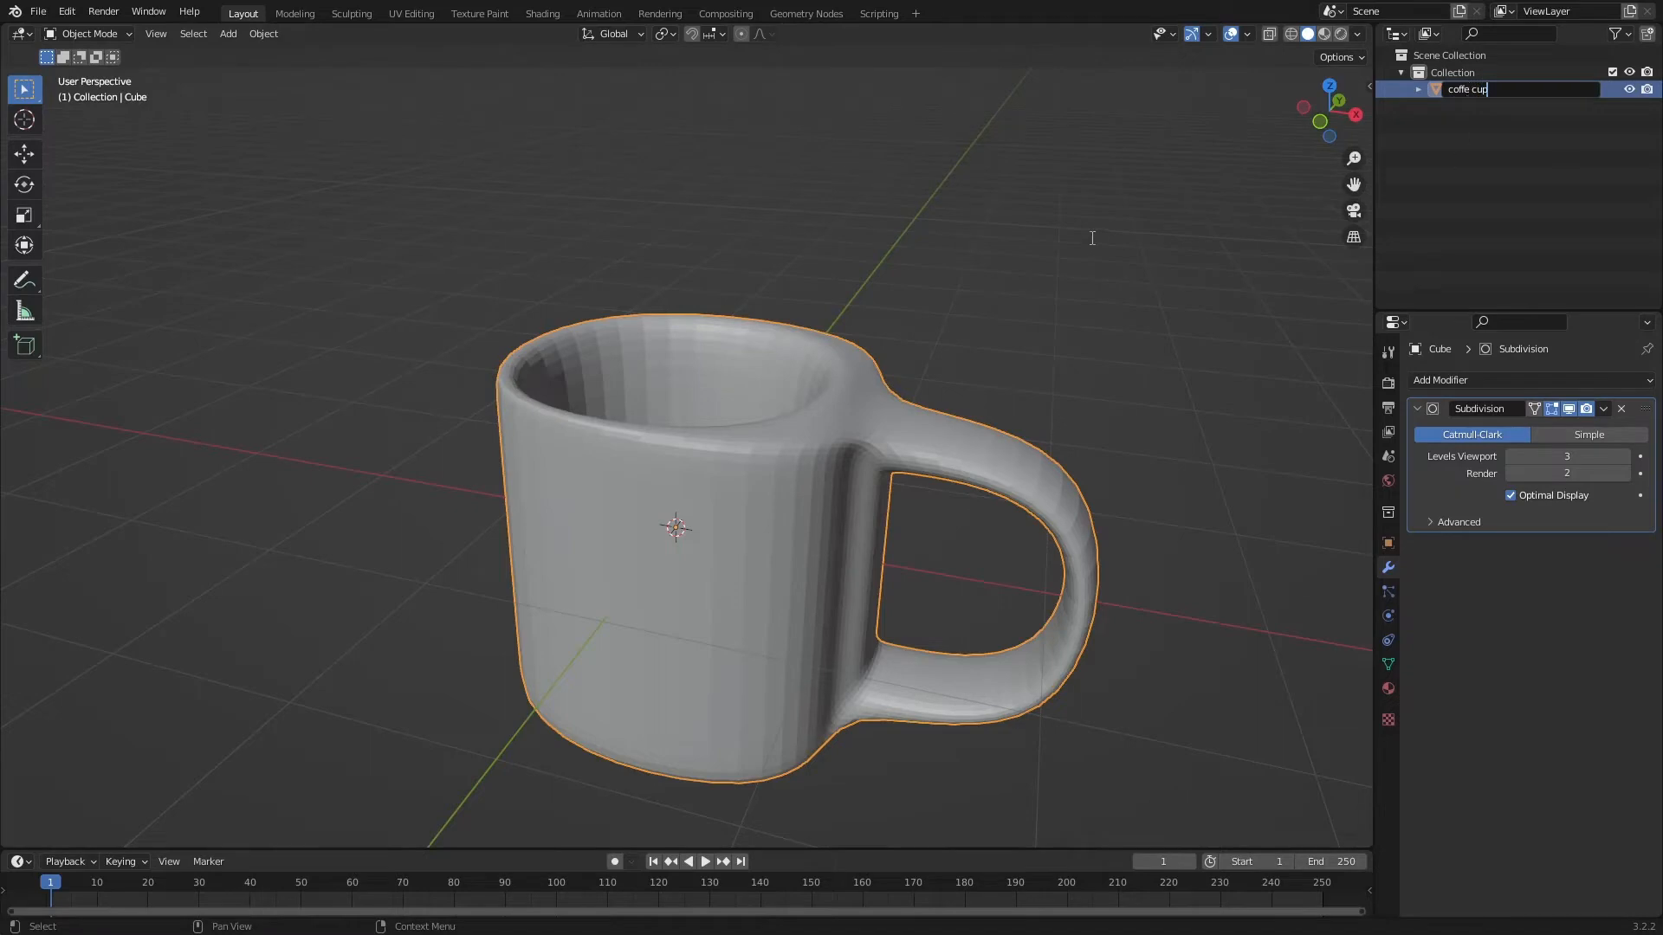
key("Return")
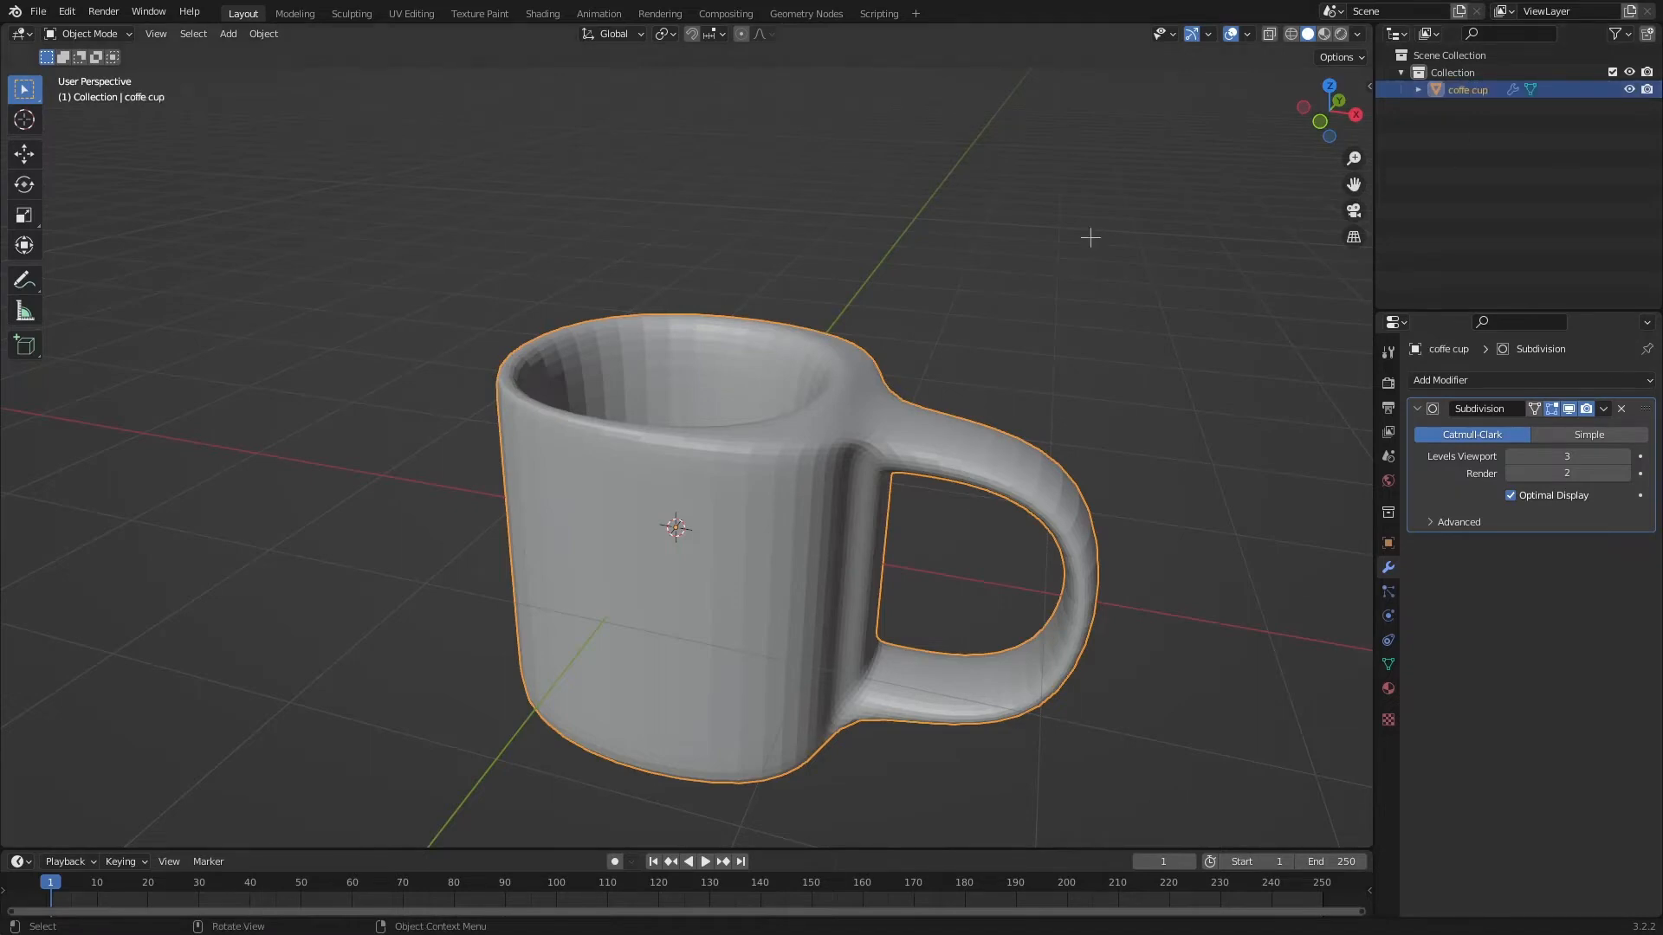
Examine the faceted surface of the mug's cavity, body and handle from several angles
scroll(1093, 237, "down", 3)
middle_click_drag(1095, 235, 1080, 332)
scroll(1080, 331, "up", 3)
middle_click_drag(816, 376, 814, 411)
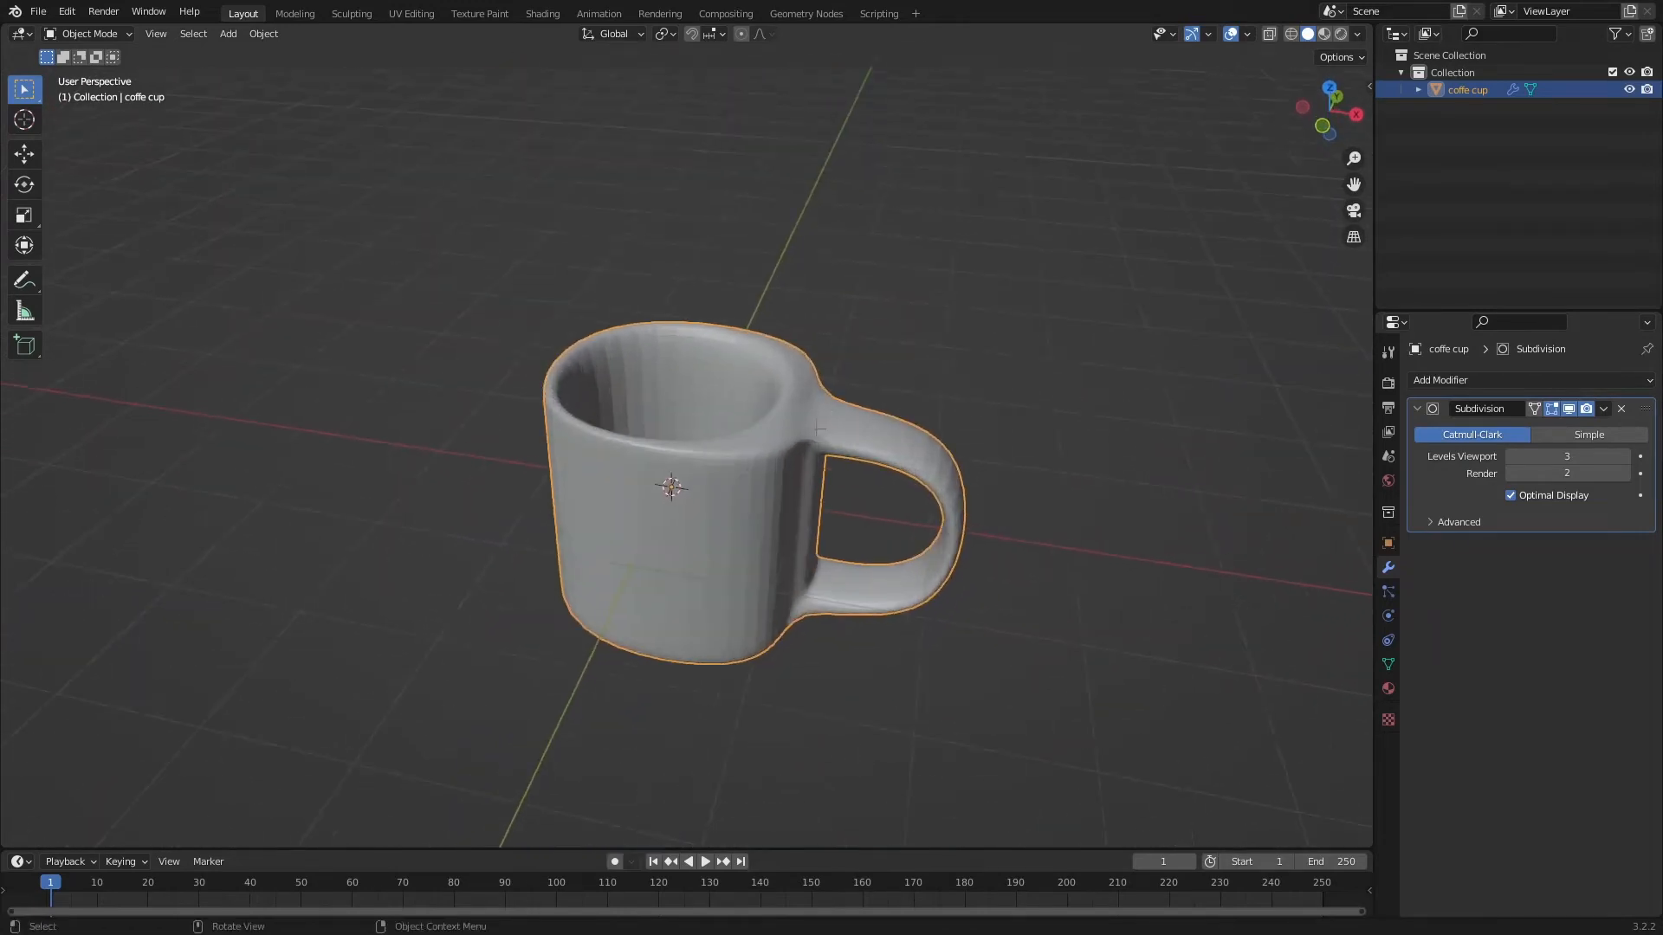
scroll(604, 375, "up", 3)
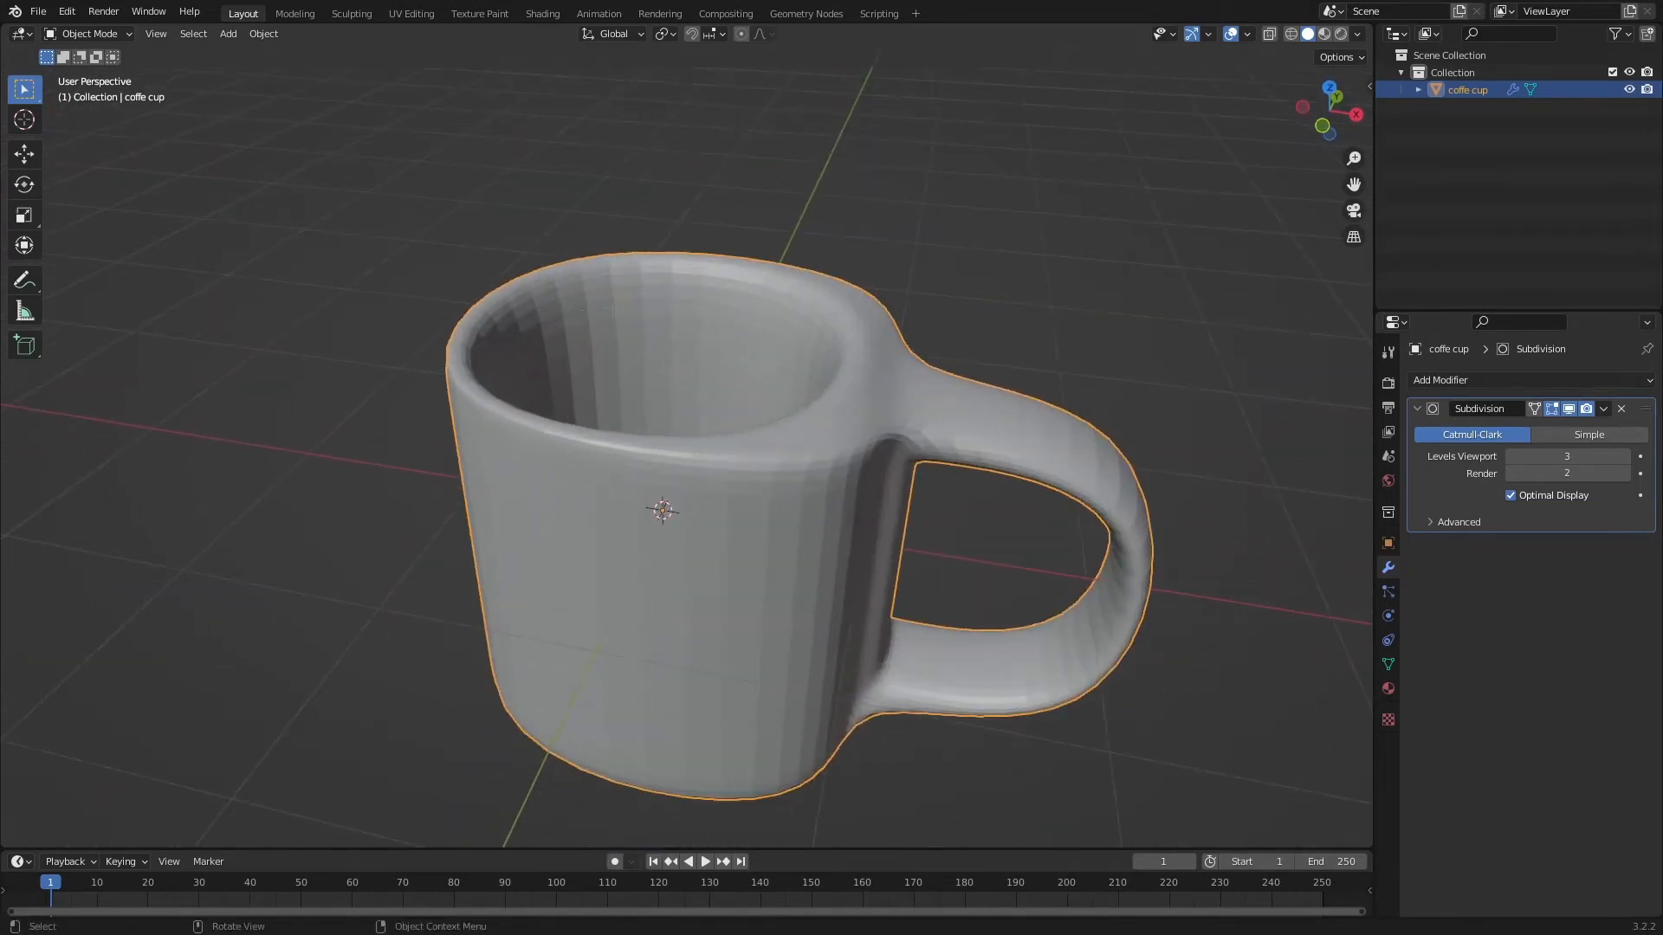
scroll(612, 308, "up", 1)
middle_click_drag(744, 346, 753, 297)
scroll(754, 297, "down", 4)
middle_click_drag(750, 356, 717, 442)
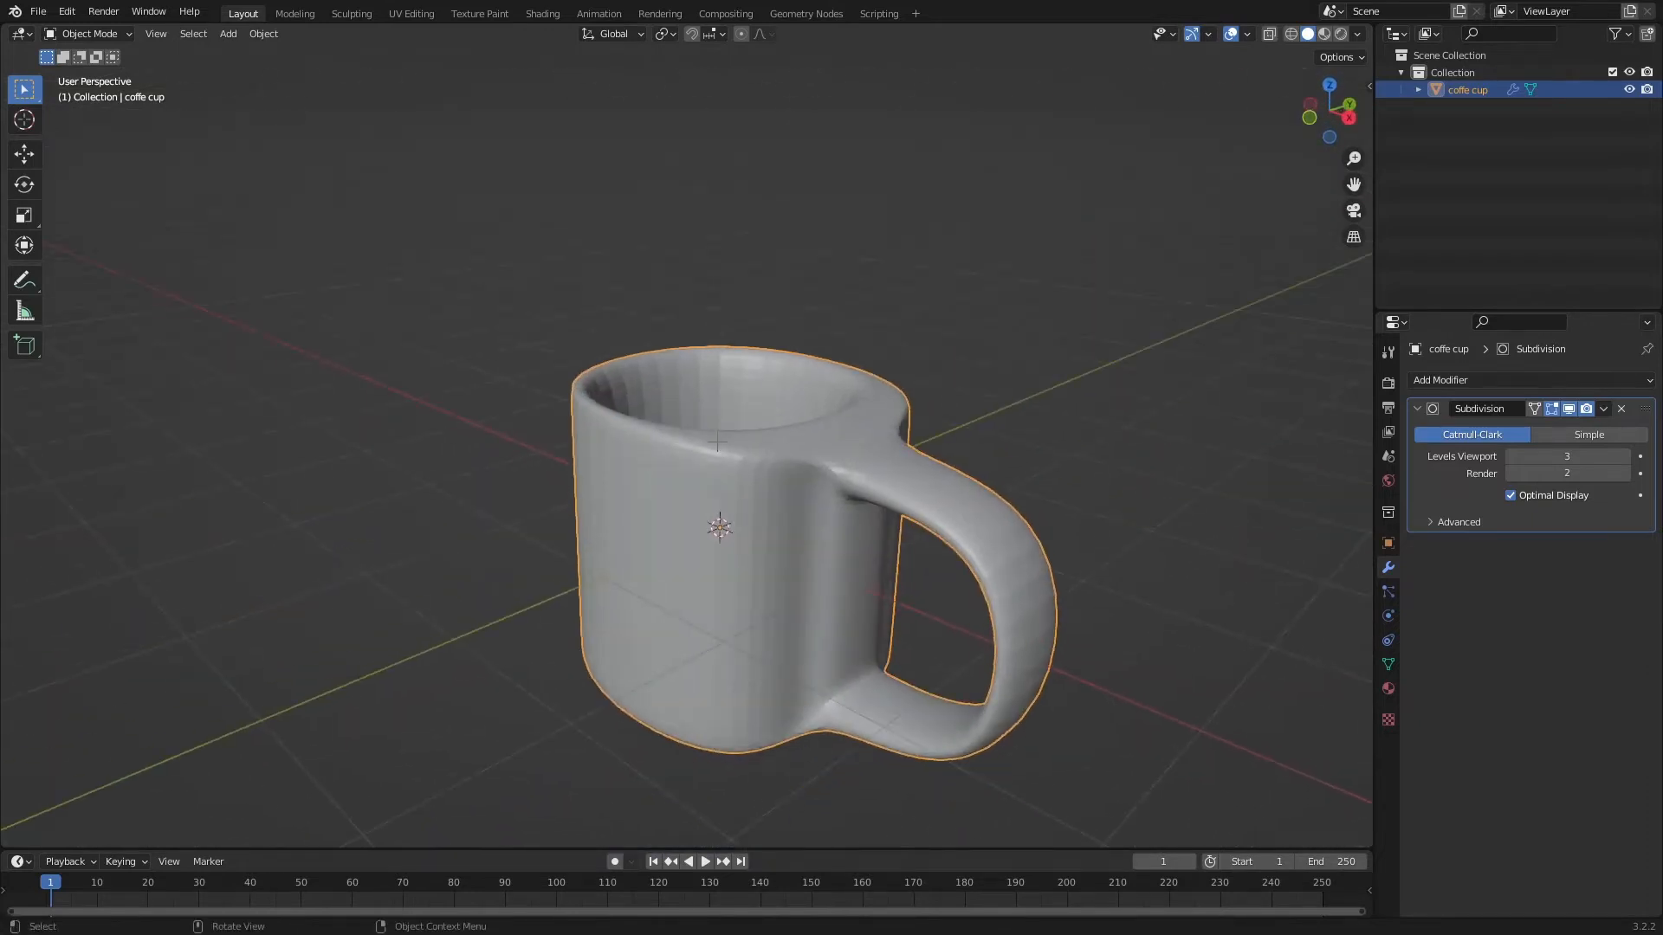
Apply Shade Smooth to the mug
right_click(717, 442)
key("Escape")
right_click(685, 461)
key("Escape")
right_click(659, 429)
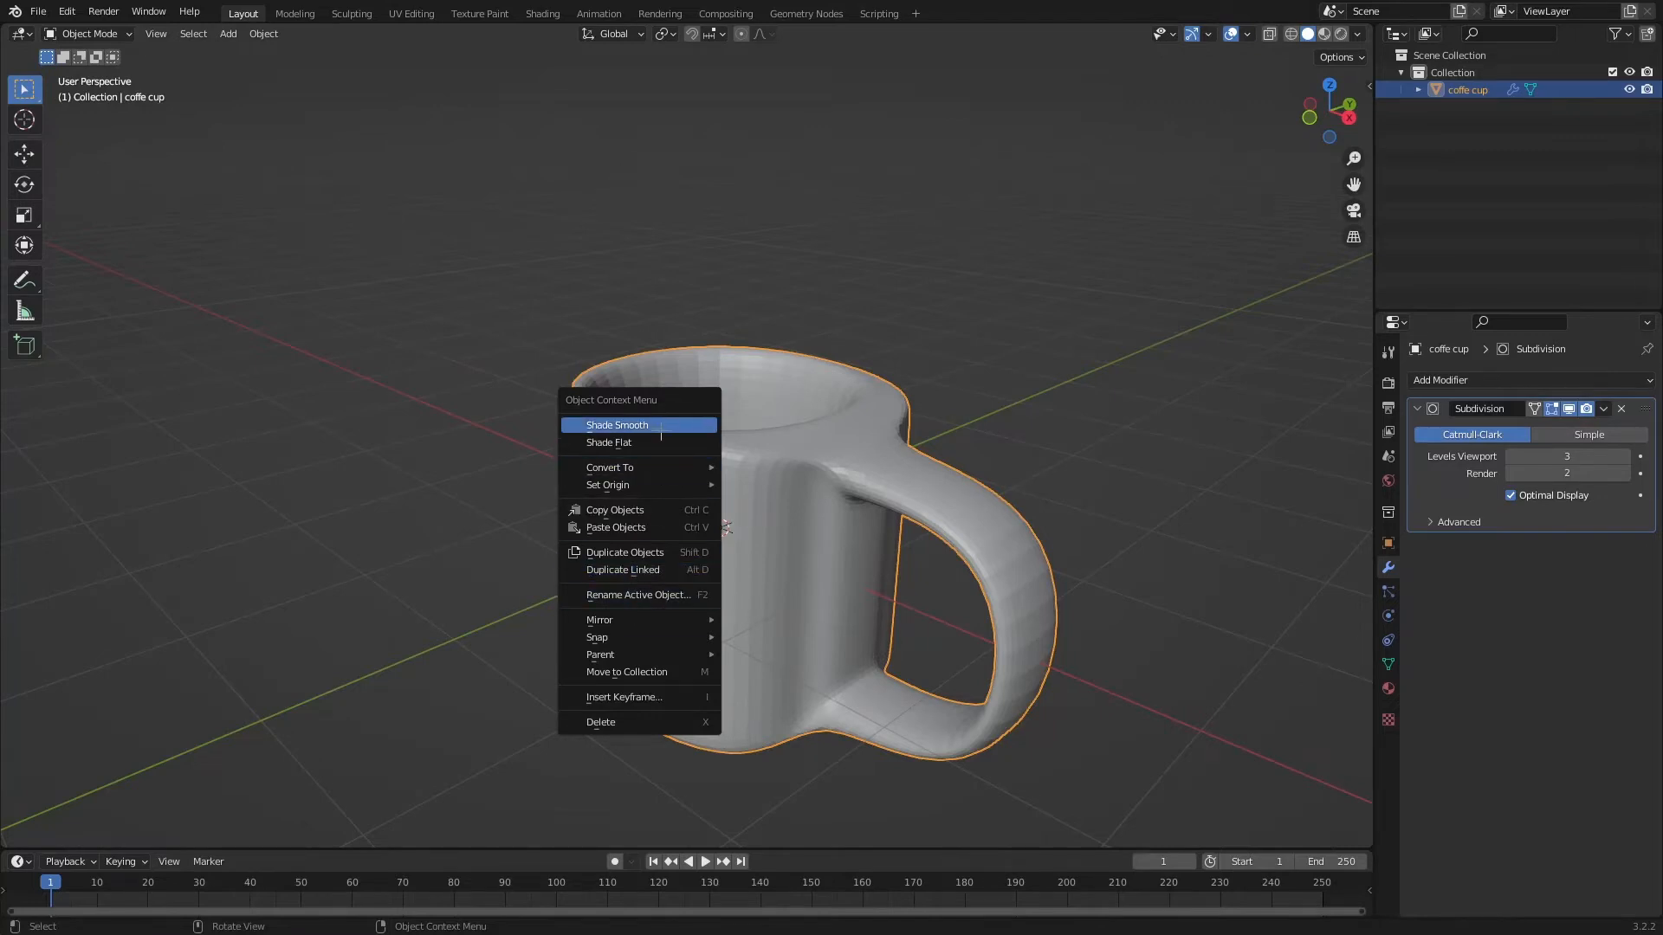
left_click(651, 427)
middle_click_drag(705, 457, 722, 411)
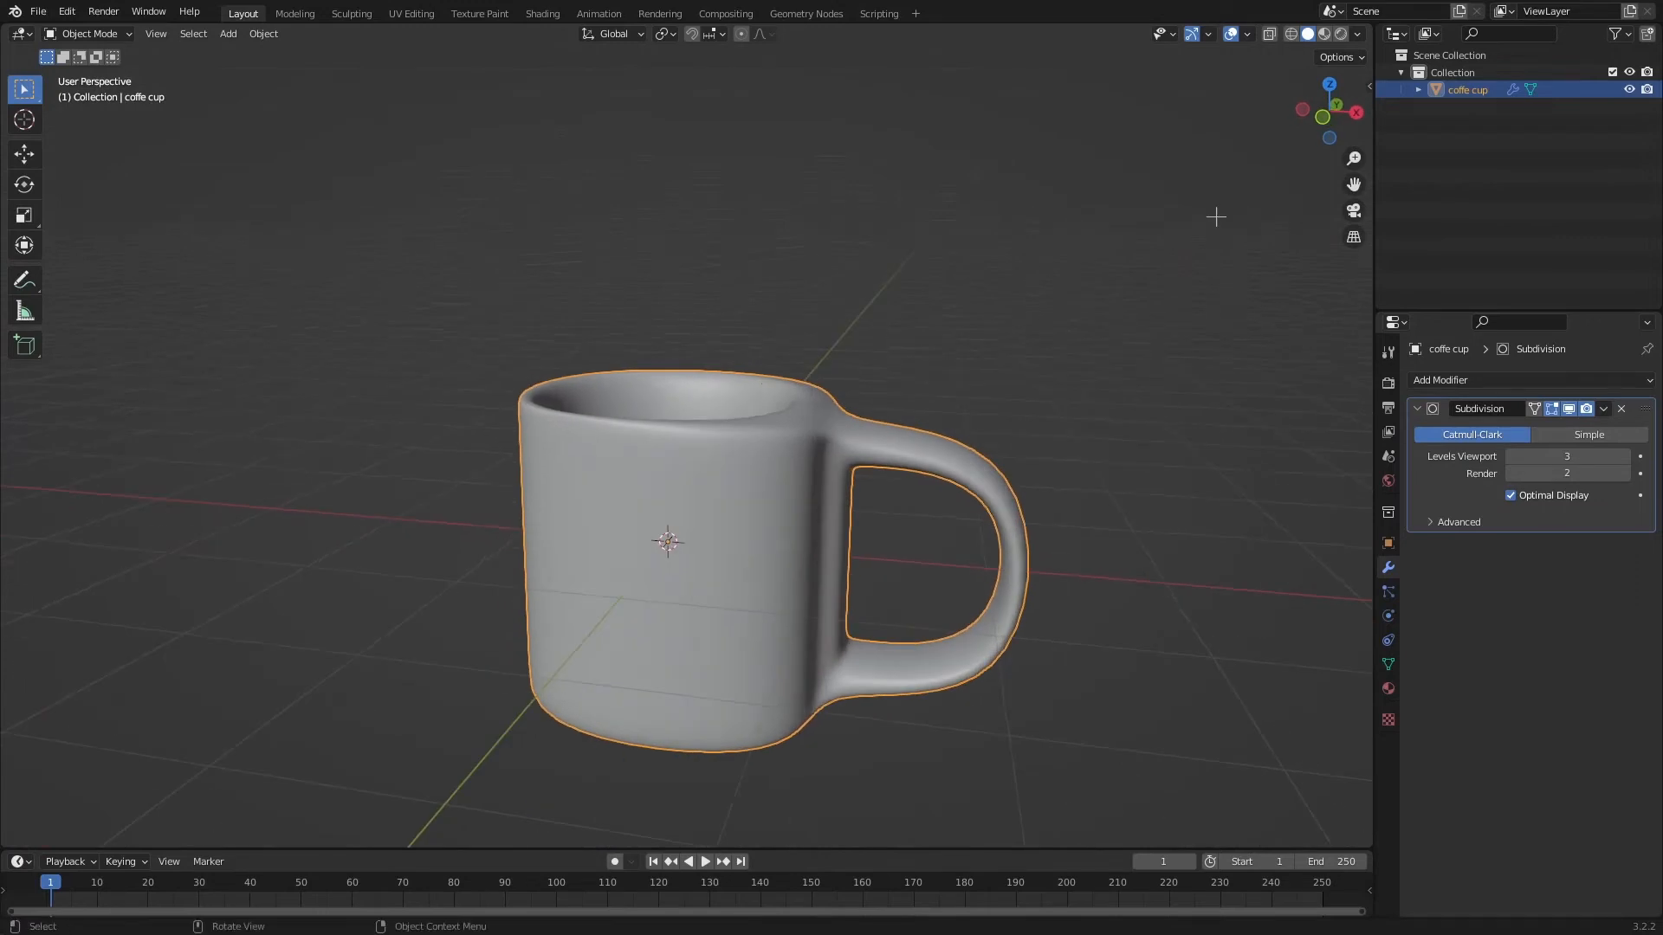
left_click(1321, 118)
scroll(791, 441, "down", 3)
middle_click_drag(835, 338, 892, 251, "shift")
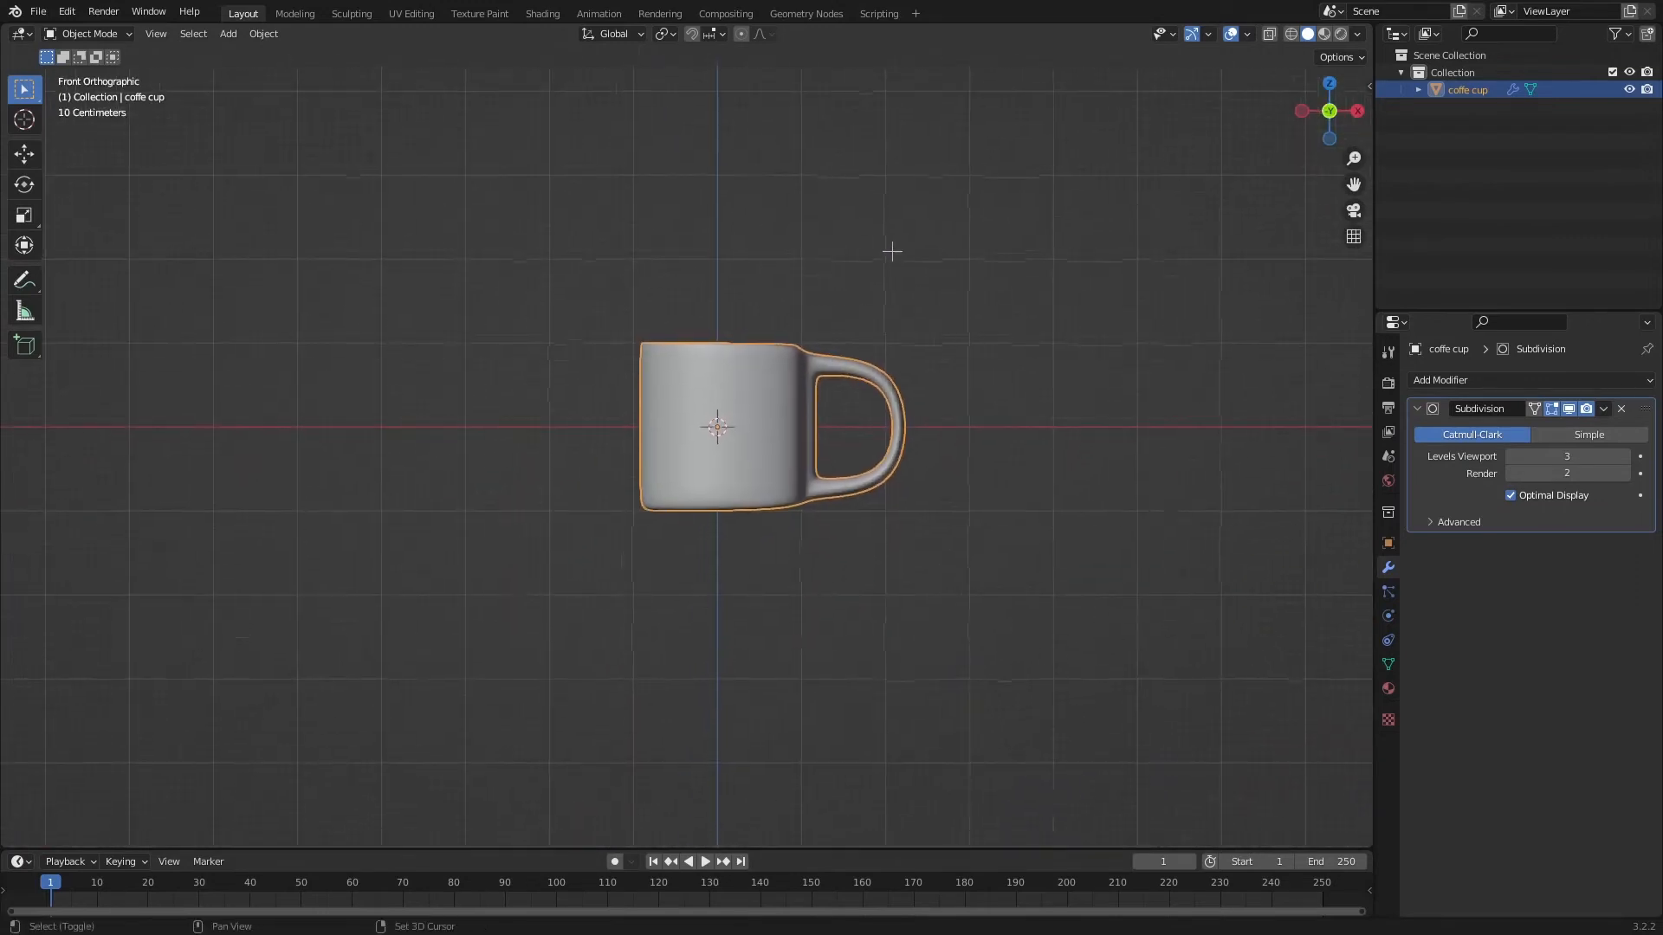
key("shift+a")
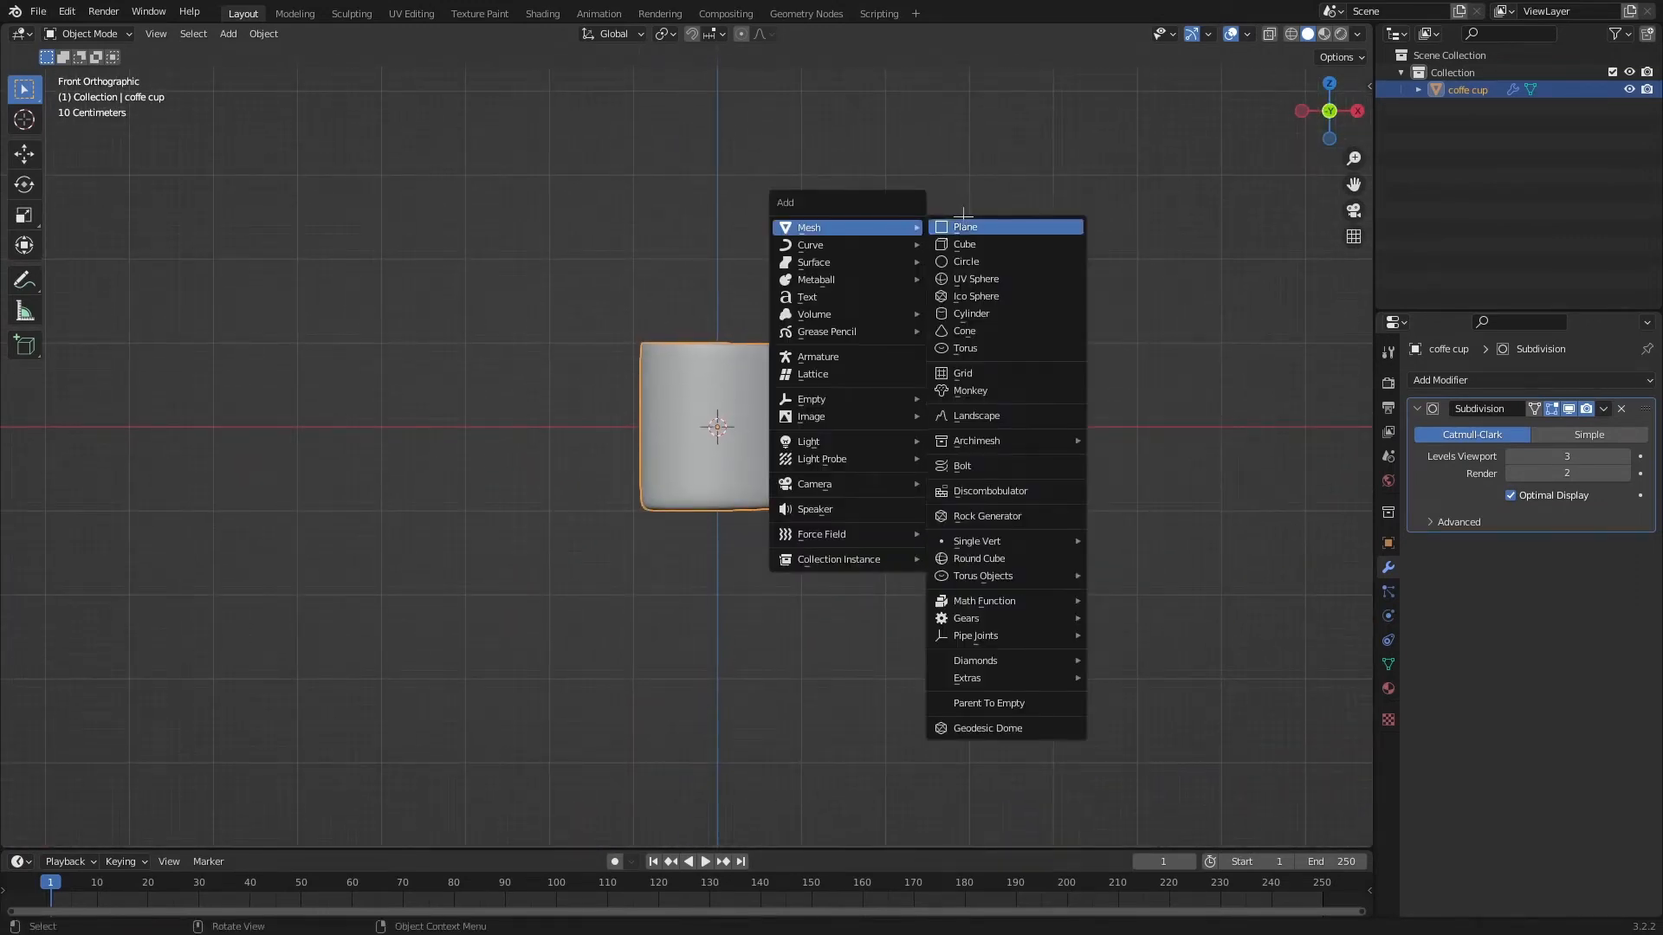
left_click(953, 224)
key("s")
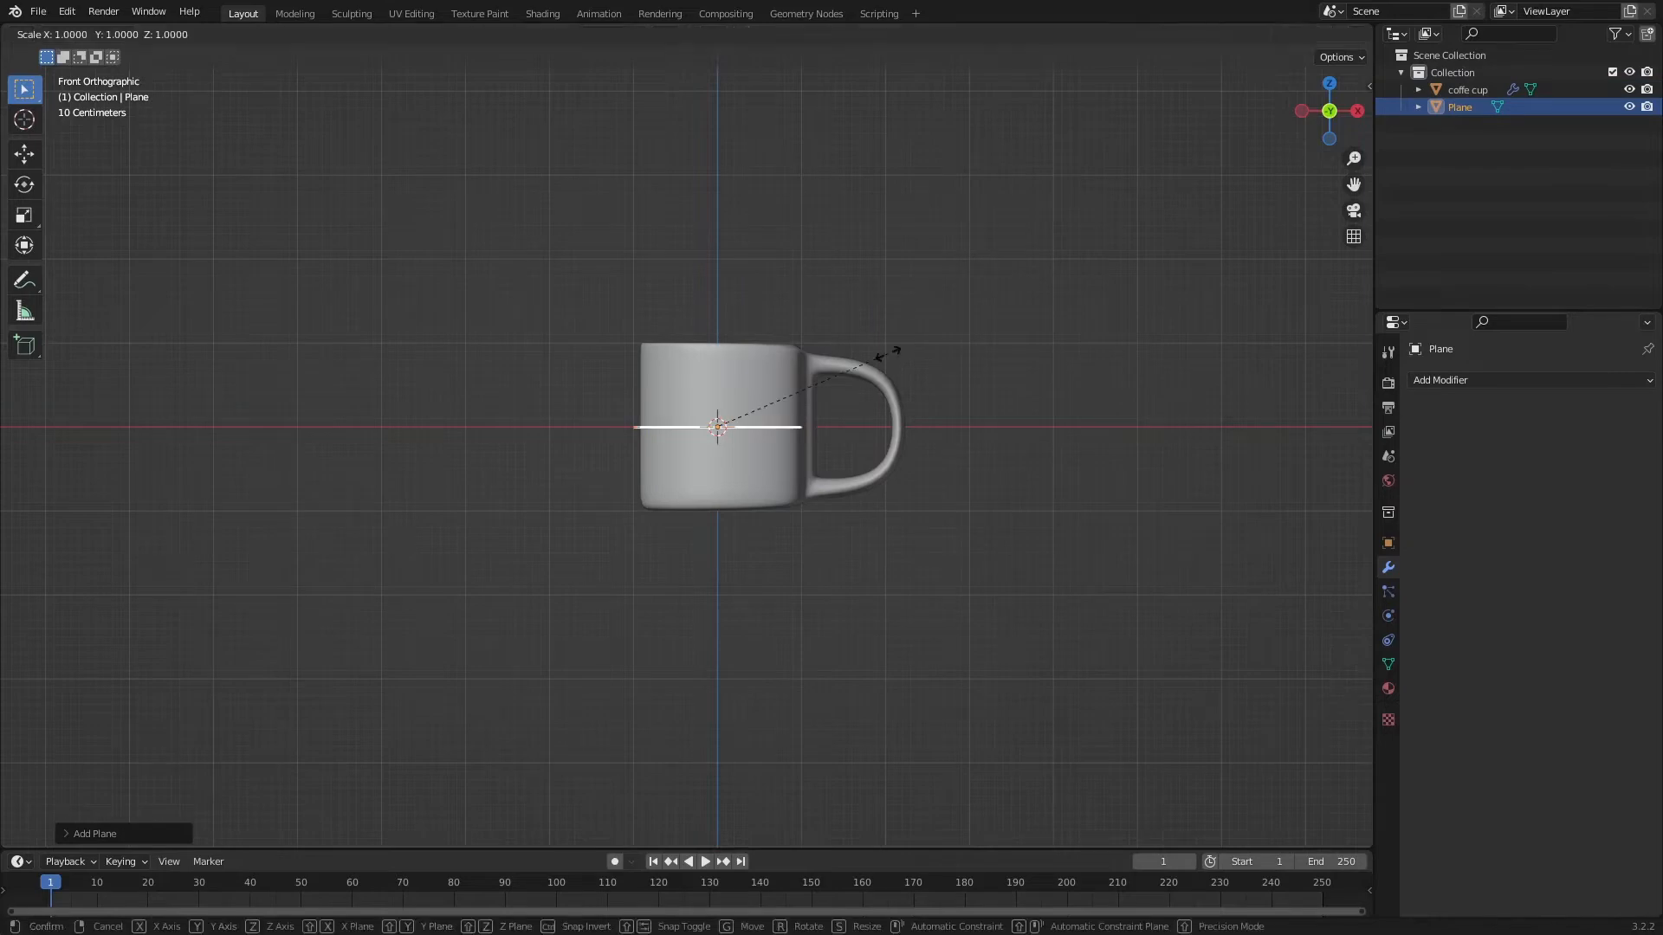
right_click(887, 353)
key("Delete")
Add a mesh plane at the origin and scale it up into a large ground surface around the mug
key("shift+a")
mouse_move(887, 353)
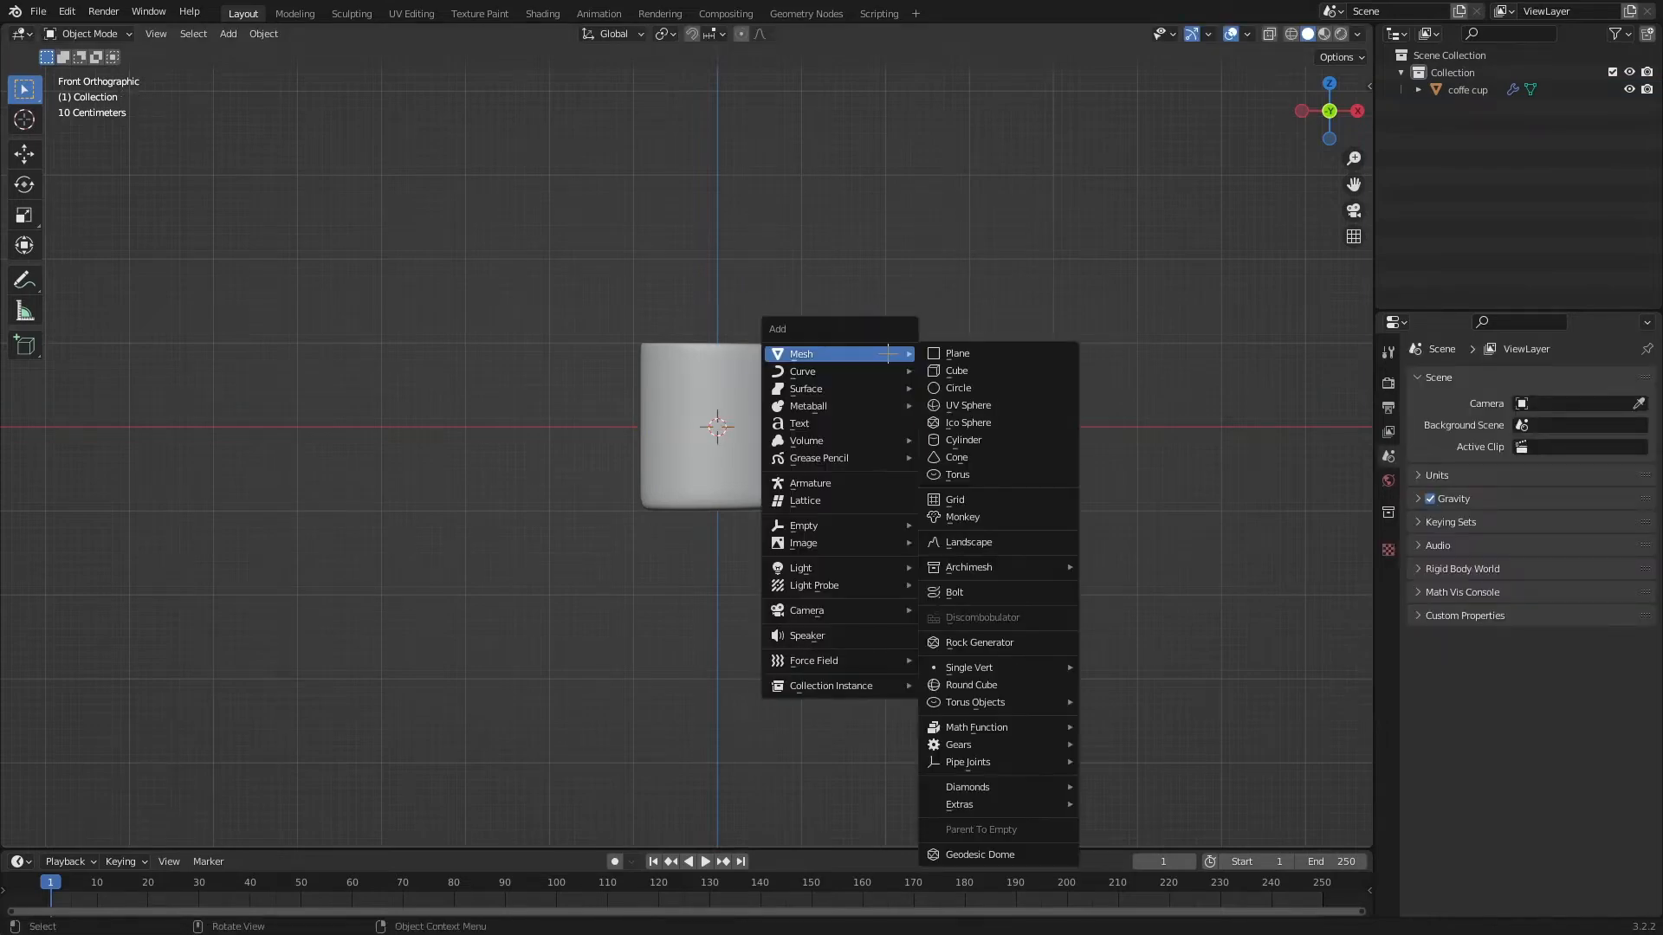
left_click(947, 362)
key("s")
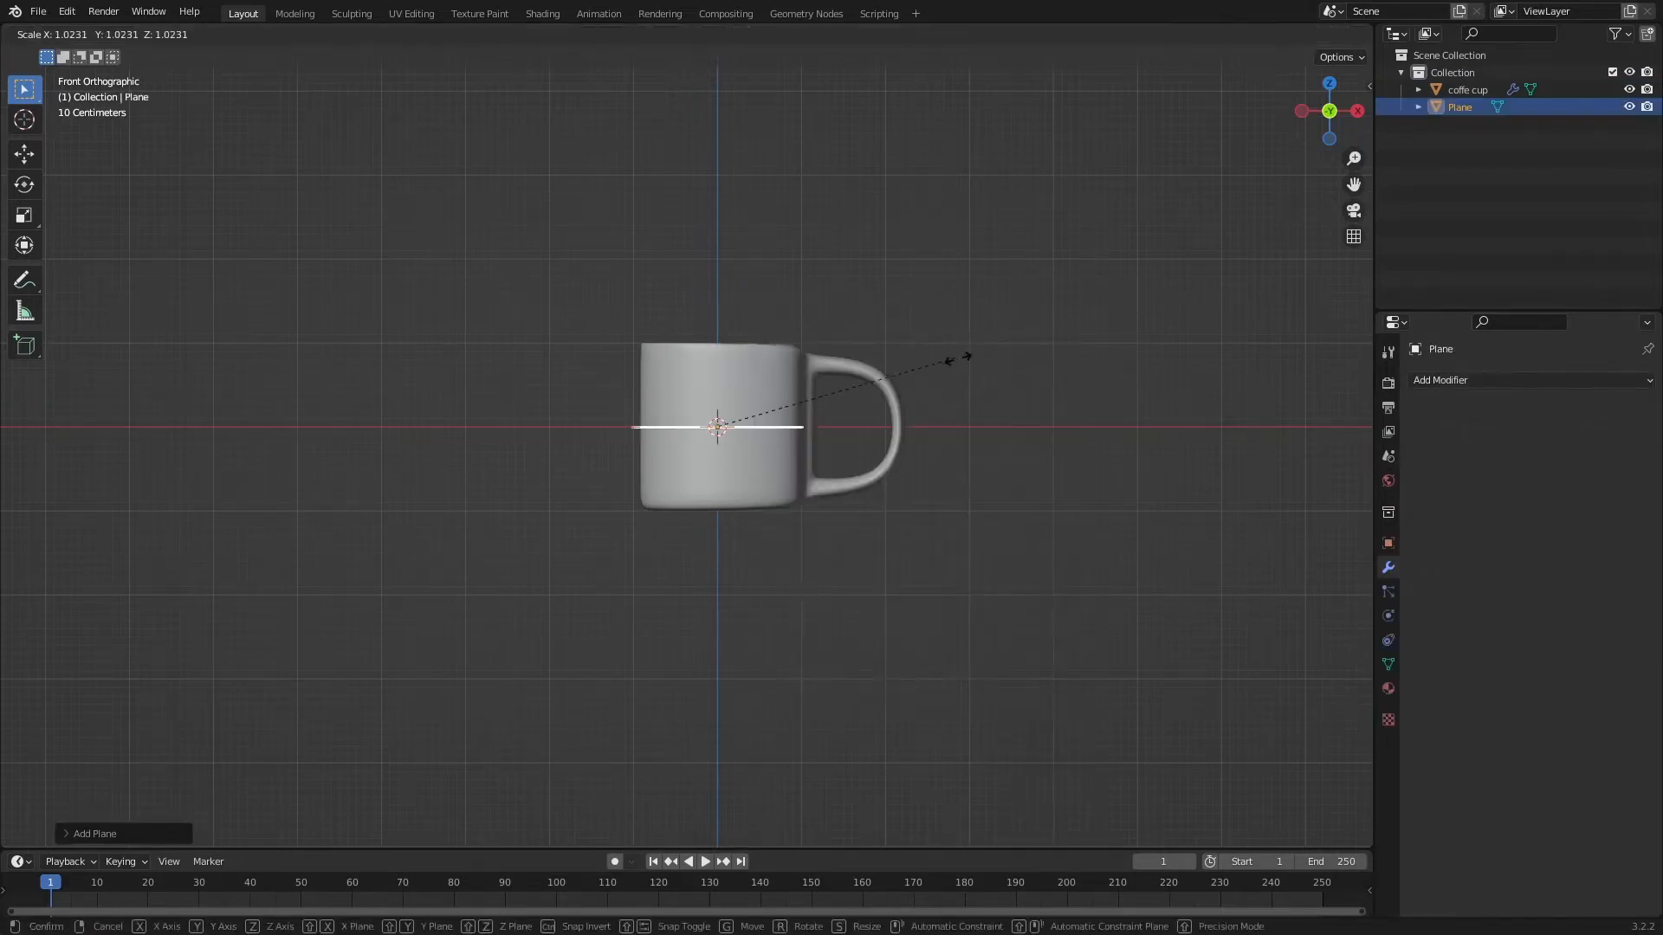
right_click(906, 291)
middle_click_drag(1358, 423, 1310, 516)
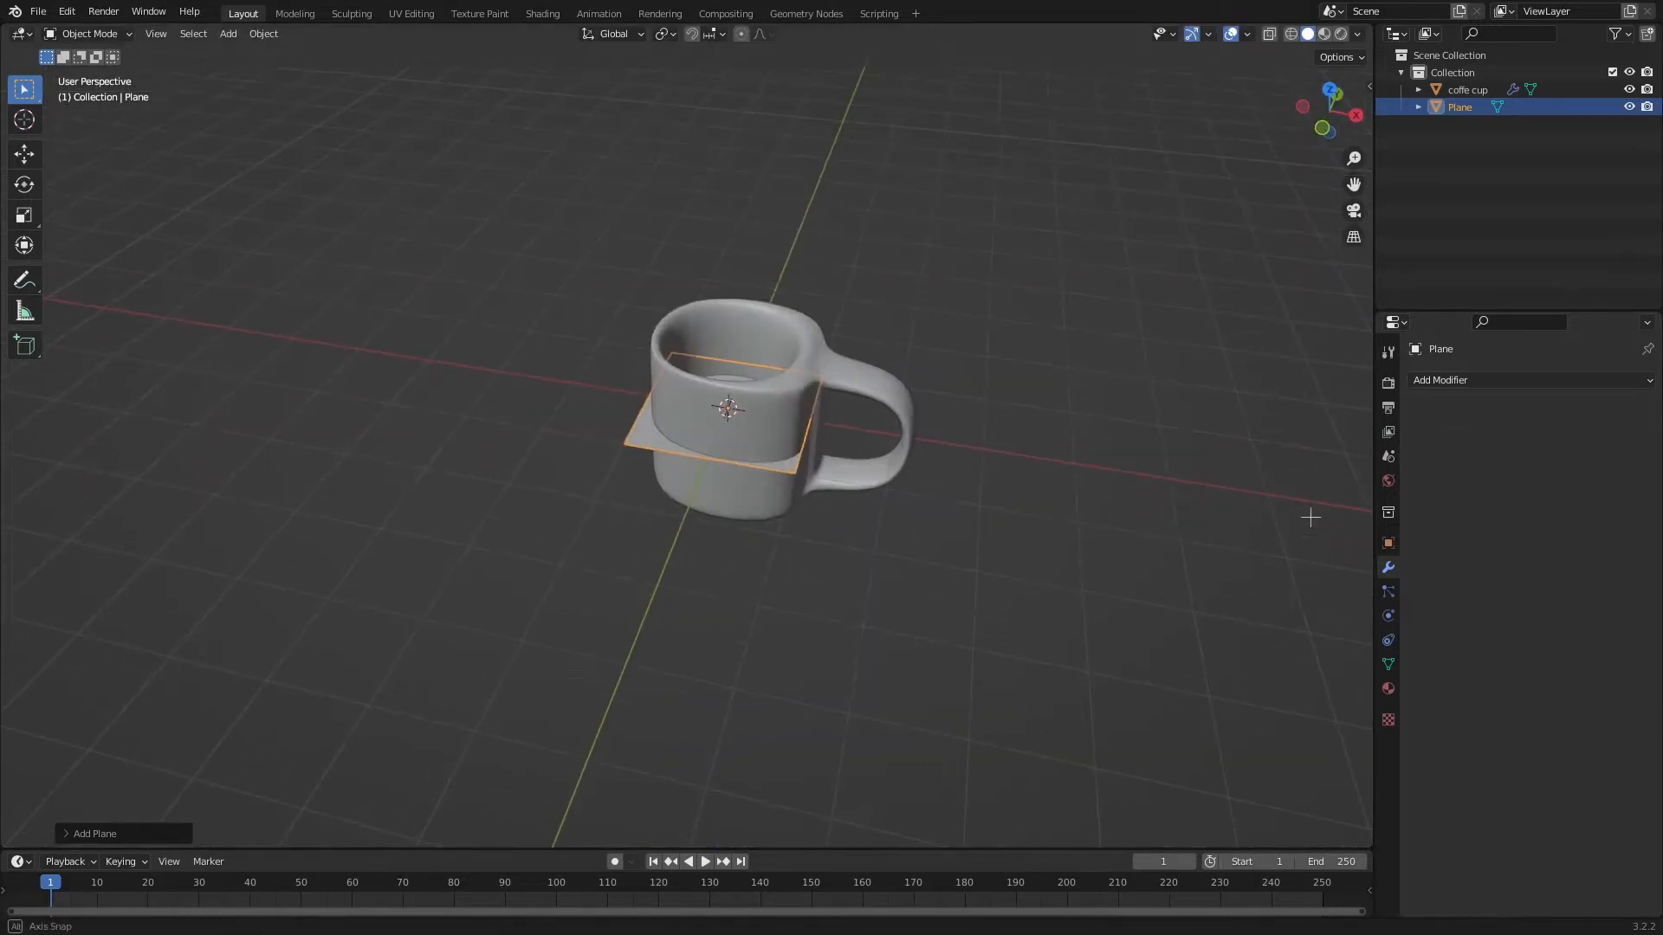
scroll(890, 414, "down", 4)
key("s")
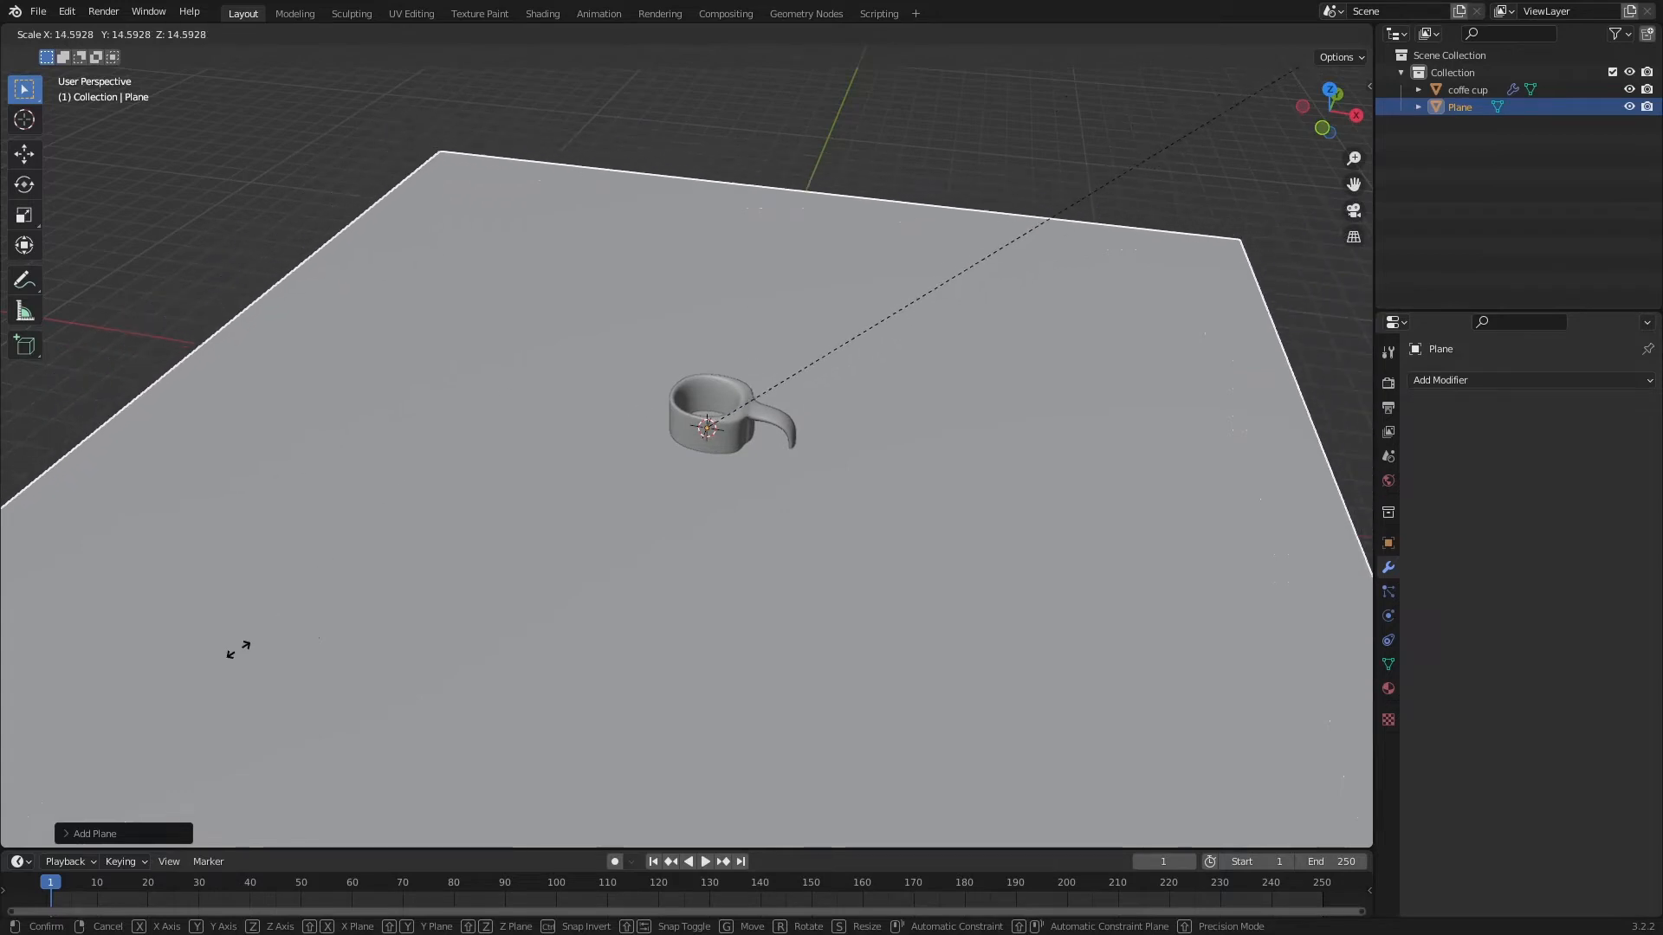
left_click(1169, 73)
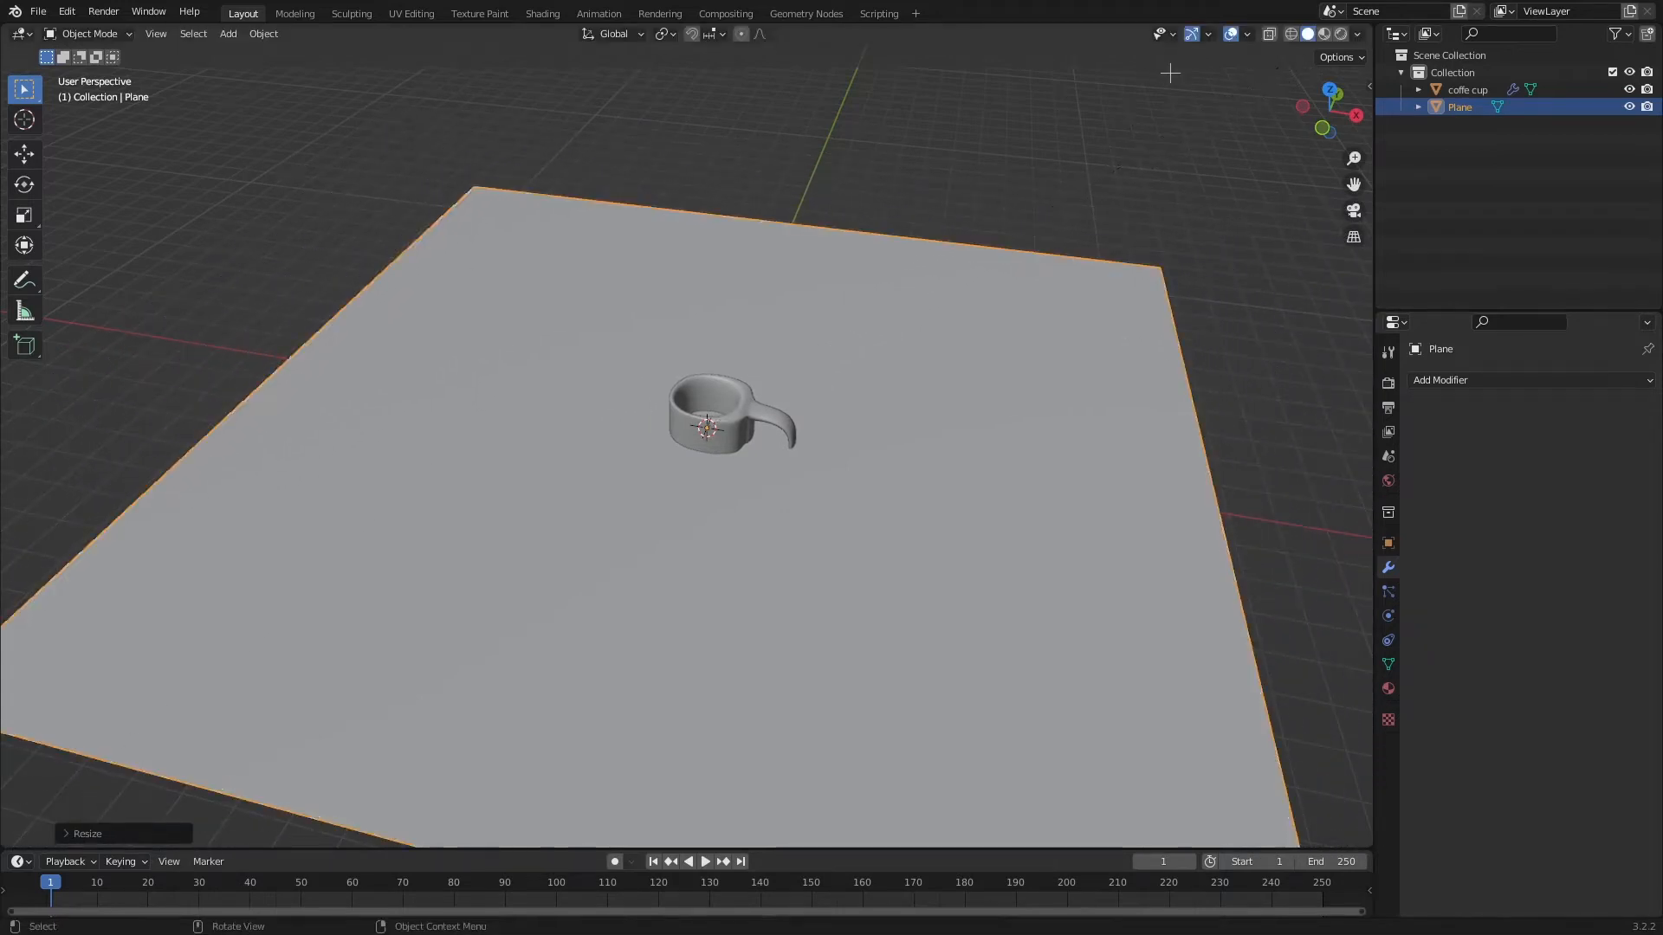
Move the mug up along the Z axis so its base rests on the plane, and deselect it
middle_click_drag(815, 416, 838, 330)
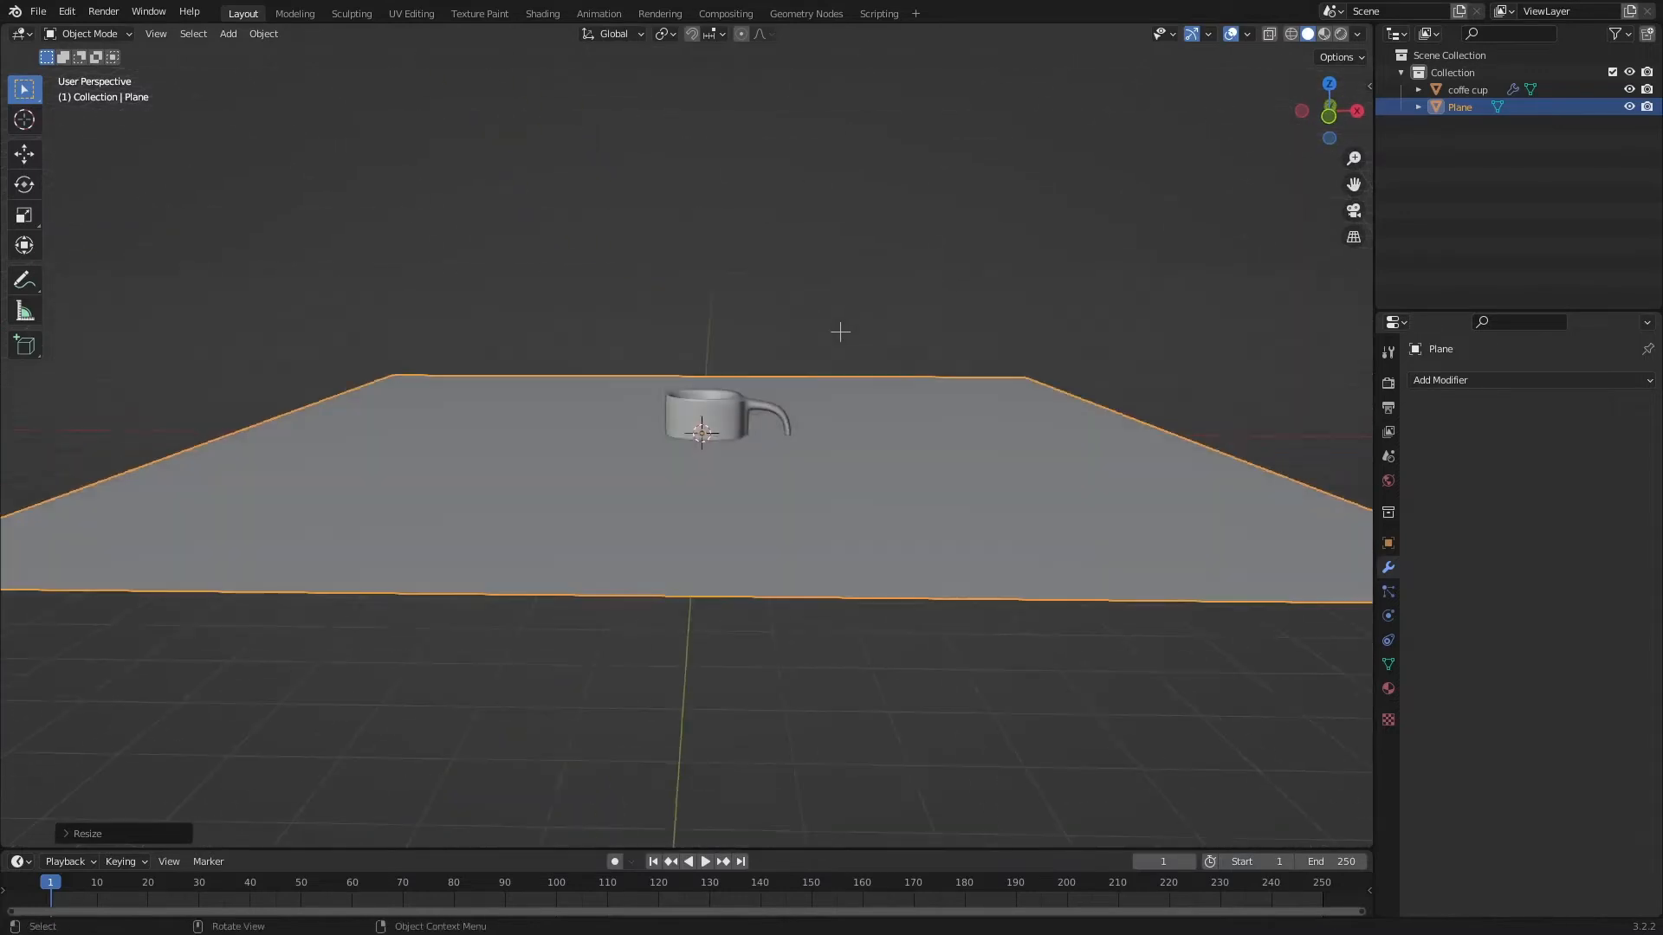
scroll(838, 330, "up", 1)
key("KP_1")
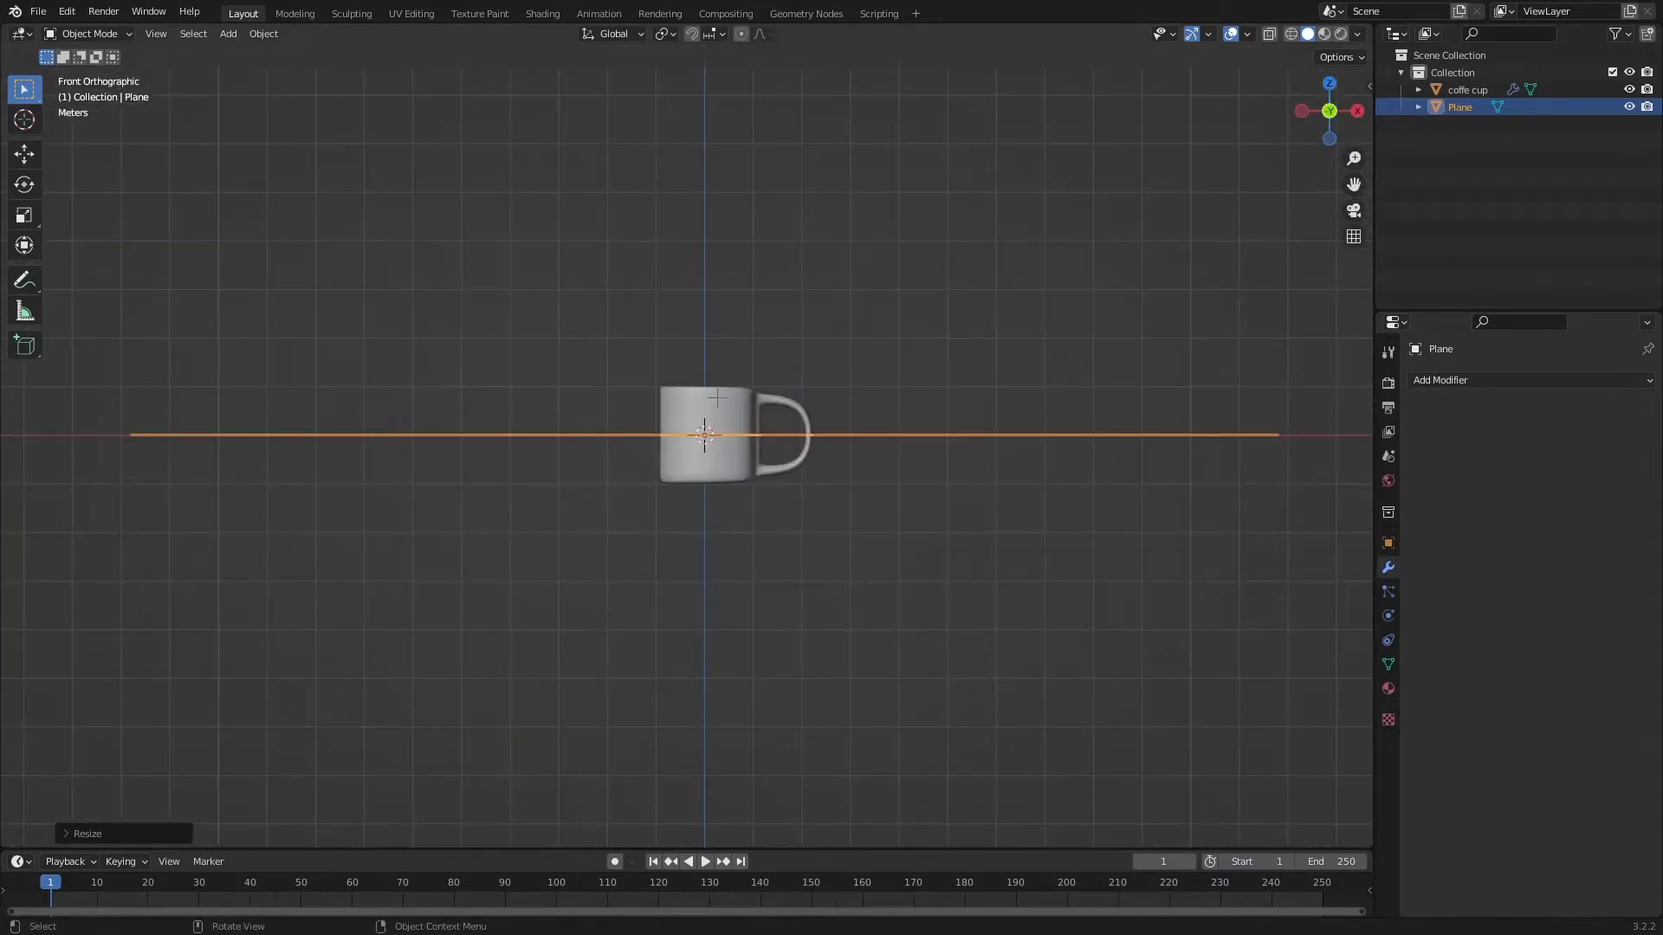
left_click(717, 397)
key("ctrl+3")
scroll(987, 364, "up", 2)
key("g")
key("z")
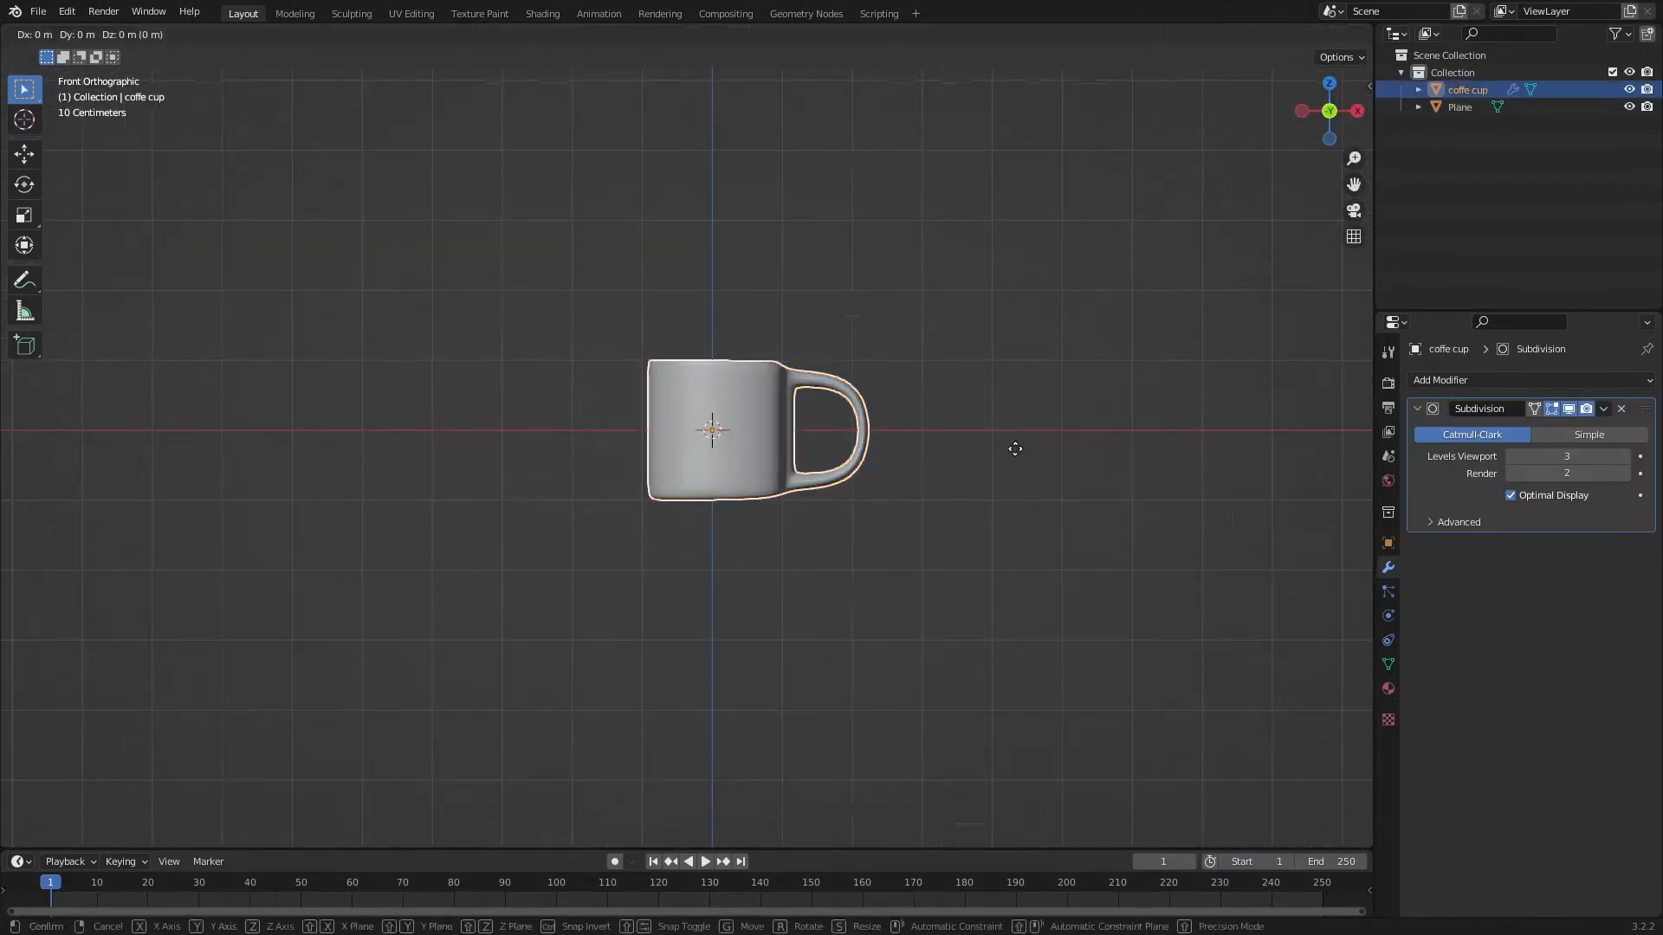
left_click(1009, 378)
middle_click_drag(1006, 381, 1028, 219)
left_click(1085, 222)
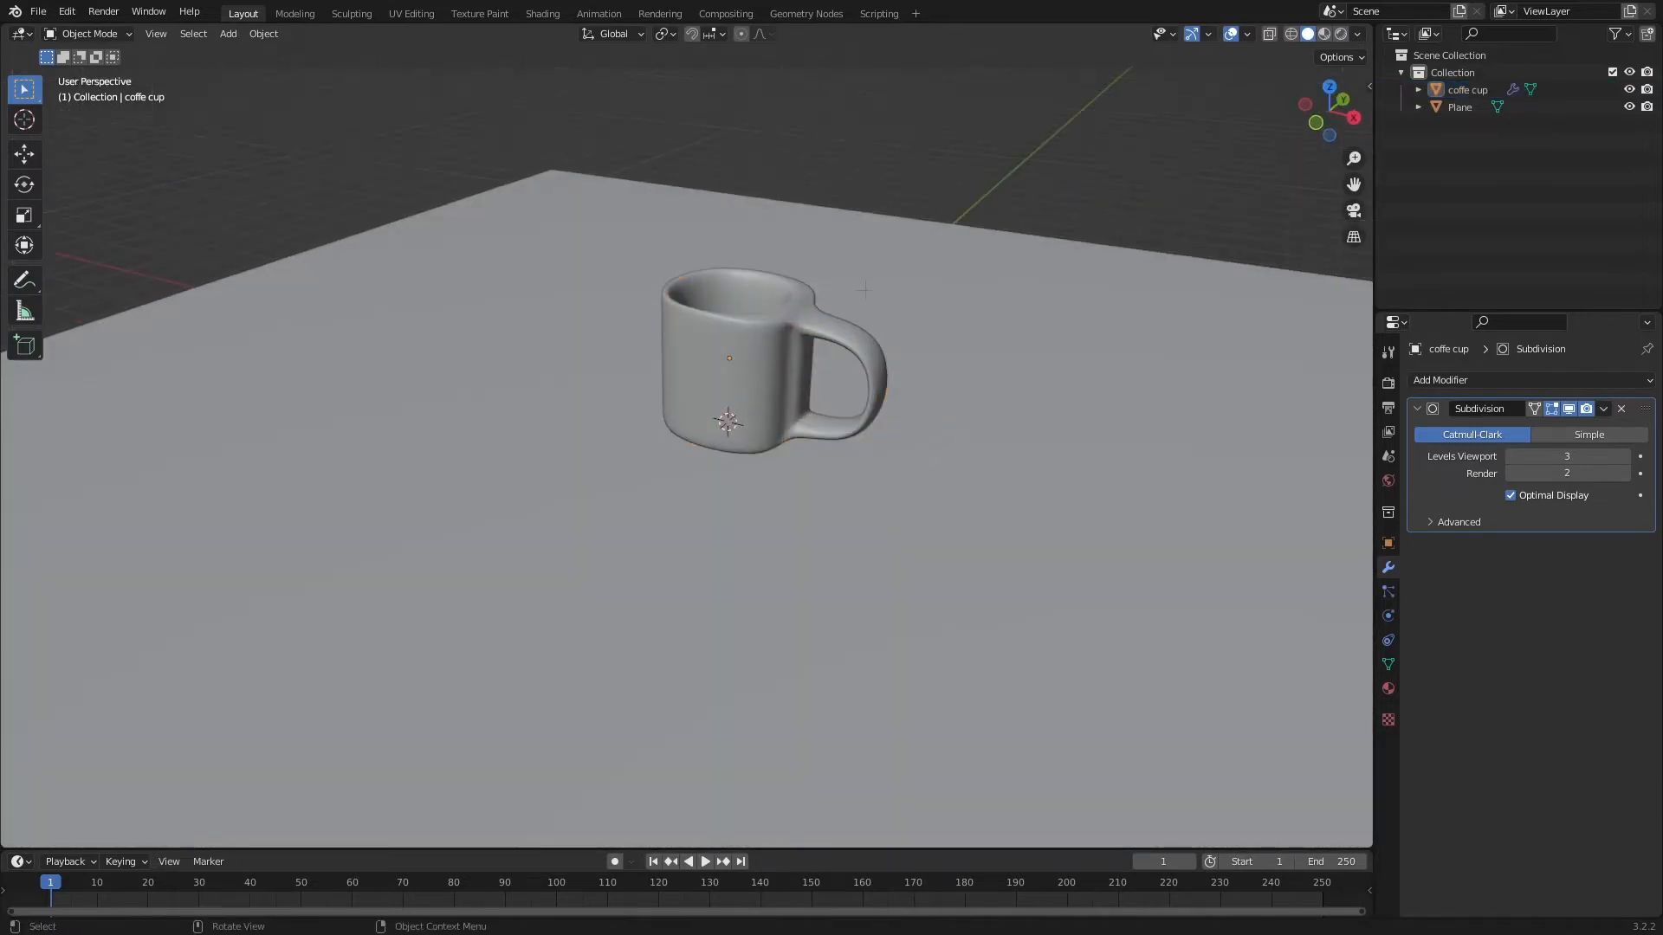
middle_click_drag(870, 286, 1083, 223)
scroll(1080, 245, "down", 7)
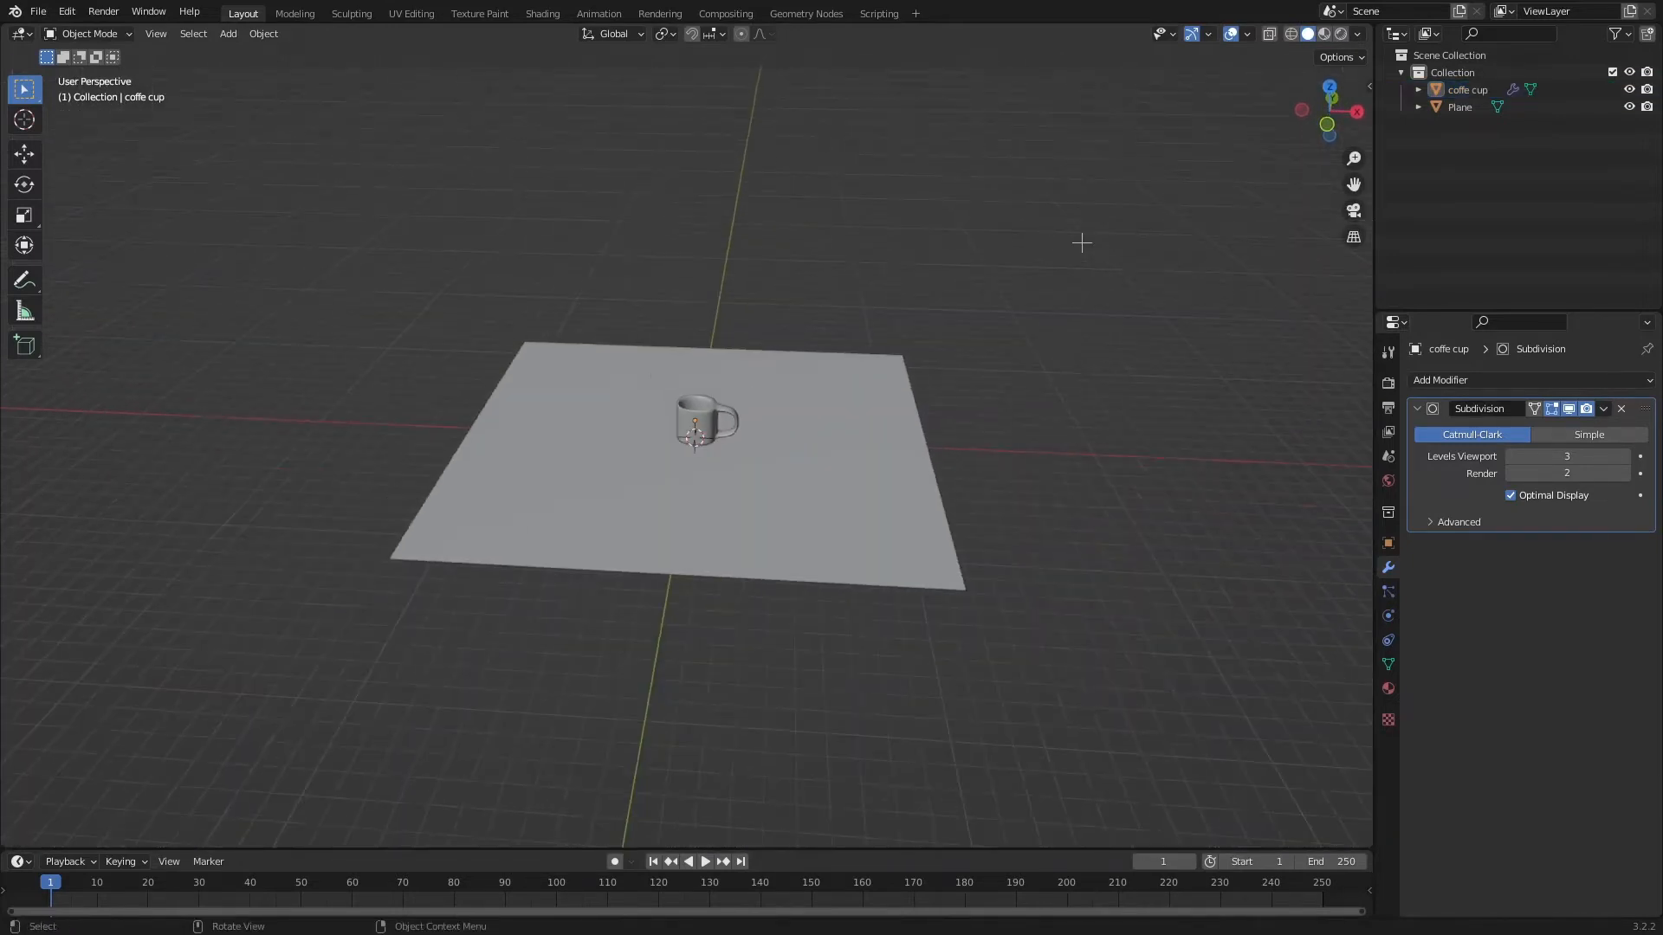
scroll(1080, 245, "up", 10)
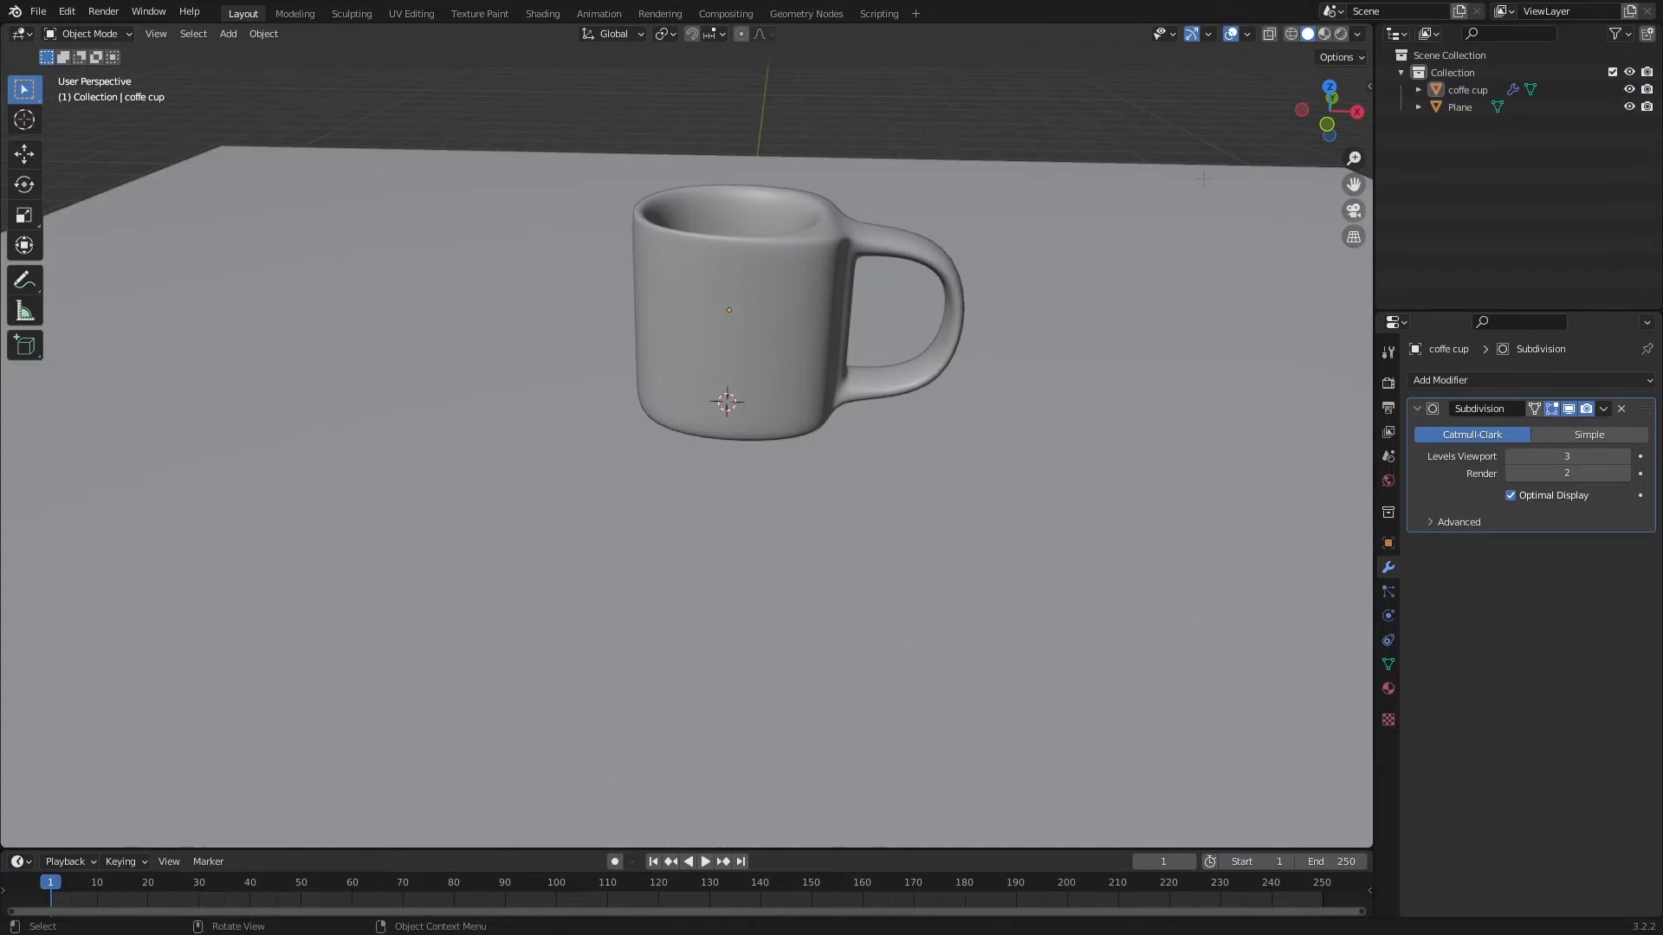
scroll(1028, 176, "down", 6)
mouse_move(1030, 179)
middle_mouse_down()
mouse_move(916, 163)
mouse_move(1004, 176)
middle_mouse_up()
key("shift+a")
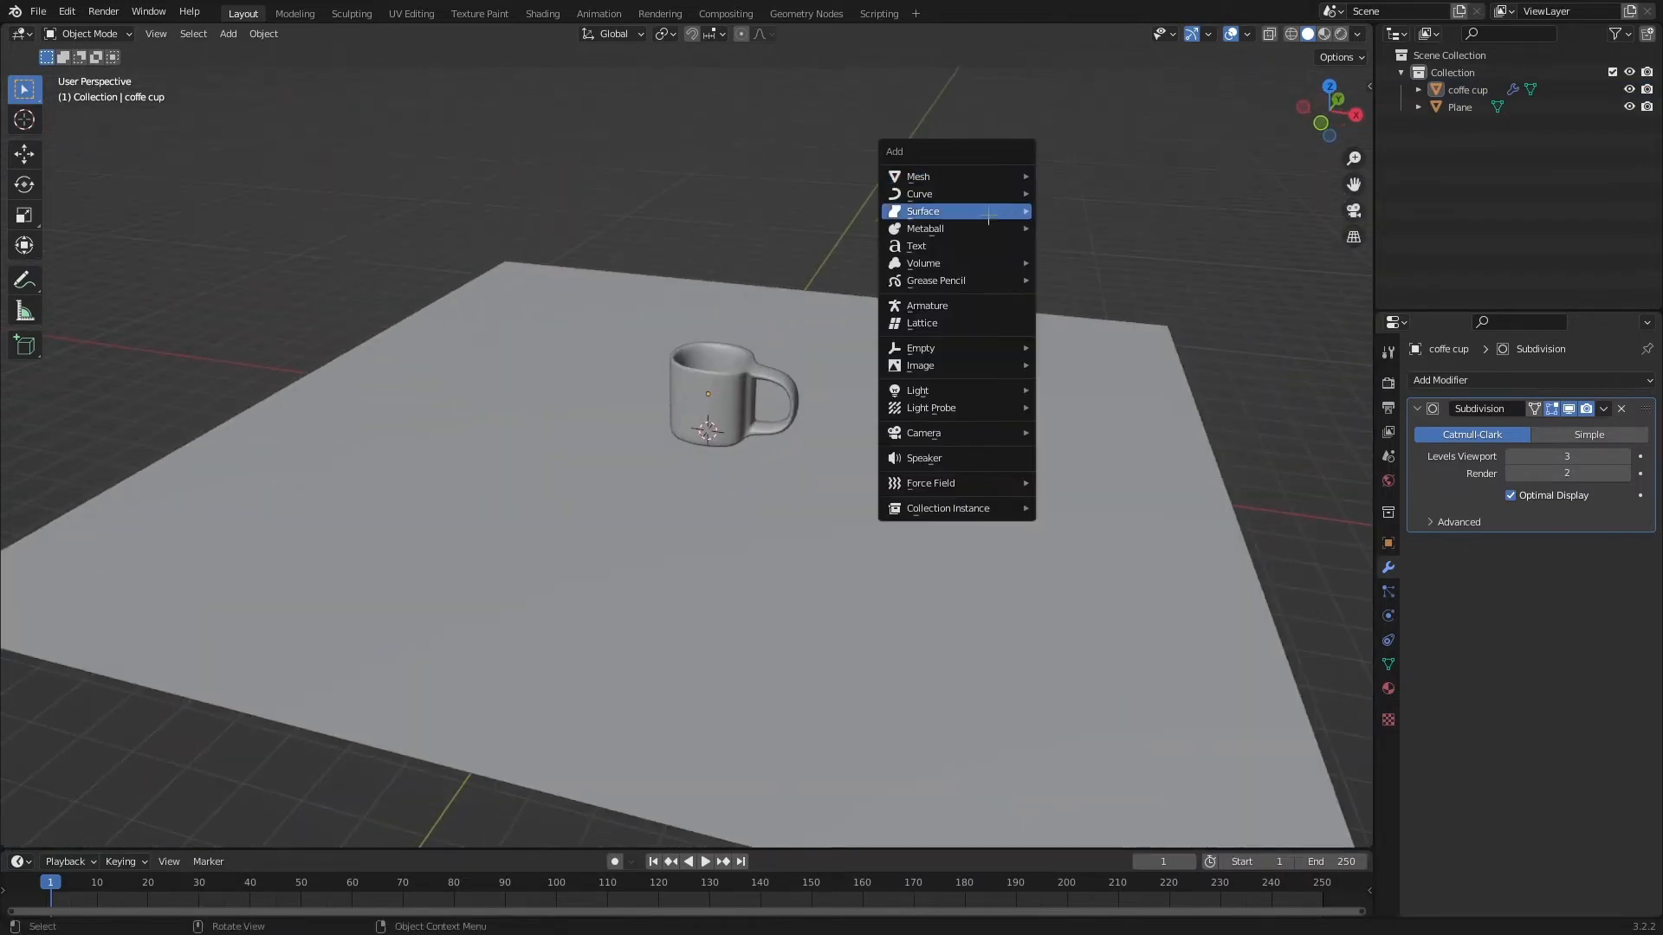
mouse_move(945, 428)
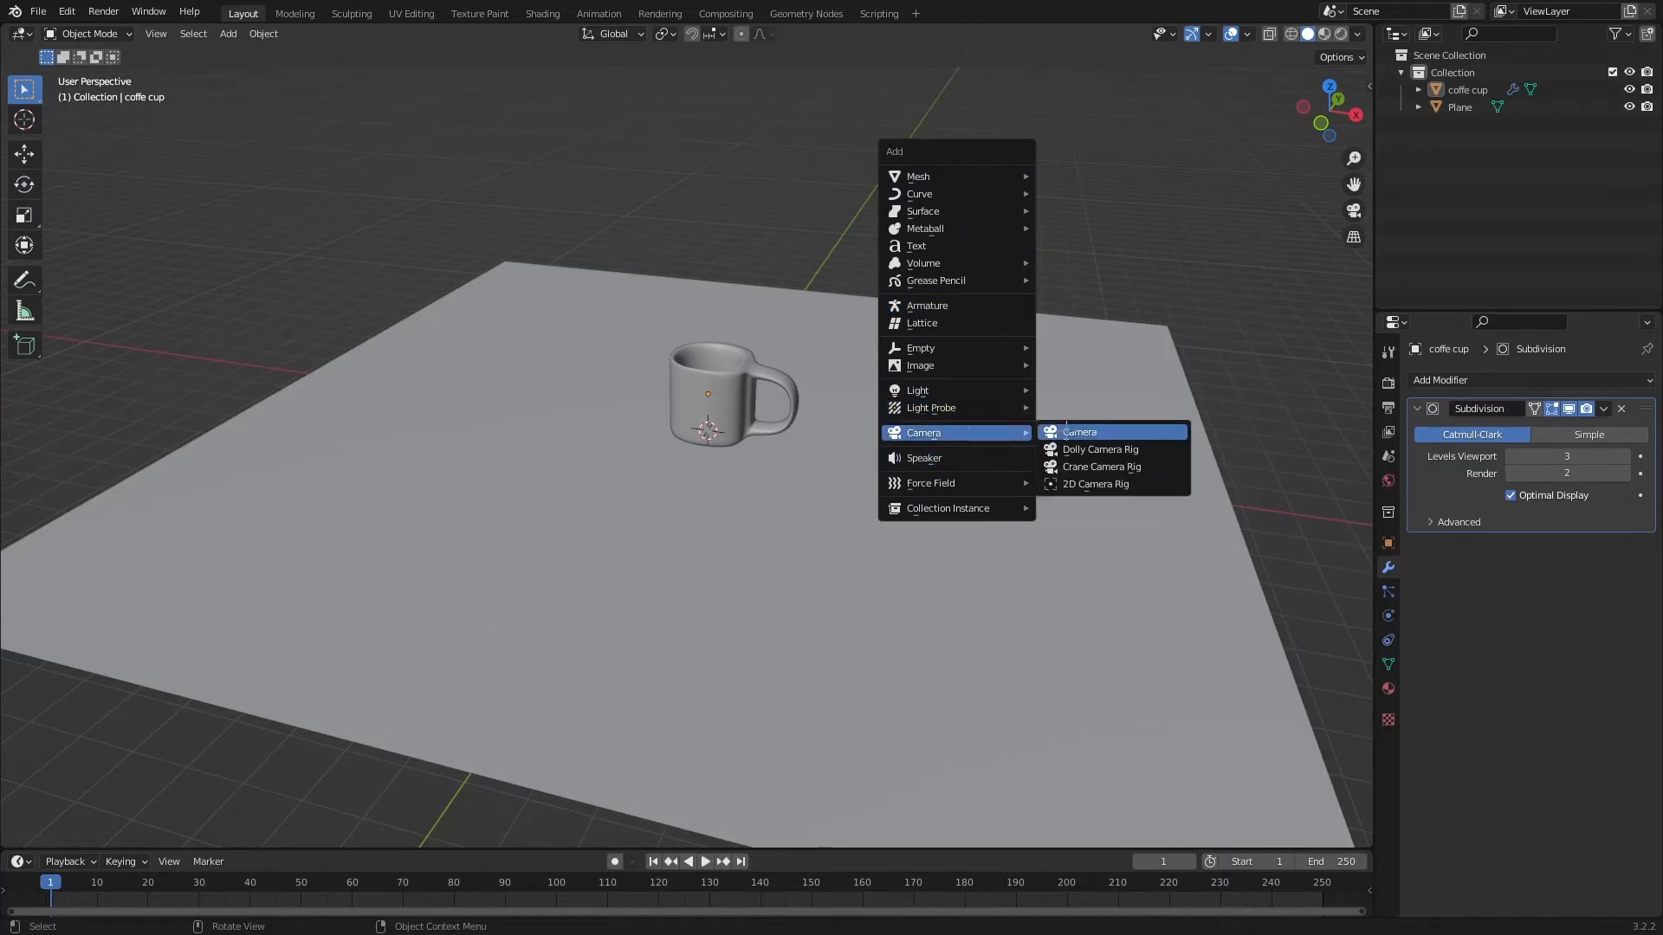
middle_click_drag(650, 307, 828, 222)
right_click(804, 246)
middle_click_drag(1017, 222, 909, 426)
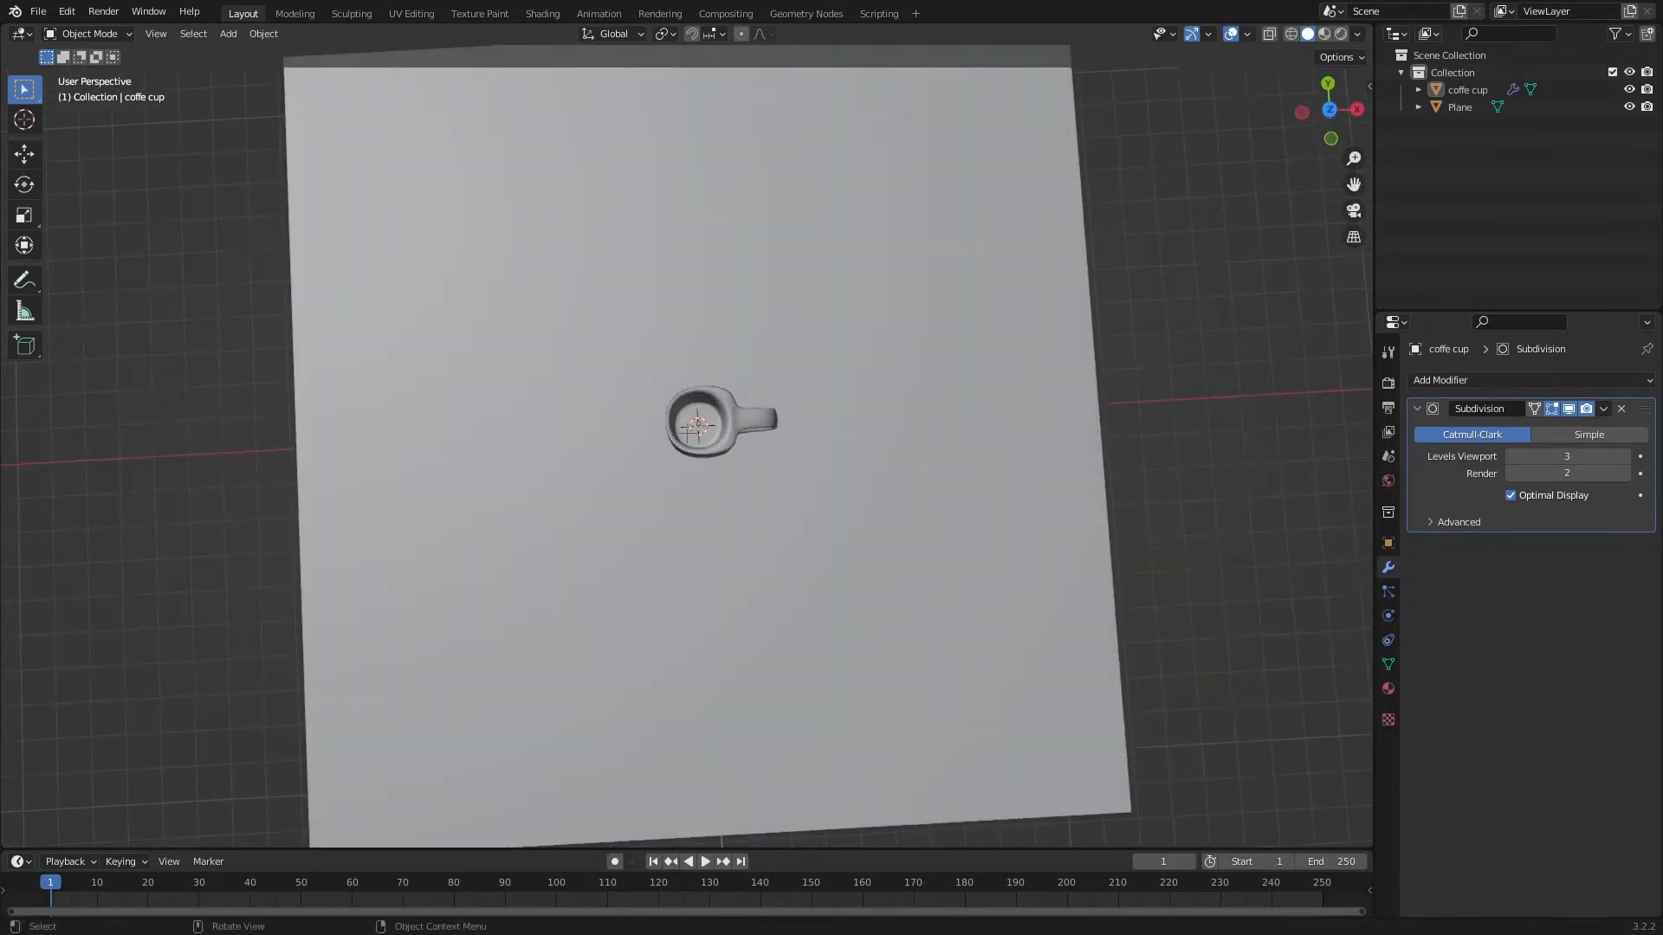
Try adding a camera from a top-down view of the mug, and delete it
key("shift+a")
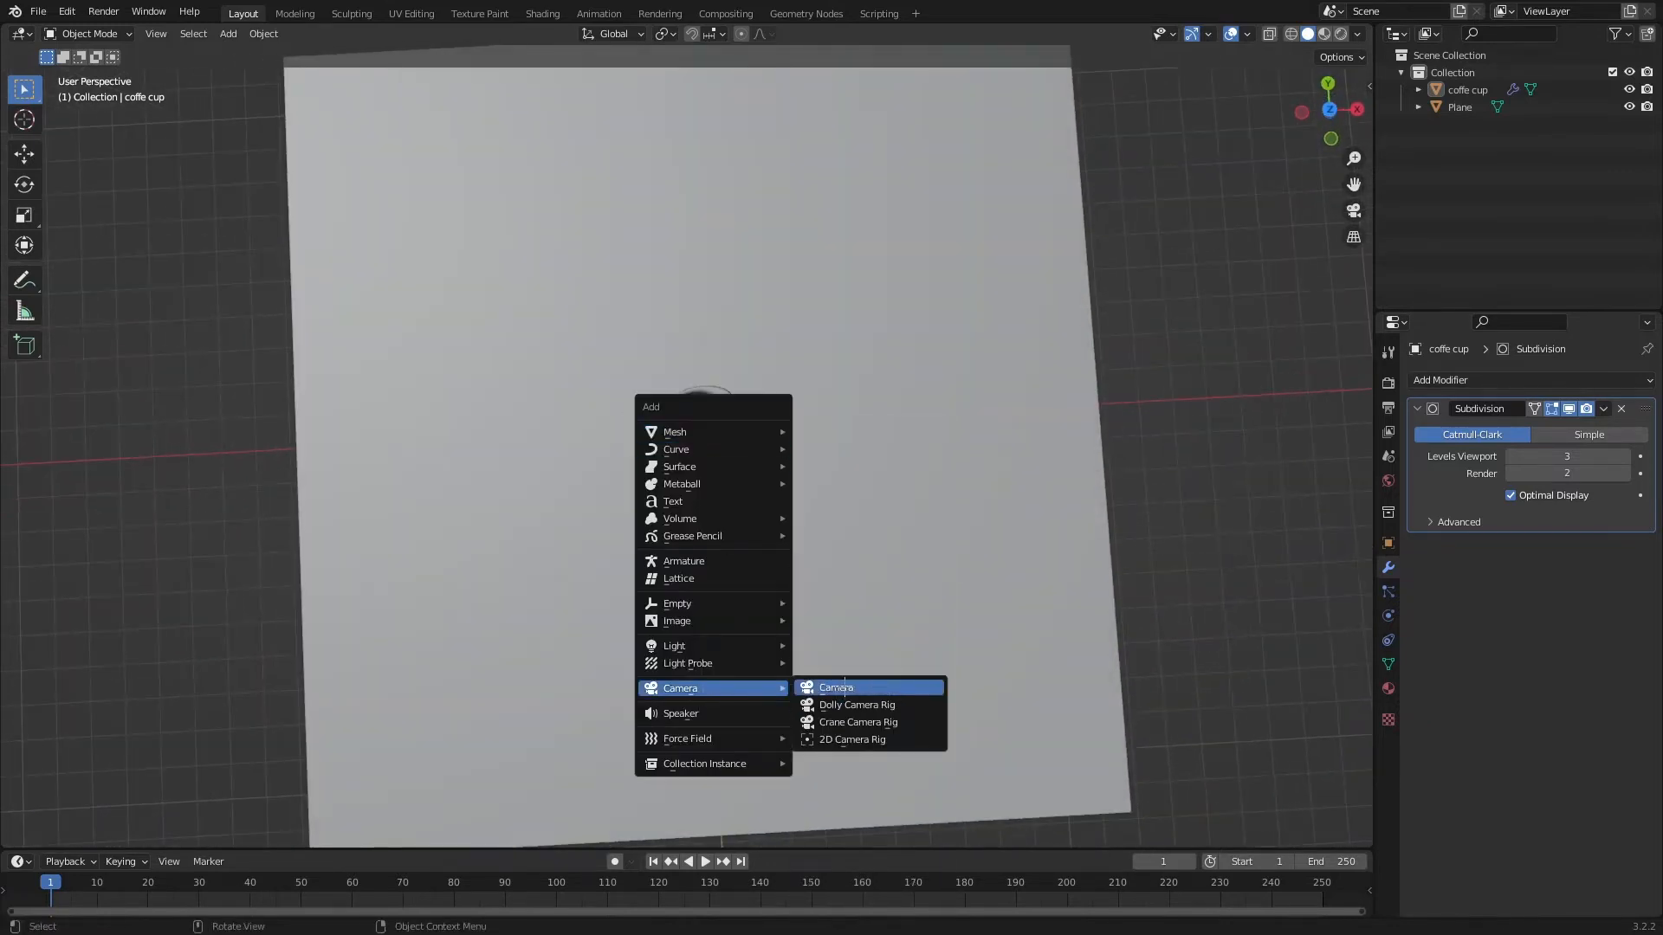
left_click(844, 687)
middle_click_drag(977, 561, 787, 390)
key("g")
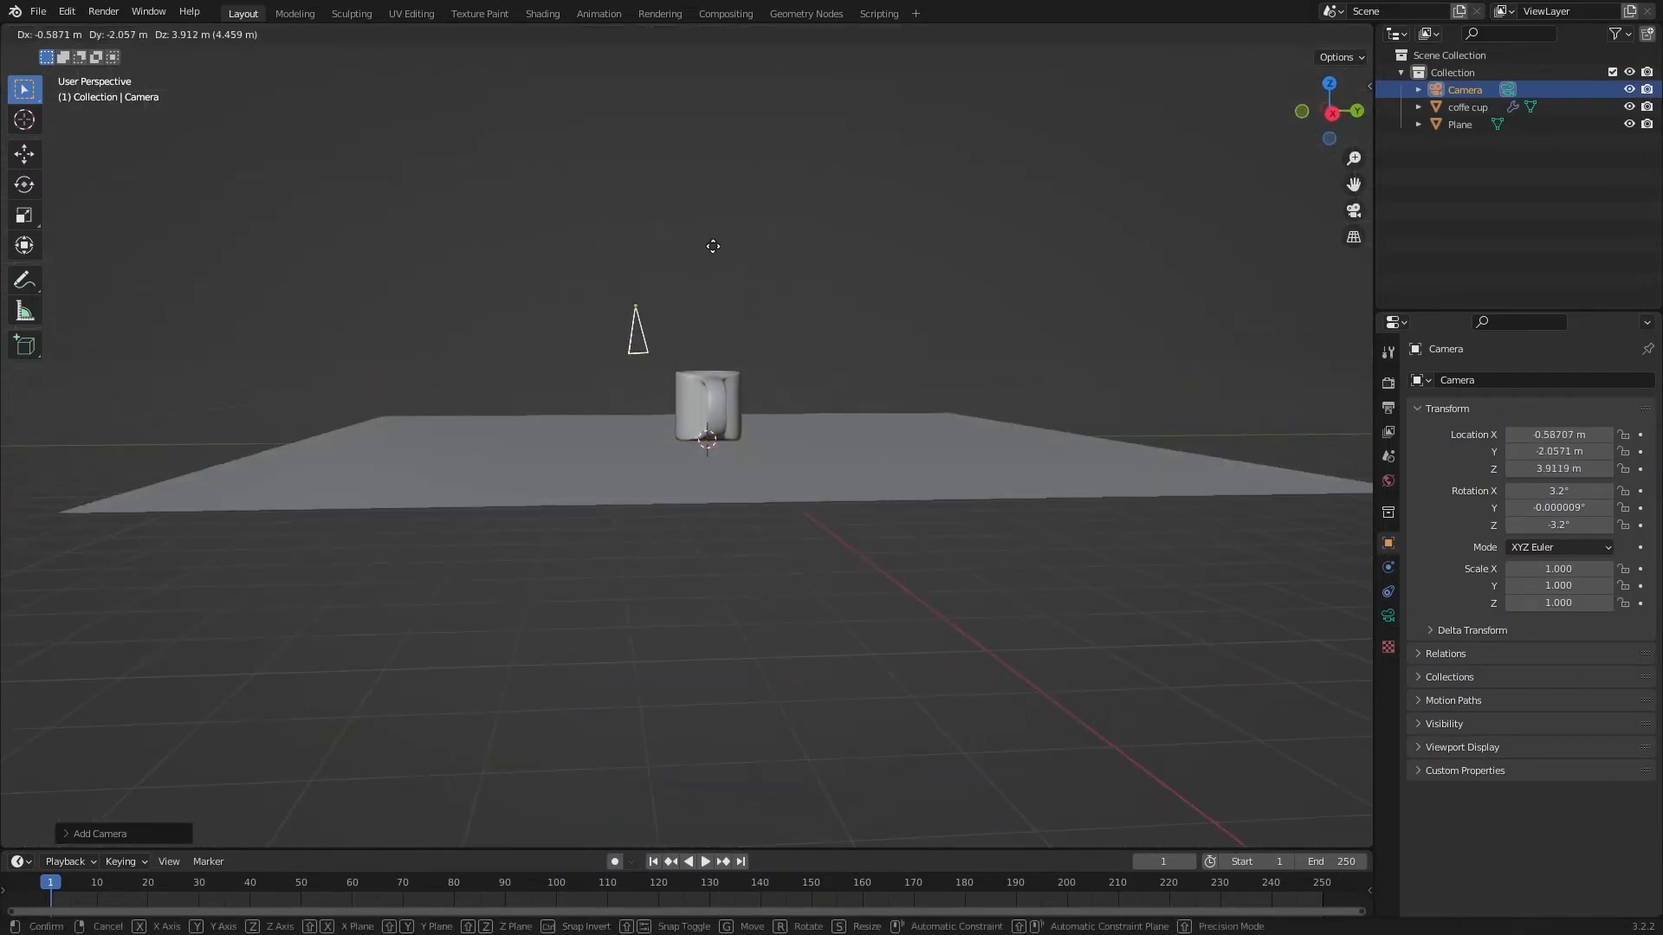
left_click(678, 161)
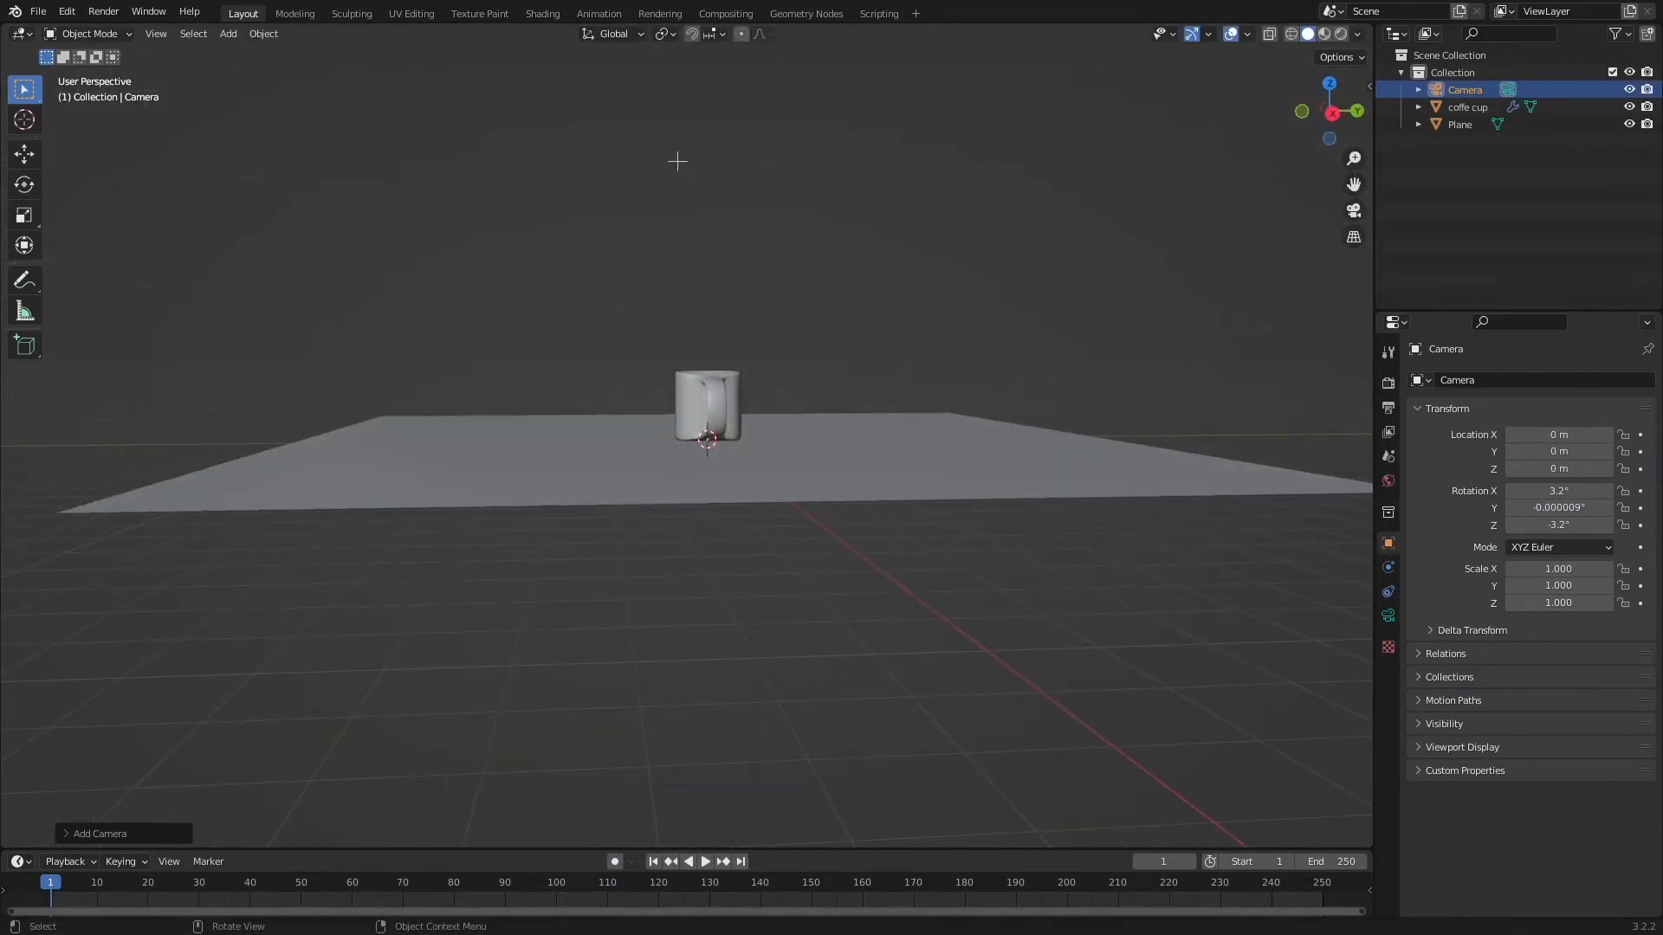
key("Delete")
Add a camera aligned to a raised front three-quarter view of the mug and look through it
middle_click_drag(686, 163, 888, 206)
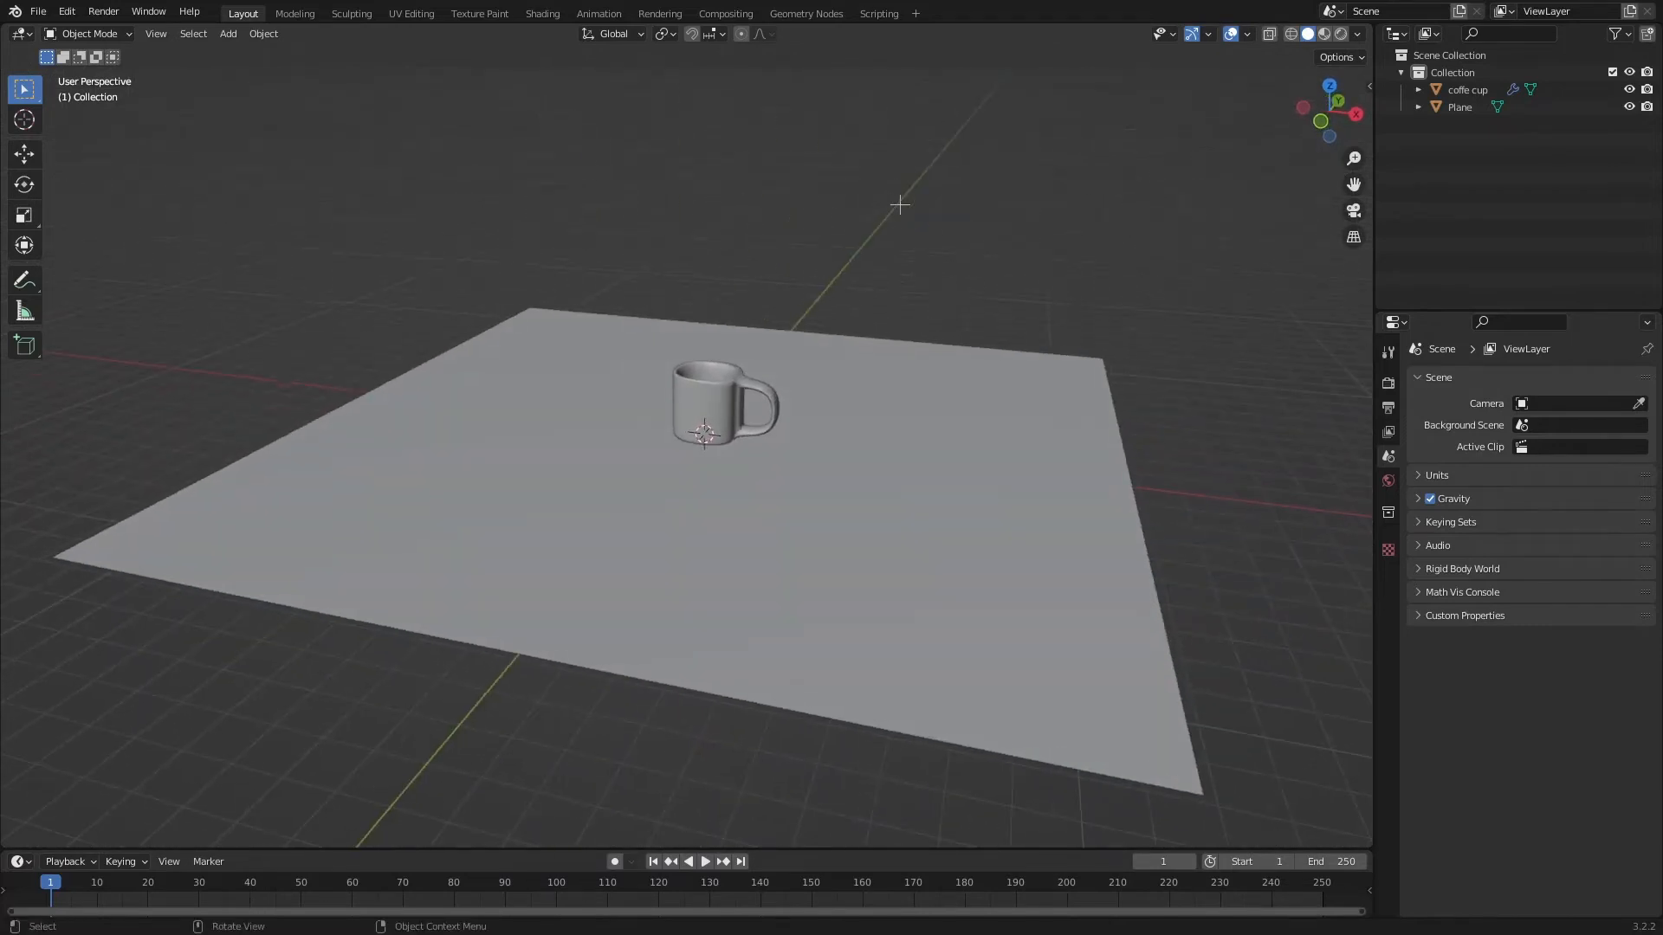
key("shift+a")
left_click(970, 308)
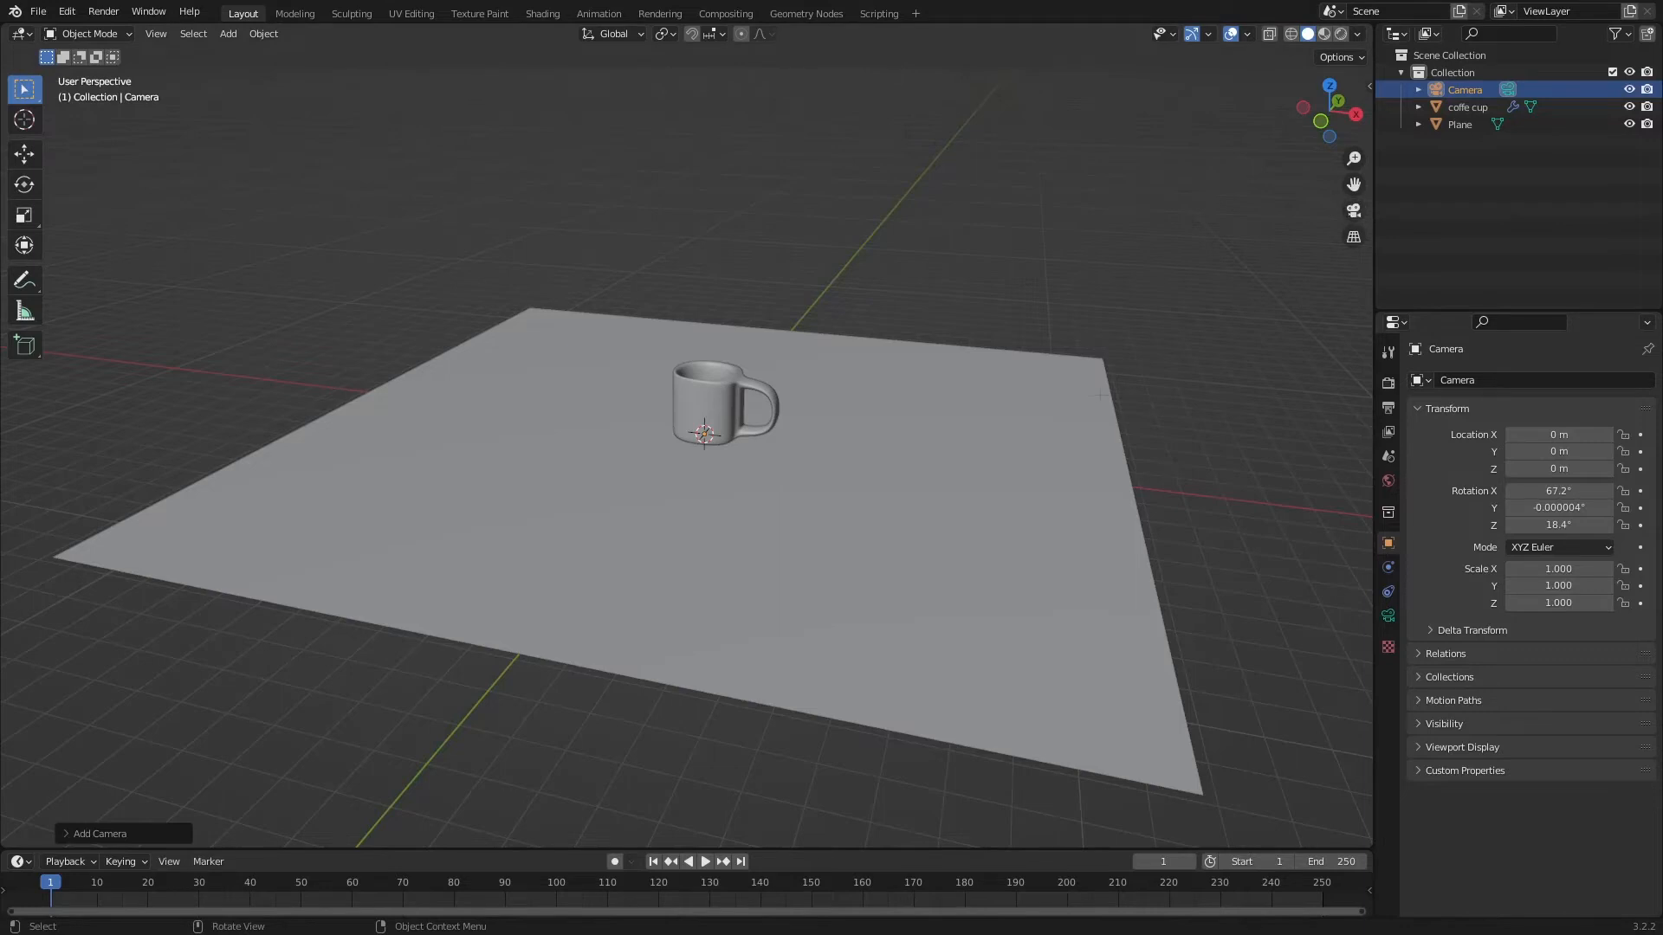
key("KP_0")
key("KP_0")
left_click(1354, 211)
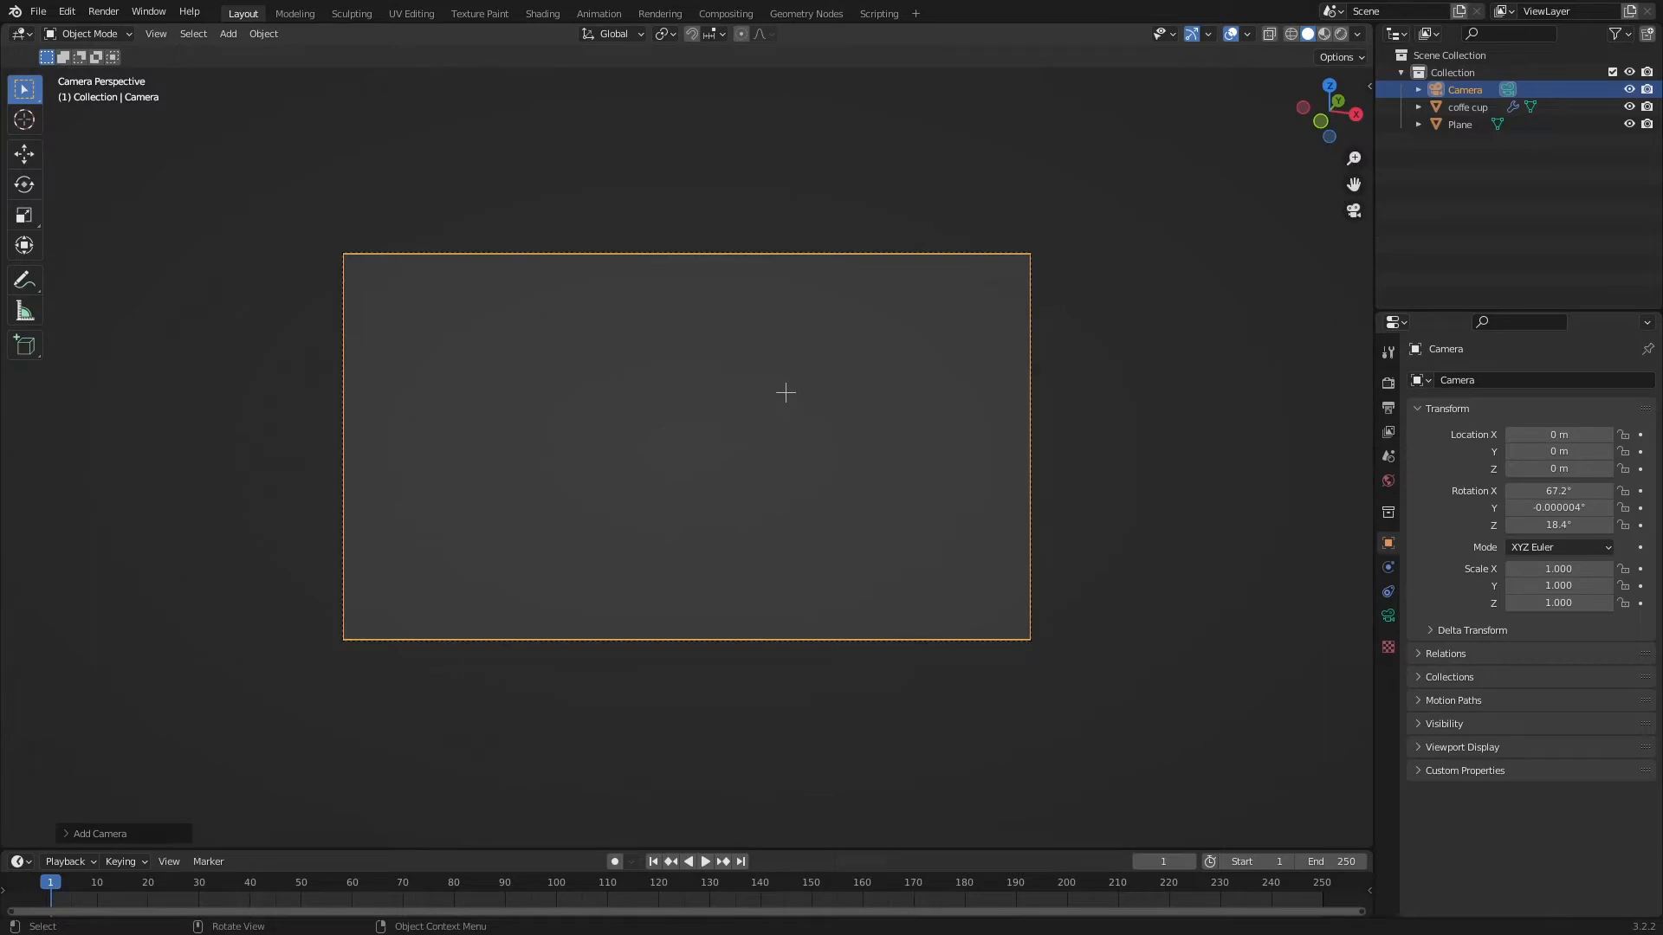
Fly the camera back to frame the whole mug and handle, at about X 2.25 m, Y -7.41 m, Z 3.24 m
key("shift+grave")
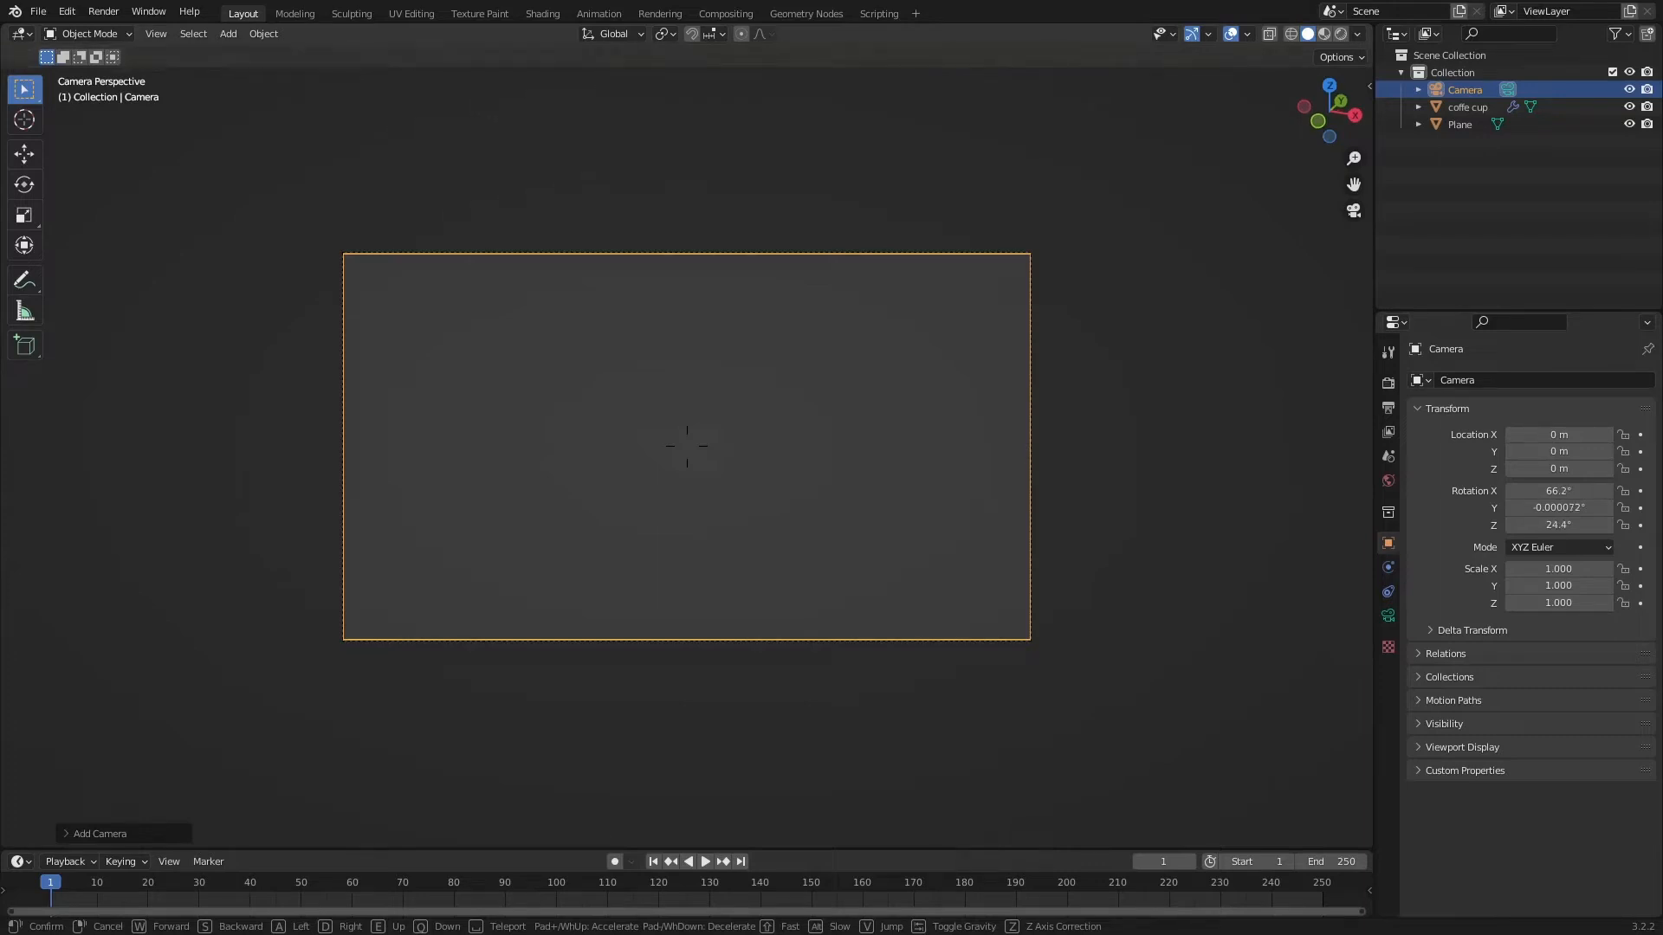
key("s")
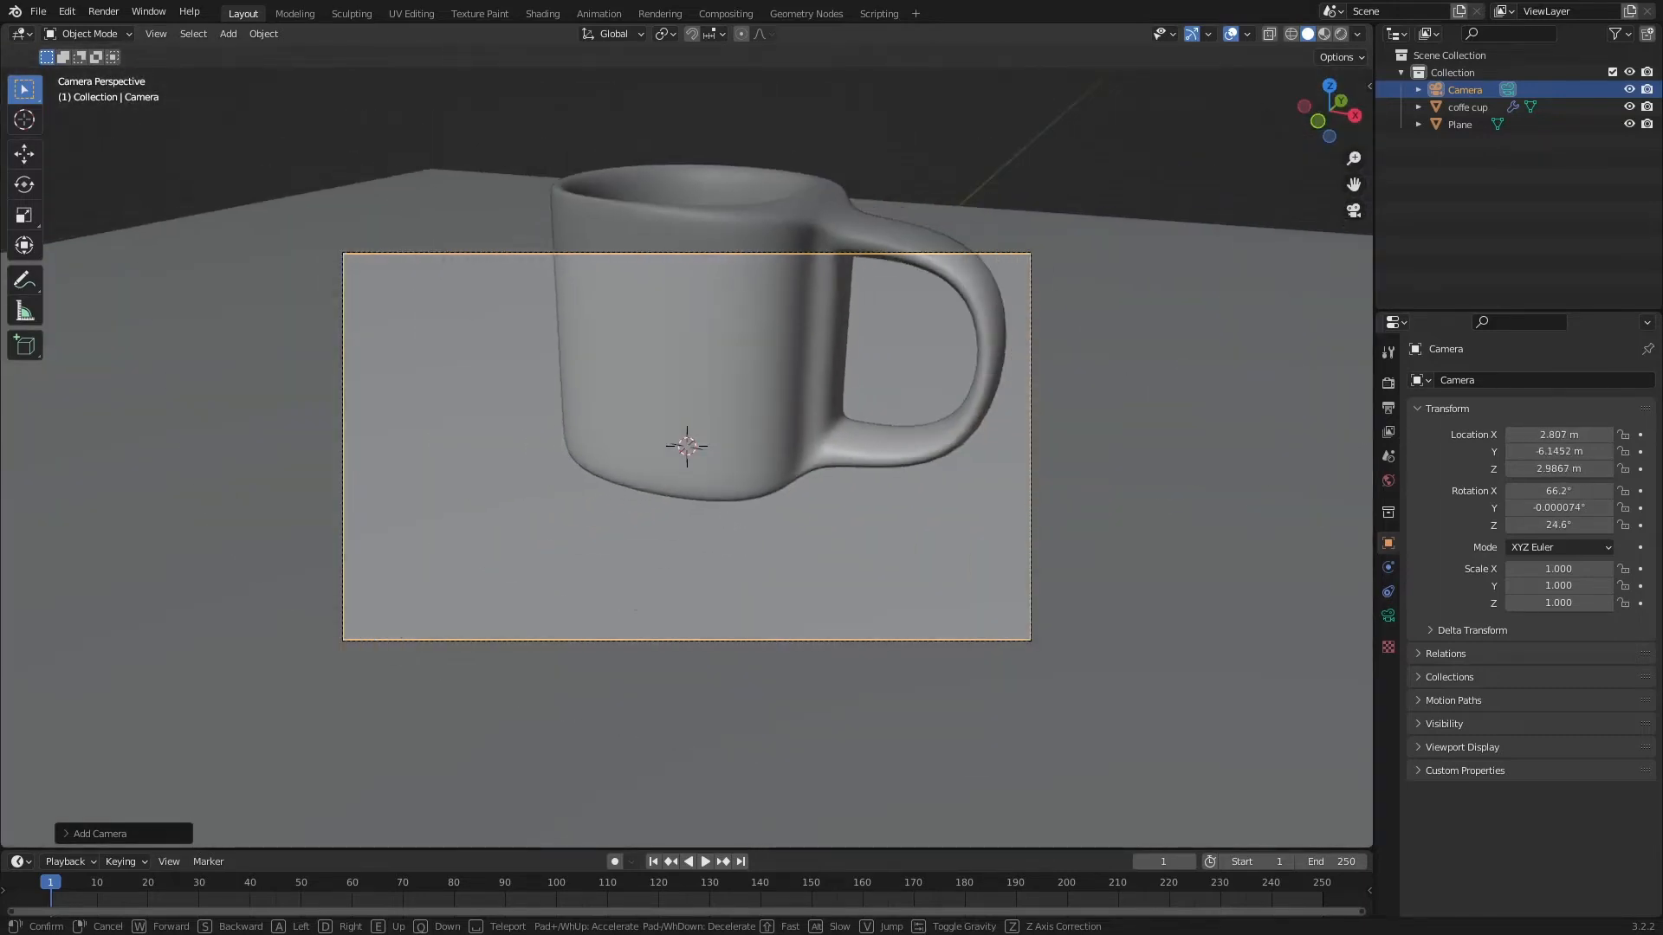
key("w")
key("s")
key("w")
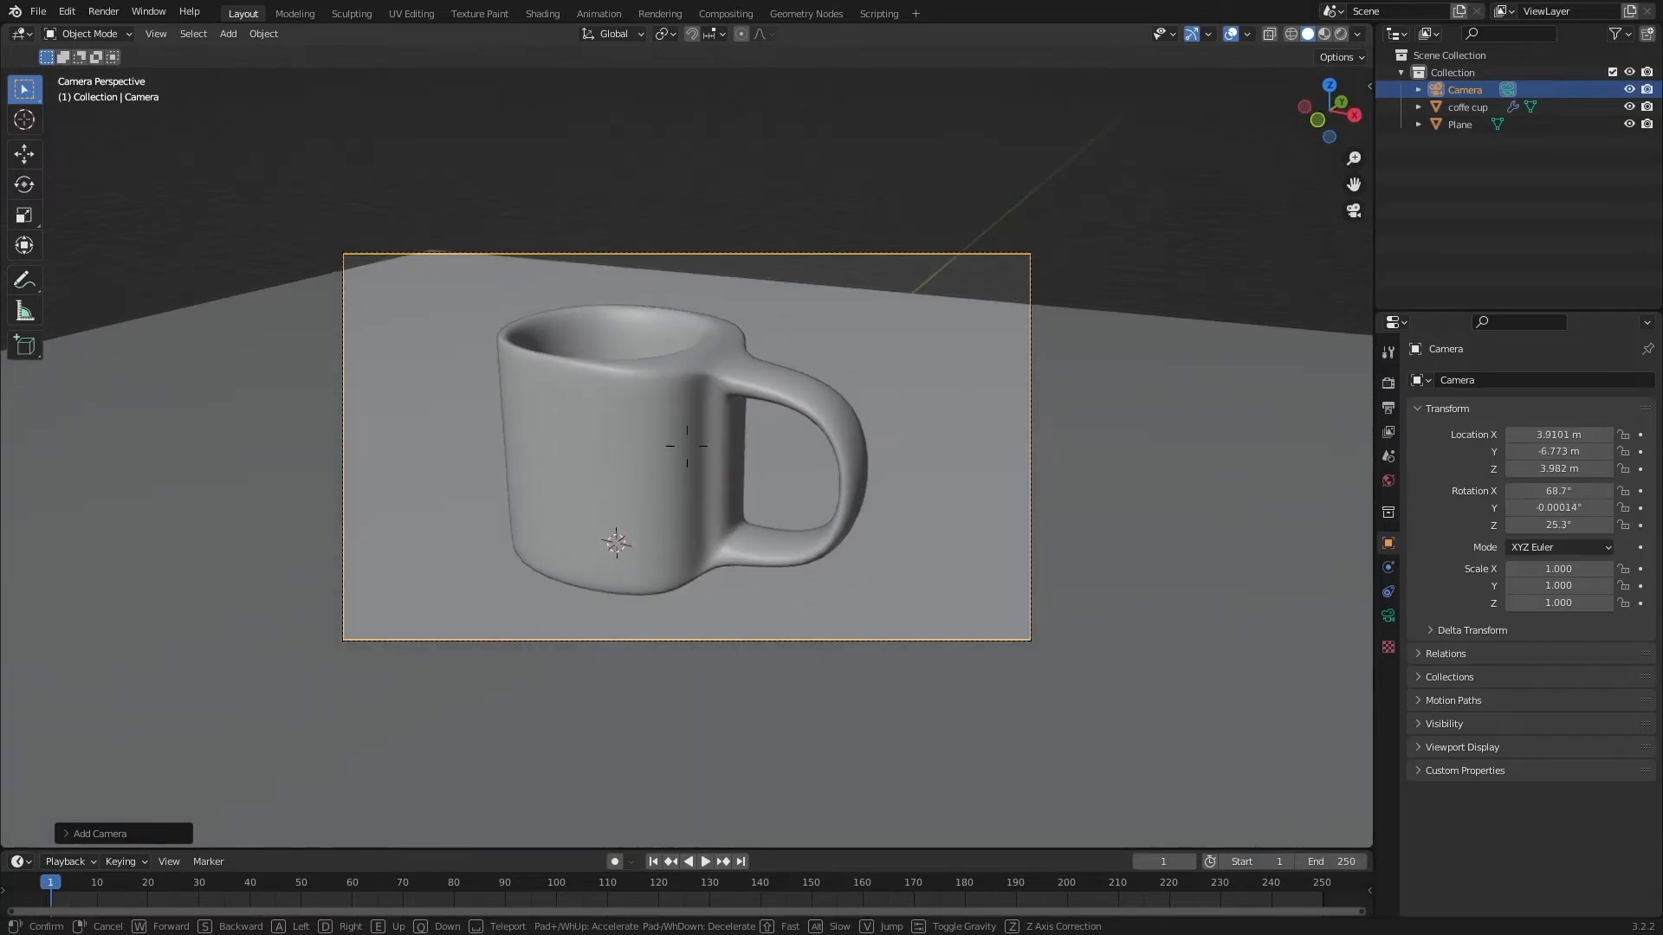
key("a")
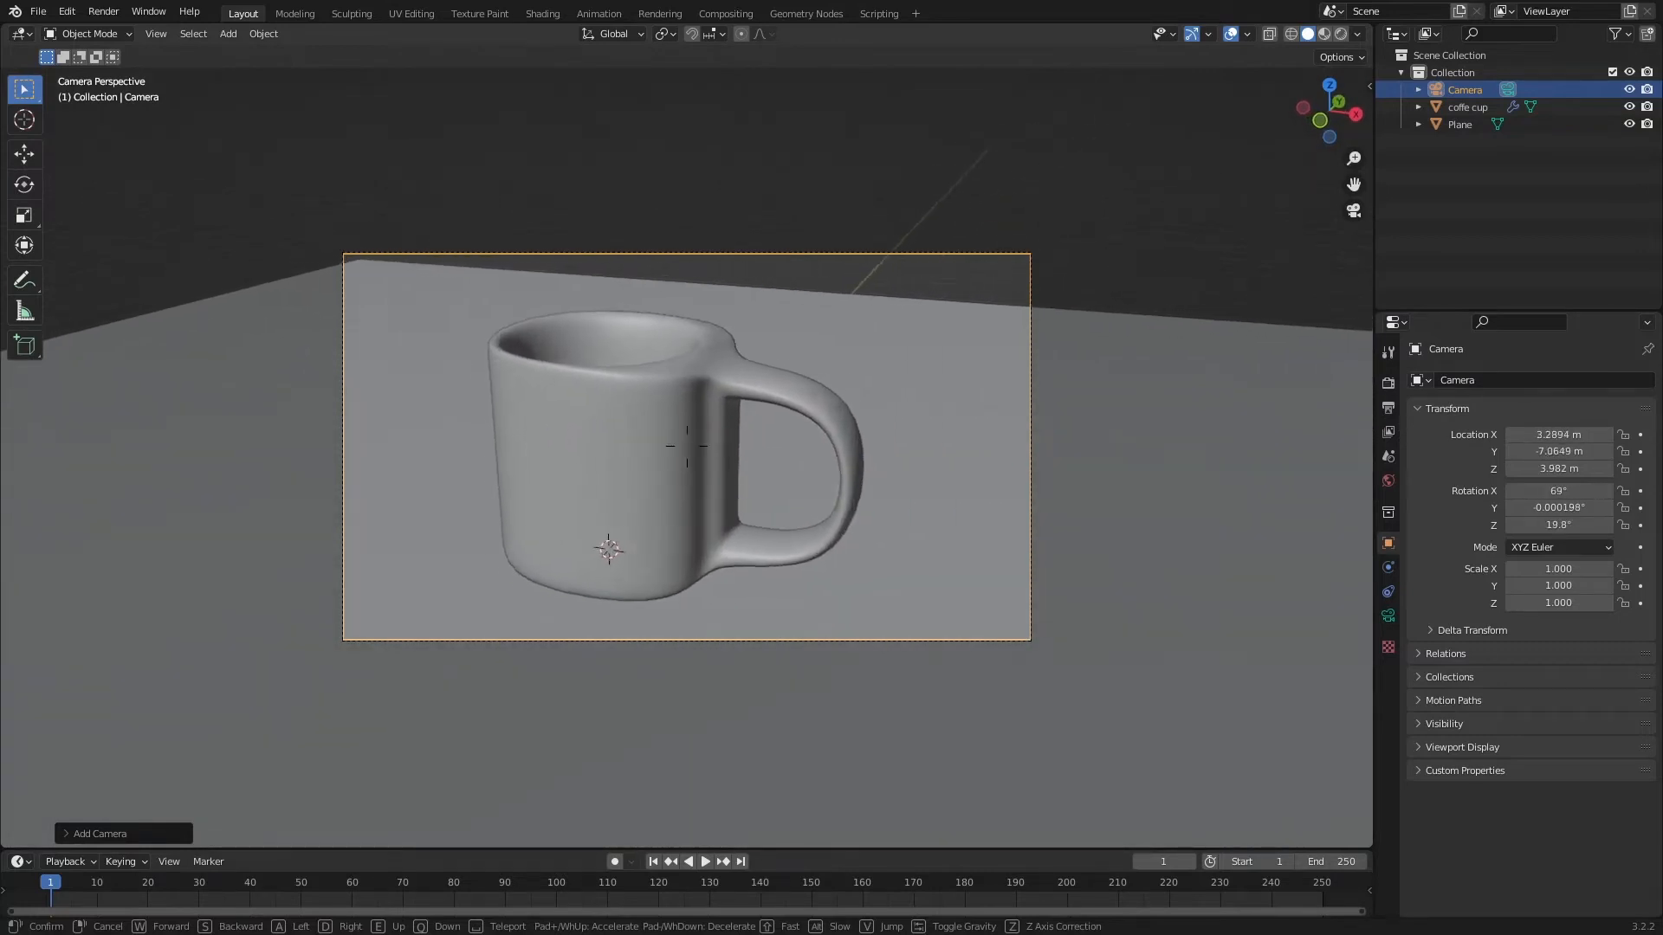
key("a")
key("a")
key("d")
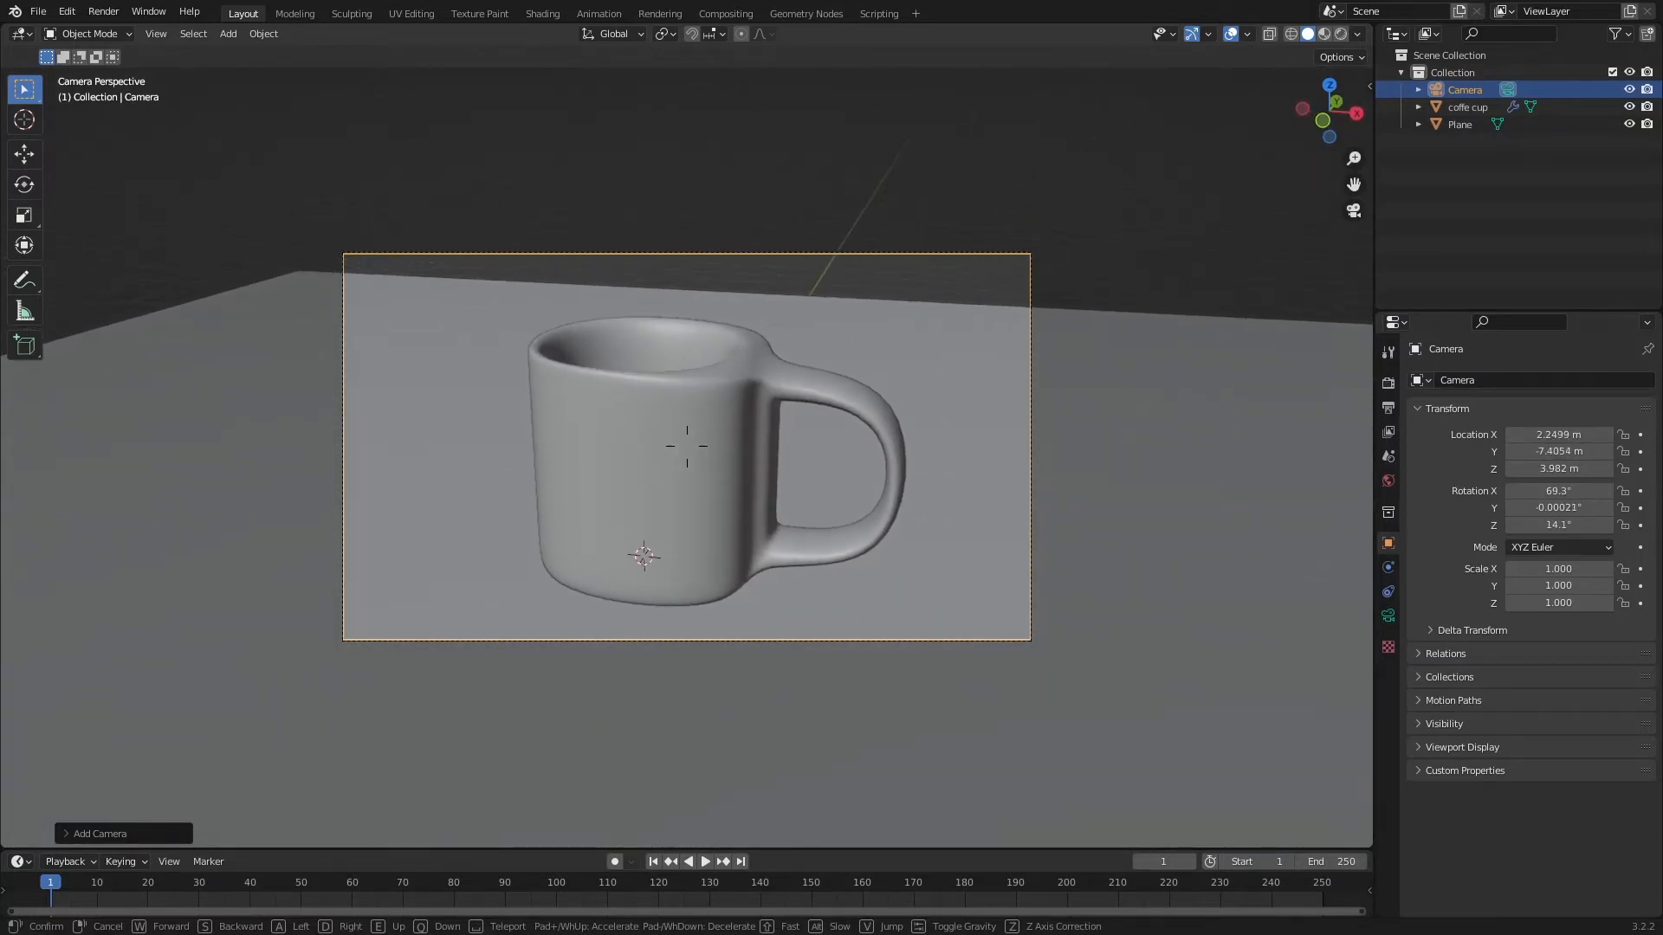
key("q")
key("q")
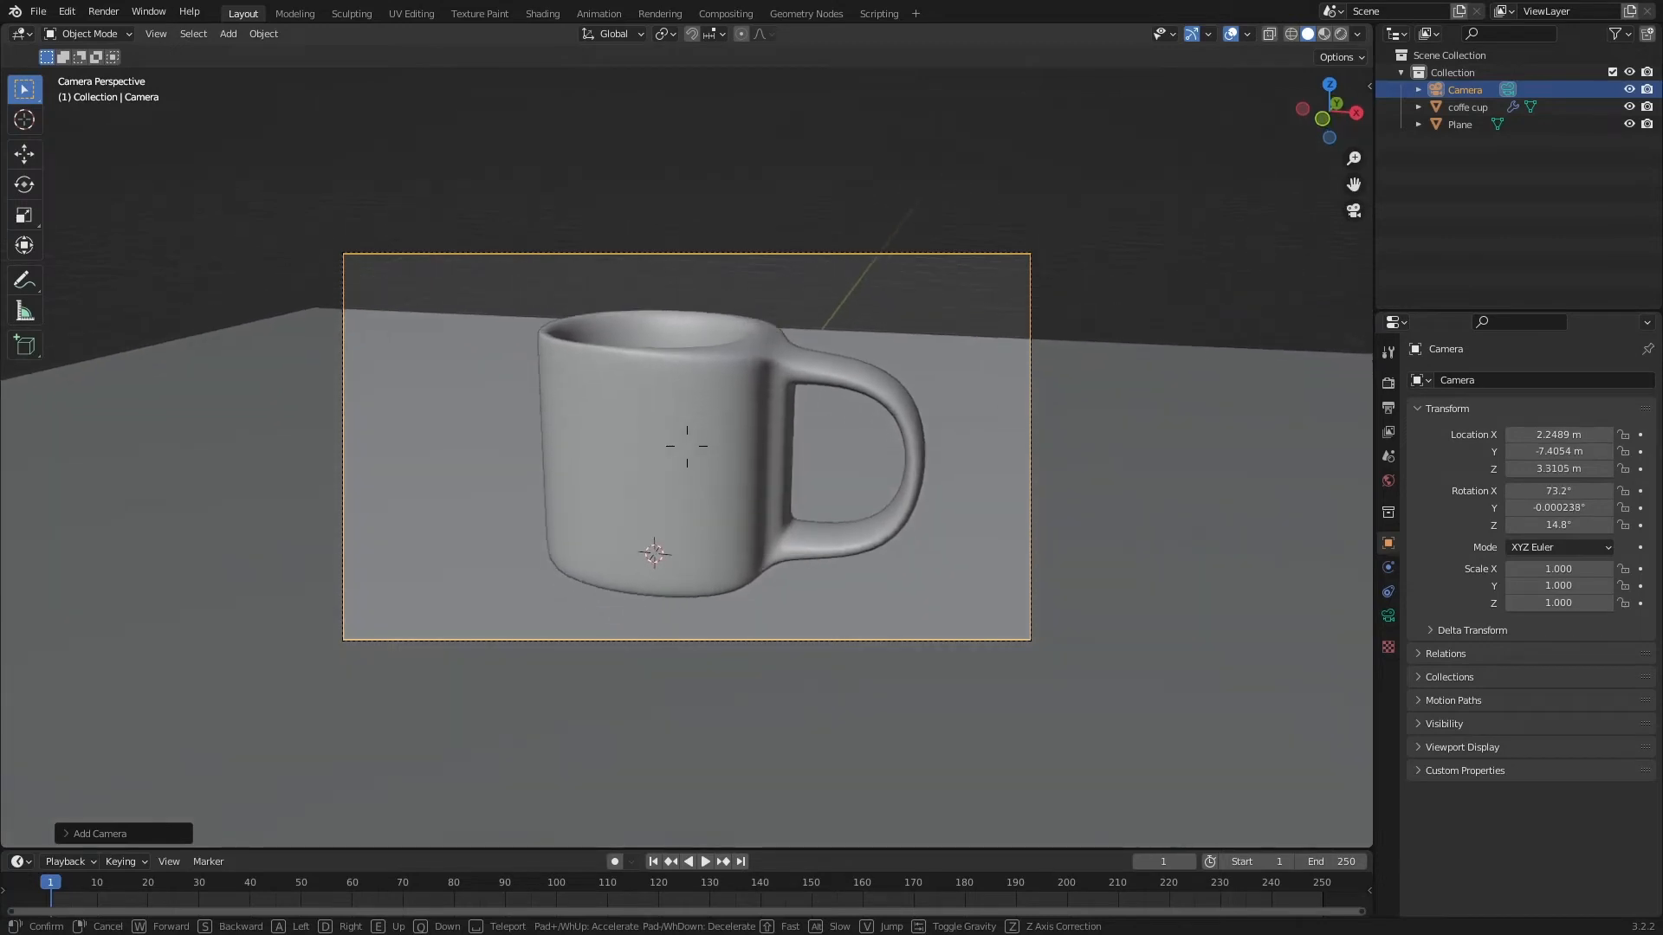
key("Return")
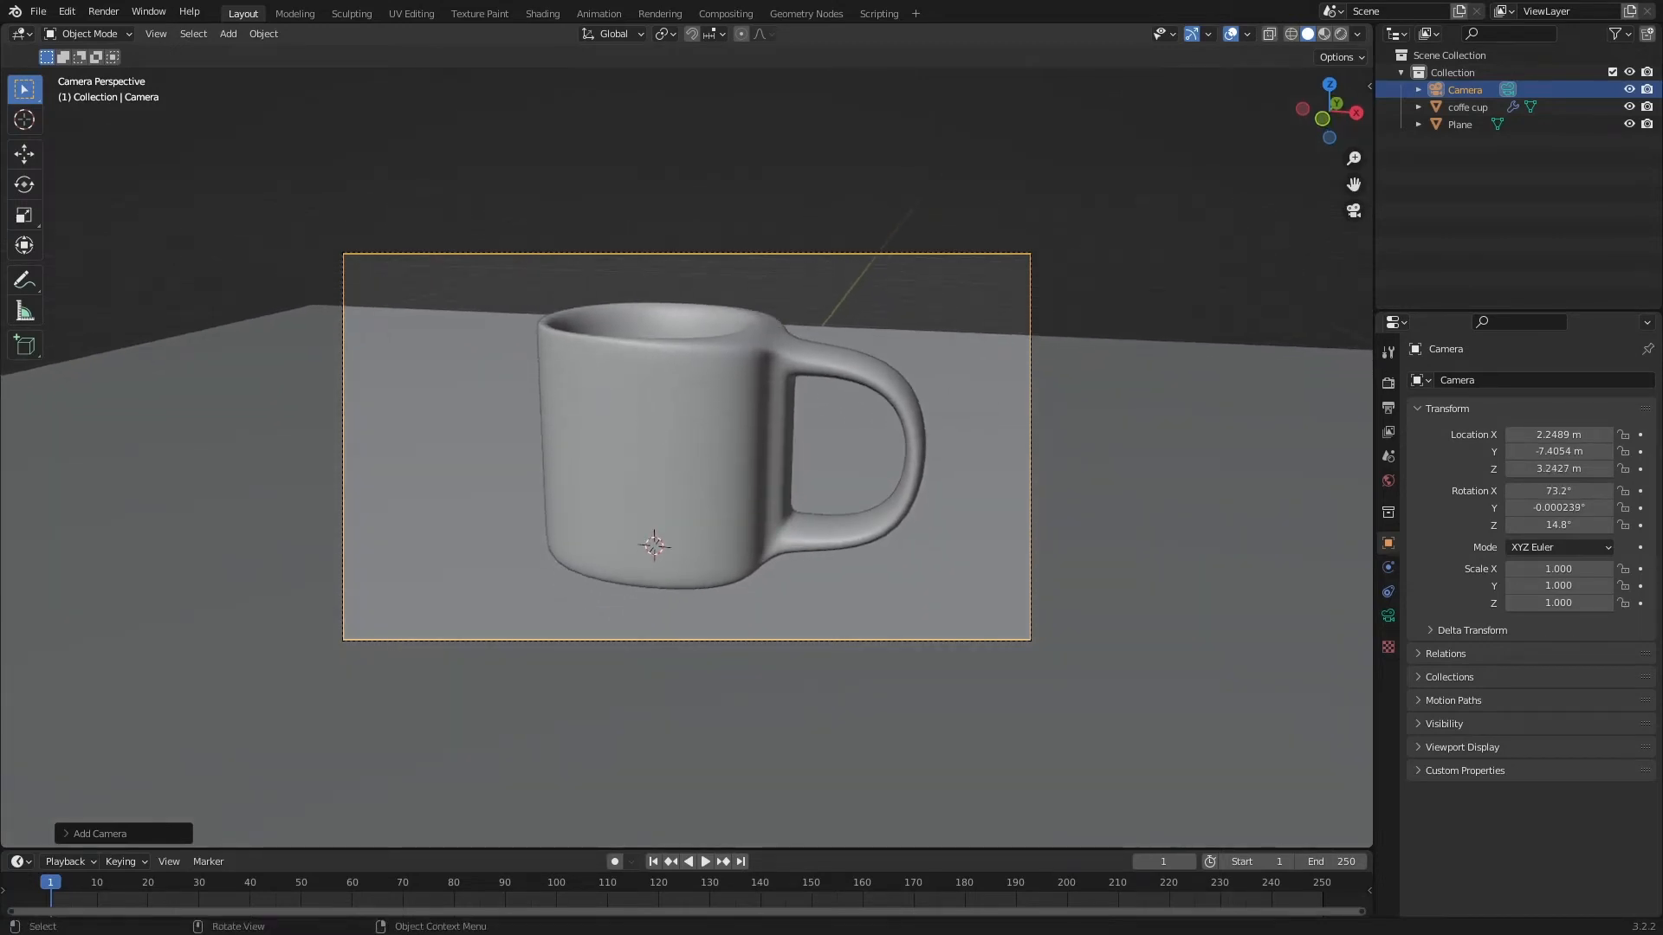
Select the floor plane and examine its extent behind the mug from several sides and through the camera
left_click(855, 297)
left_click(872, 327)
middle_click_drag(872, 327, 858, 375)
middle_click_drag(830, 226, 654, 196)
scroll(807, 284, "down", 3)
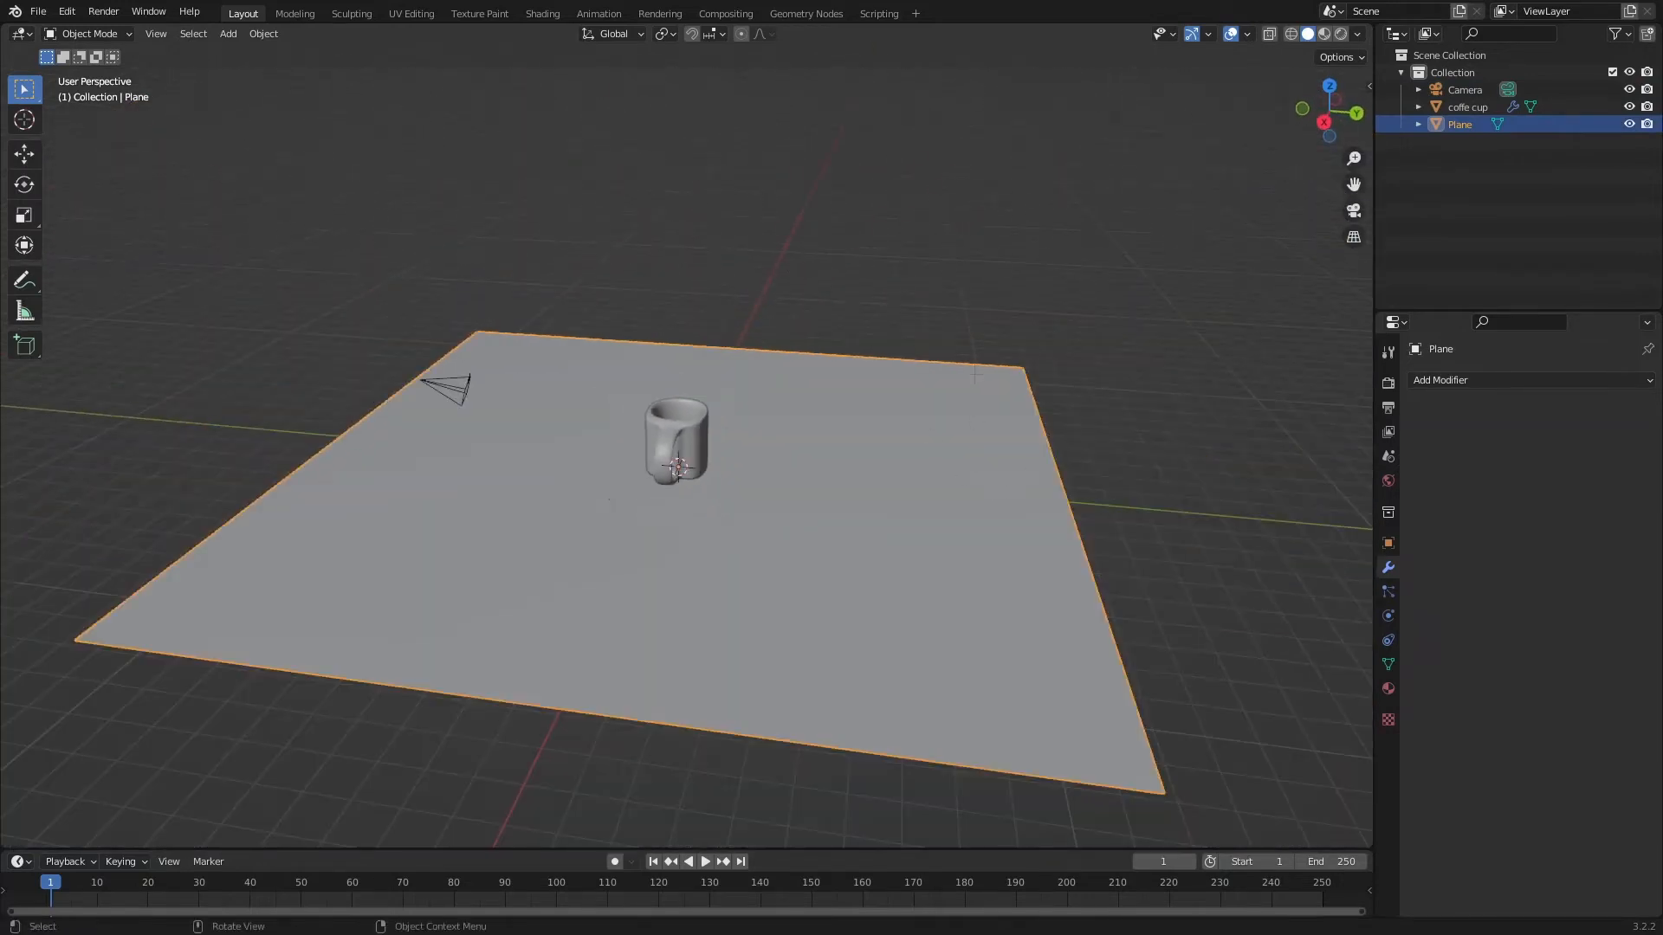
middle_click_drag(975, 374, 1160, 243)
left_click(1353, 211)
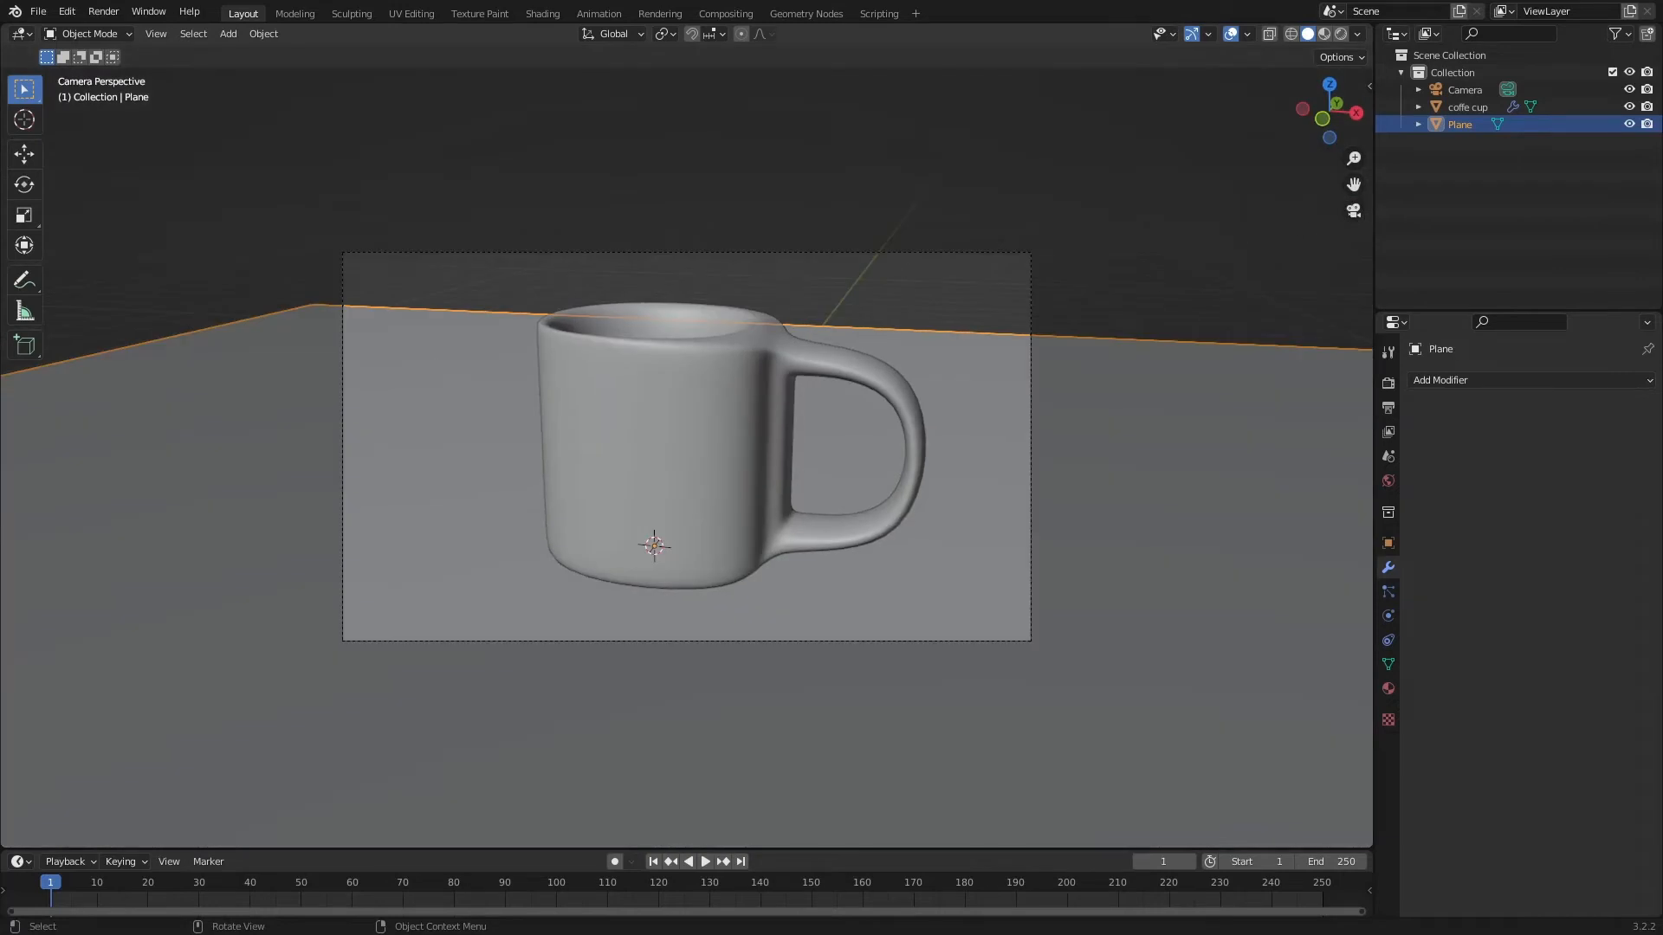
middle_click_drag(340, 401, 368, 369)
scroll(358, 370, "down", 5)
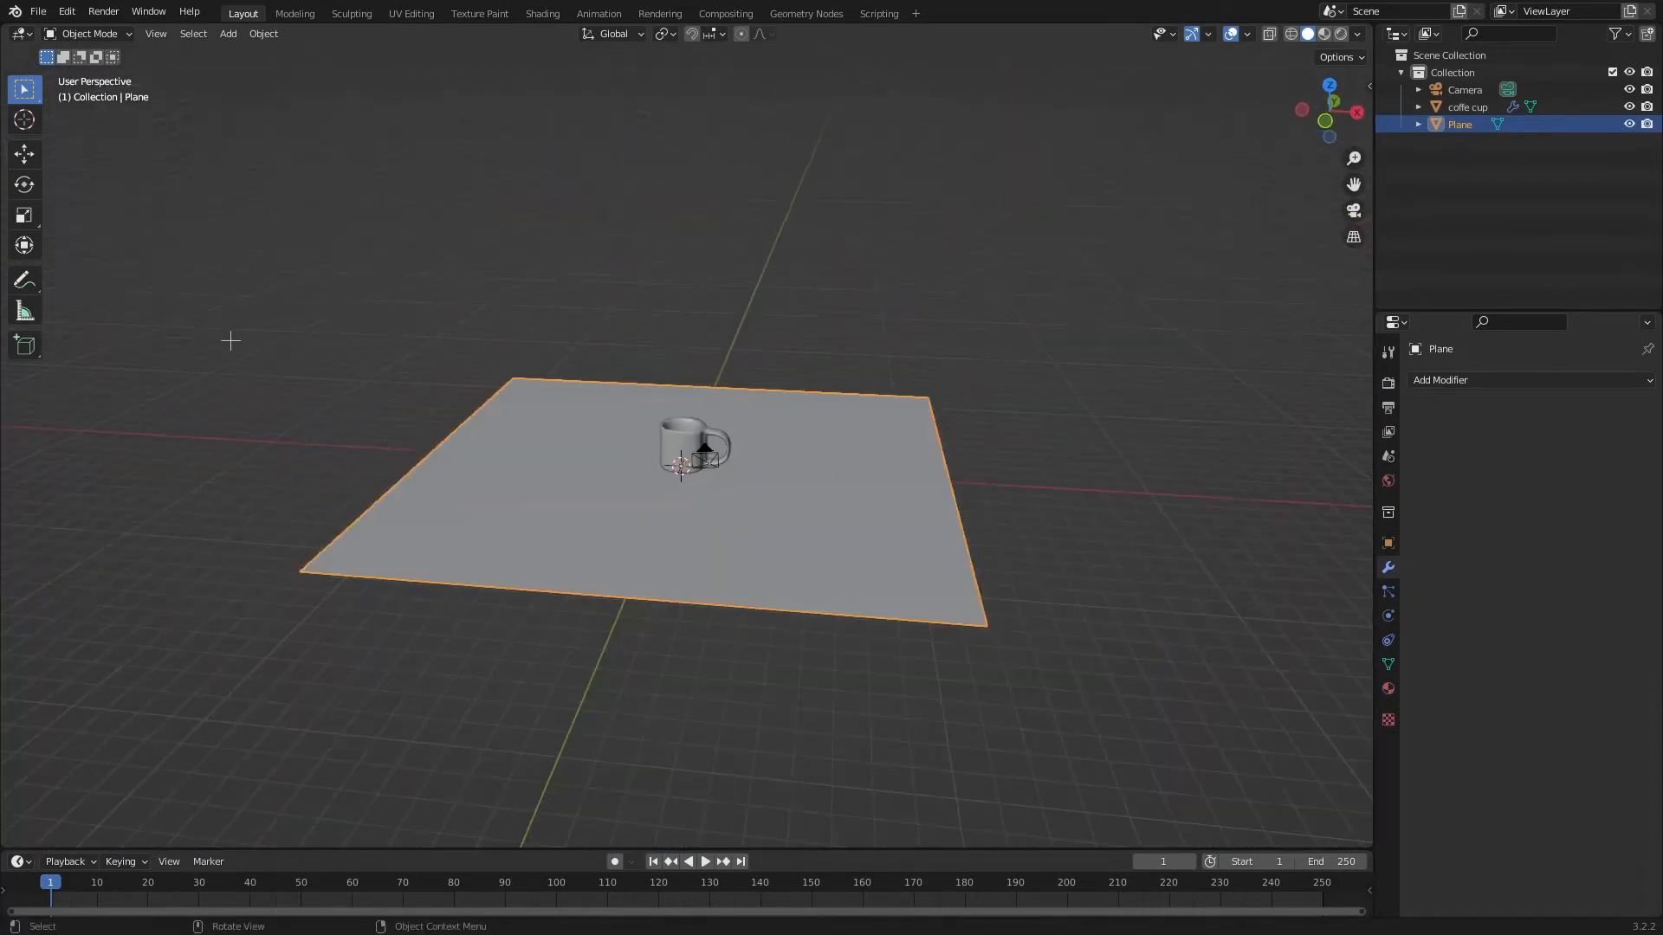
middle_click_drag(230, 338, 494, 373)
scroll(428, 452, "up", 2)
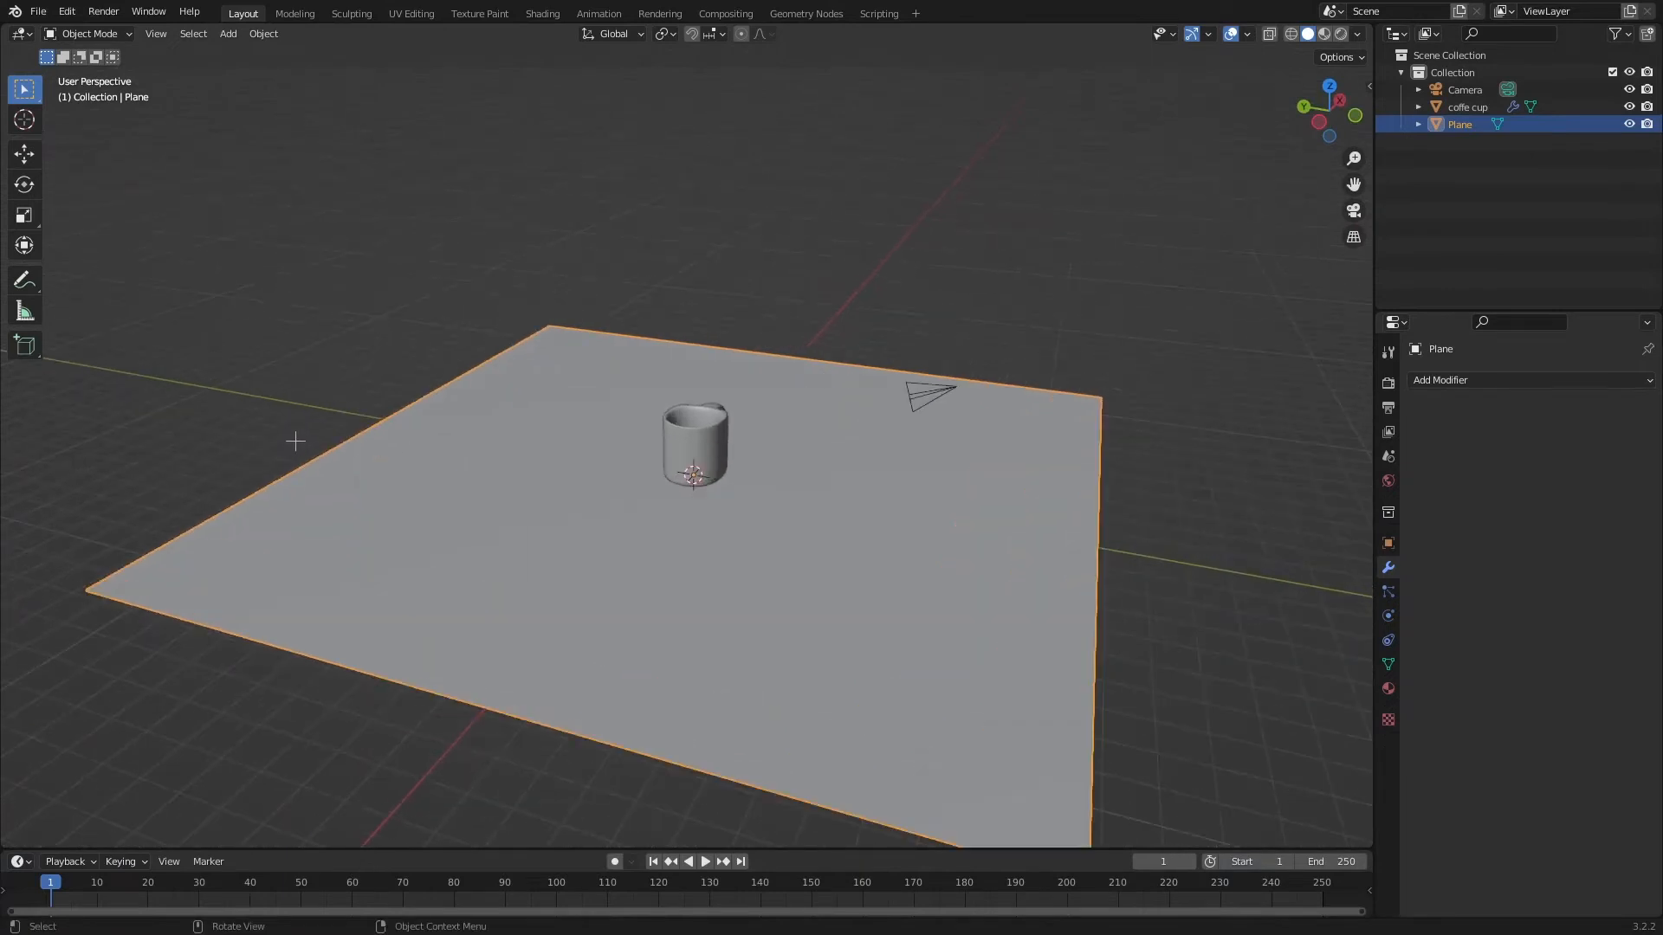
Extrude the floor plane's back edge, opposite the camera, straight up along Z to form a backdrop wall
key("Tab")
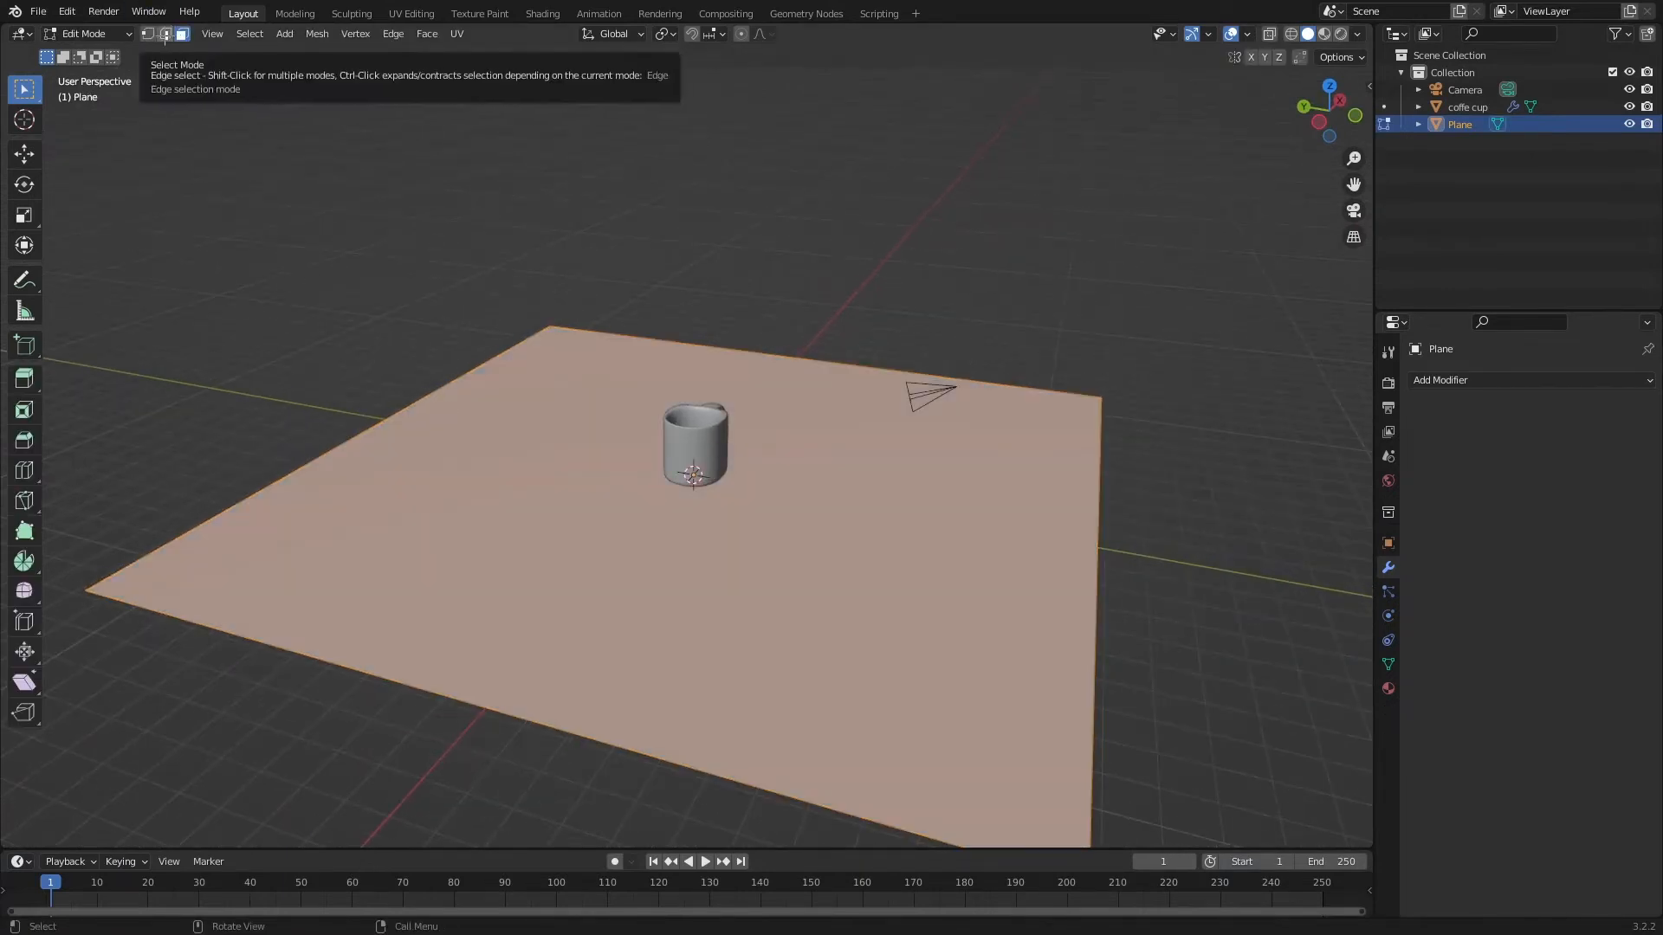
middle_click_drag(351, 271, 303, 264)
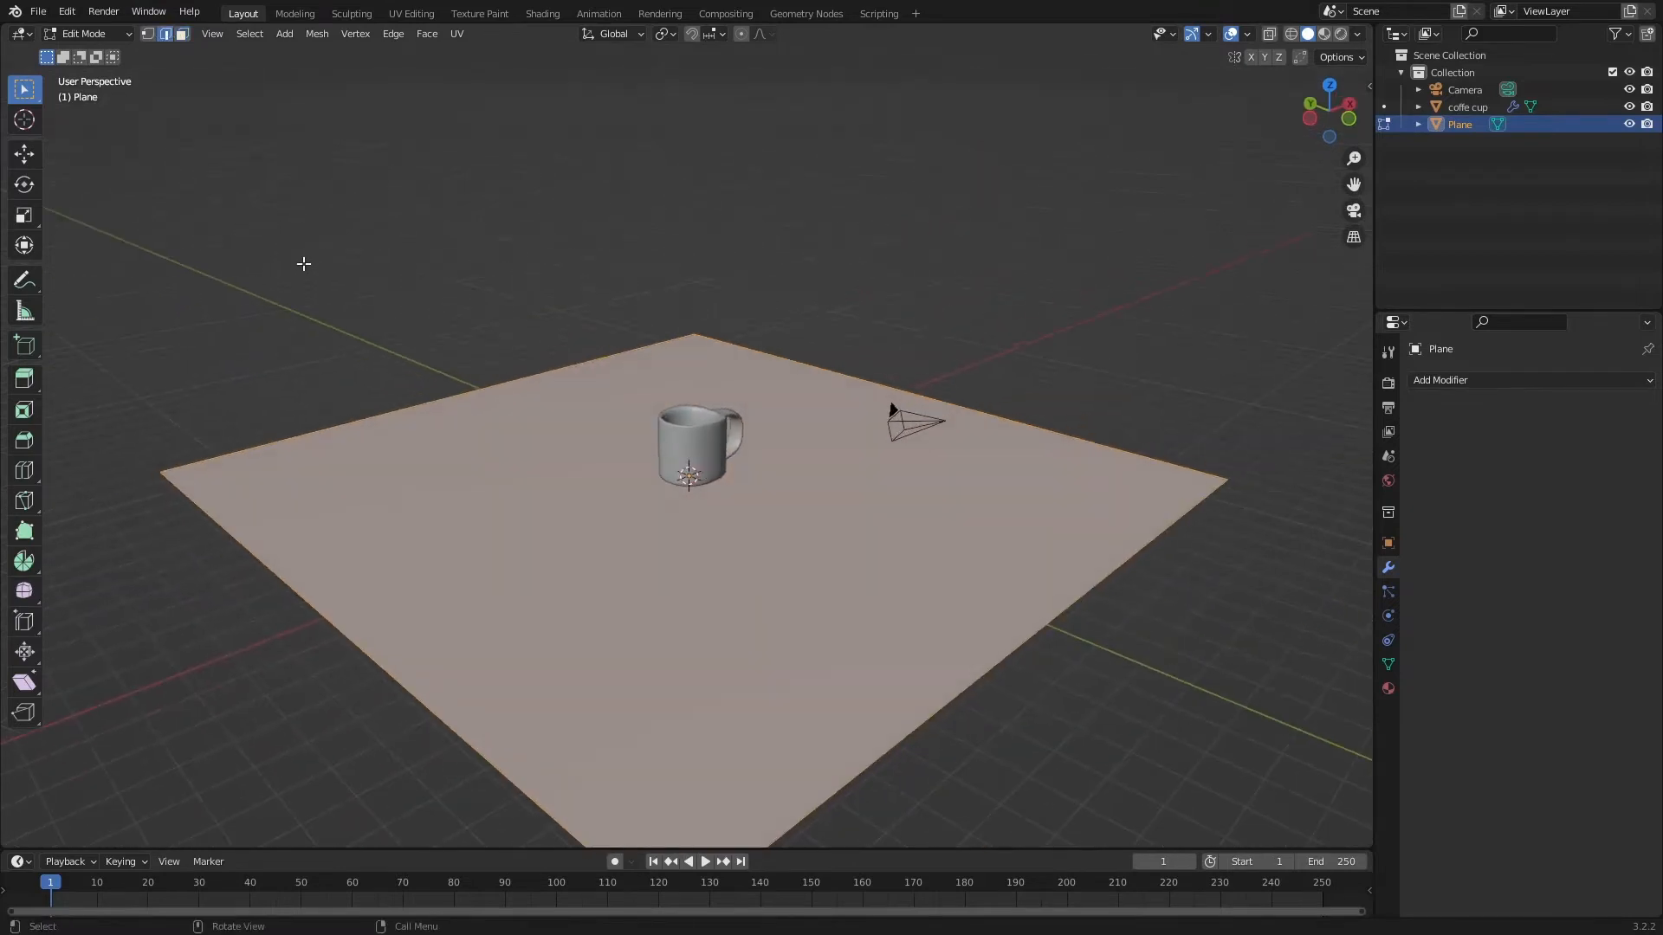
key("alt+a")
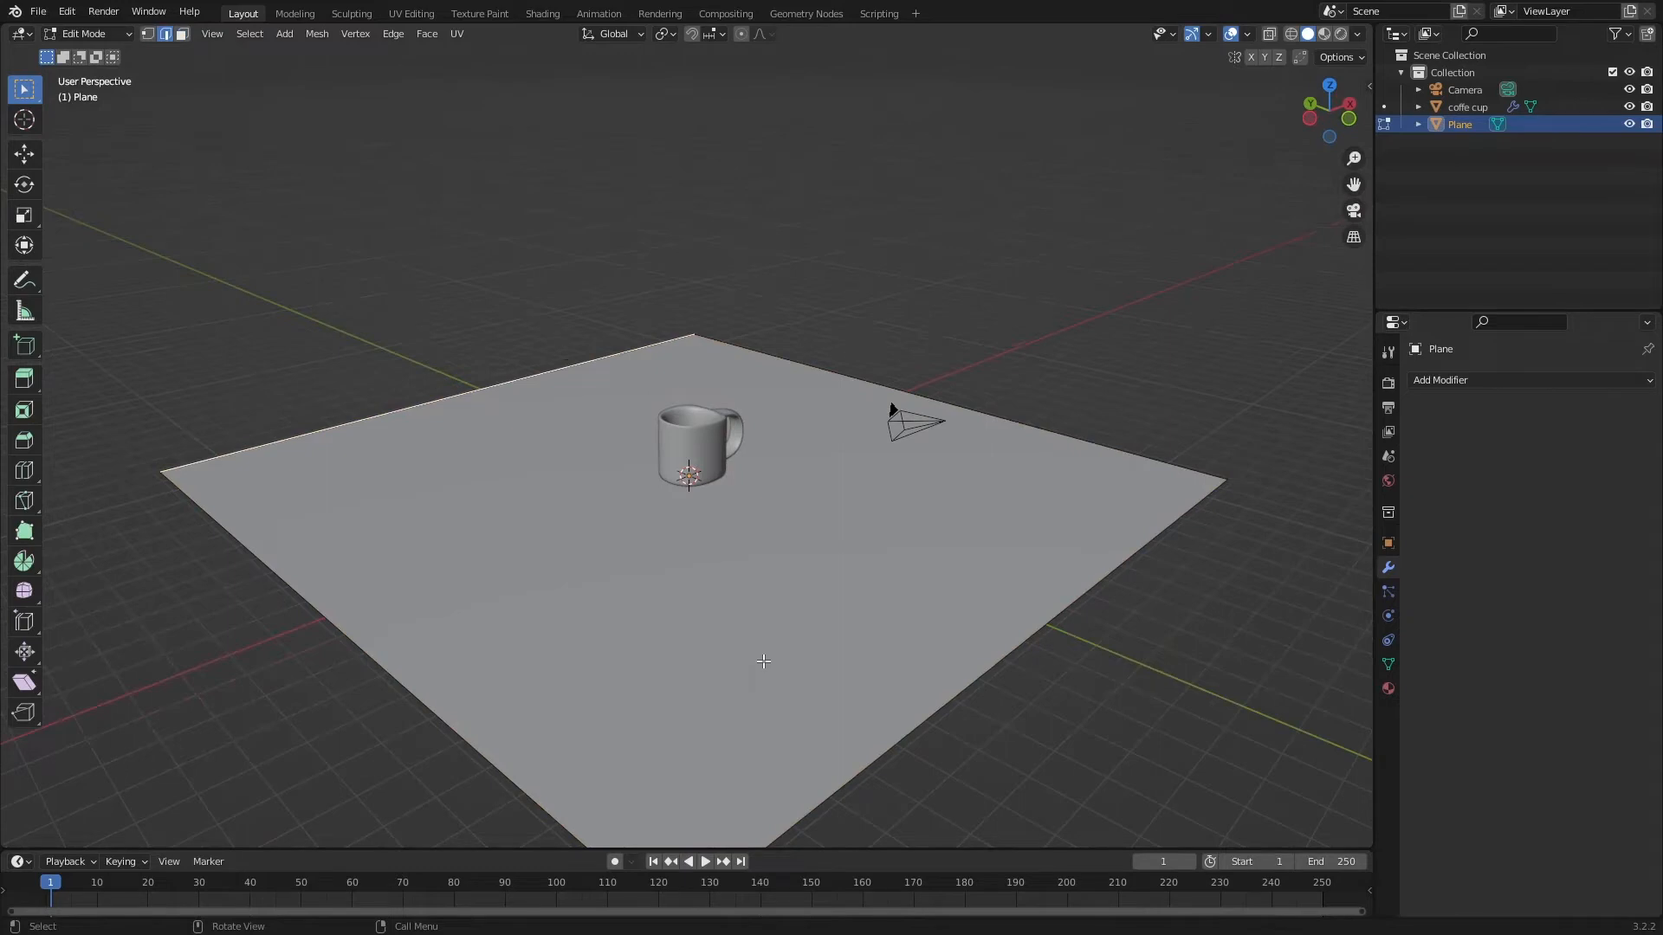
key("e")
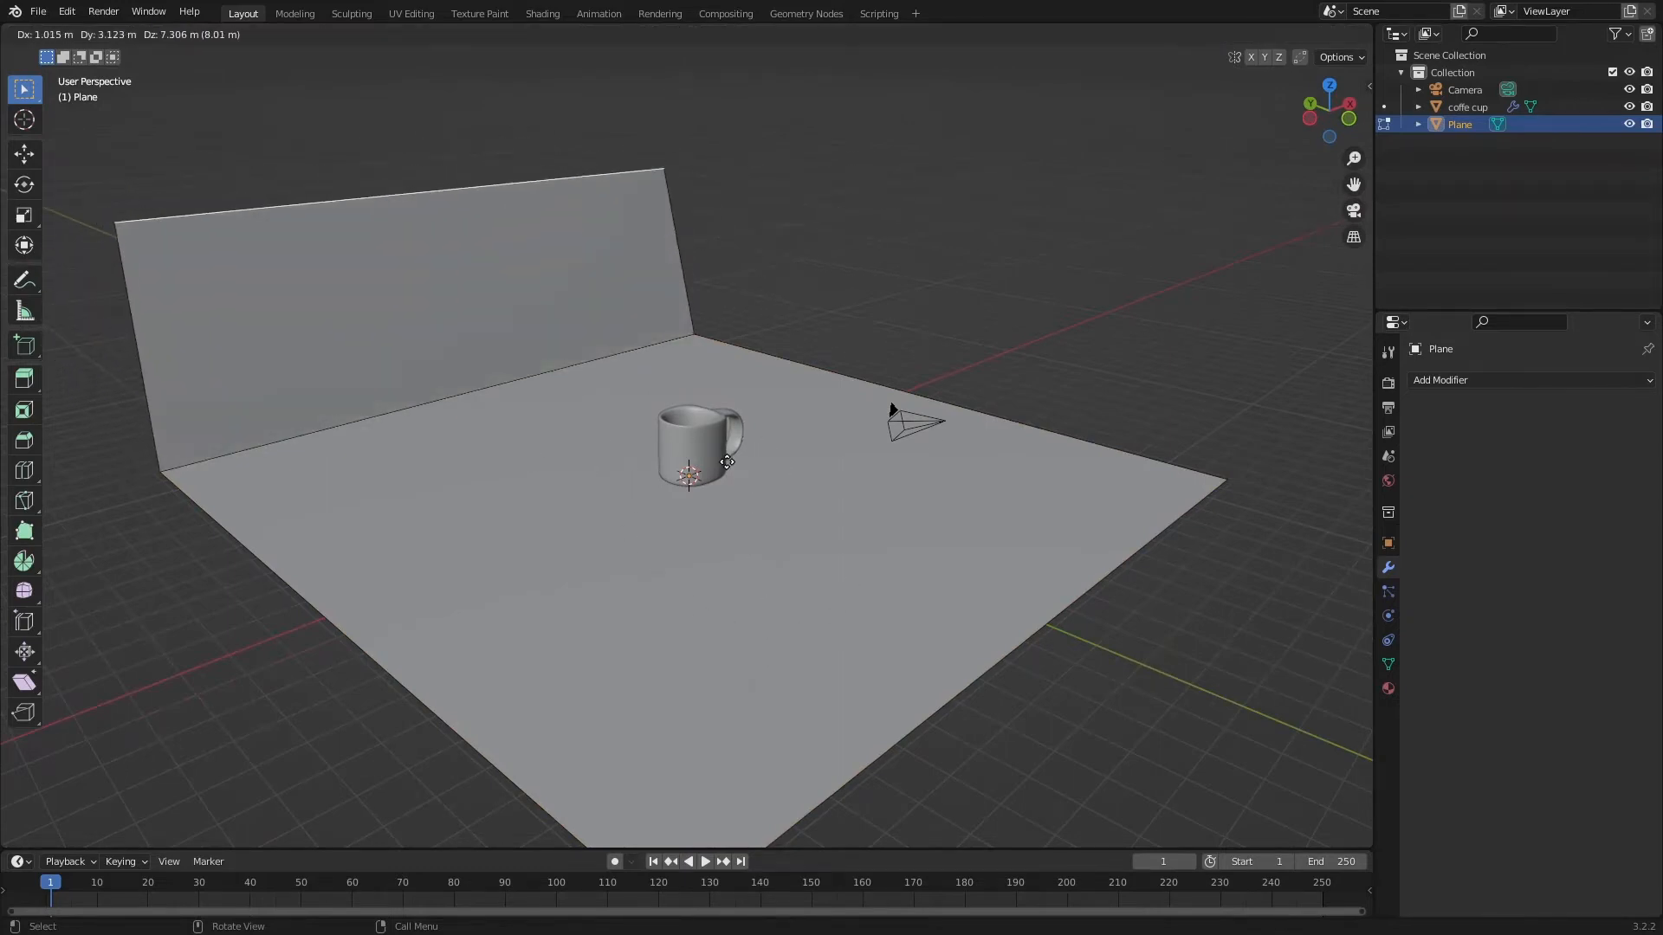
key("z")
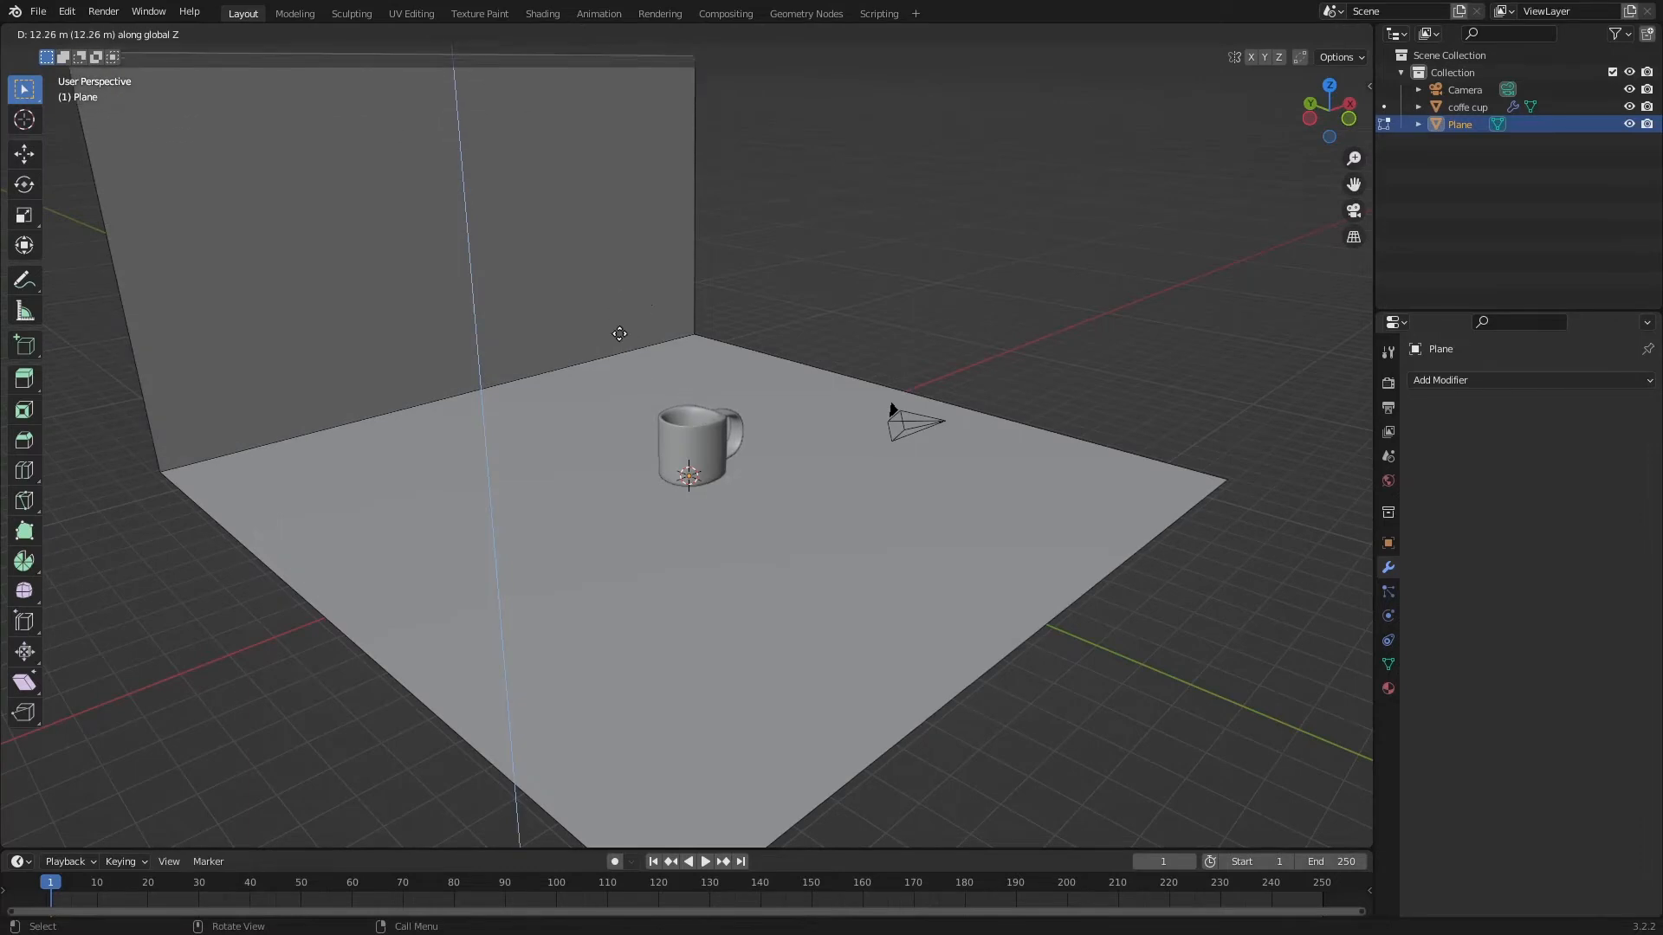
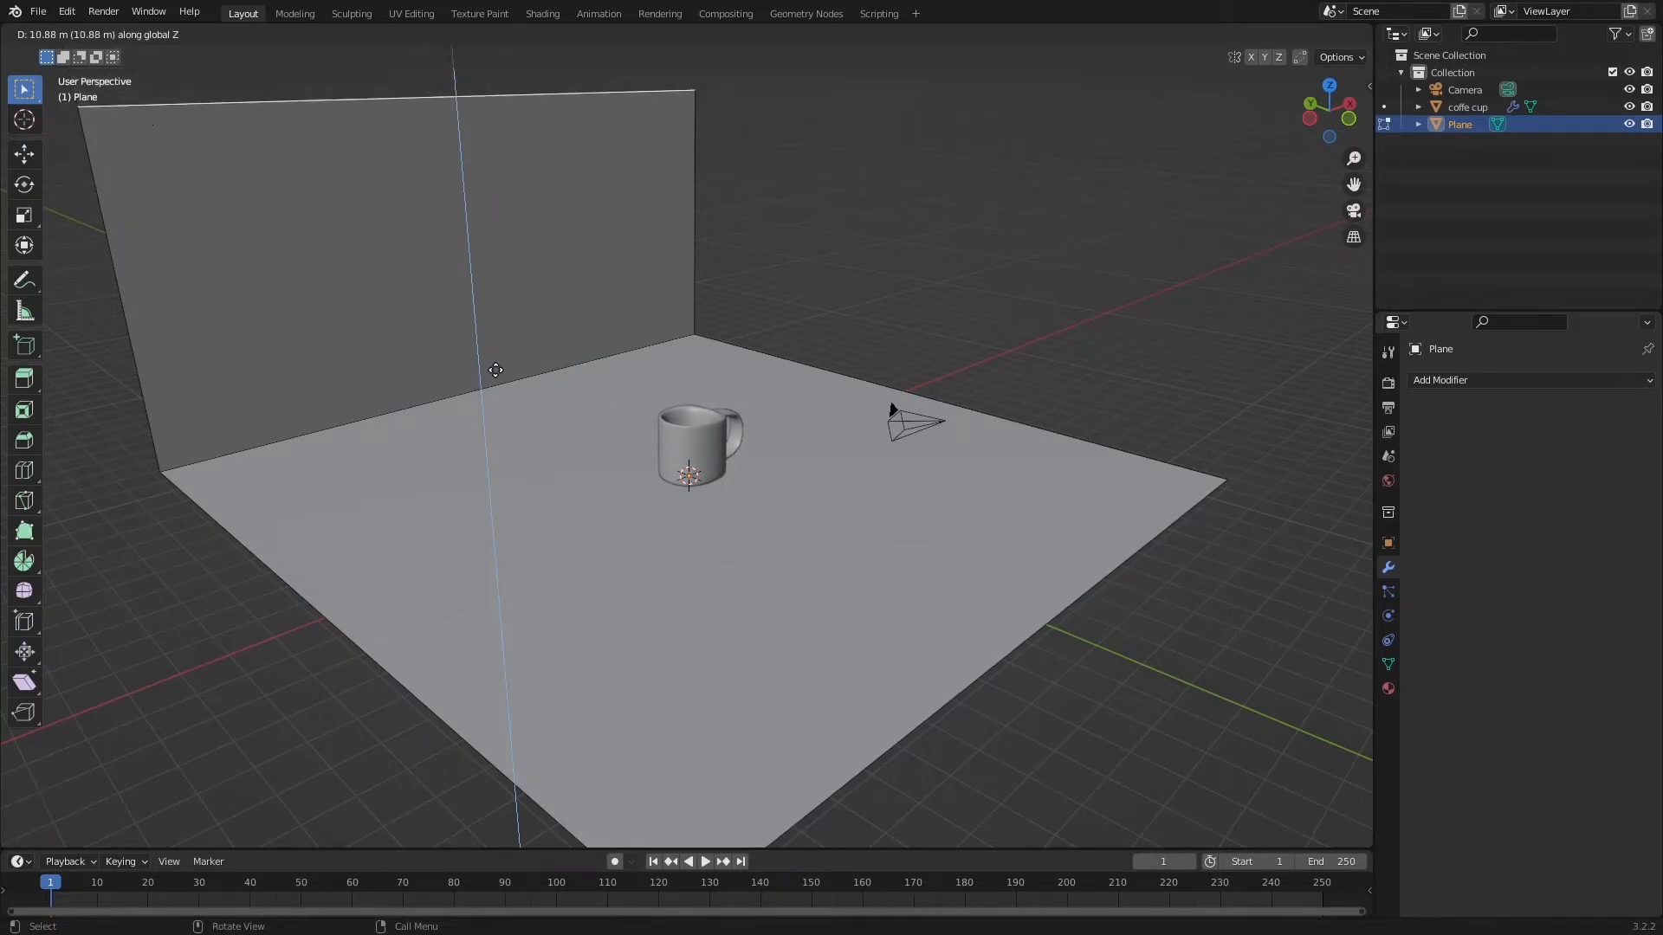
left_click(501, 310)
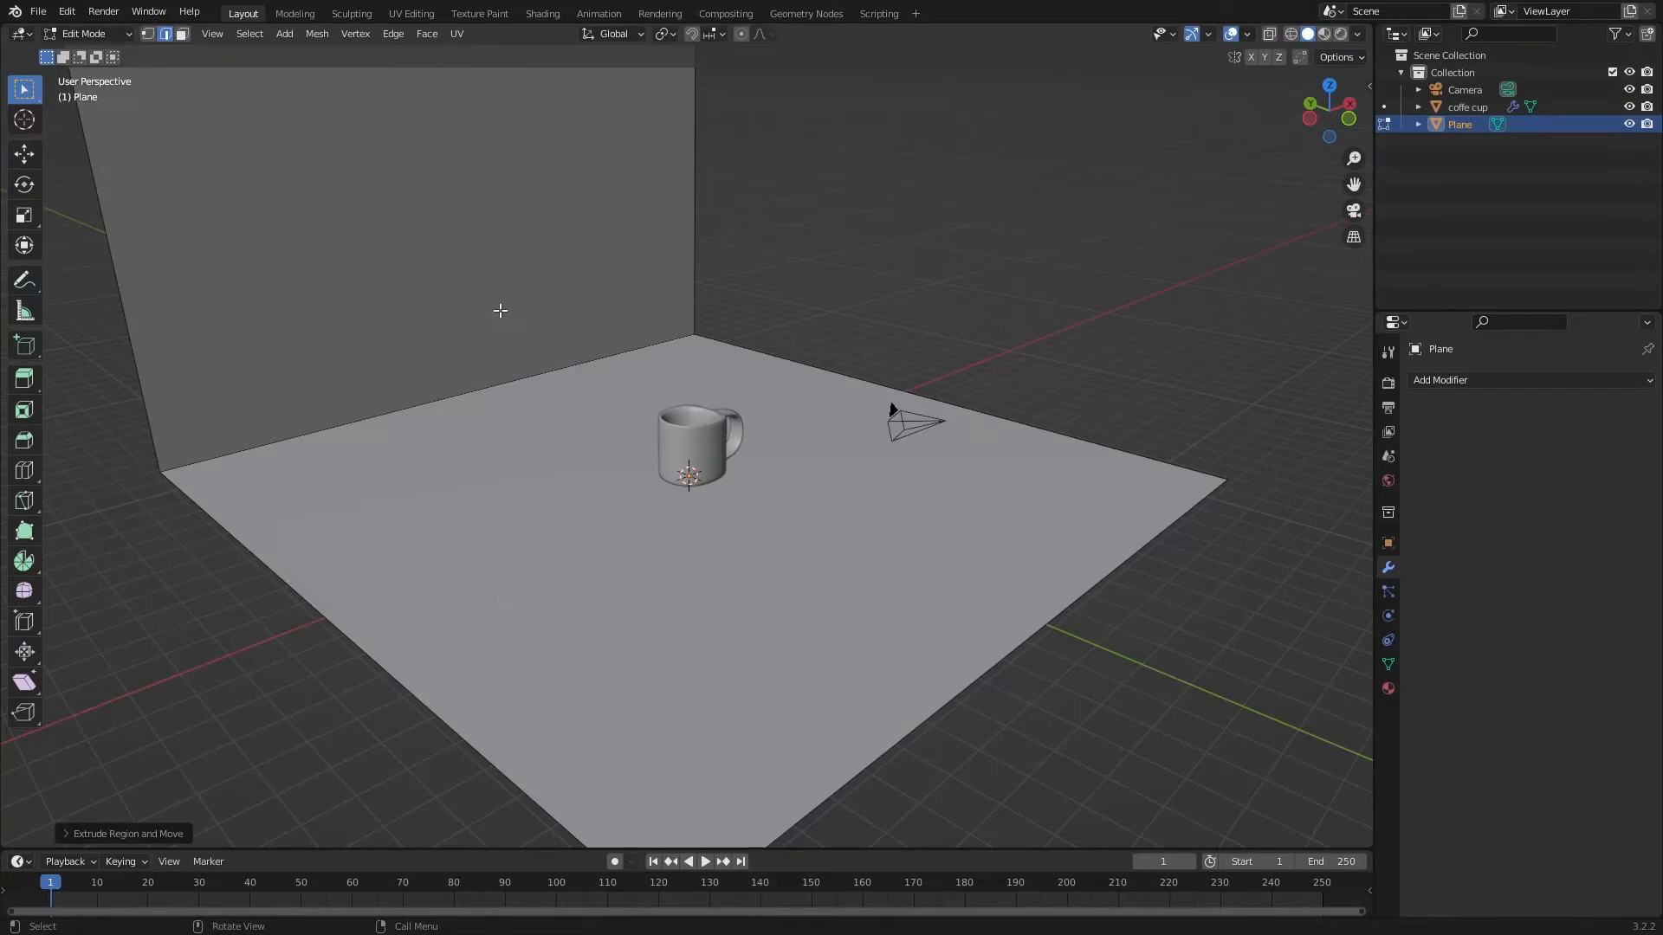
Bevel the edge between the floor and the backdrop wall into a wide curve with 6 segments
scroll(501, 310, "down", 3)
middle_click_drag(525, 406, 606, 410)
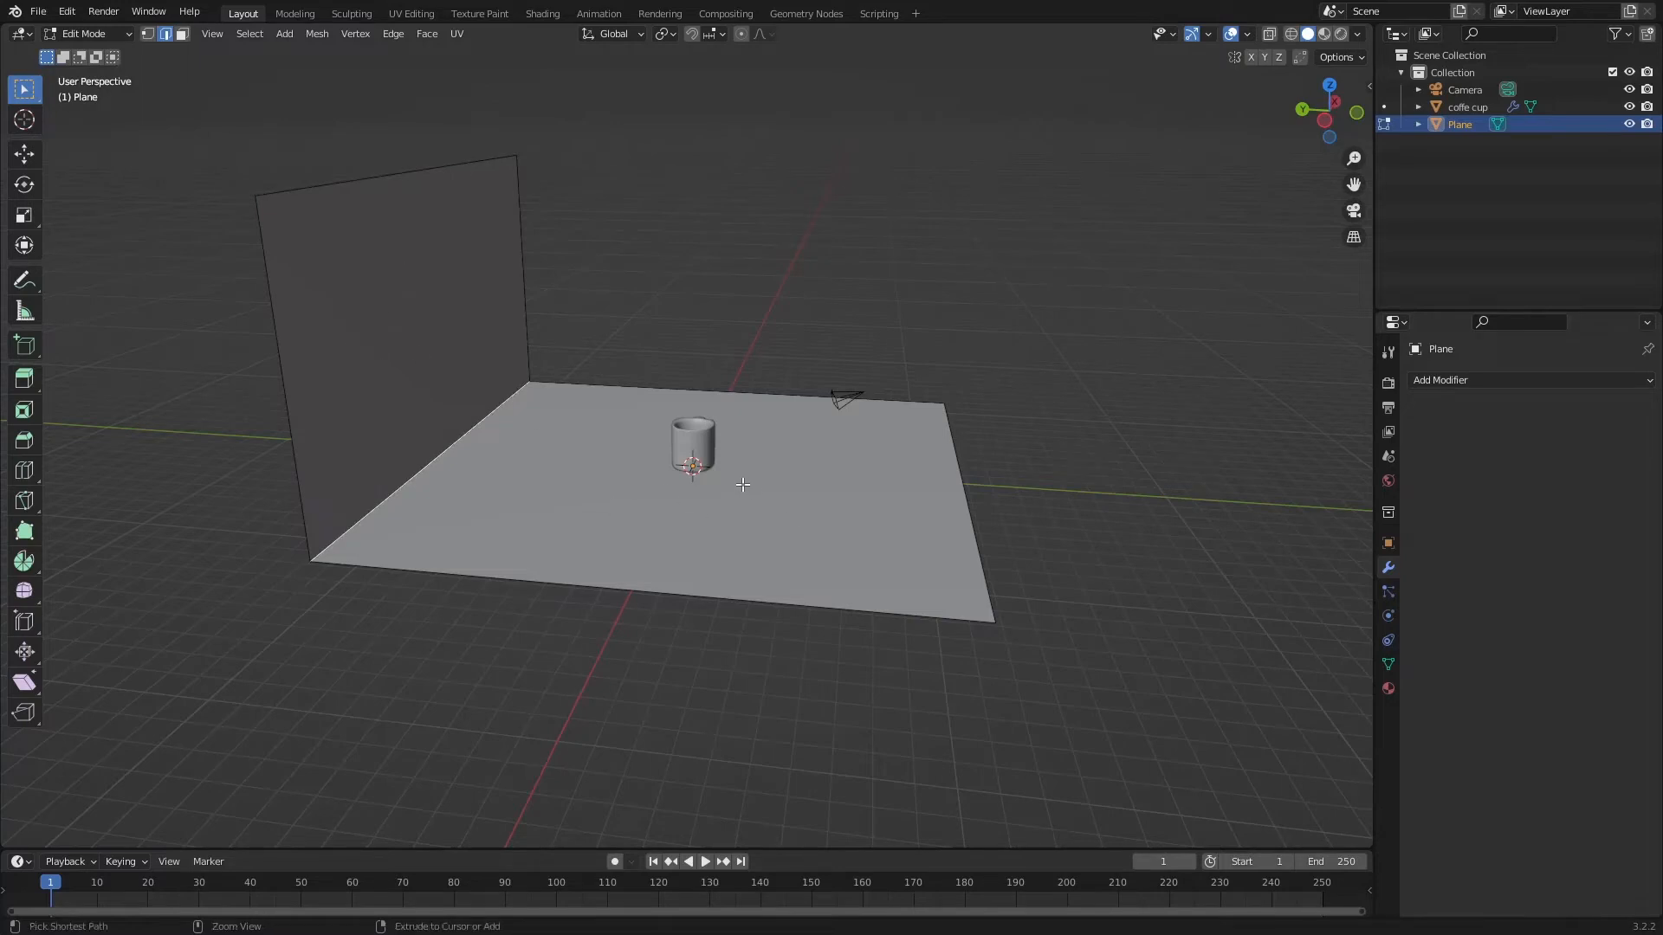
key("ctrl+b")
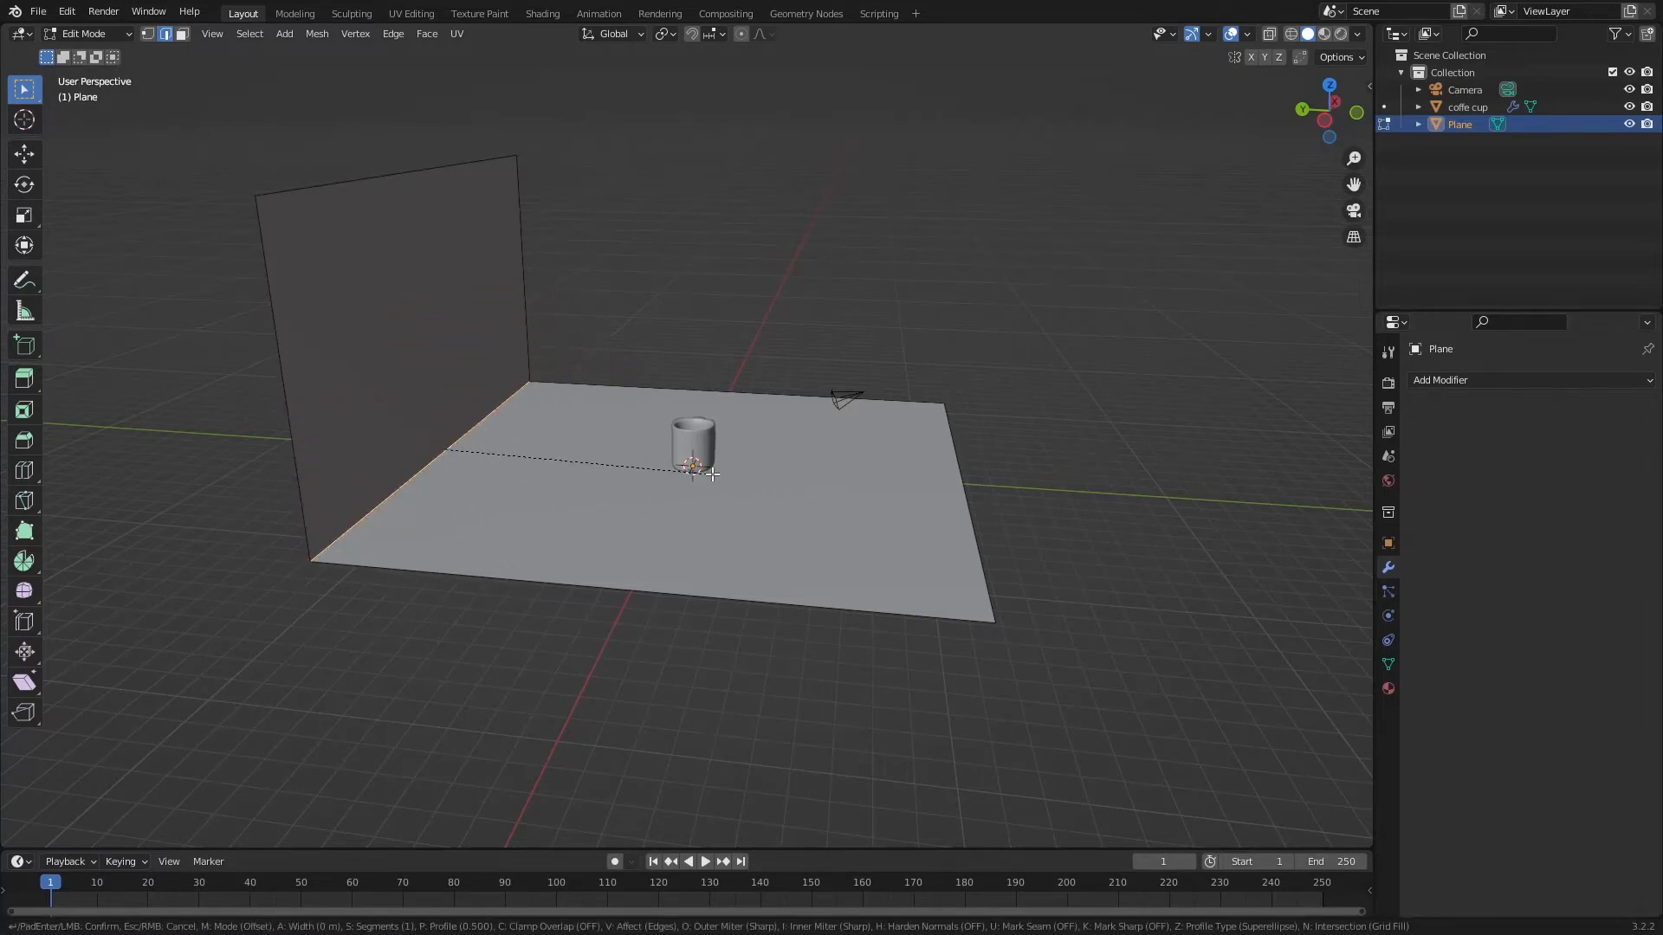
scroll(753, 473, "up", 1)
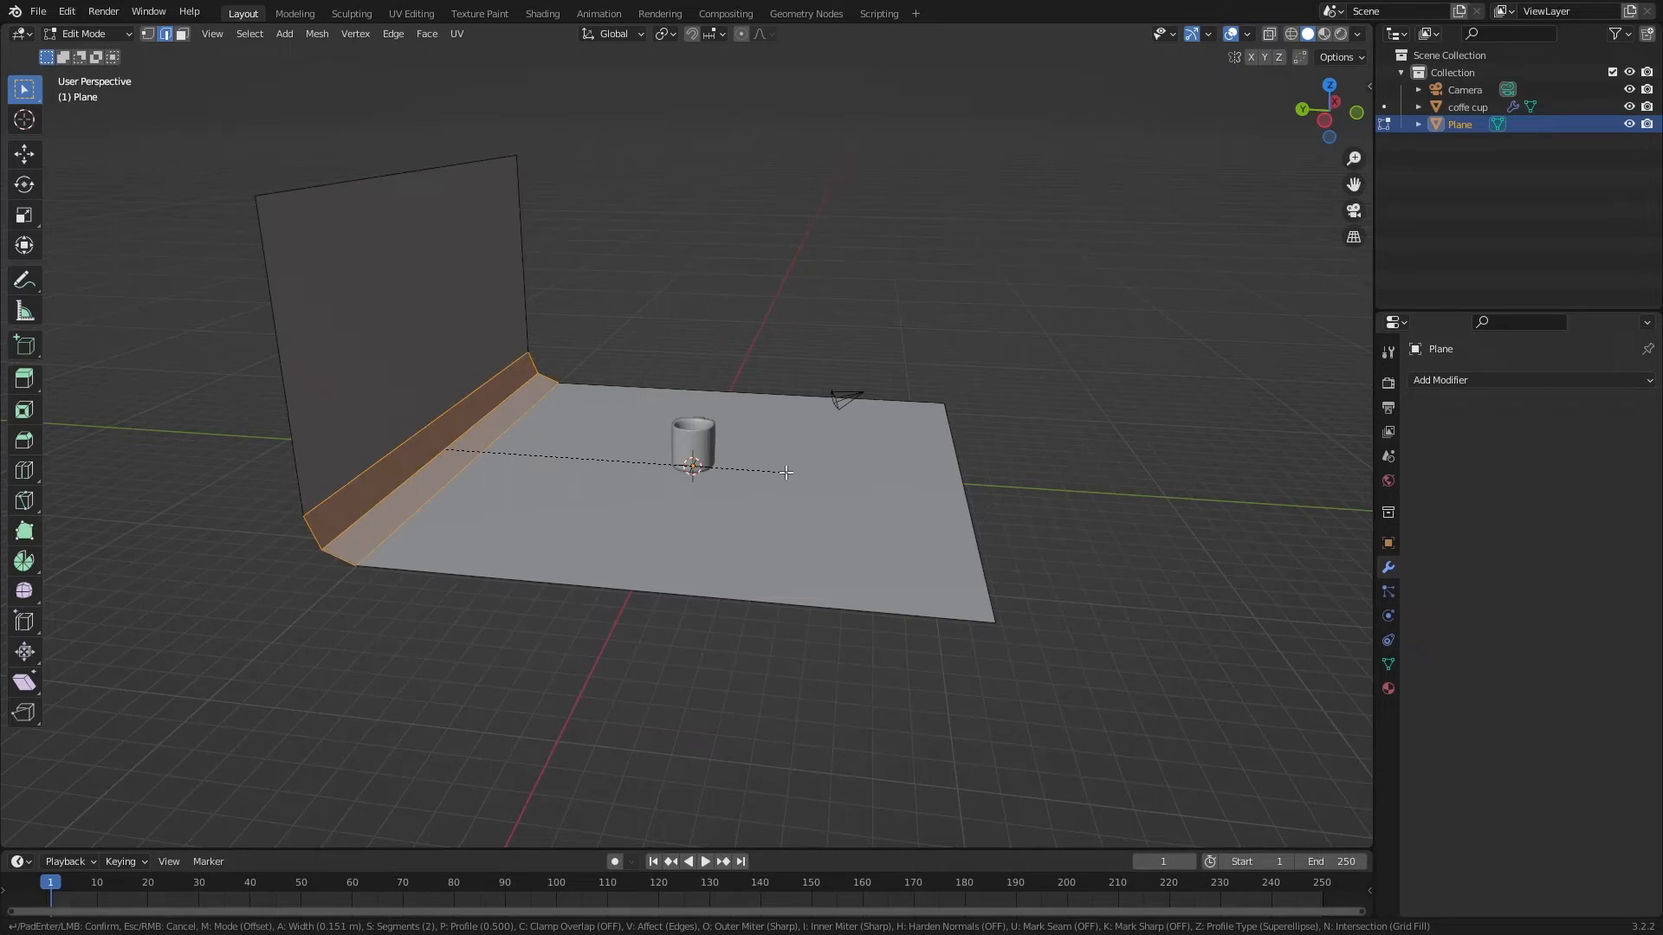
scroll(785, 473, "down", 1)
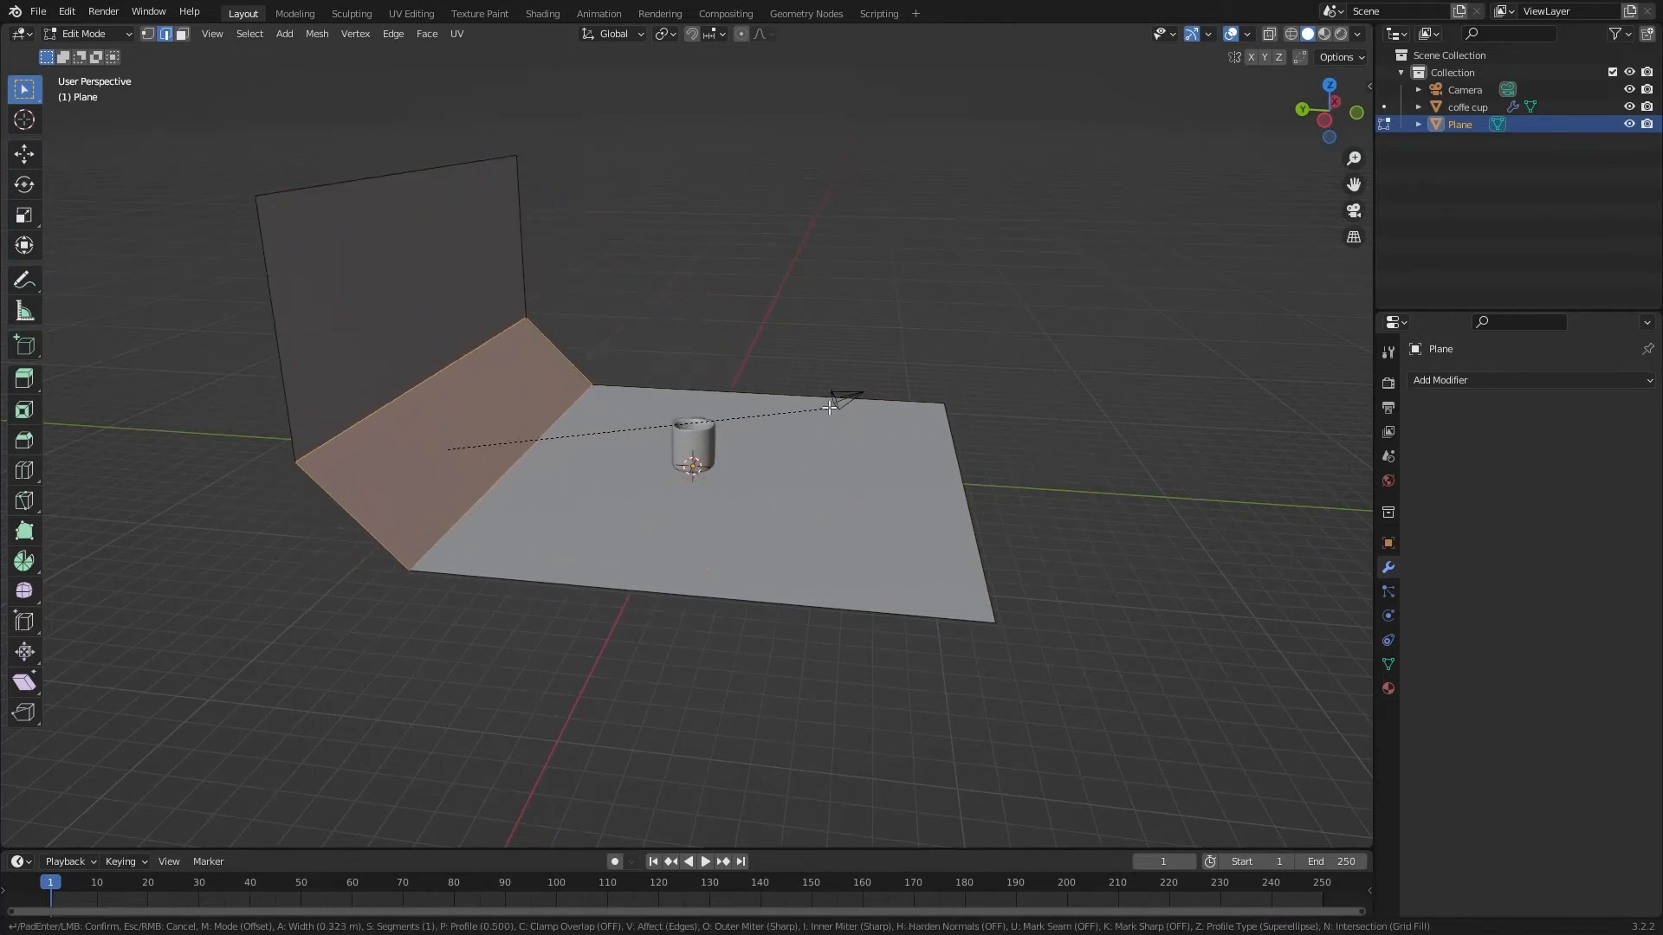
scroll(856, 396, "up", 1)
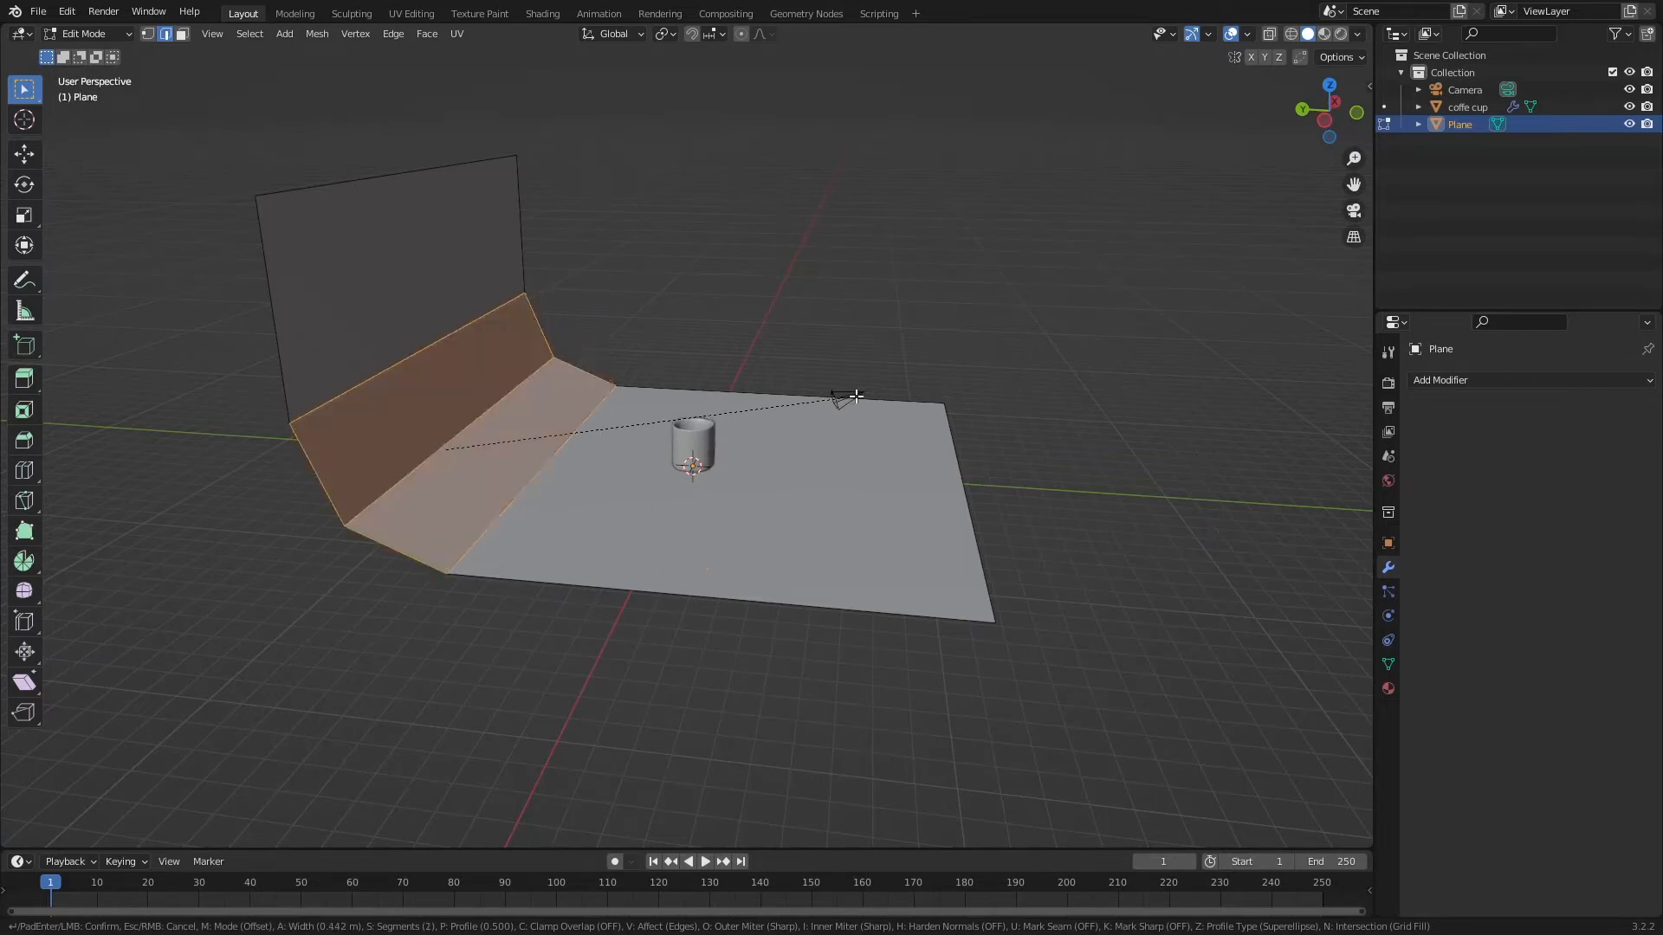
scroll(861, 411, "up", 2)
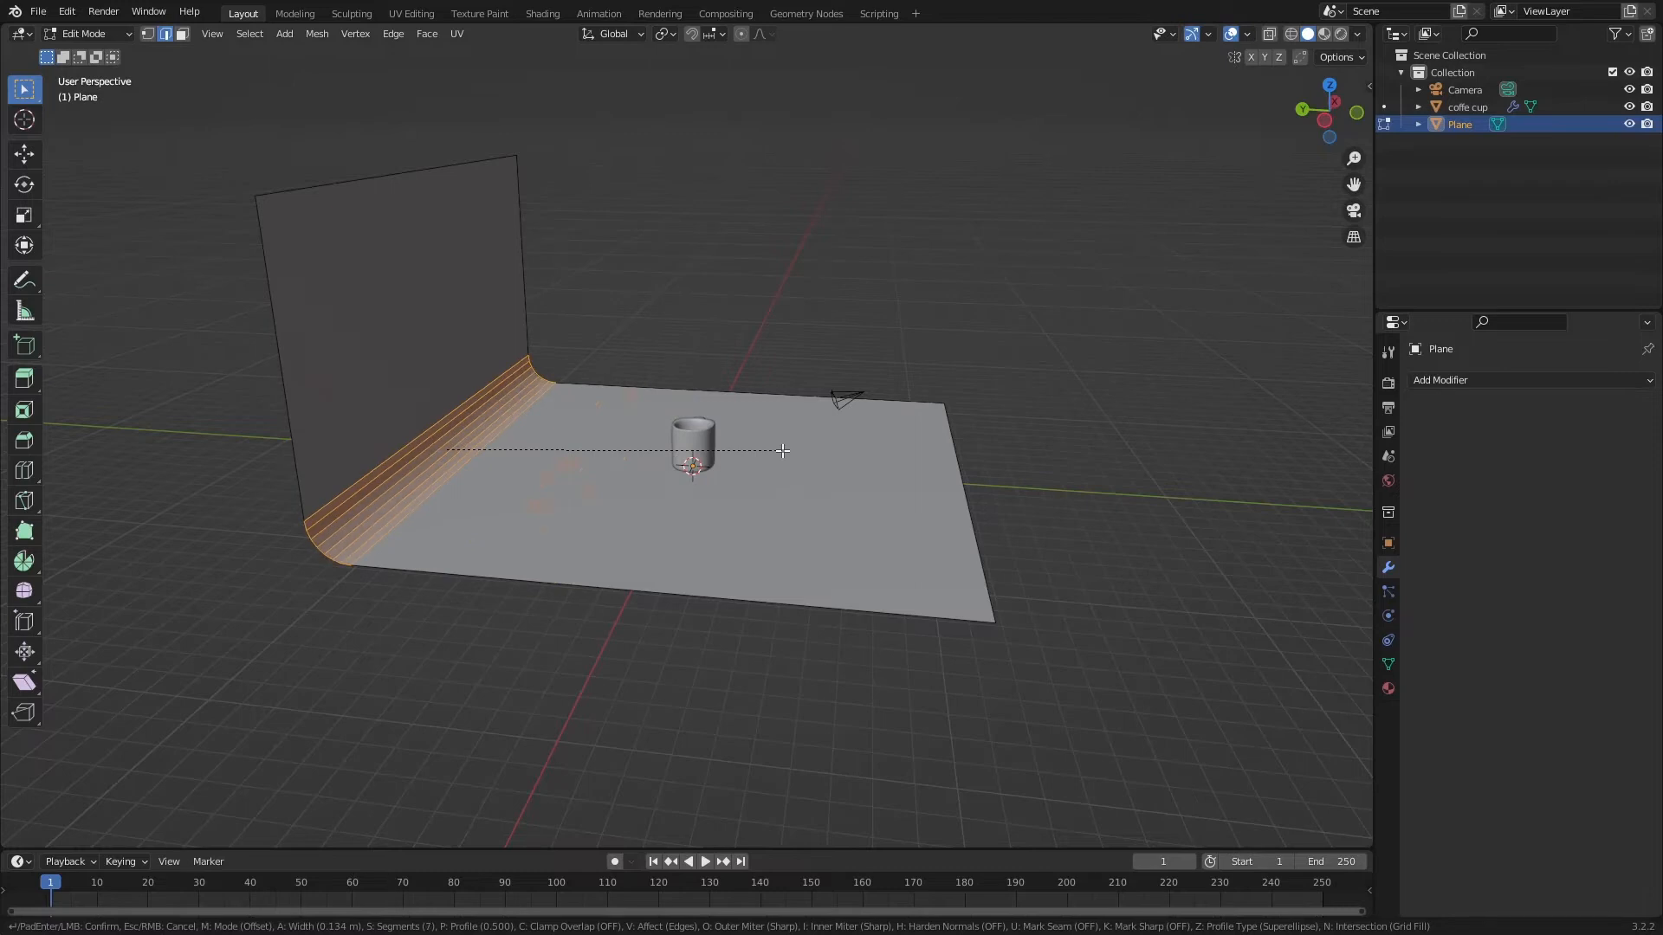
scroll(907, 410, "down", 1)
left_click(903, 410)
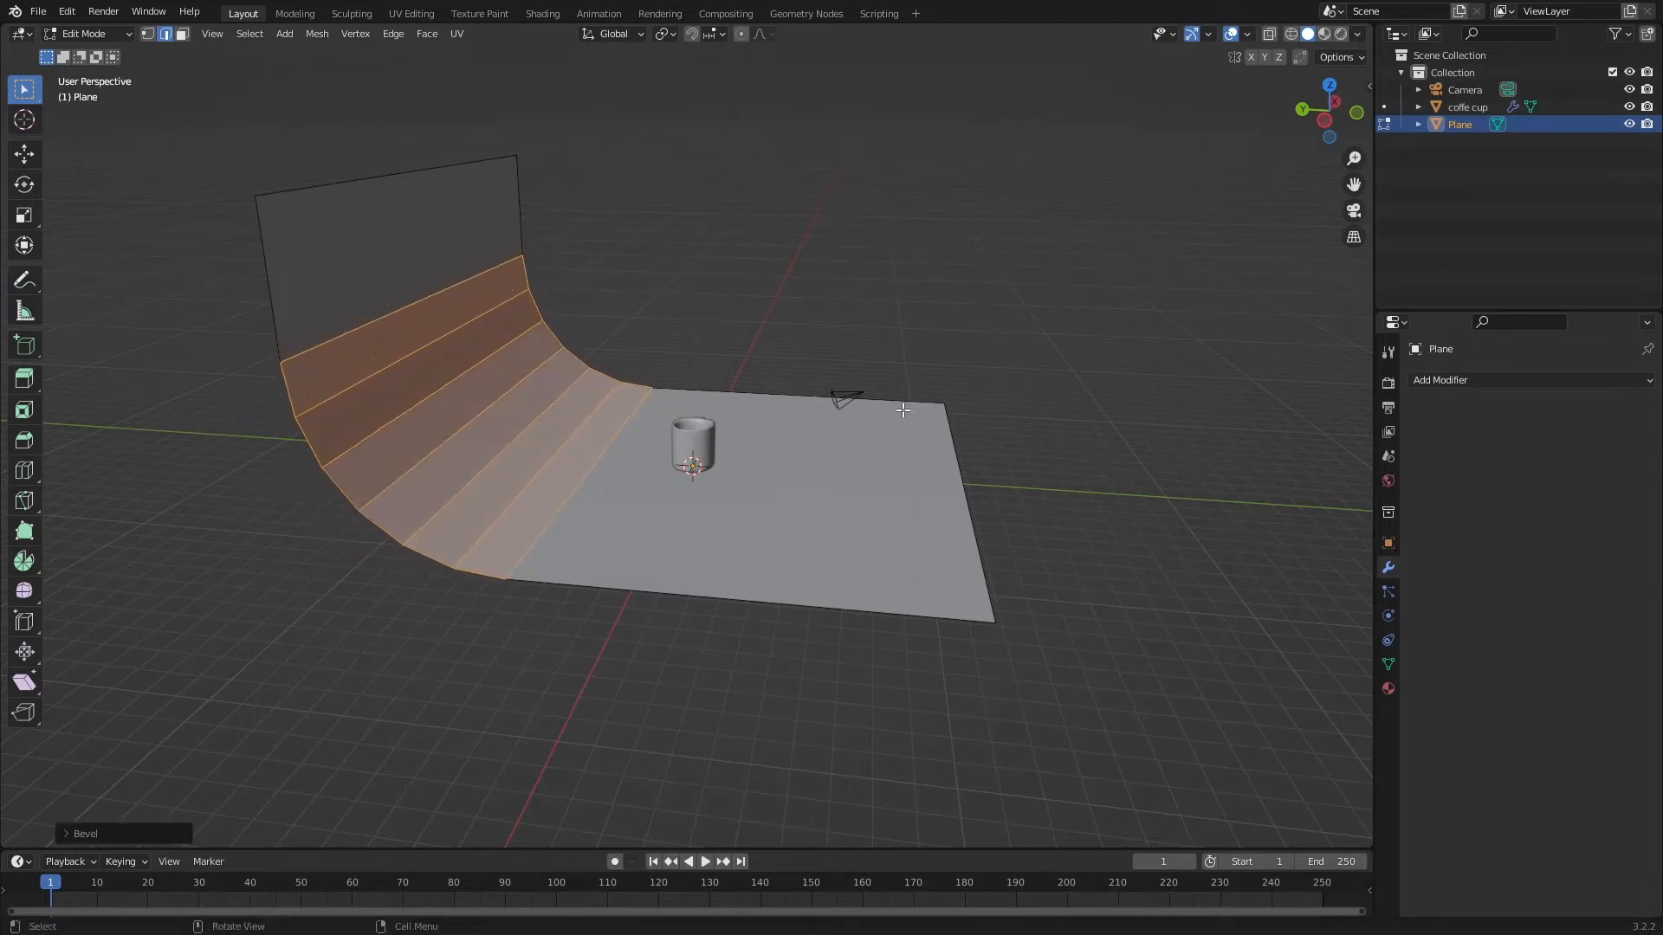
Return the curved backdrop to Object Mode and shade it smooth
left_click(696, 346)
middle_click_drag(697, 347, 688, 391)
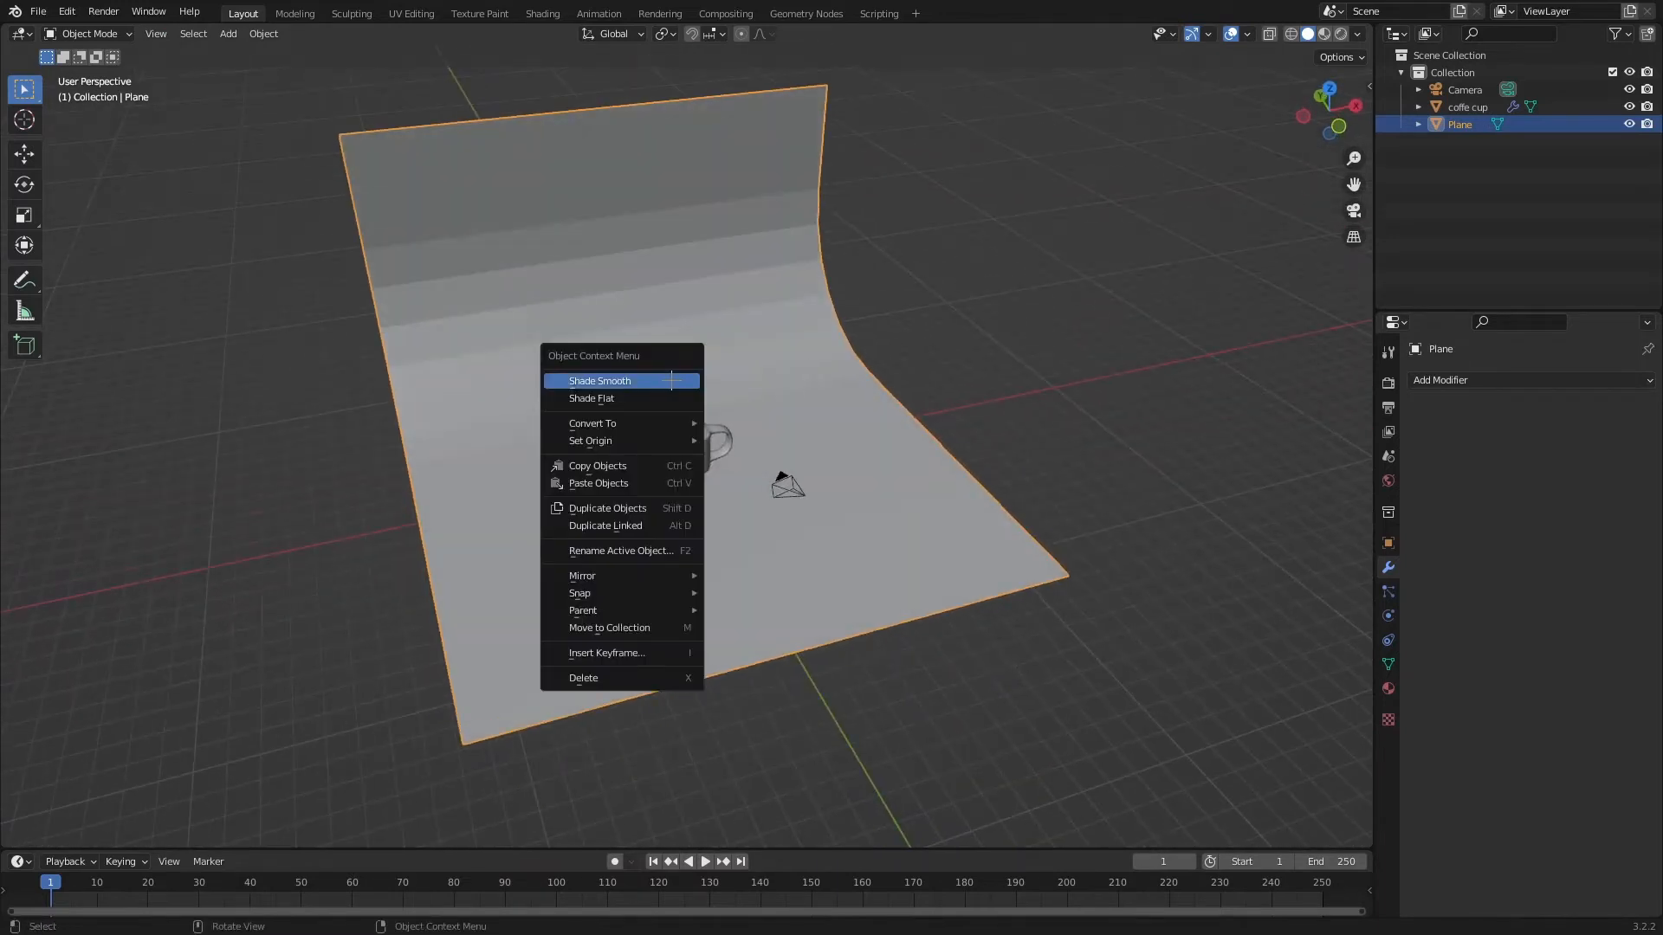
left_click(637, 381)
middle_click_drag(915, 322, 961, 281)
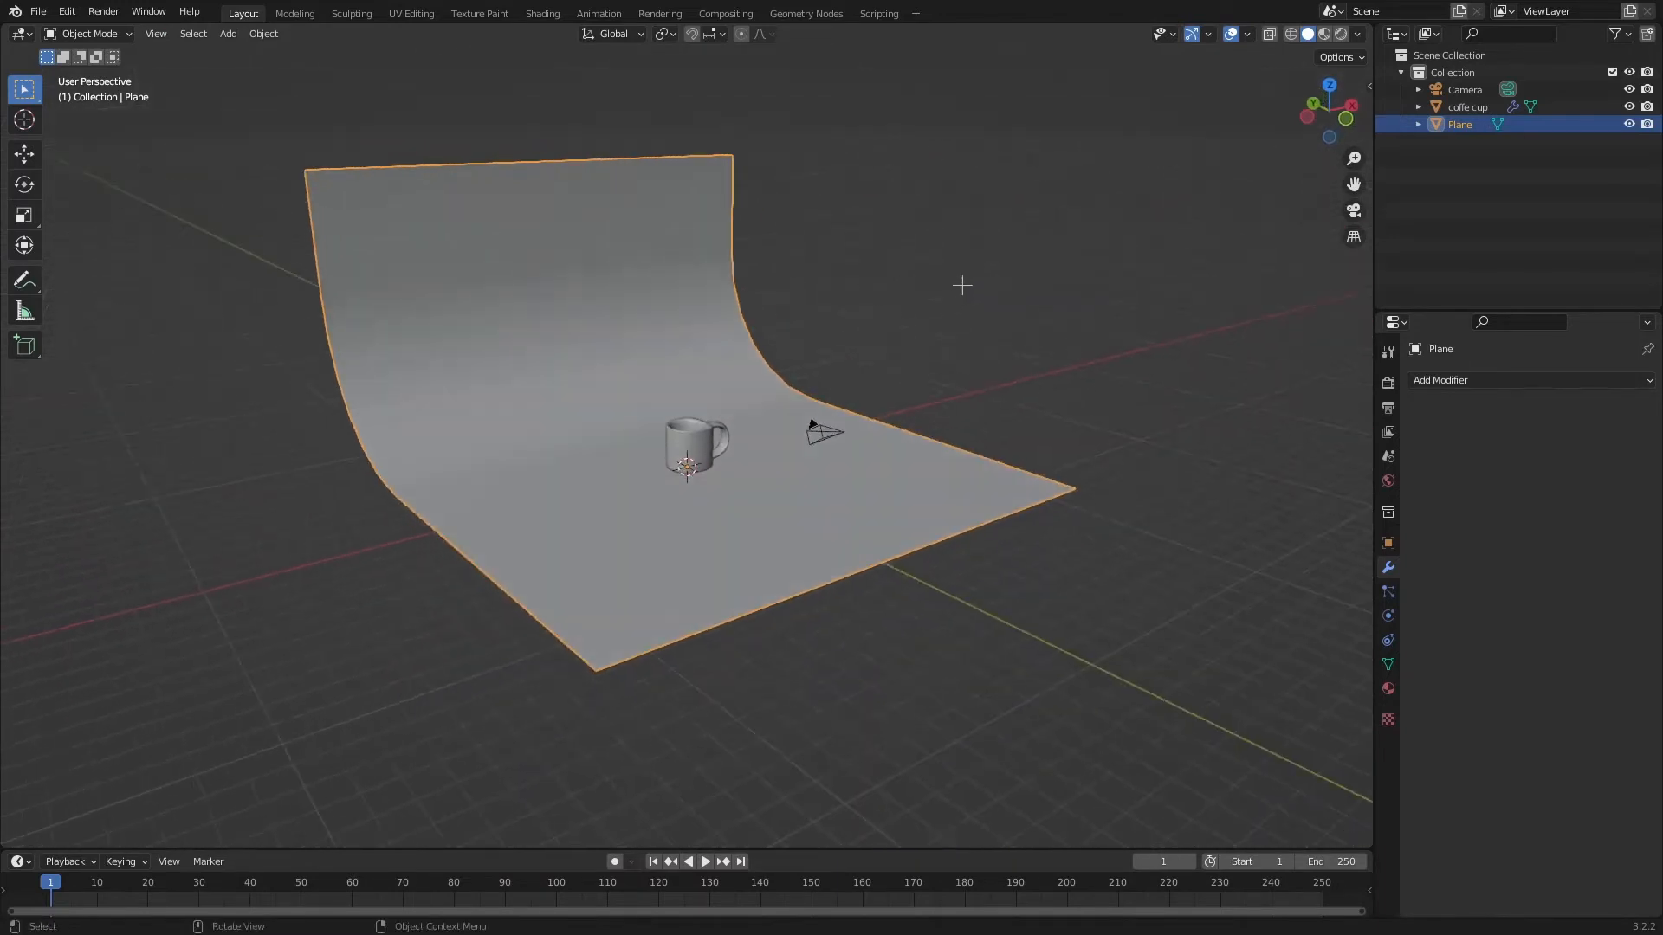
Preview the mug through the camera in Material Preview, switch the viewport to Rendered shading, and deselect the backdrop
key("KP_0")
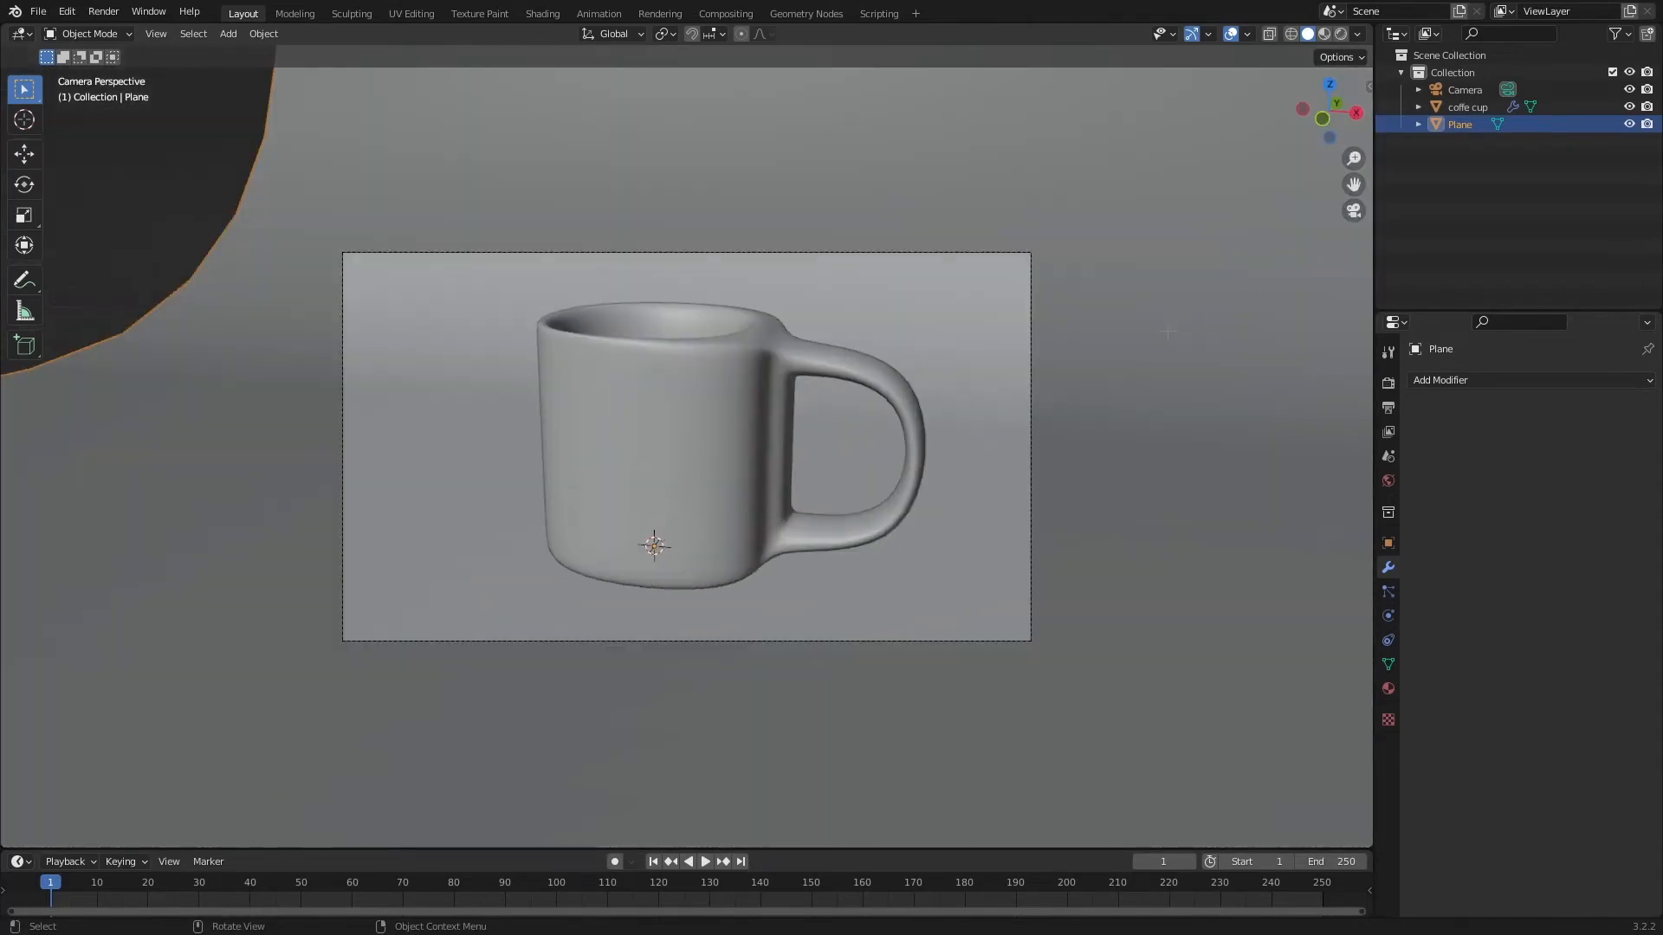
key("Home")
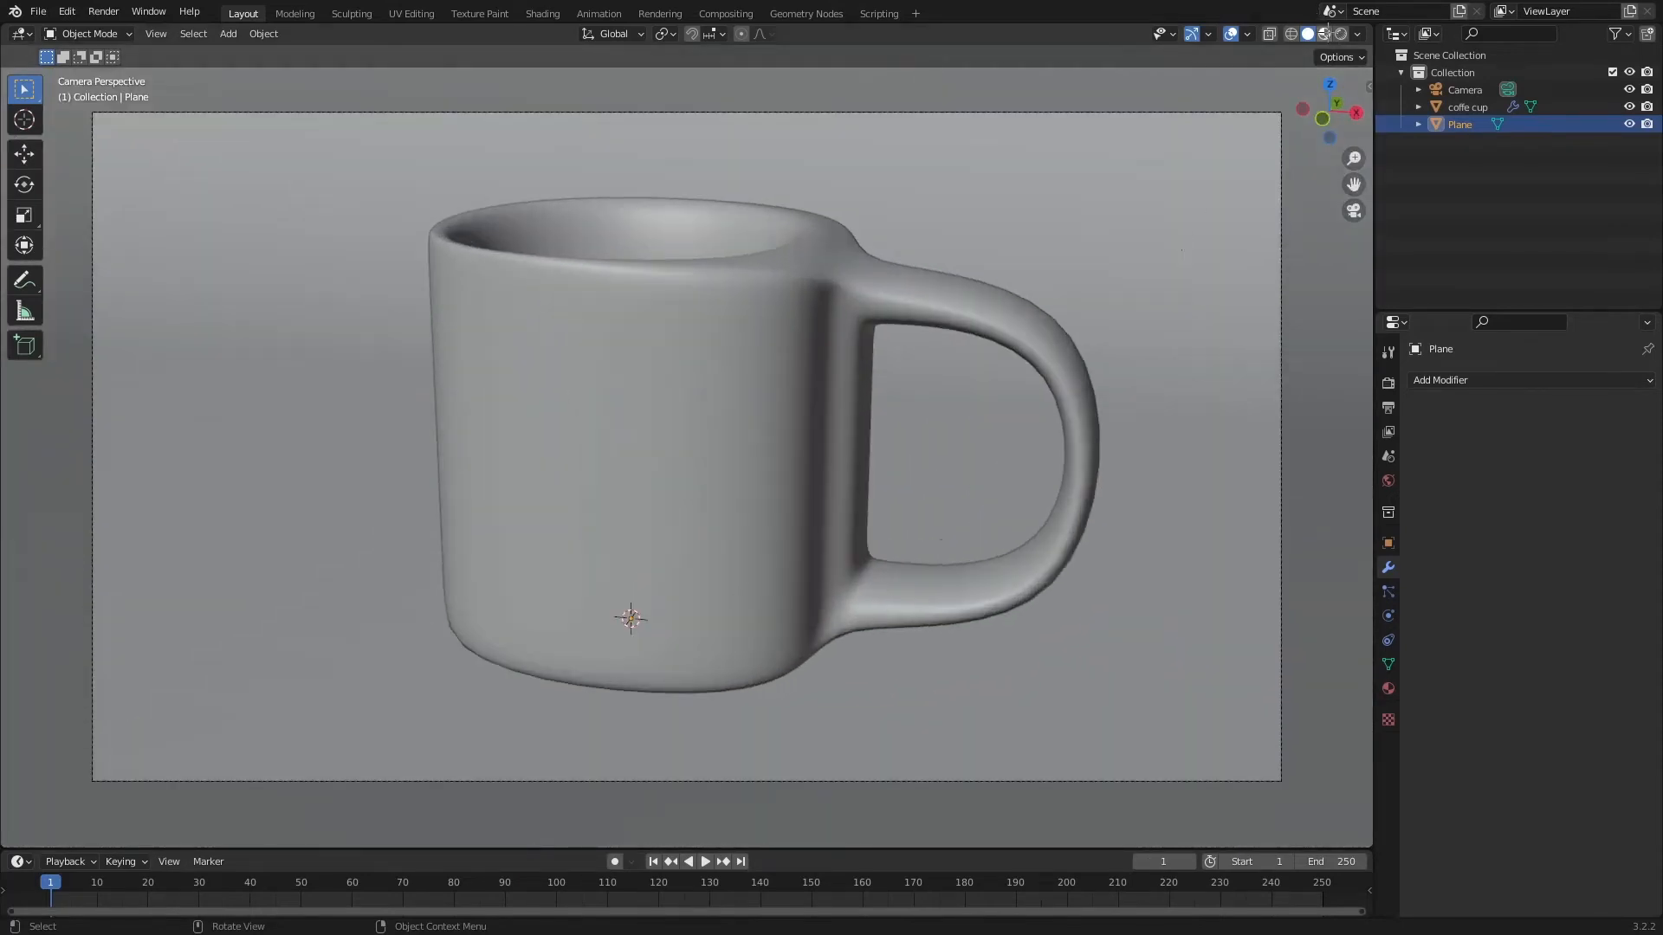
left_click(1324, 33)
scroll(944, 235, "down", 2)
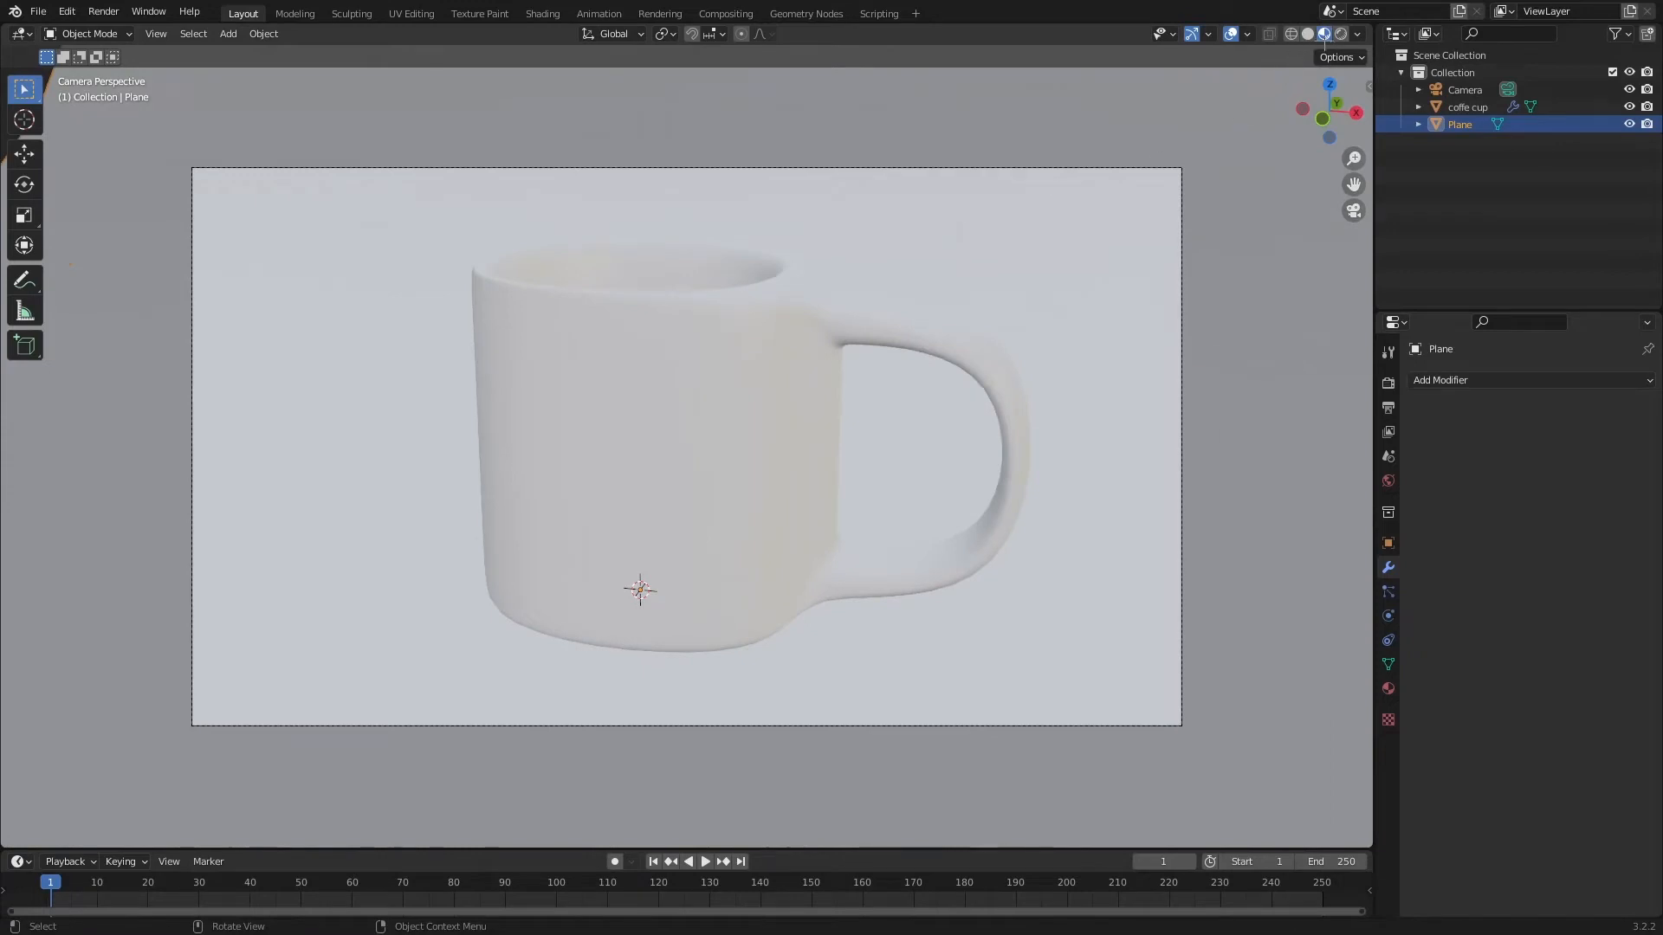
left_click(1340, 33)
scroll(709, 360, "down", 4)
scroll(801, 371, "up", 3)
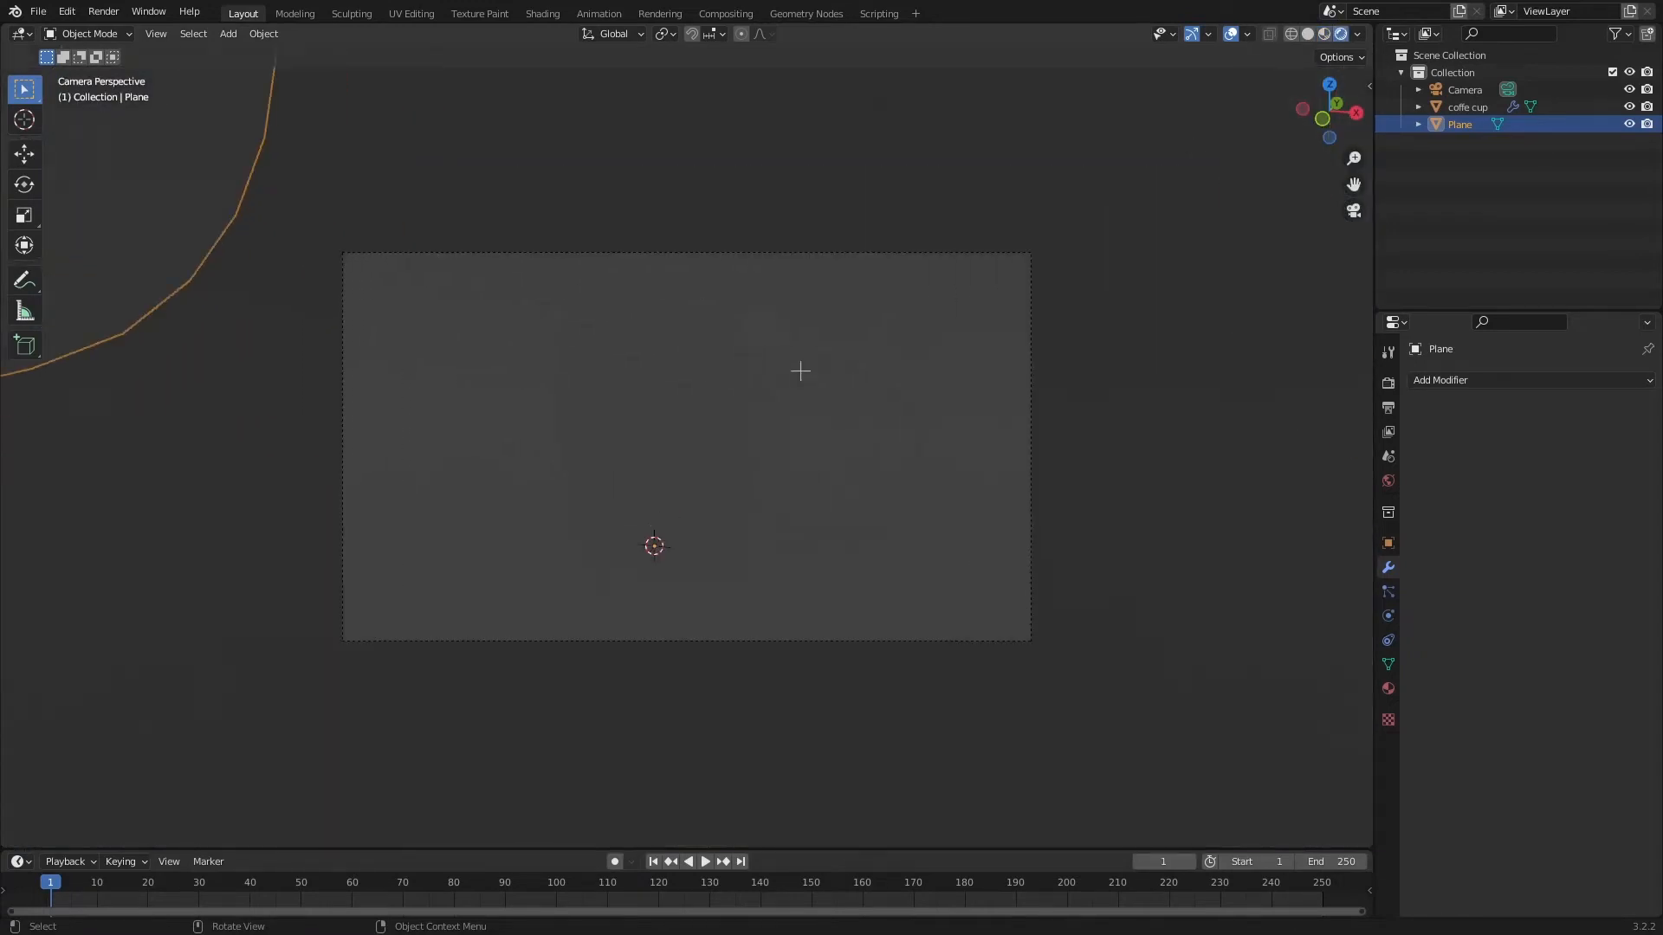
middle_click_drag(800, 370, 946, 286)
left_click(945, 286)
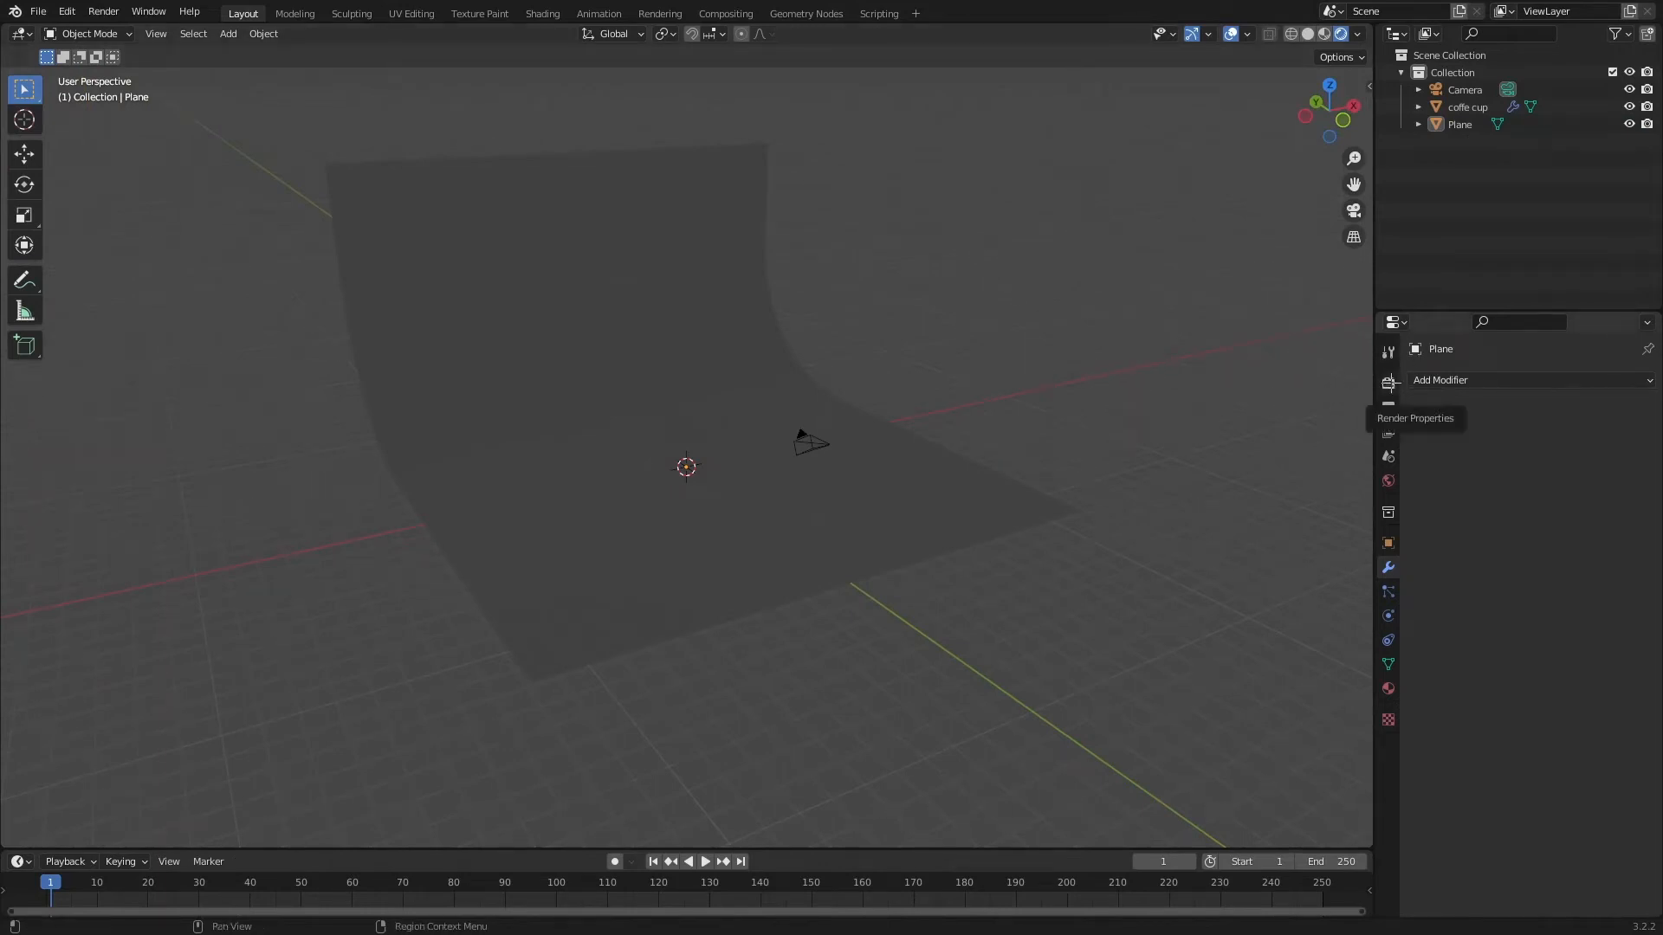
Set the Eevee viewport sampling to 64
left_click(1388, 382)
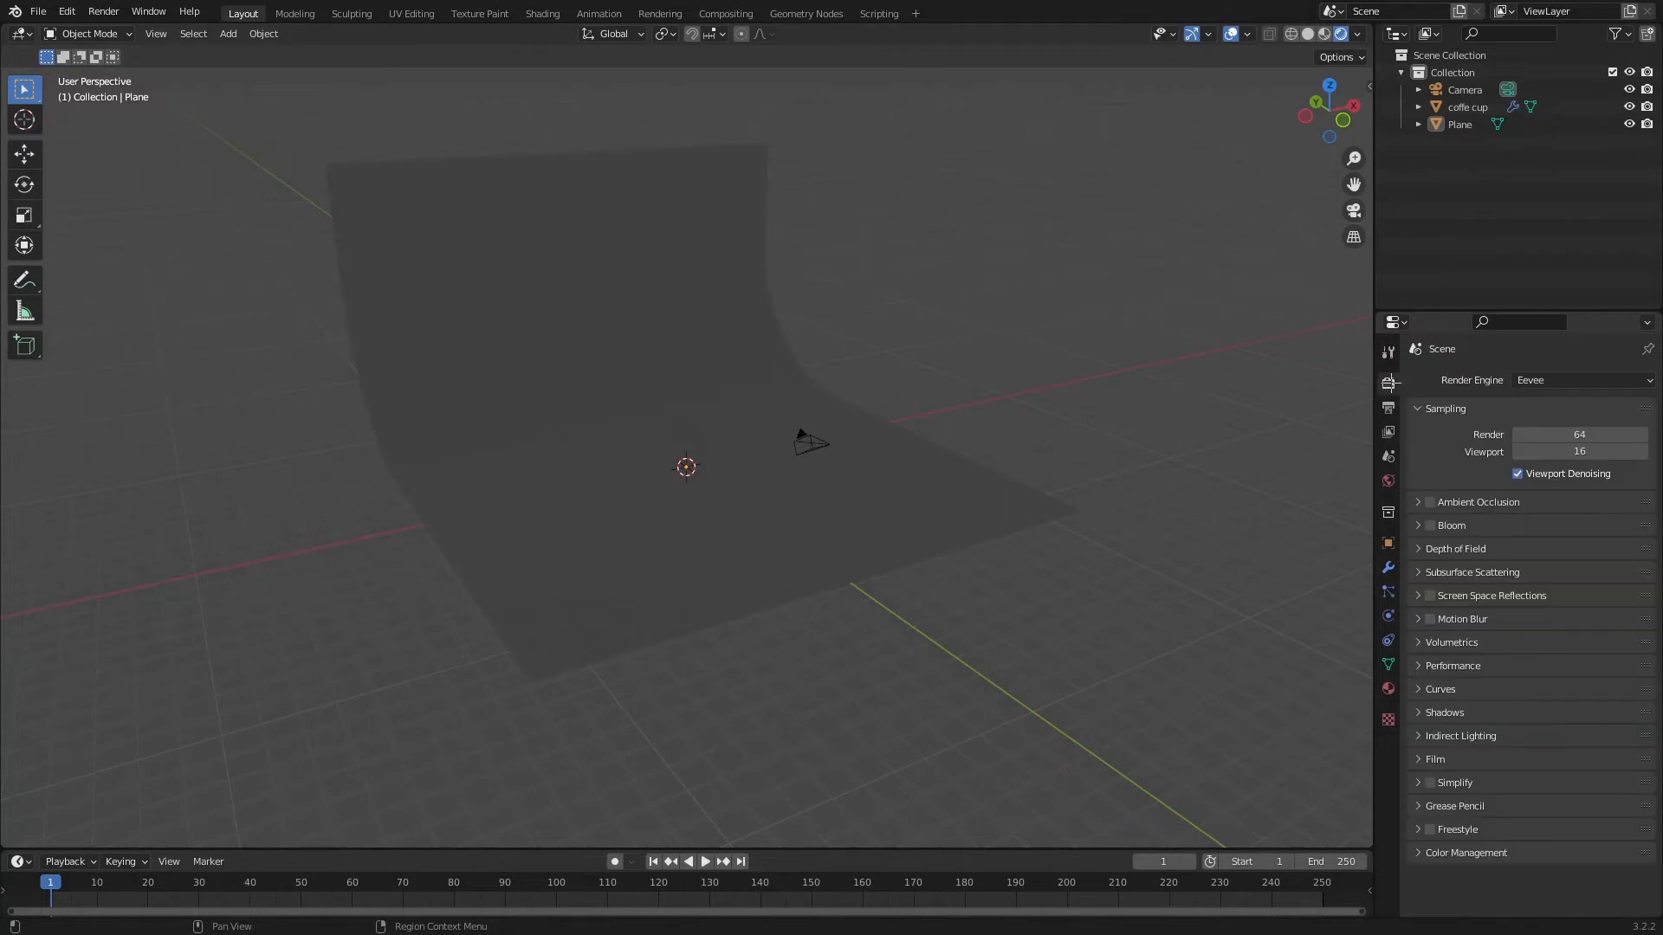
left_click(1550, 450)
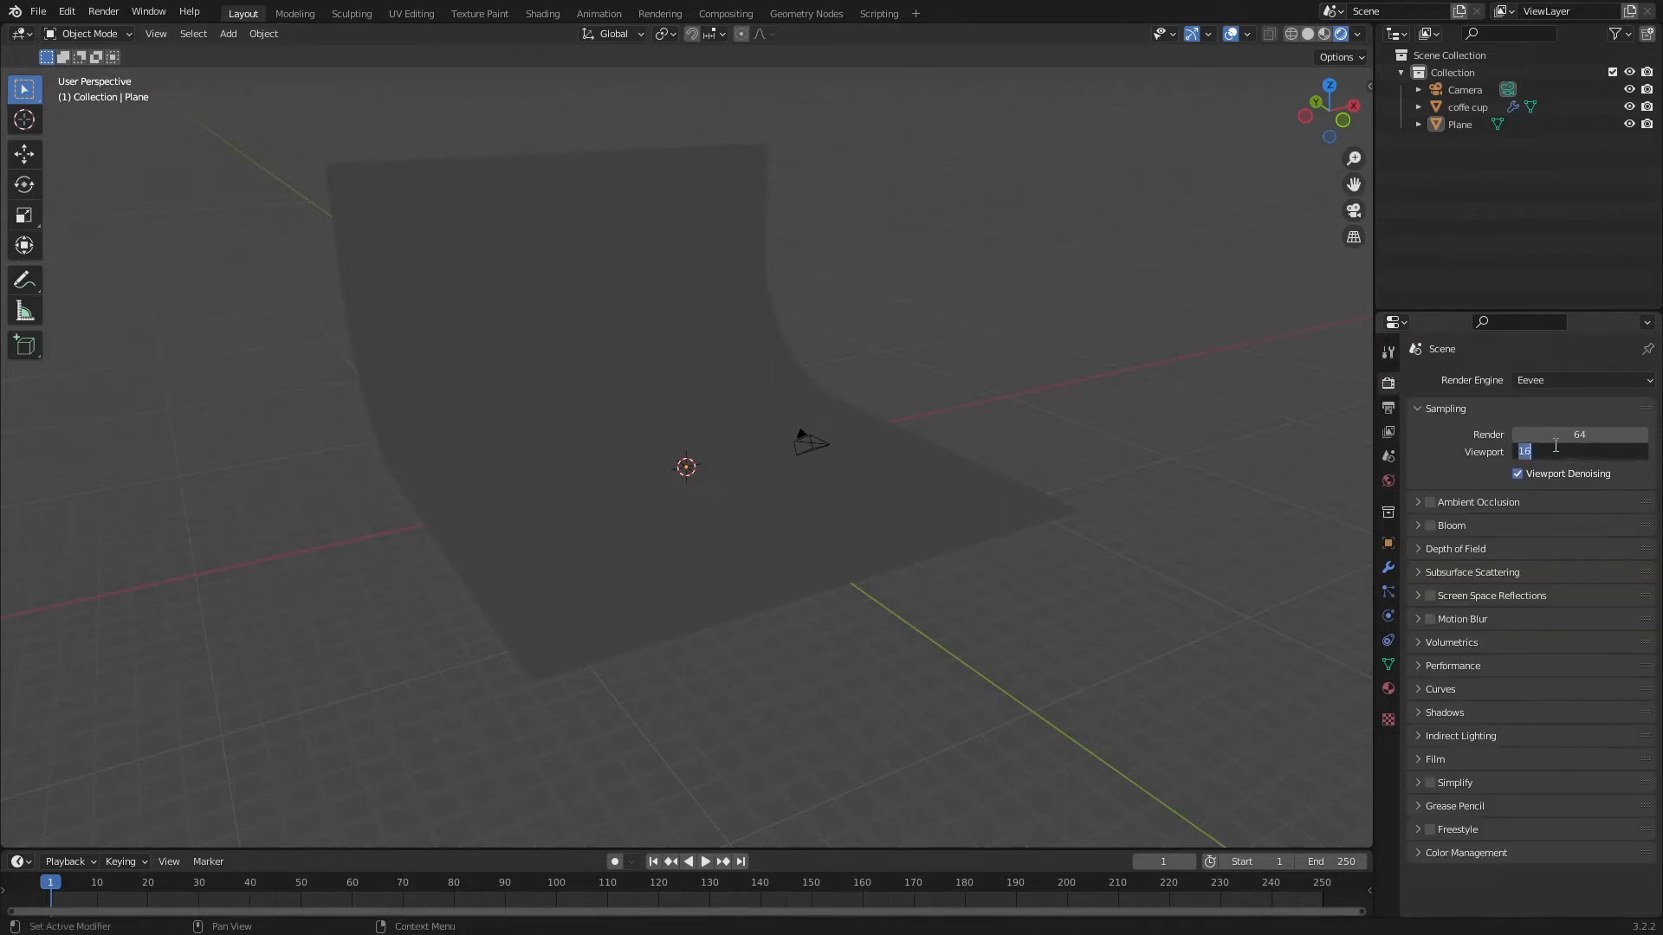
type("64")
key("Return")
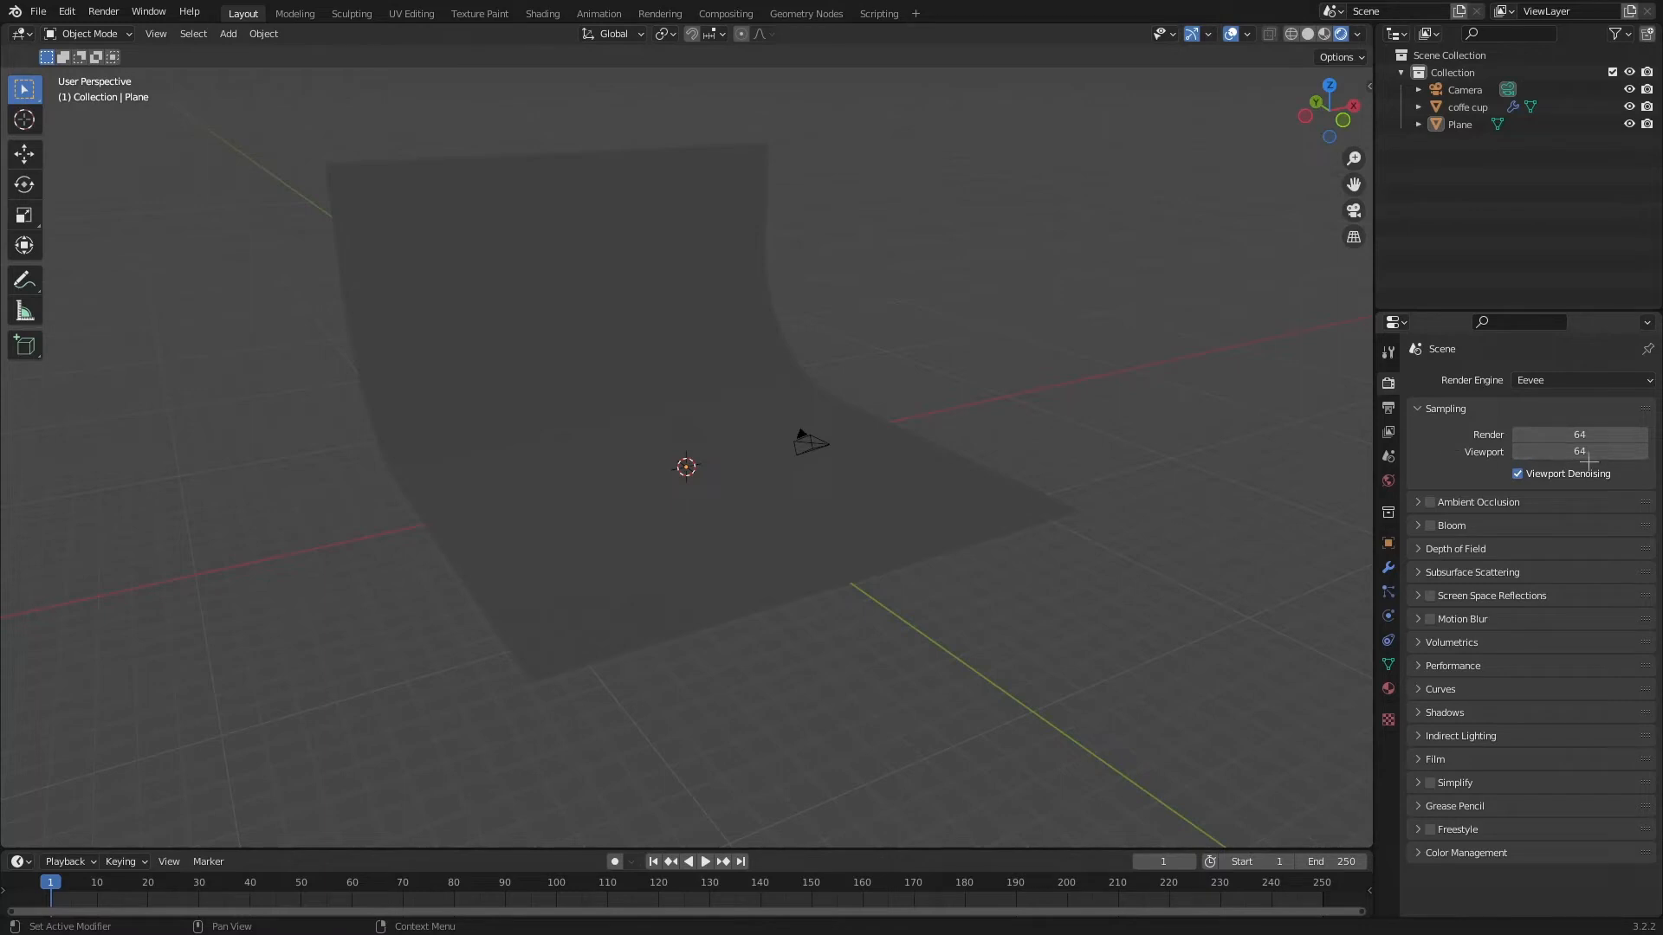
Enable Ambient Occlusion, Bloom and Screen Space Reflections in the Eevee render settings
left_click(1417, 503)
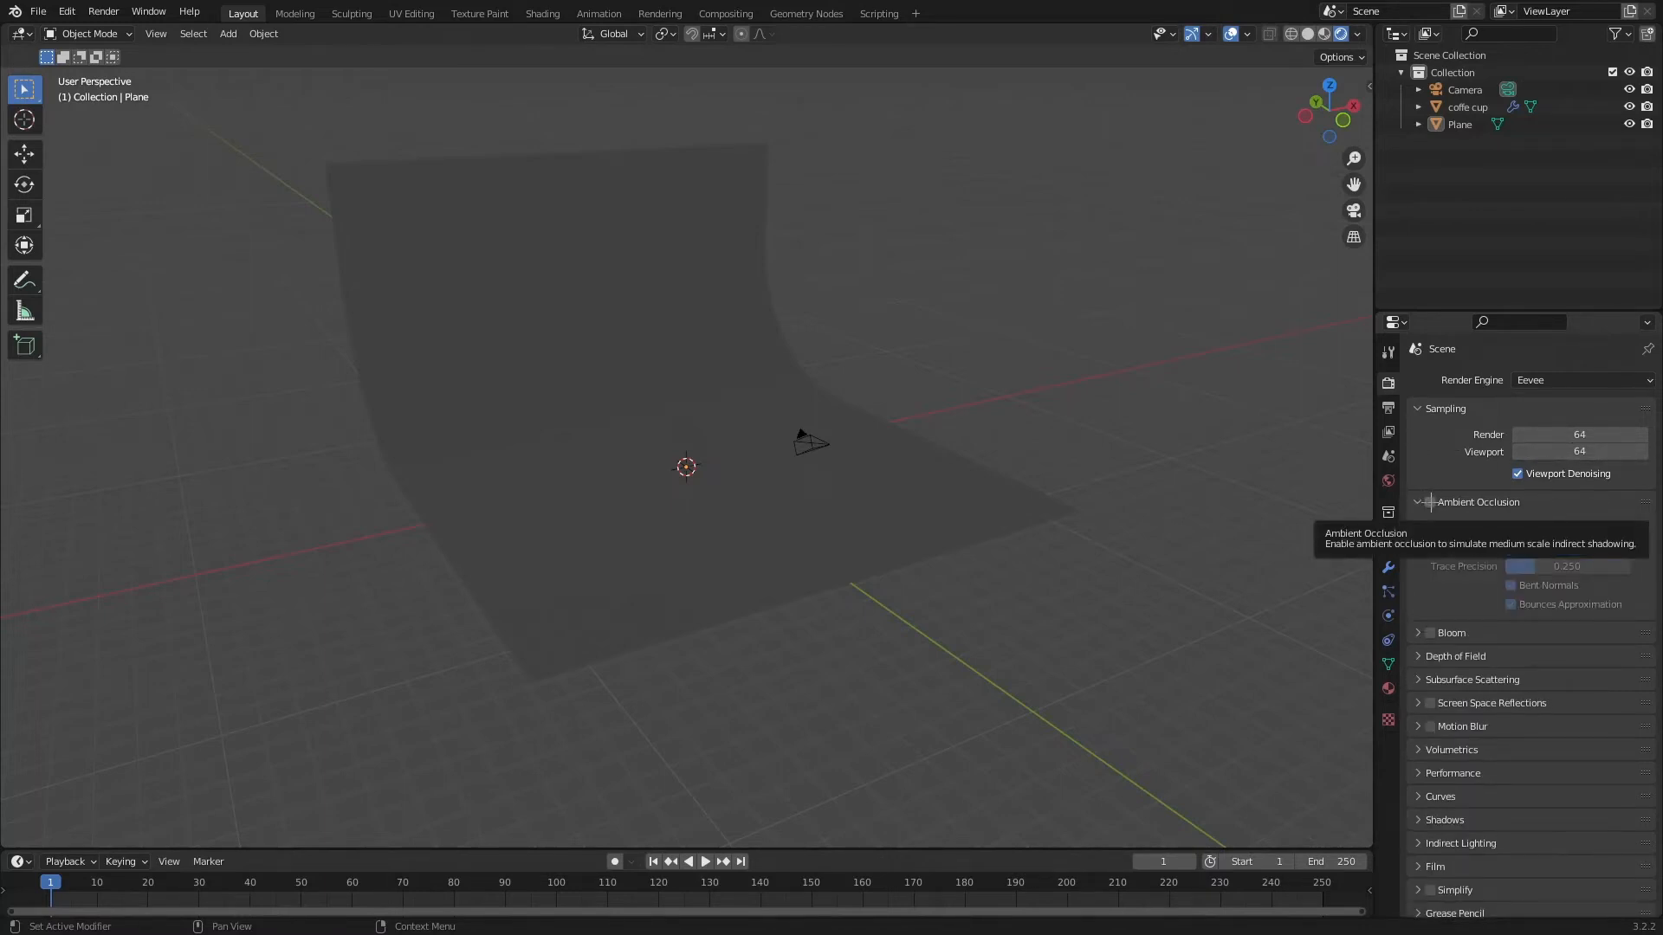
left_click(1425, 502)
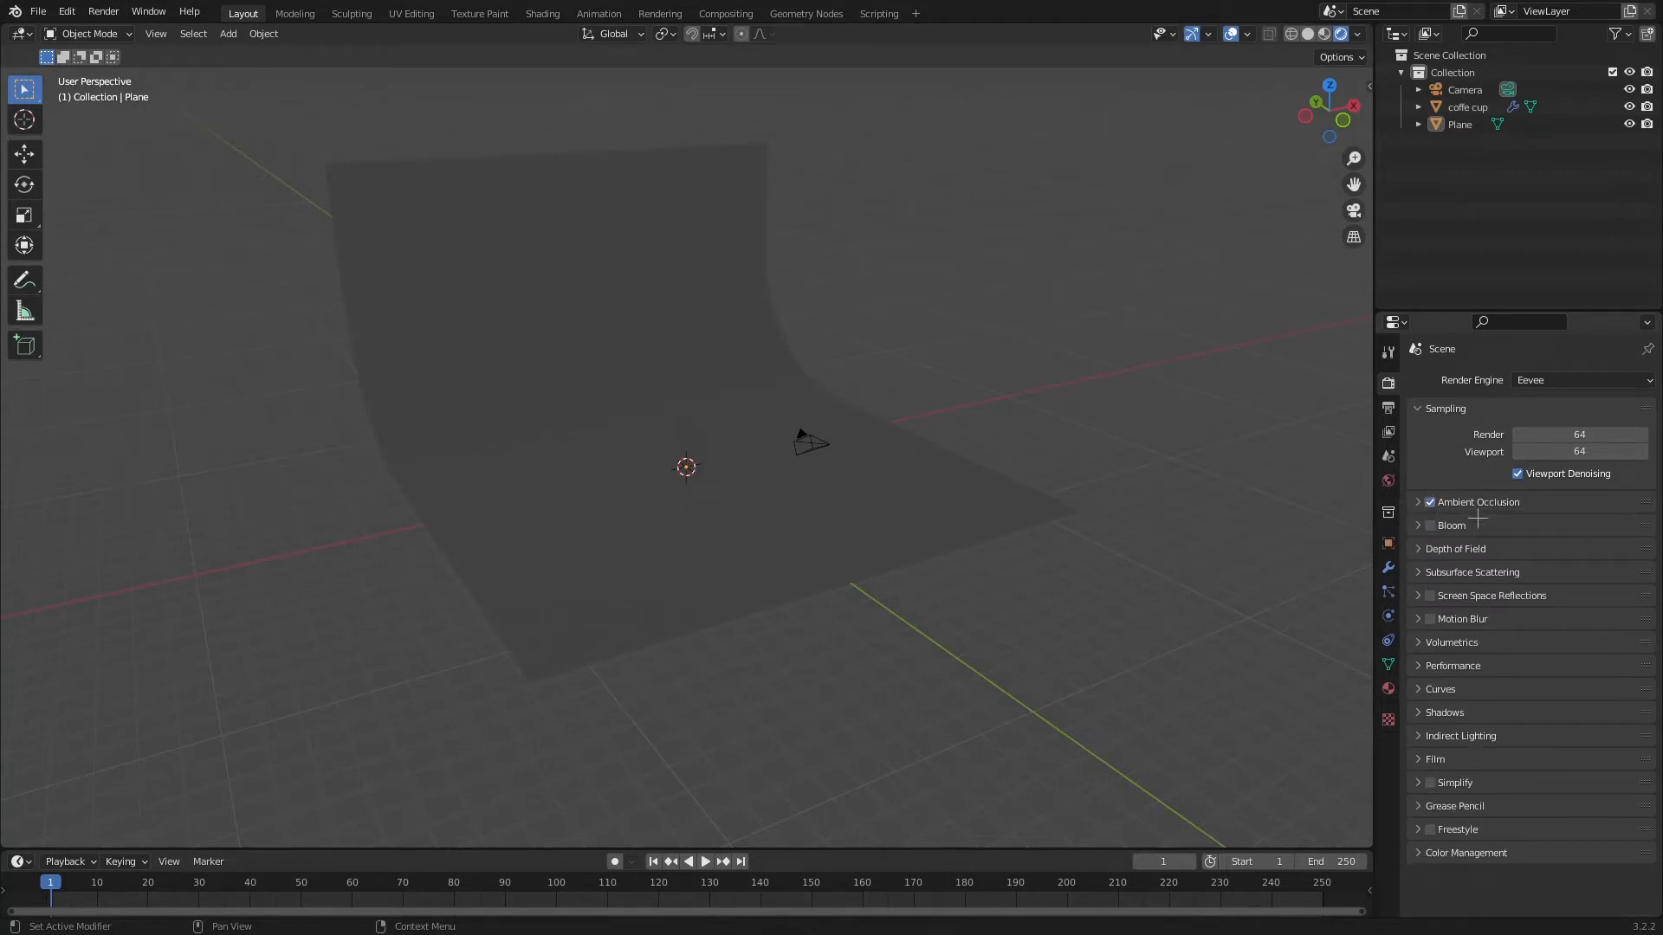
left_click(1430, 595)
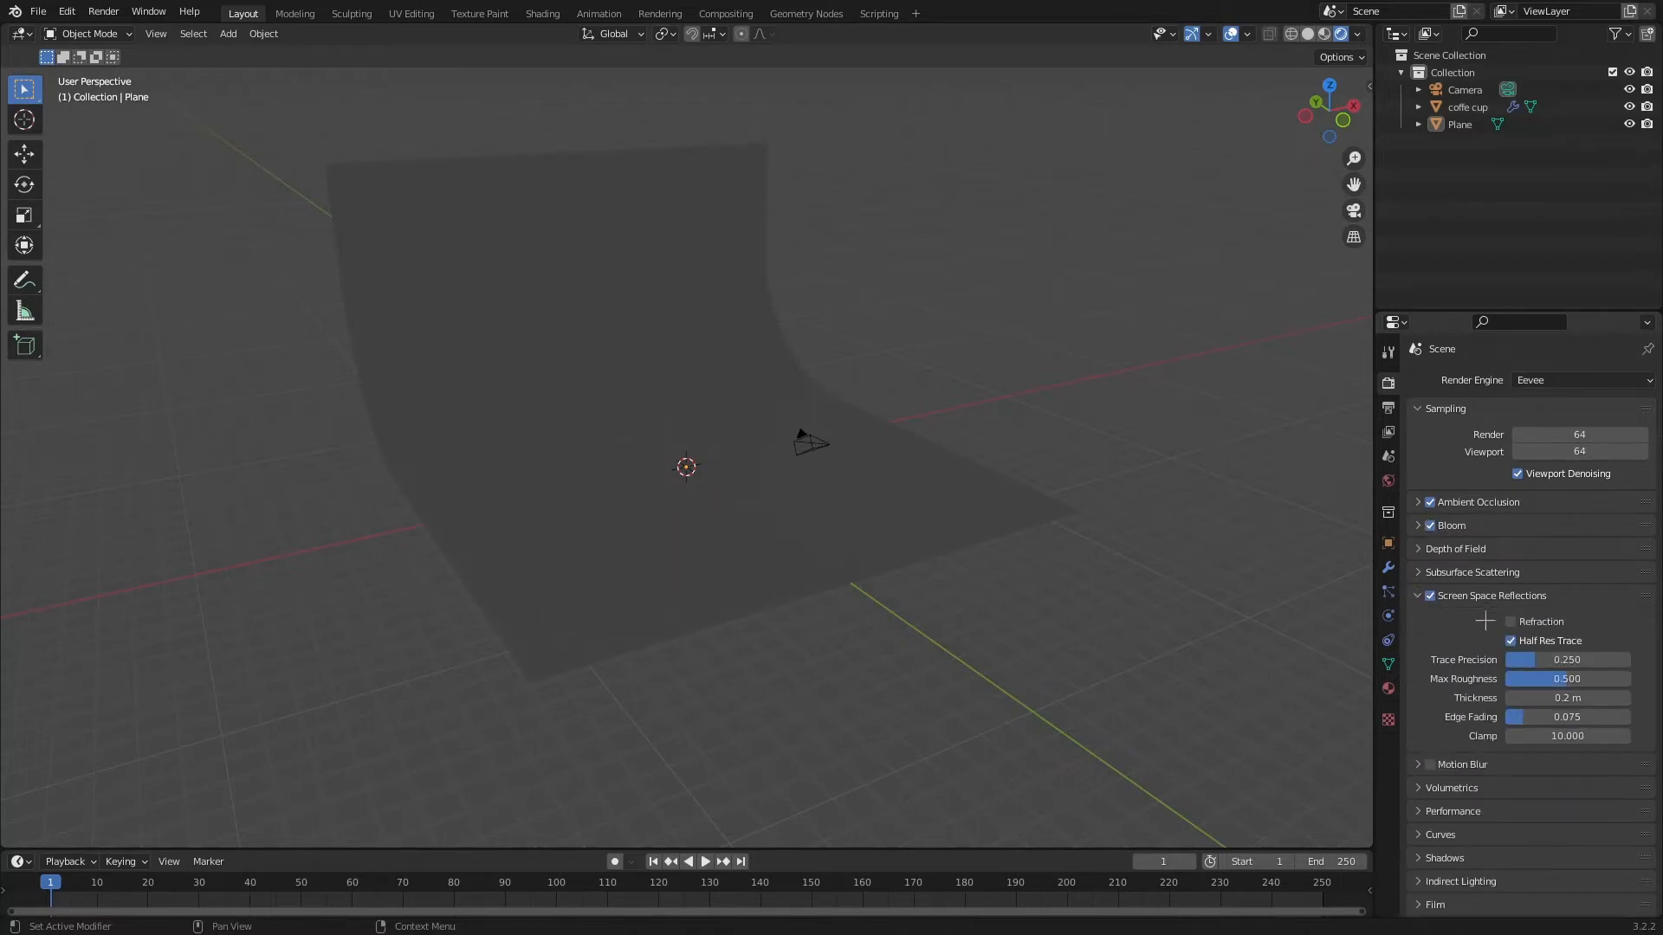
left_click(1416, 595)
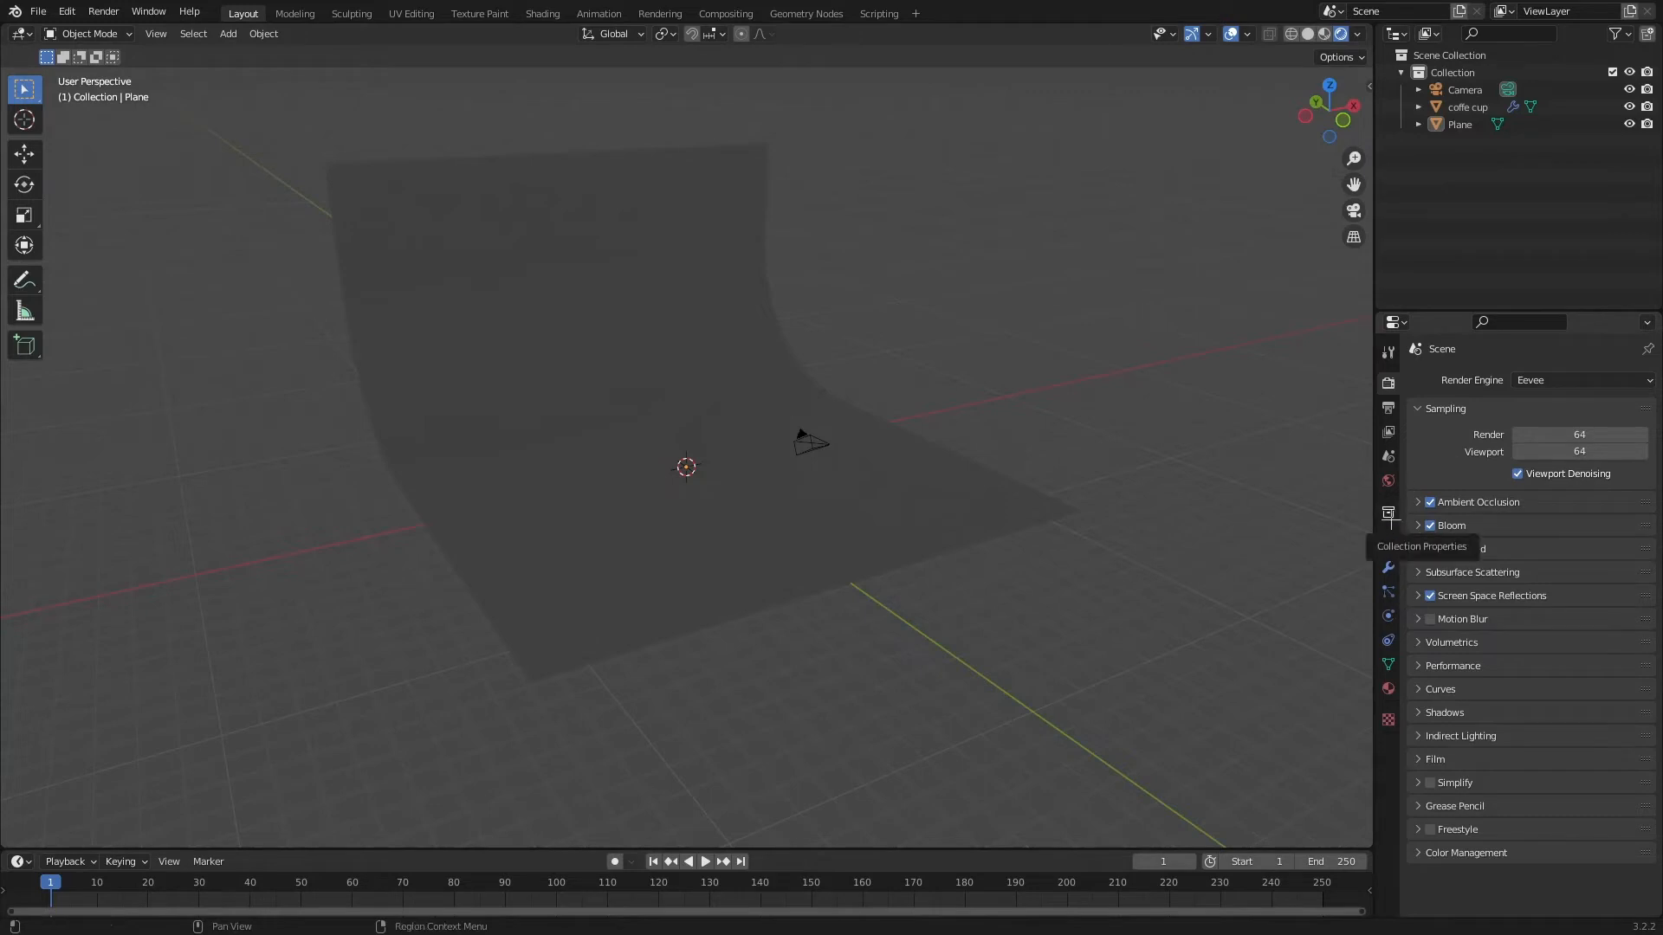
Add an area light at the 3D cursor beneath the mug and check its placement from the left side
left_click(1354, 210)
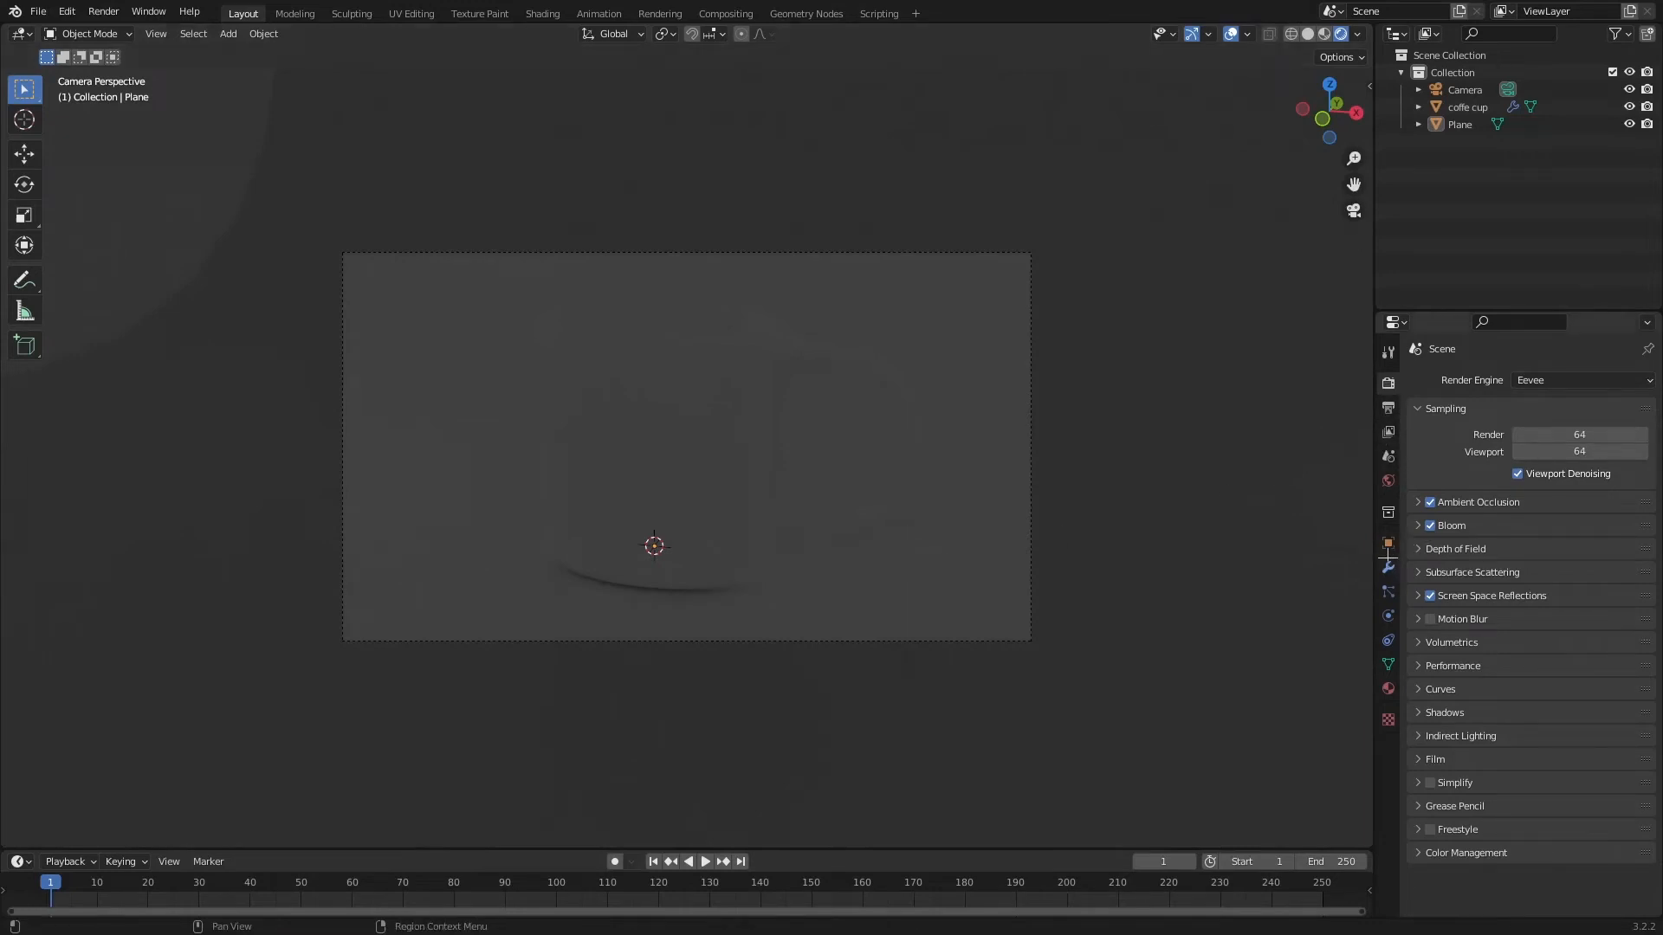
middle_click_drag(845, 414, 973, 405)
scroll(982, 354, "down", 7)
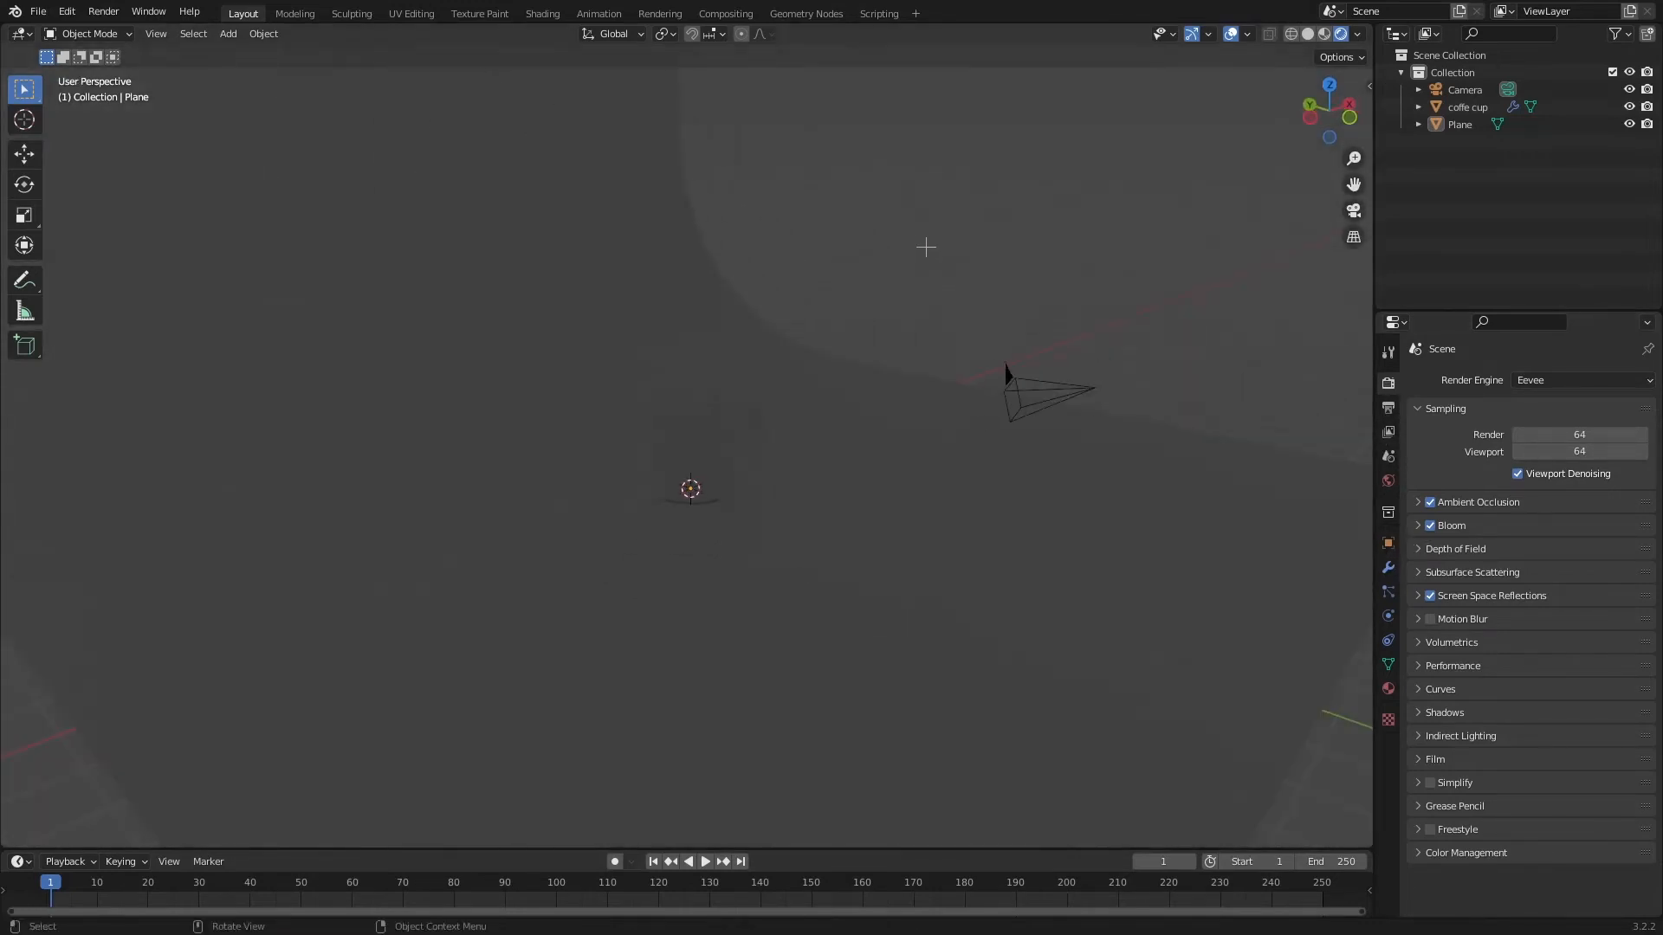
scroll(921, 263, "down", 5)
scroll(745, 392, "up", 8)
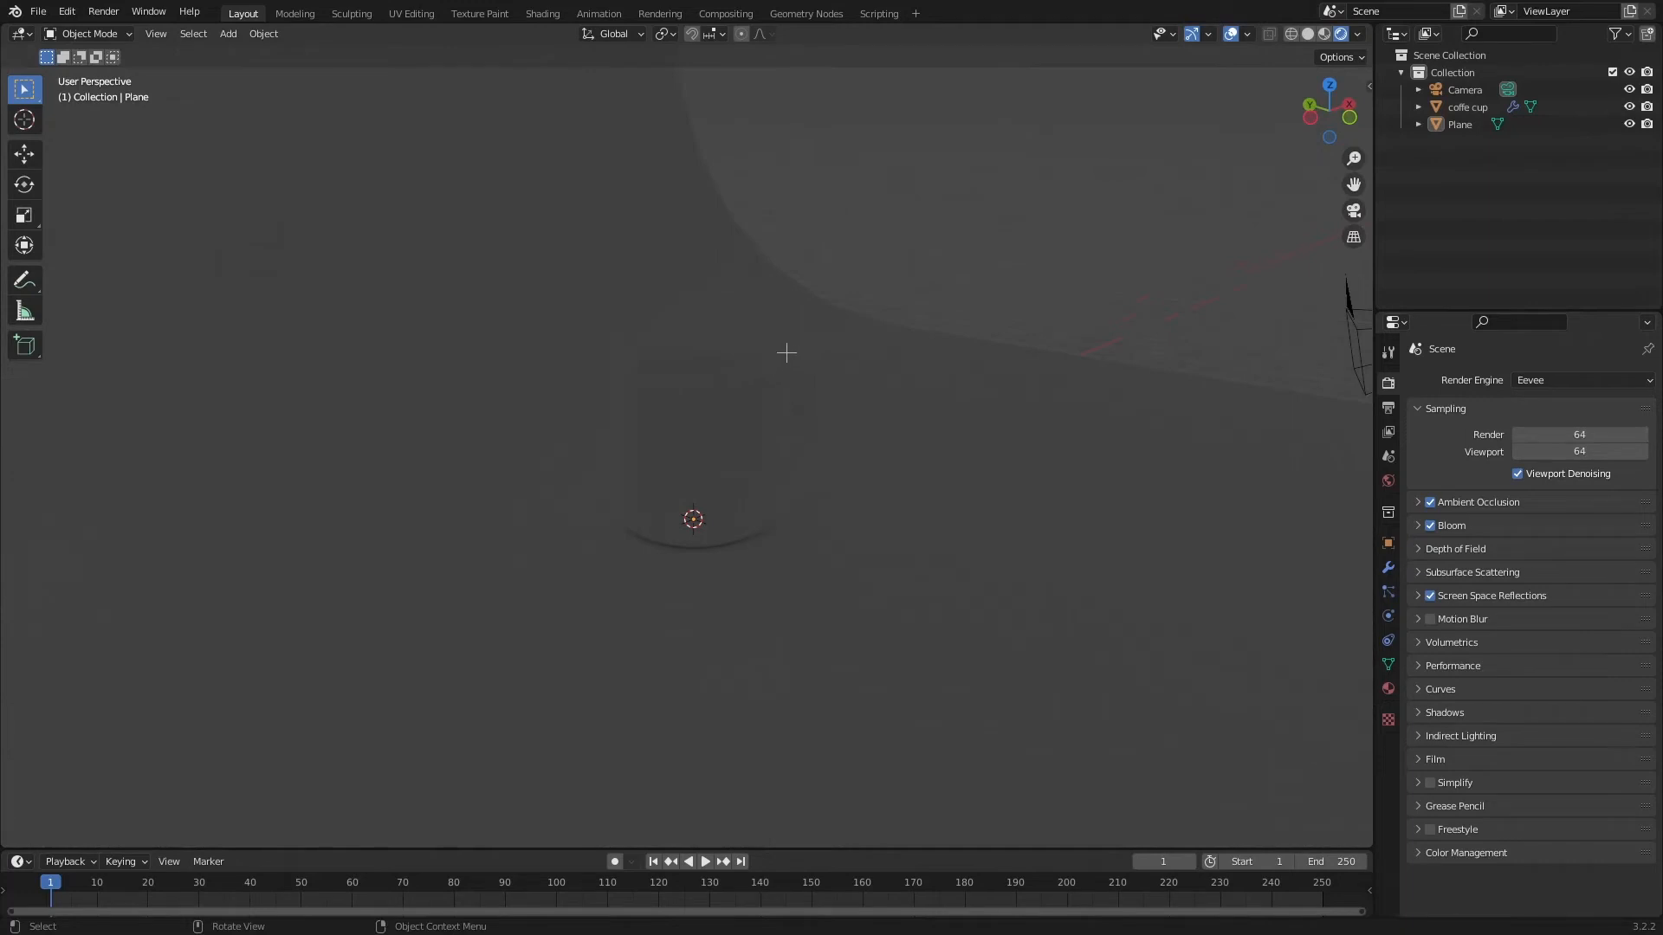
key("shift+a")
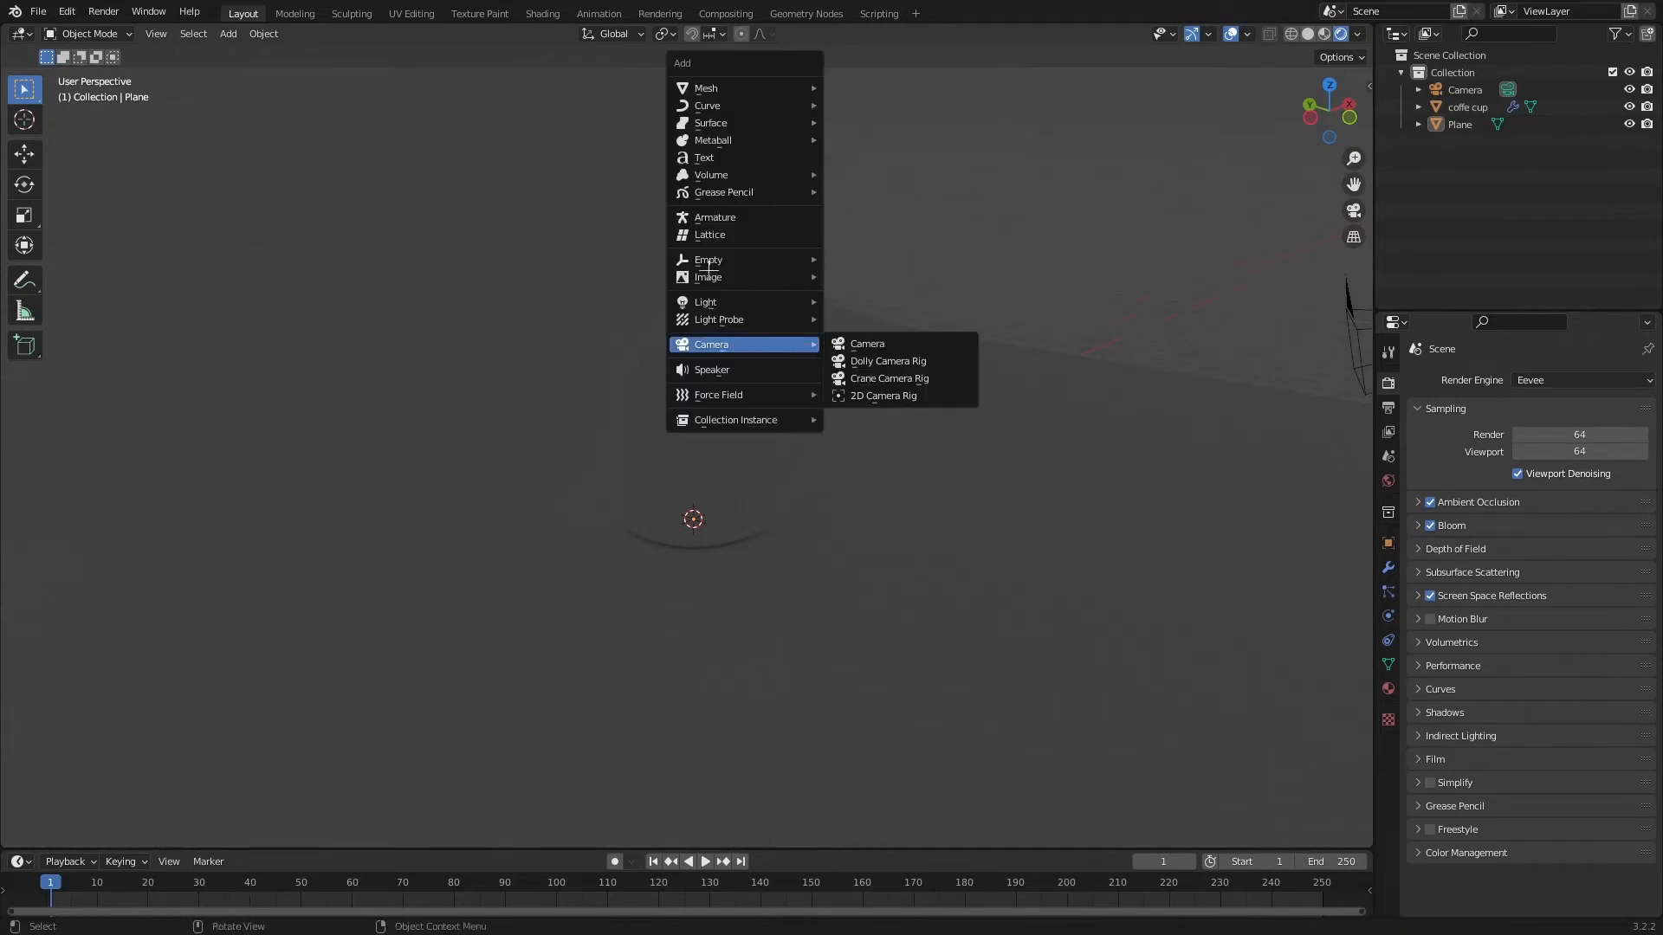
mouse_move(748, 301)
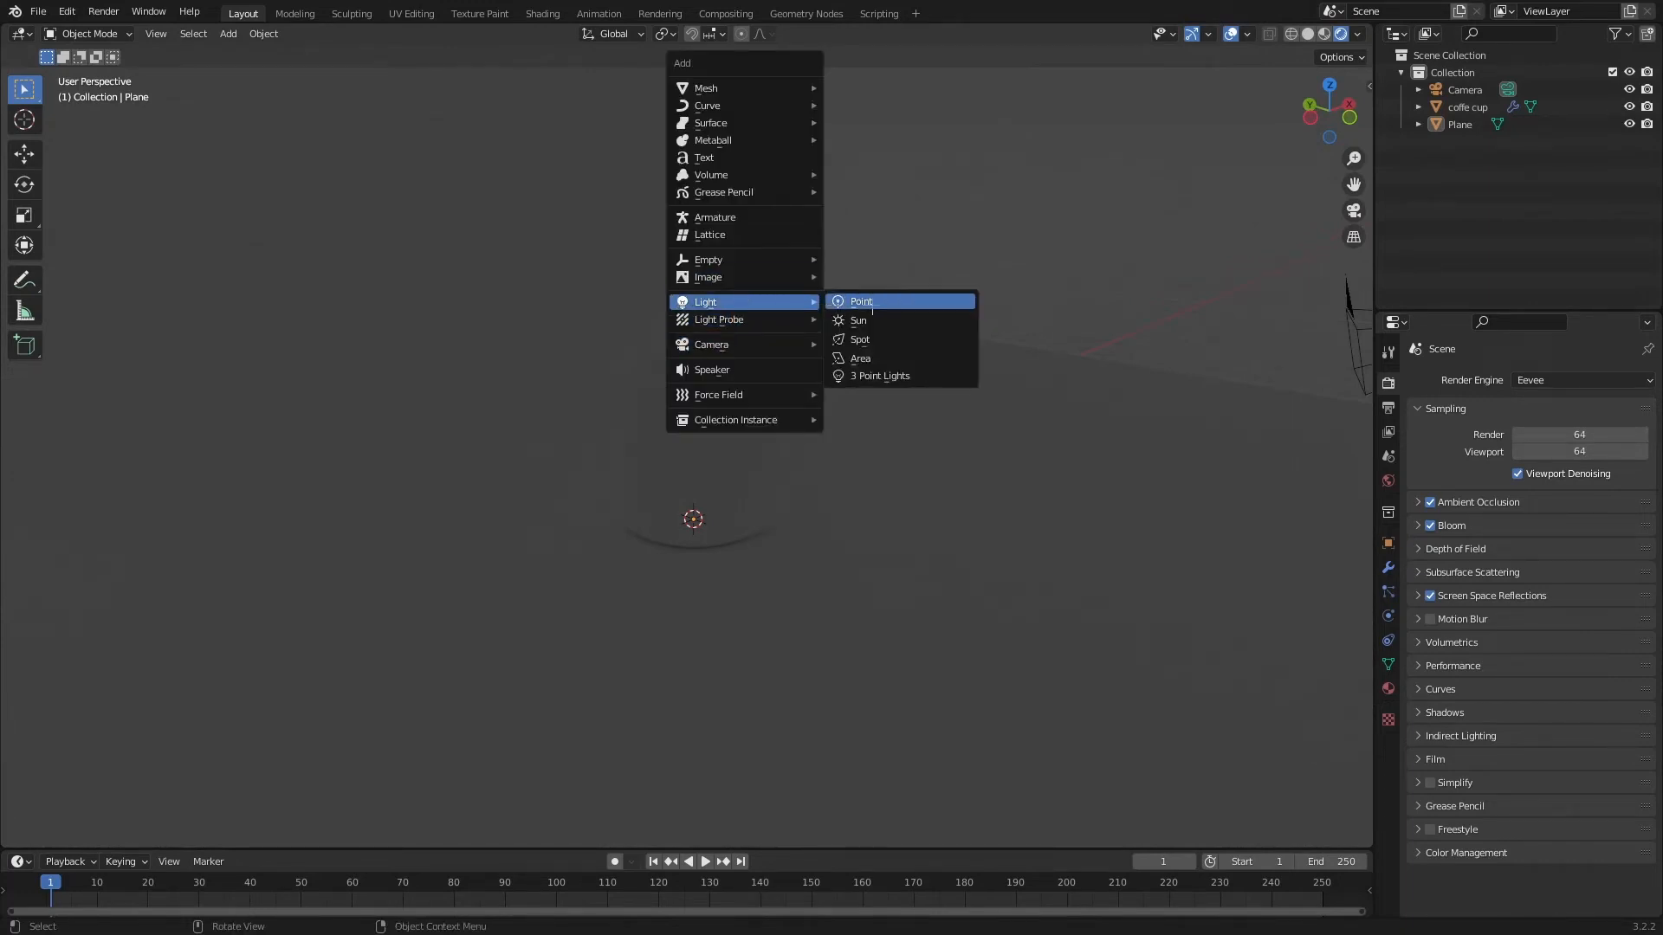
left_click(861, 357)
left_click(1307, 123)
scroll(746, 443, "up", 1)
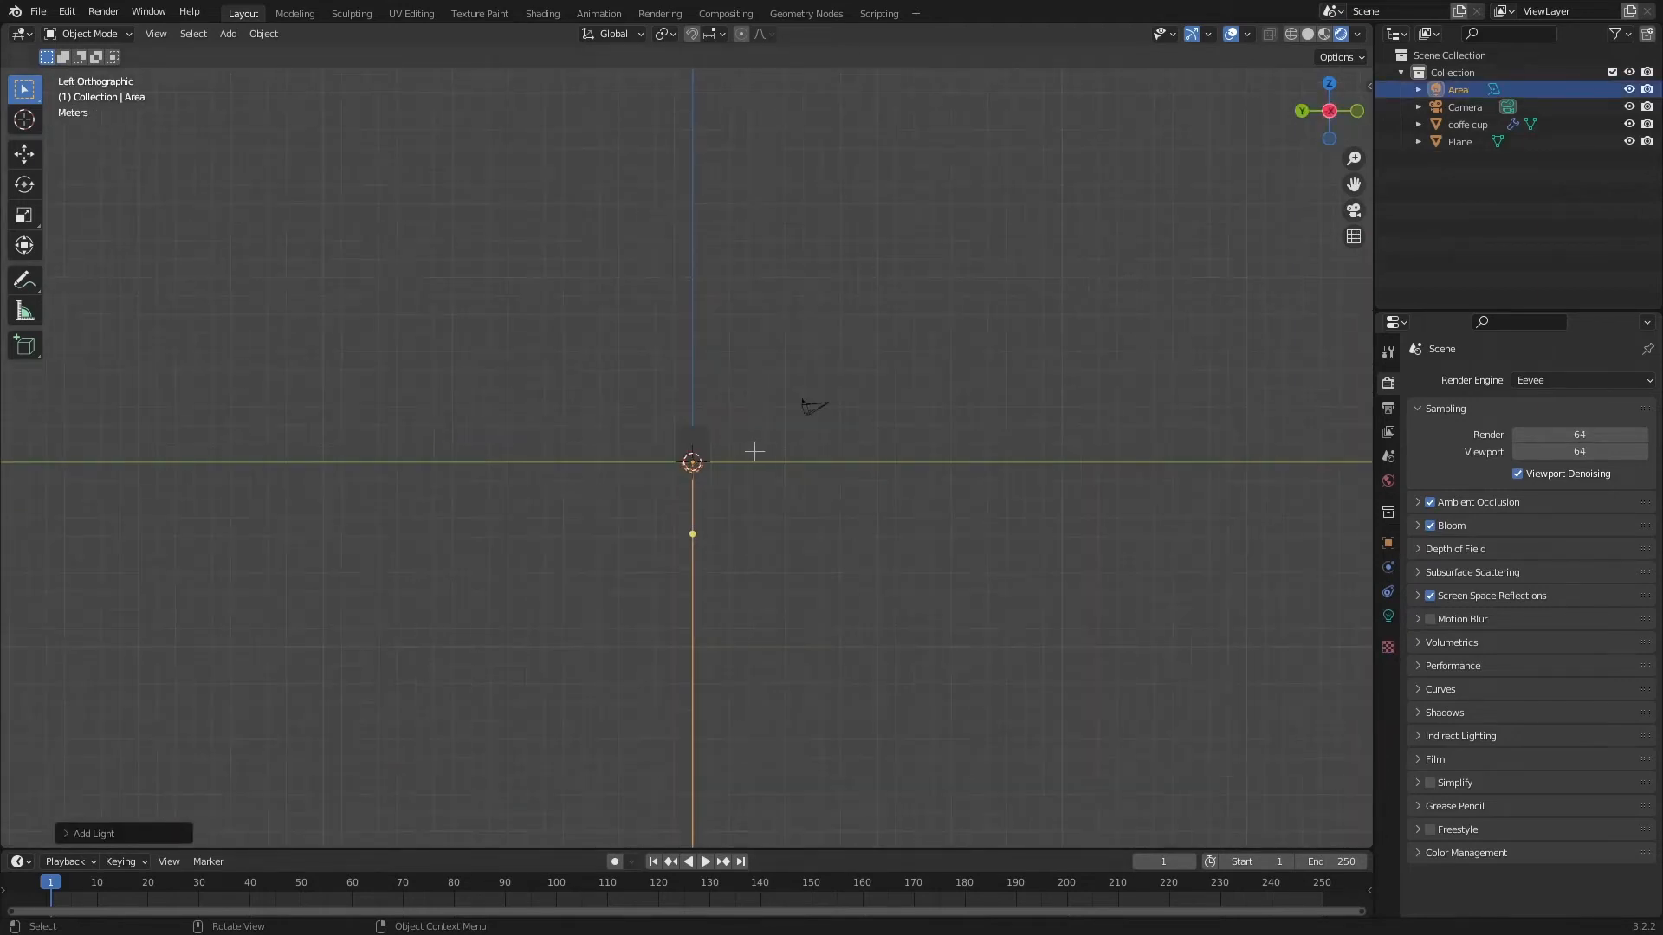
middle_click_drag(766, 449, 759, 451)
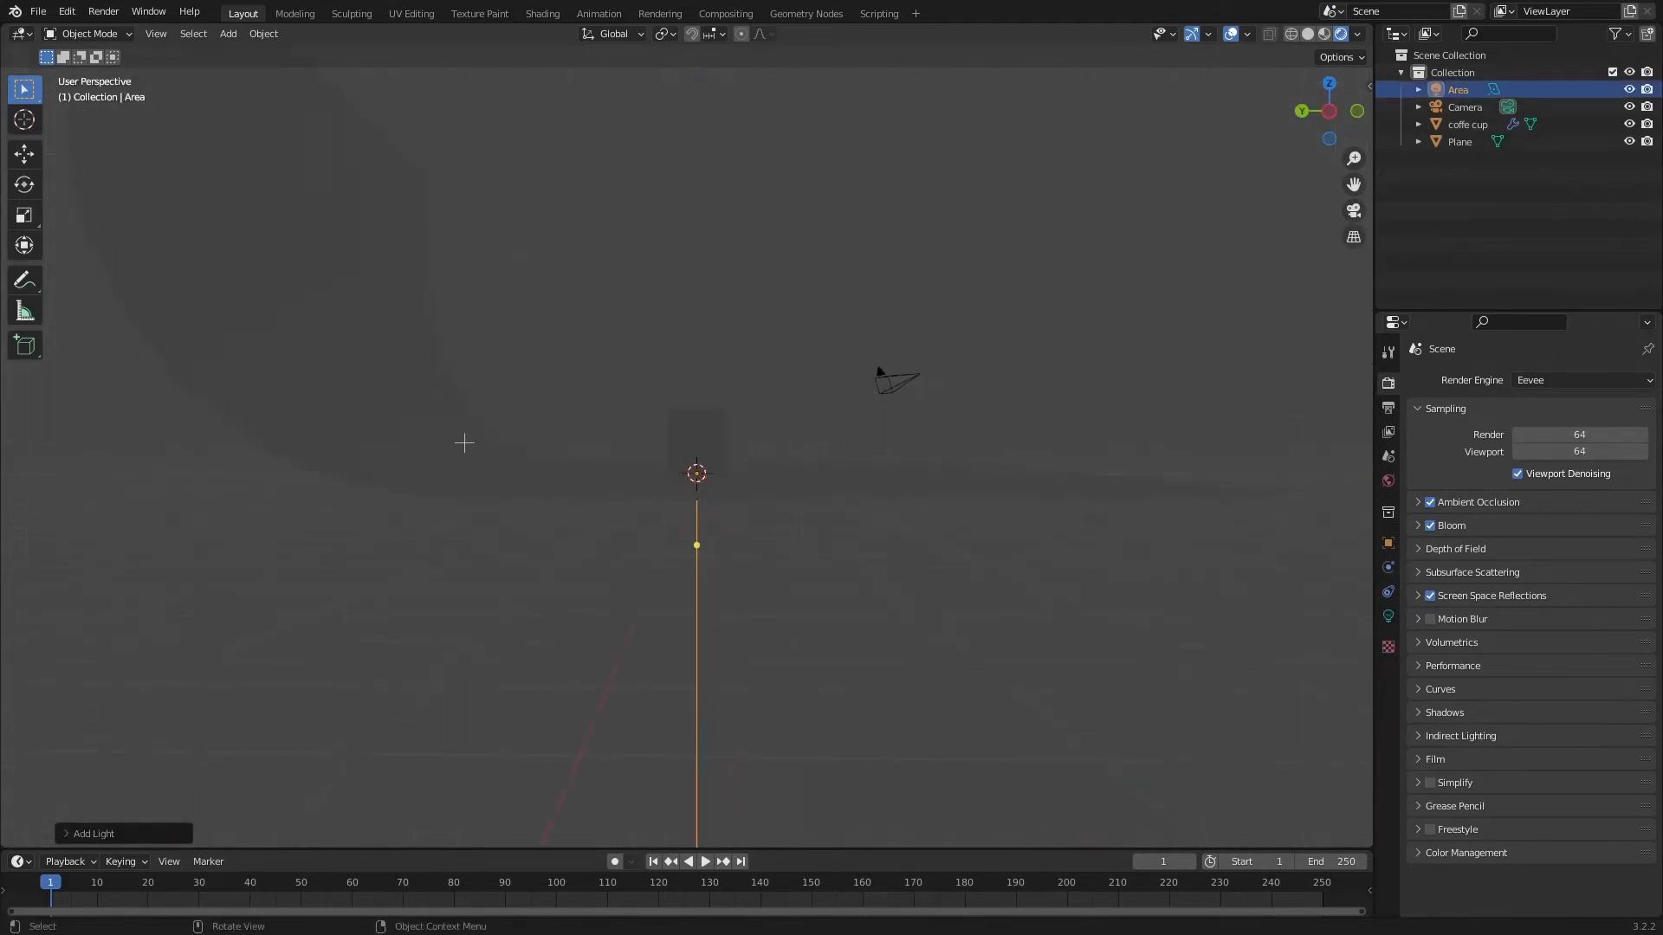
Thicken the backdrop by extruding all its faces about 0.14 m away from the mug side, and return to Object Mode
middle_click_drag(464, 443, 382, 467)
left_click(500, 377)
middle_click_drag(565, 407, 984, 356)
left_click(1336, 126)
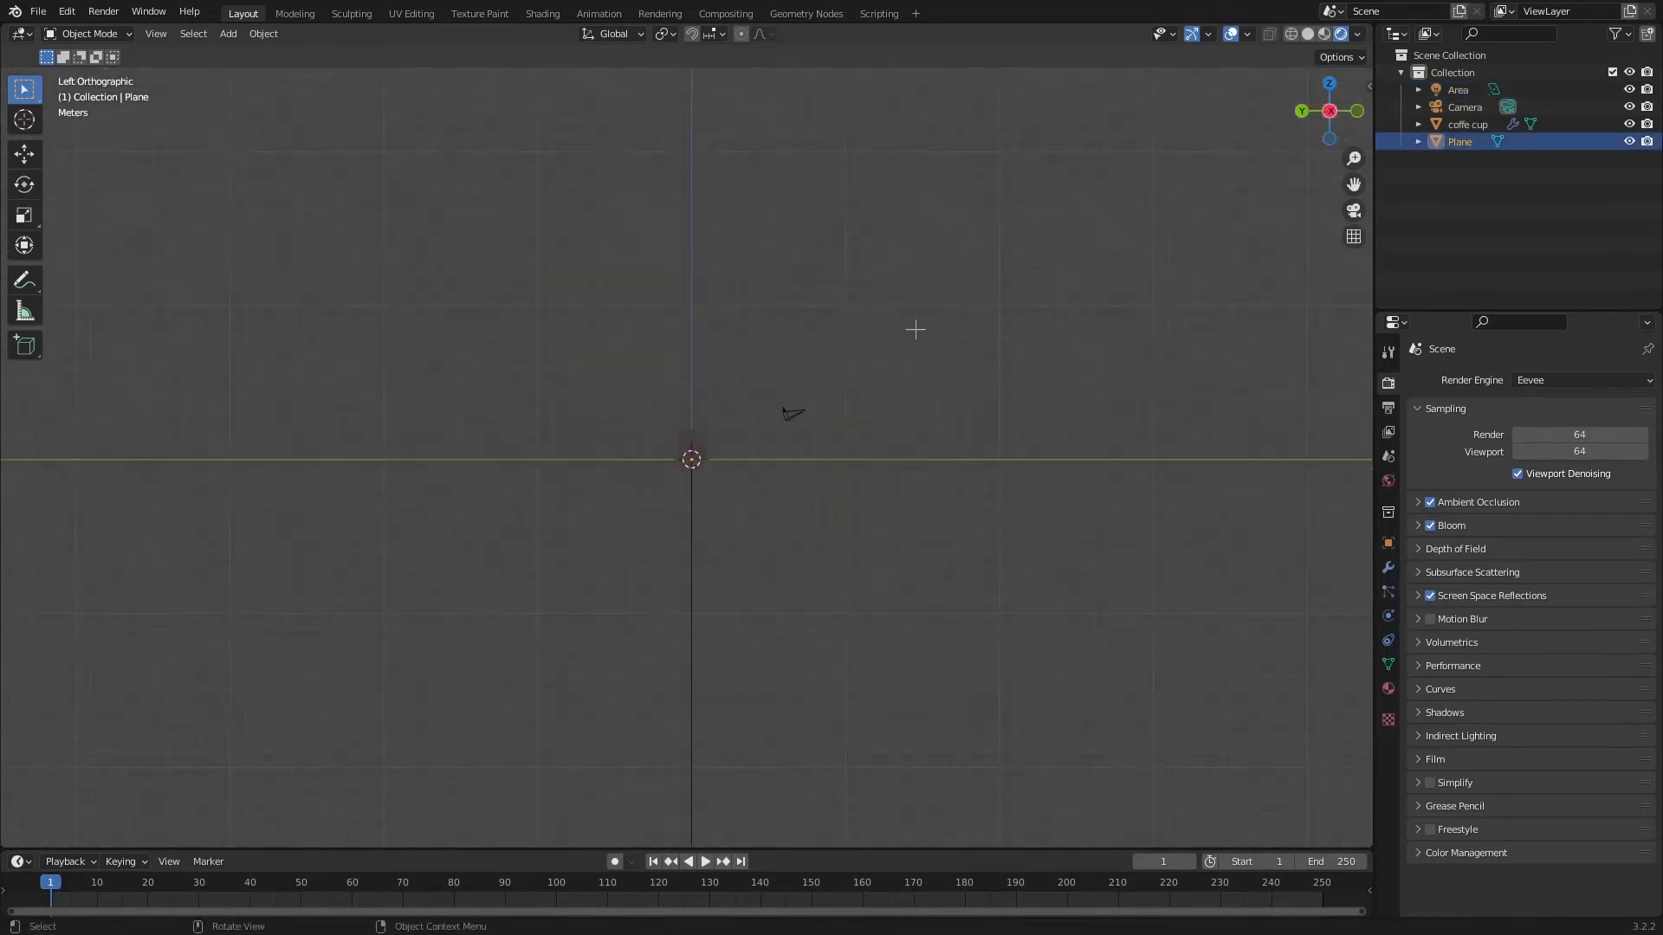
middle_click_drag(827, 412, 806, 456)
scroll(668, 393, "up", 3)
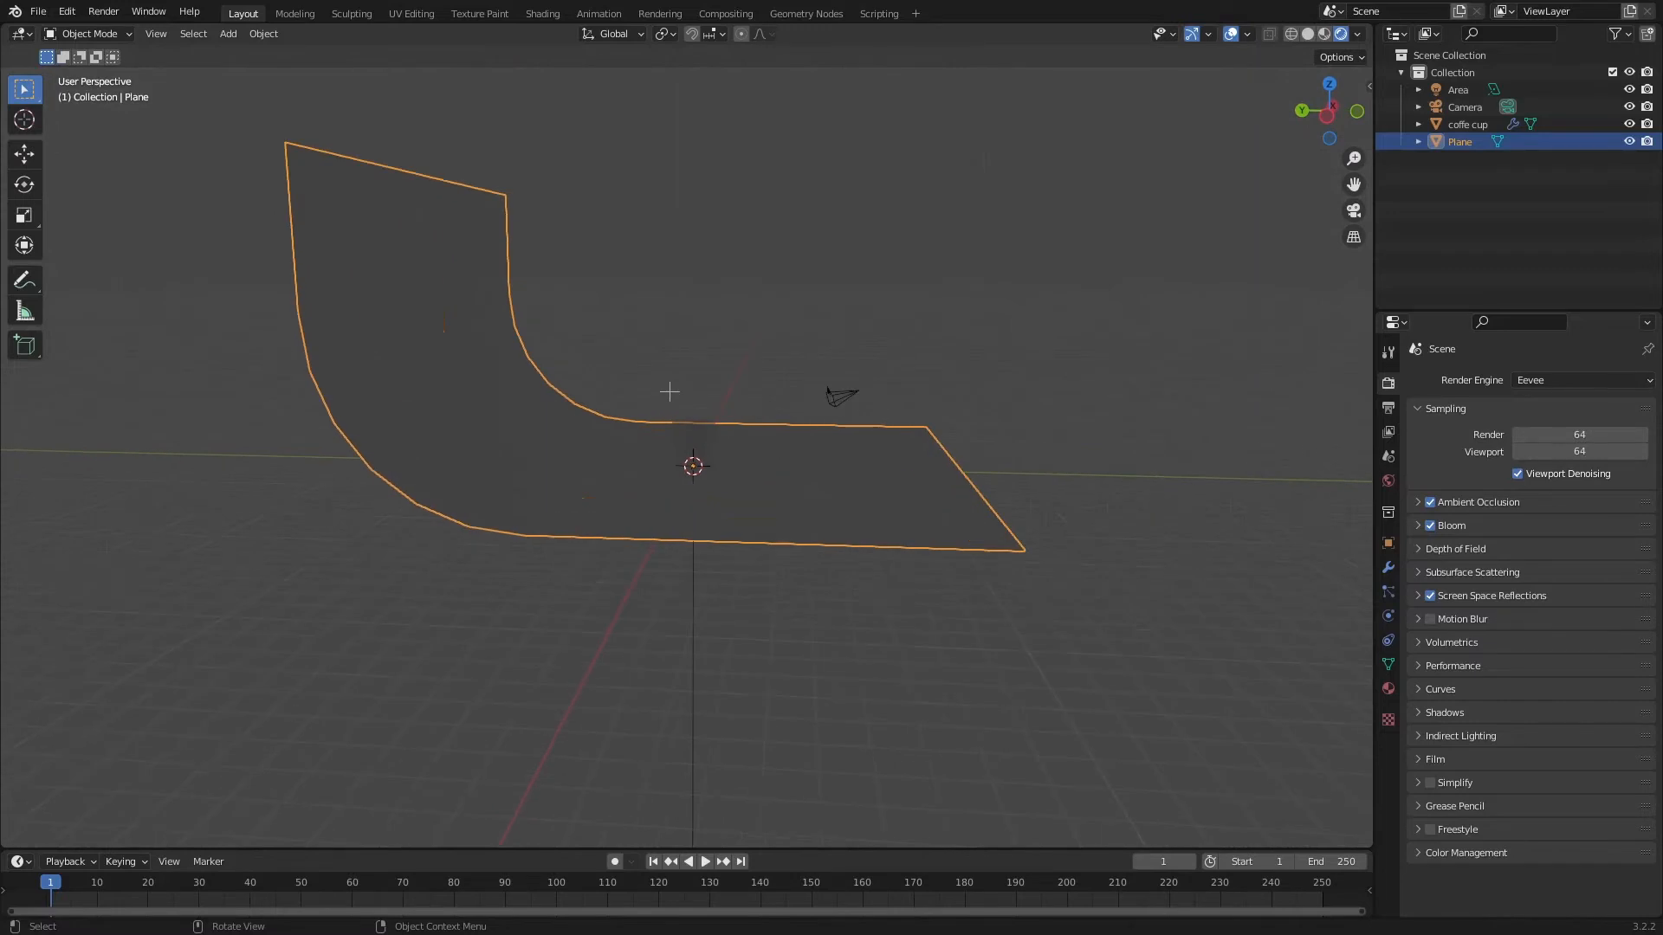
key("ctrl+Tab")
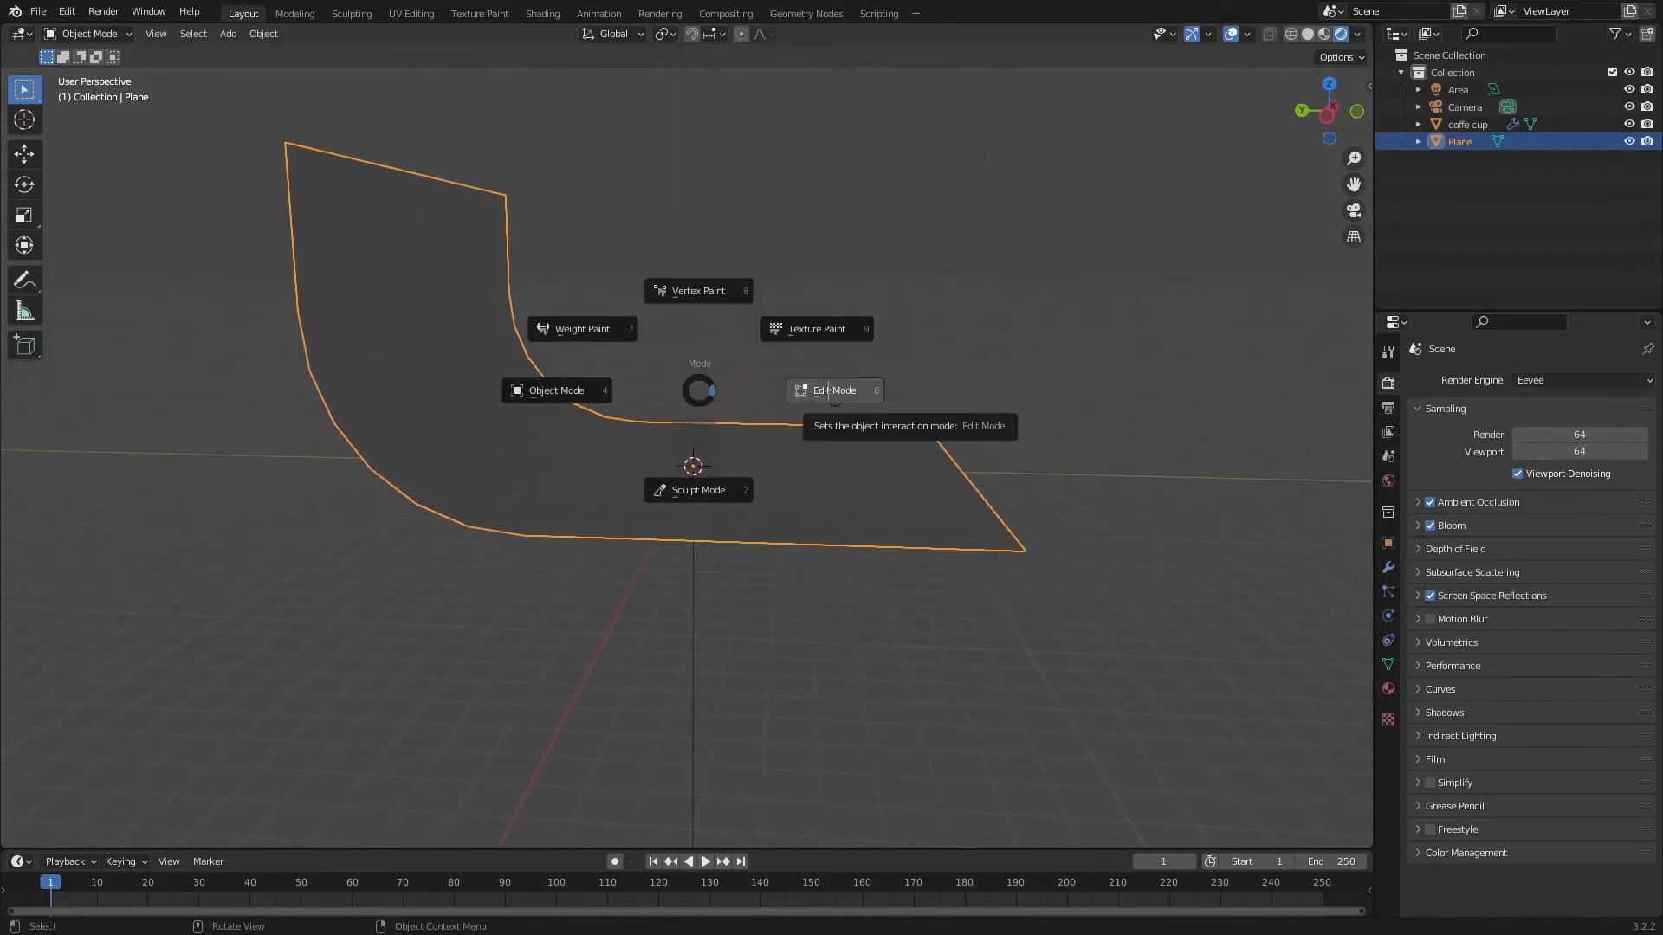
left_click(829, 390)
key("a")
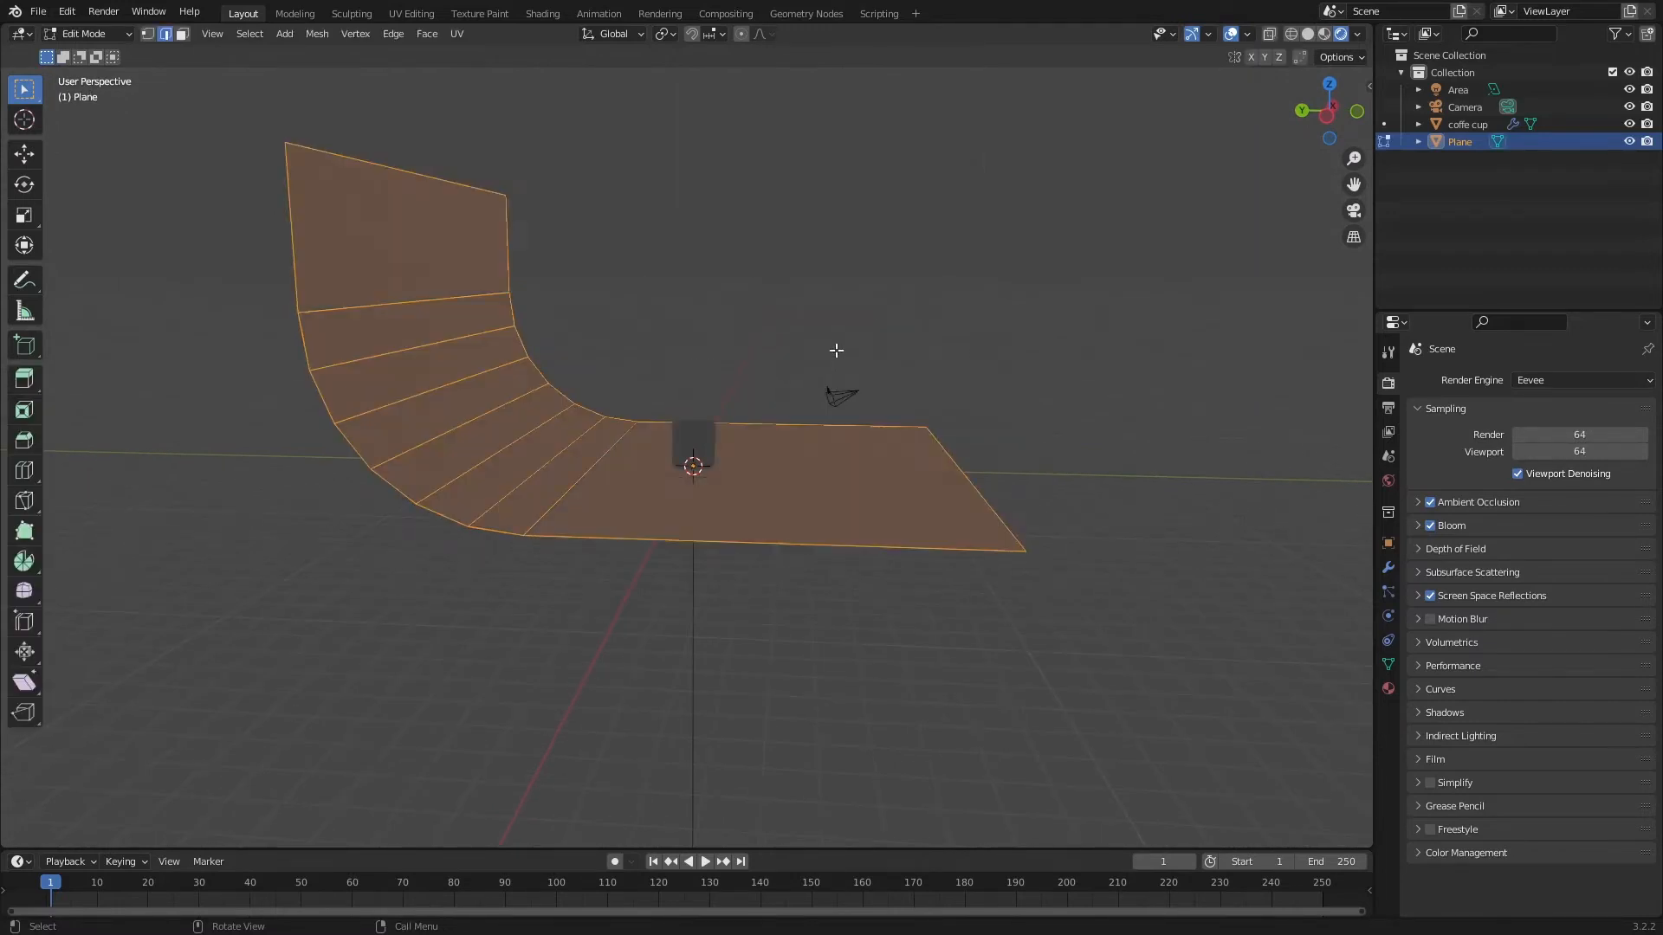
middle_click_drag(838, 350, 909, 341)
key("e")
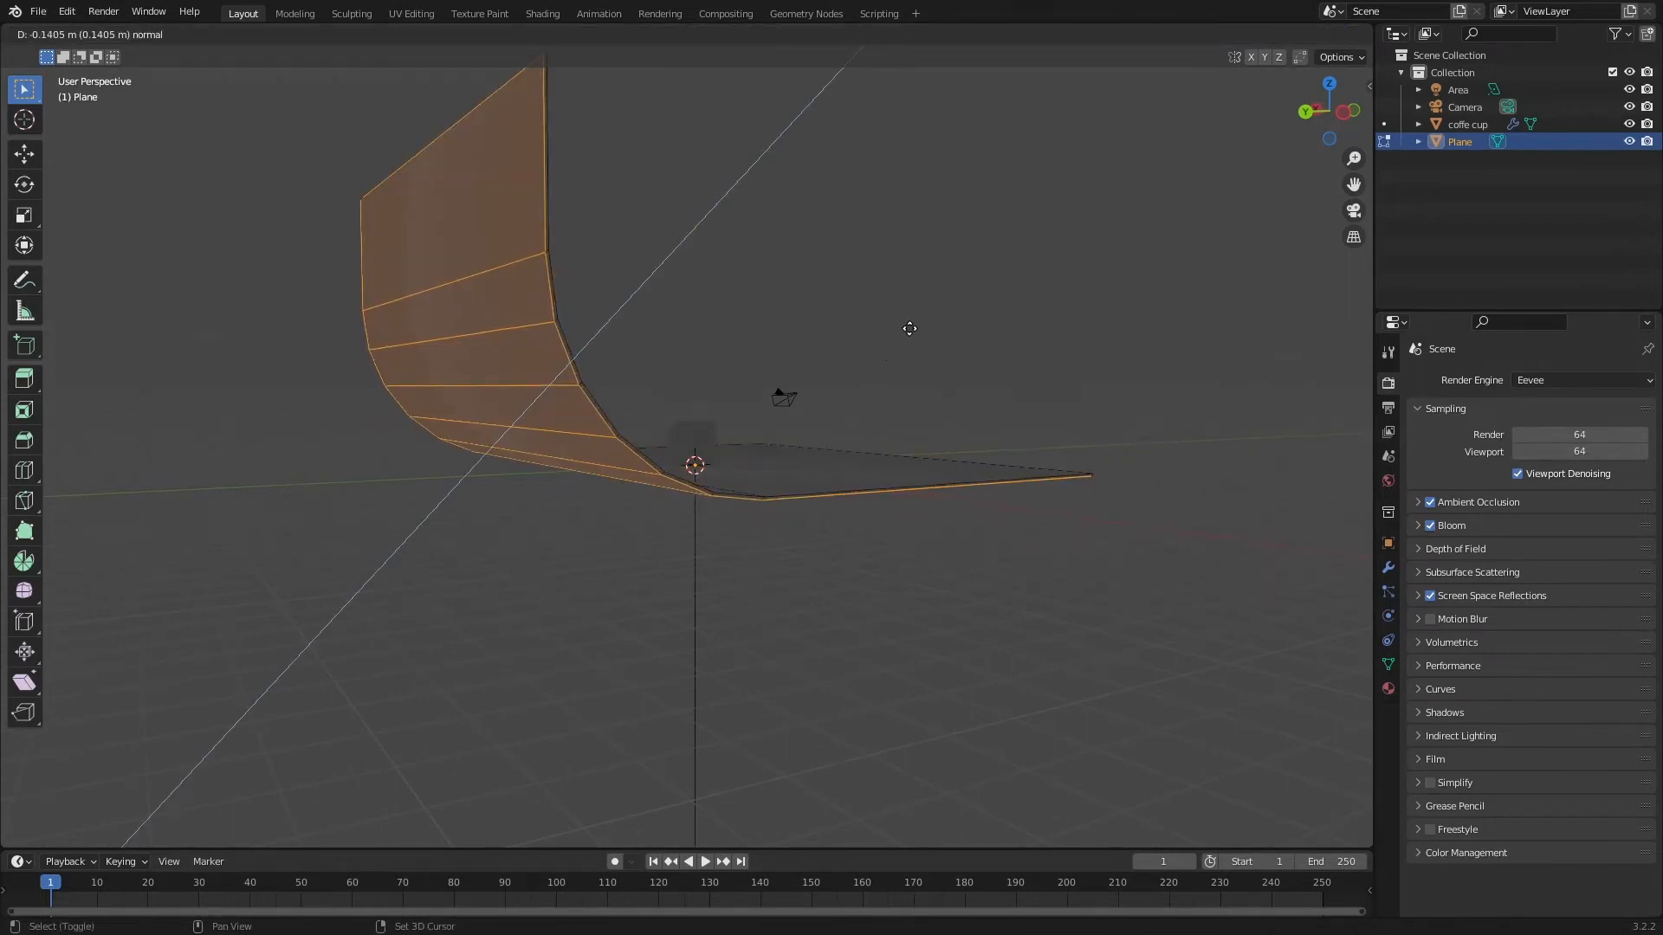
left_click(909, 328)
middle_click_drag(910, 328, 865, 364)
key("ctrl+Tab")
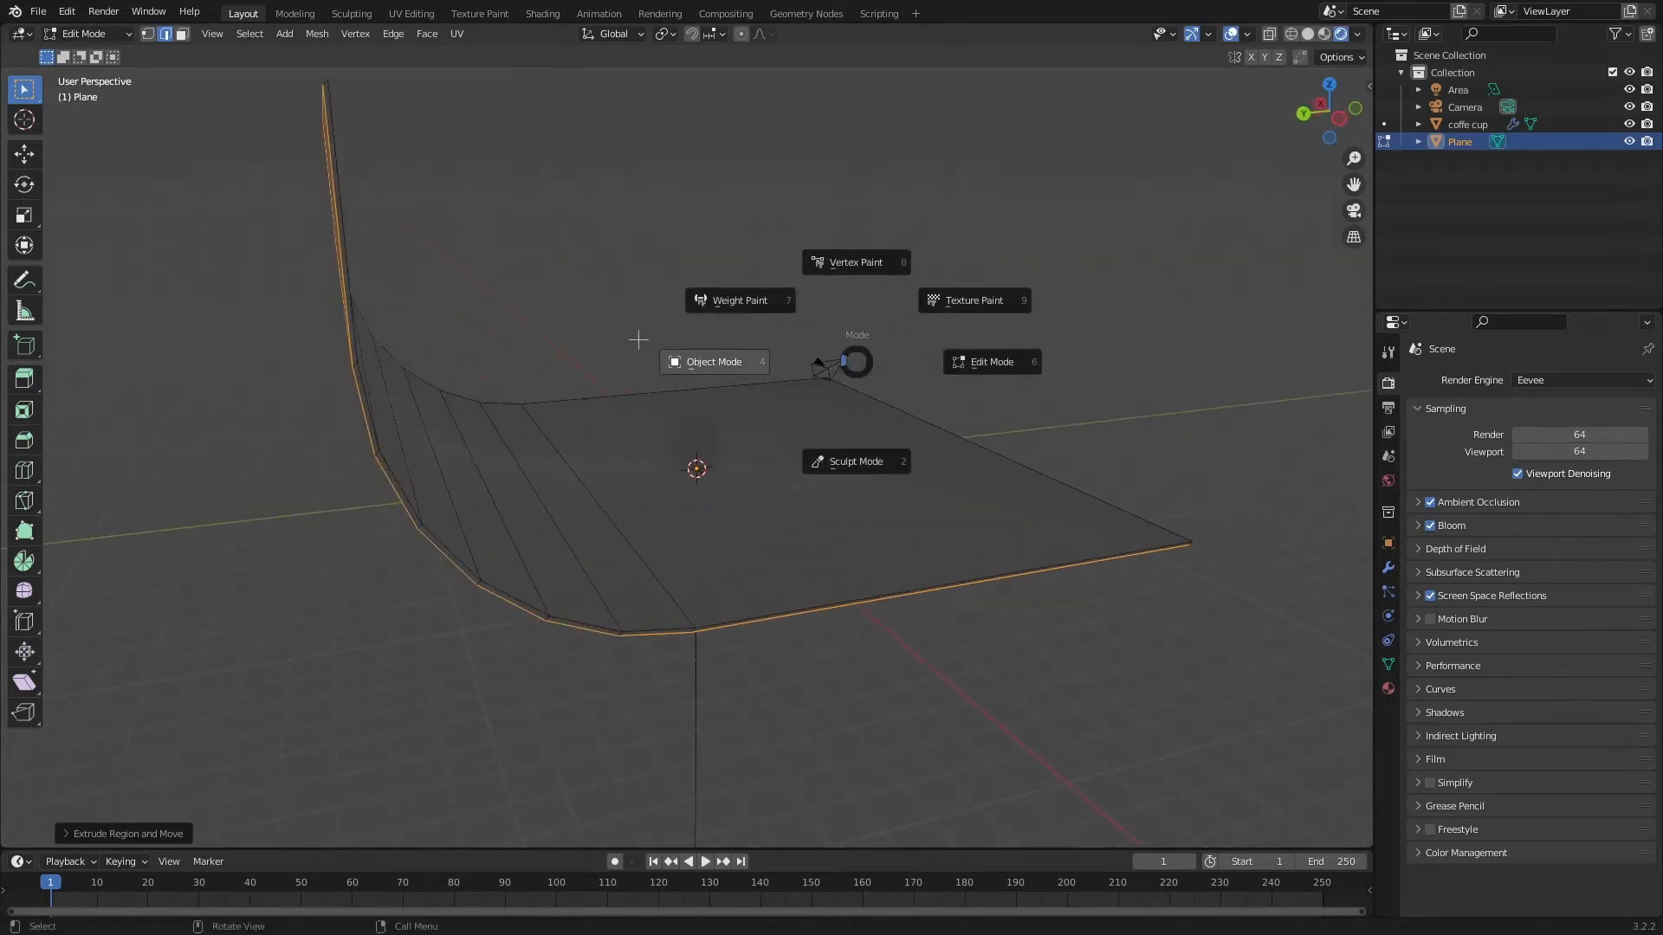
left_click(638, 340)
left_click(1206, 259)
Check the camera framing, and in the left side view move the area light up and forward, high above the camera
mouse_move(1206, 260)
middle_mouse_down()
mouse_move(1106, 326)
mouse_move(953, 282)
mouse_move(1226, 247)
middle_mouse_up()
left_click(1351, 210)
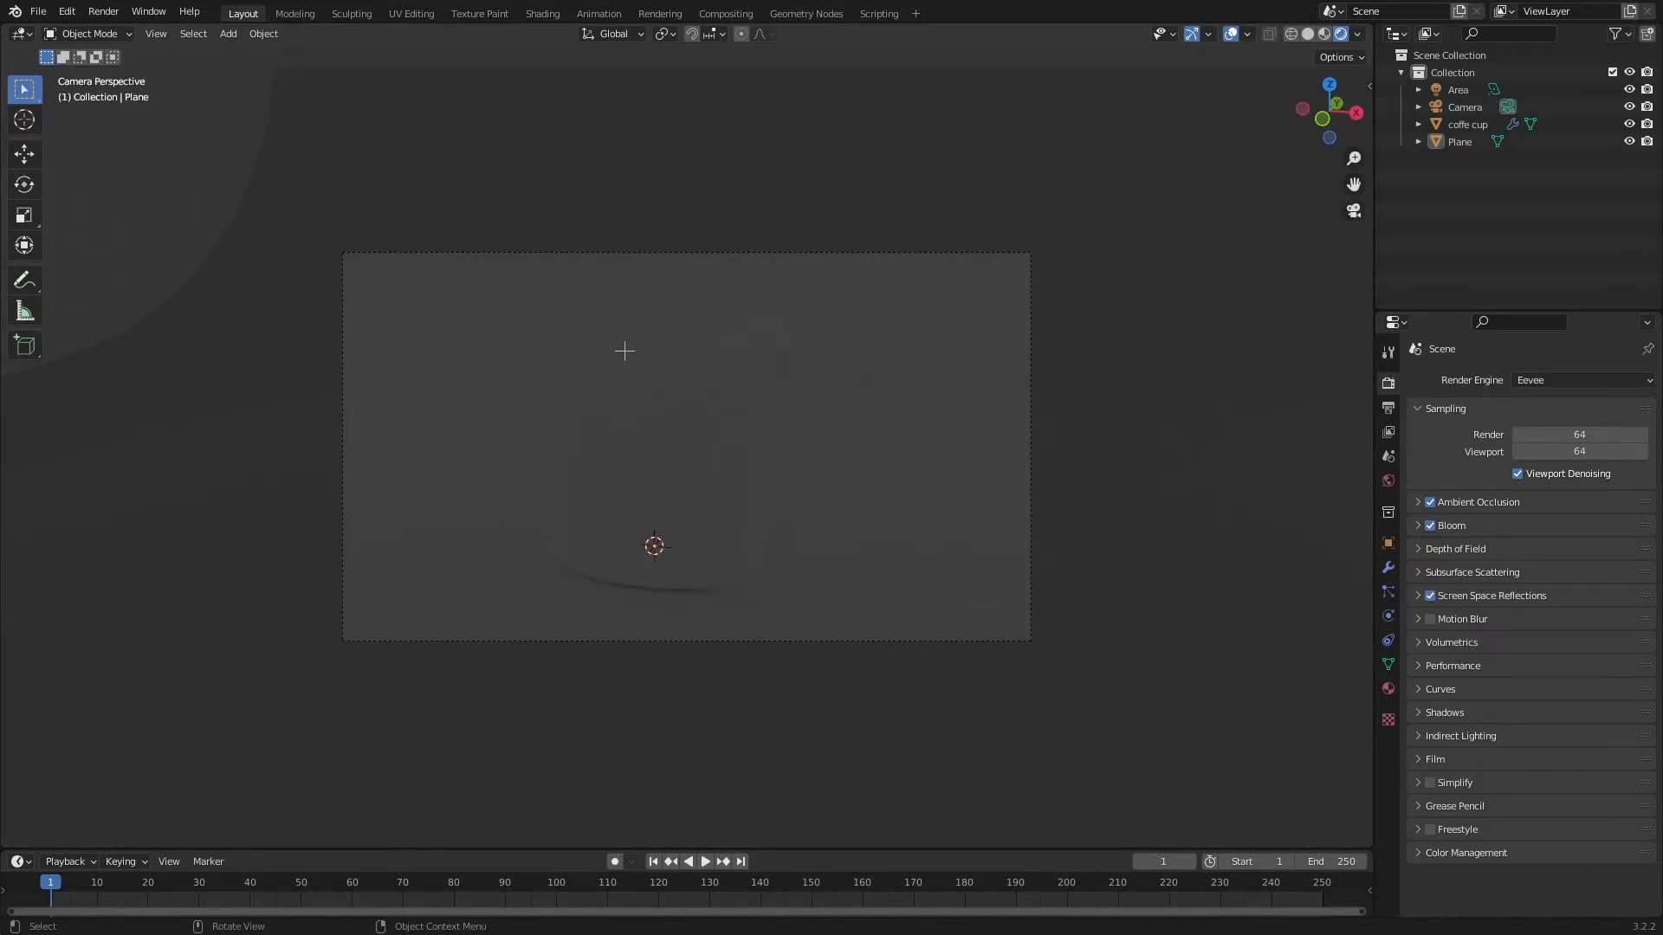
middle_click_drag(625, 351, 1187, 353)
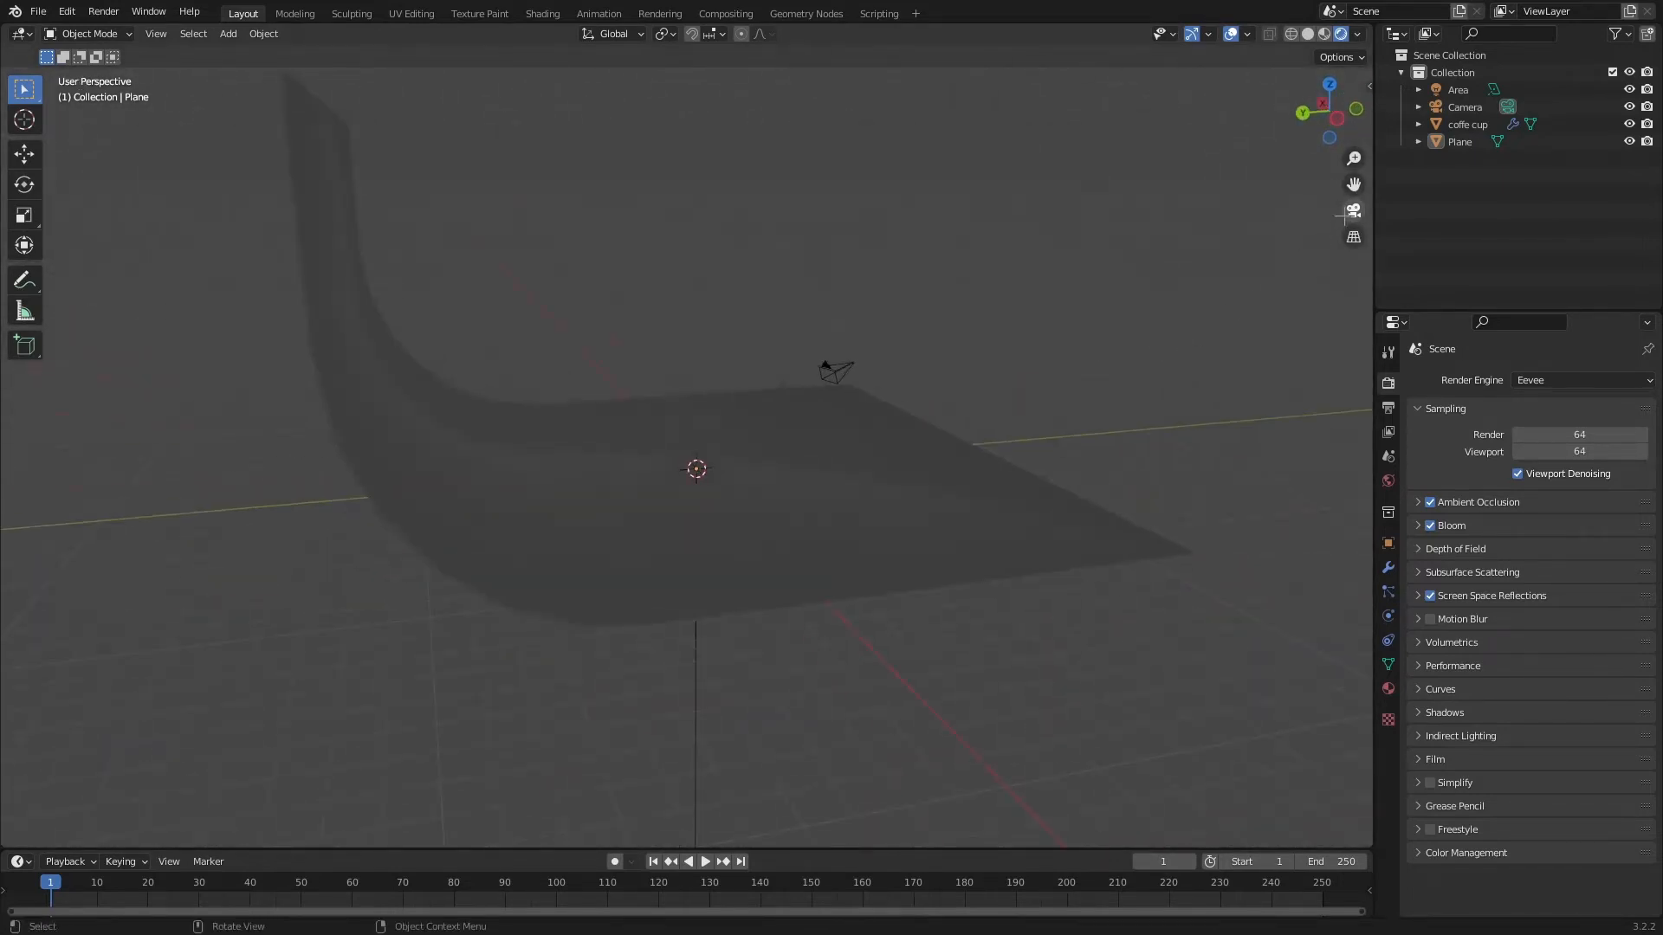
left_click(1348, 212)
left_click(1310, 107)
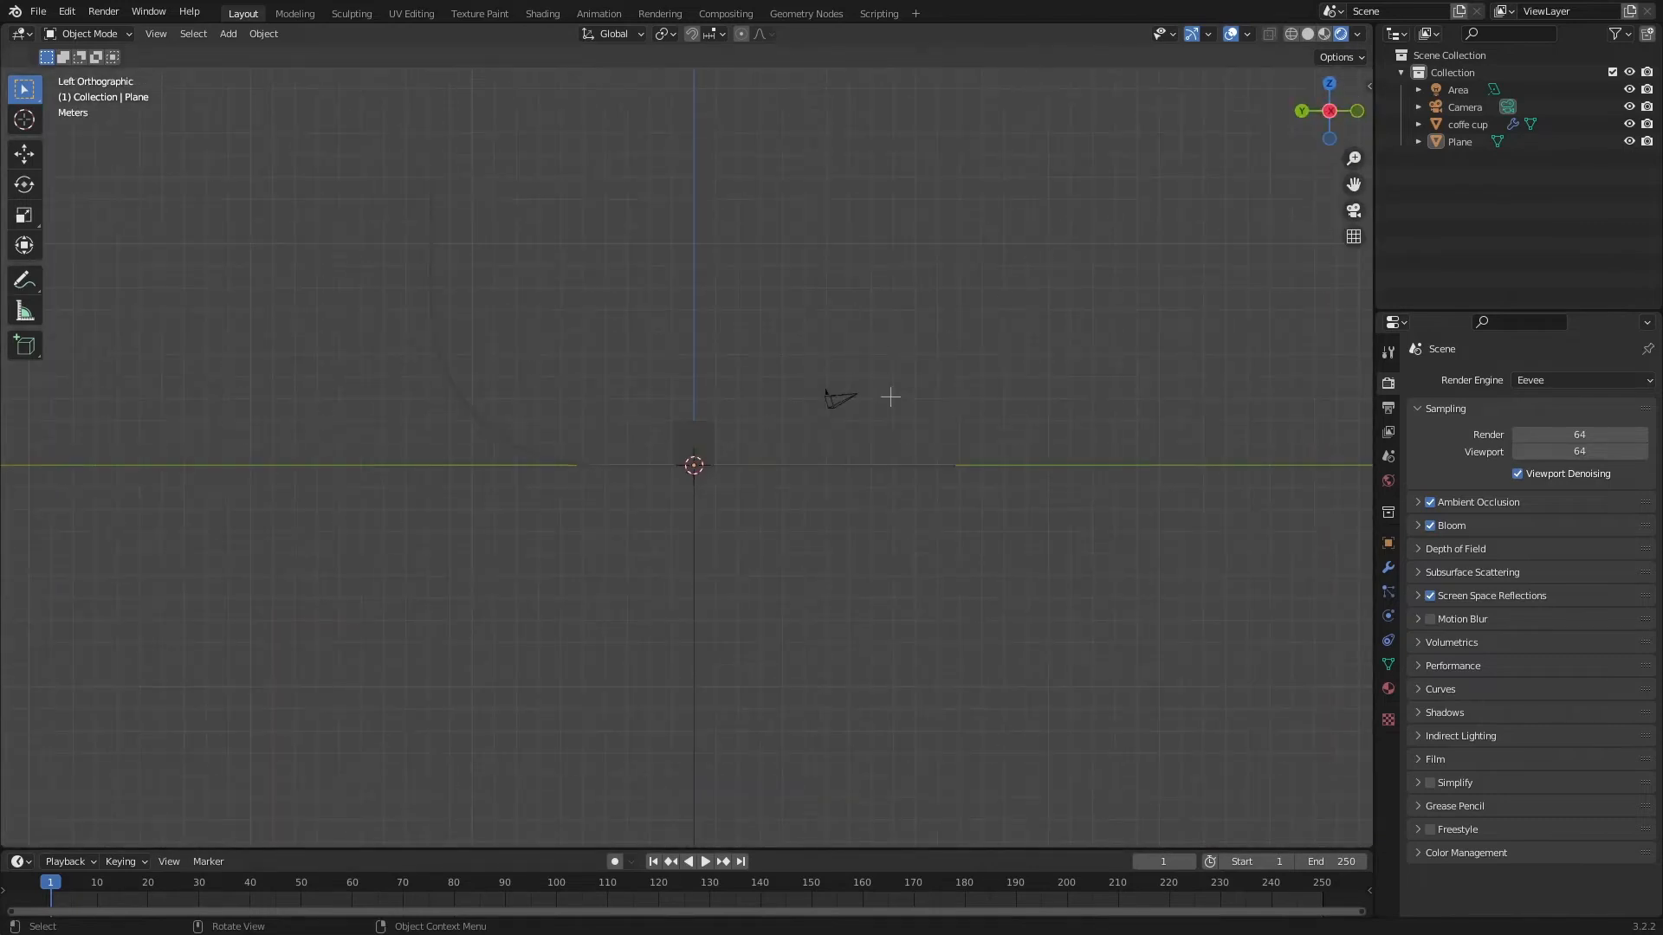
scroll(890, 397, "up", 2)
left_click(696, 523)
key("g")
left_click(963, 152)
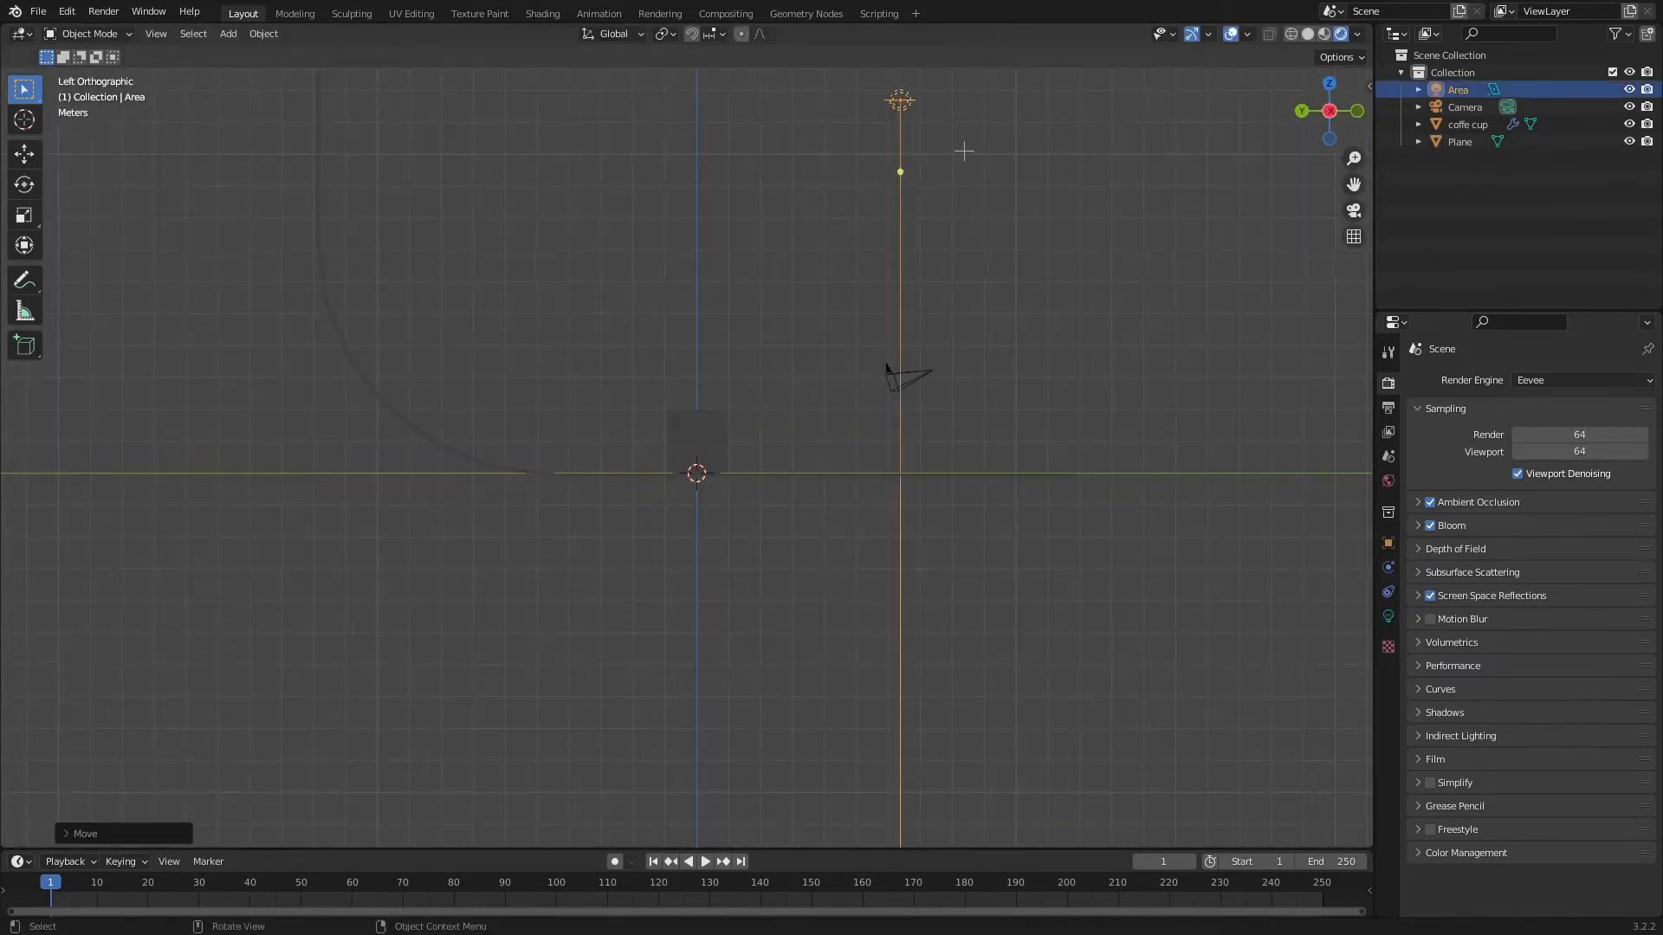
Reposition and rotate the area light in the left side view so it shines diagonally down at the mug from behind the camera
scroll(964, 151, "down", 5)
key("r")
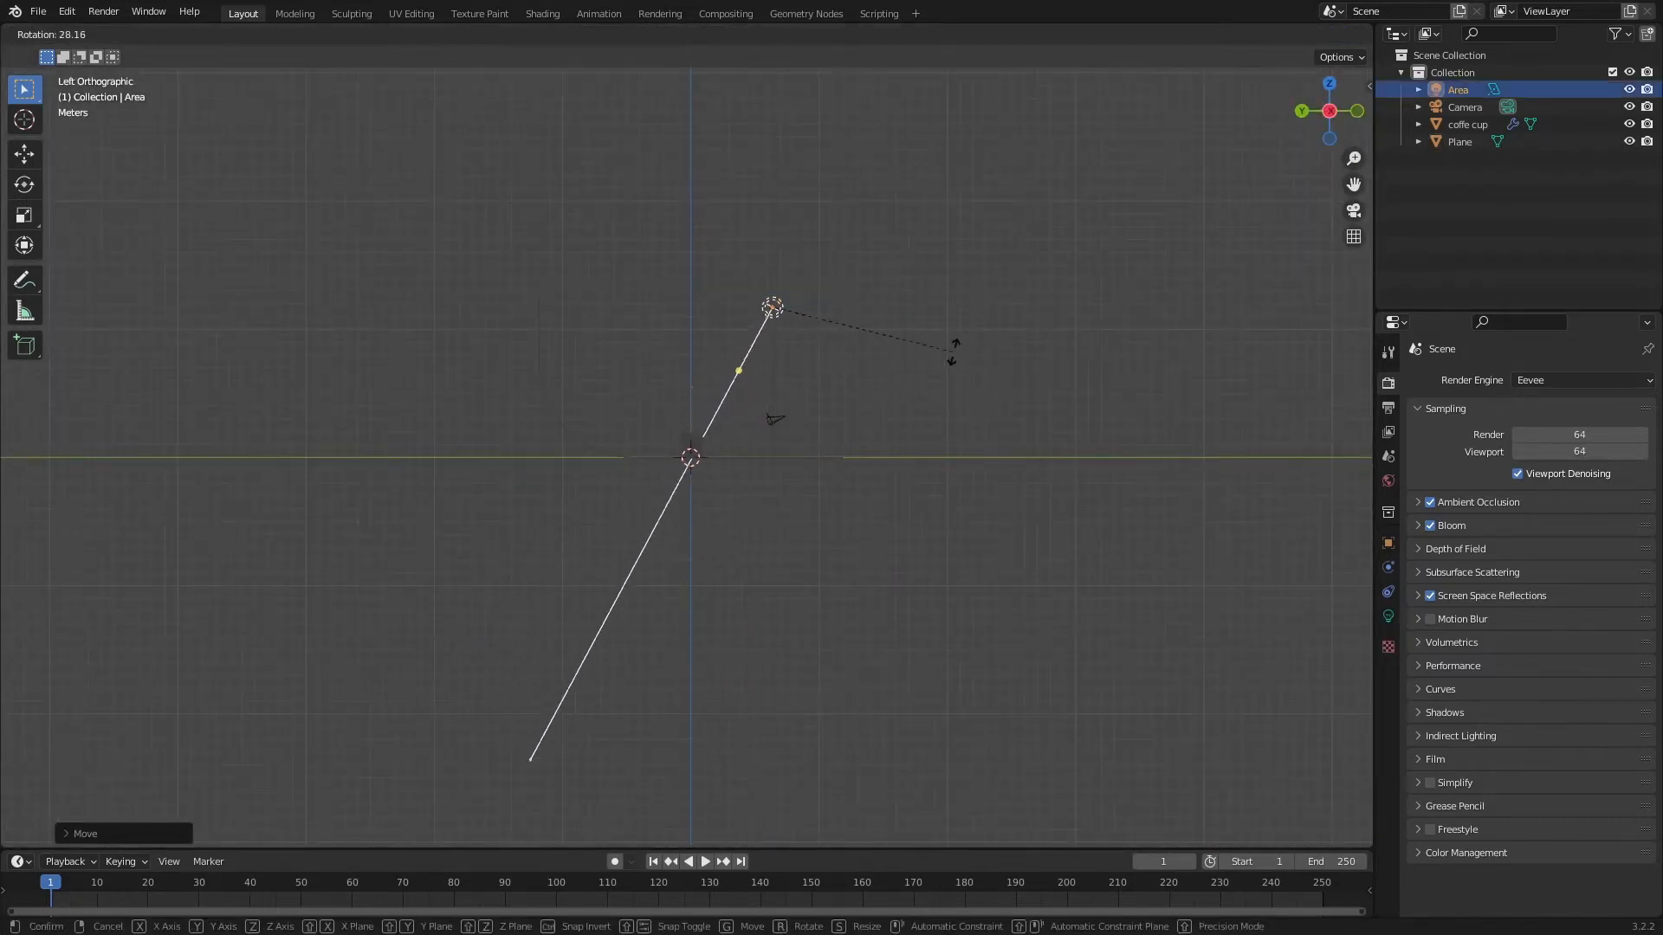
left_click(956, 355)
key("g")
left_click(1015, 444)
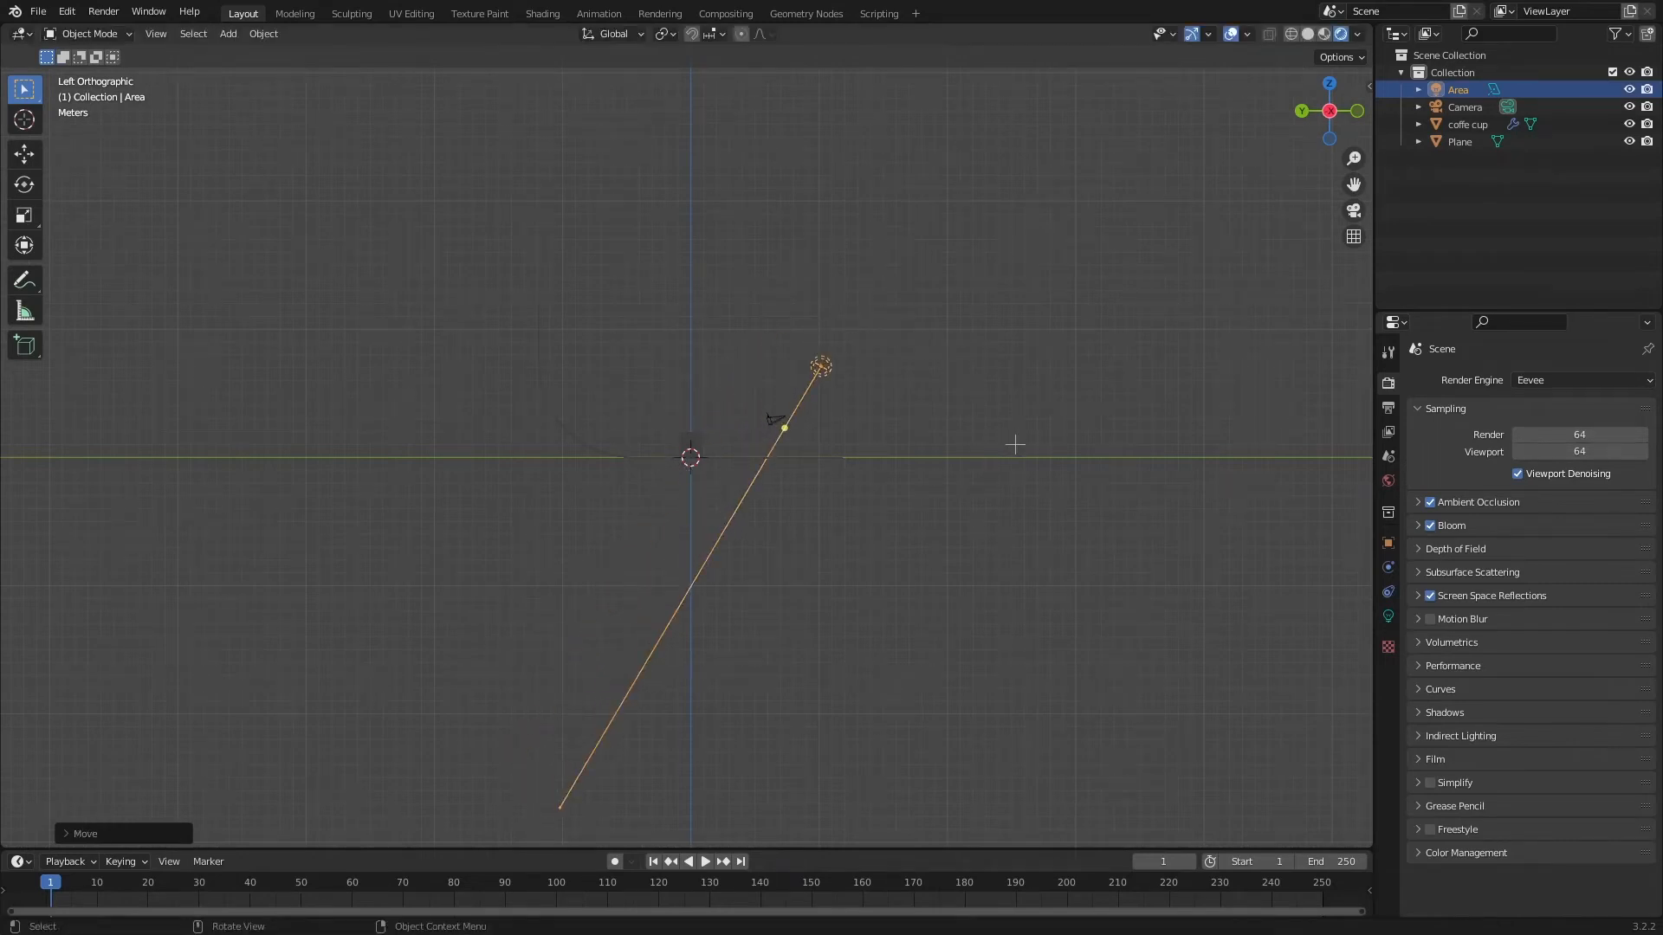
key("r")
left_click(997, 549)
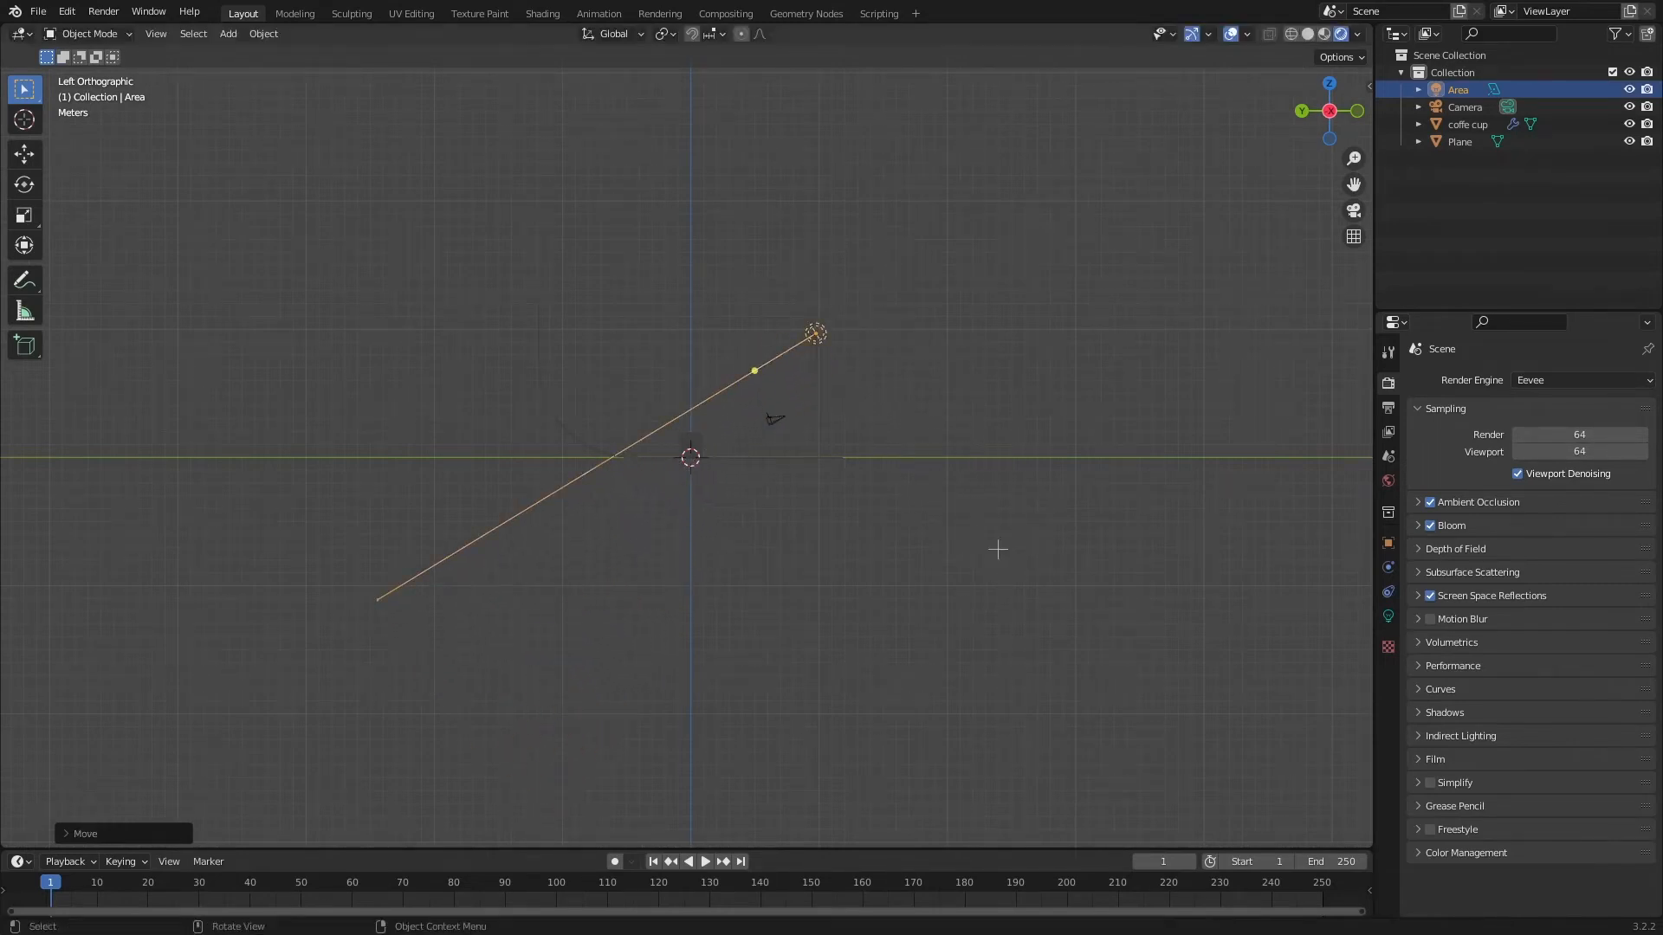
key("r")
left_click(1002, 482)
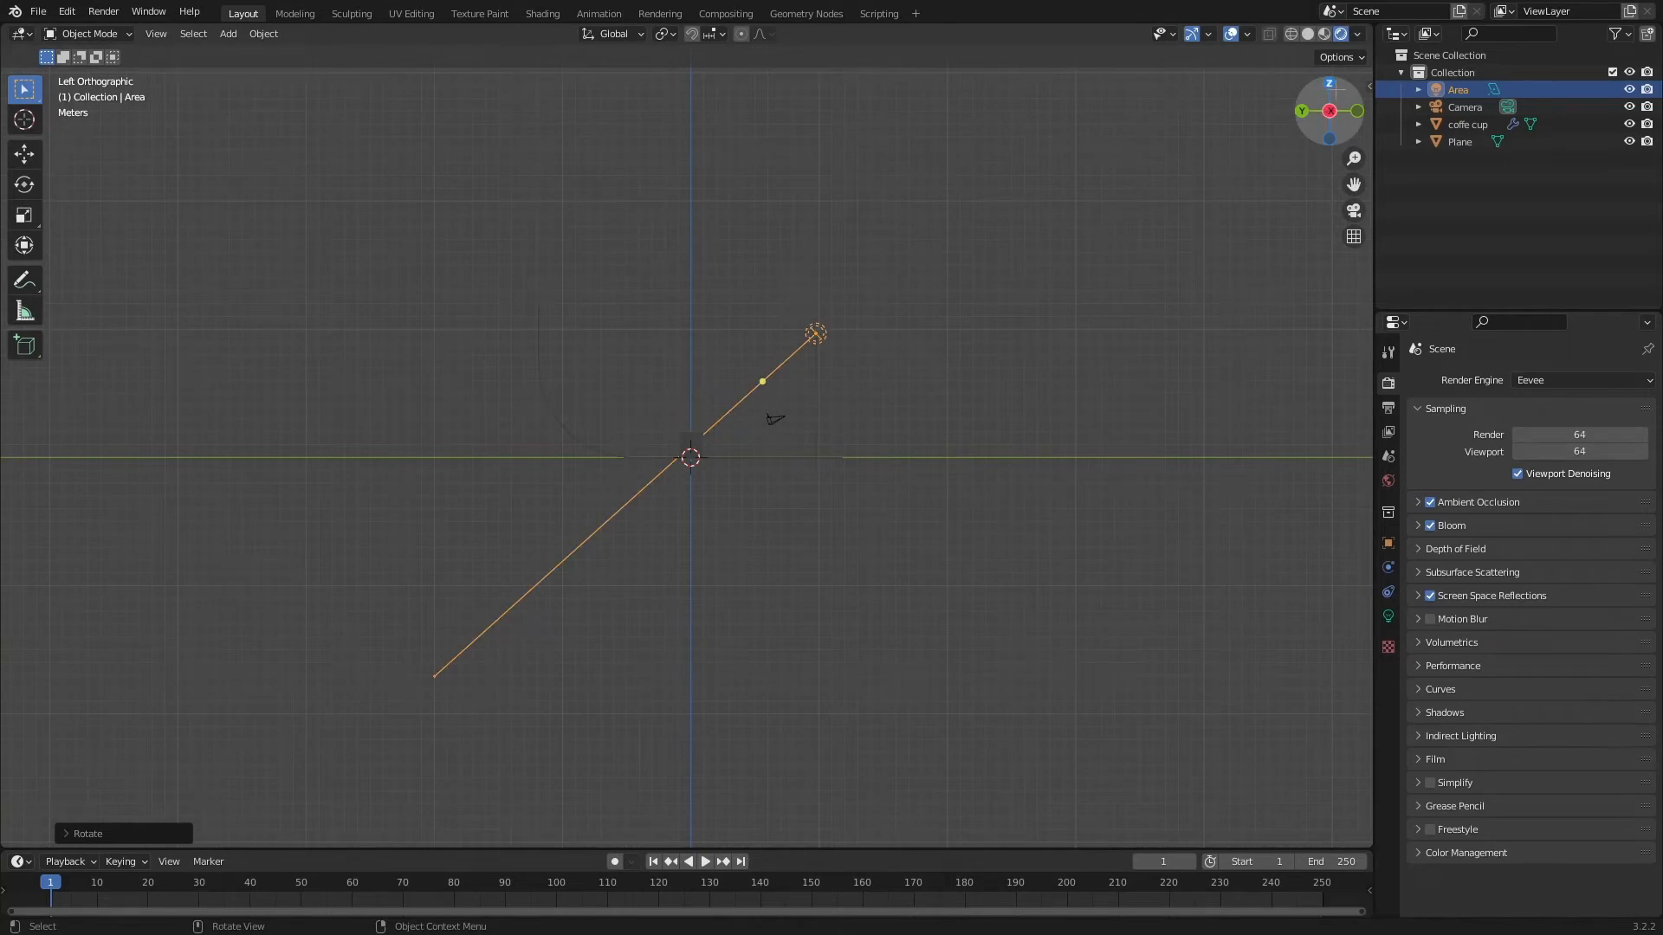
In the top view, move the area light to the camera side opposite the mug's handle and rotate it about 35° toward the mug
left_click(1329, 84)
key("g")
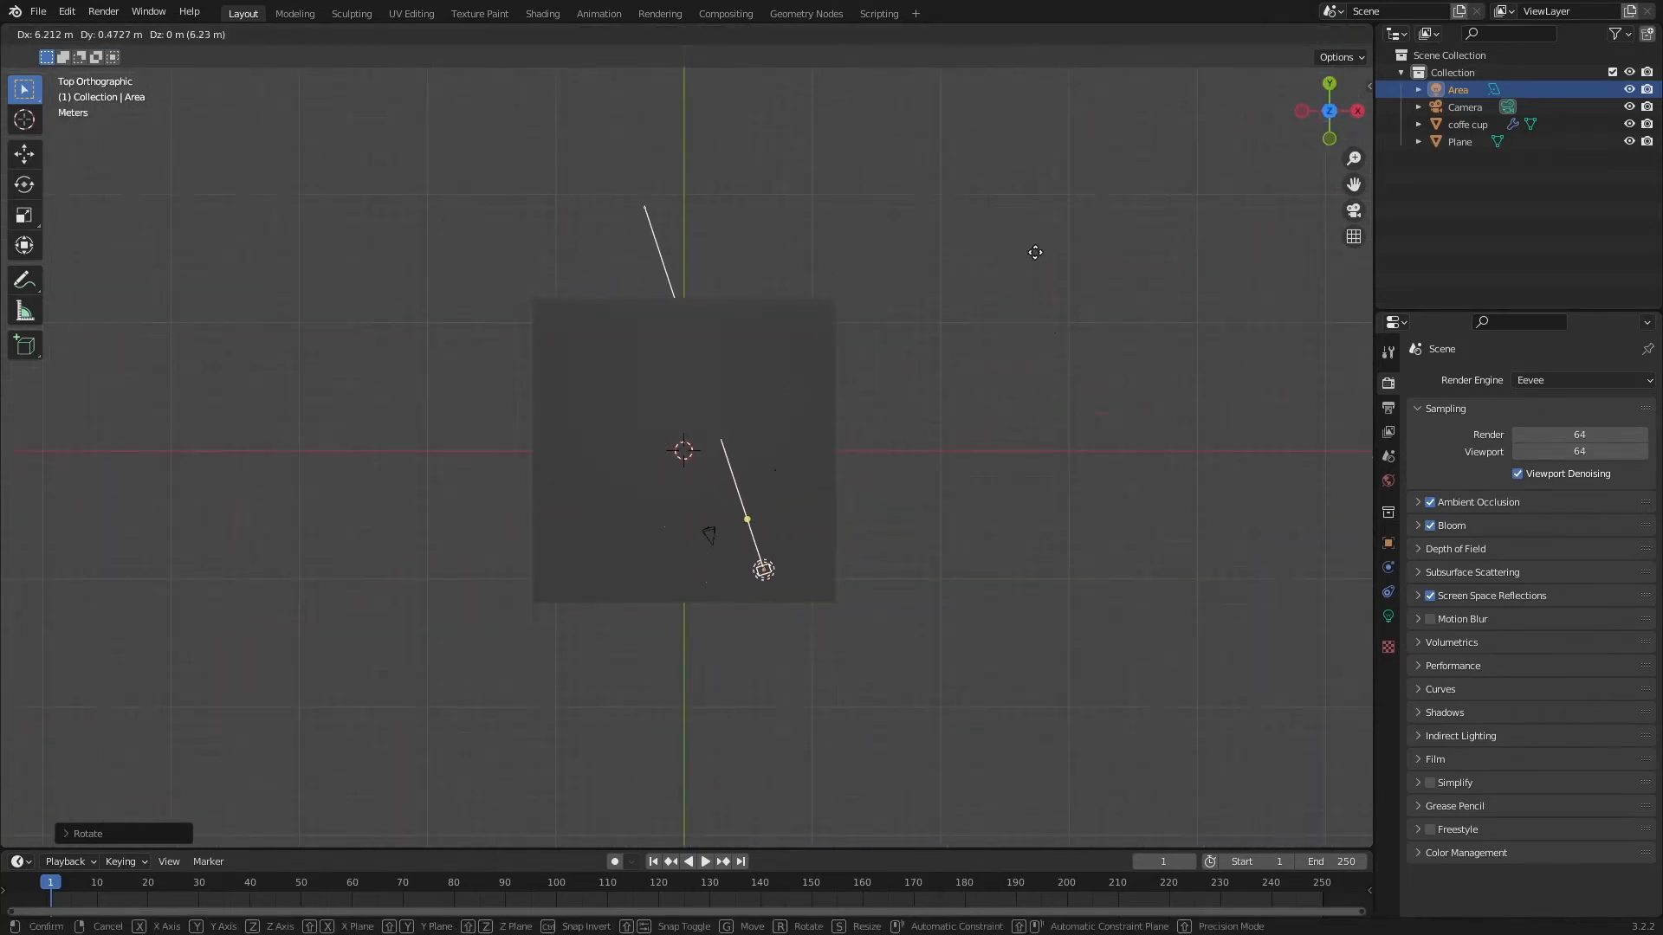
left_click(911, 243)
key("r")
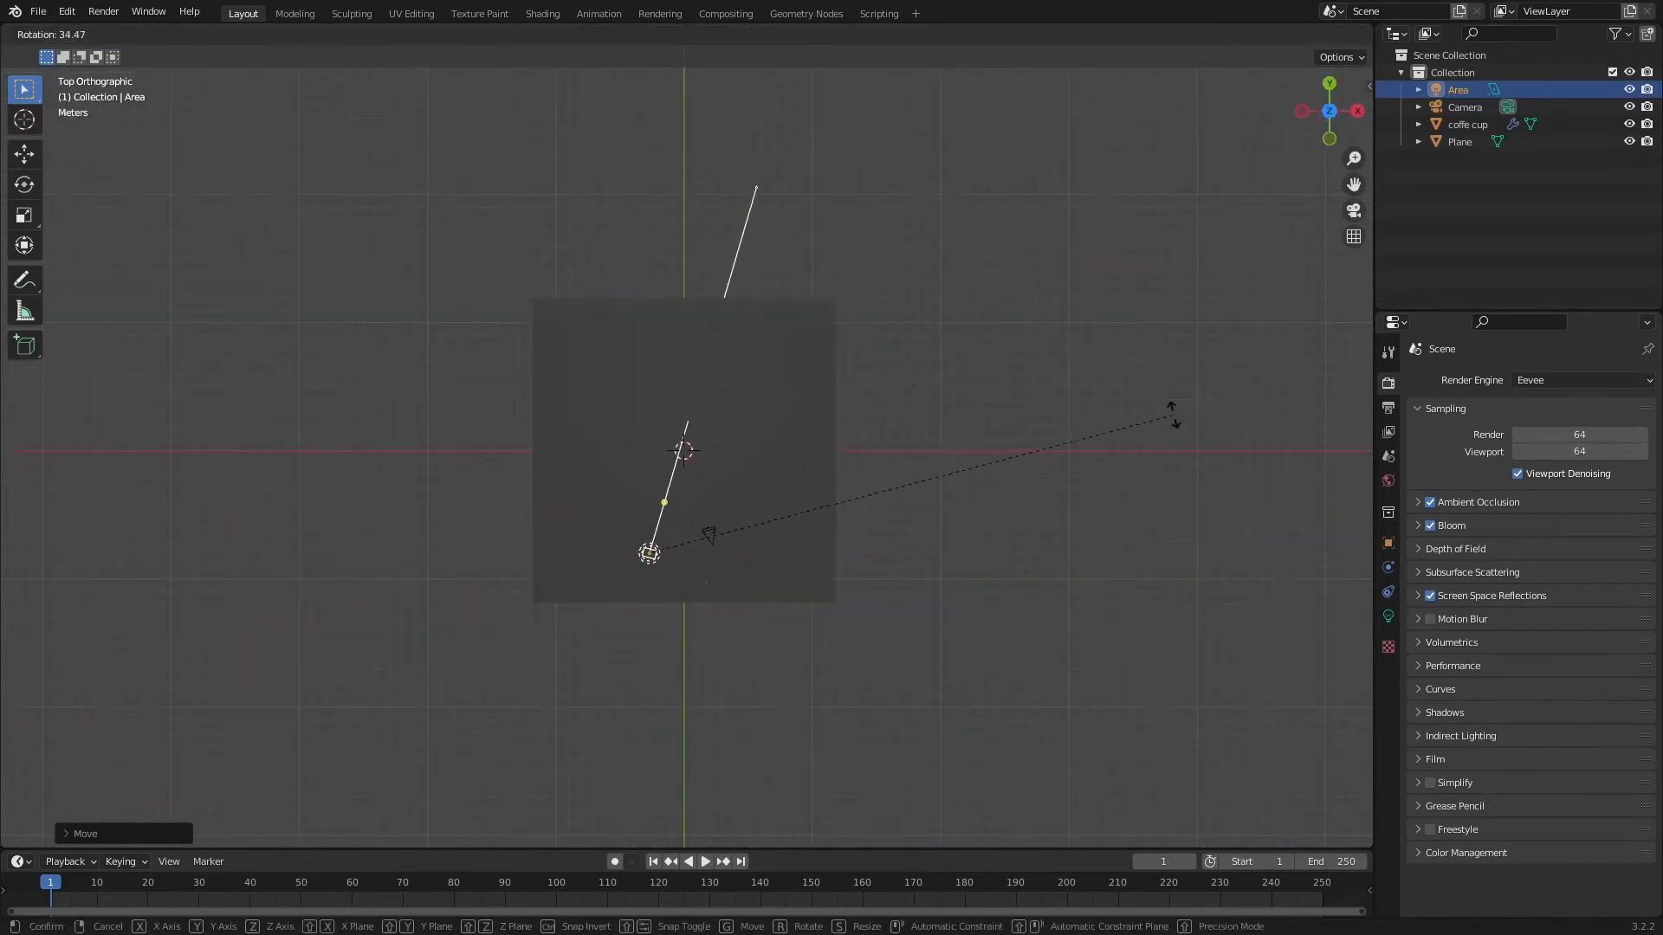
left_click(1253, 414)
Try a power of 10000 W on the area light, and reduce it to 1000 W
left_click(1388, 616)
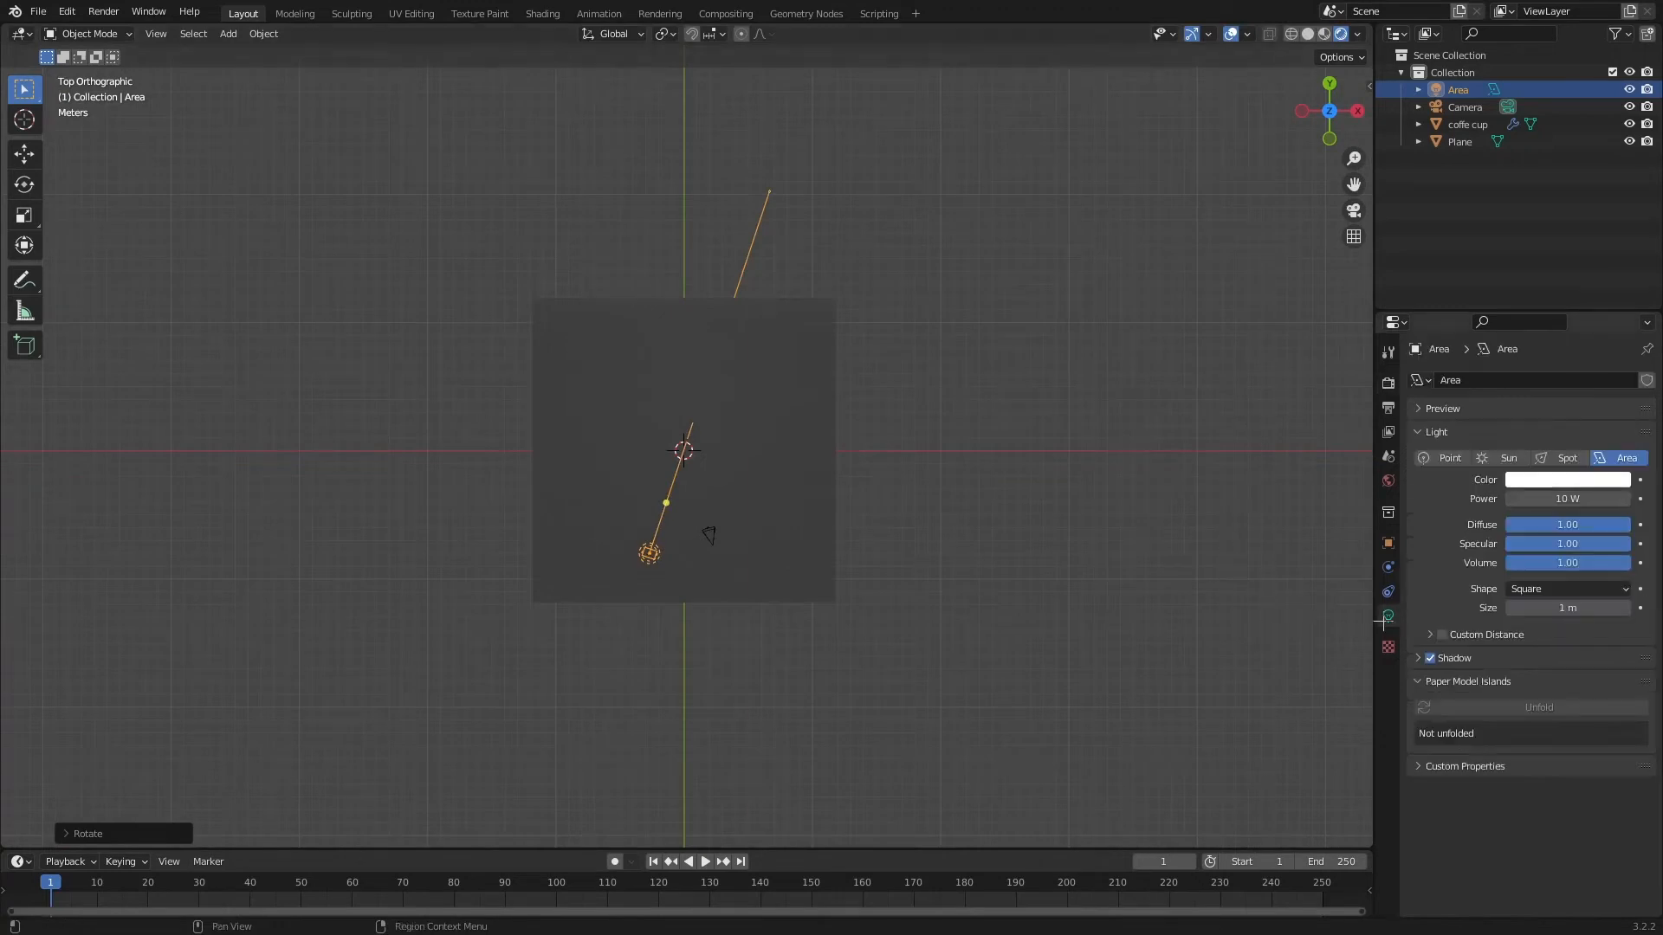
left_click(1563, 499)
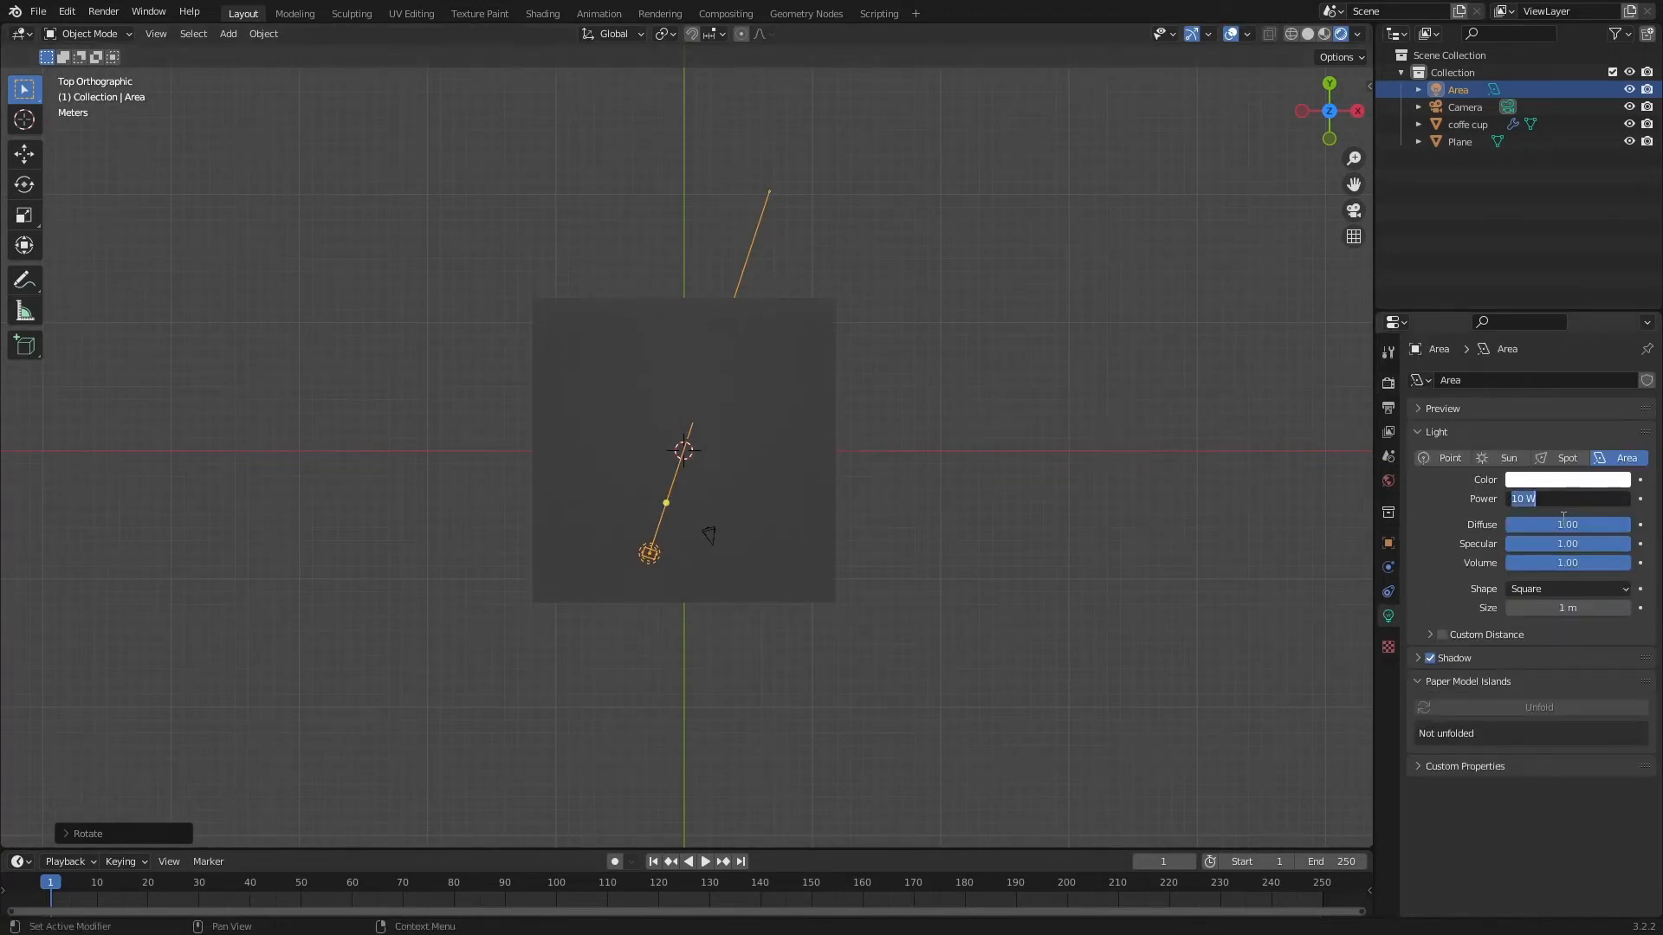
middle_click_drag(1175, 478, 1025, 328)
middle_click_drag(926, 426, 1250, 563)
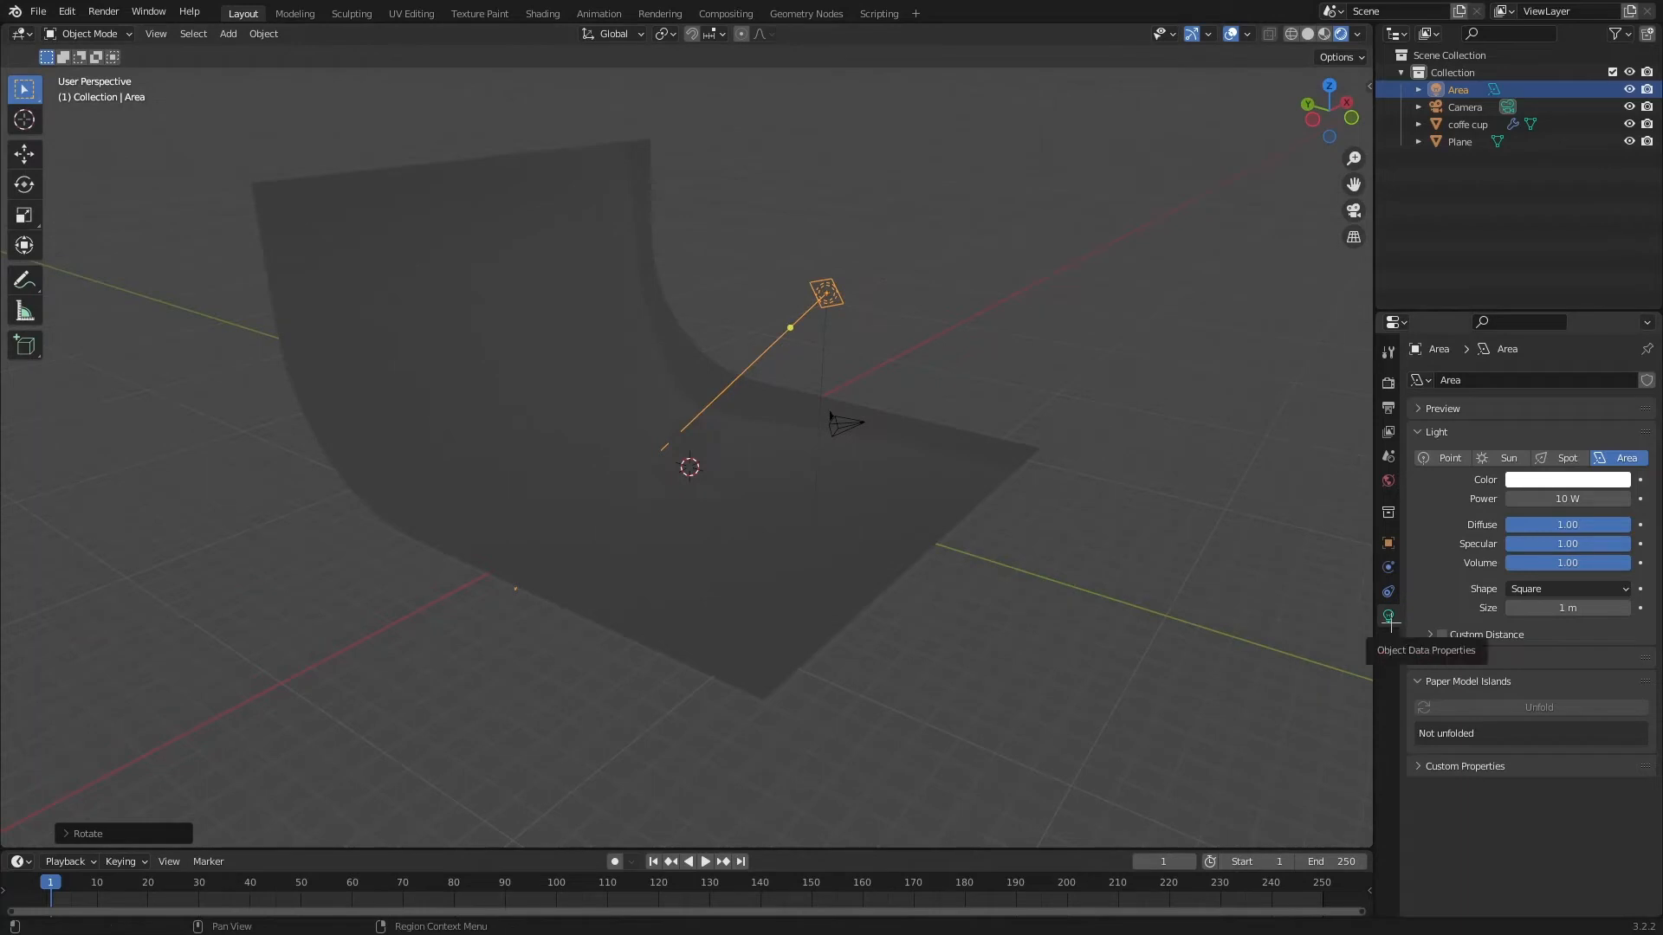
left_click(1567, 499)
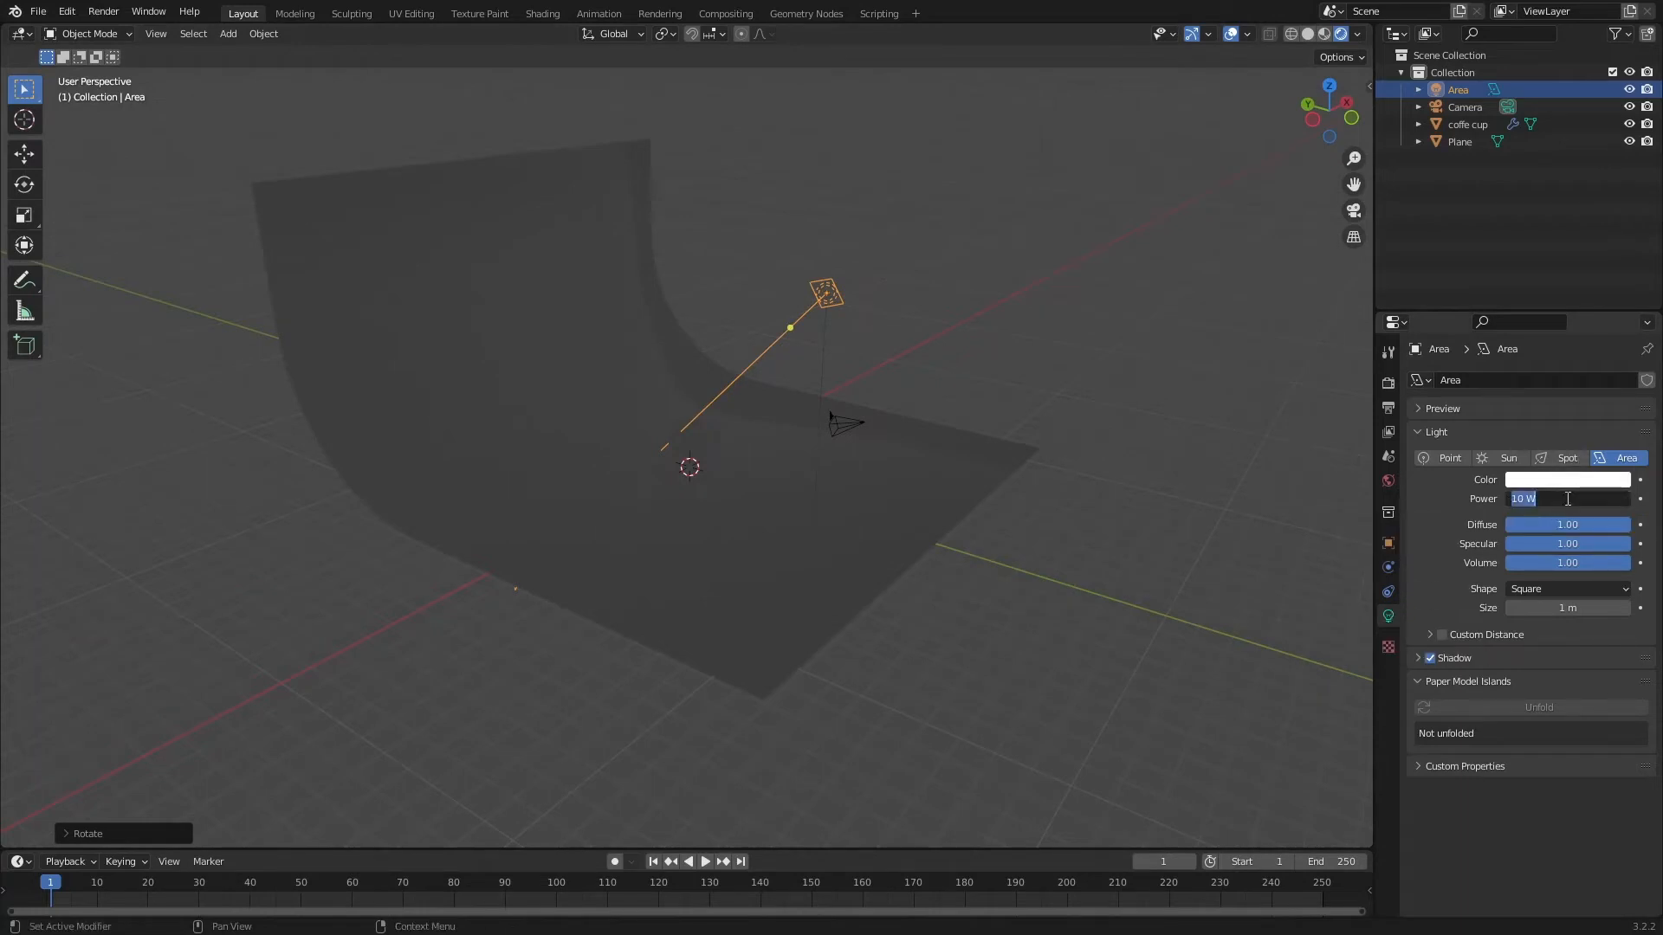
type("10000")
key("Return")
left_click(1565, 498)
type("1")
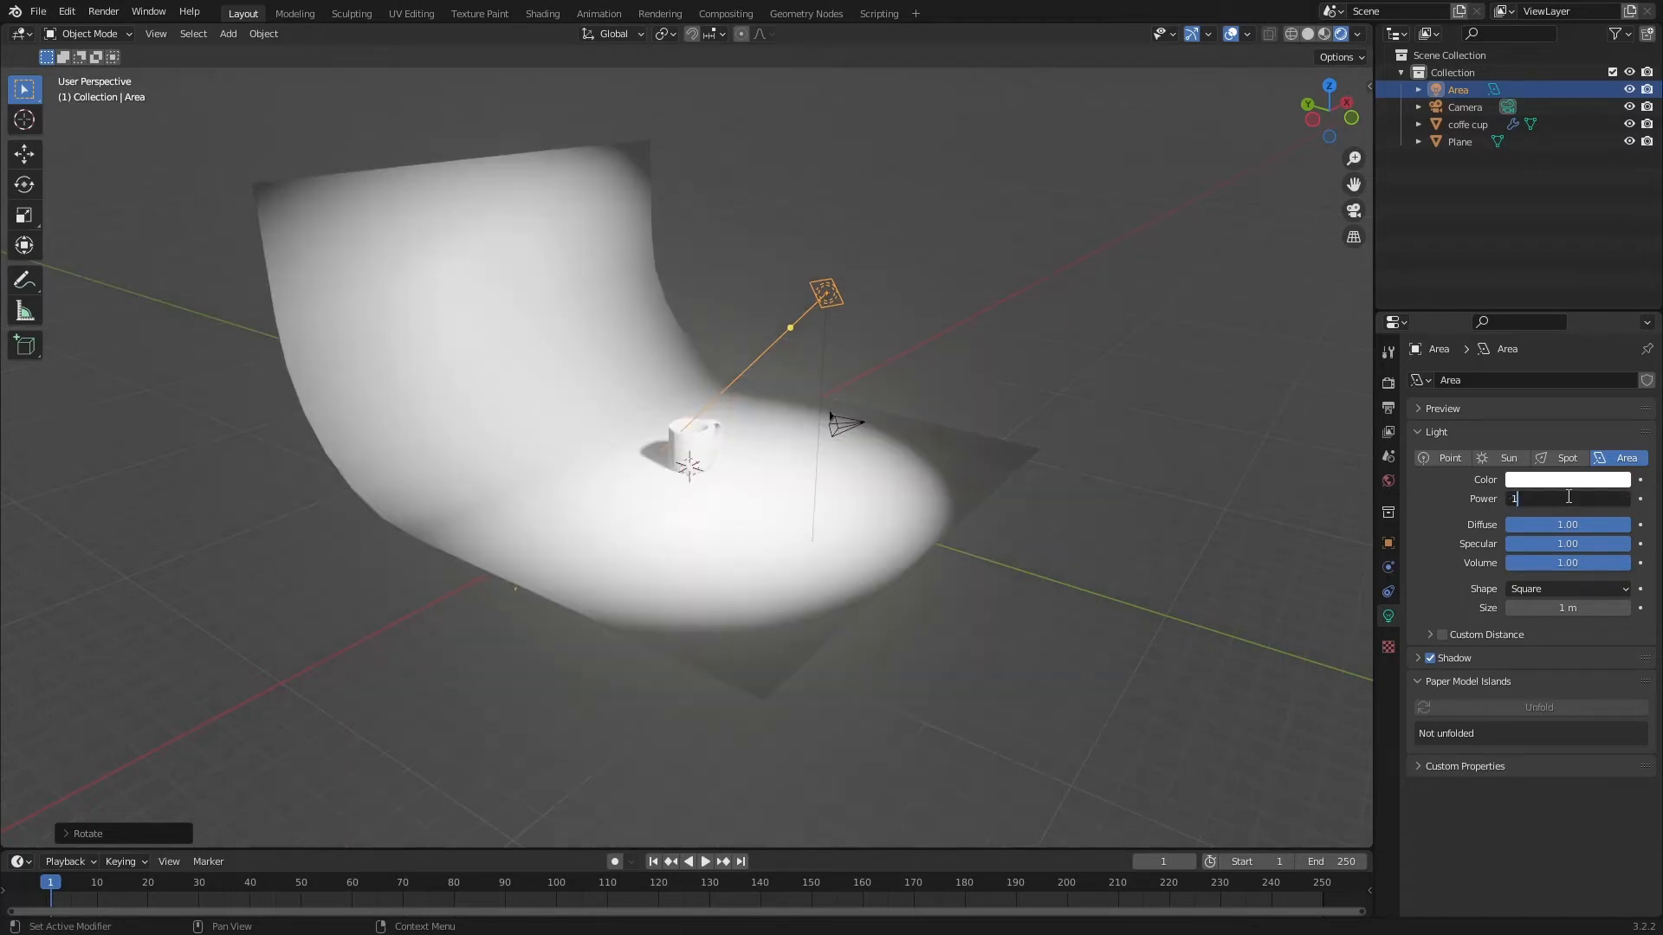
key("Return")
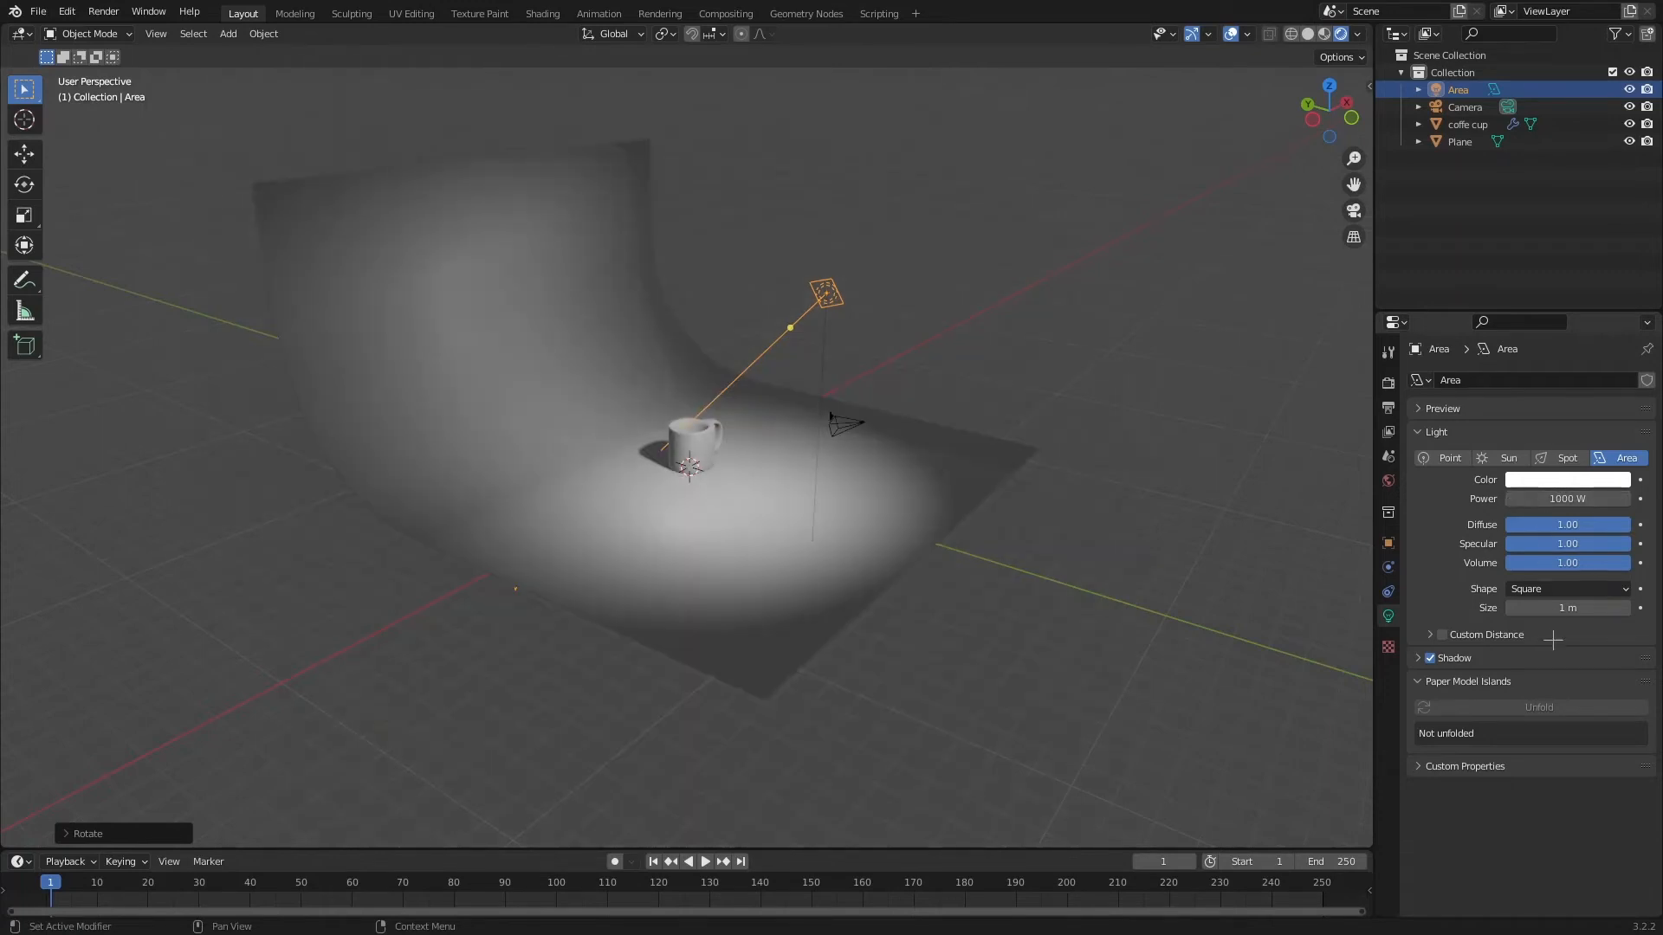
Enlarge the square area light to 21.1 m for softer shadows and check the lighting through the camera
left_click_drag(1550, 608, 1511, 625)
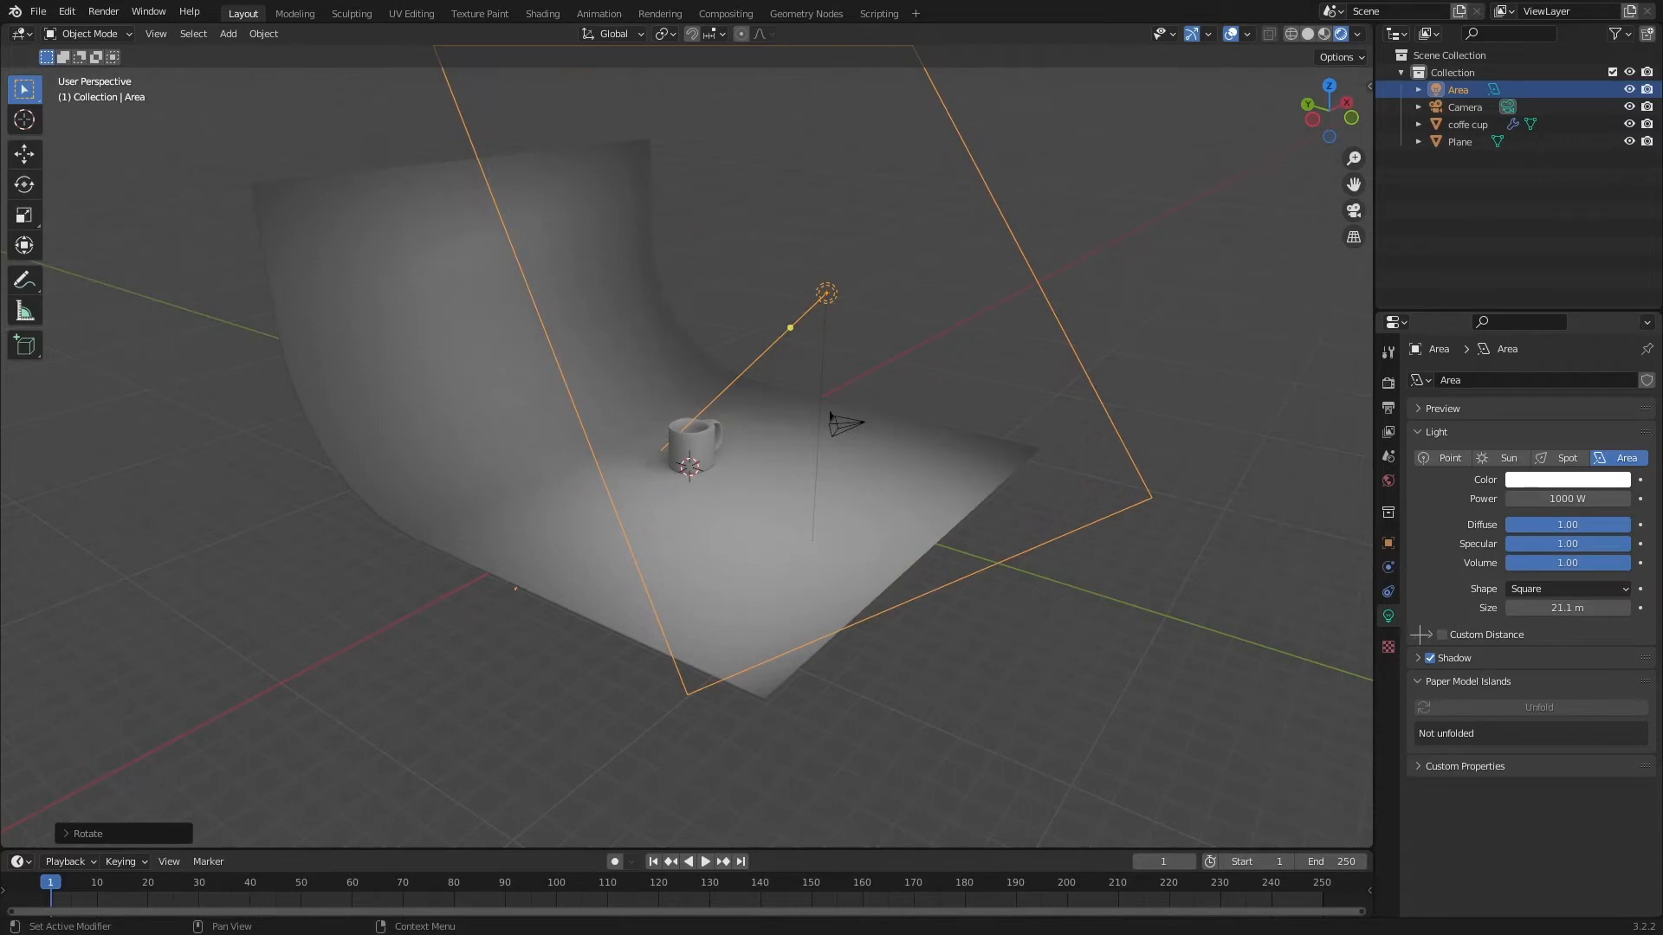
middle_click_drag(952, 562, 990, 607)
scroll(990, 606, "up", 4)
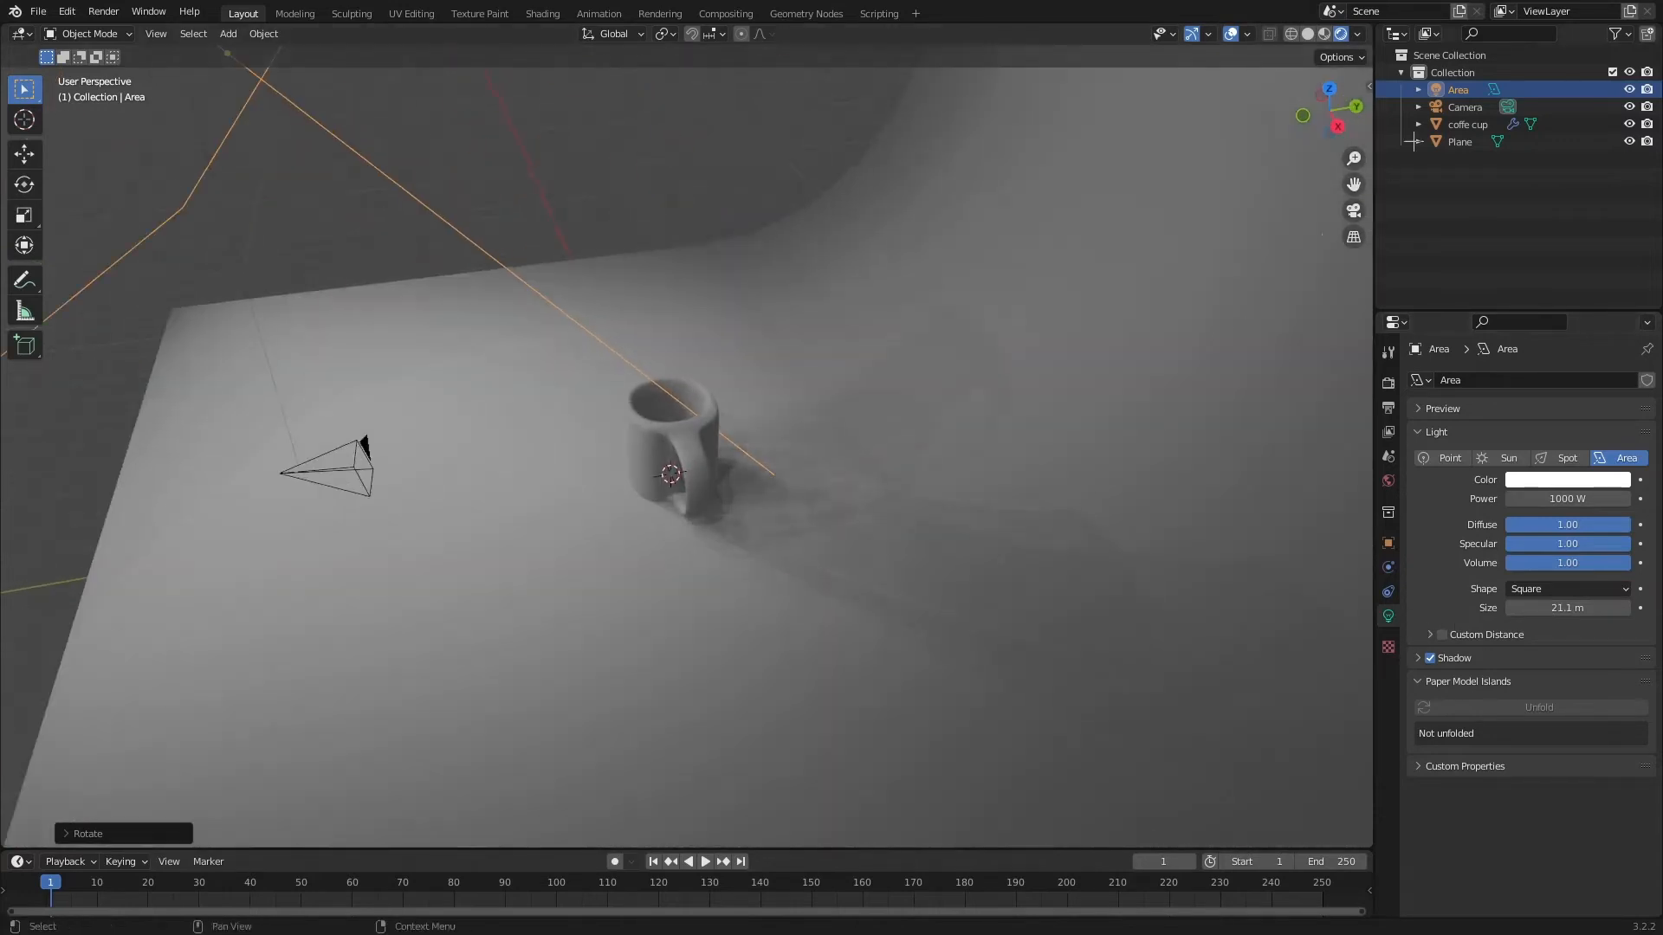
left_click(1352, 210)
scroll(1335, 223, "up", 2)
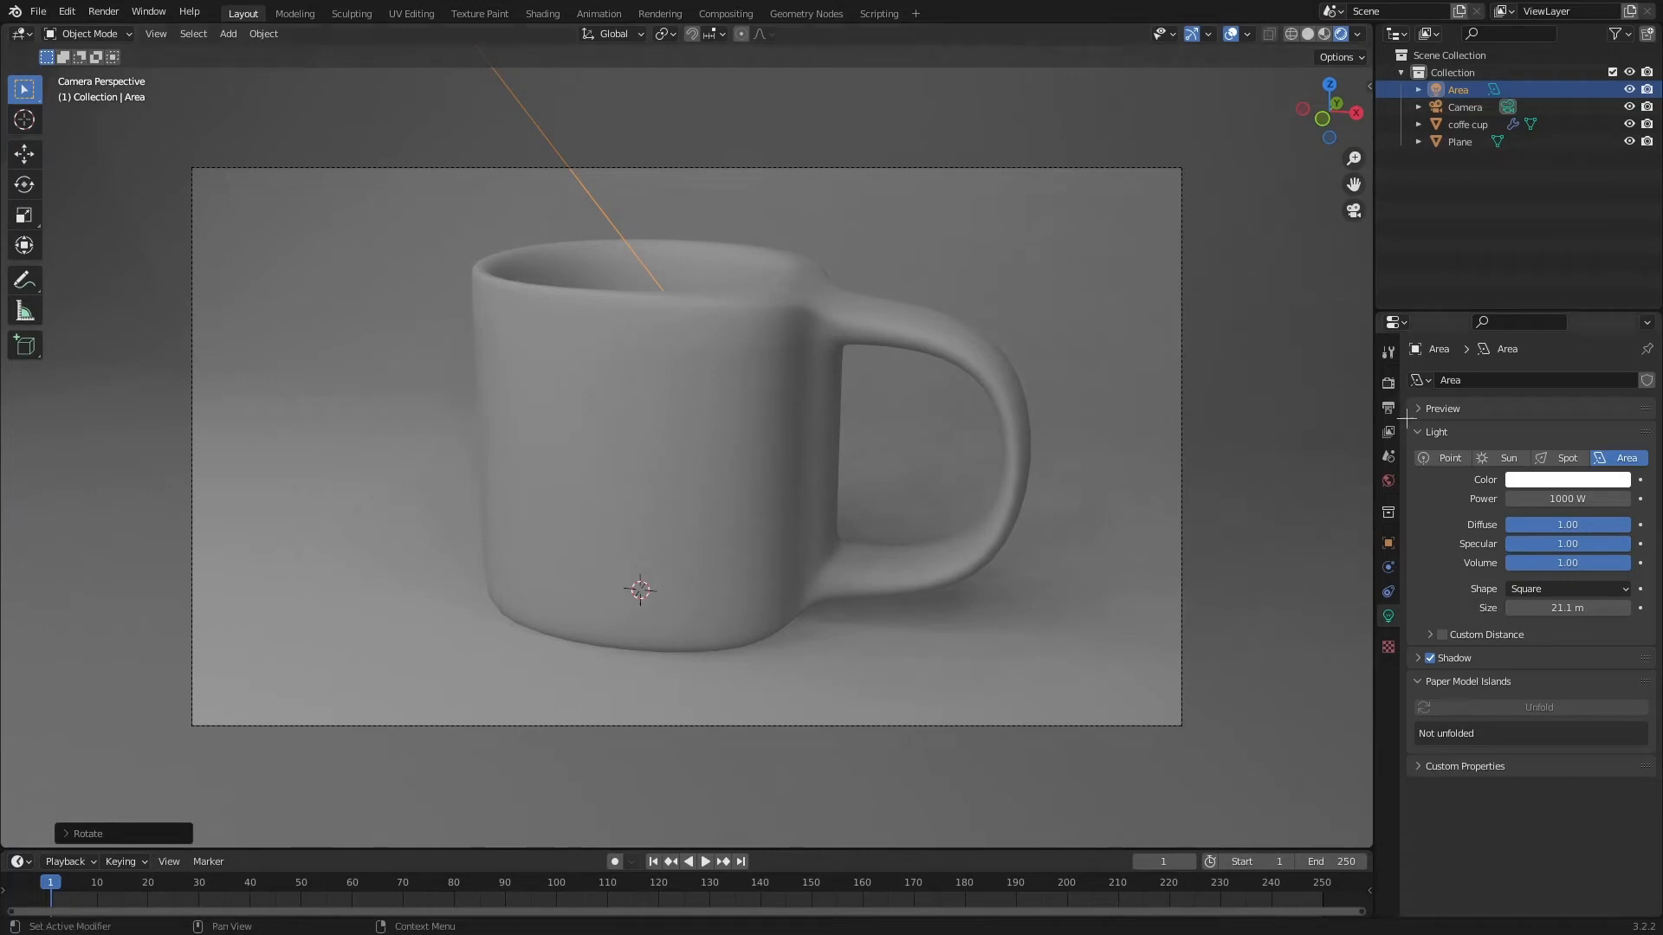
Duplicate the area light to the other side of the camera in the top view, rotate the copy toward the mug, and check the camera view
left_click(1329, 85)
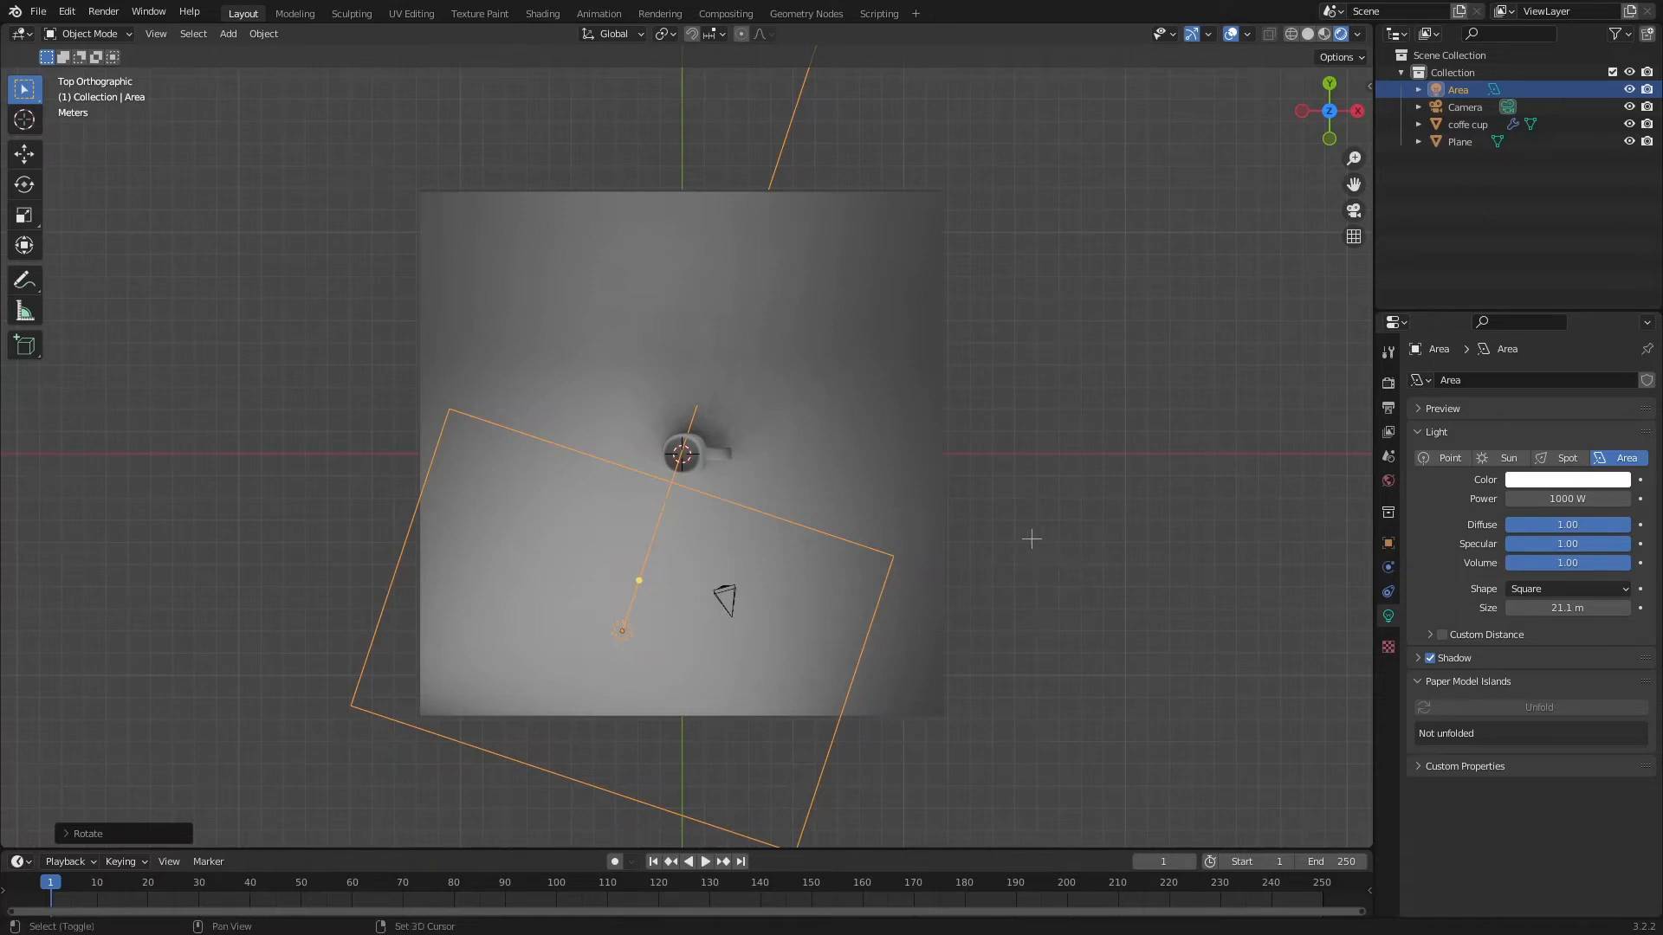
key("shift+d")
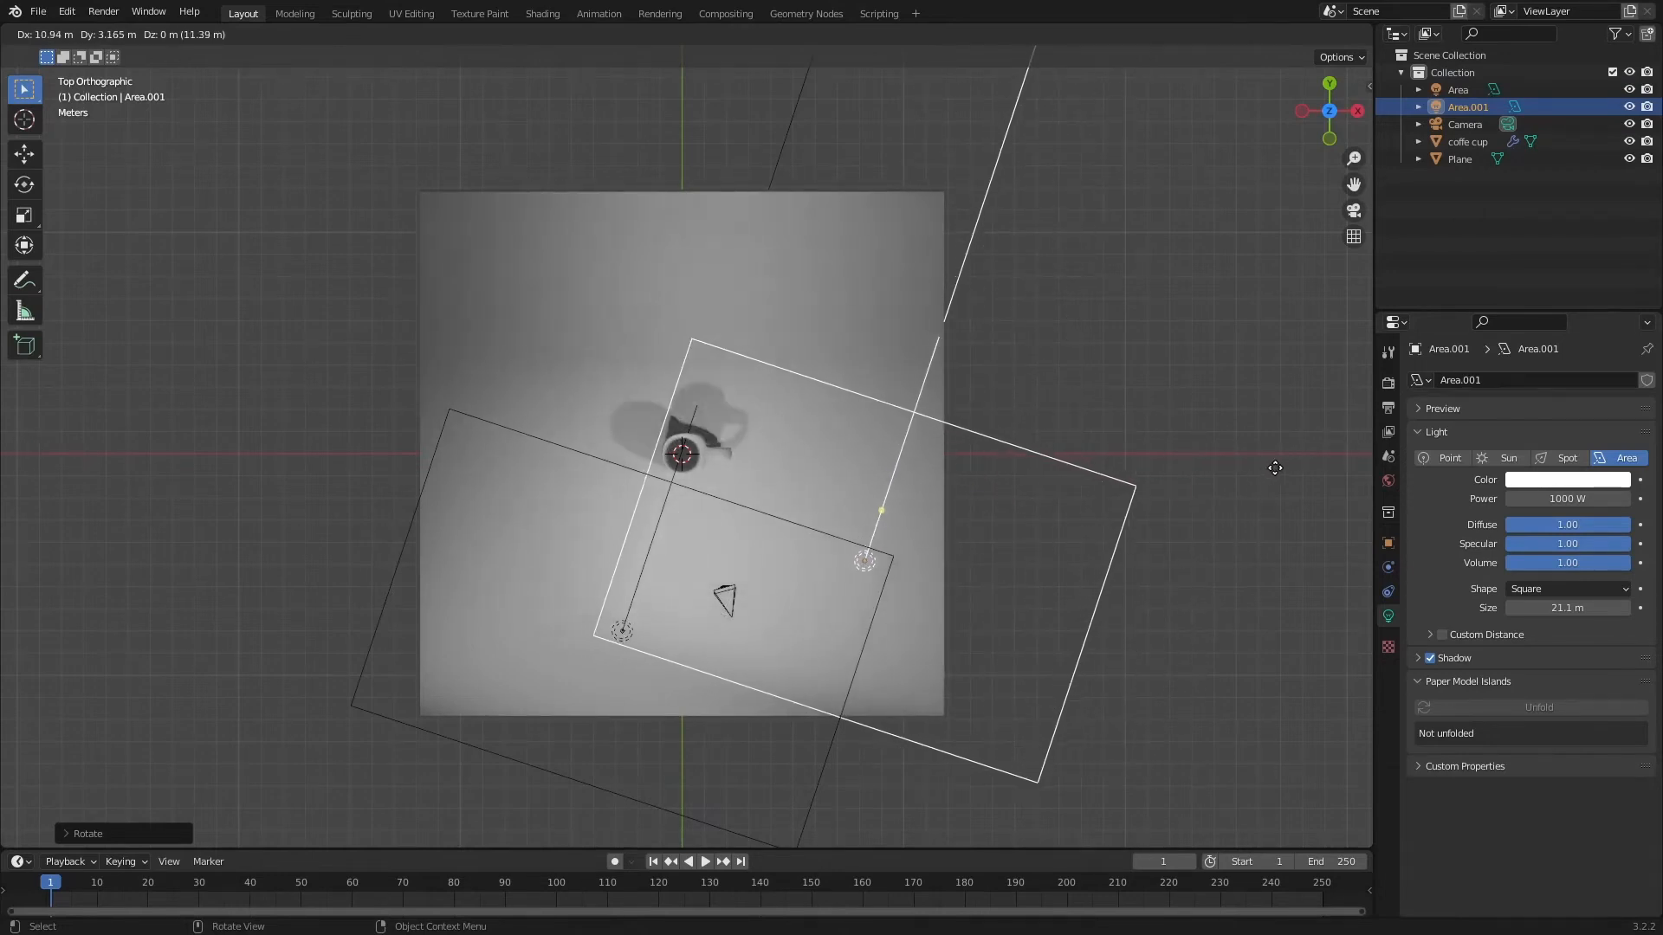
left_click(1302, 468)
key("r")
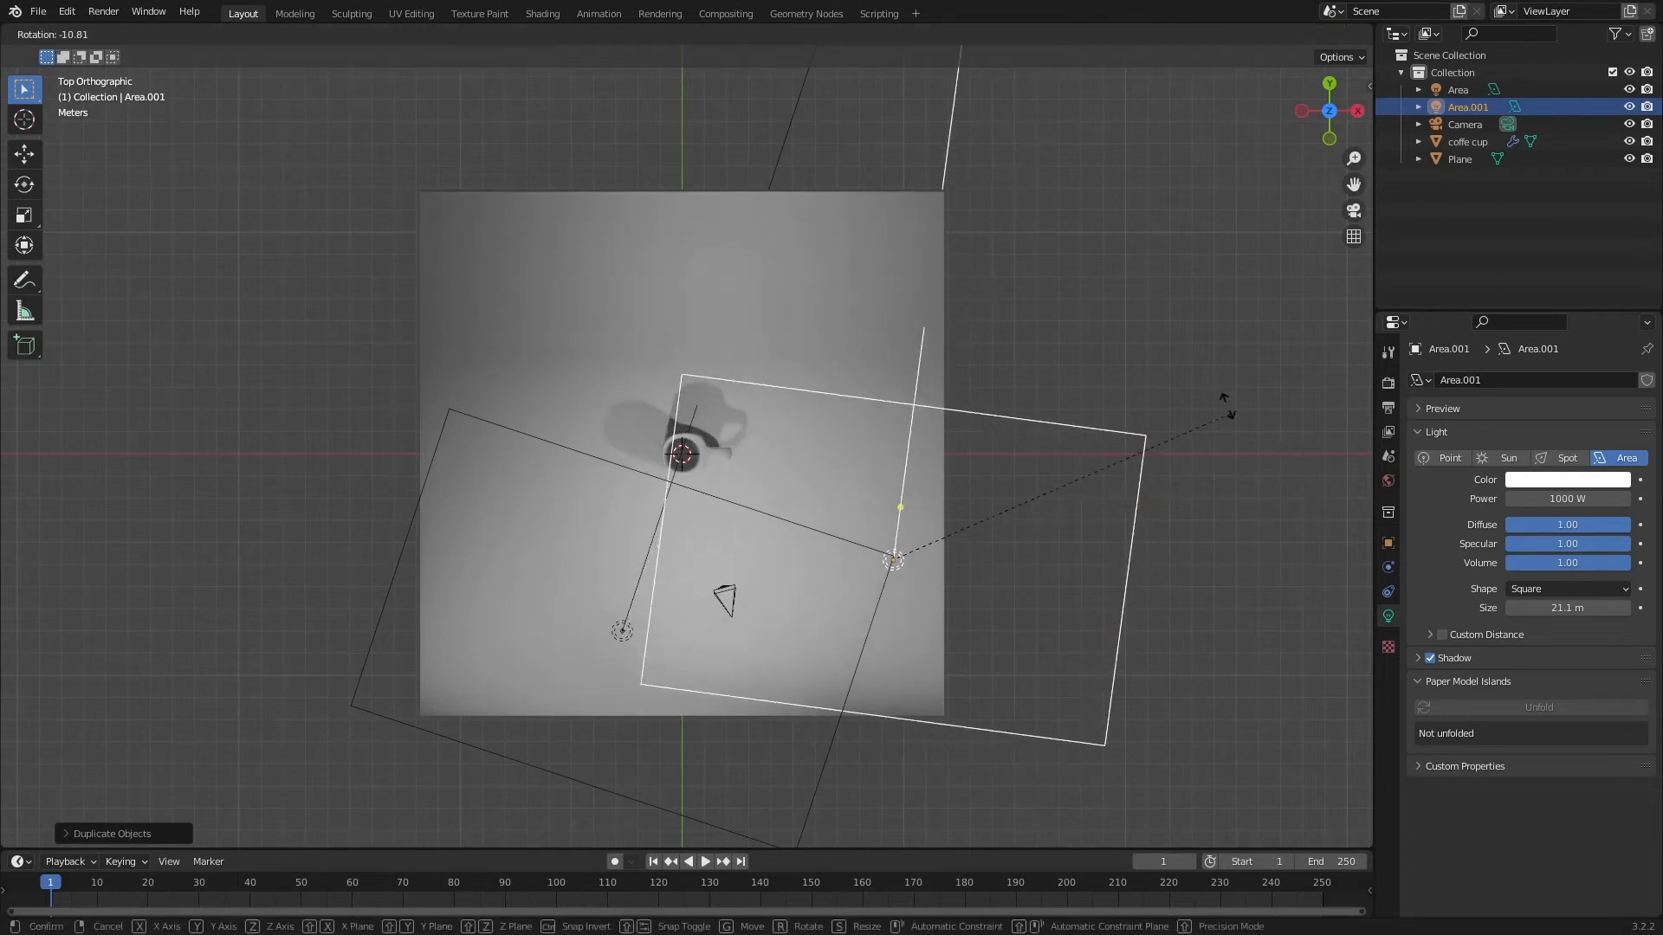
left_click(875, 389)
key("KP_0")
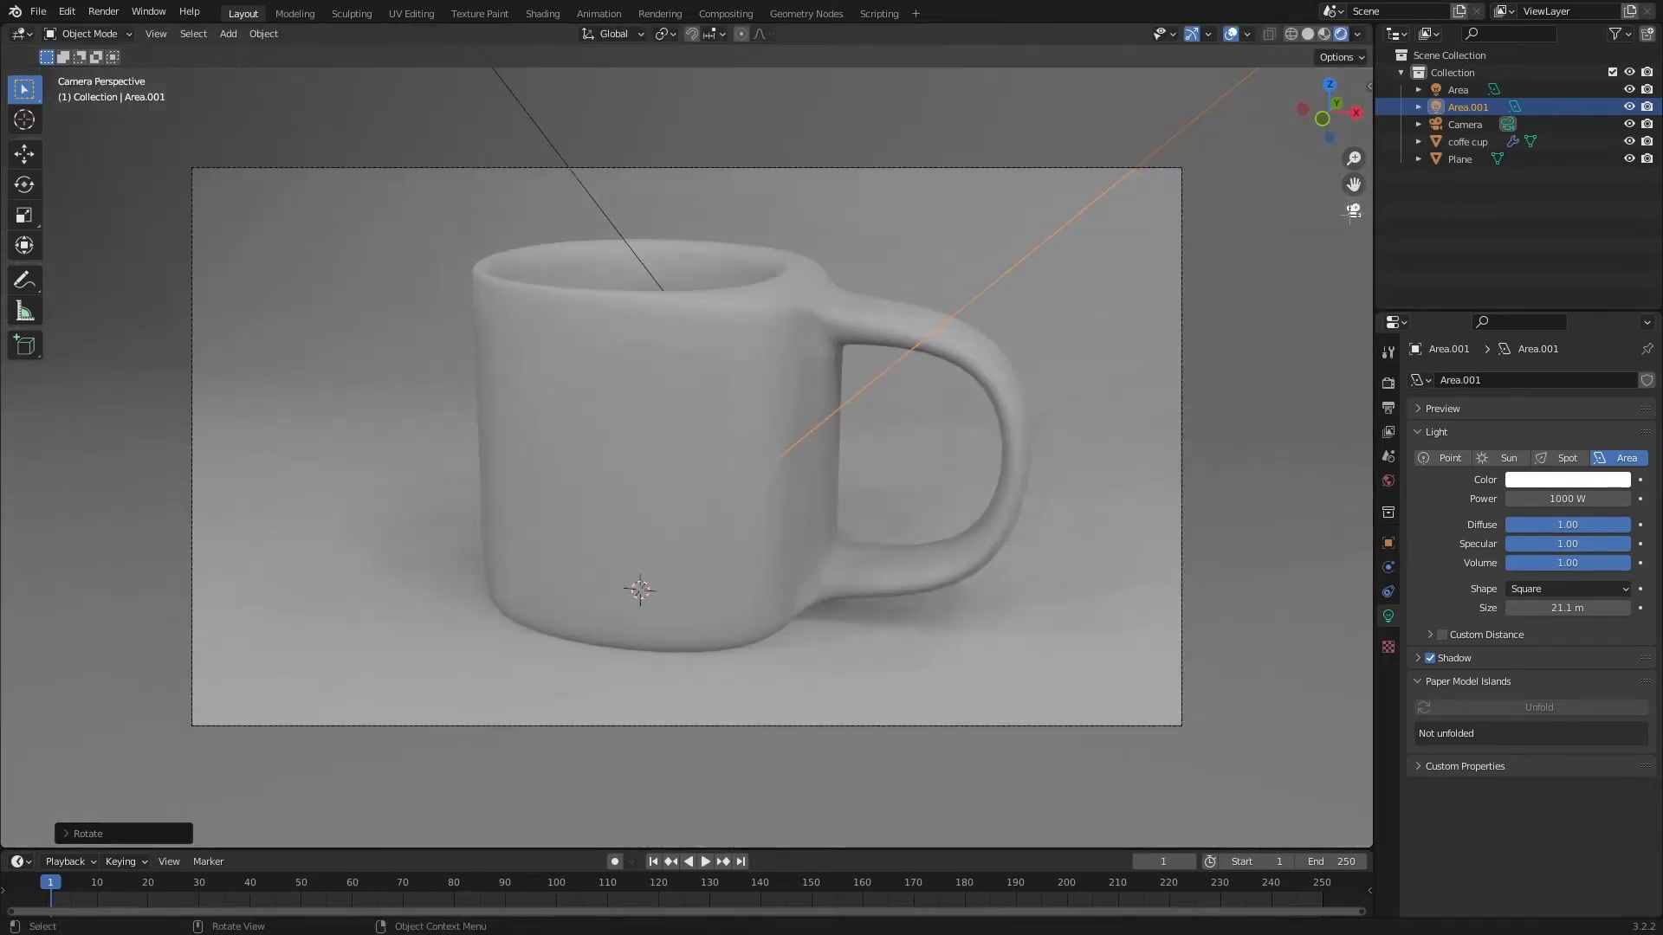
scroll(587, 374, "down", 1)
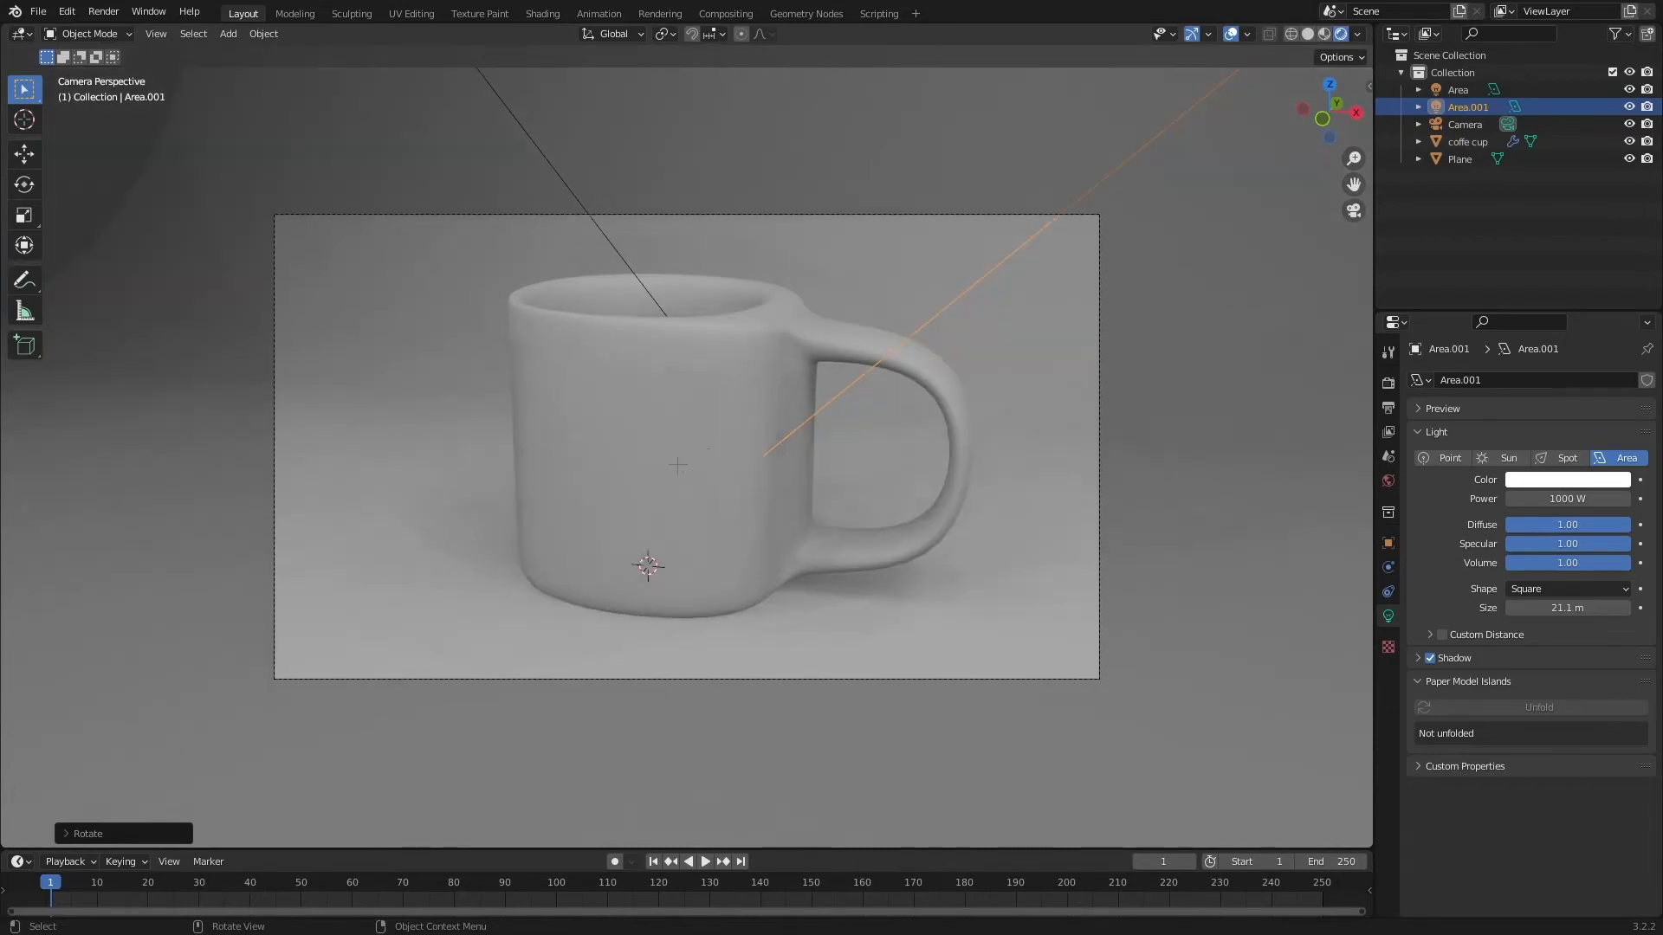
Select the coffee mug and give it a new material
left_click(676, 416)
left_click(869, 489)
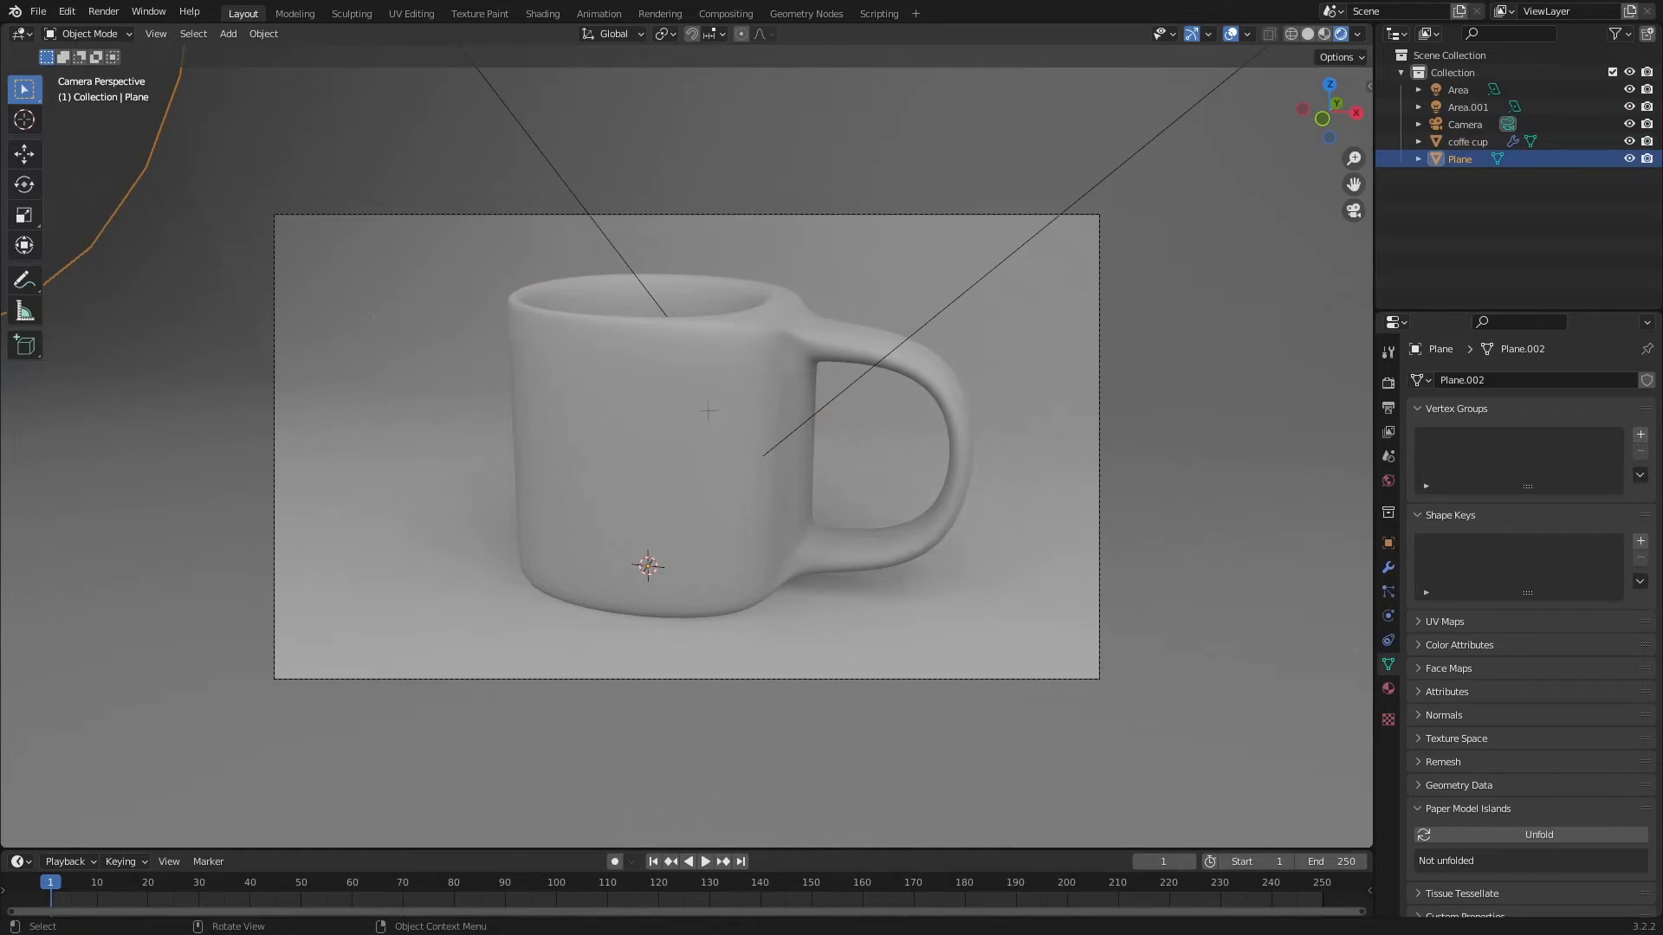
left_click(862, 359)
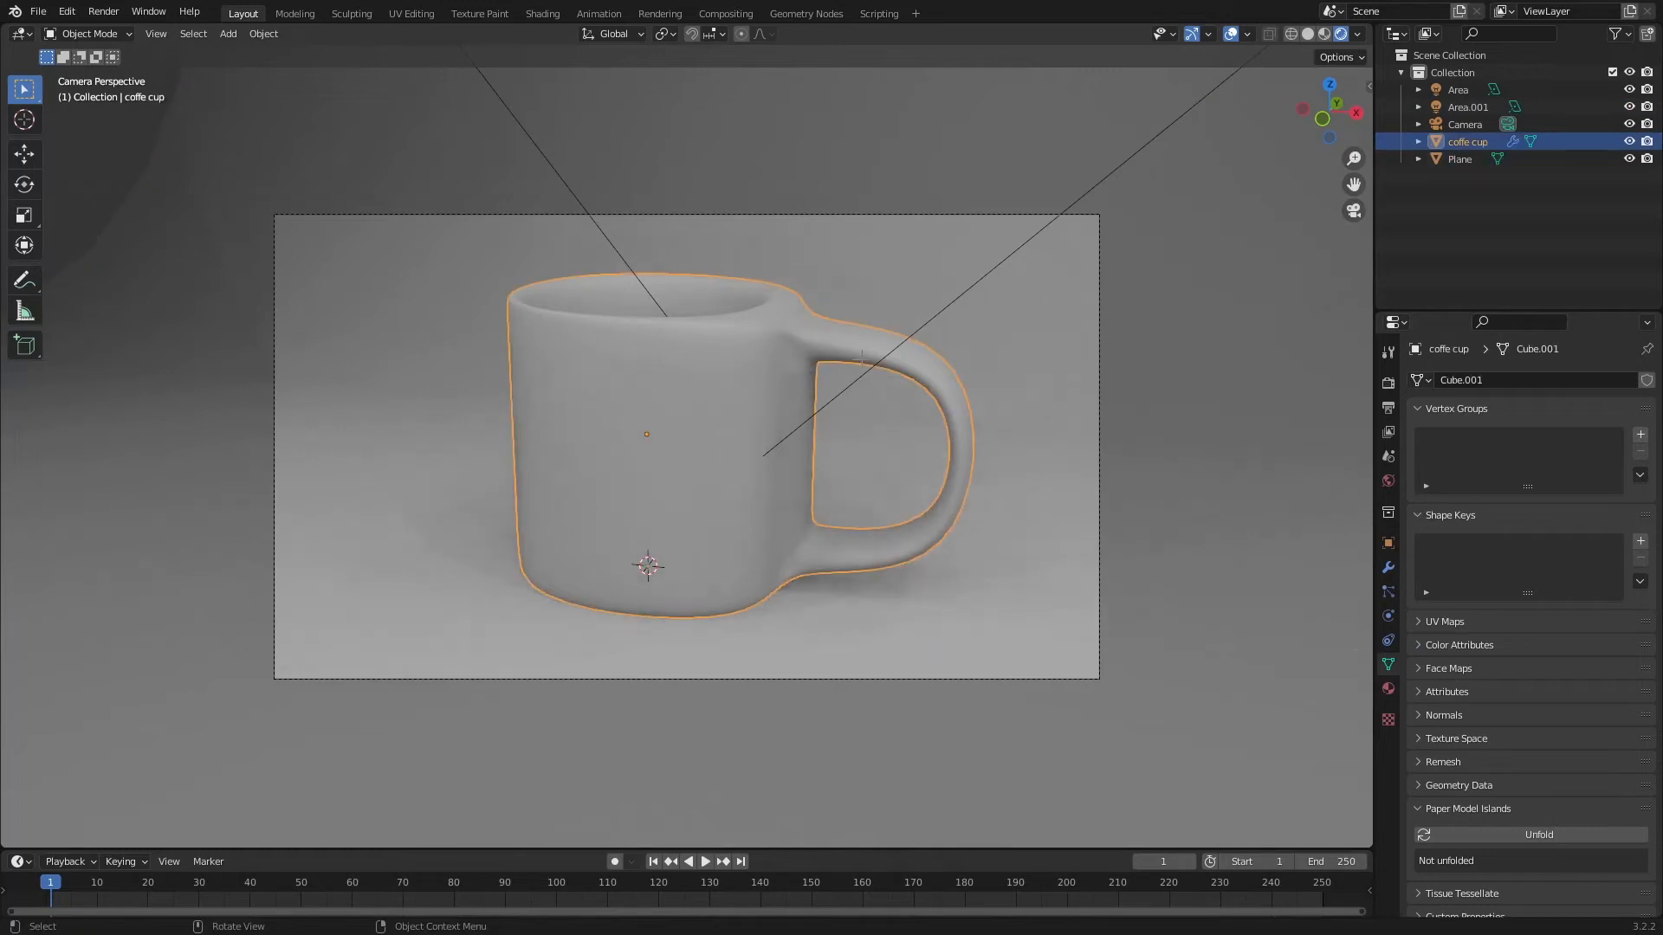
left_click(1389, 688)
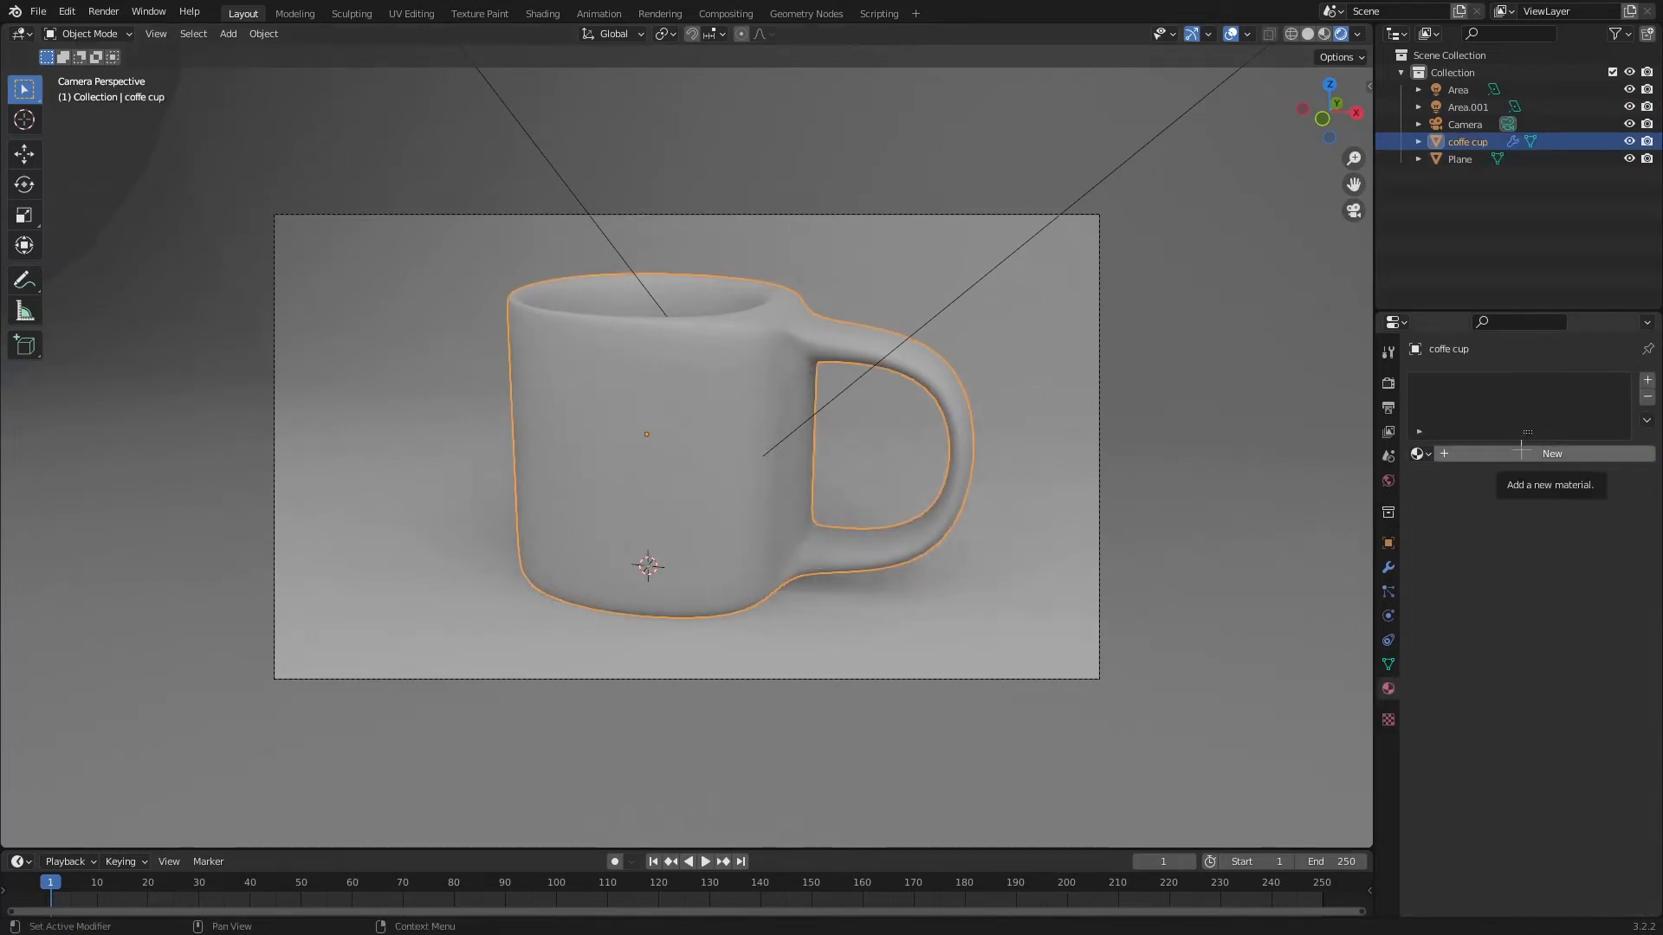
left_click(1550, 452)
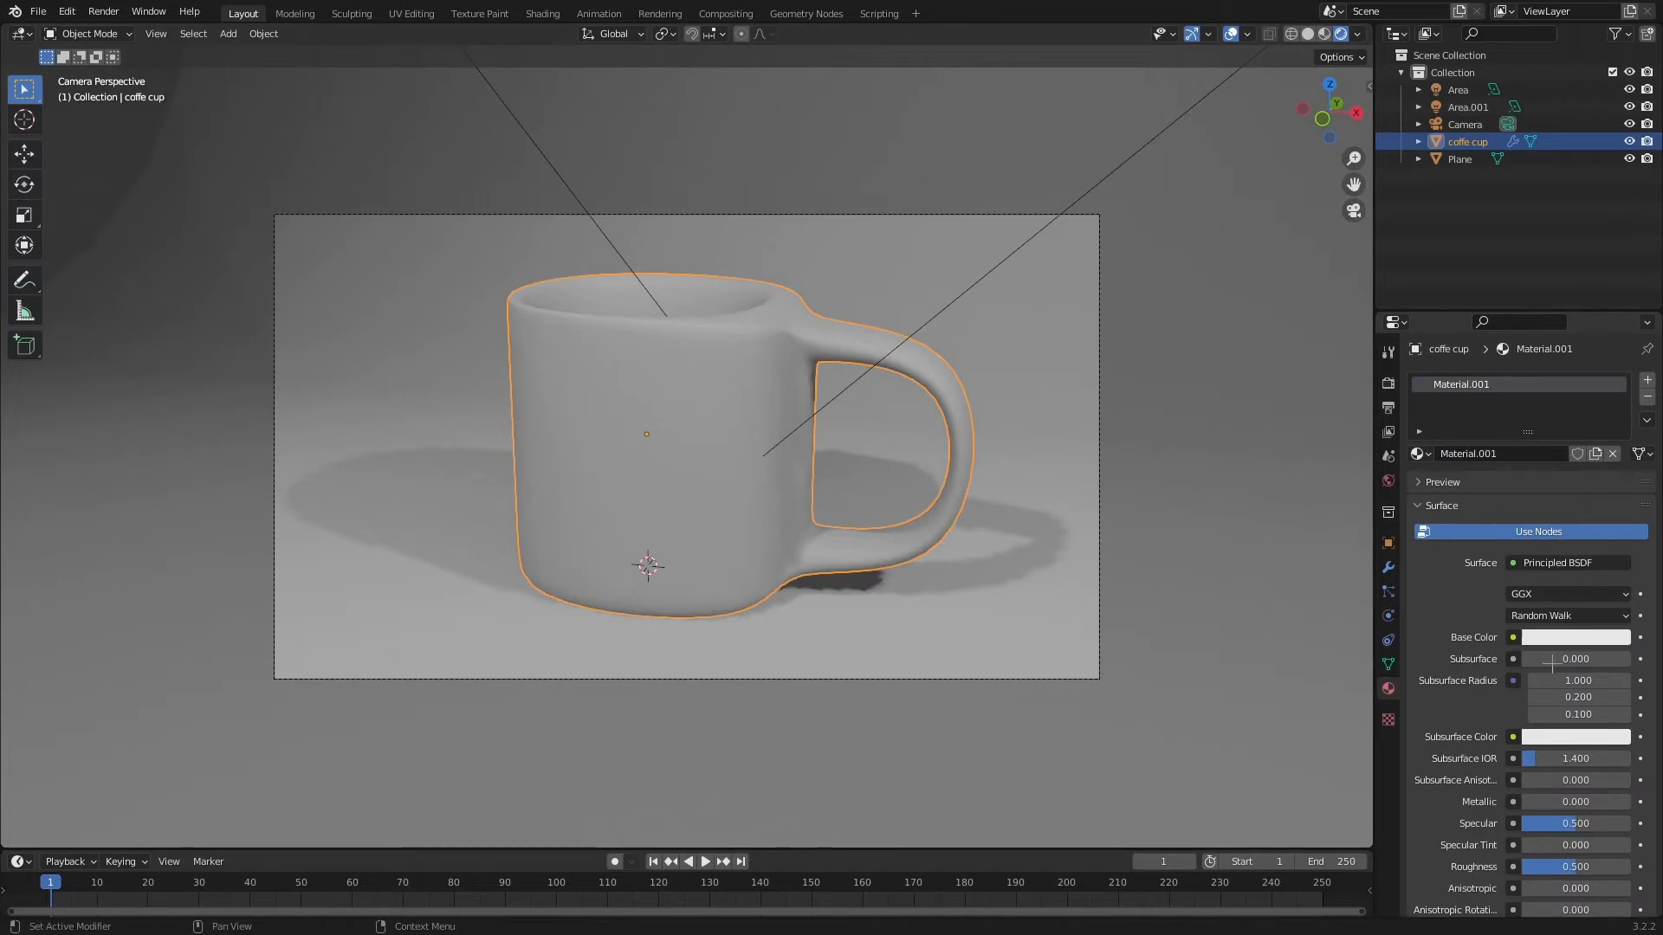
Set the mug material's base color to pure white, with saturation 0 and value 1
left_click(1568, 636)
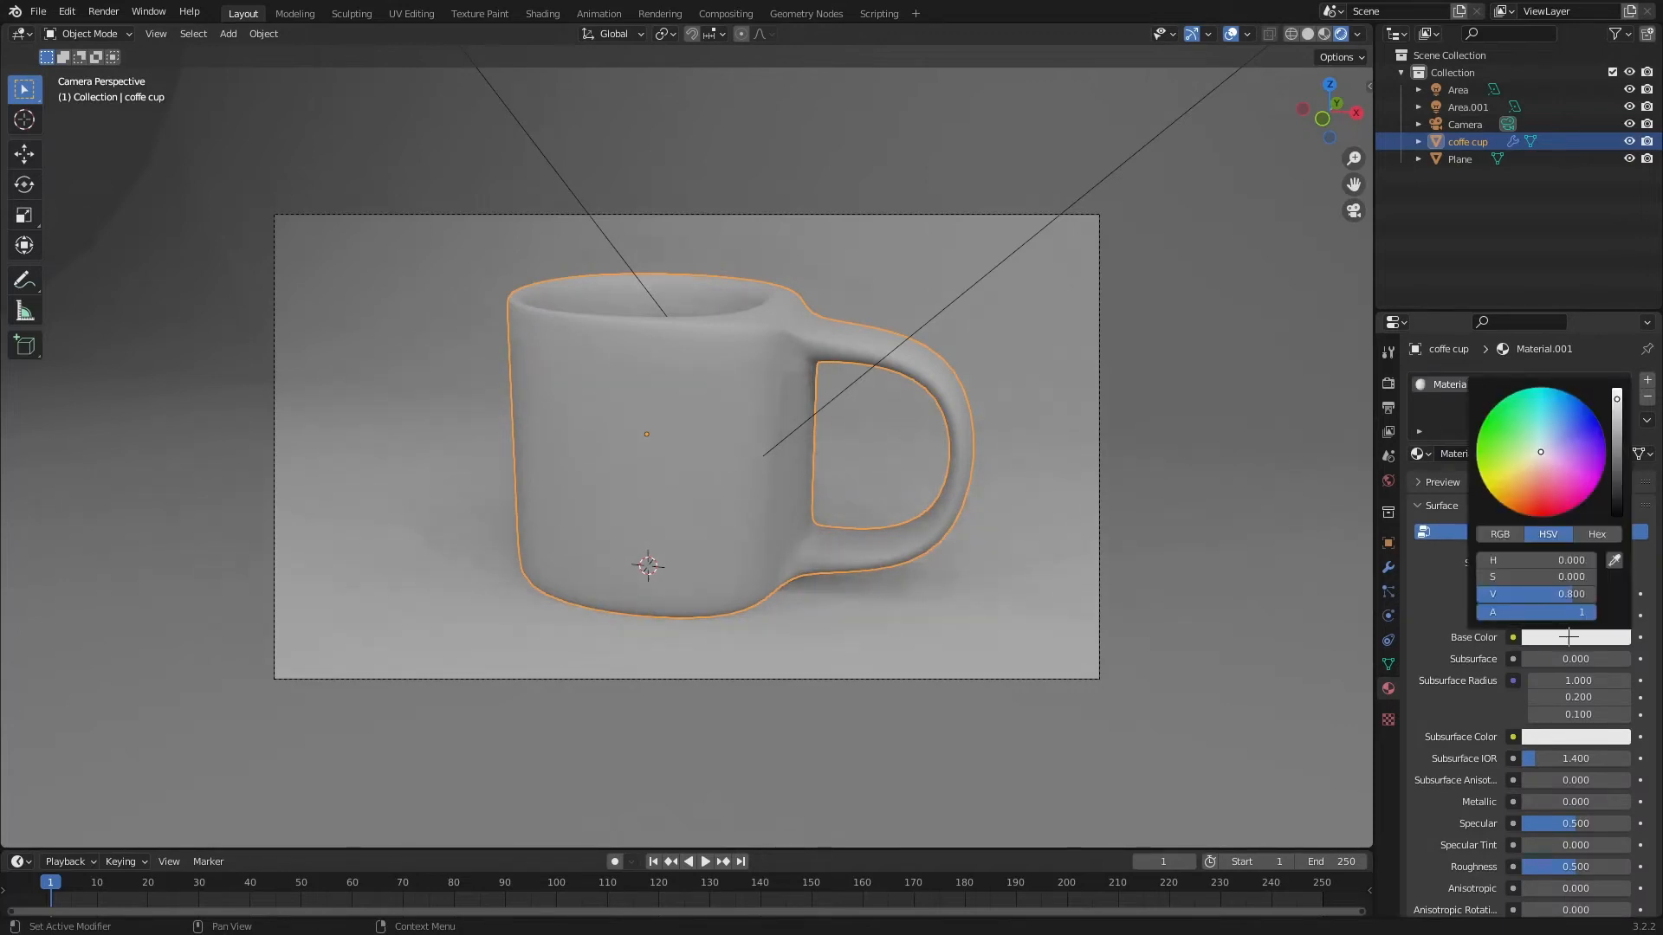
mouse_move(1611, 509)
left_mouse_down()
mouse_move(1588, 429)
mouse_move(1484, 419)
mouse_move(1510, 508)
mouse_move(1598, 479)
mouse_move(1488, 418)
mouse_move(1511, 507)
mouse_move(1587, 430)
mouse_move(1503, 399)
mouse_move(1541, 411)
mouse_move(1563, 481)
mouse_move(1550, 450)
mouse_move(1540, 460)
left_mouse_up()
left_click_drag(1573, 594, 1596, 594)
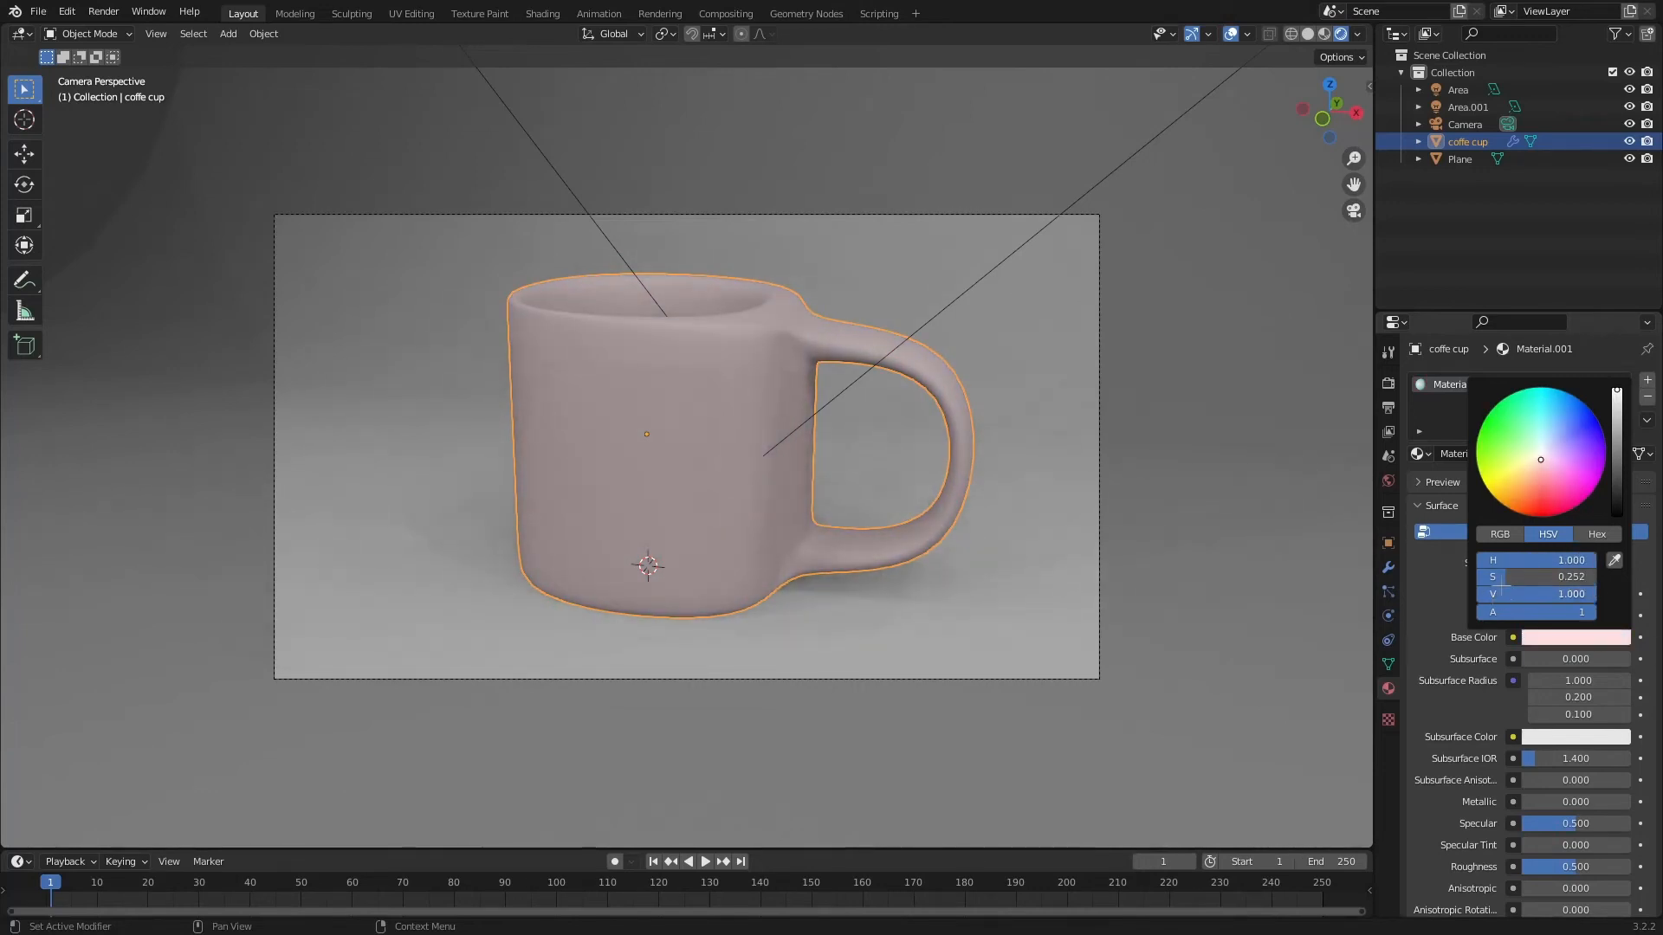
left_click_drag(1500, 576, 1476, 577)
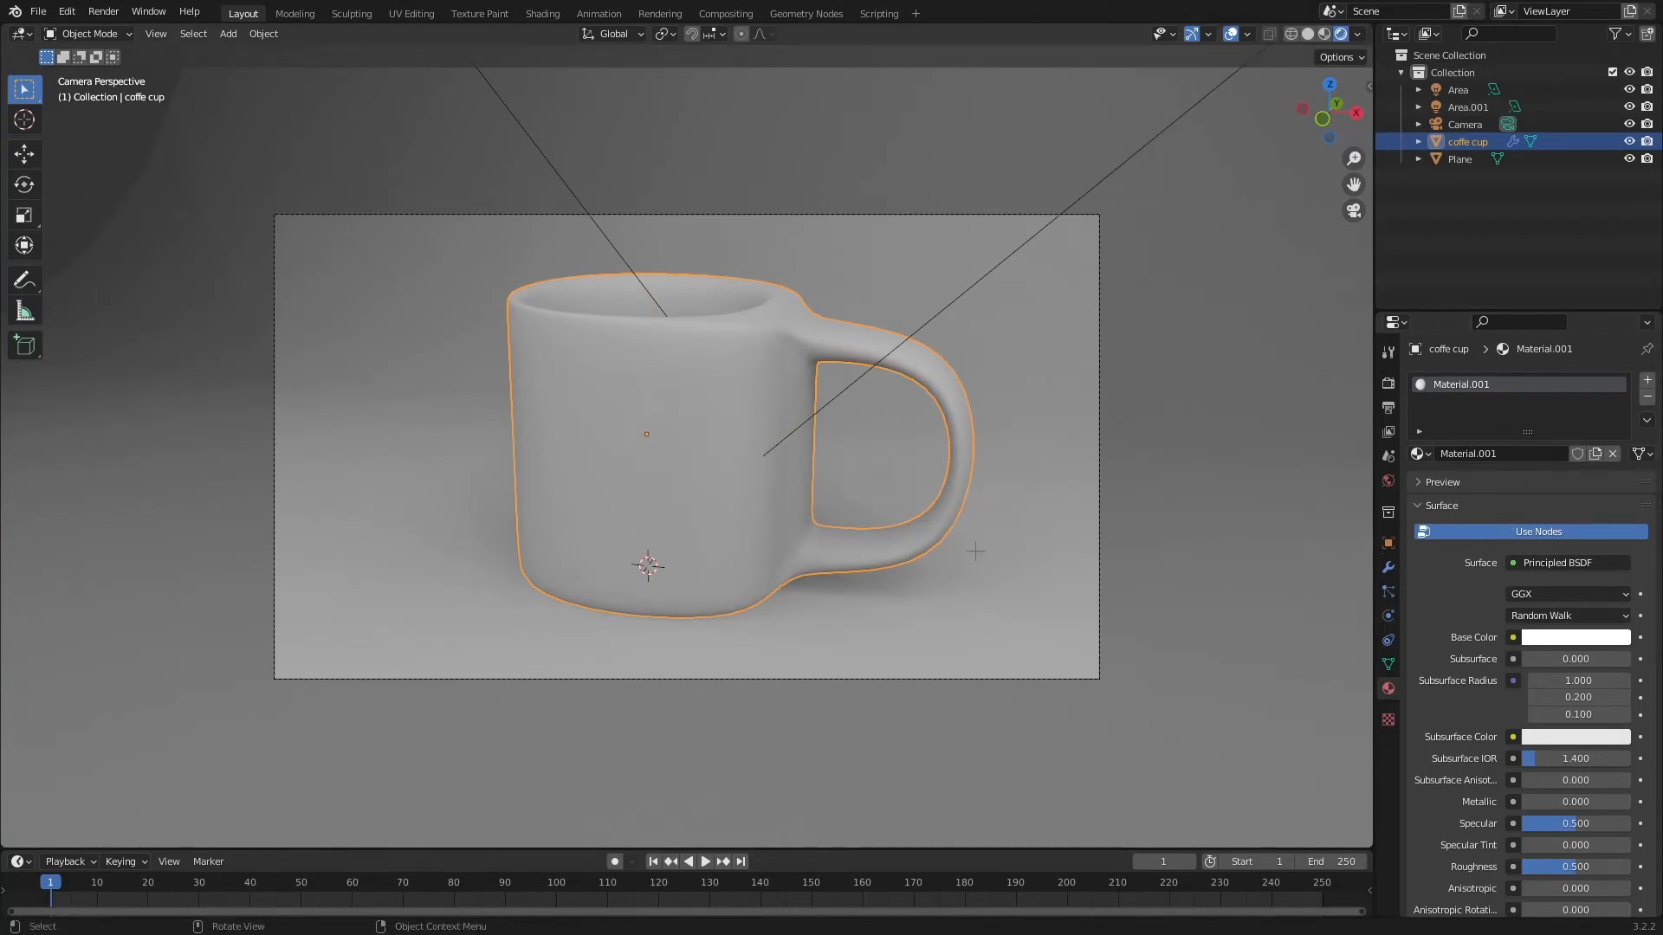
left_click(975, 552)
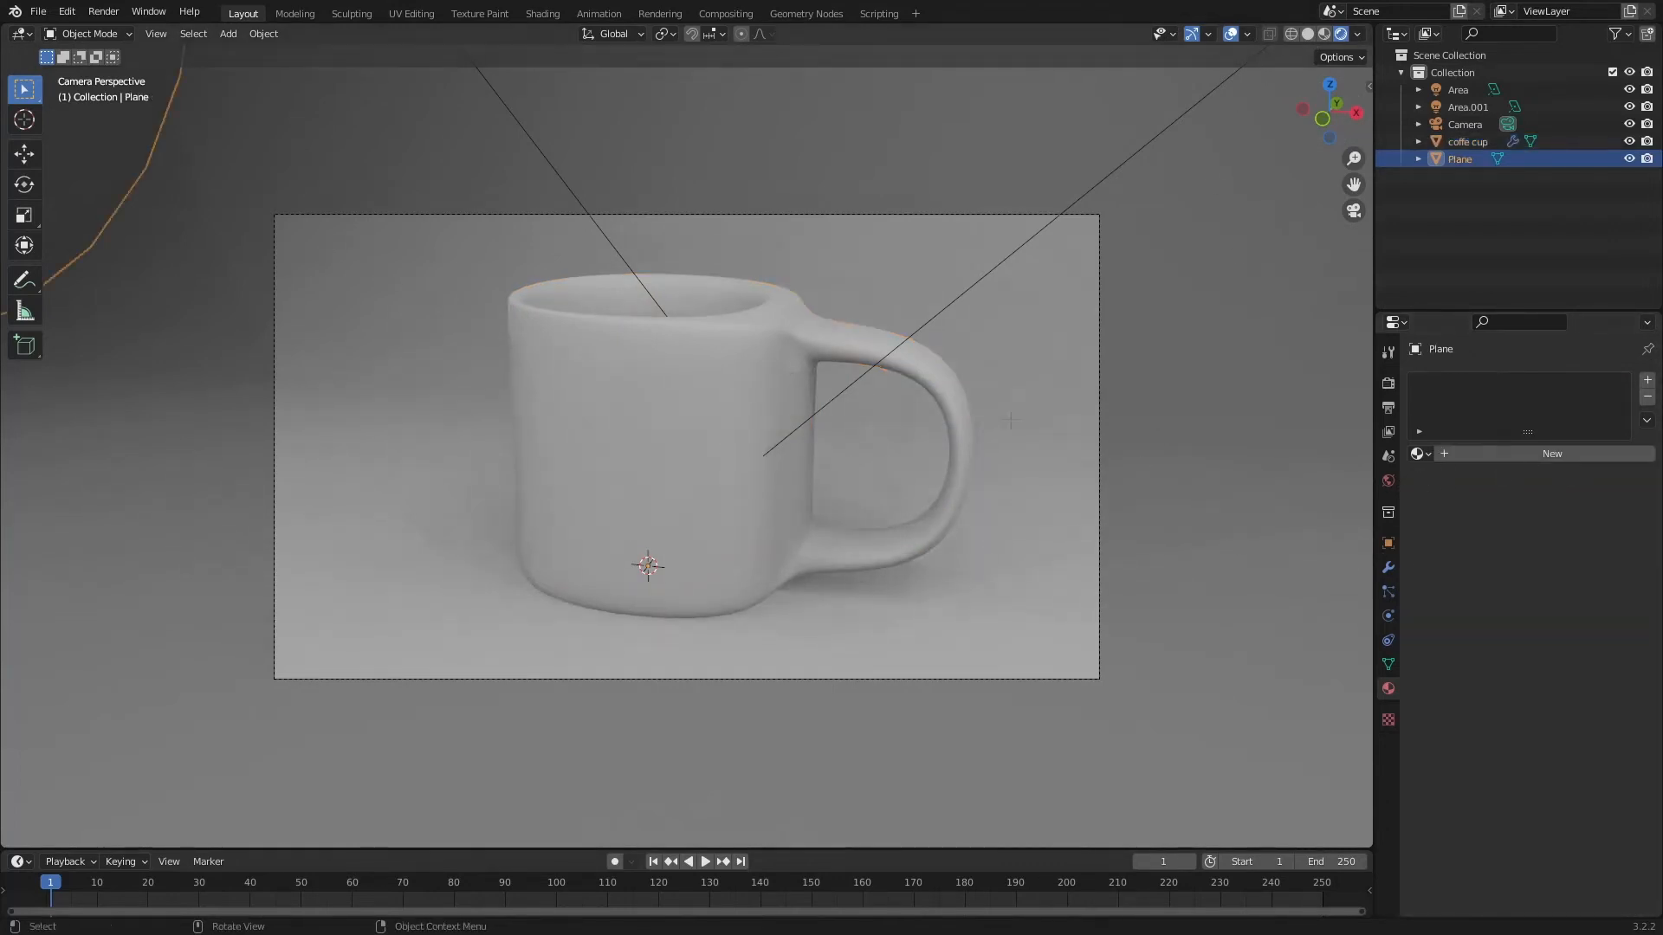
left_click(708, 393)
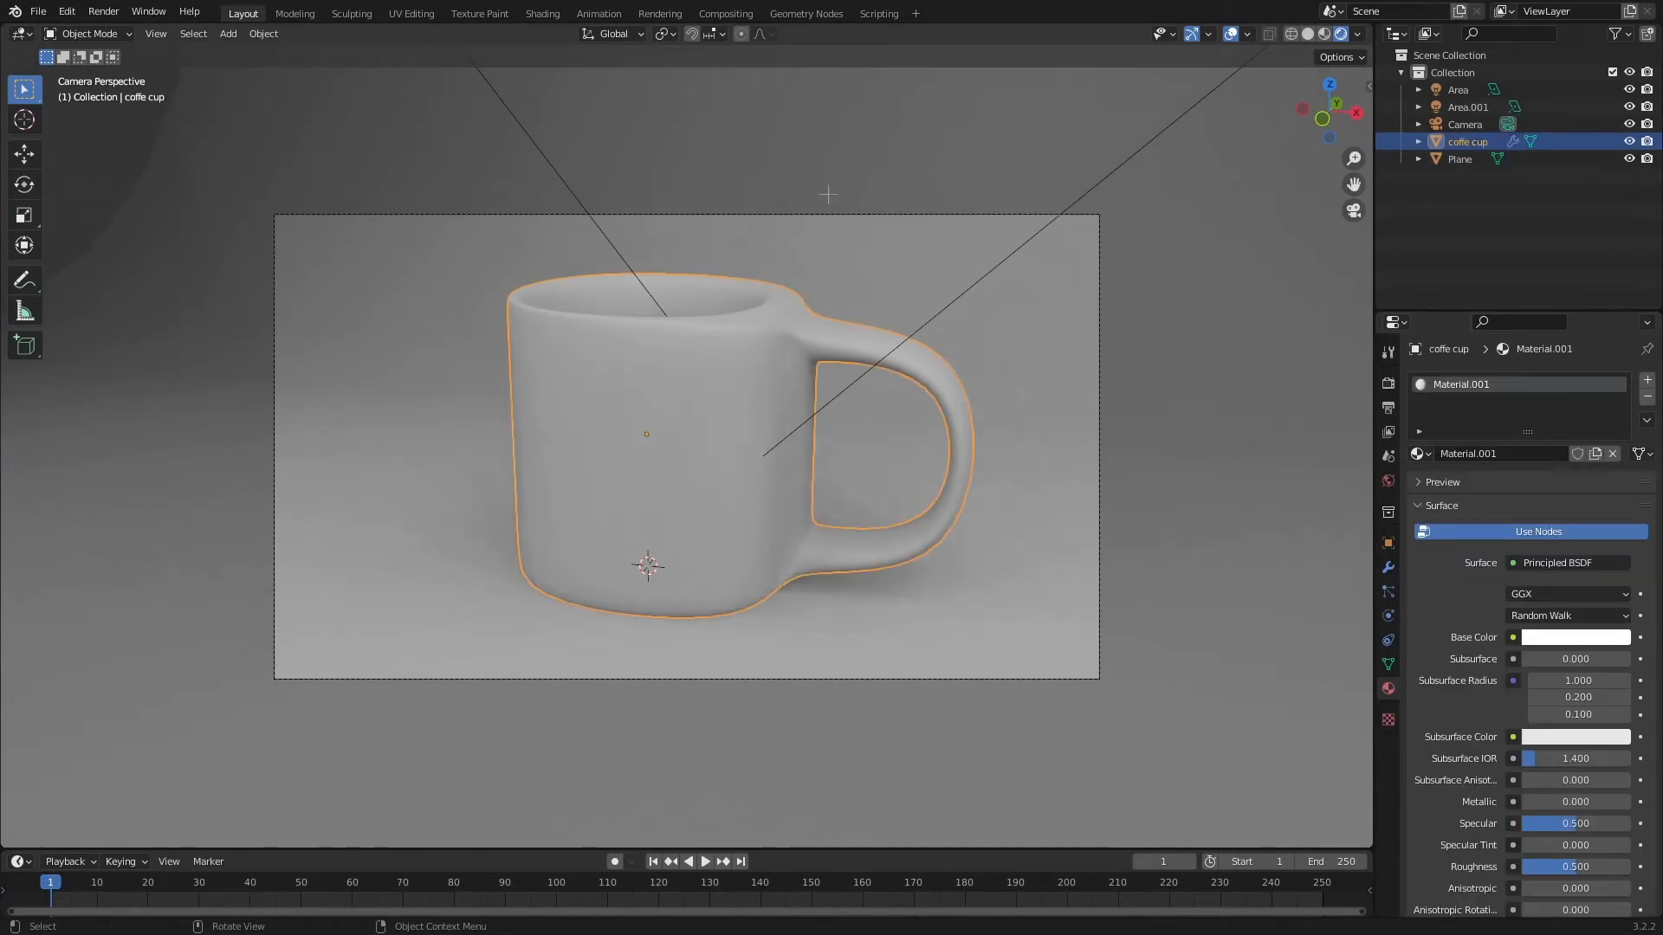
left_click(109, 135)
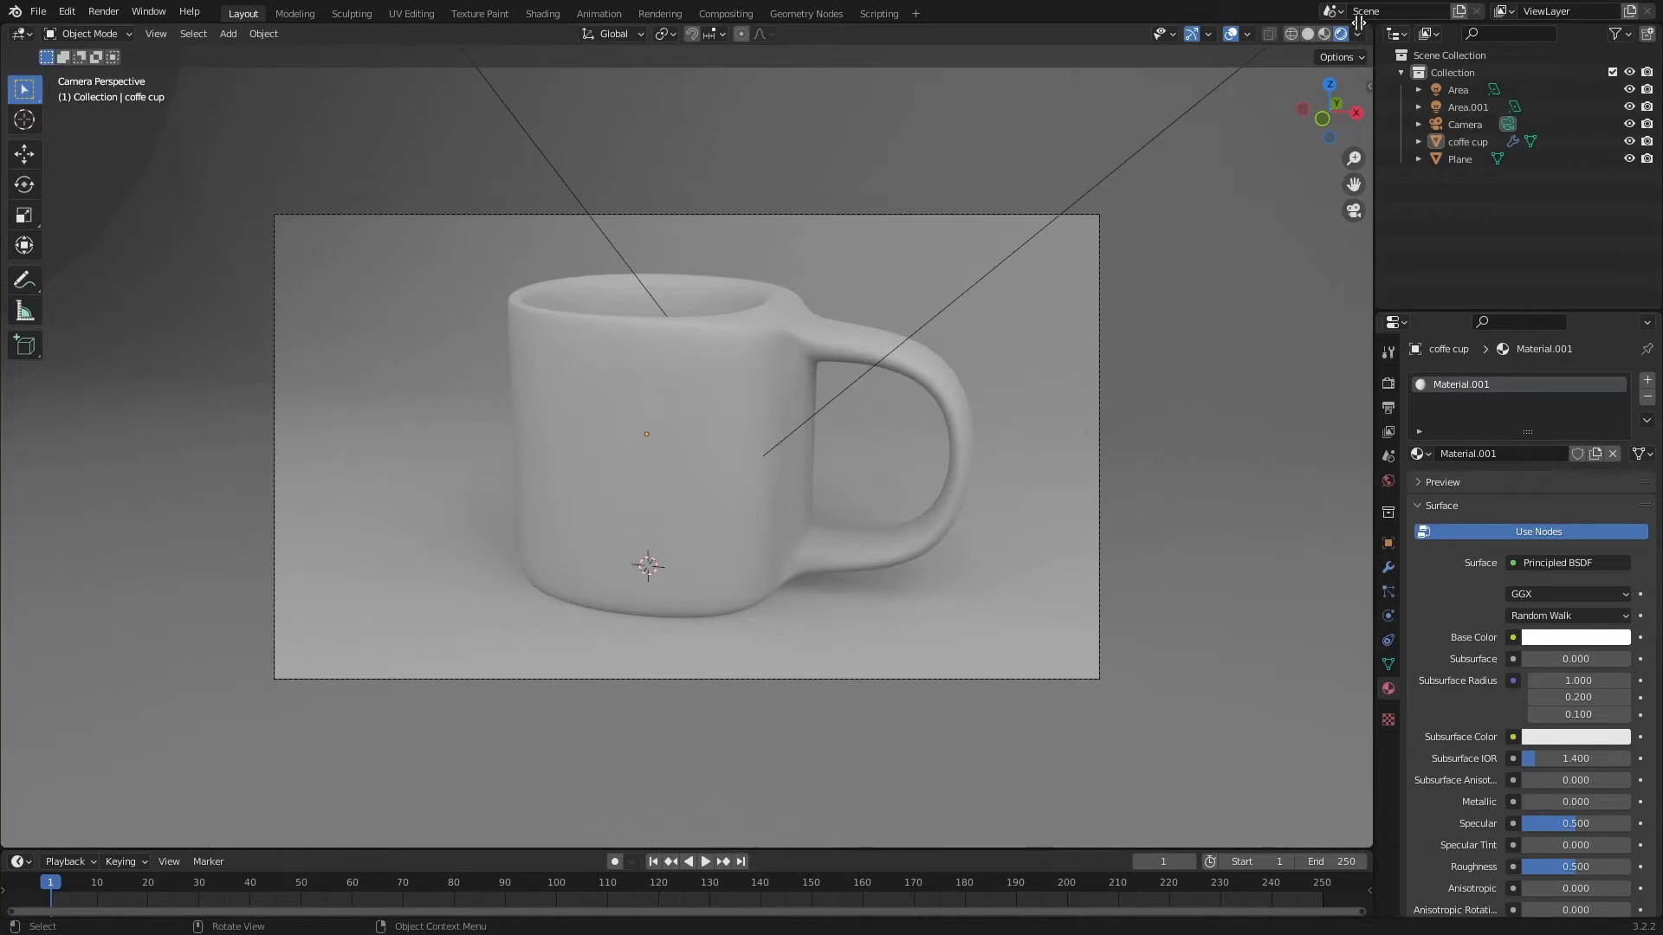
left_click_drag(1358, 23, 929, 43)
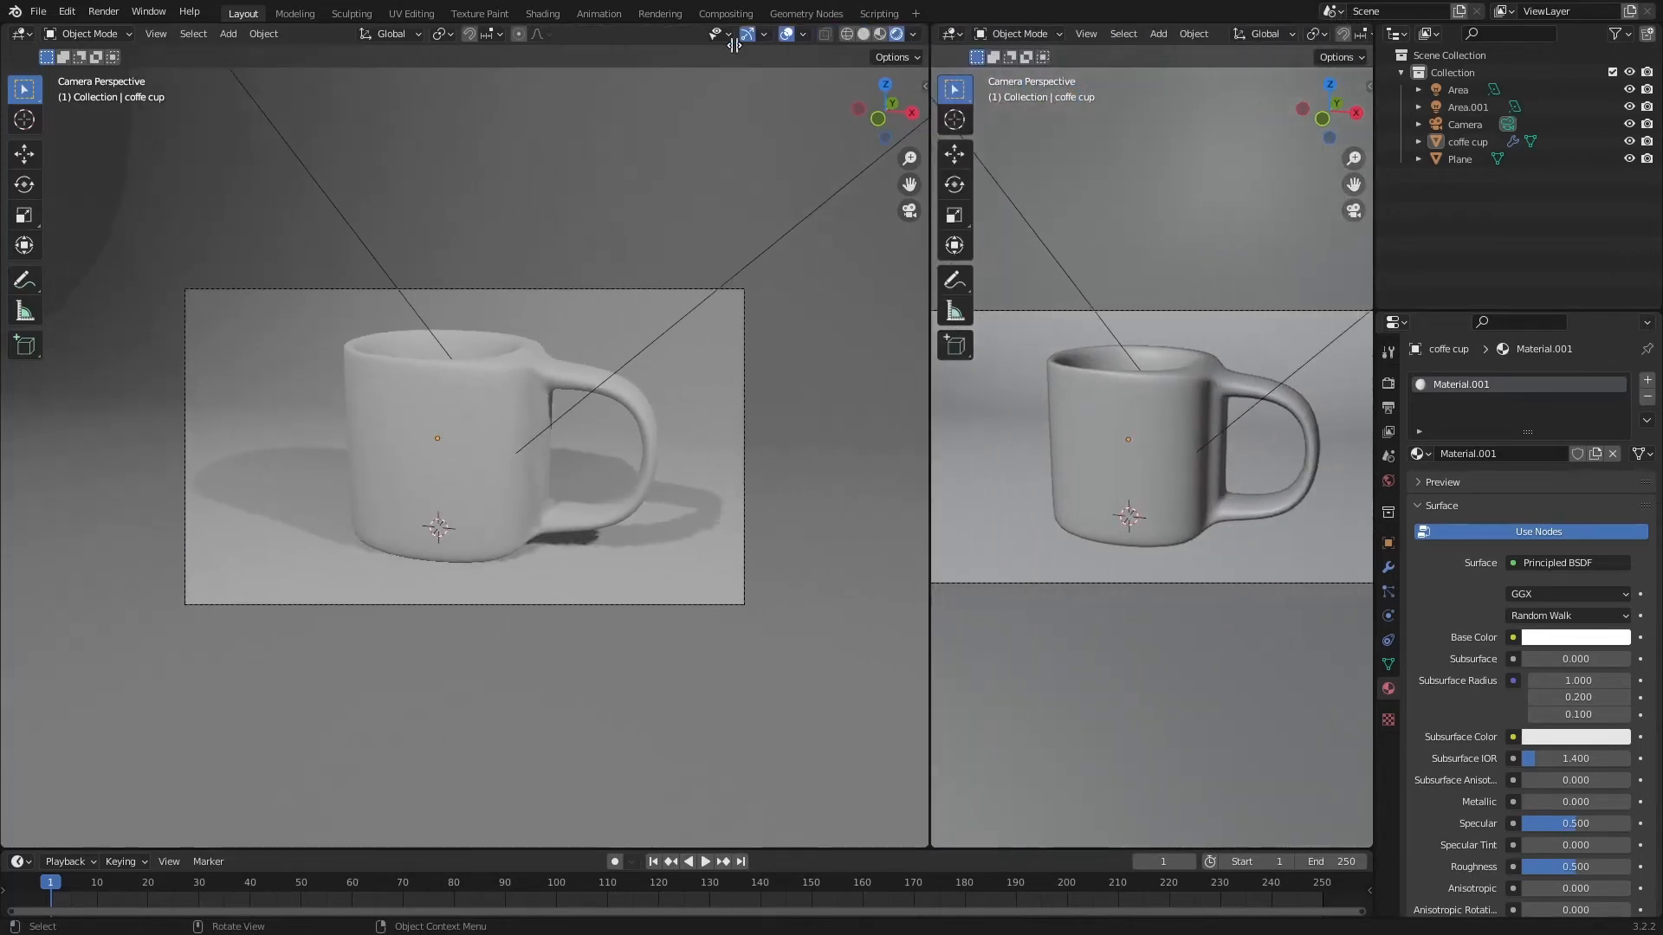
left_click_drag(735, 45, 581, 88)
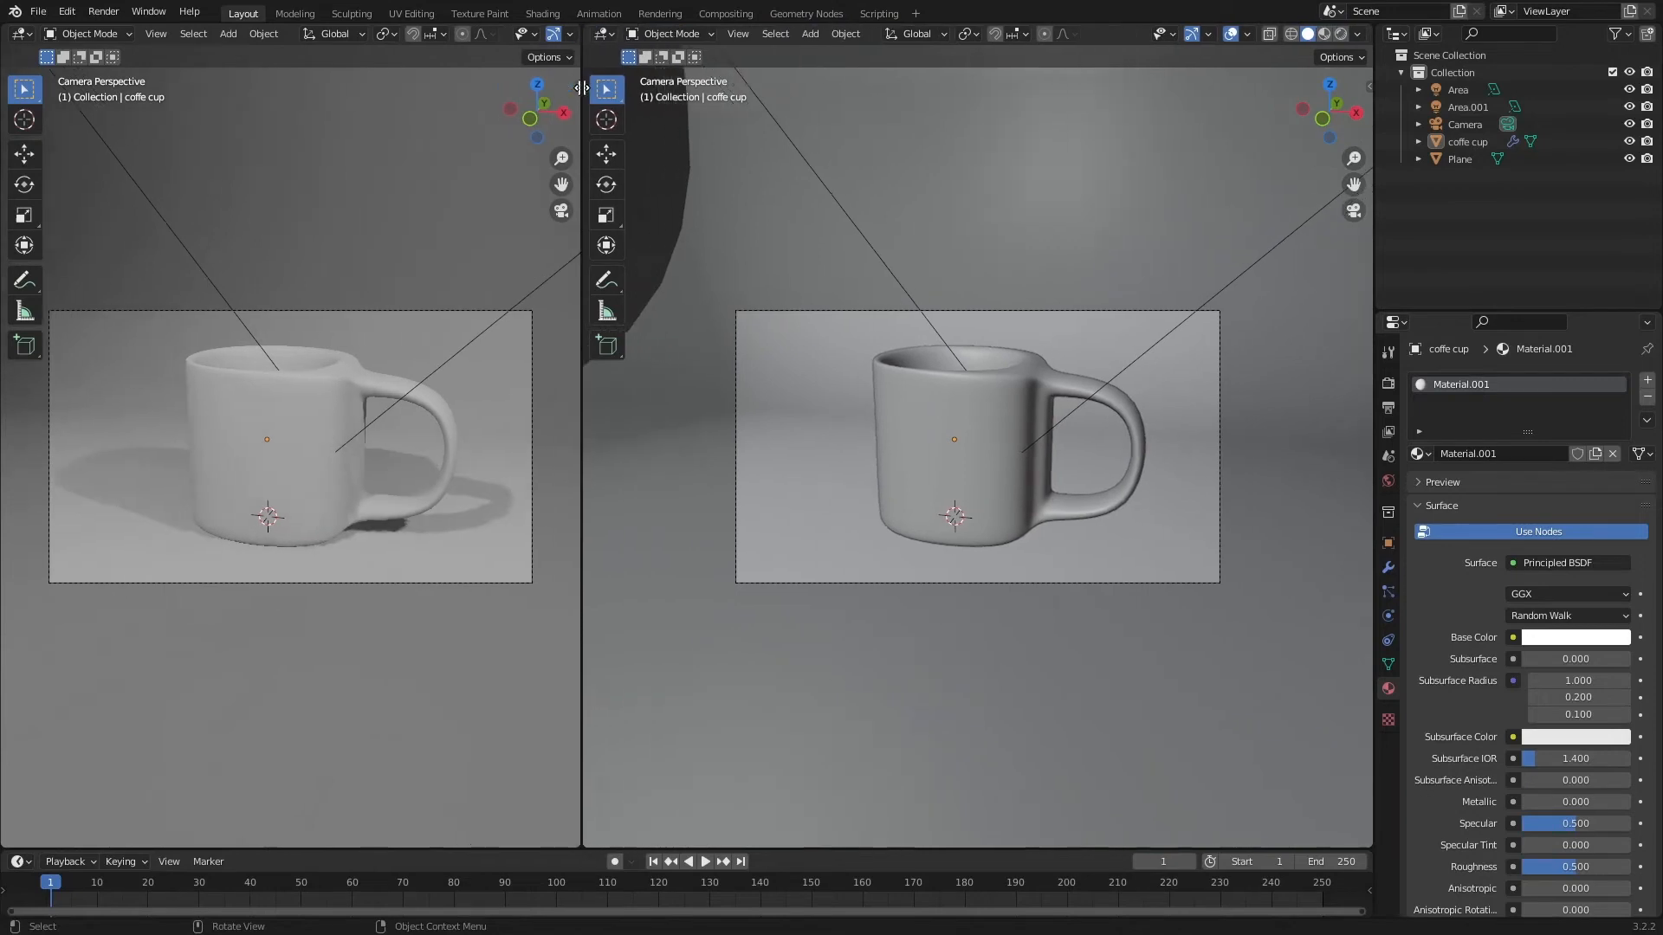
left_click(610, 28)
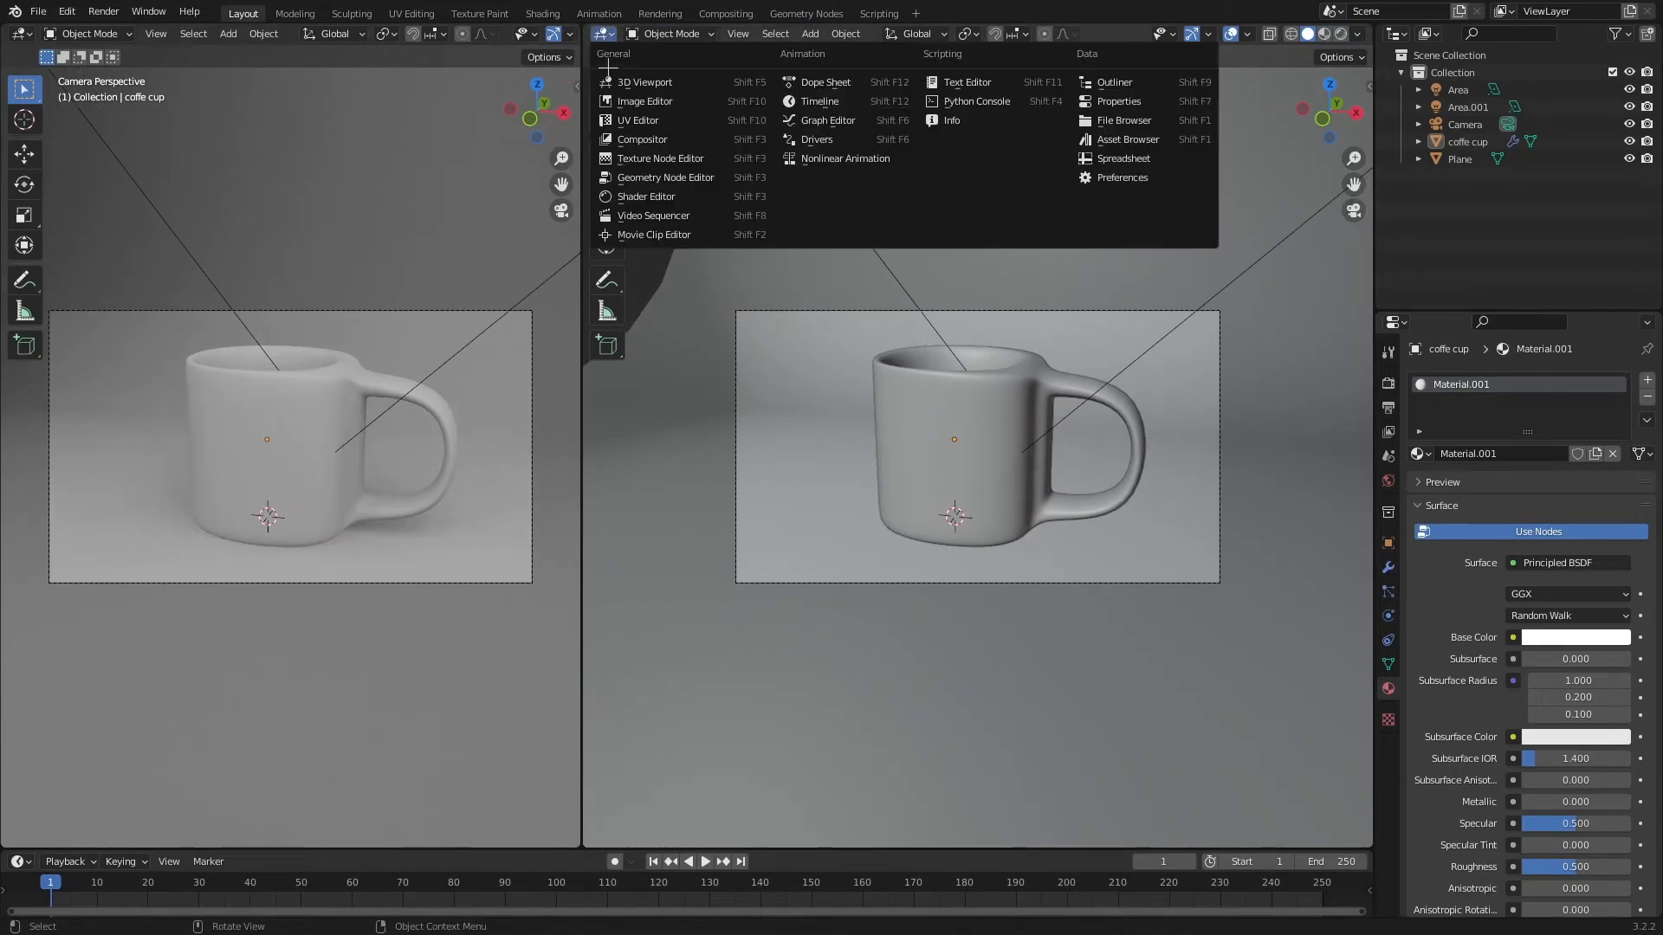
left_click(607, 37)
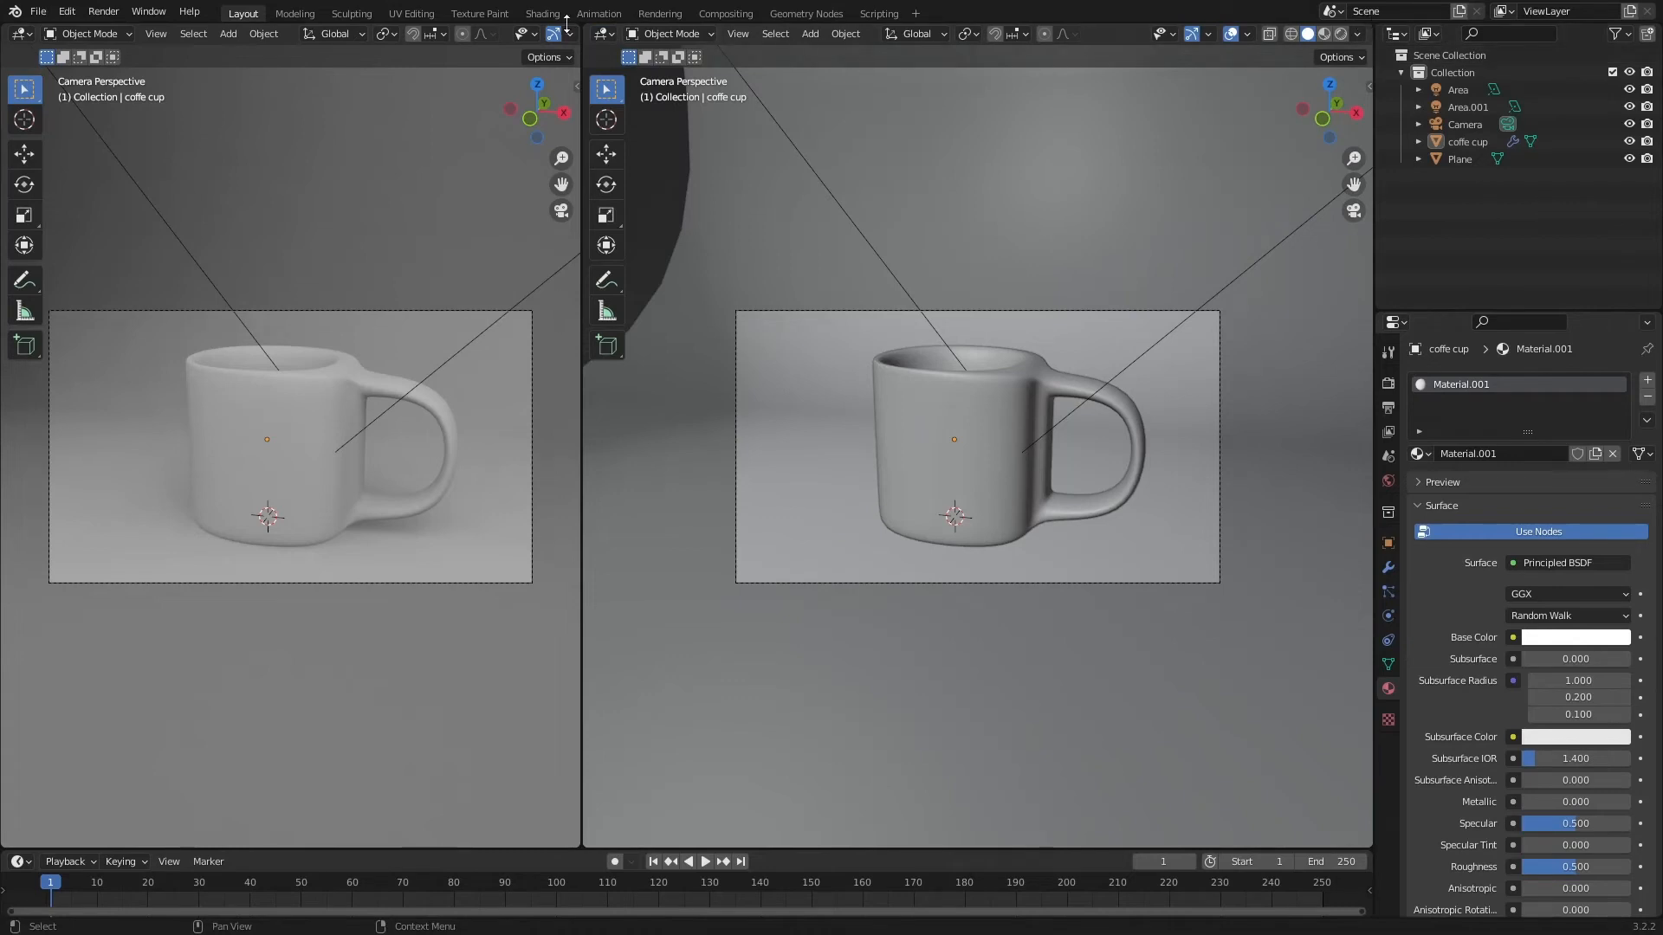
left_click_drag(575, 26, 1359, 19)
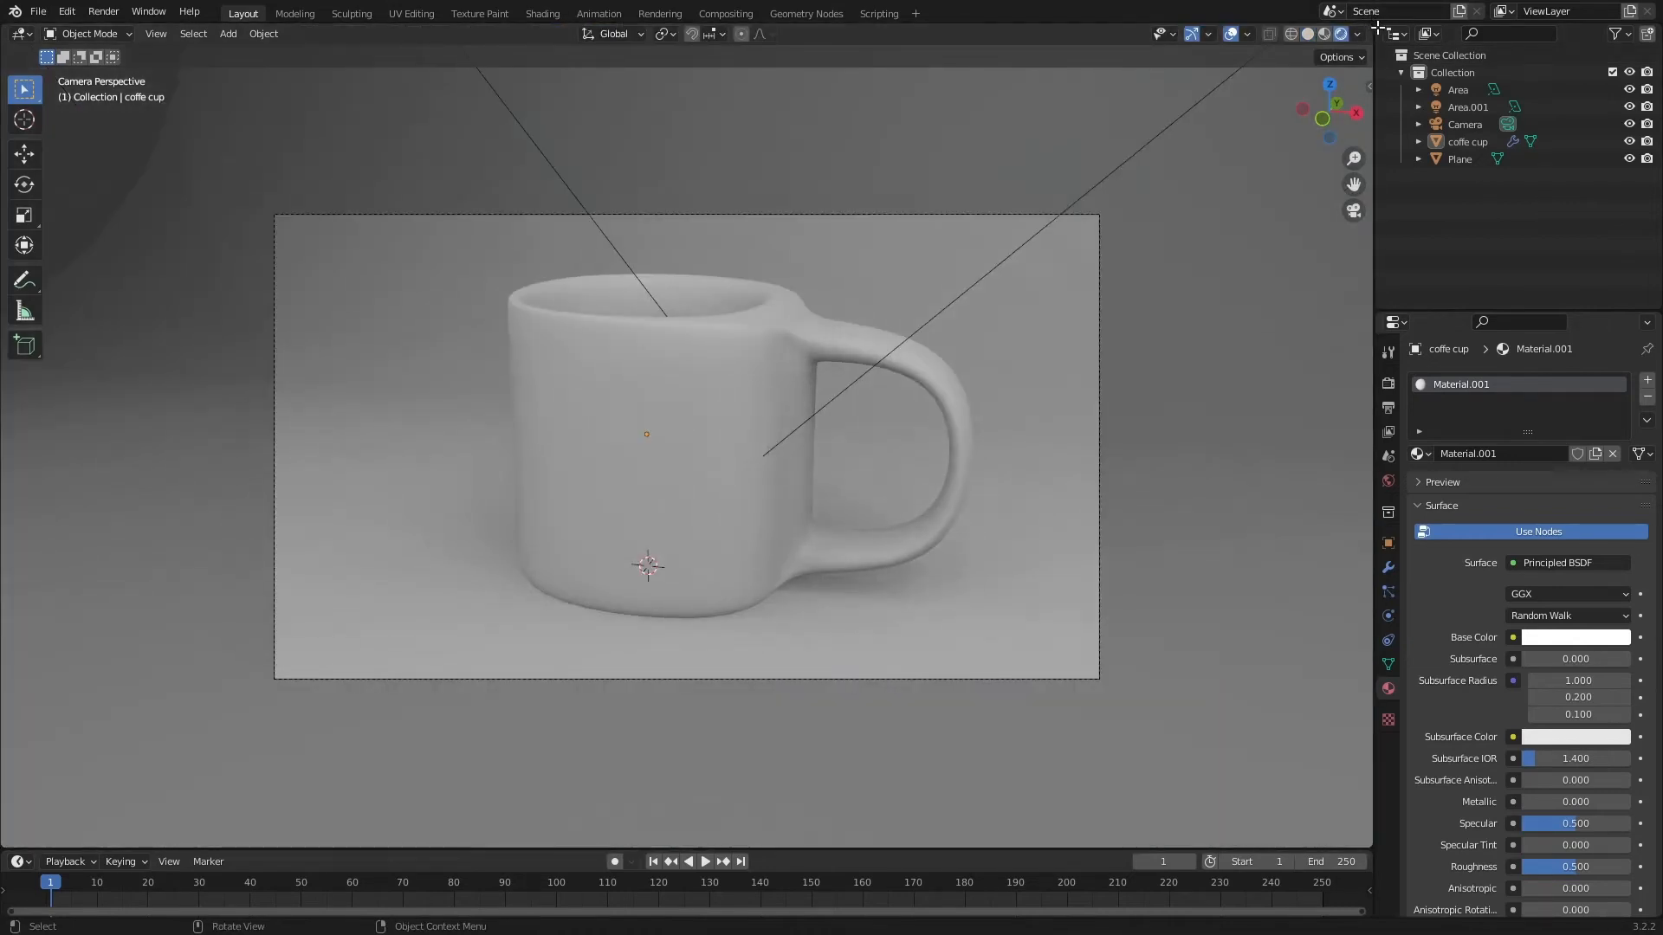
mouse_move(1365, 27)
left_mouse_down()
mouse_move(1341, 28)
mouse_move(1376, 21)
left_mouse_up()
Split the 3D viewport into two side-by-side areas, with the rendered camera view in the narrower one, and merge any extra splits back
left_click_drag(1354, 24, 458, 29)
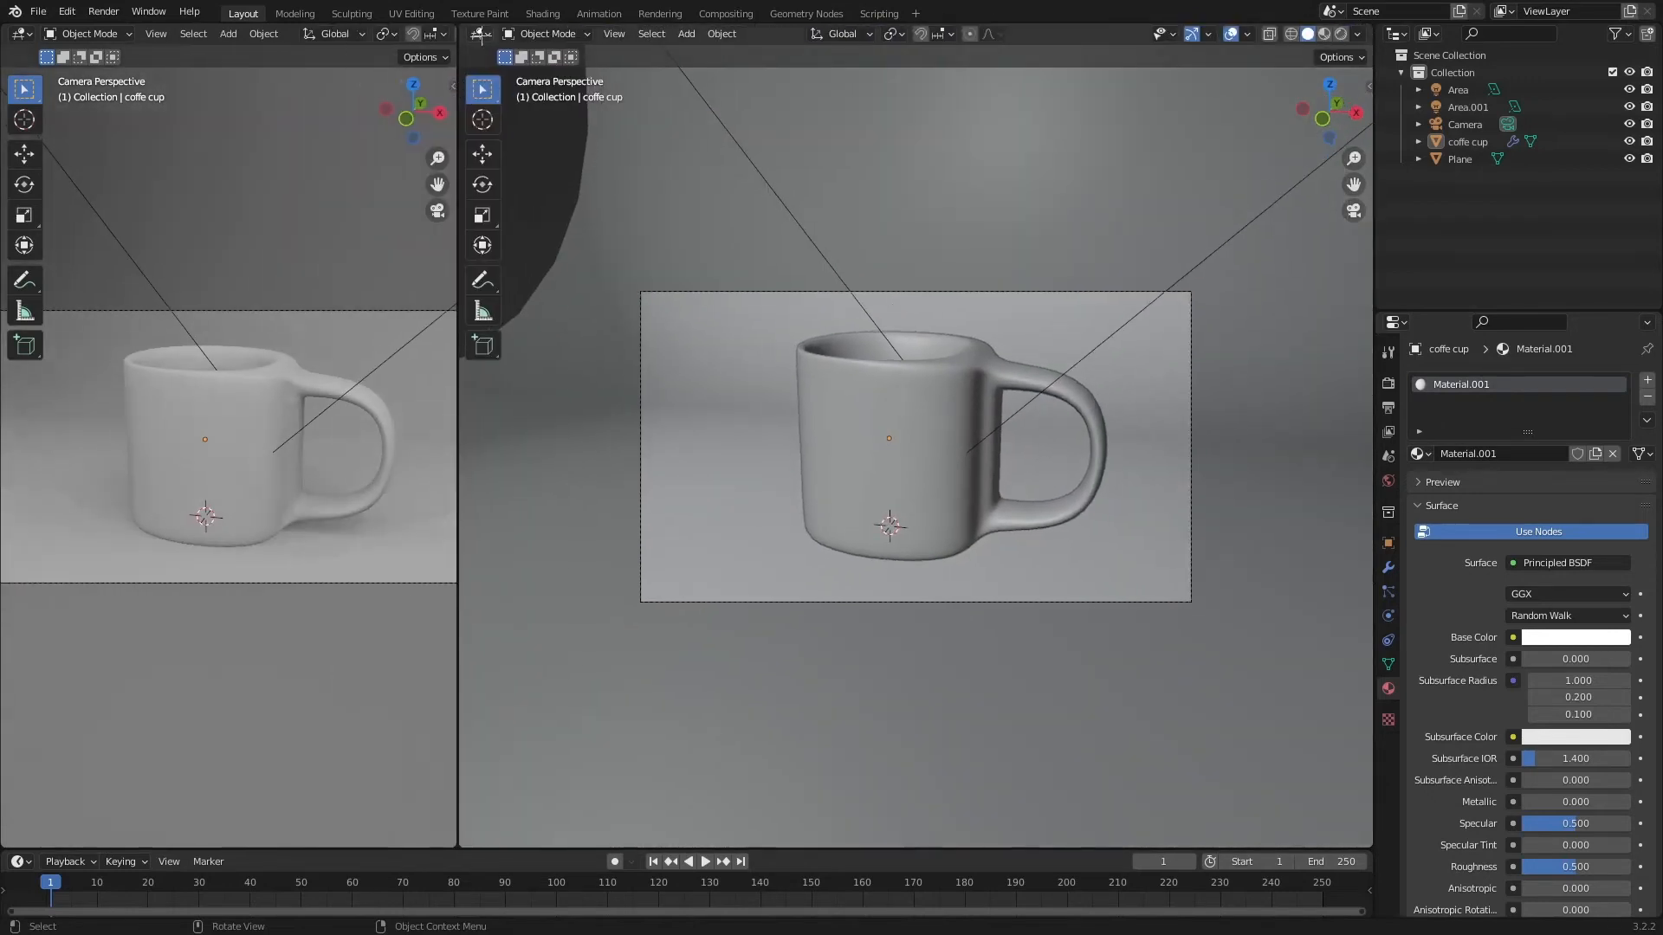
left_click_drag(1372, 25, 1170, 382)
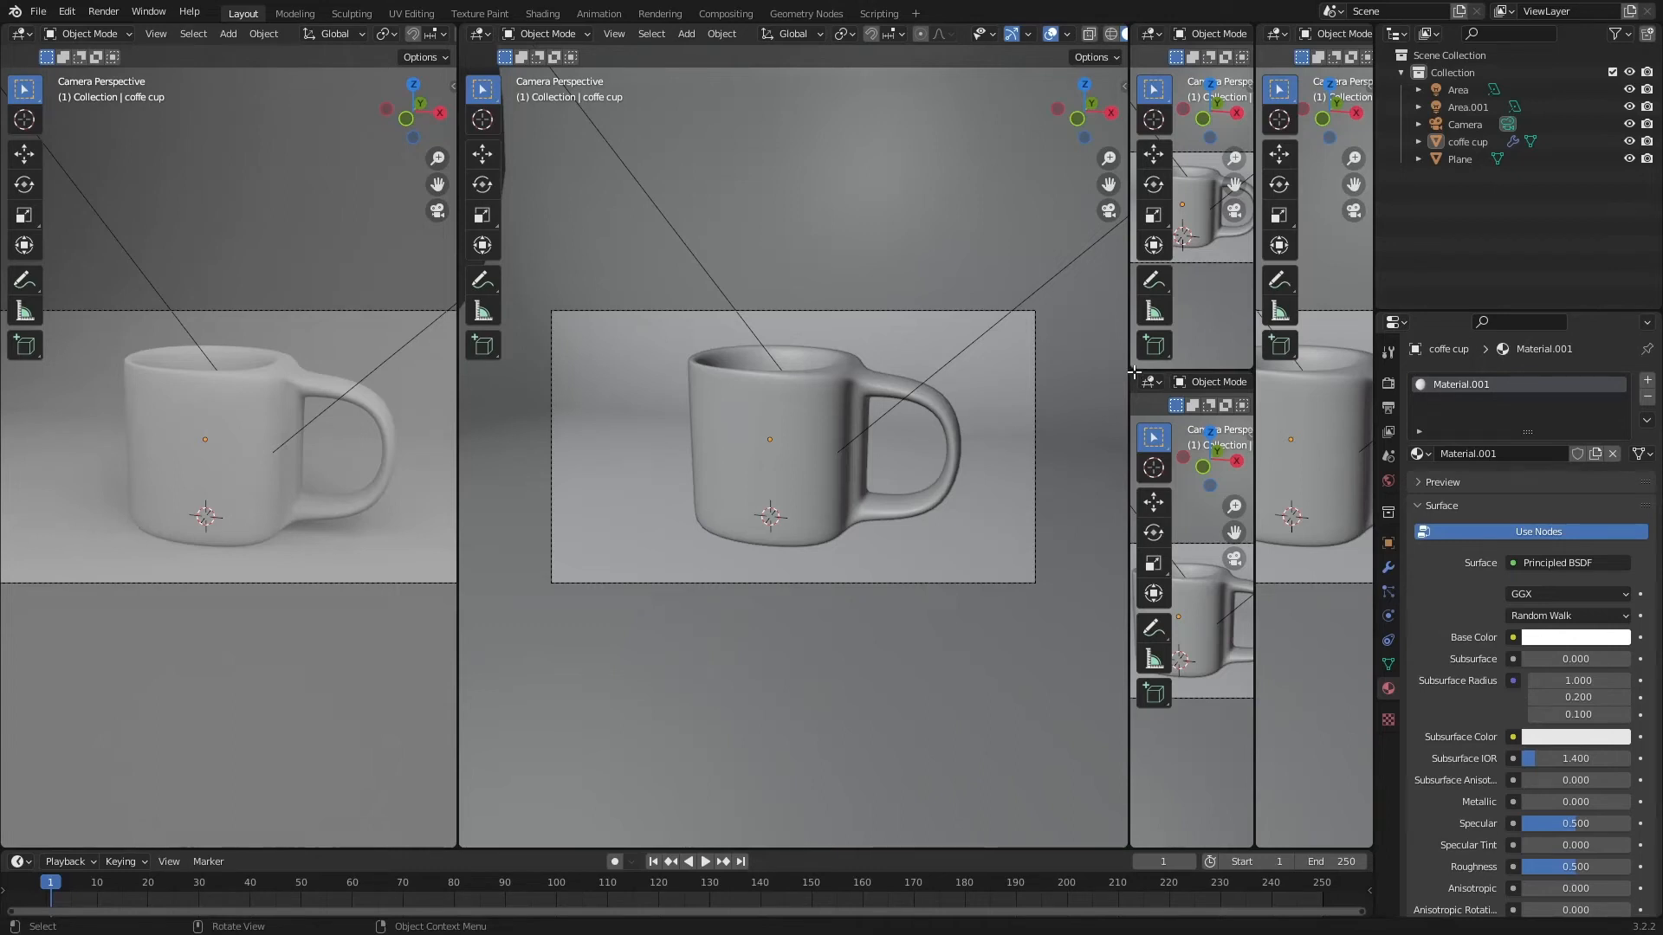
left_click_drag(1135, 372, 1167, 35)
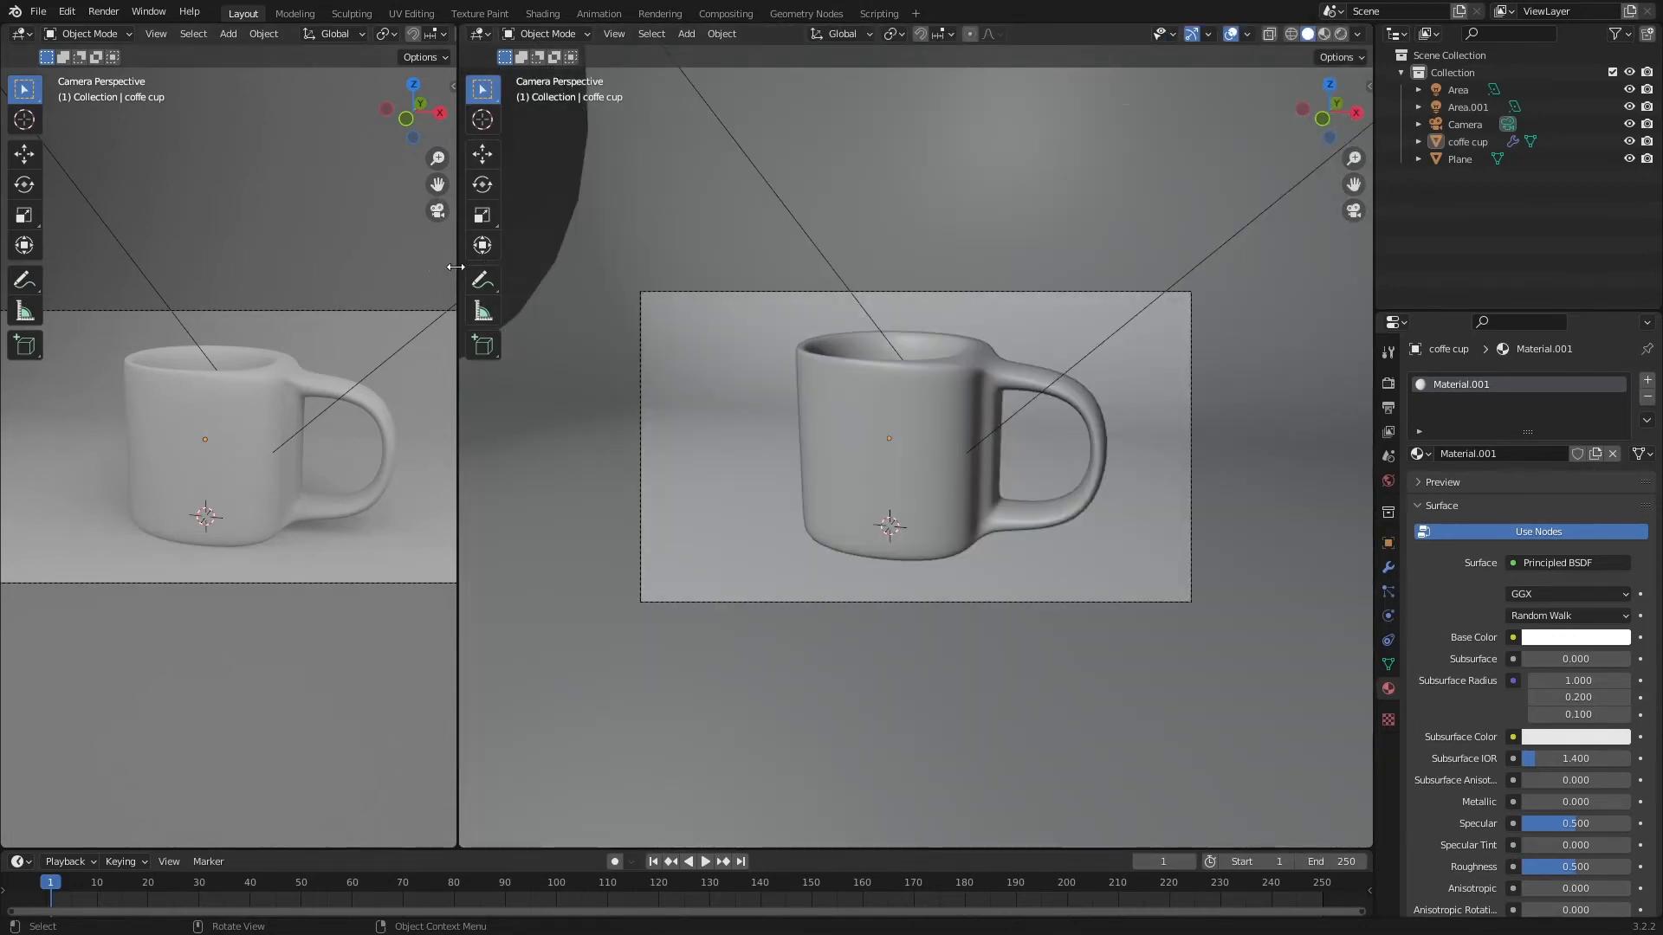
left_click_drag(456, 267, 502, 267)
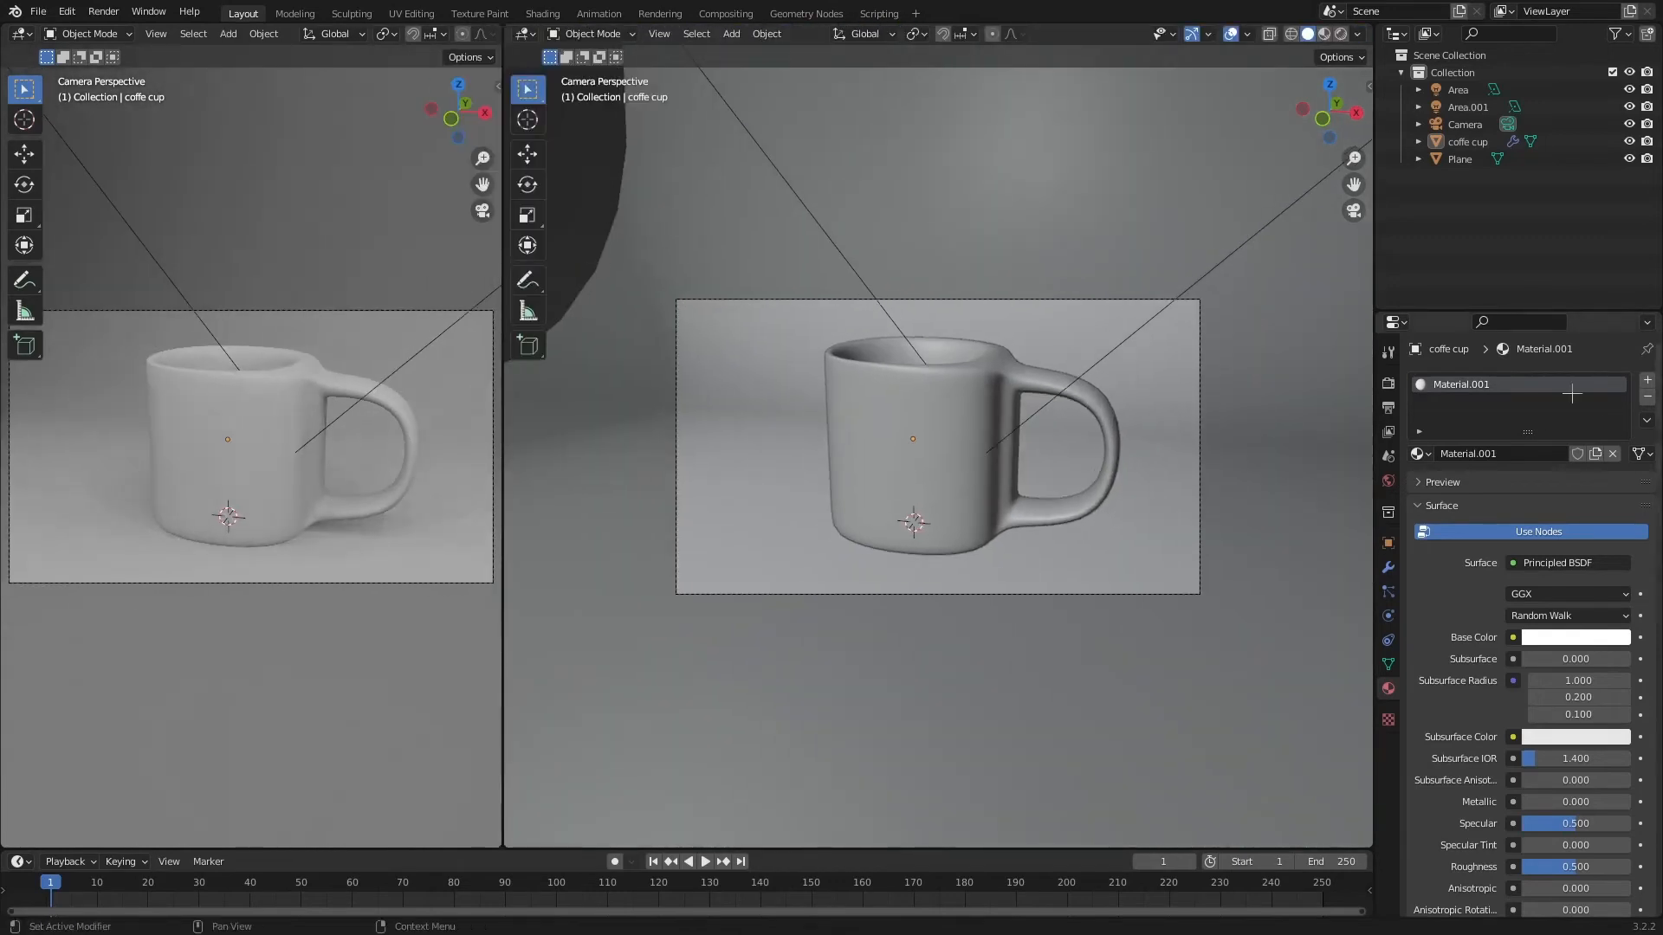
Switch the wider viewport area to the Shader Editor and hide its sidebar
left_click(521, 34)
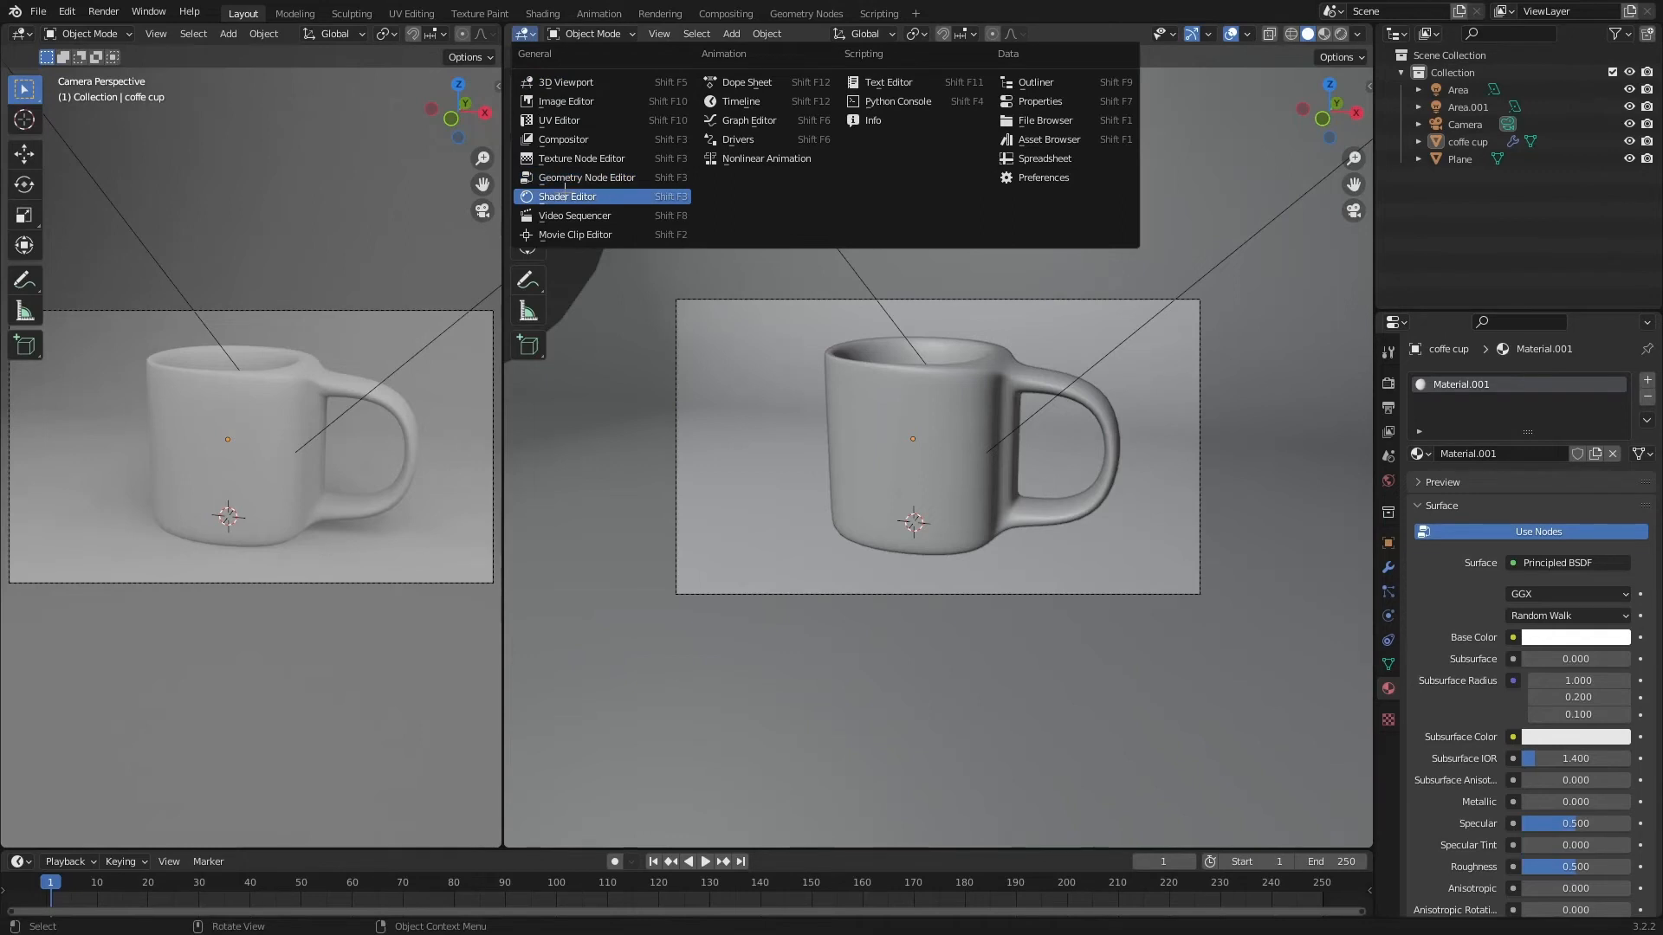
left_click(564, 196)
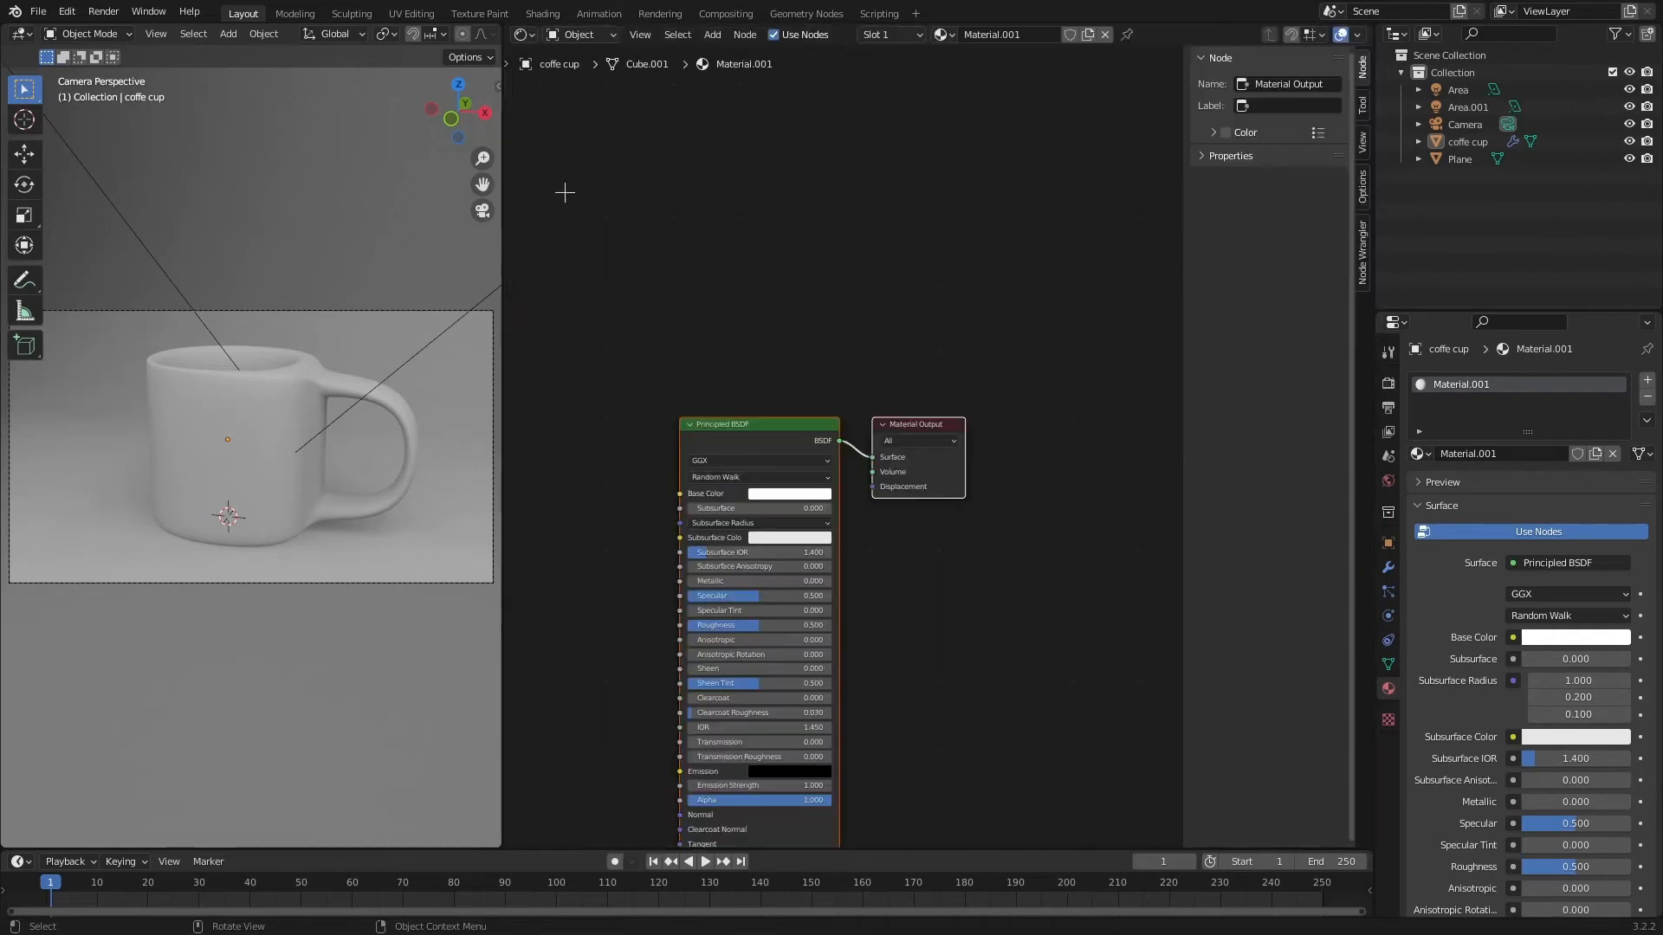
left_click(939, 216)
key("n")
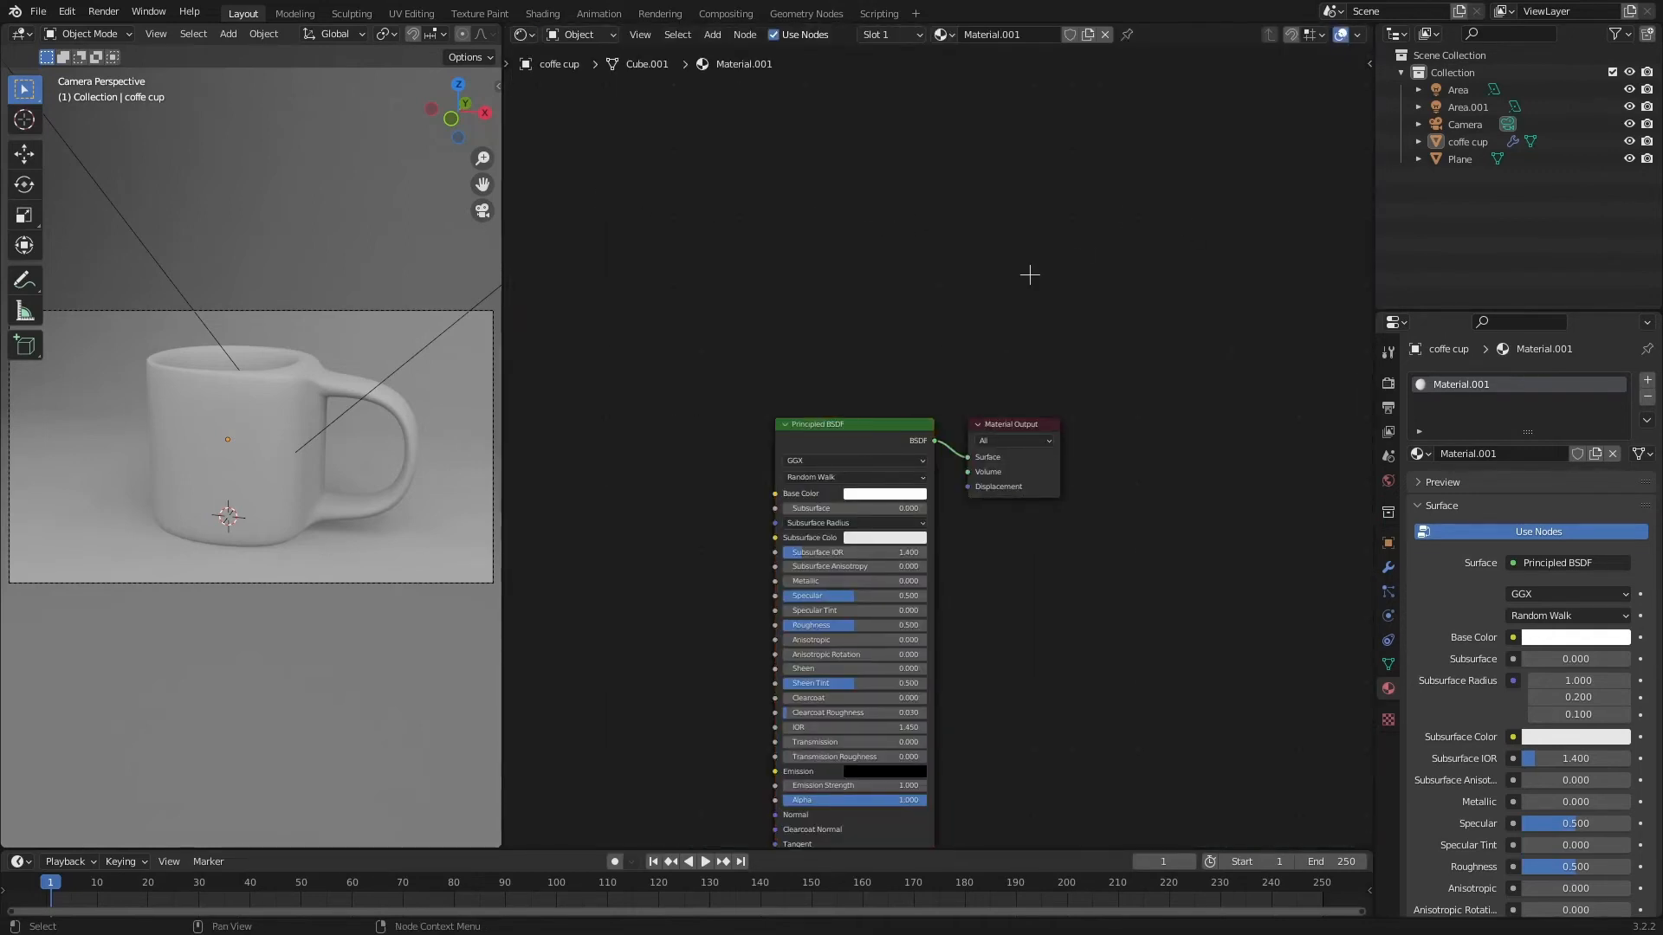
middle_click_drag(1133, 427, 1313, 424)
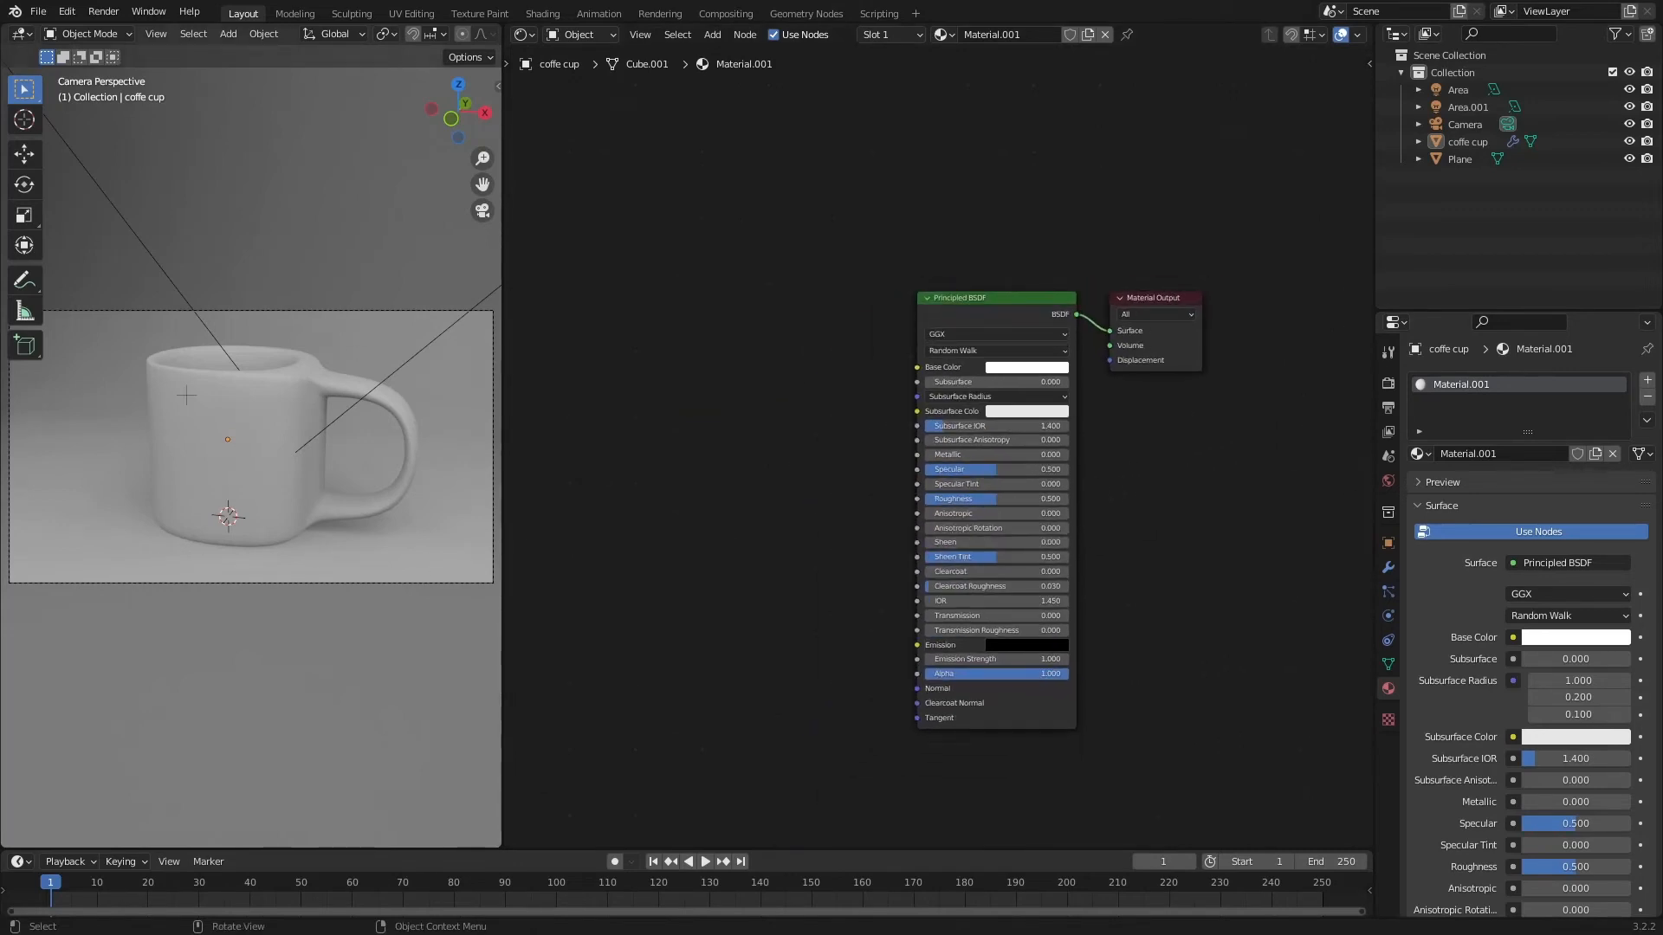
Examine the settings of the mug material's Principled BSDF node up close
middle_click_drag(782, 421, 787, 486)
scroll(765, 392, "up", 6)
scroll(766, 390, "down", 4)
scroll(672, 427, "up", 2)
scroll(769, 378, "down", 1)
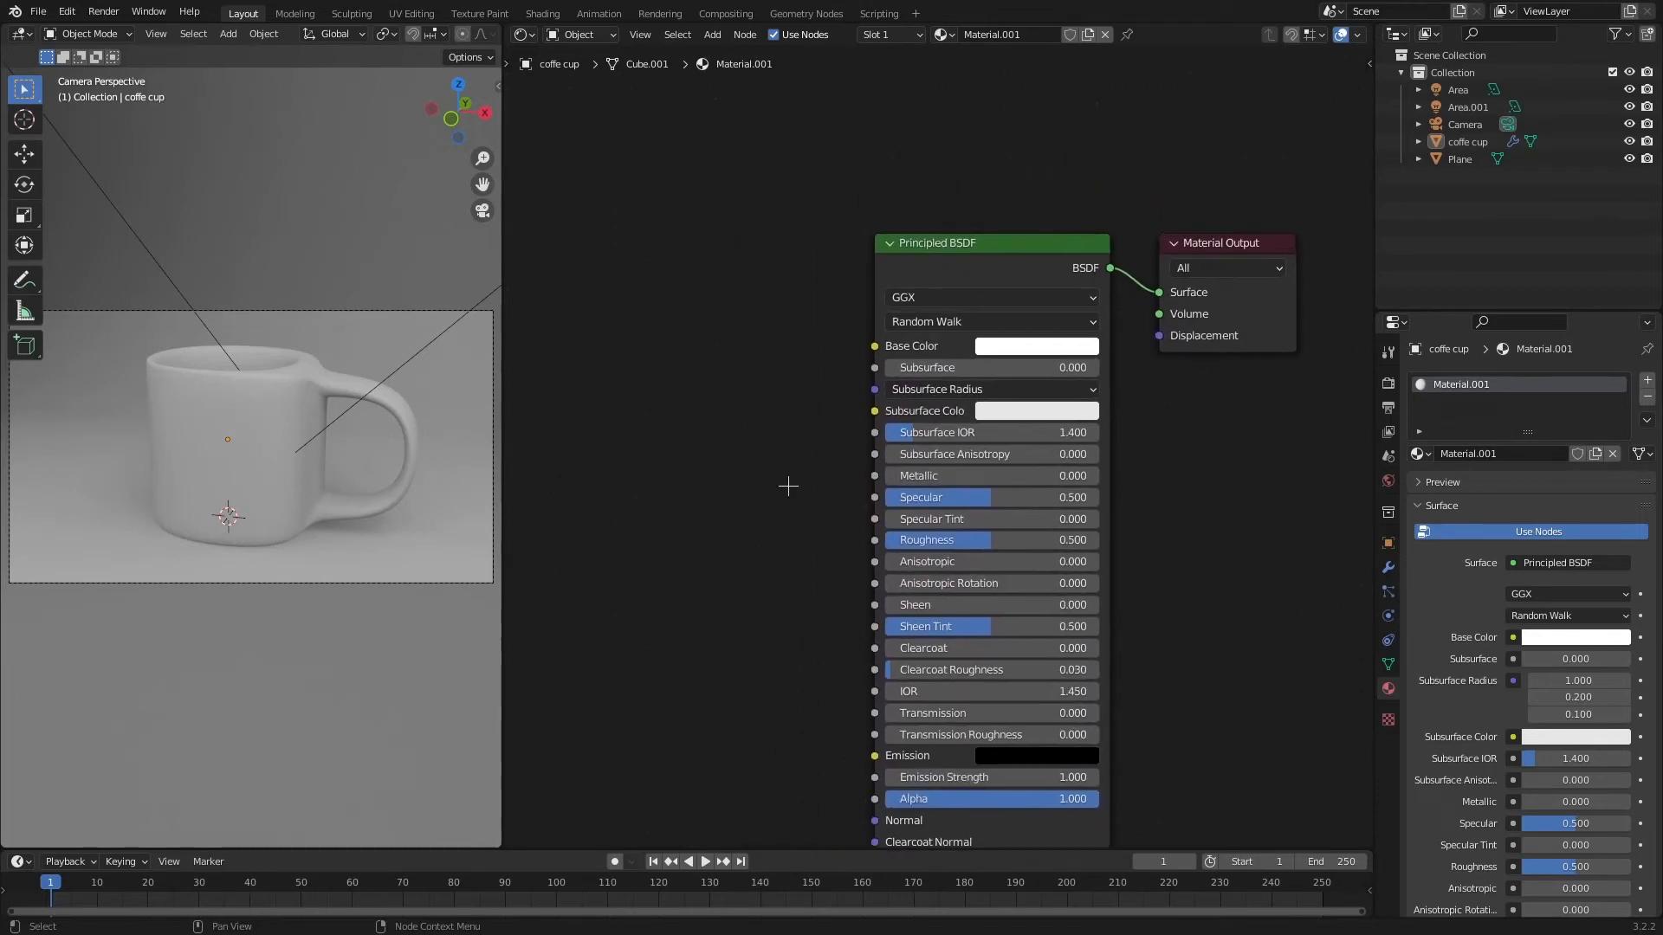
scroll(779, 464, "up", 2)
middle_click_drag(808, 198, 723, 213)
left_click(1010, 247)
left_click(1010, 247)
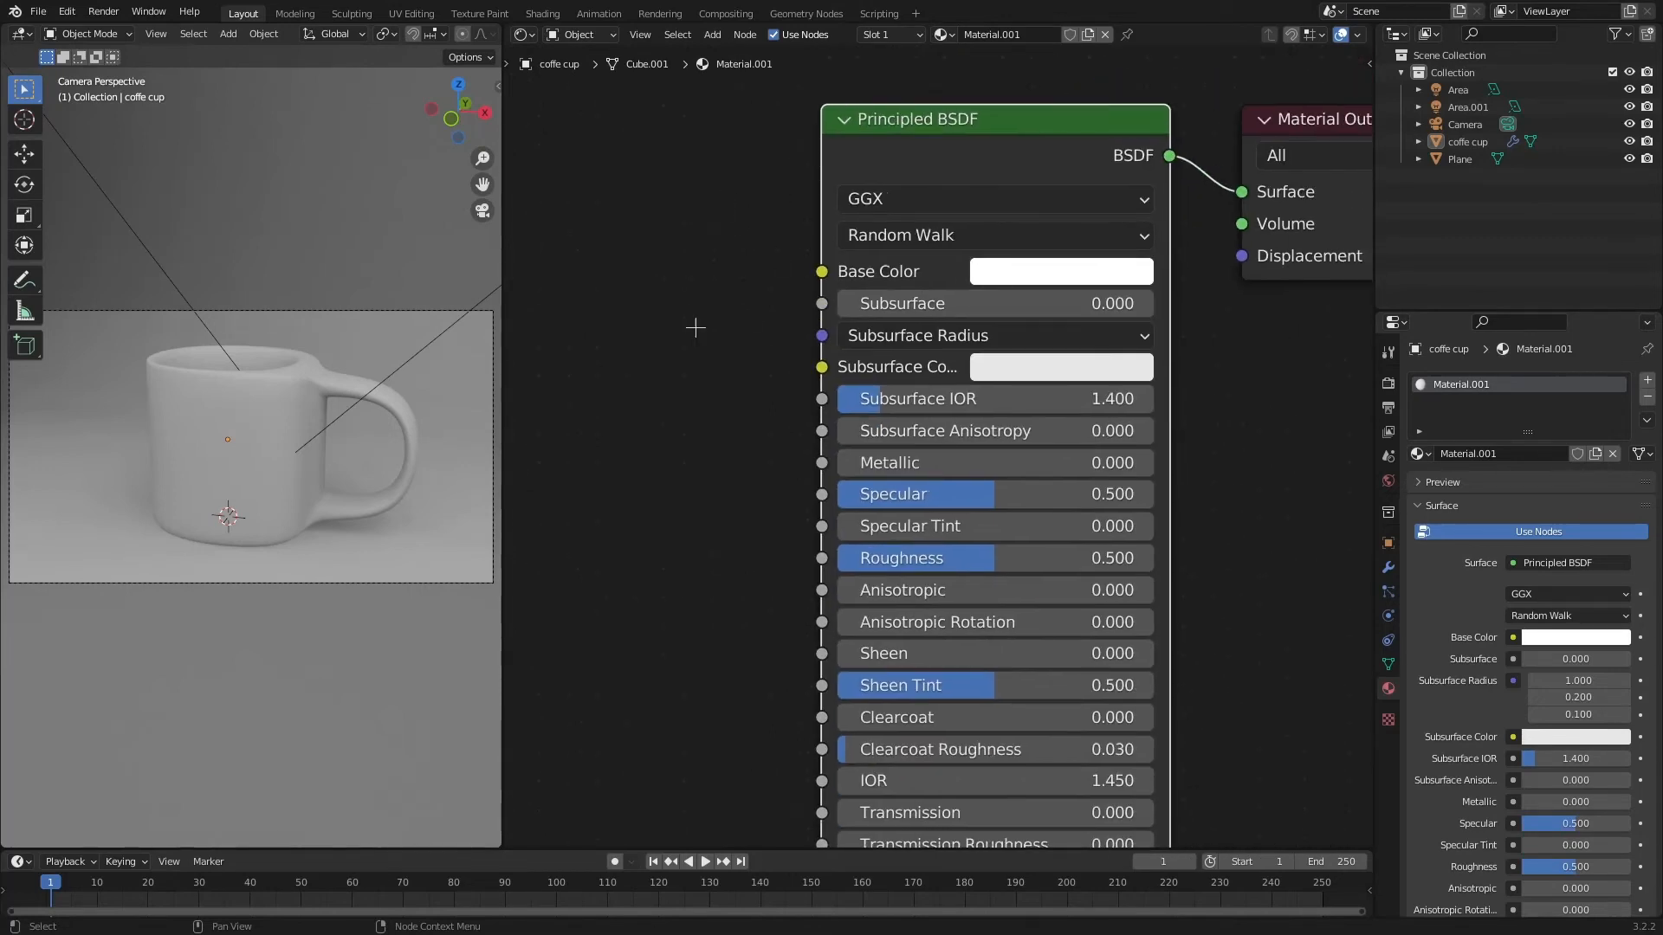
middle_click_drag(694, 327, 773, 383)
left_click(1157, 332)
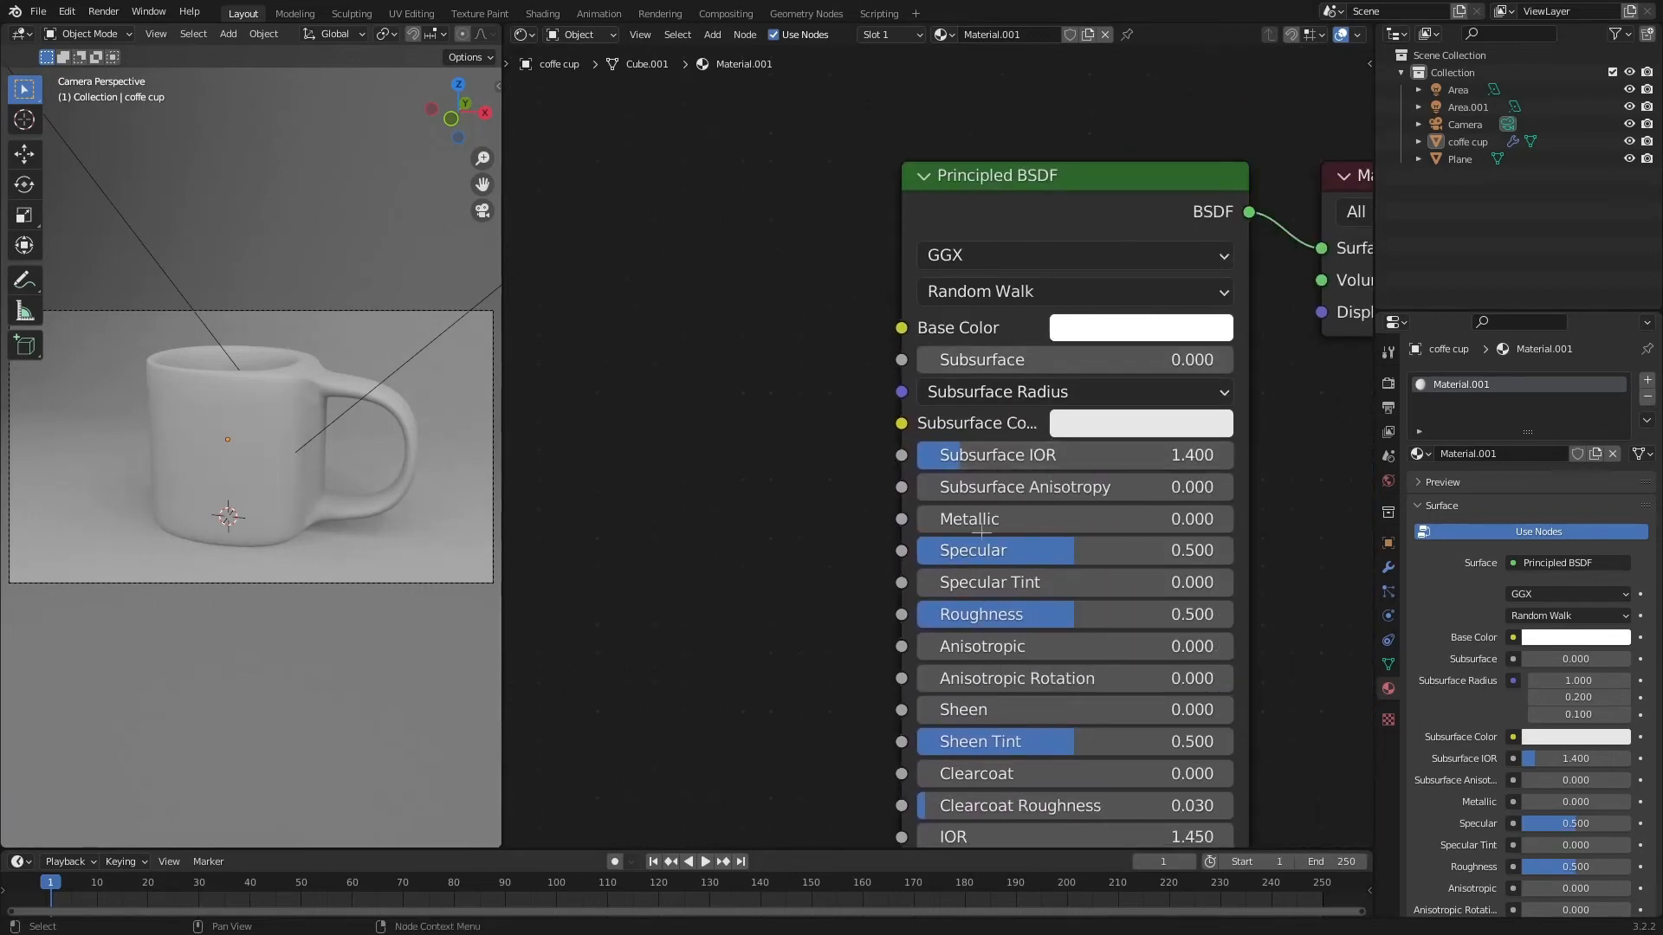
Try a Metallic value of 1 on the Principled BSDF, return it to 0, and lower Roughness to 0
left_click_drag(978, 518, 1232, 518)
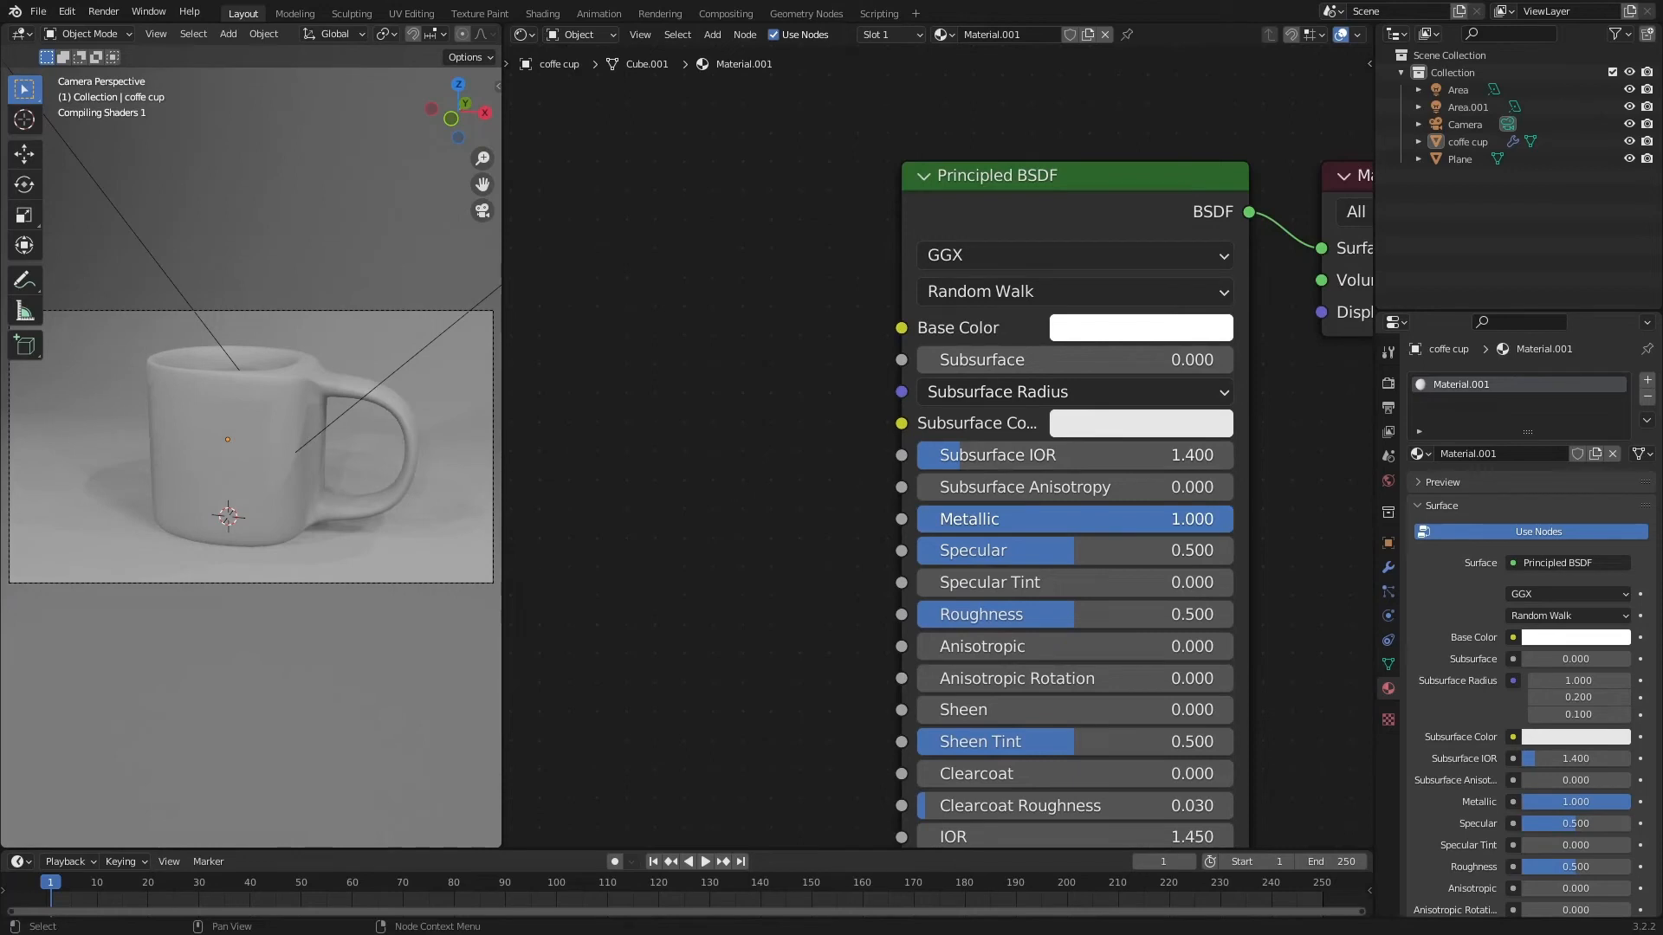
left_click_drag(1075, 519, 917, 519)
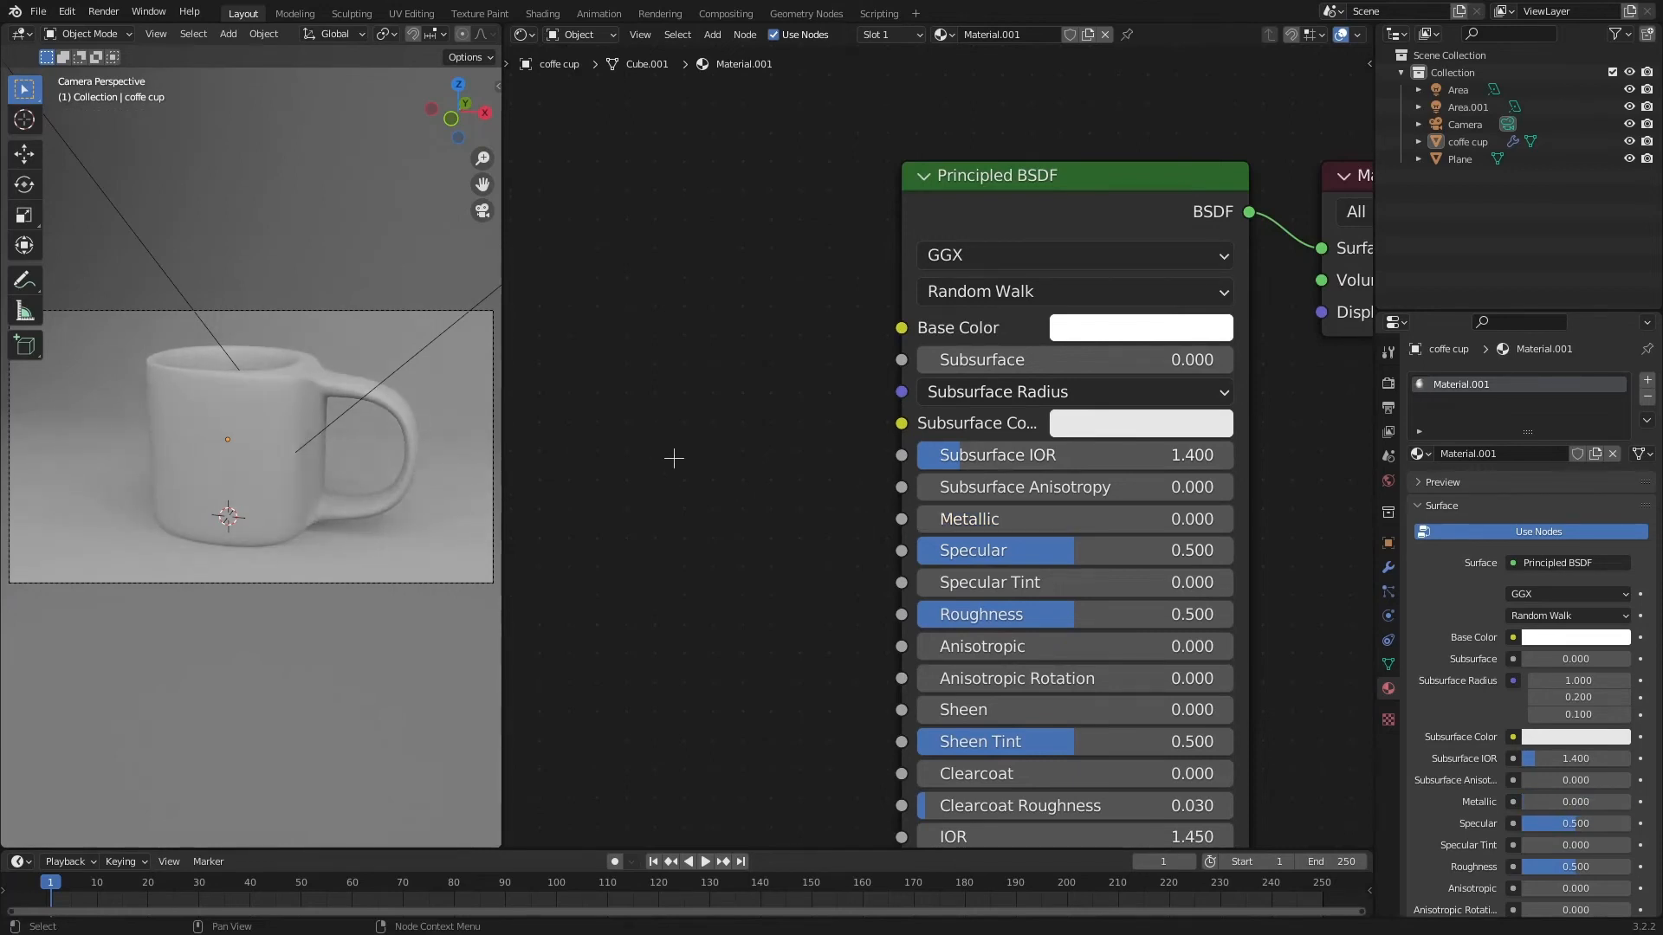
middle_click_drag(689, 455, 708, 337, "shift")
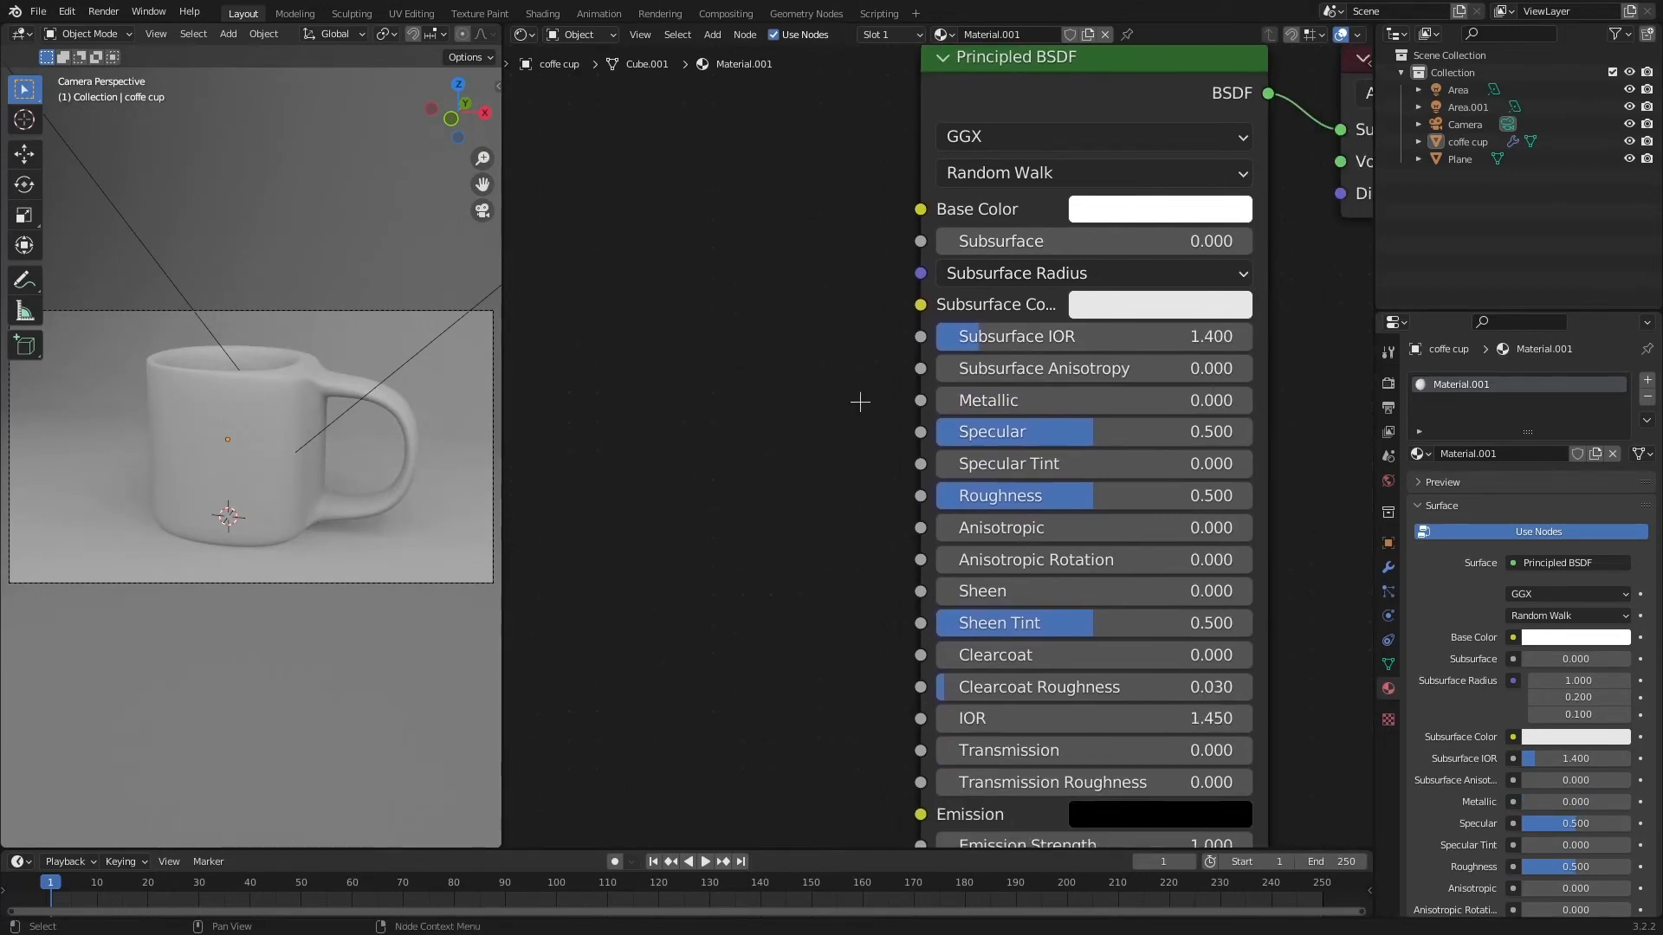
left_click_drag(1080, 496, 936, 495)
middle_click_drag(757, 421, 730, 760, "shift")
Delete the Principled BSDF node from the mug material
left_click(1006, 400)
key("Delete")
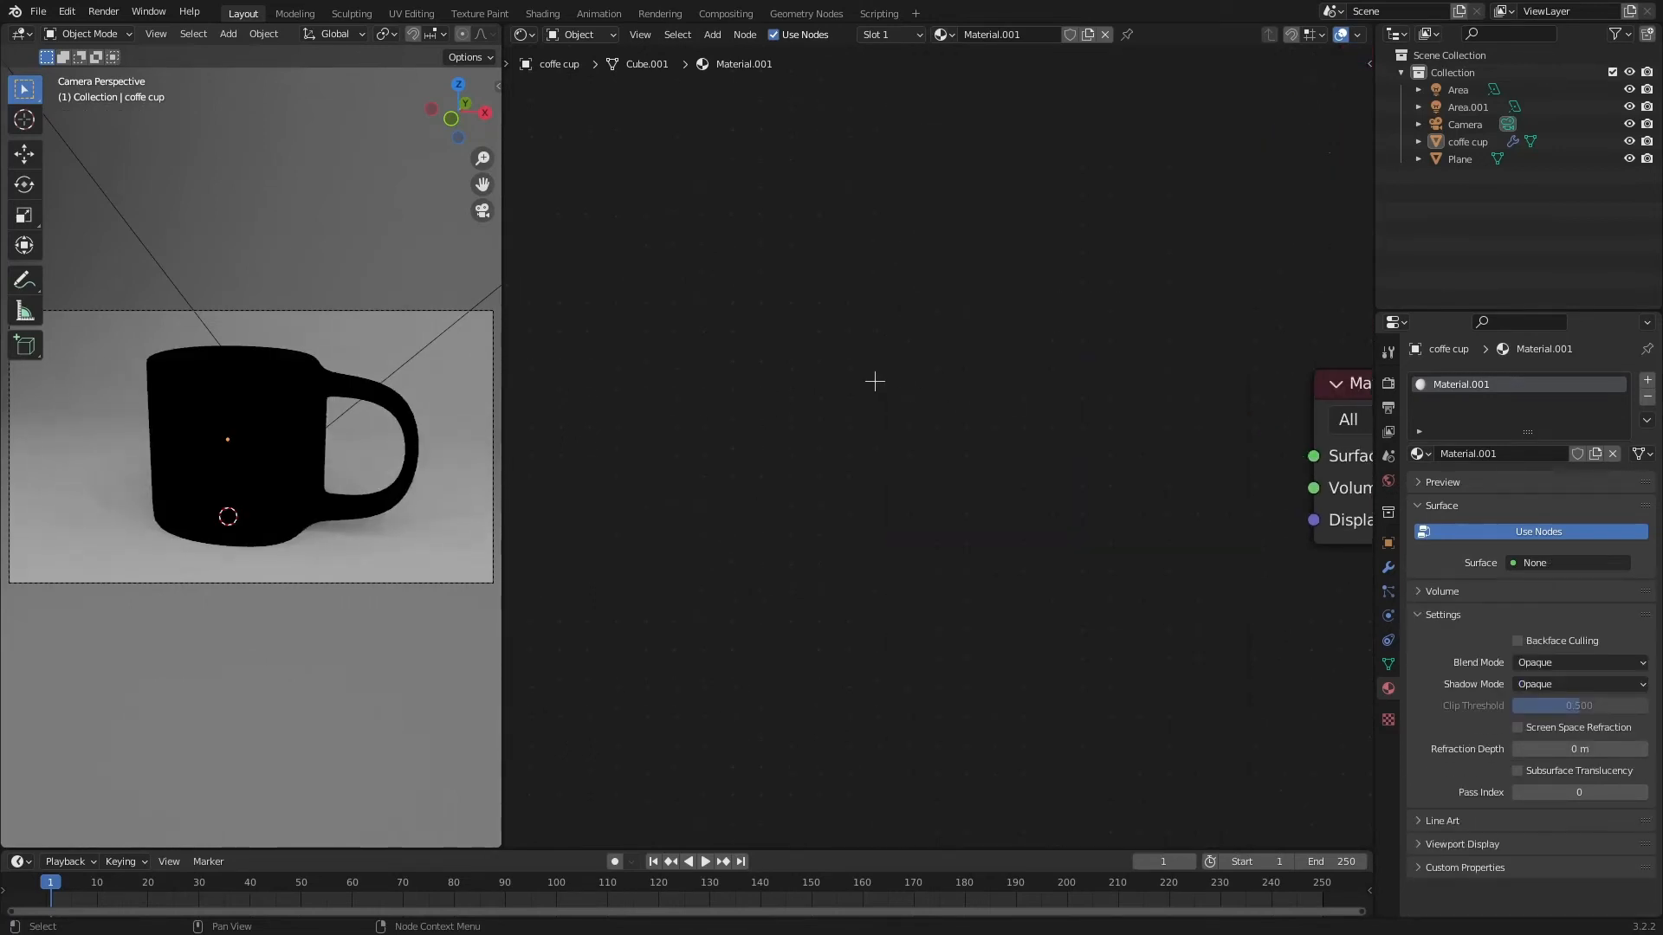
key("ctrl+z")
key("Delete")
Add a Glossy BSDF node and connect its BSDF output to the Material Output's Surface input
key("shift+a")
key("shift+a")
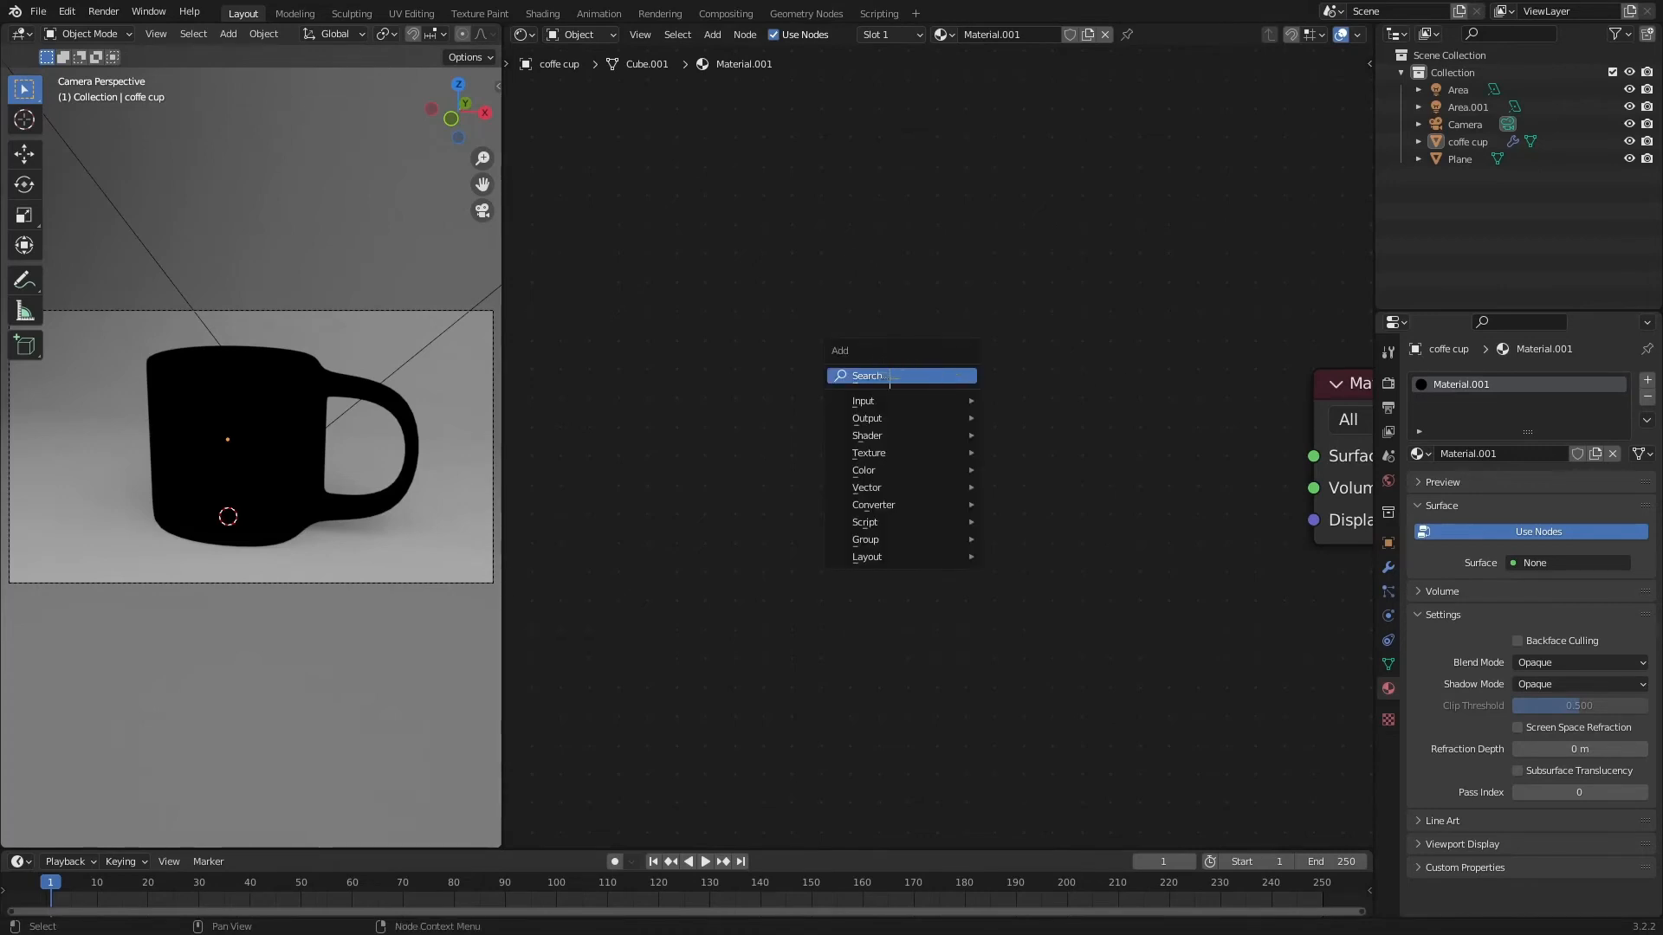
left_click(900, 375)
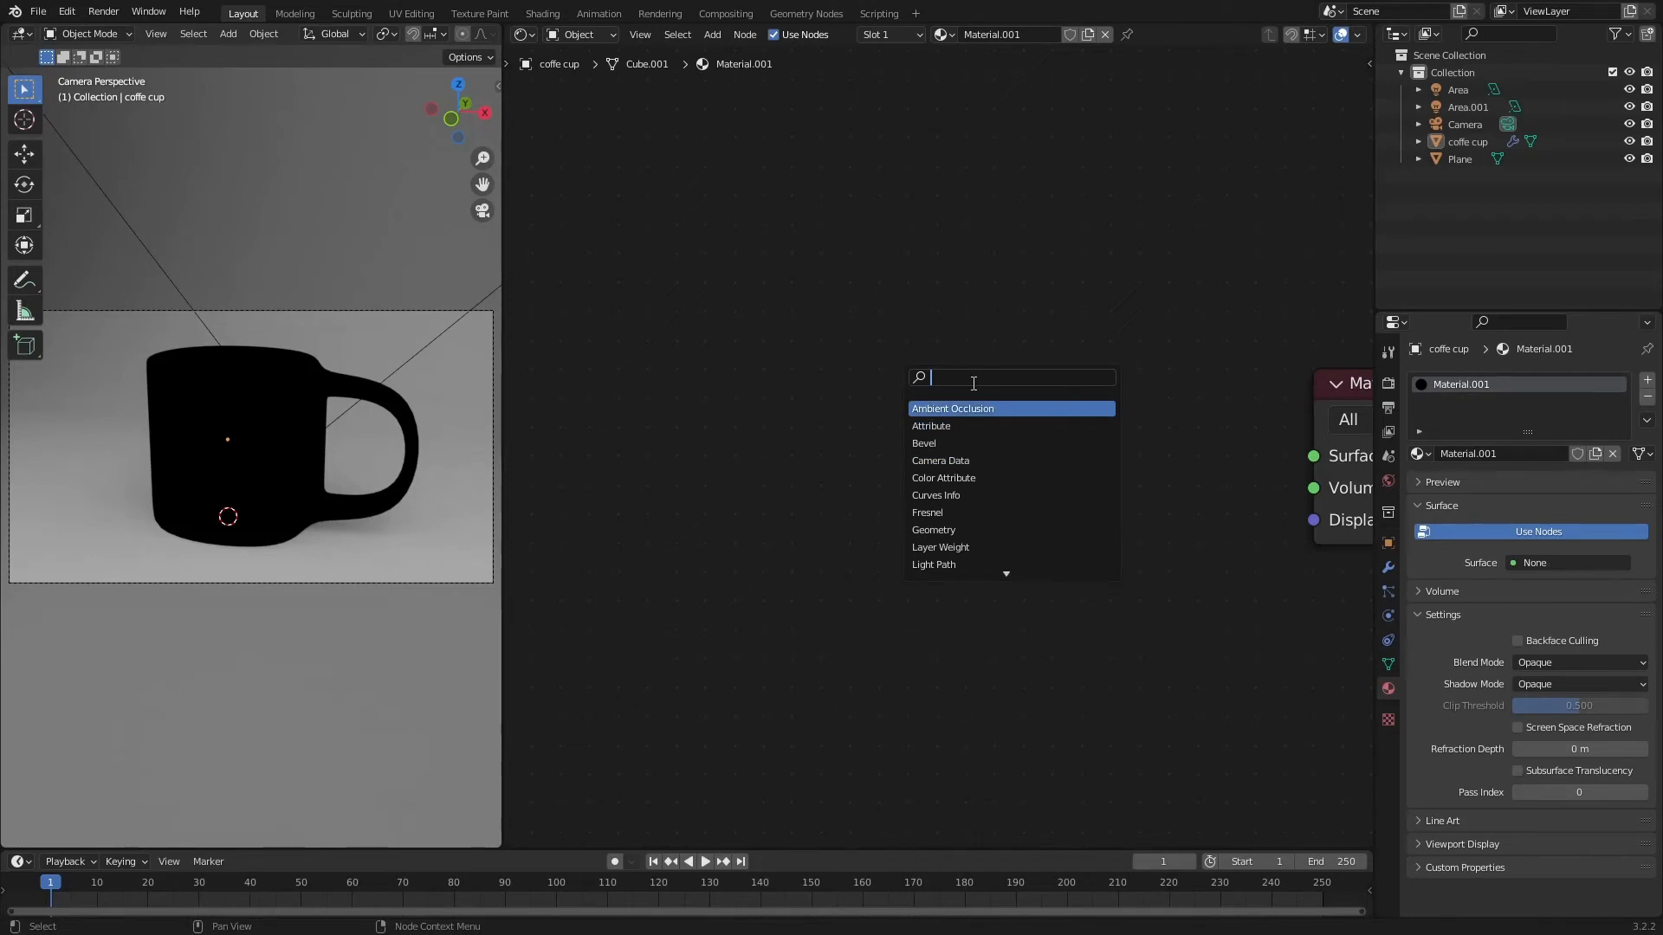
type("glossy")
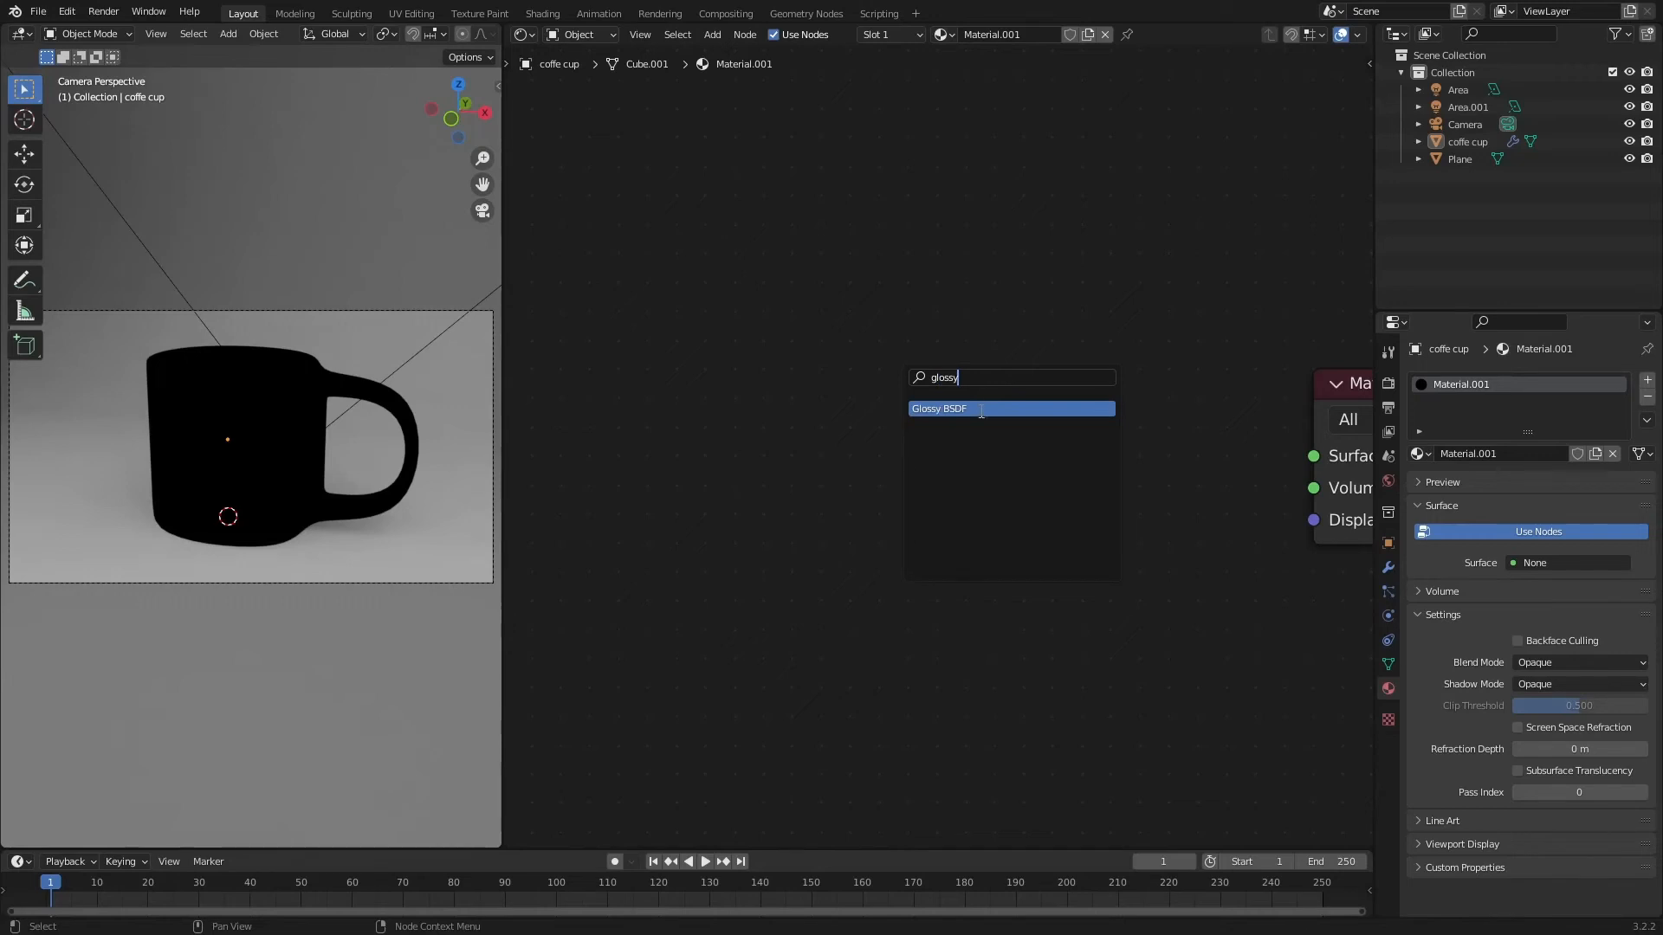
left_click(981, 409)
left_click(957, 446)
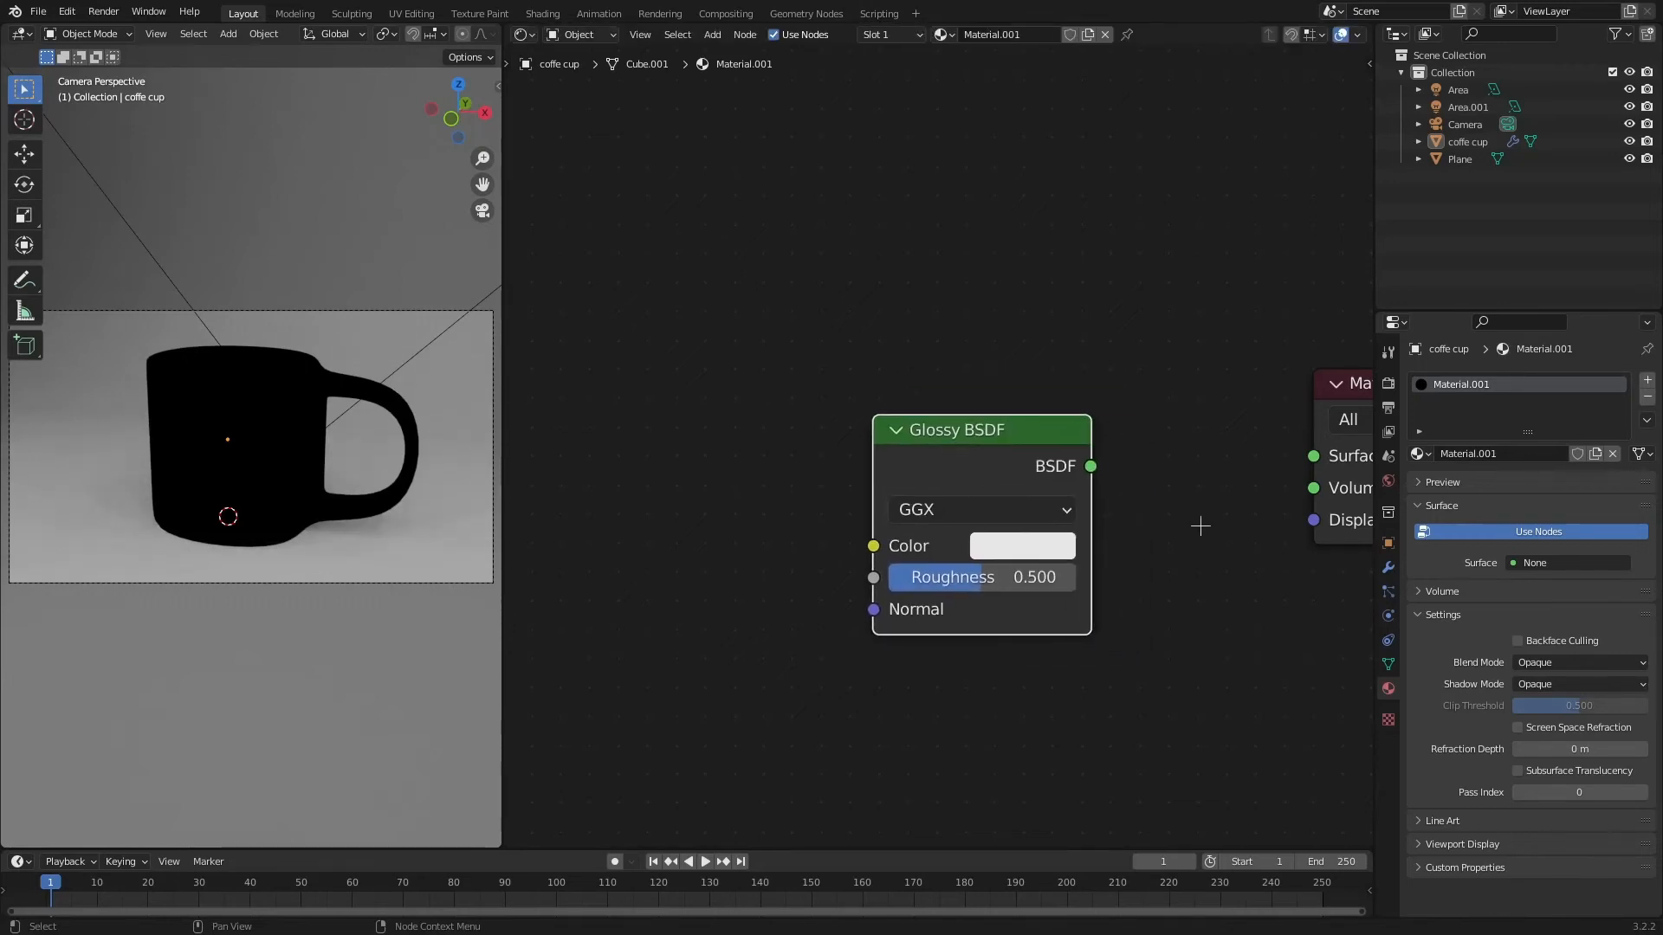
middle_click_drag(1198, 523, 1039, 512)
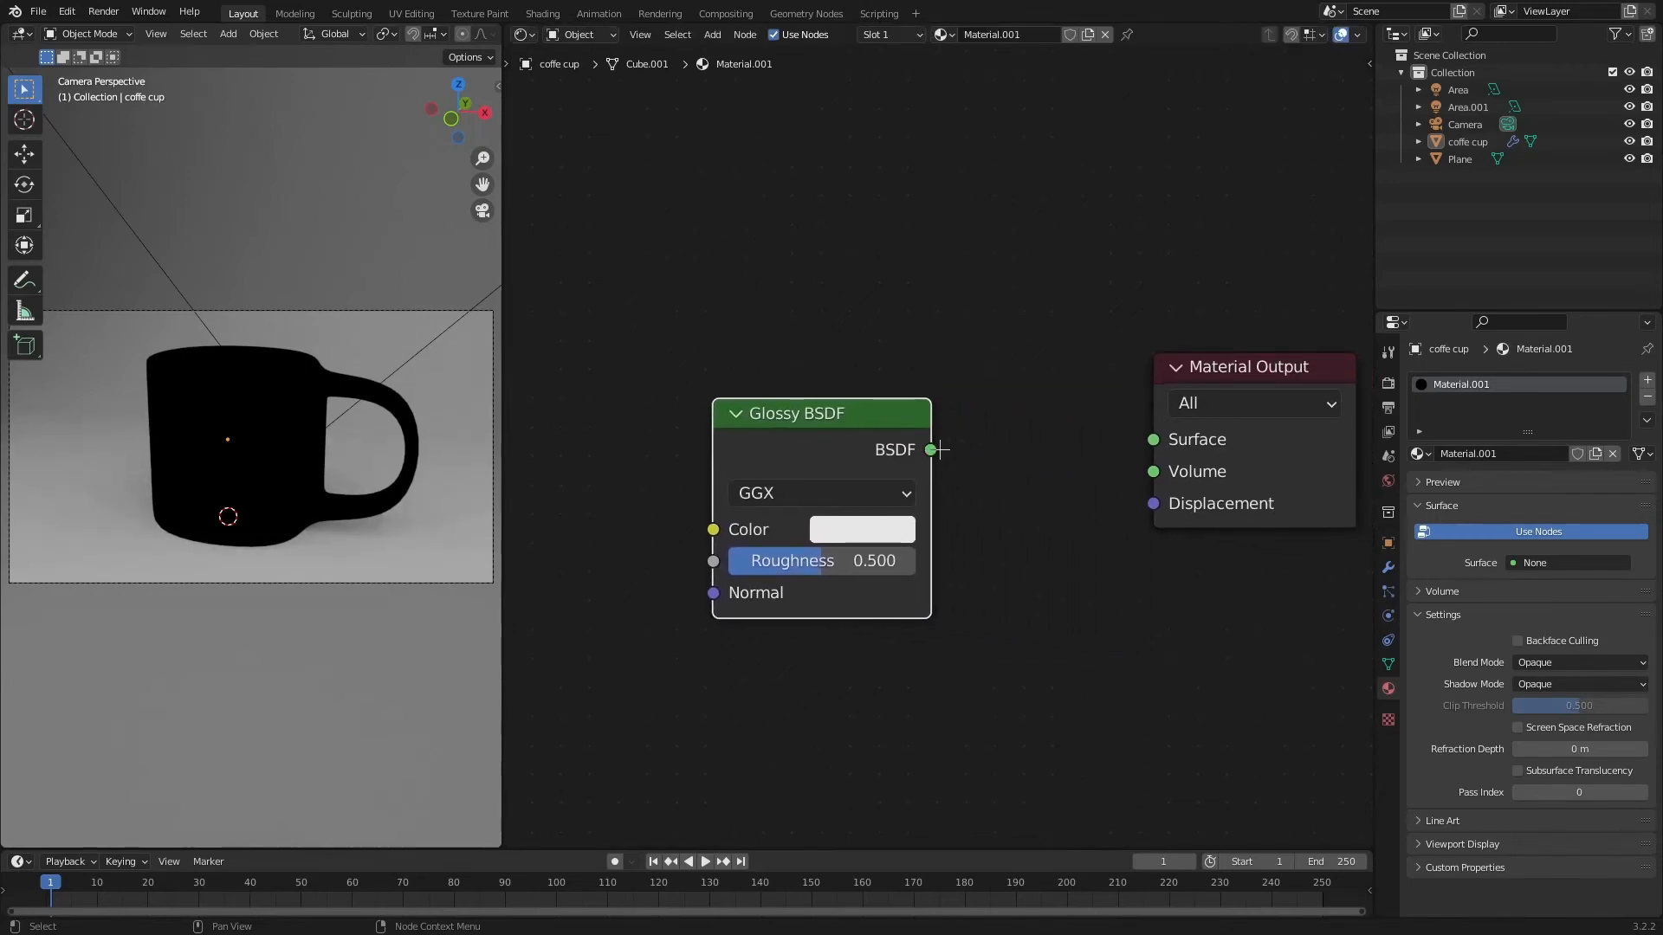
left_click_drag(930, 449, 1152, 438)
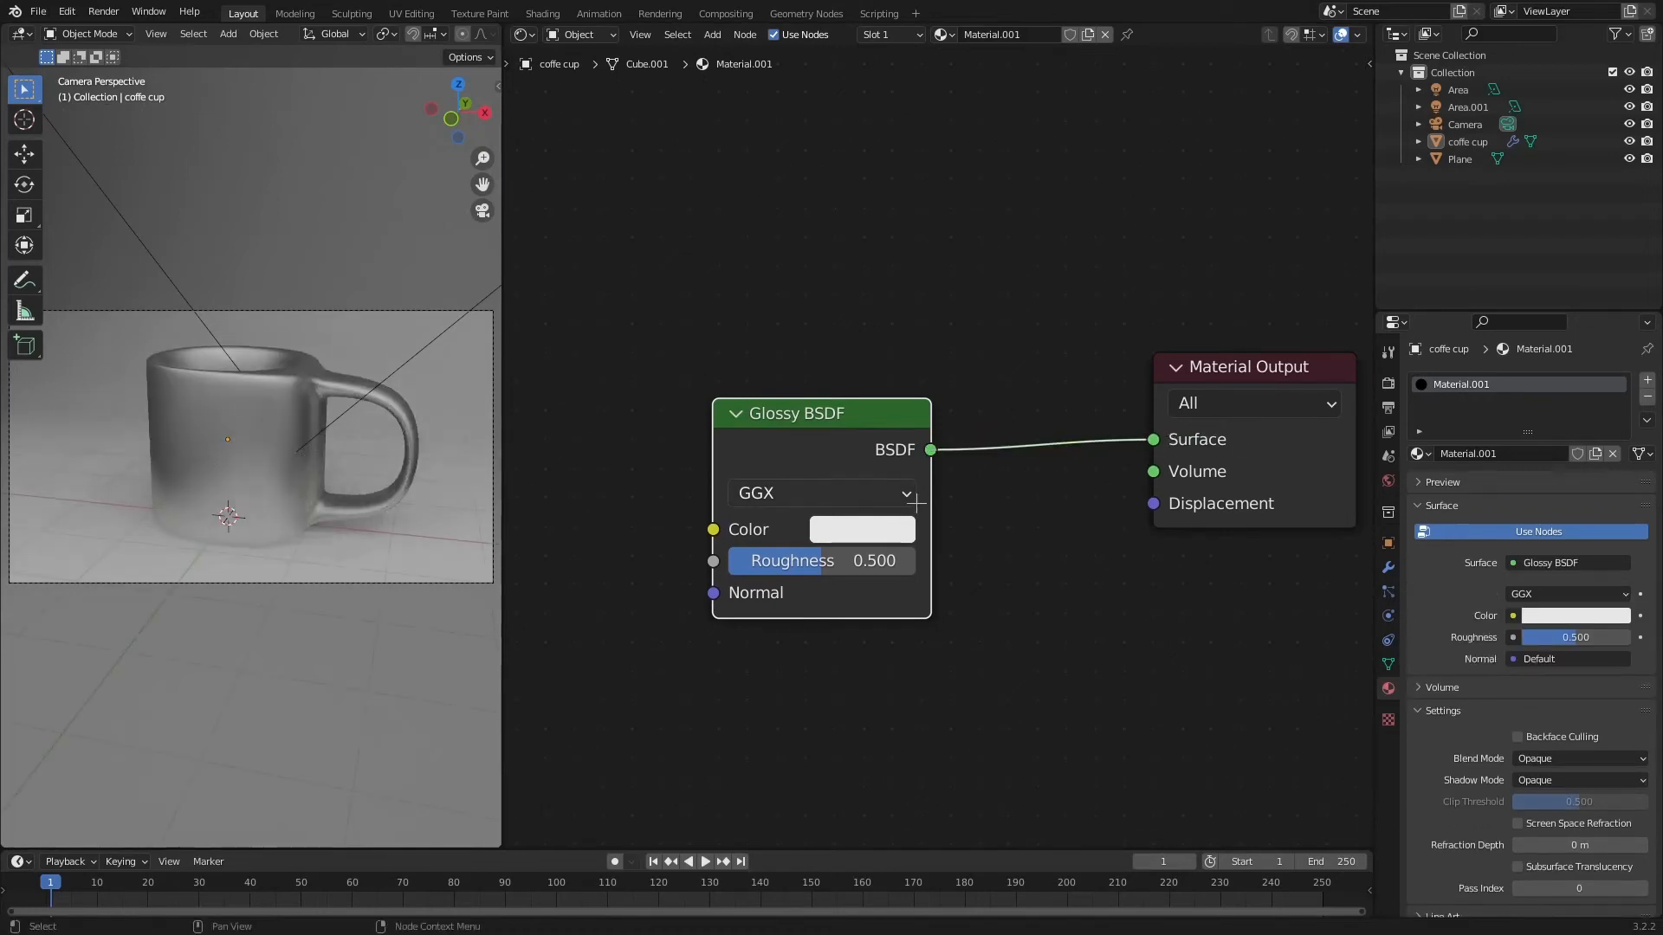
Try Glossy BSDF roughness values of 0 and 0.792, checking the mug's reflections from another angle and from the camera
middle_click_drag(976, 497, 1254, 485)
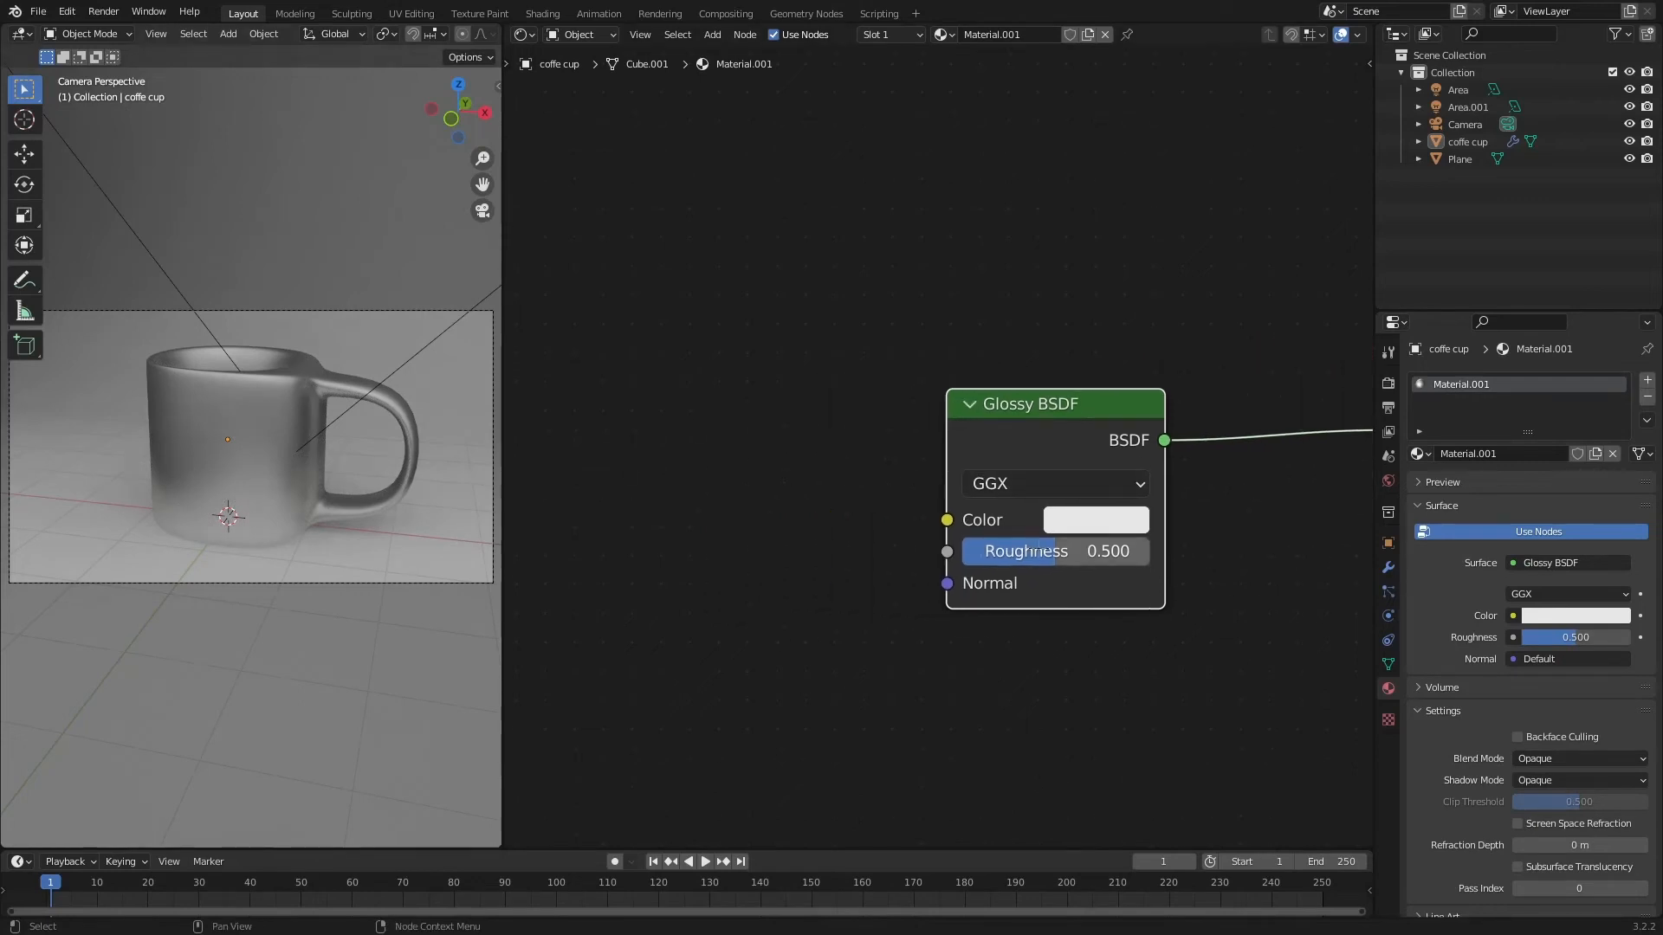
left_click_drag(1056, 551, 962, 550)
middle_click_drag(260, 563, 304, 136)
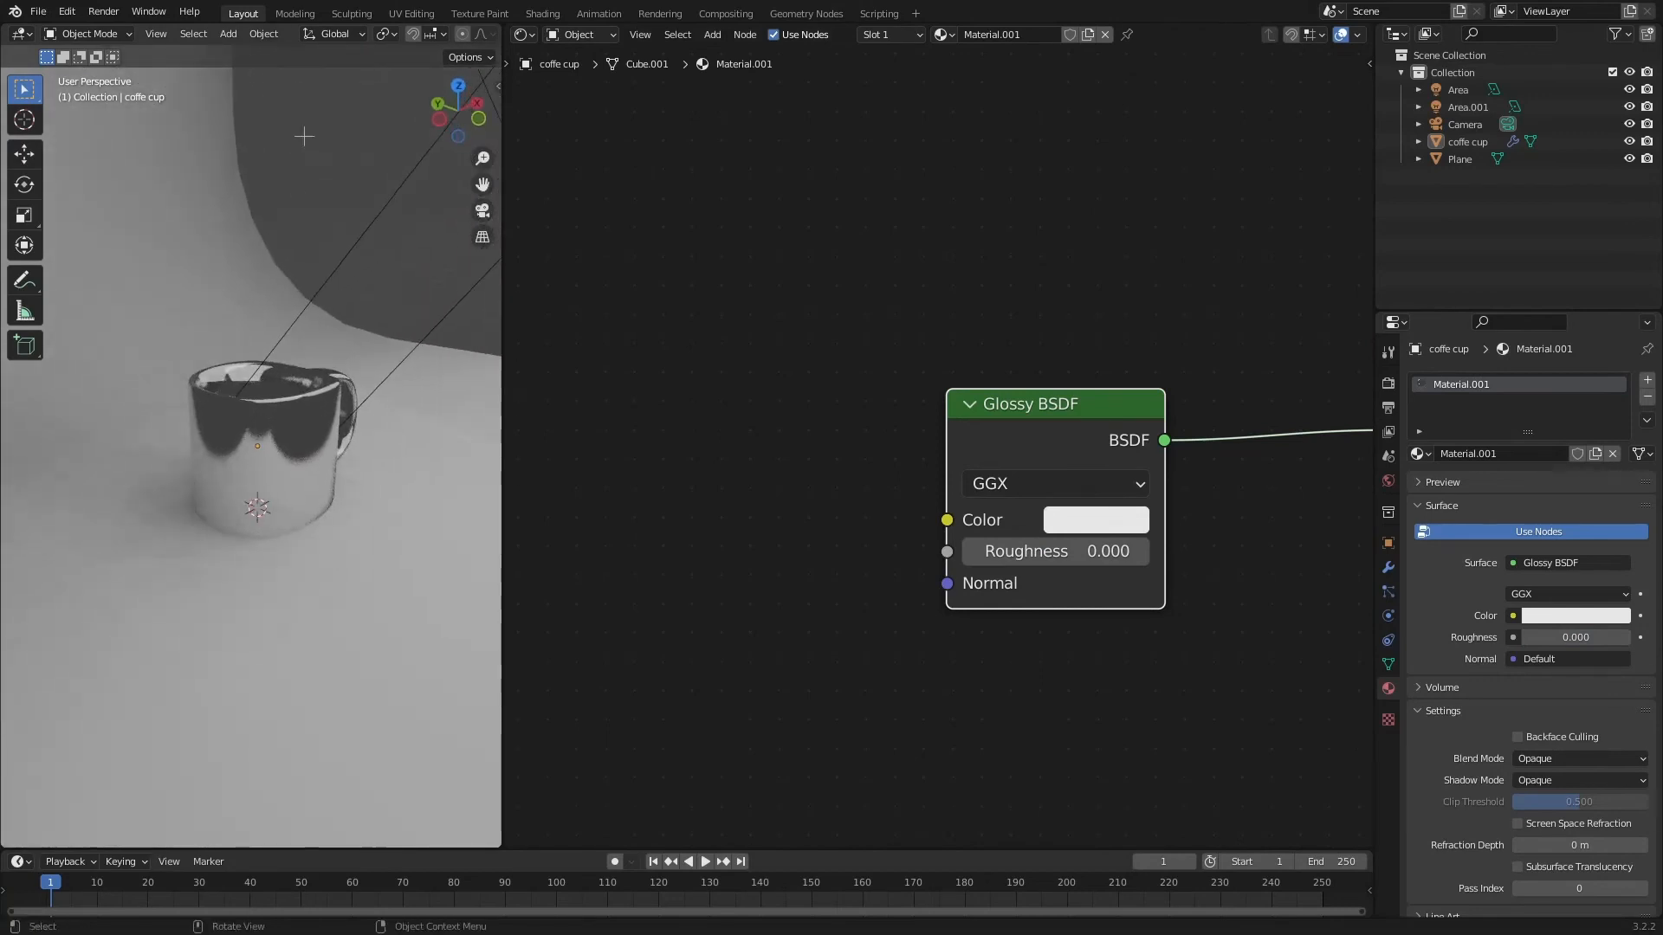
left_click(482, 210)
left_click_drag(1013, 554, 1110, 550)
Set the Glossy BSDF color to pure white and its roughness to 0
left_click(1112, 520)
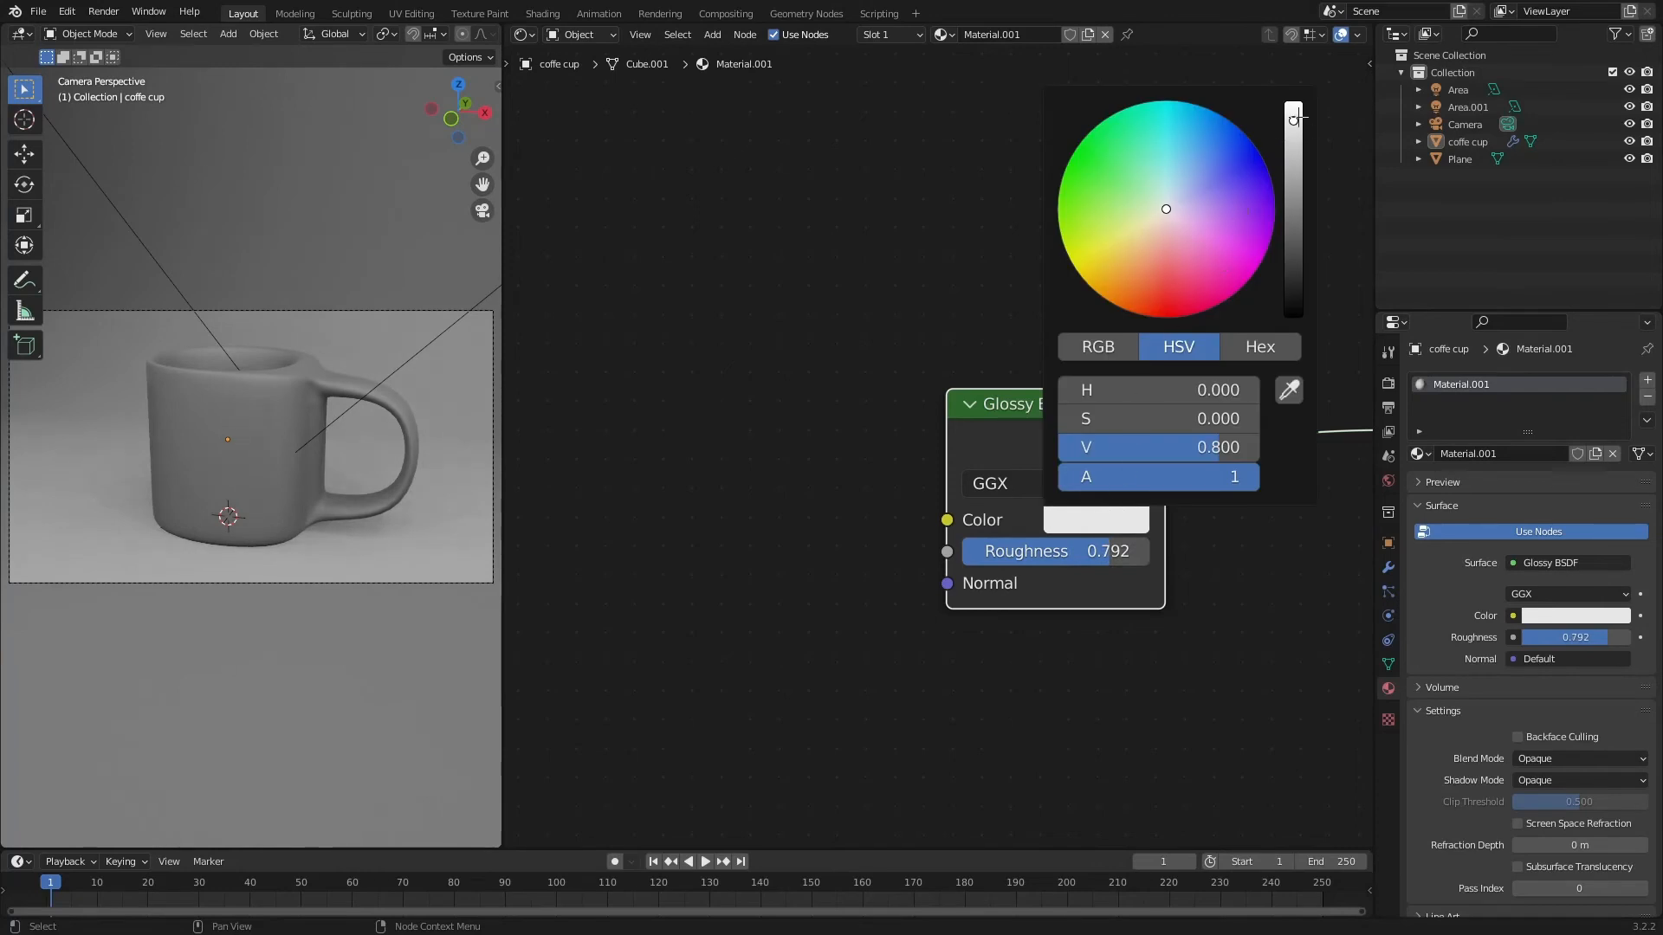
left_click_drag(1039, 551, 960, 550)
left_click_drag(1052, 431, 786, 320)
middle_click_drag(1080, 459, 1259, 476)
left_click_drag(911, 330, 1124, 410)
Add a Musgrave Texture node in the empty space before the Glossy BSDF node
middle_click_drag(822, 440, 951, 423)
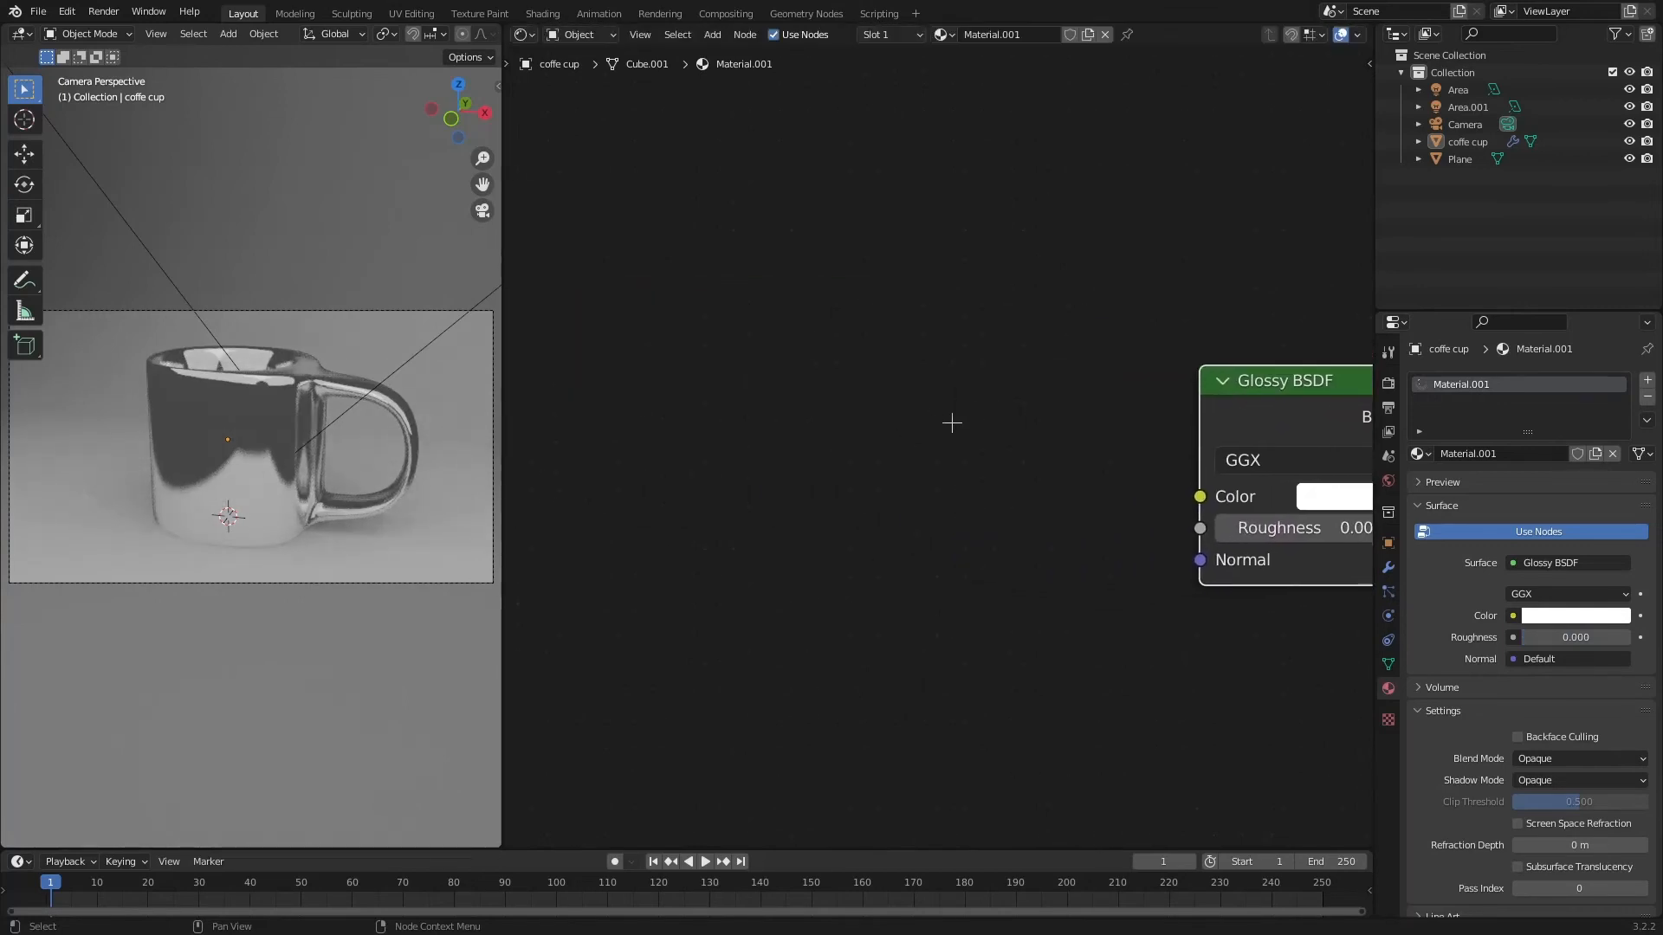
left_click(819, 443)
middle_click_drag(968, 482, 906, 447)
key("shift+a")
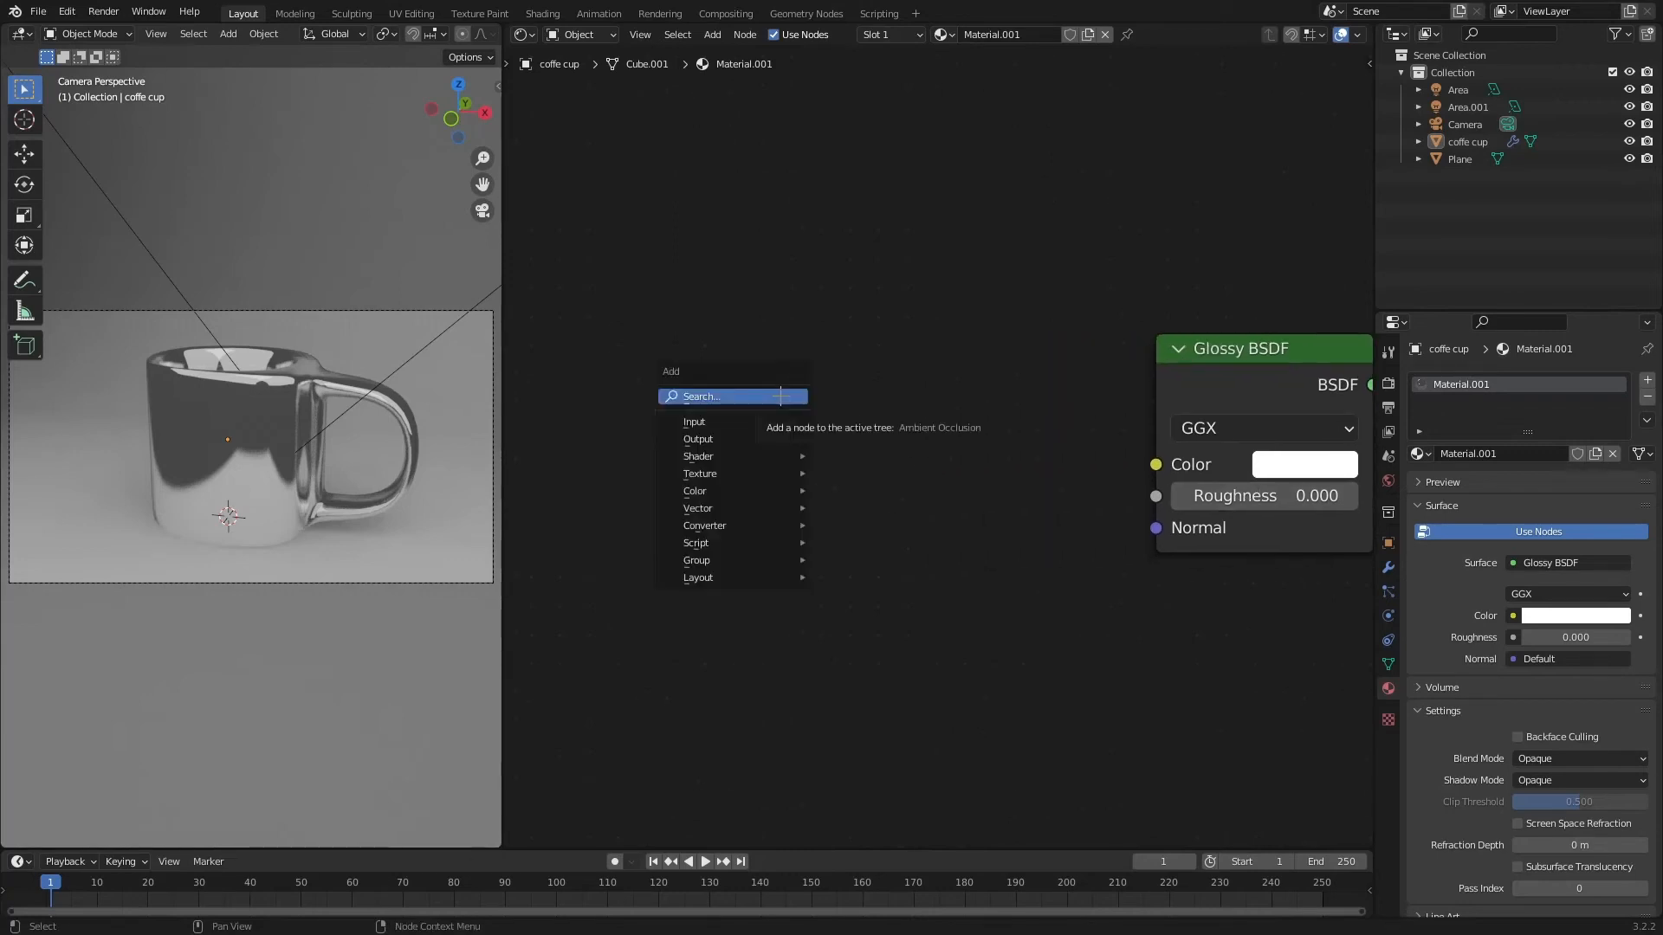
left_click(781, 396)
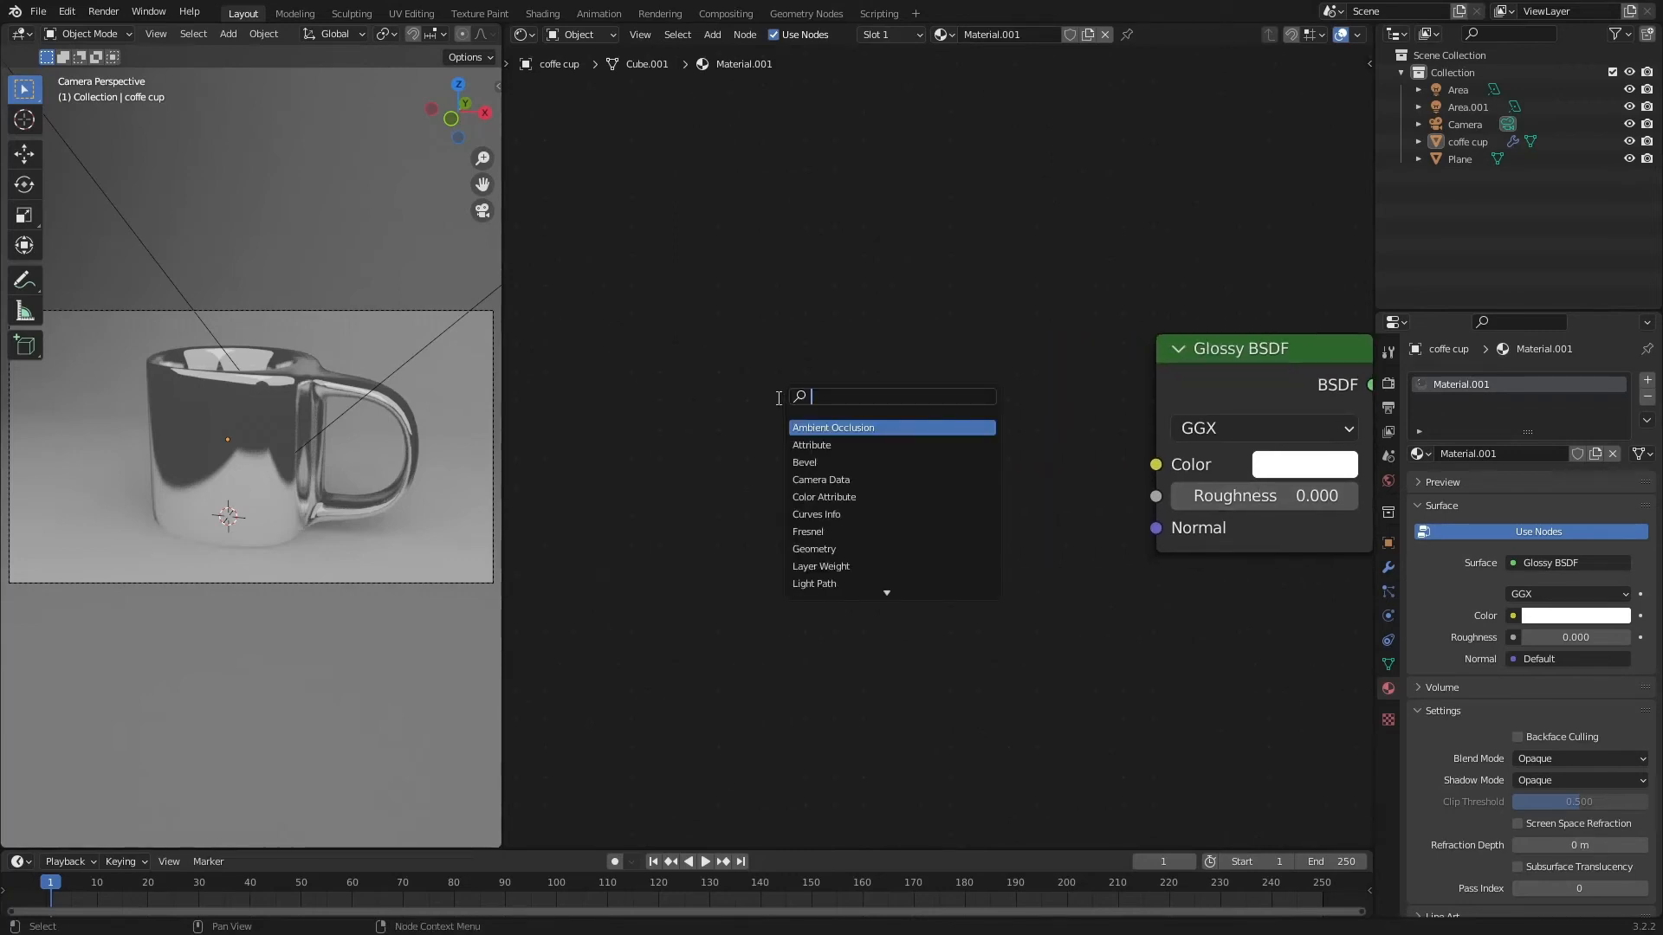
type("musgra")
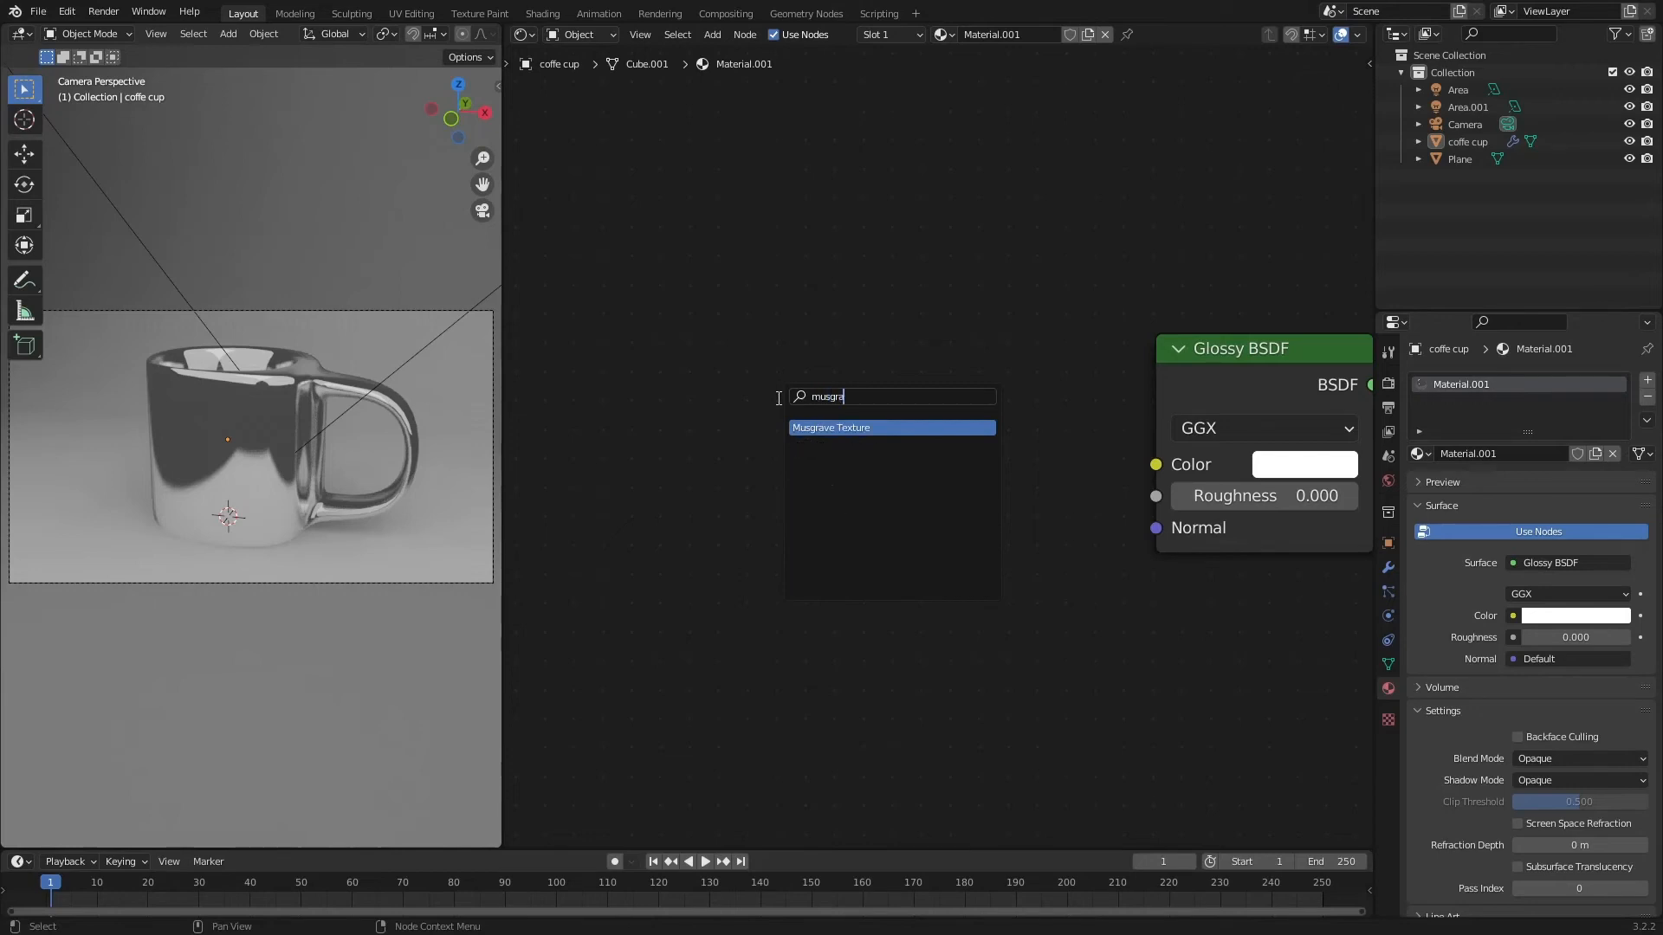
type("v")
left_click(850, 429)
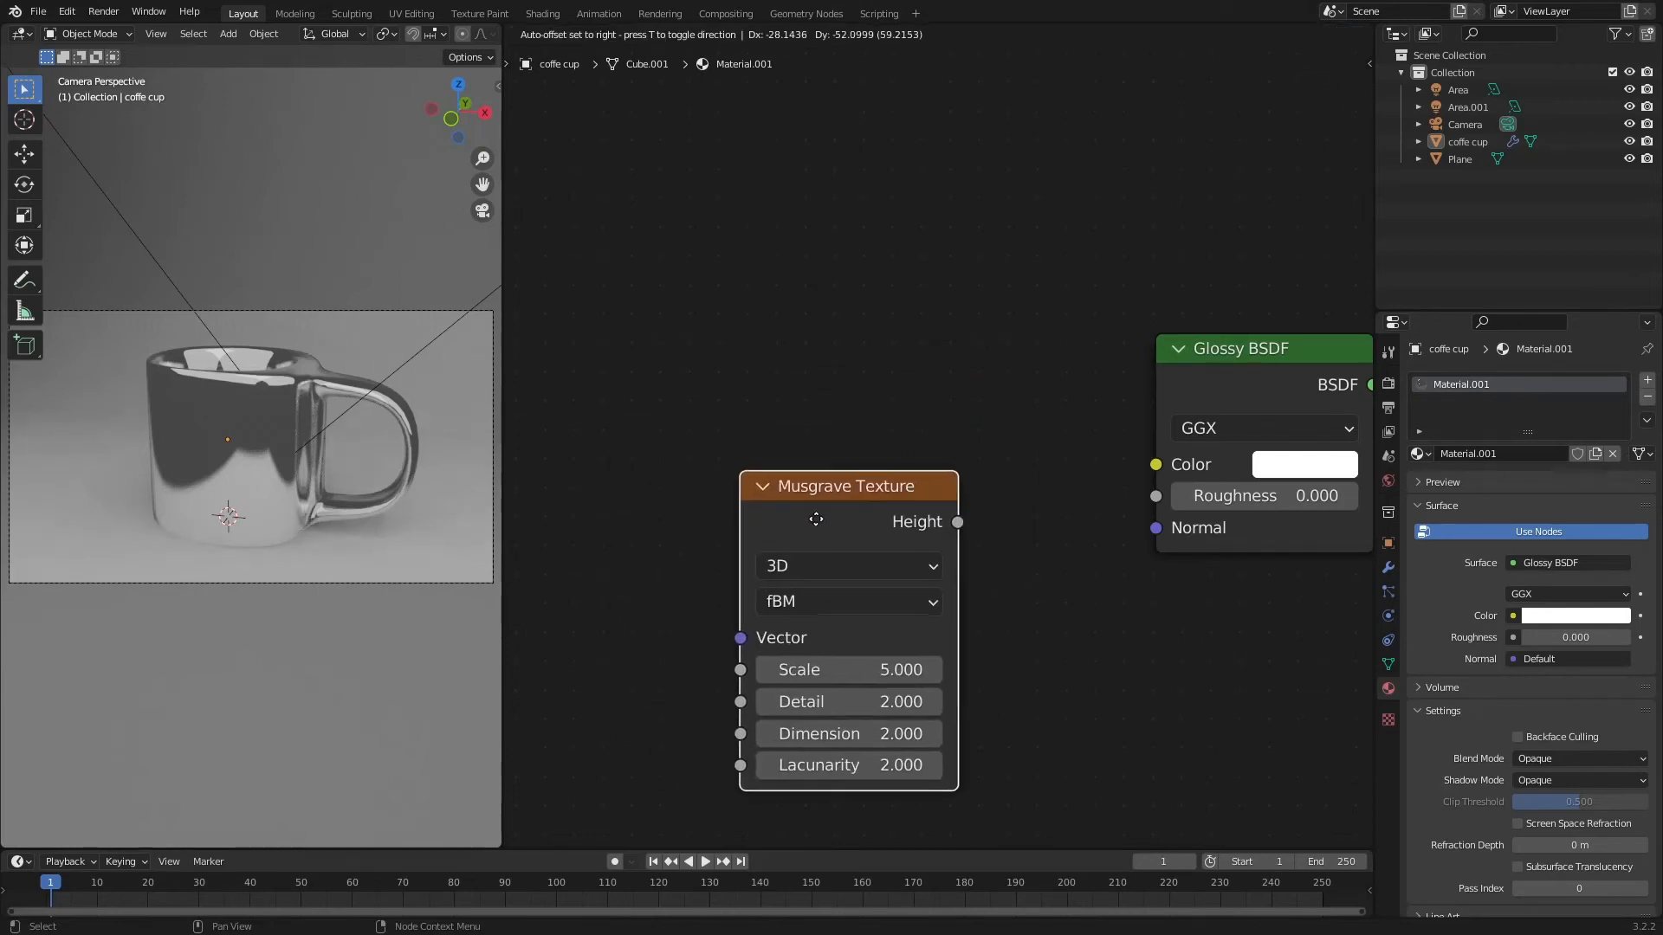
left_click(862, 524)
Connect the Musgrave Texture's Height output to the Glossy BSDF's Roughness input and inspect the mug closely
middle_click_drag(1093, 587, 823, 557)
scroll(830, 550, "down", 1)
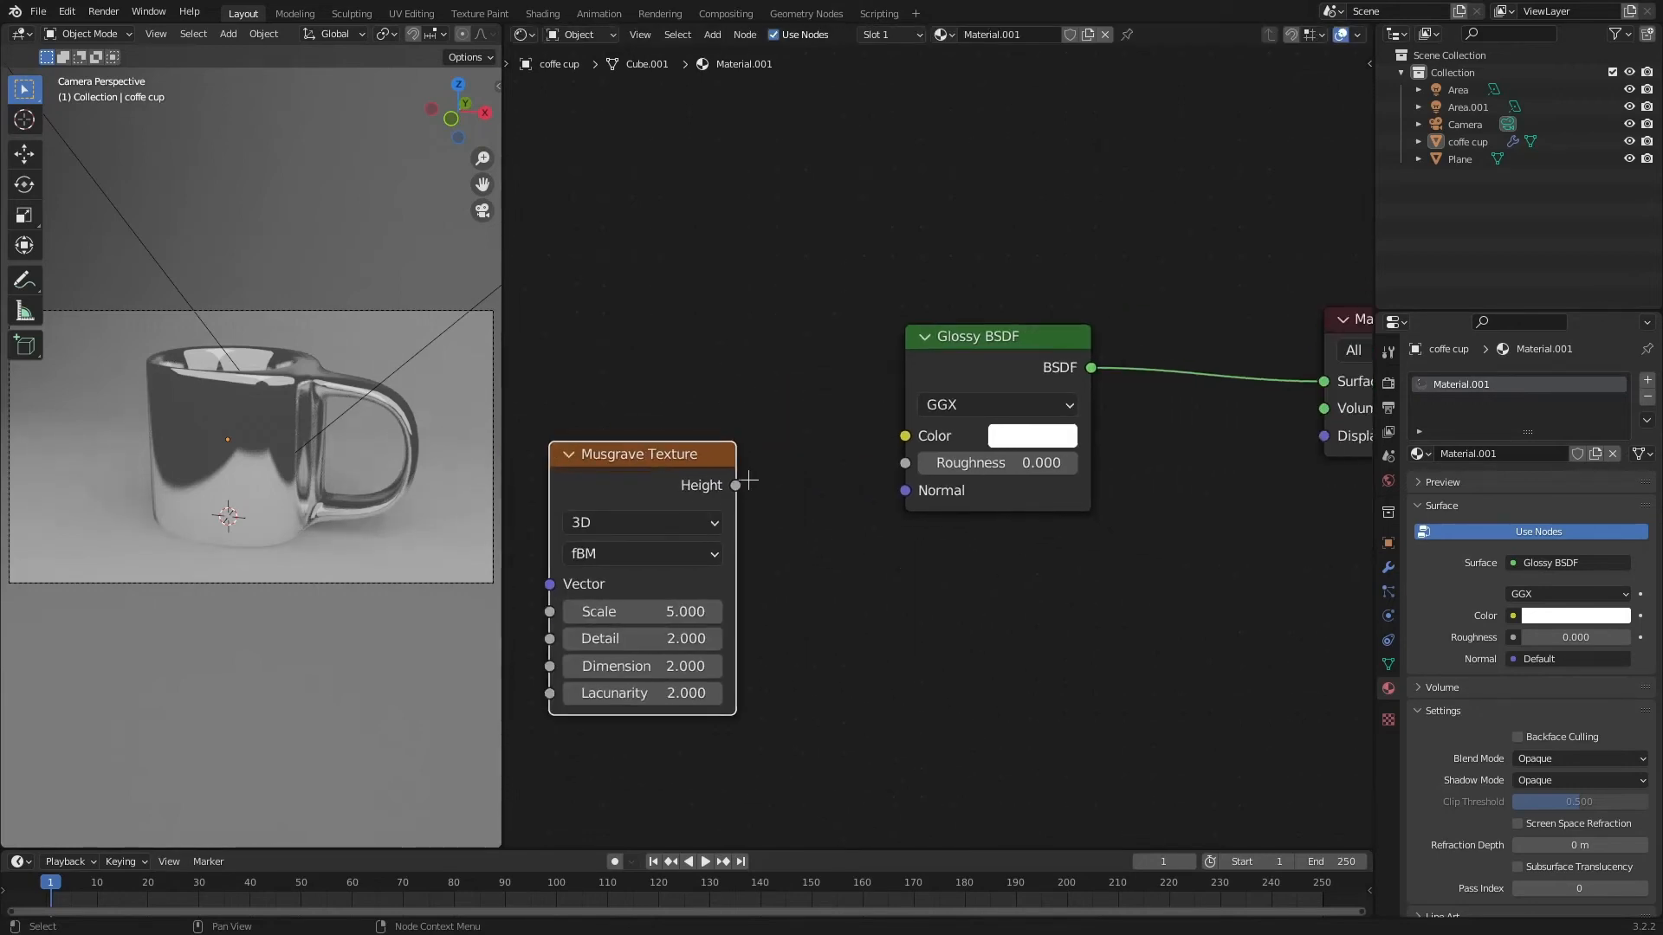
left_click_drag(736, 485, 906, 462)
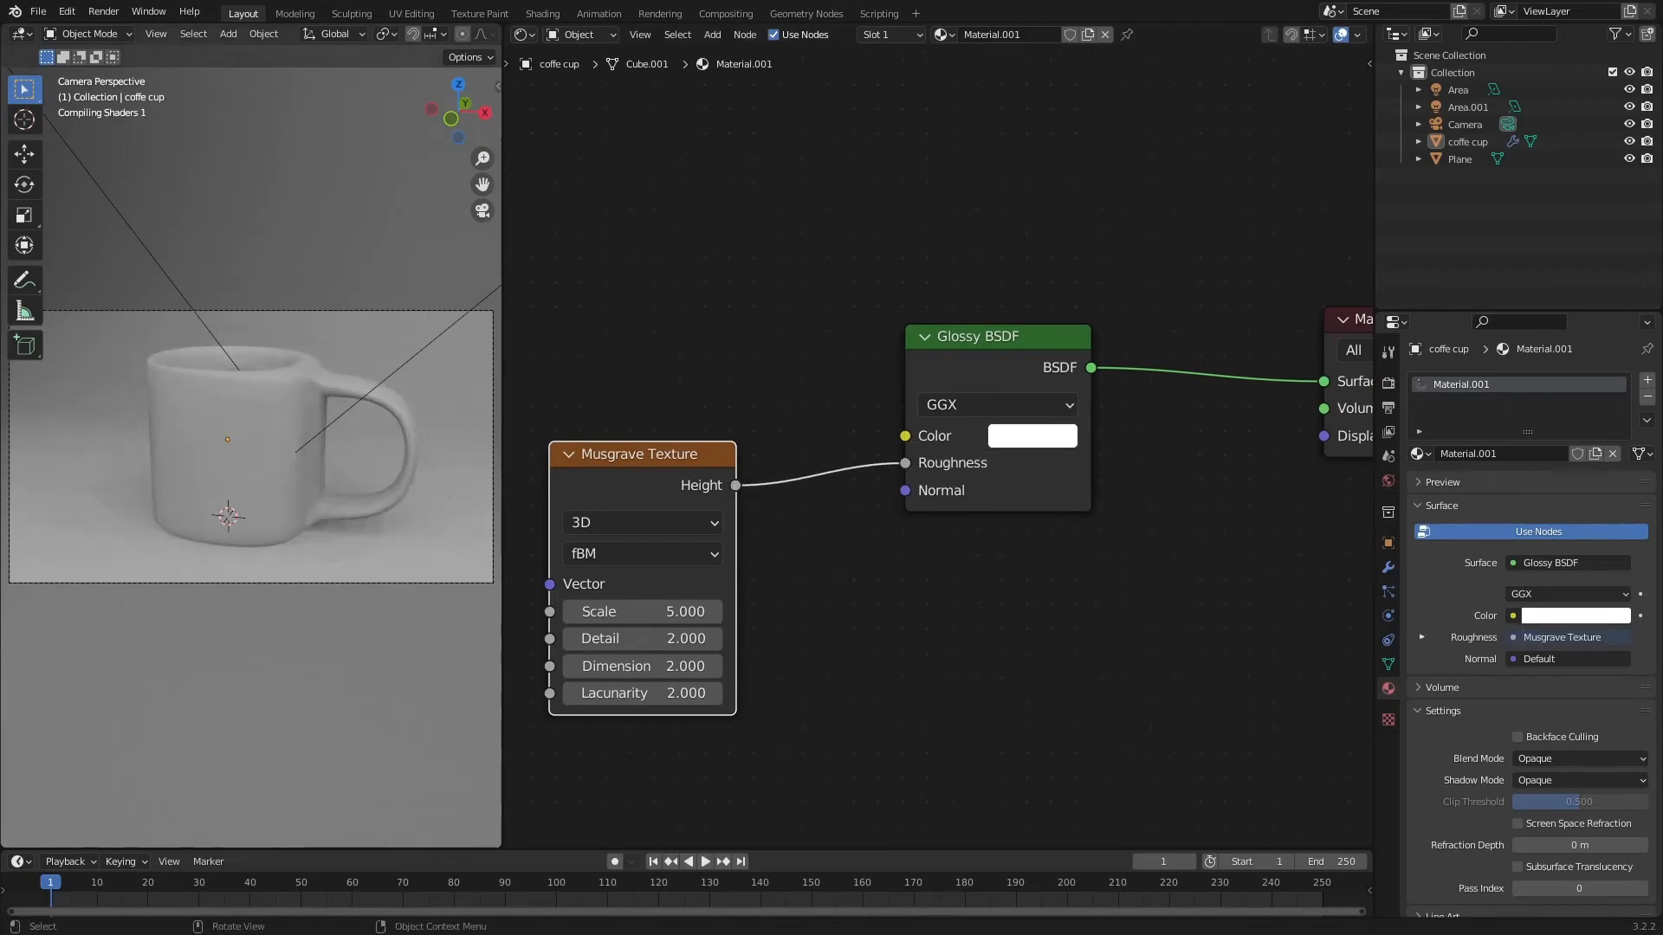
scroll(348, 475, "up", 3)
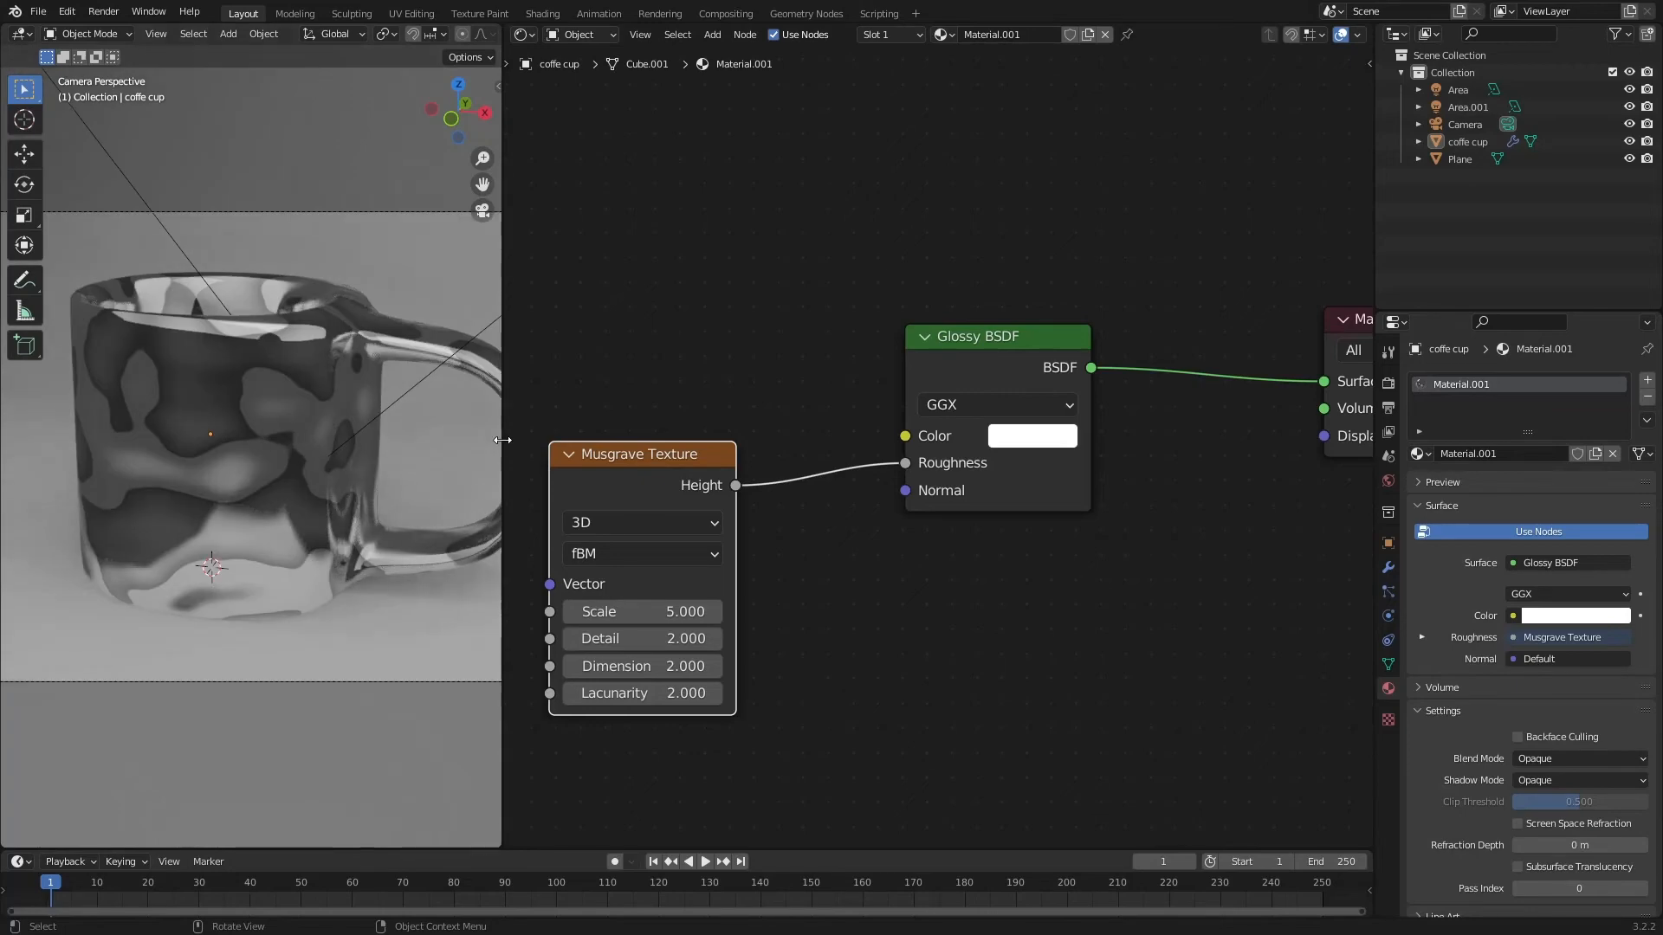
Widen the rendered camera view, fit the mug in it, and set the Musgrave Texture's Scale to 12.2 and Detail to 15
left_click_drag(500, 440, 606, 446)
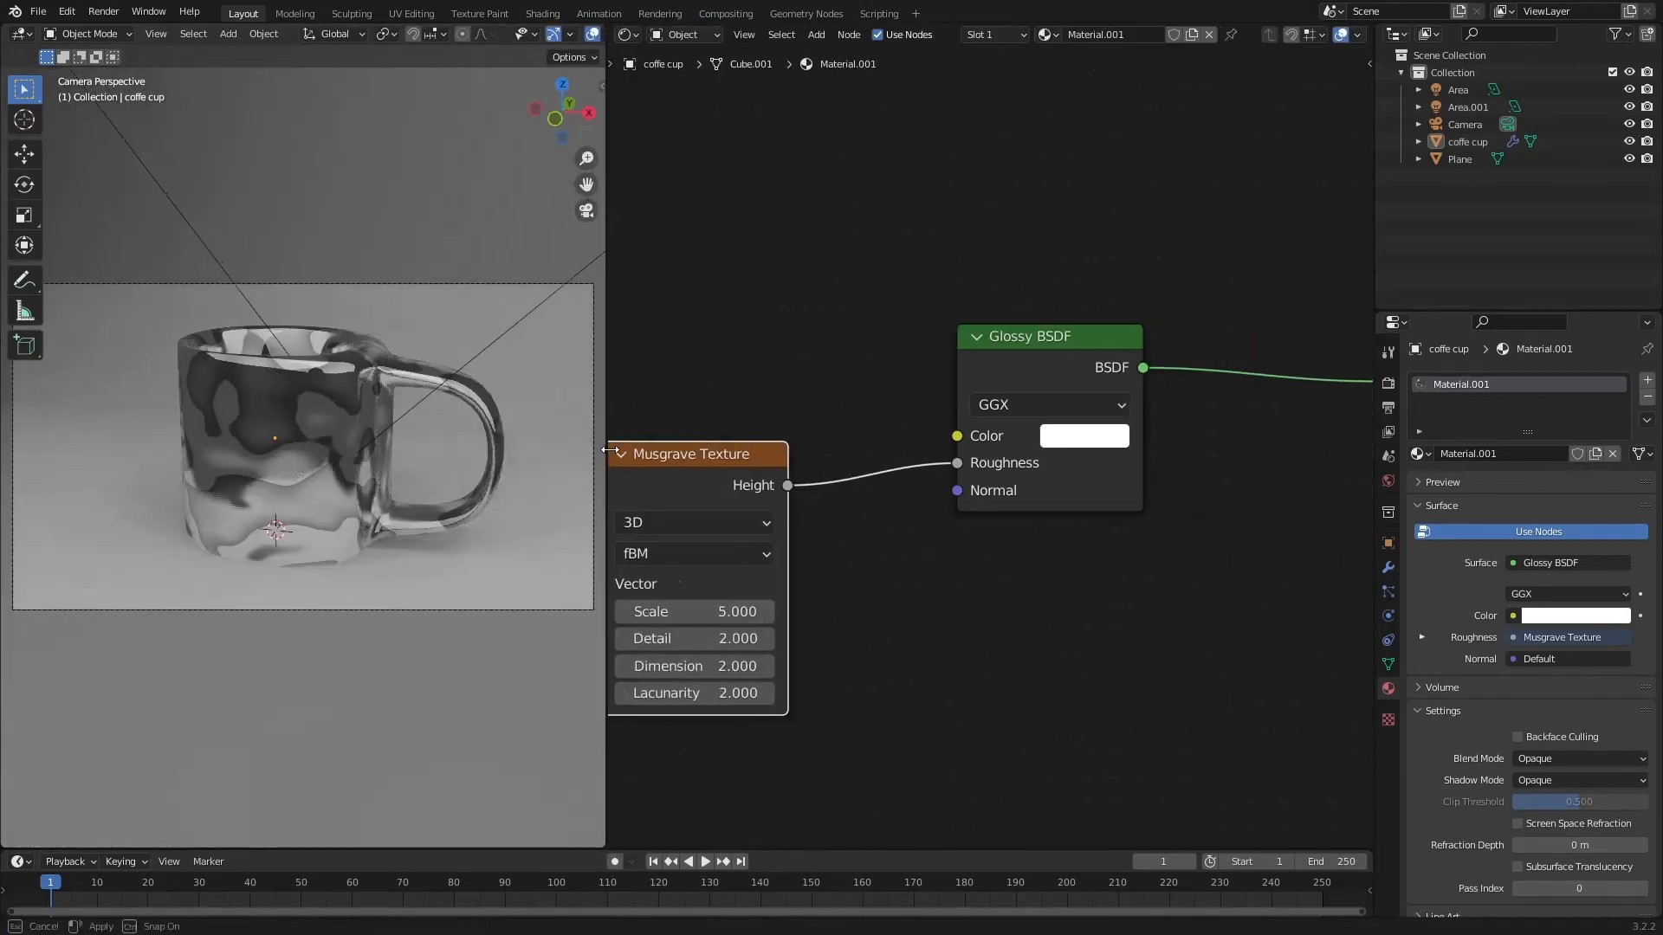
key("Home")
mouse_move(917, 544)
left_mouse_down()
mouse_move(1040, 544)
mouse_move(939, 544)
left_mouse_up()
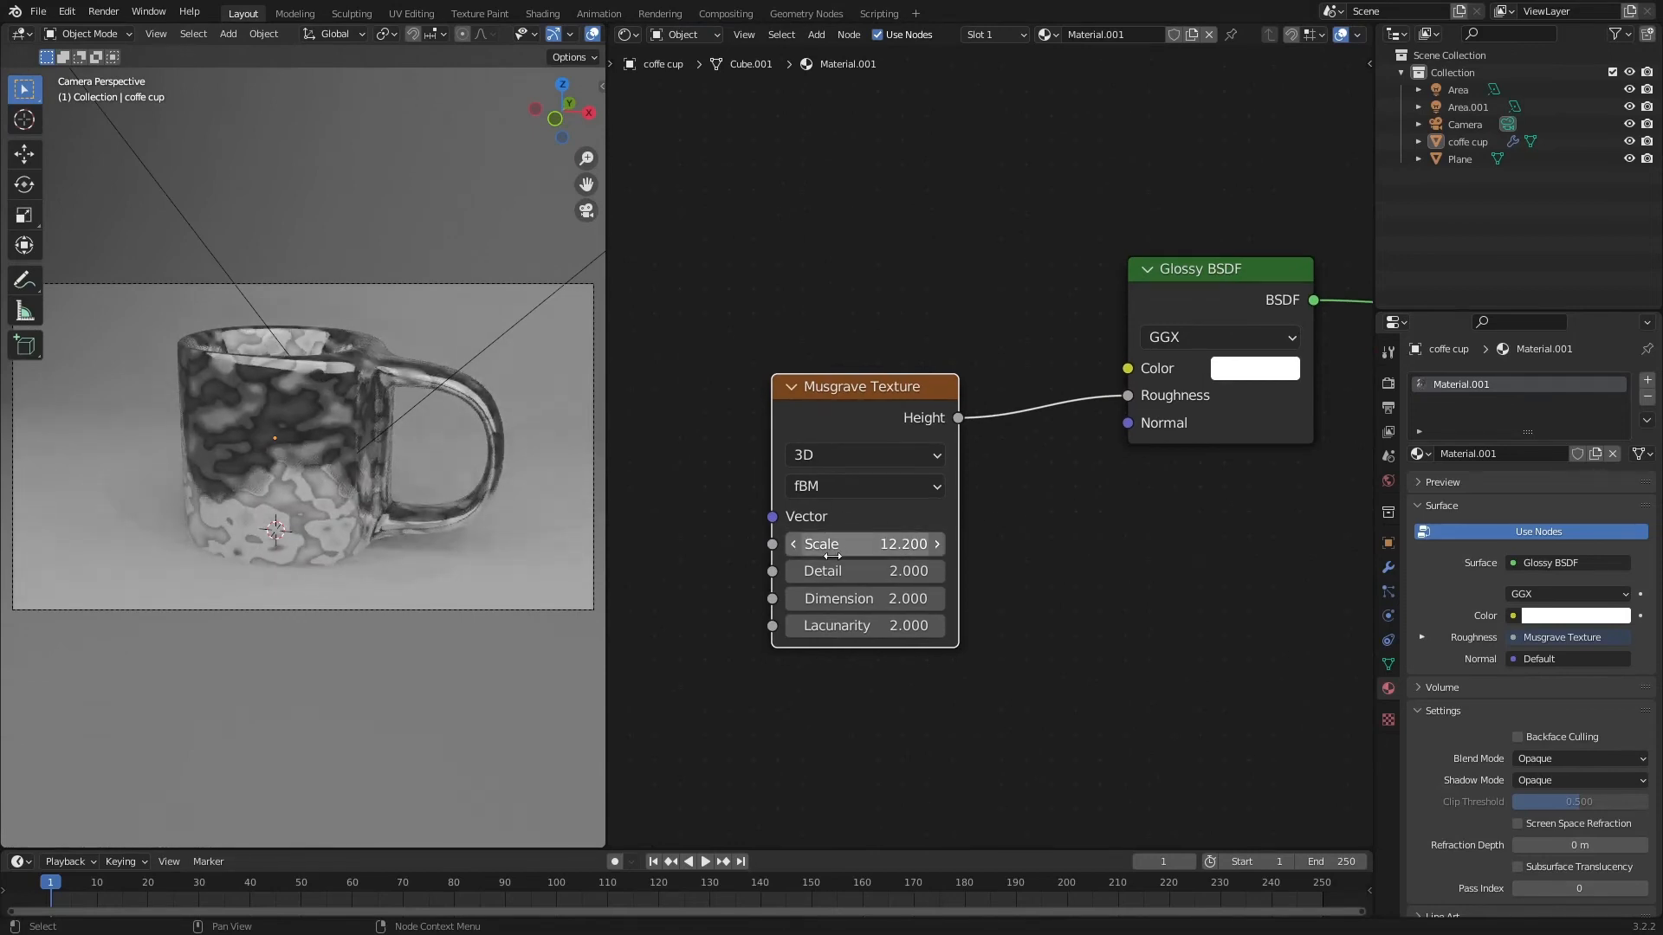
left_click_drag(832, 571, 875, 570)
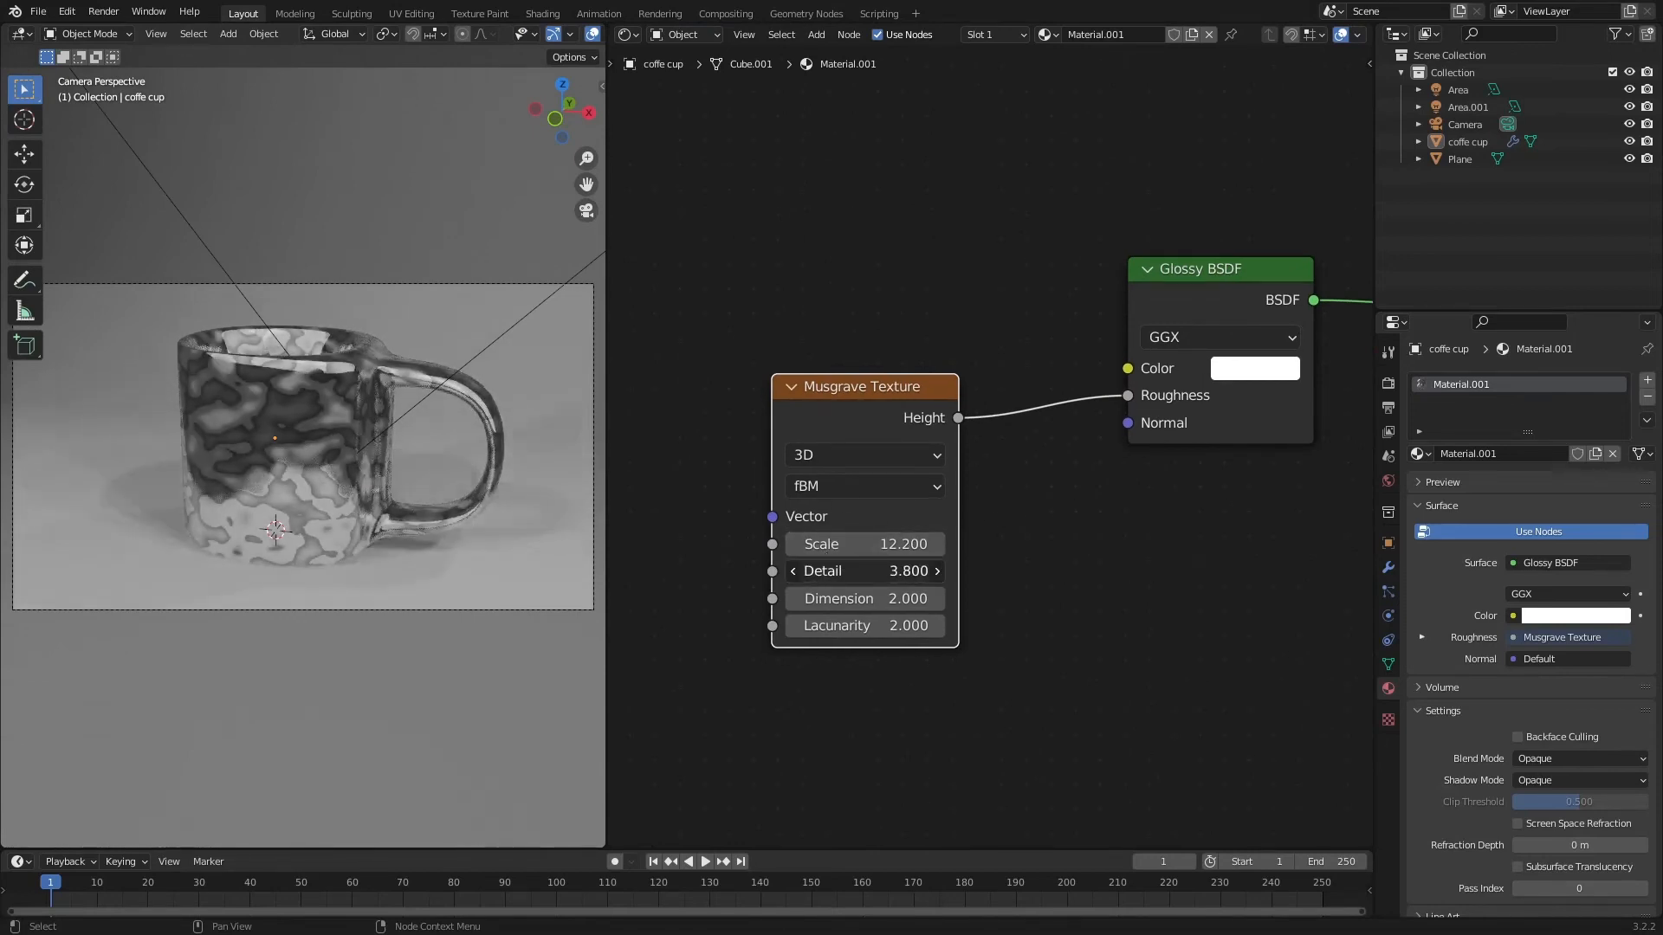
Reroute the Musgrave Texture's Height link from Roughness to the Material Output's Displacement and place the texture node below the Glossy BSDF
middle_click_drag(1108, 520, 795, 515)
left_click_drag(821, 400, 656, 445)
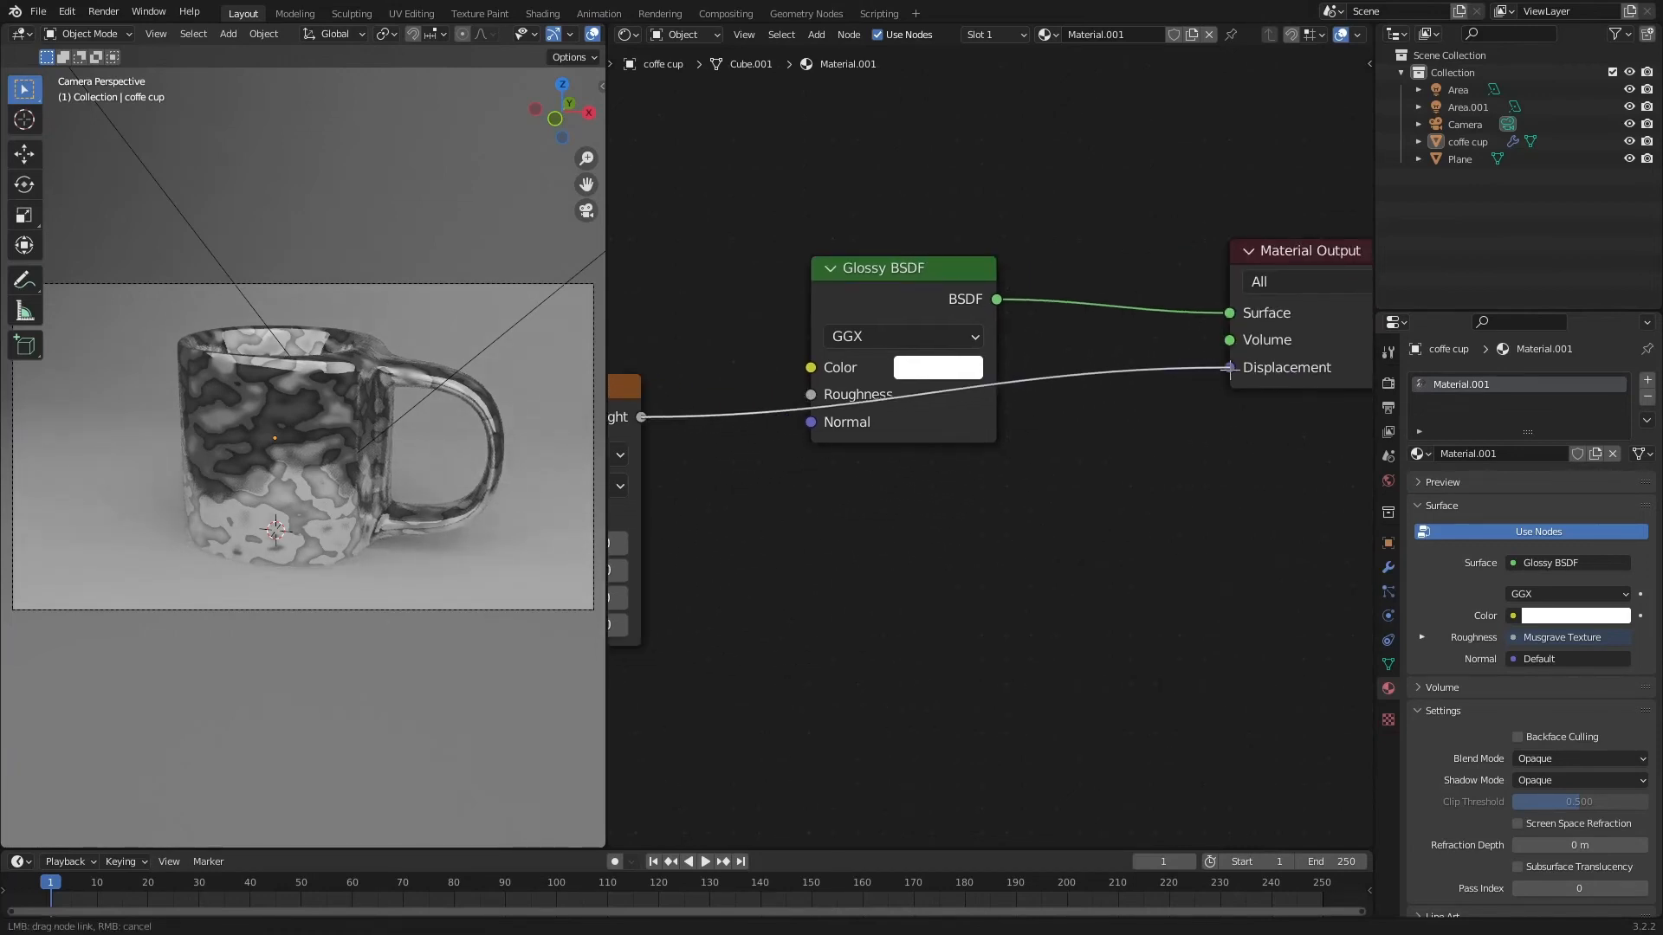
left_click_drag(1113, 381, 1117, 379)
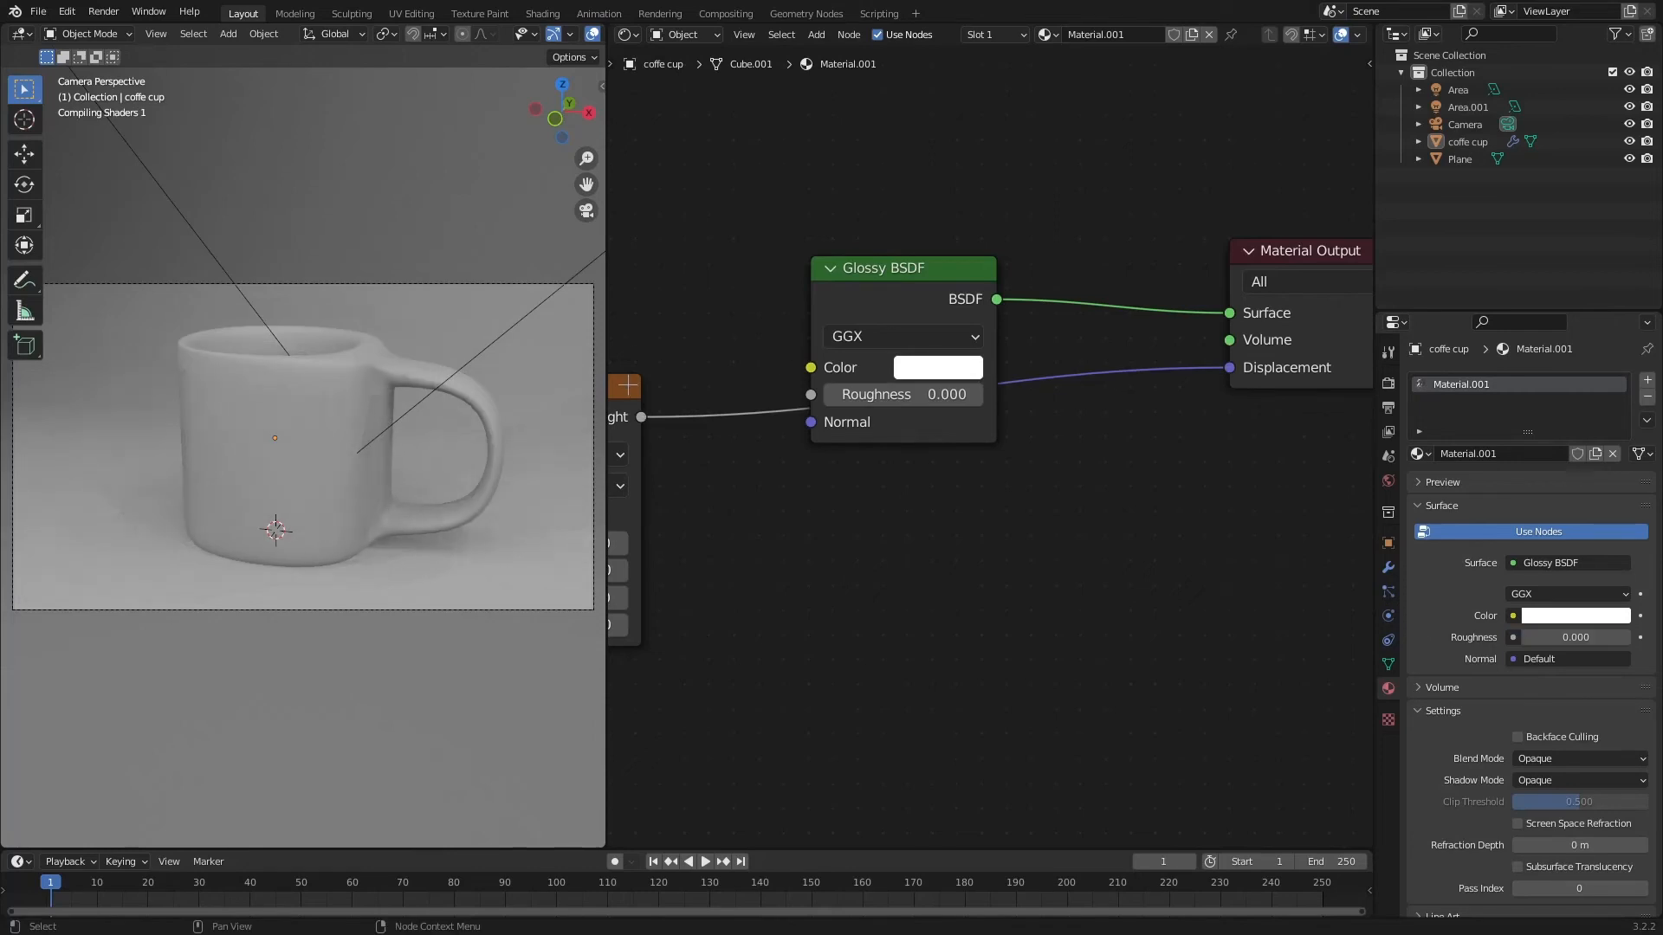
left_click_drag(632, 389, 933, 535)
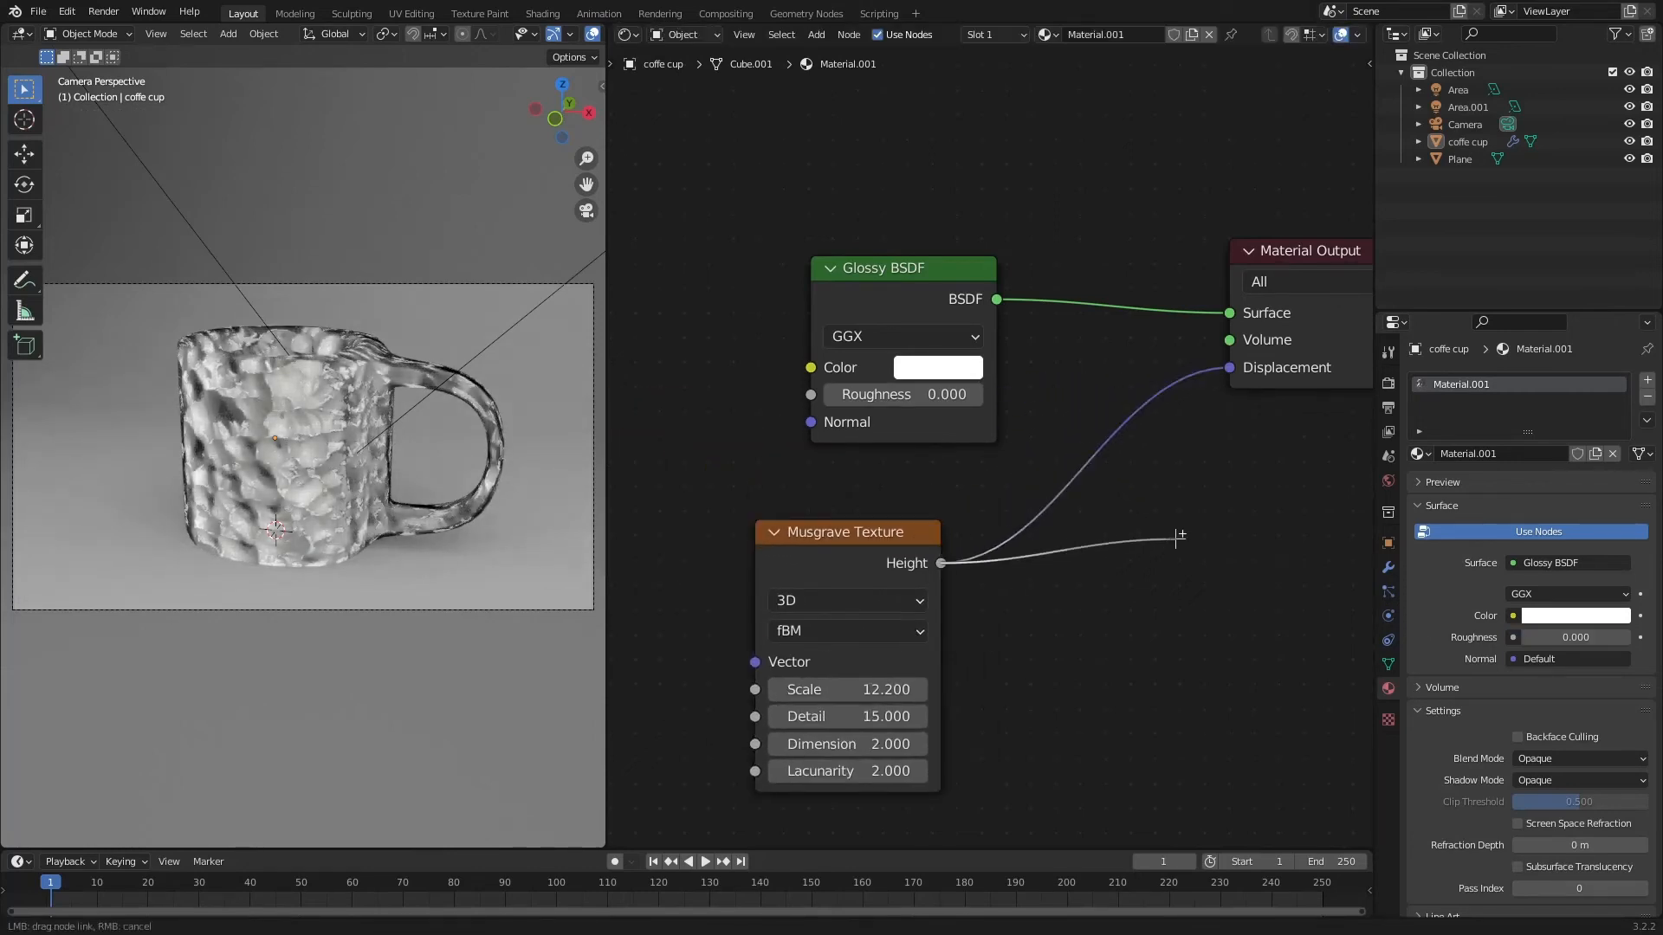
Add a Displacement node fed by the Musgrave Texture's Height output and place it beside the texture node
left_click_drag(1179, 536, 1176, 538)
type("si")
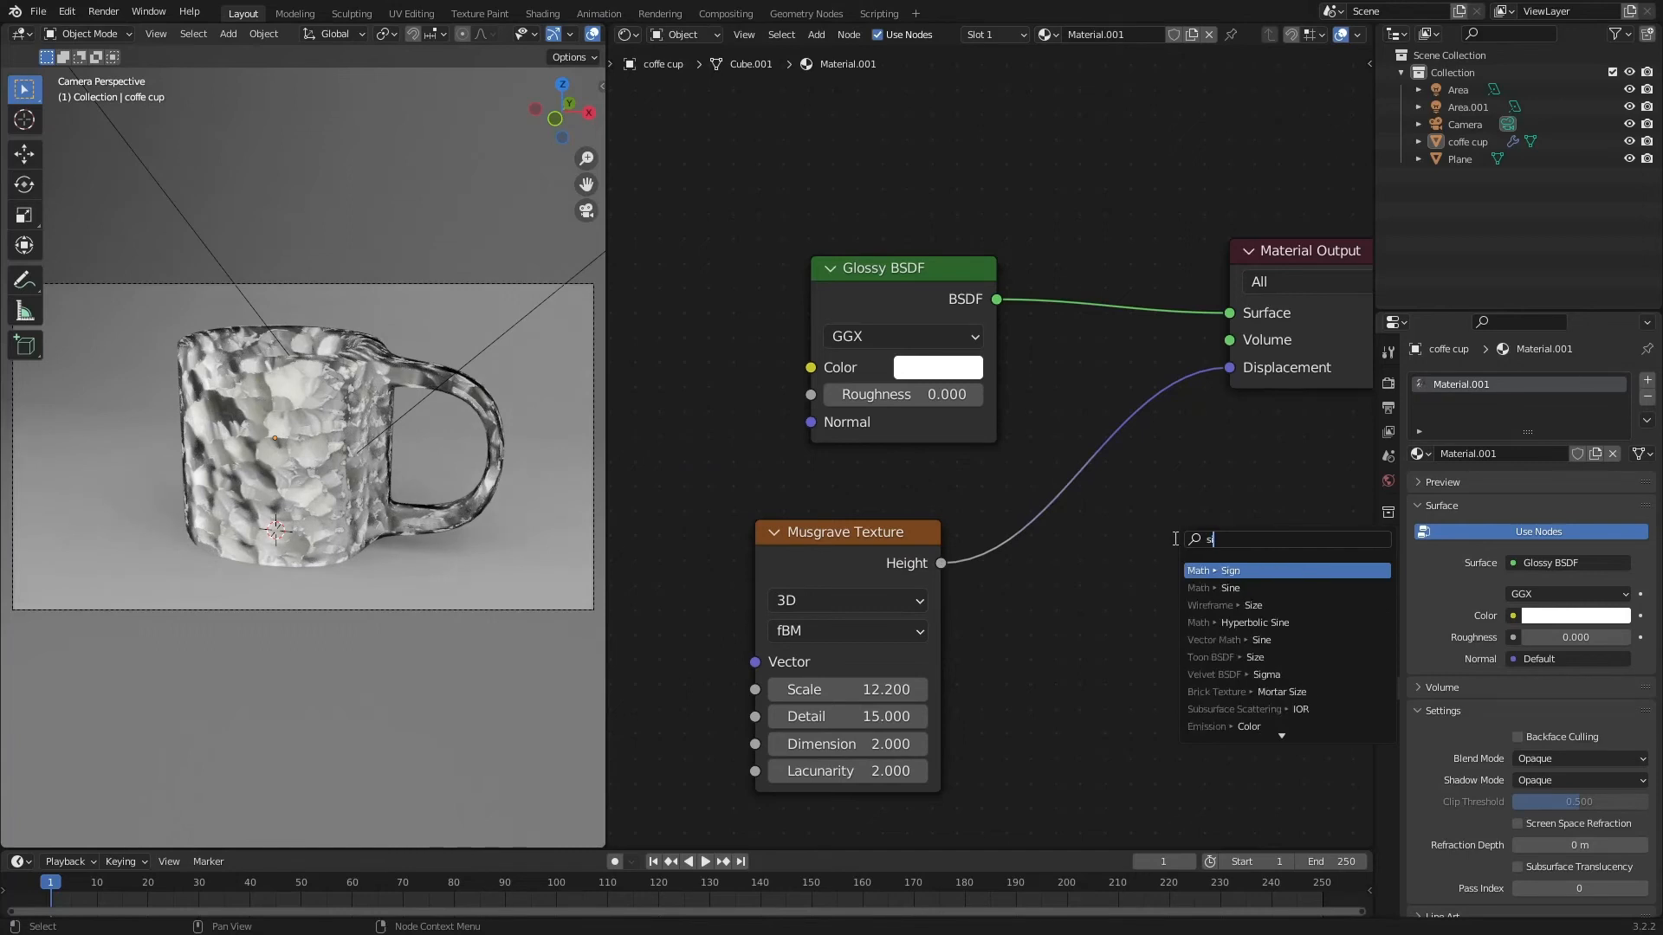
key("BackSpace")
key("BackSpace")
type("disp")
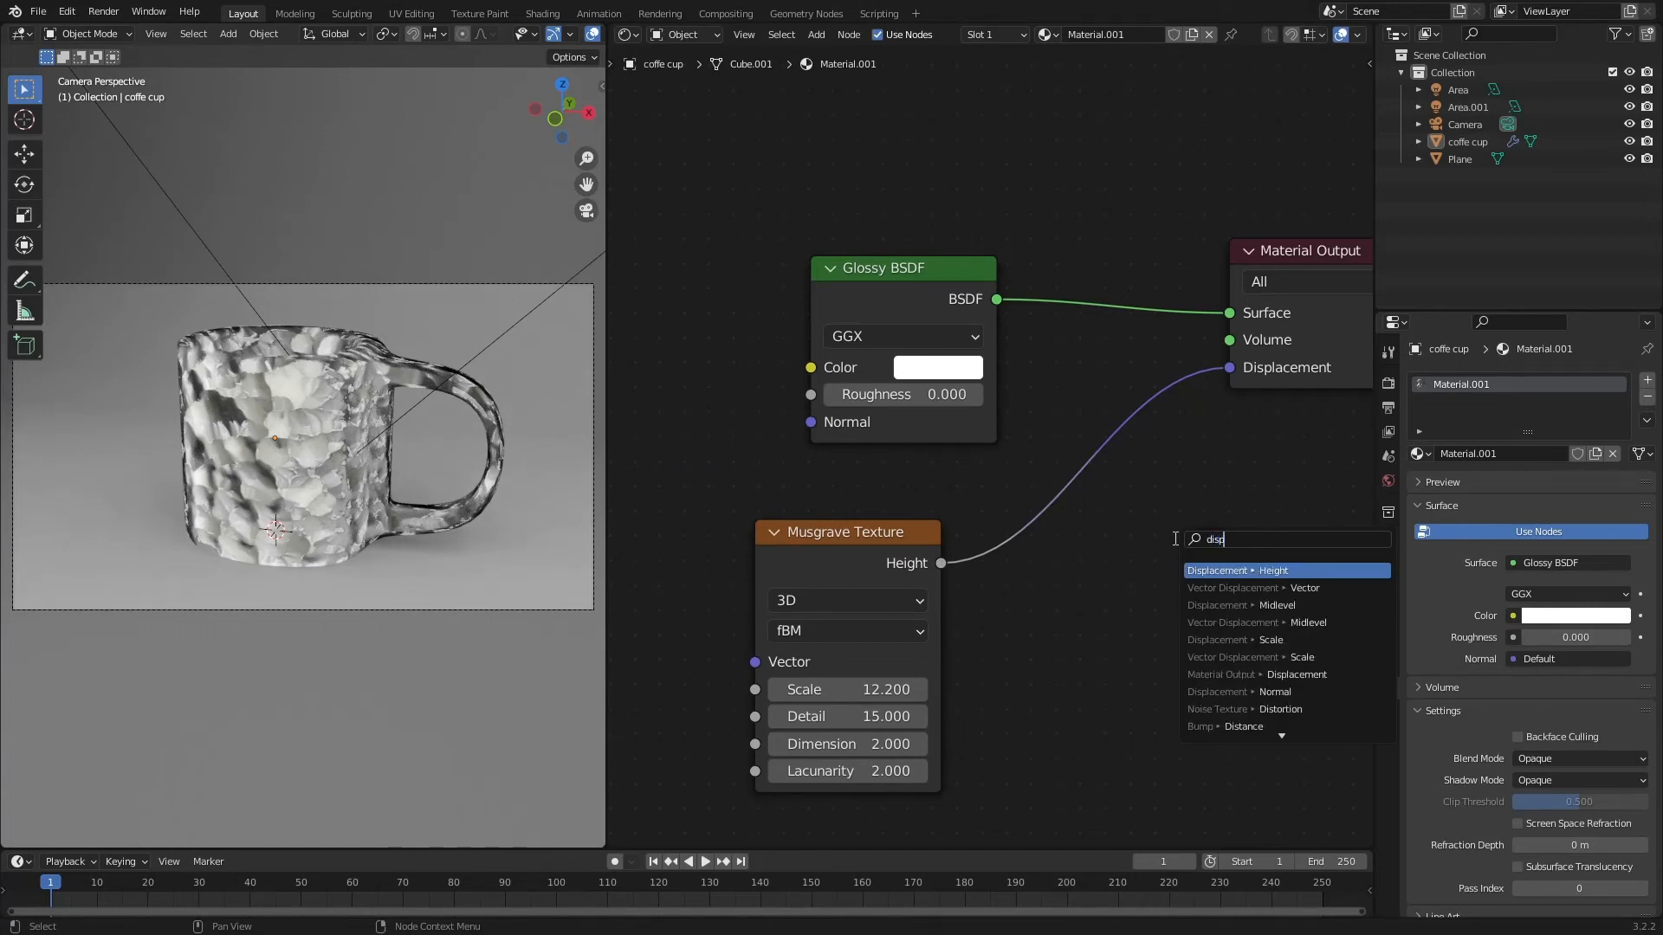
key("Return")
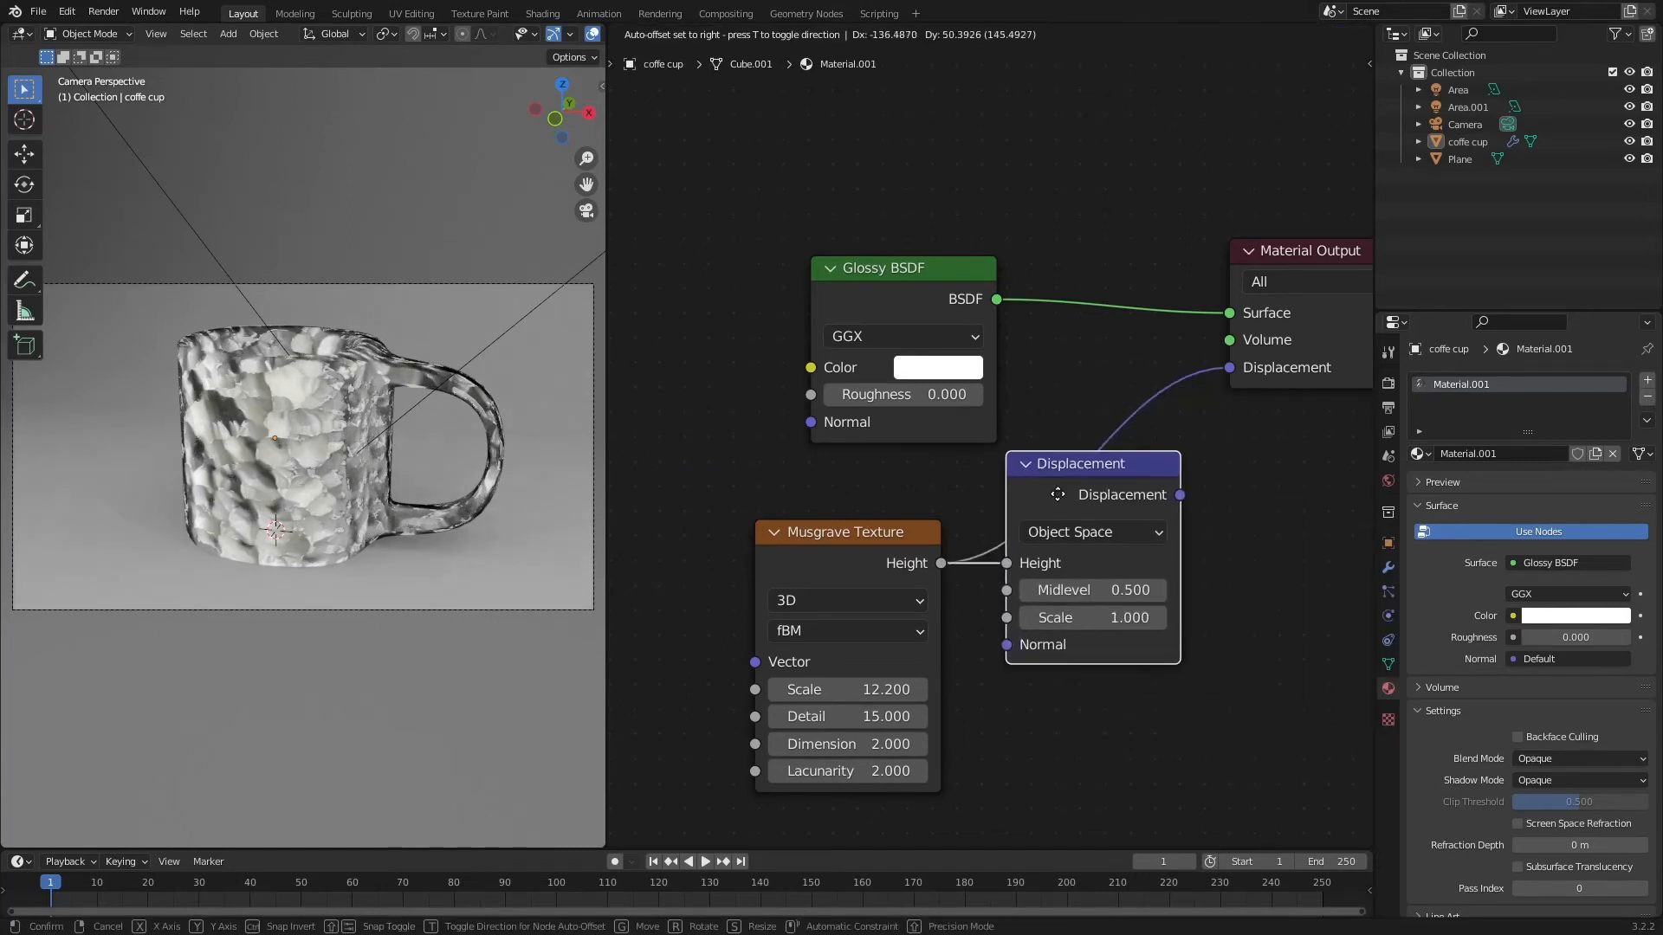
left_click(1060, 504)
Replace the direct Musgrave link with the Displacement node's output into the Material Output's Displacement input and place that node between them
left_click_drag(1225, 366, 995, 563)
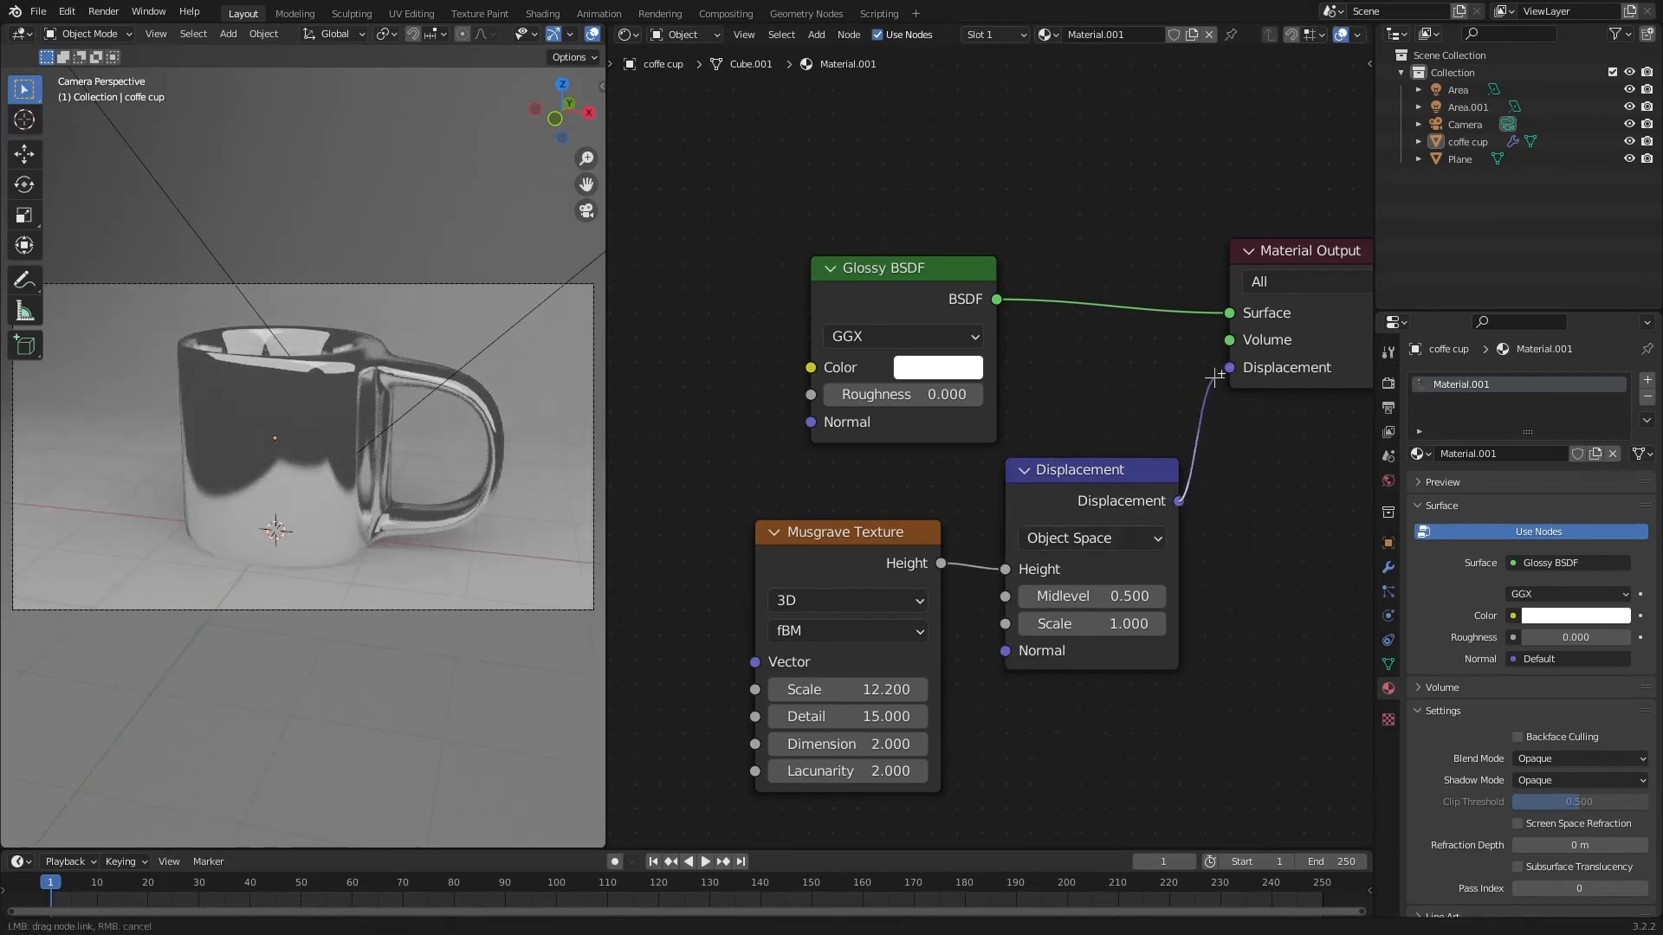
left_click_drag(1214, 376, 1229, 367)
left_click_drag(1056, 475, 1140, 426)
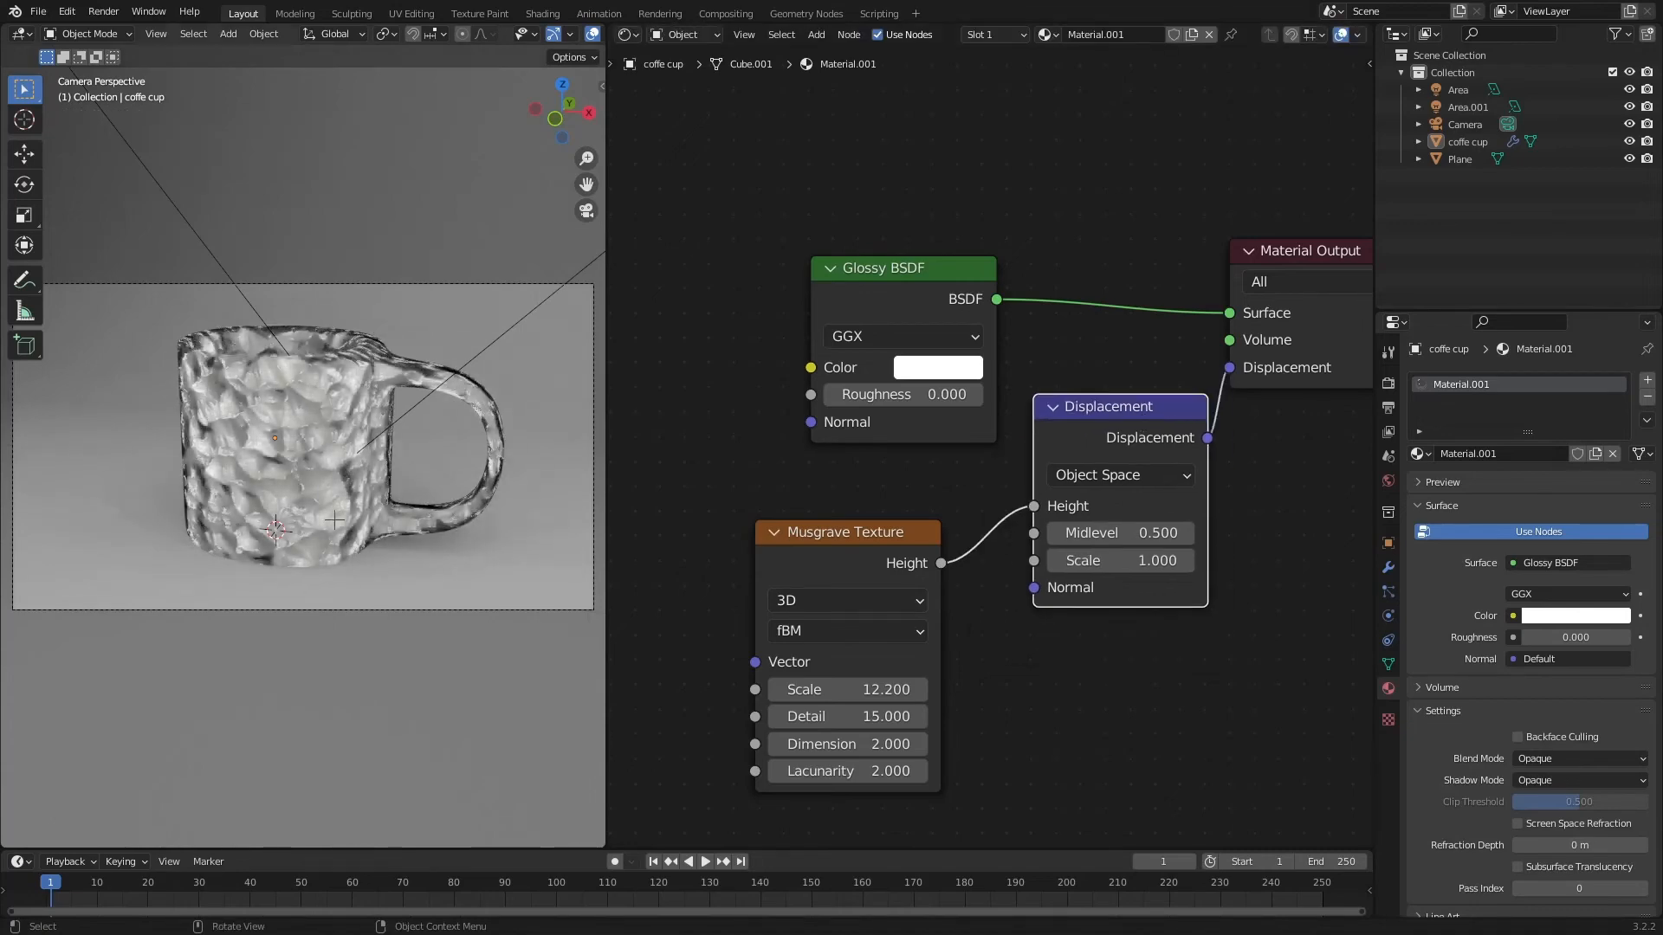
Inspect the displaced mug up close and set the Musgrave Texture's Scale to 1.7
middle_click_drag(335, 453, 370, 540)
scroll(374, 532, "up", 5)
scroll(376, 531, "down", 2)
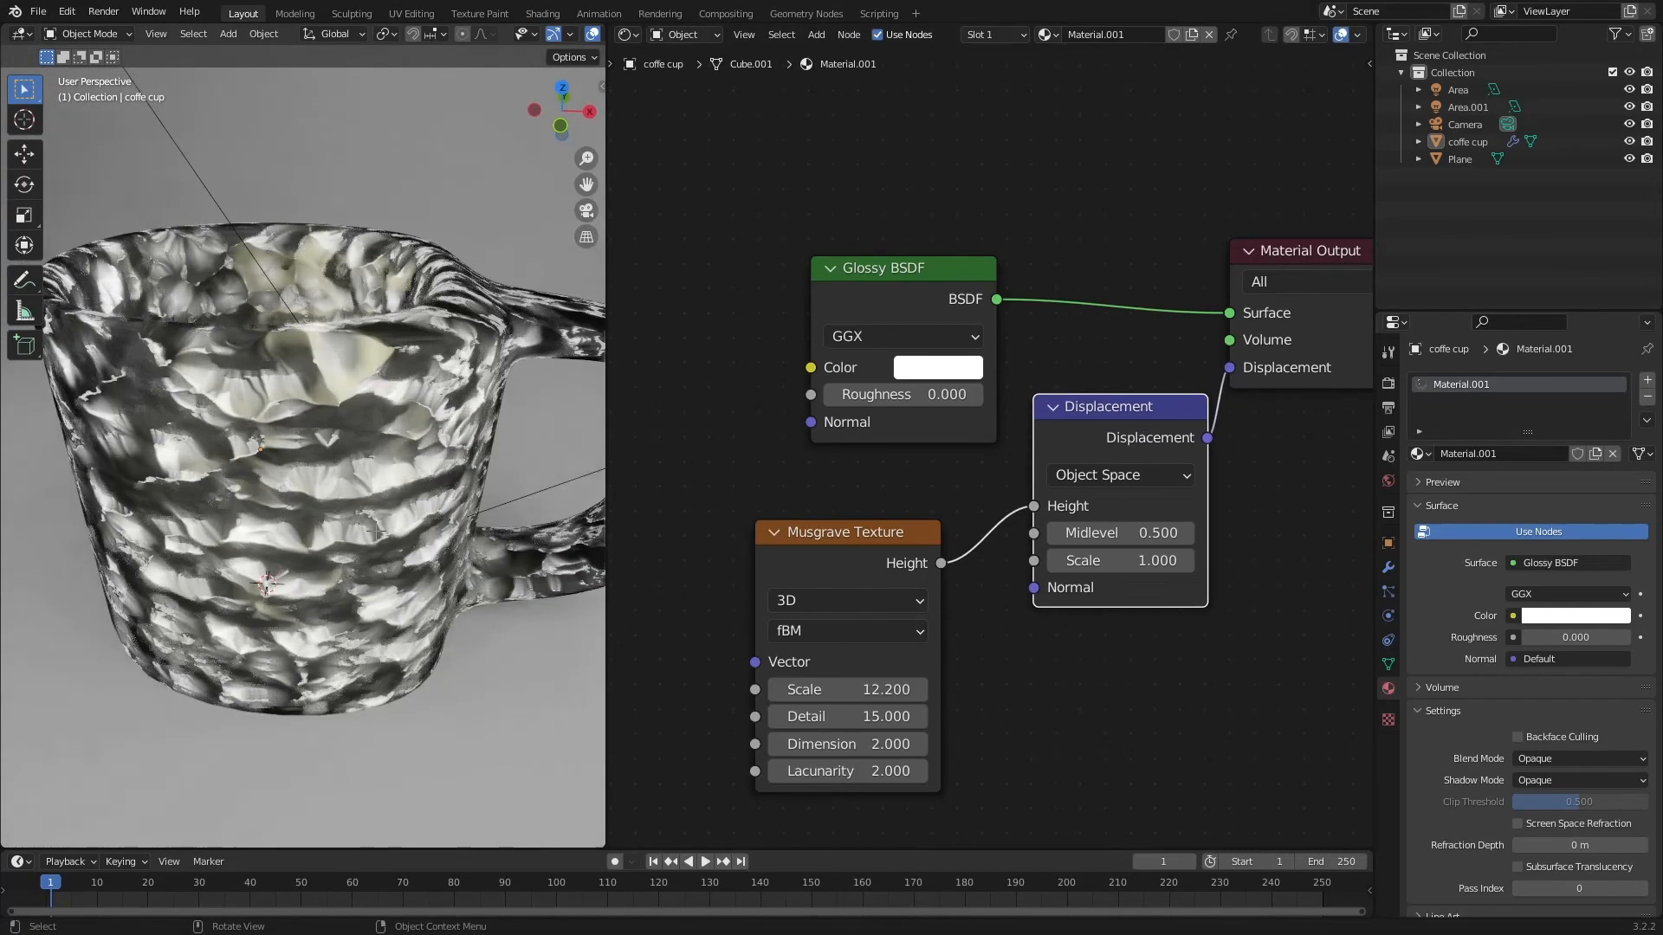
scroll(375, 530, "down", 8)
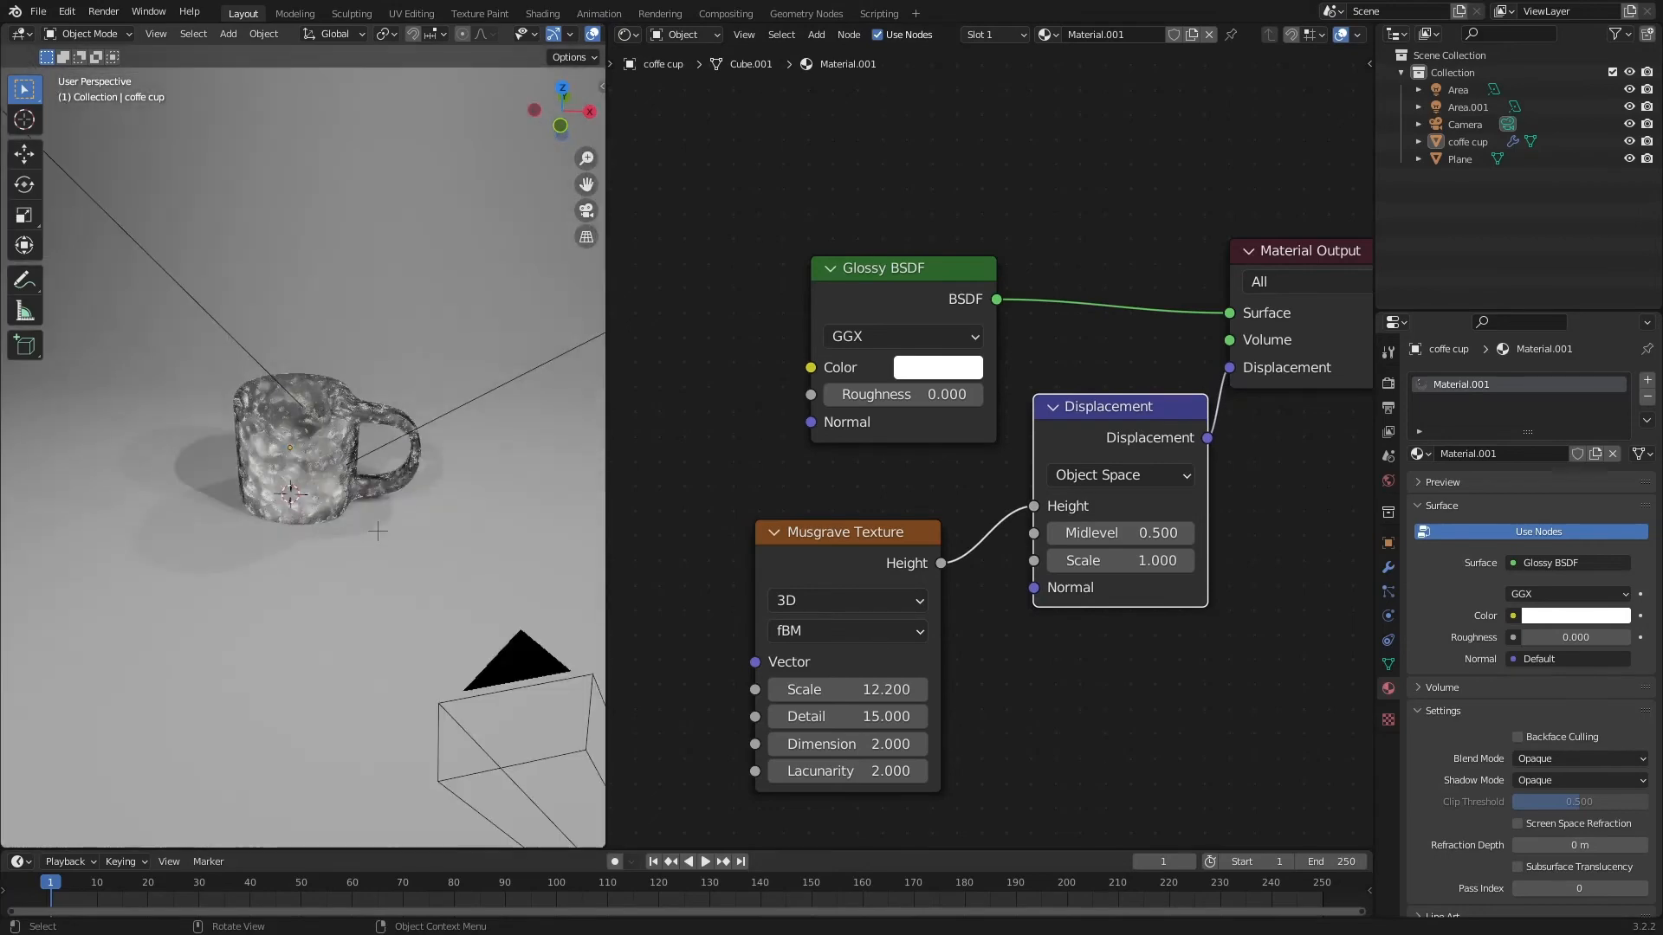
scroll(376, 530, "up", 8)
scroll(376, 530, "down", 2)
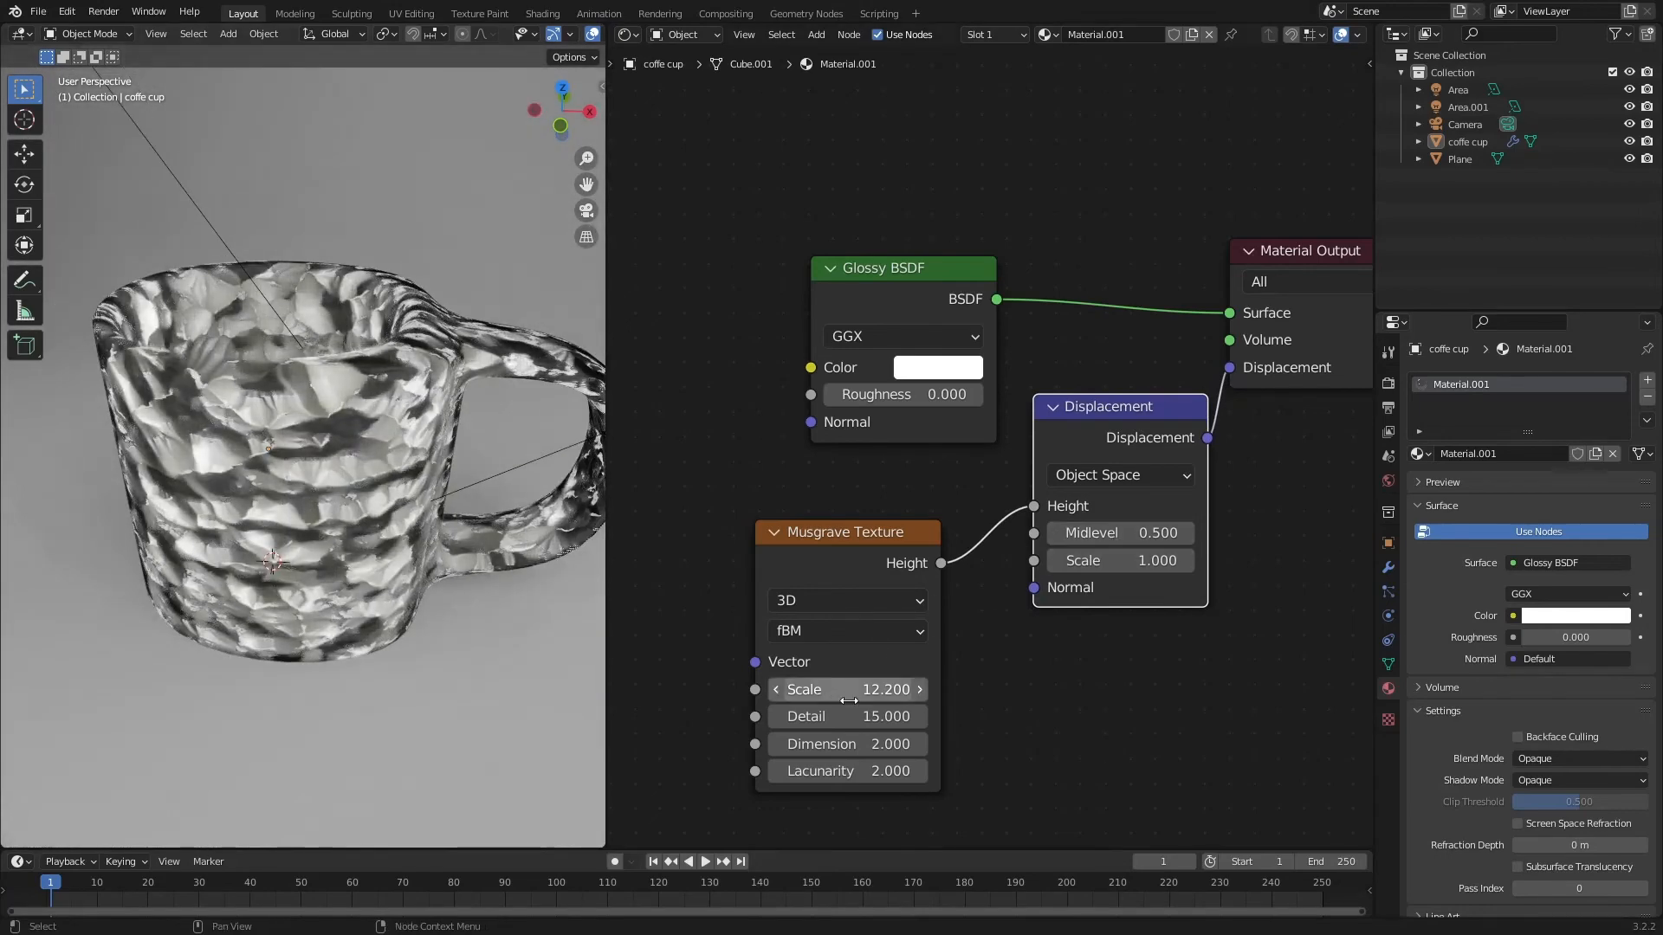
left_click_drag(848, 689, 758, 689)
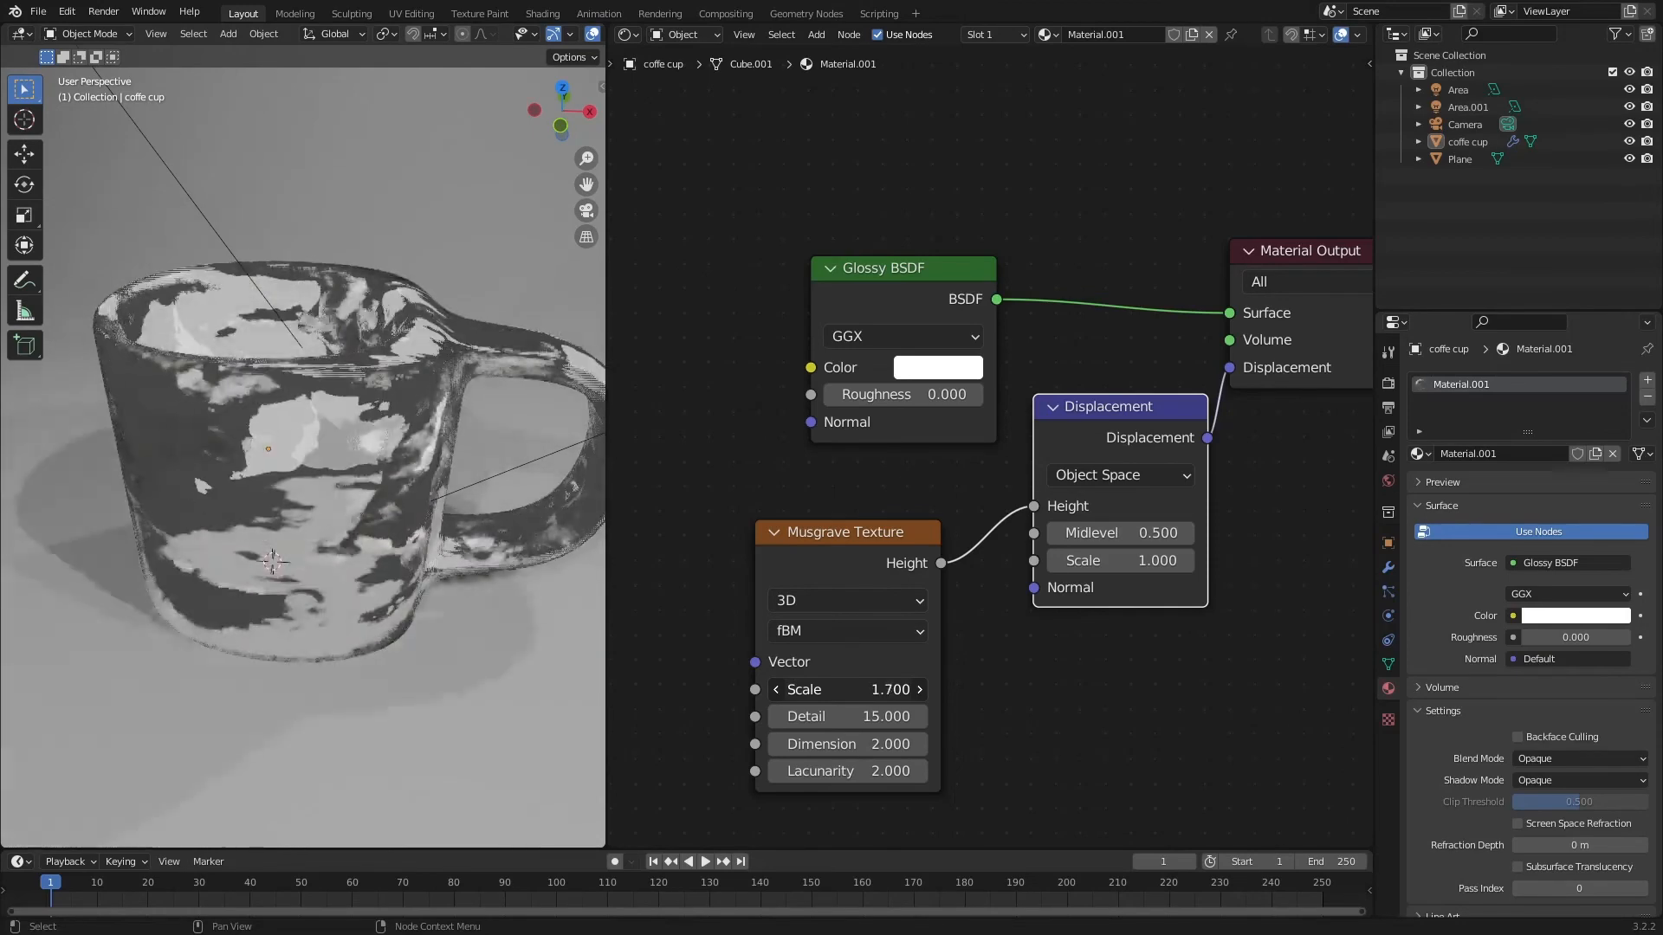
mouse_move(849, 549)
left_mouse_down()
mouse_move(716, 563)
mouse_move(841, 517)
mouse_move(878, 534)
left_mouse_up()
mouse_move(429, 517)
middle_mouse_down()
mouse_move(605, 481)
mouse_move(477, 496)
mouse_move(450, 519)
middle_mouse_up()
Delete the Glossy BSDF node and add a Principled BSDF node in its place
left_click(879, 269)
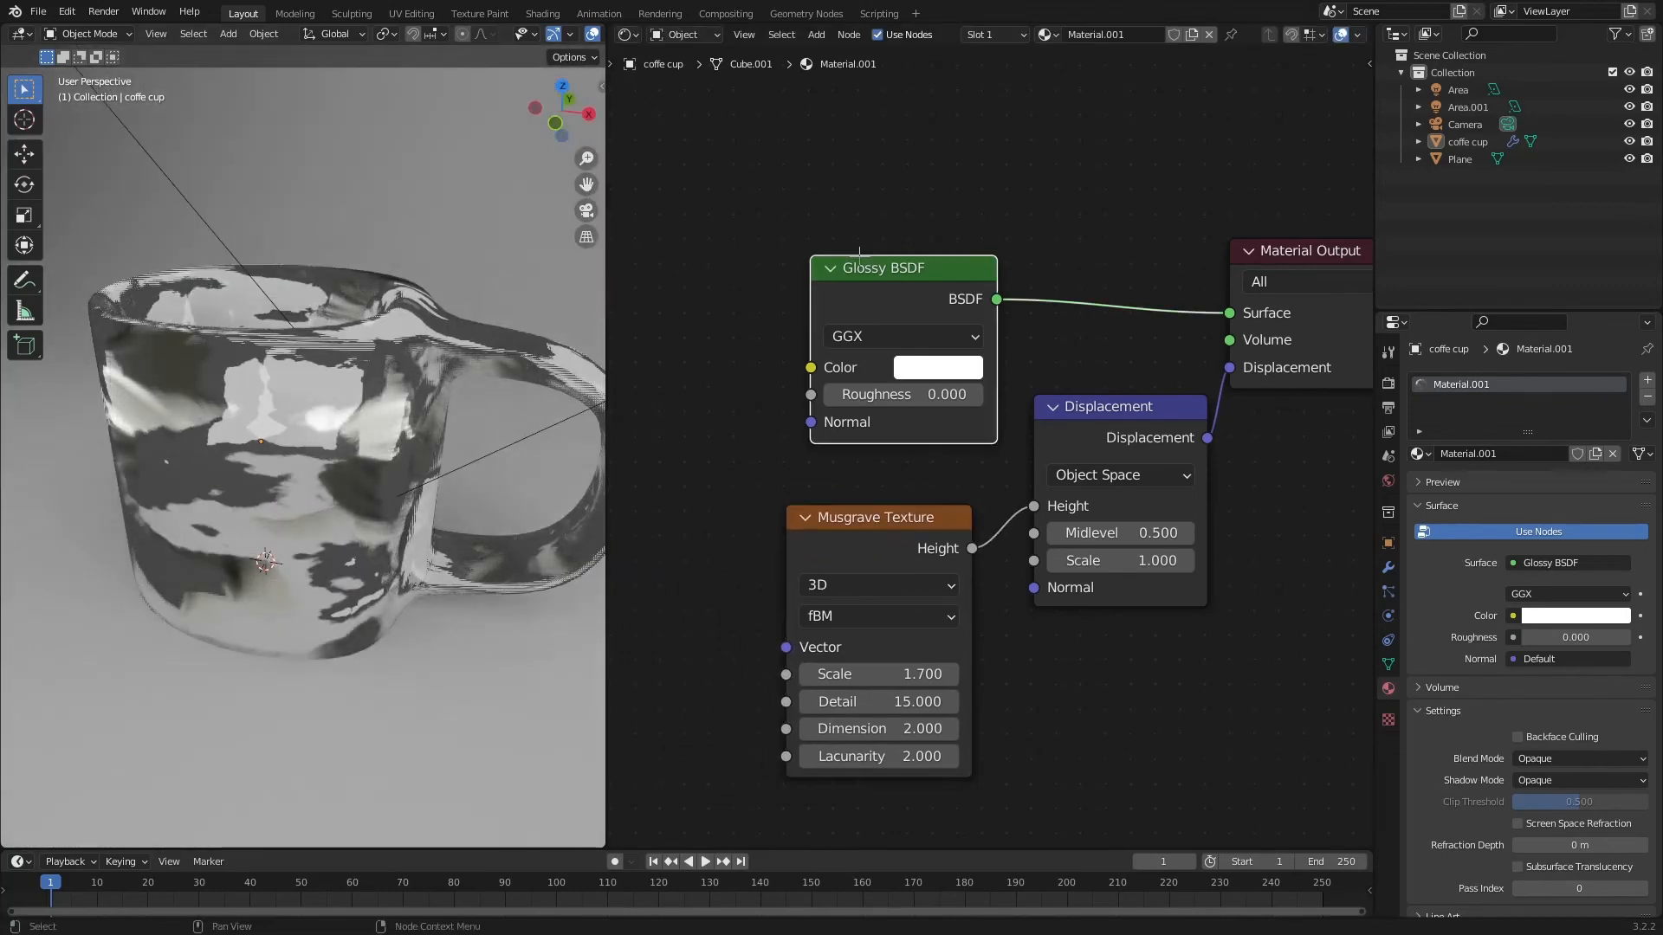
key("x")
key("shift+a")
left_click(880, 269)
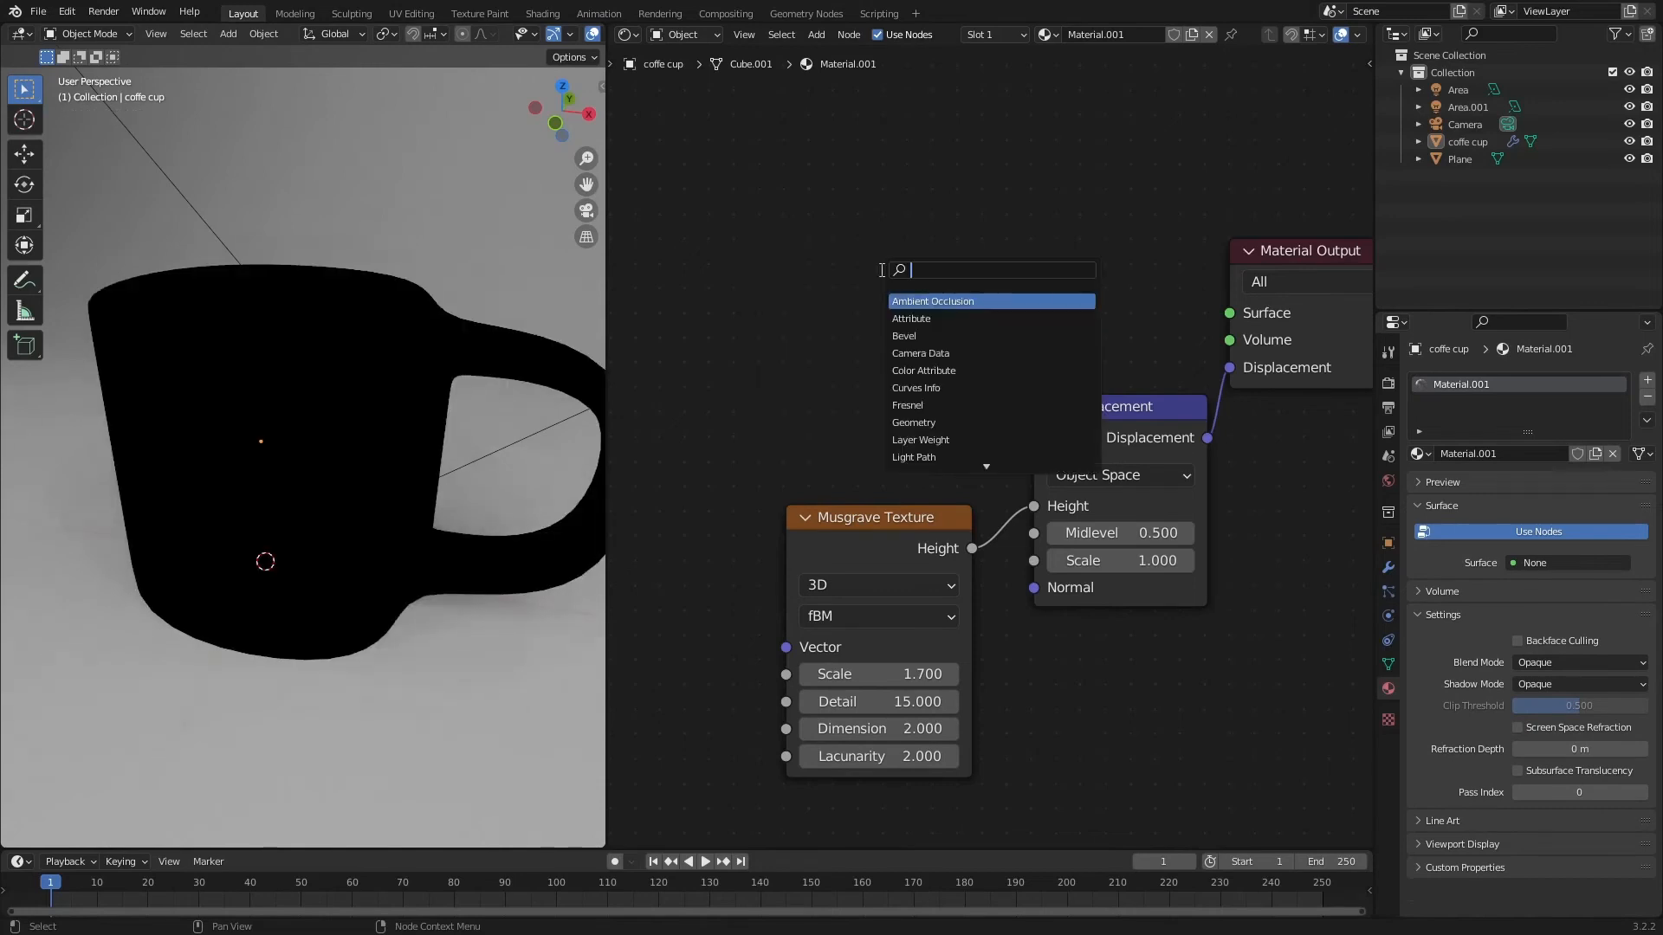
type("p")
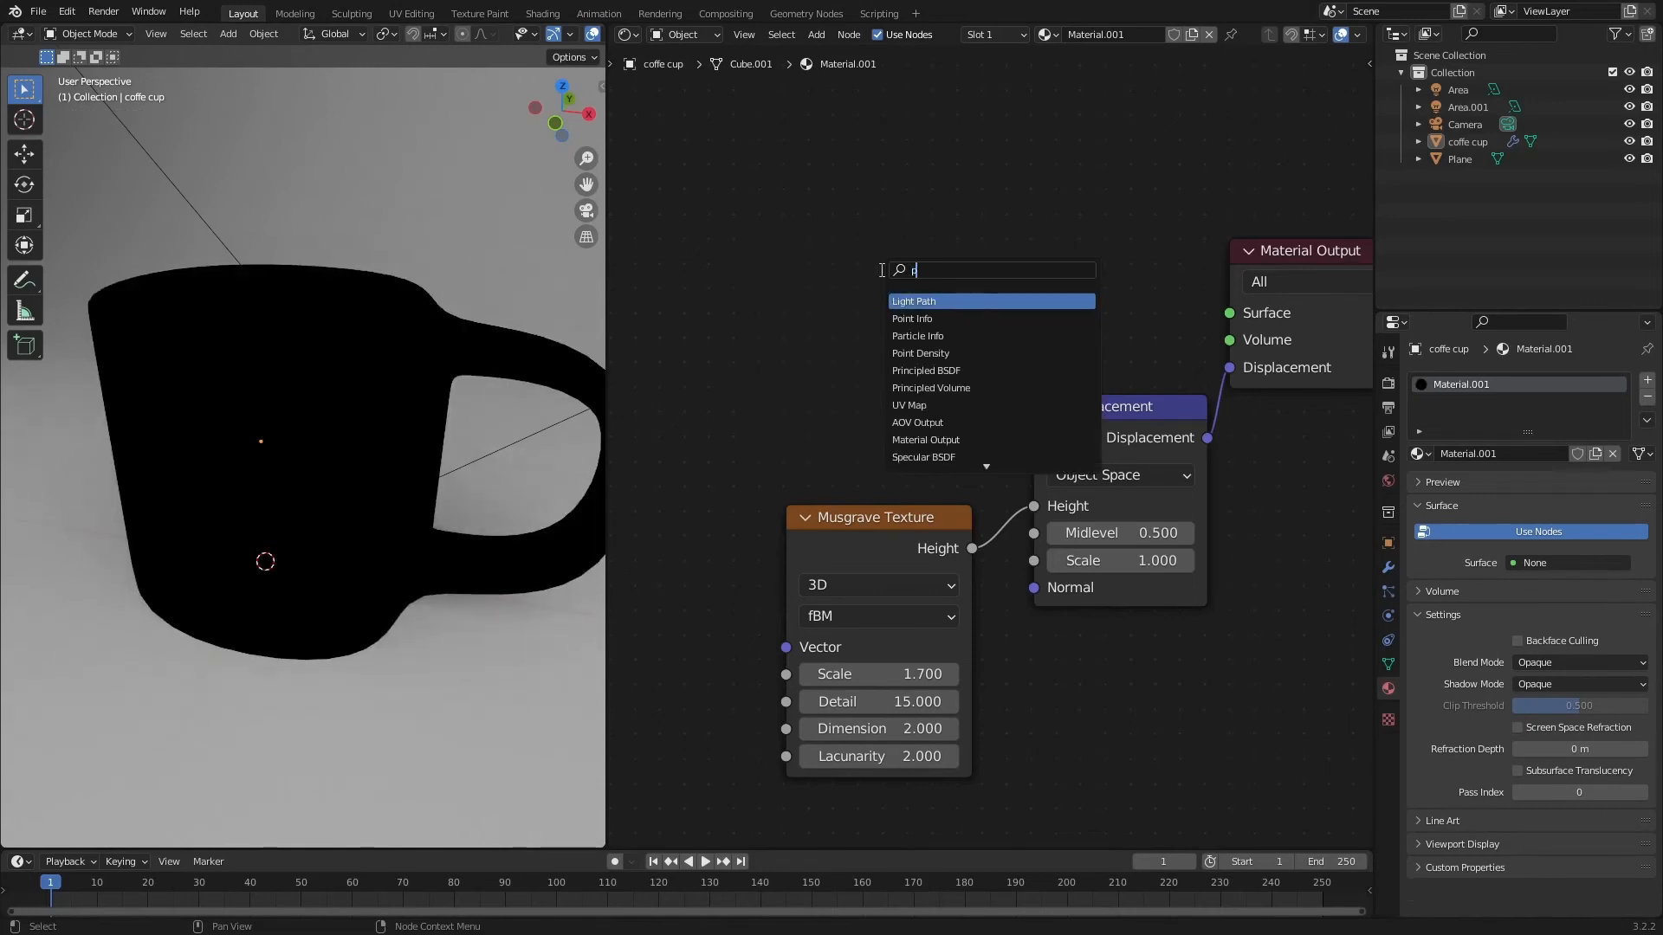
type("irn")
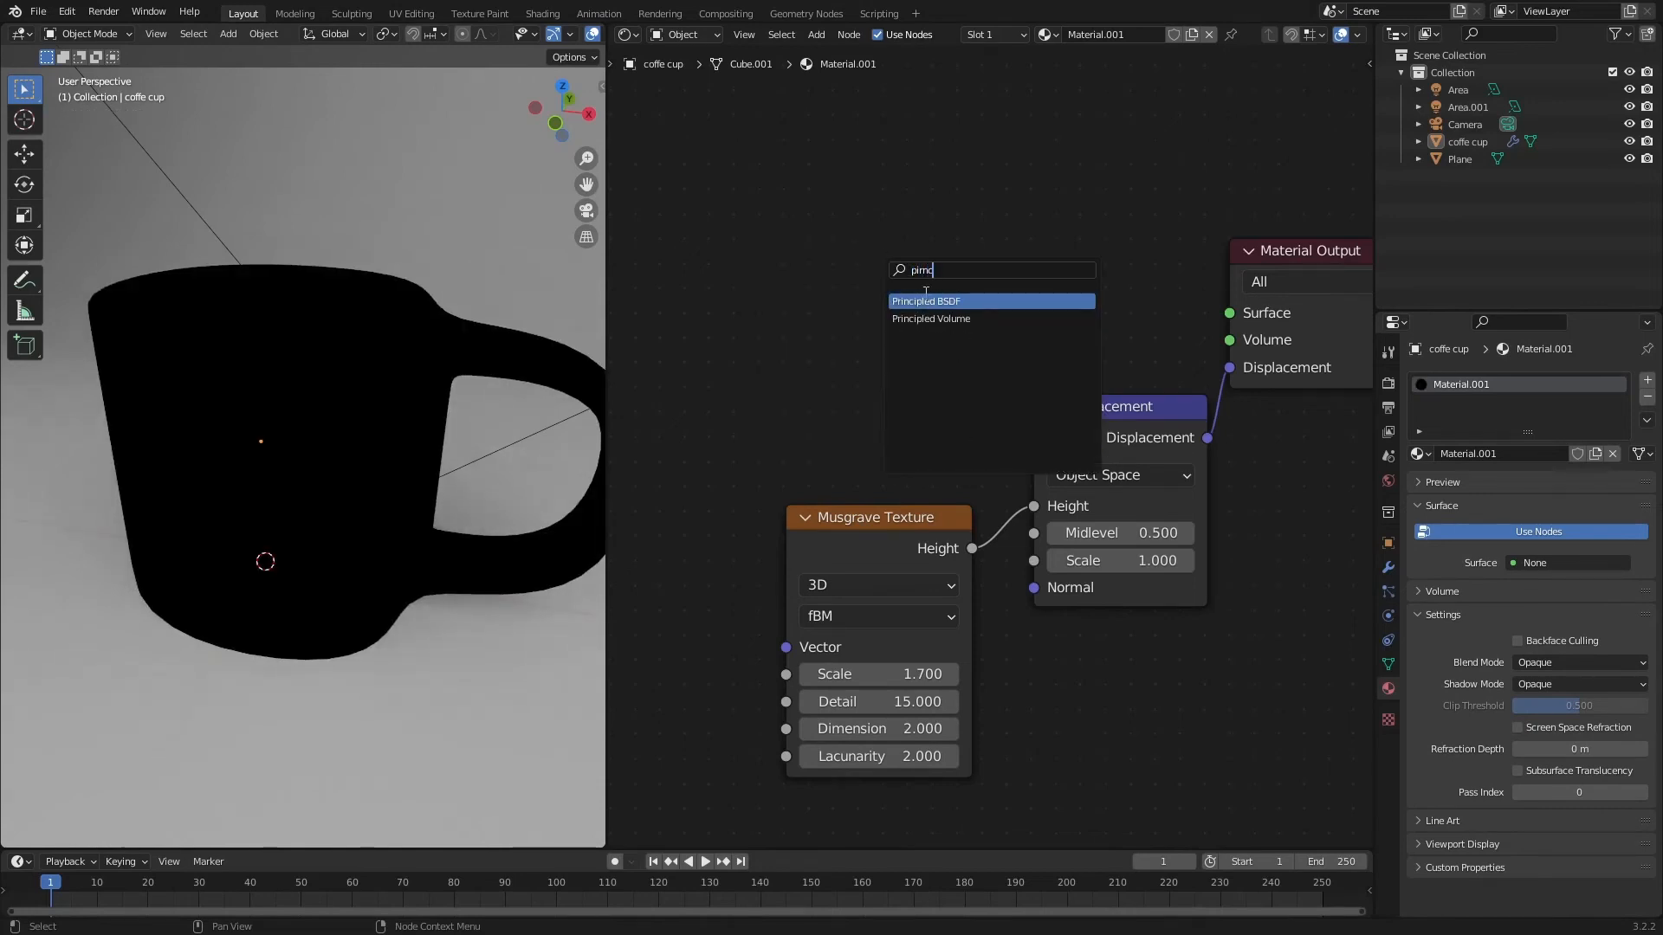
type("c")
key("Return")
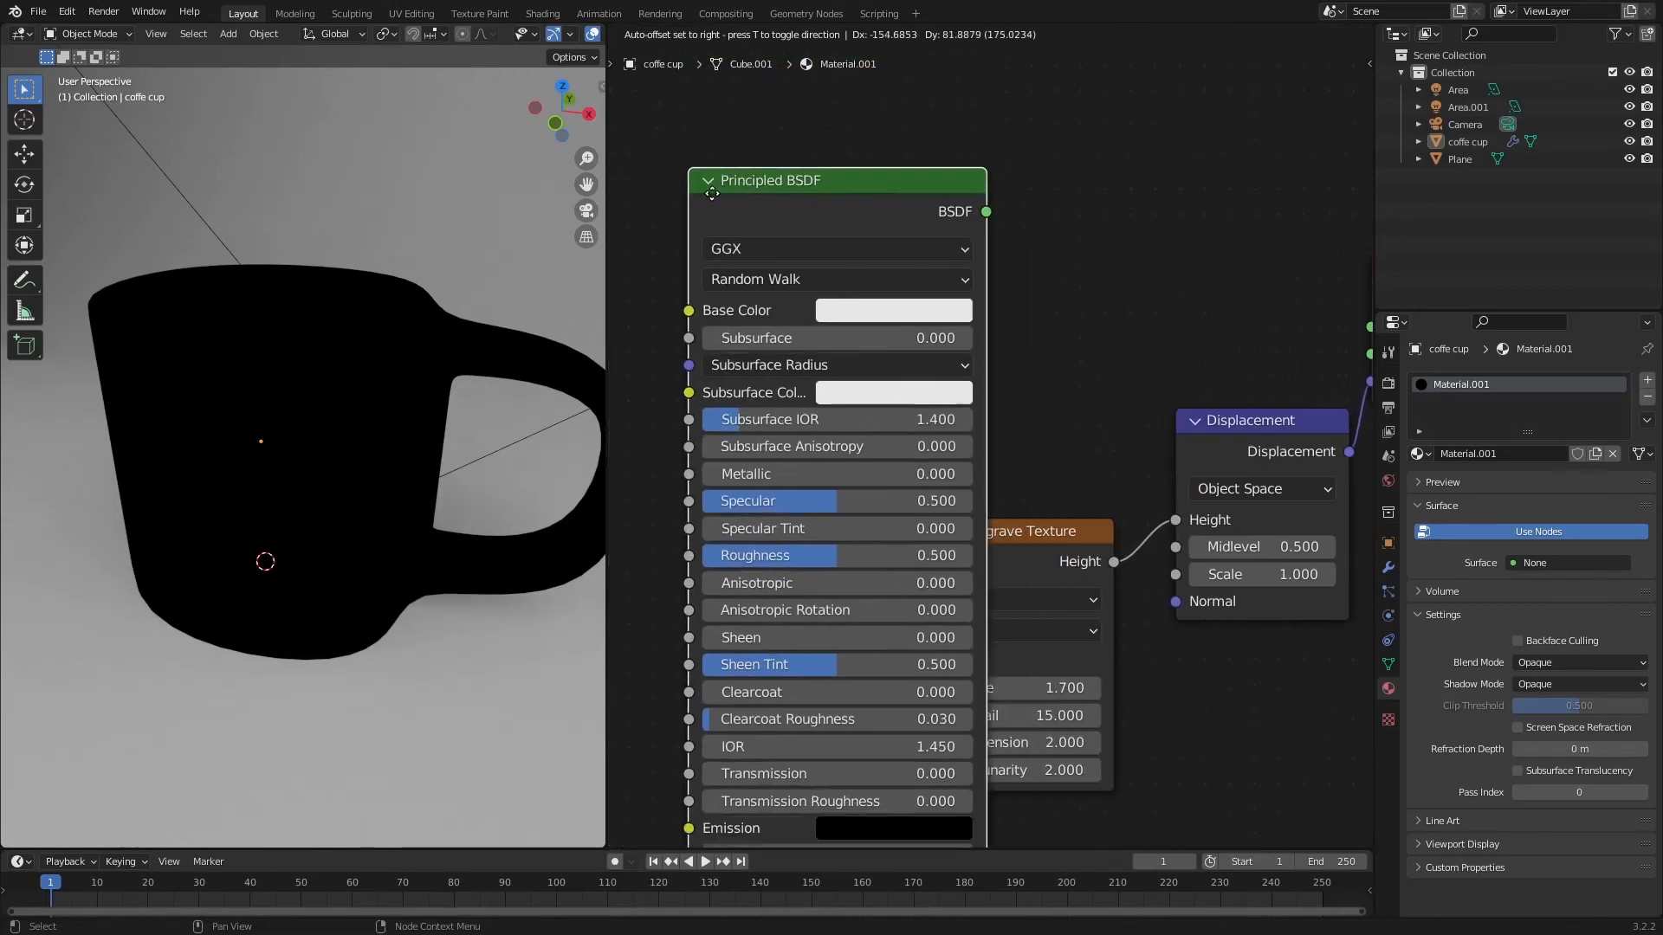
left_click(662, 190)
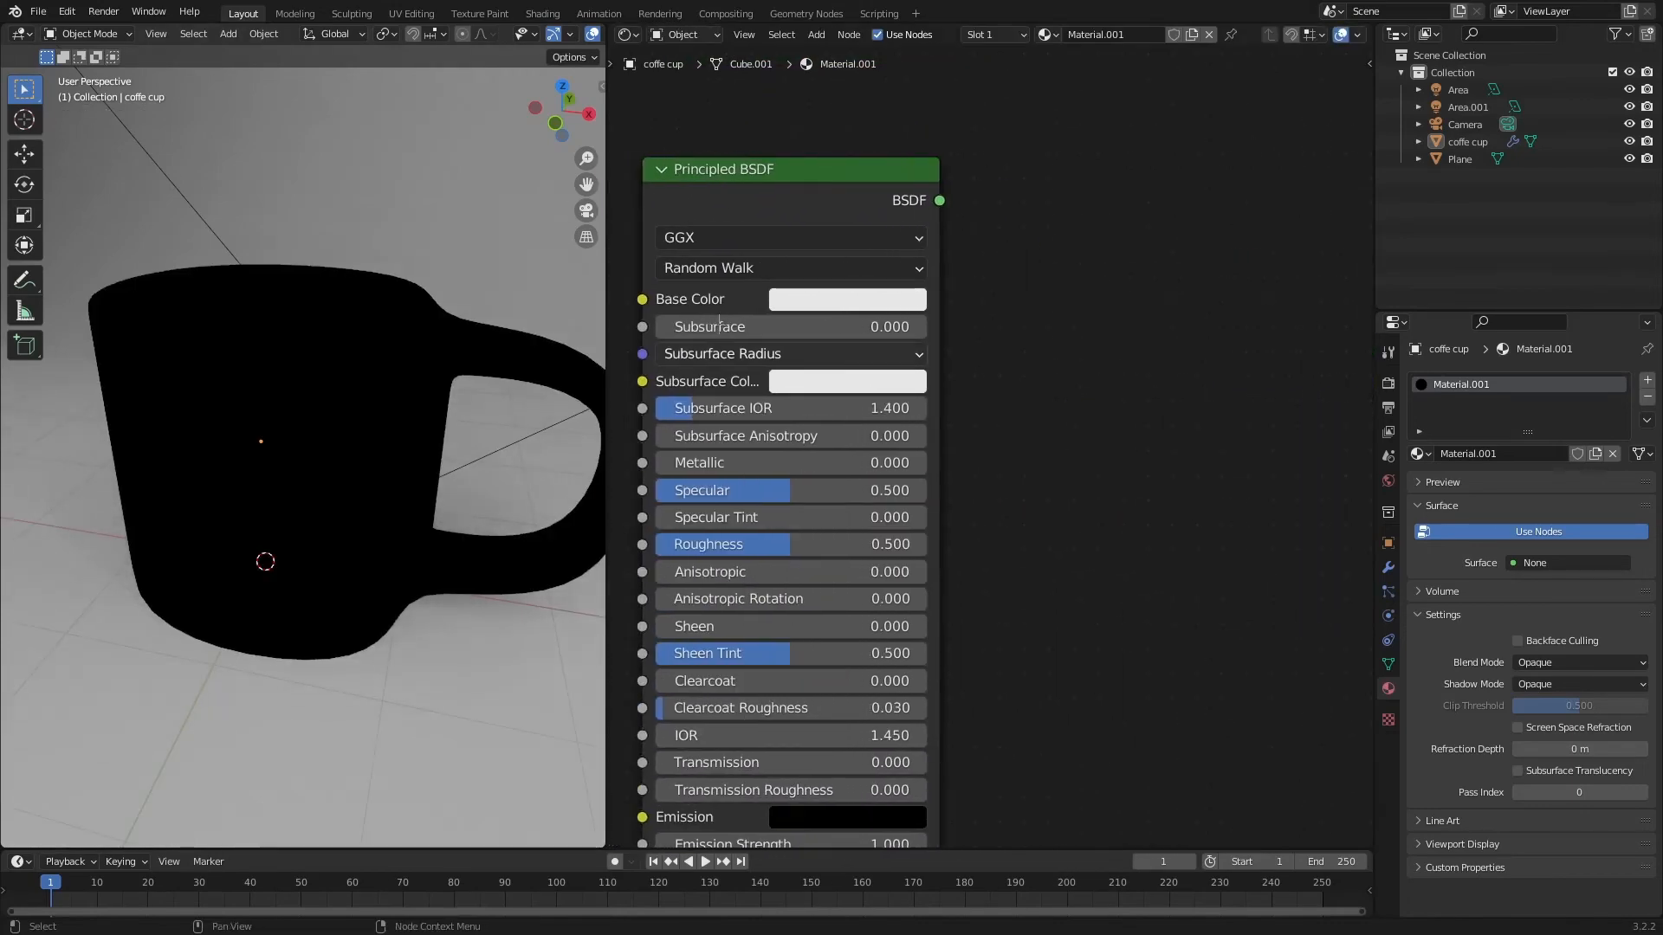
Connect the Principled BSDF to the Material Output's Surface, remove the Displacement node, and arrange the Musgrave Texture beside the shader
left_click_drag(776, 174, 981, 228)
middle_click_drag(1195, 334, 820, 428)
left_click_drag(776, 349, 961, 360)
scroll(990, 438, "down", 8)
middle_click_drag(776, 399, 1056, 367)
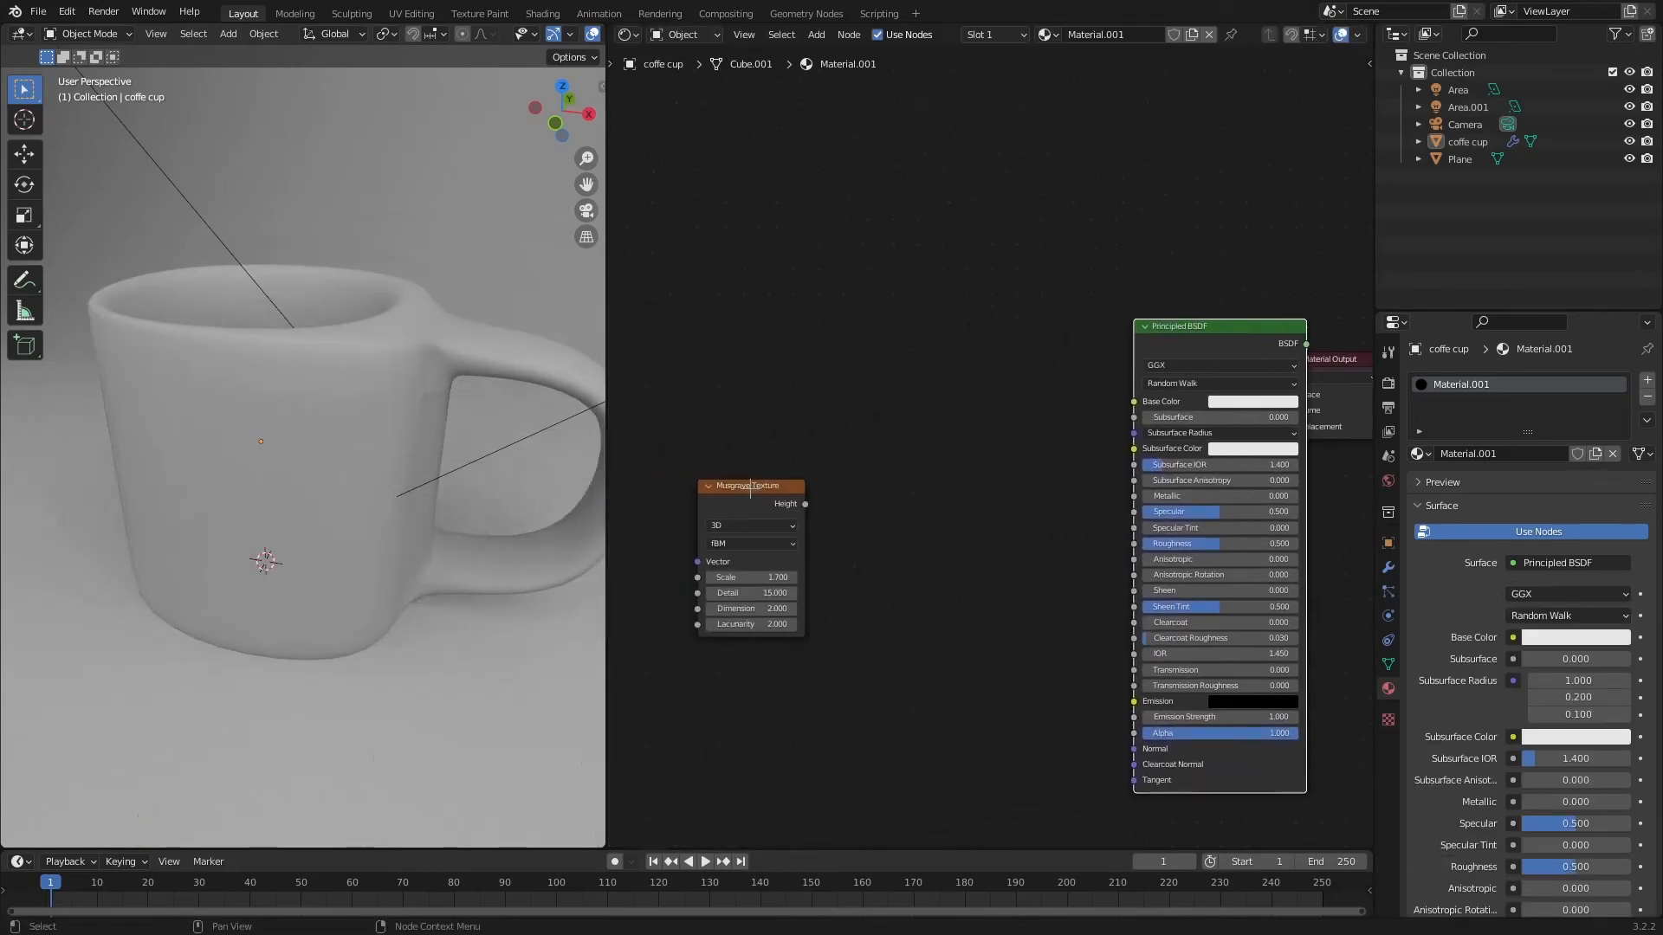
left_click_drag(750, 488, 1010, 420)
left_click_drag(1195, 335, 1160, 345)
left_click_drag(1033, 414, 970, 422)
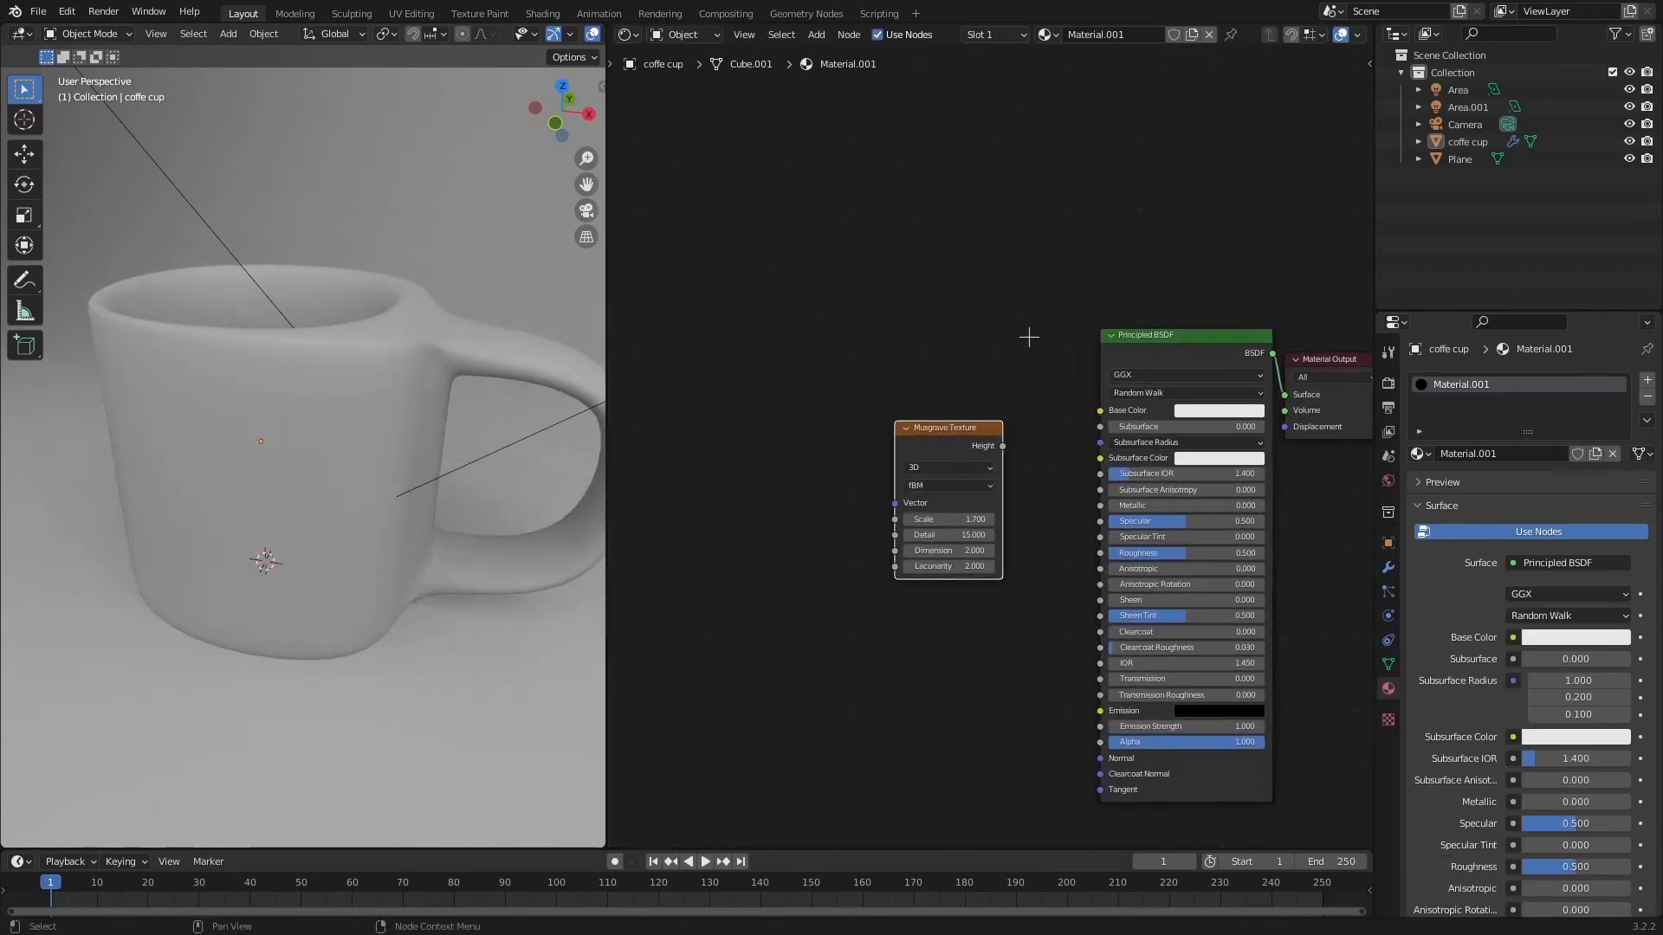
Connect the Musgrave Texture's Height output to the Principled BSDF's Base Color and move the texture node farther away from the shader
middle_click_drag(1029, 336, 876, 371)
scroll(875, 371, "up", 2)
left_click_drag(812, 475, 897, 454)
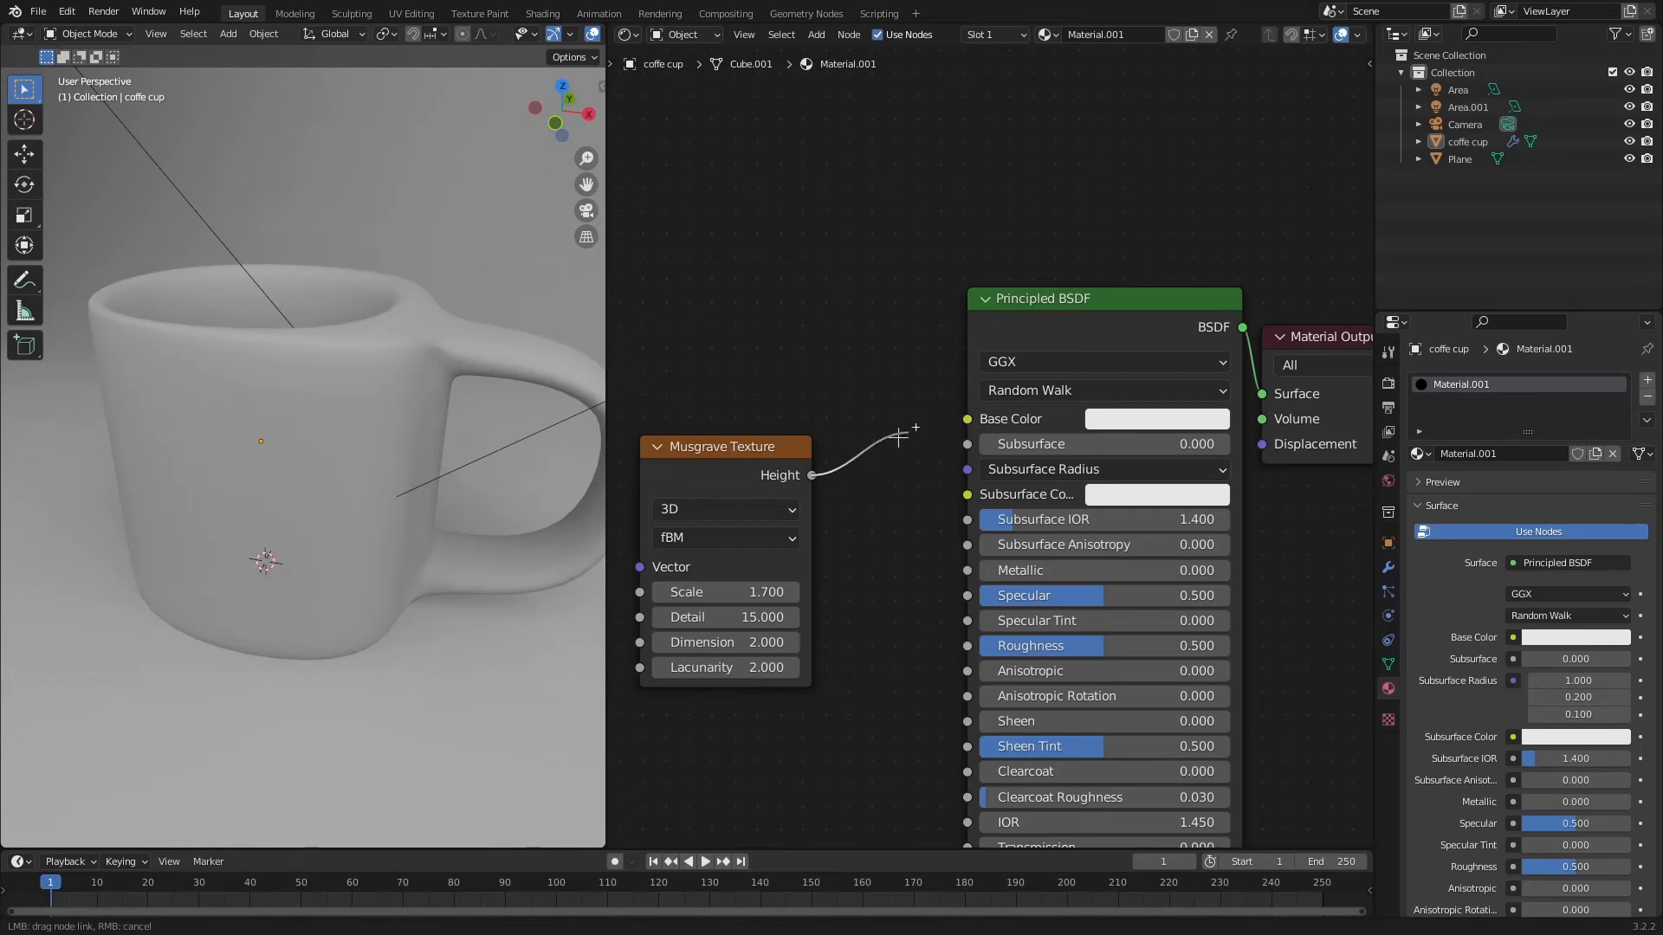
left_click_drag(988, 403, 967, 419)
middle_click_drag(910, 471, 1125, 471)
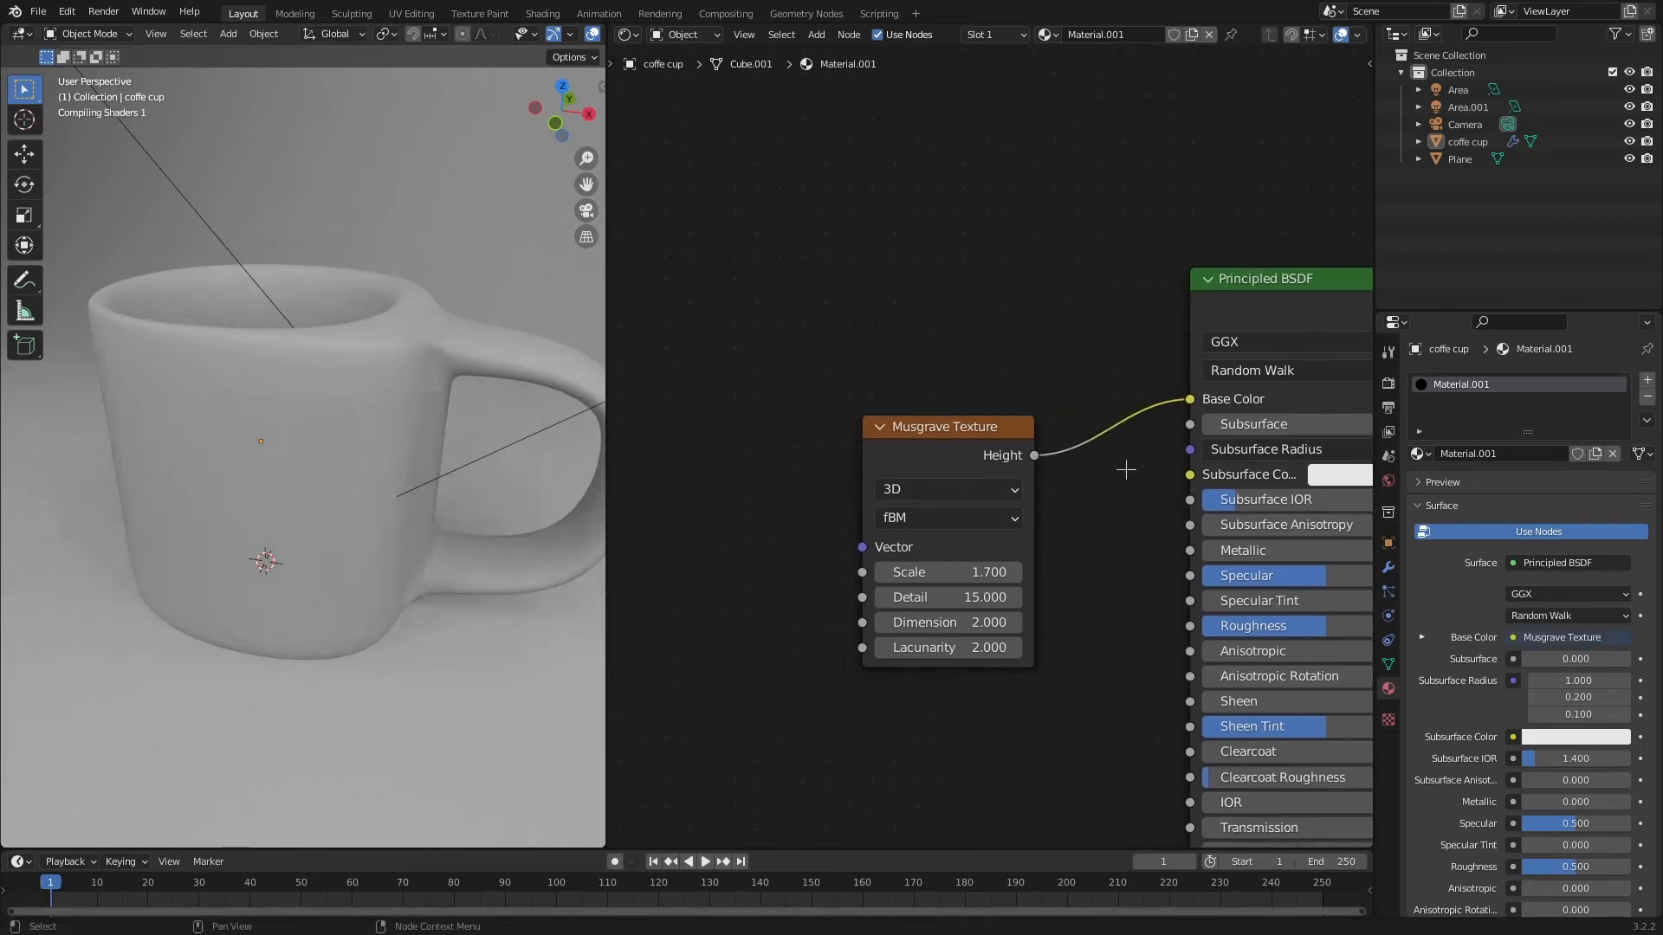
key("g")
left_click(981, 433)
middle_click_drag(980, 433, 969, 449)
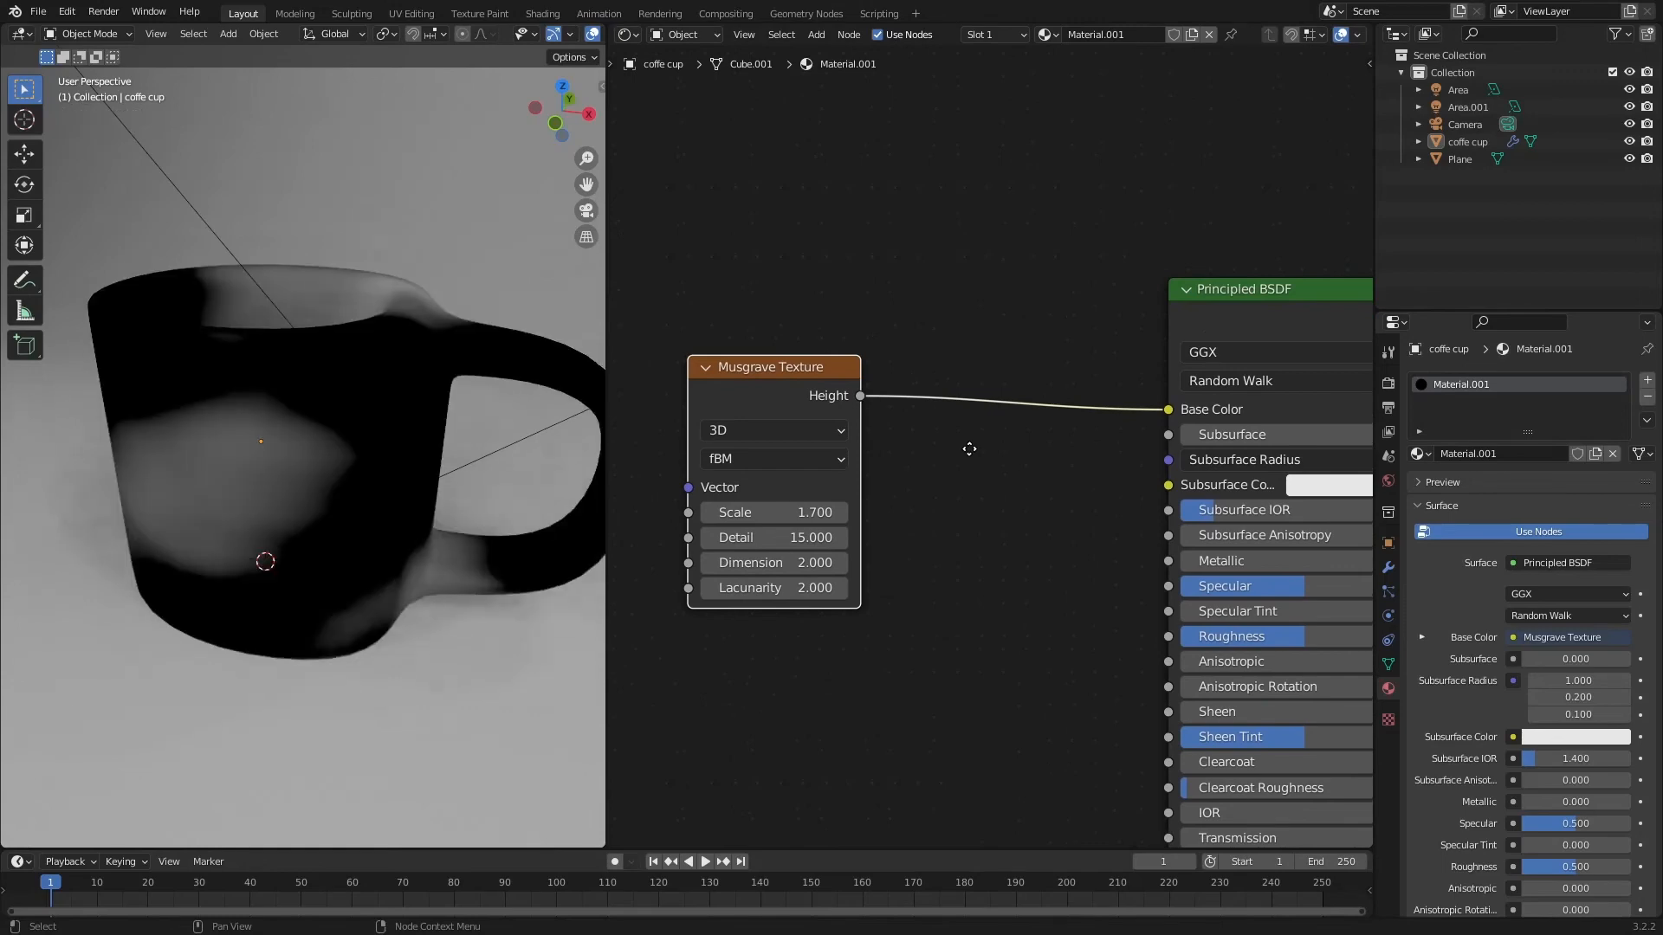
Set the Musgrave Texture's Scale to -14.7 and inspect the pattern on the mug
left_click_drag(769, 512, 627, 512)
middle_click_drag(490, 511, 512, 481)
scroll(512, 482, "up", 5)
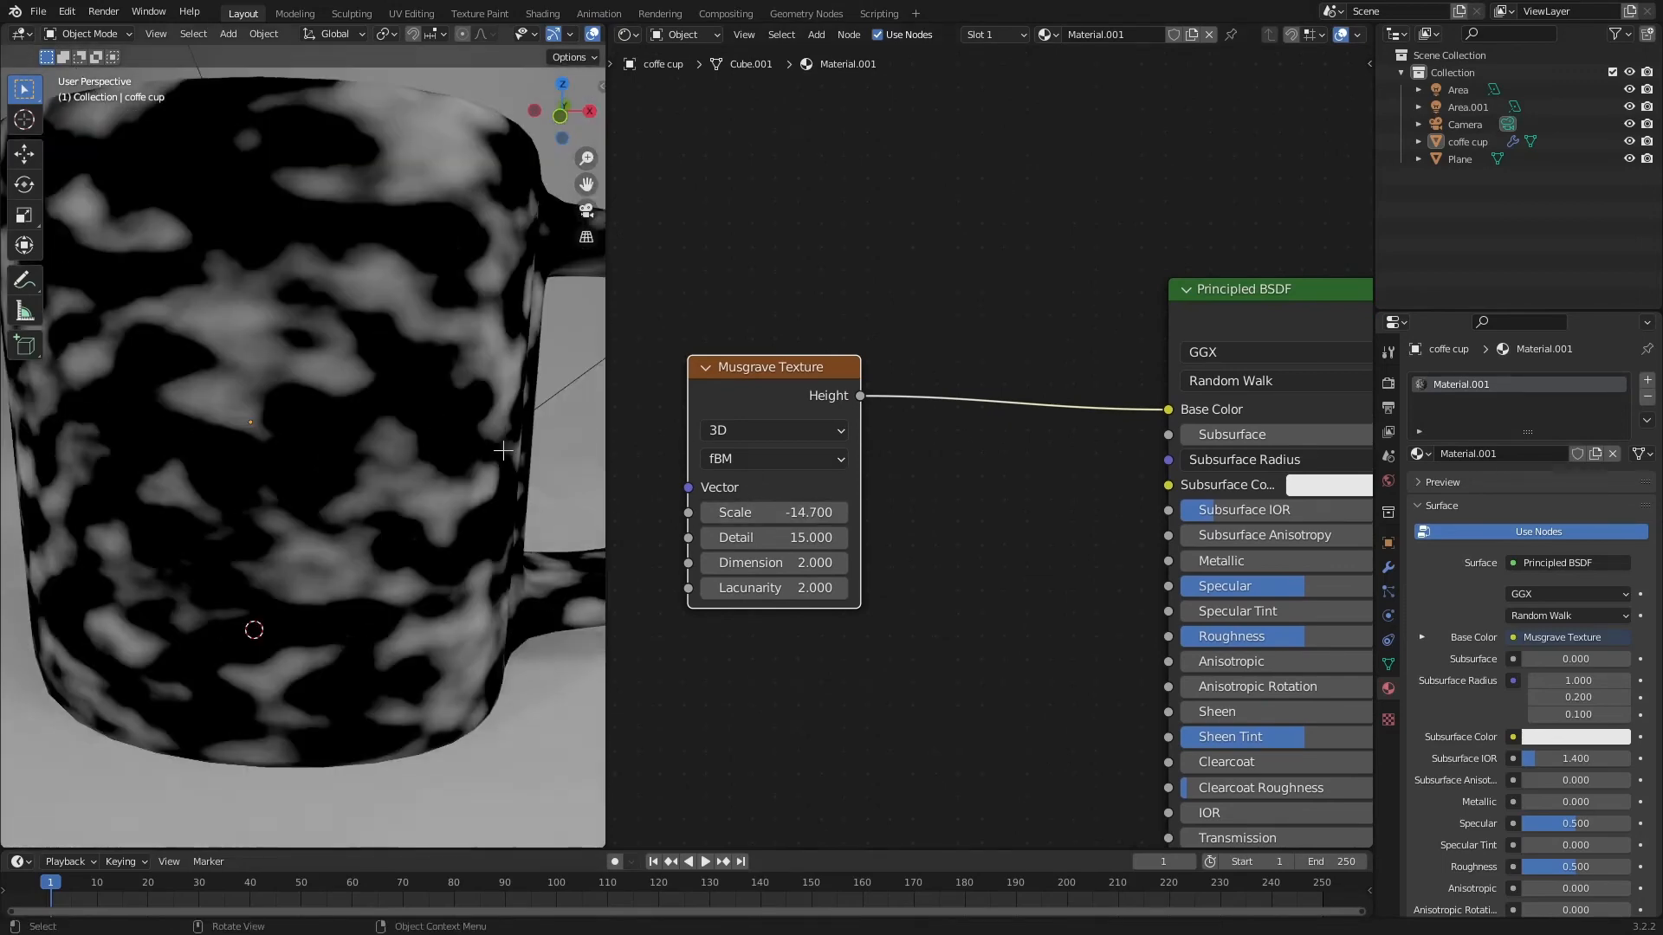
scroll(872, 475, "down", 1)
scroll(384, 489, "down", 2)
Add a Voronoi Texture node before the Musgrave Texture and connect its Distance output to the Musgrave's Vector input
left_click_drag(842, 382, 940, 414)
middle_click_drag(791, 371, 969, 362)
left_click(865, 356)
key("shift+a")
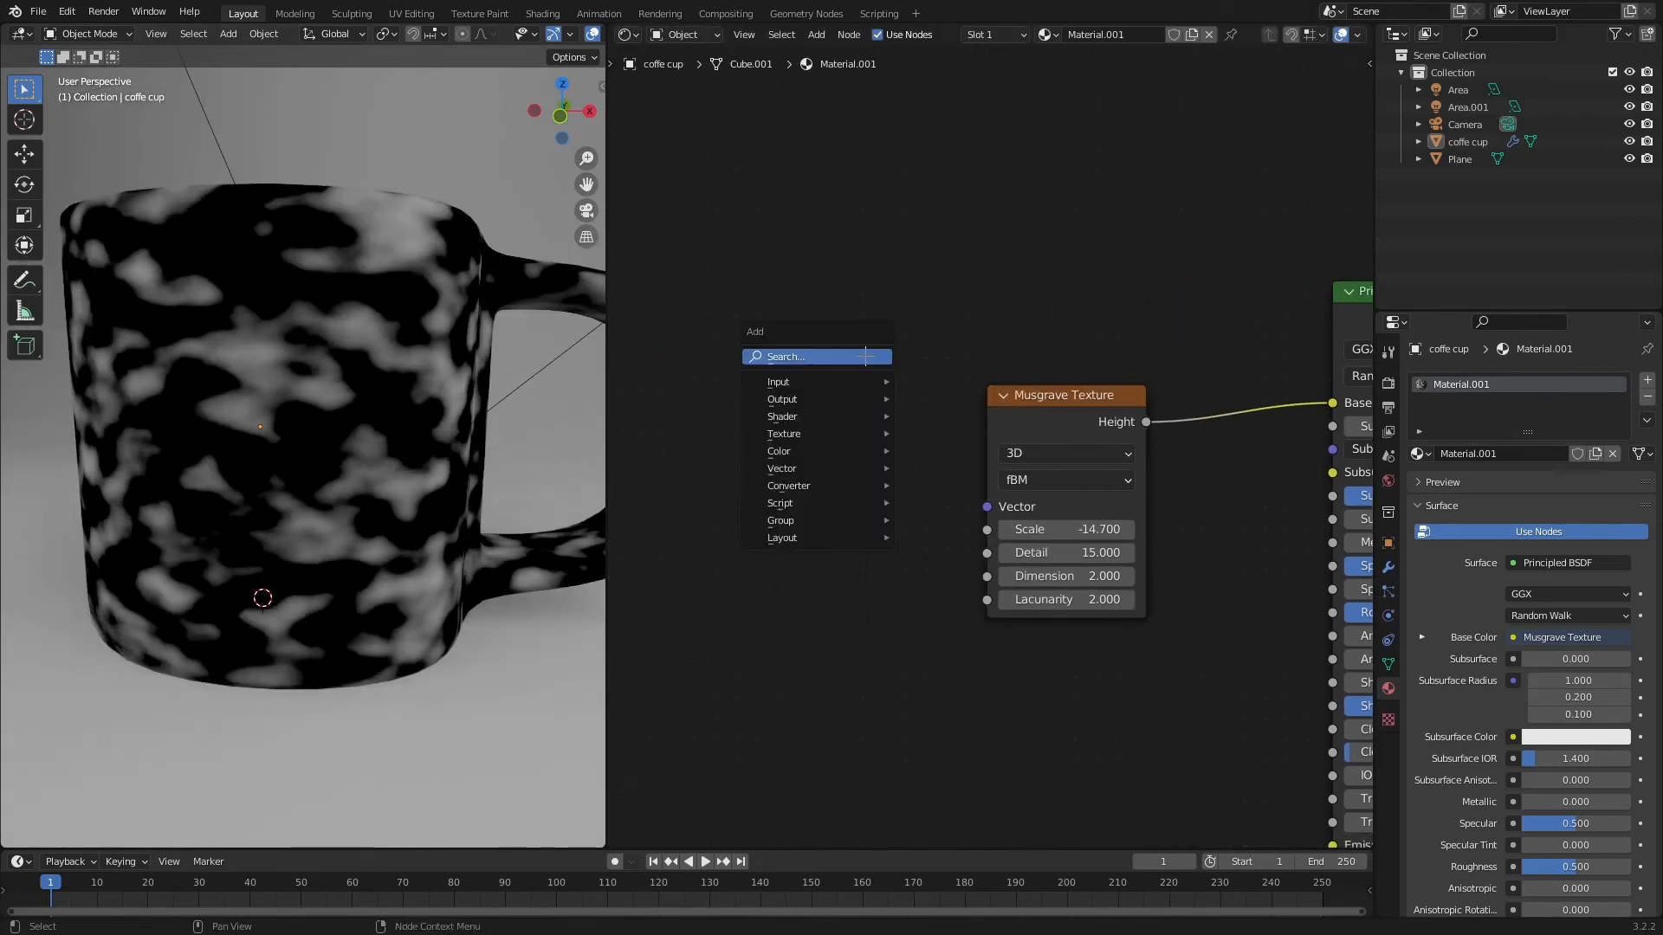
left_click(866, 356)
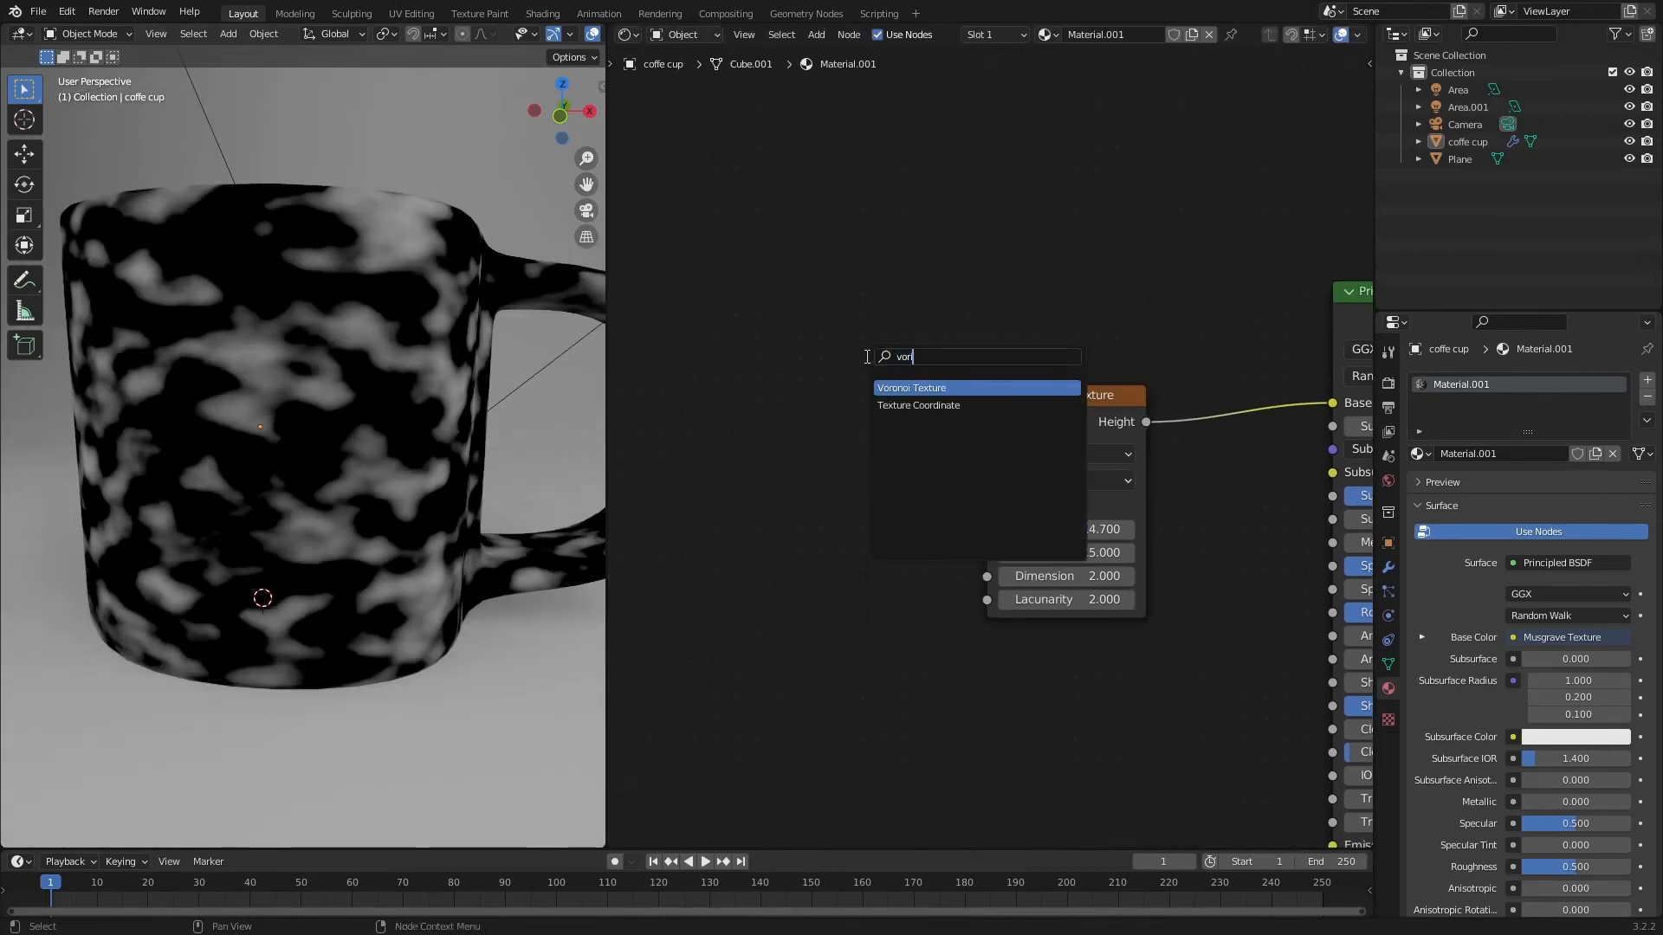
left_click(909, 388)
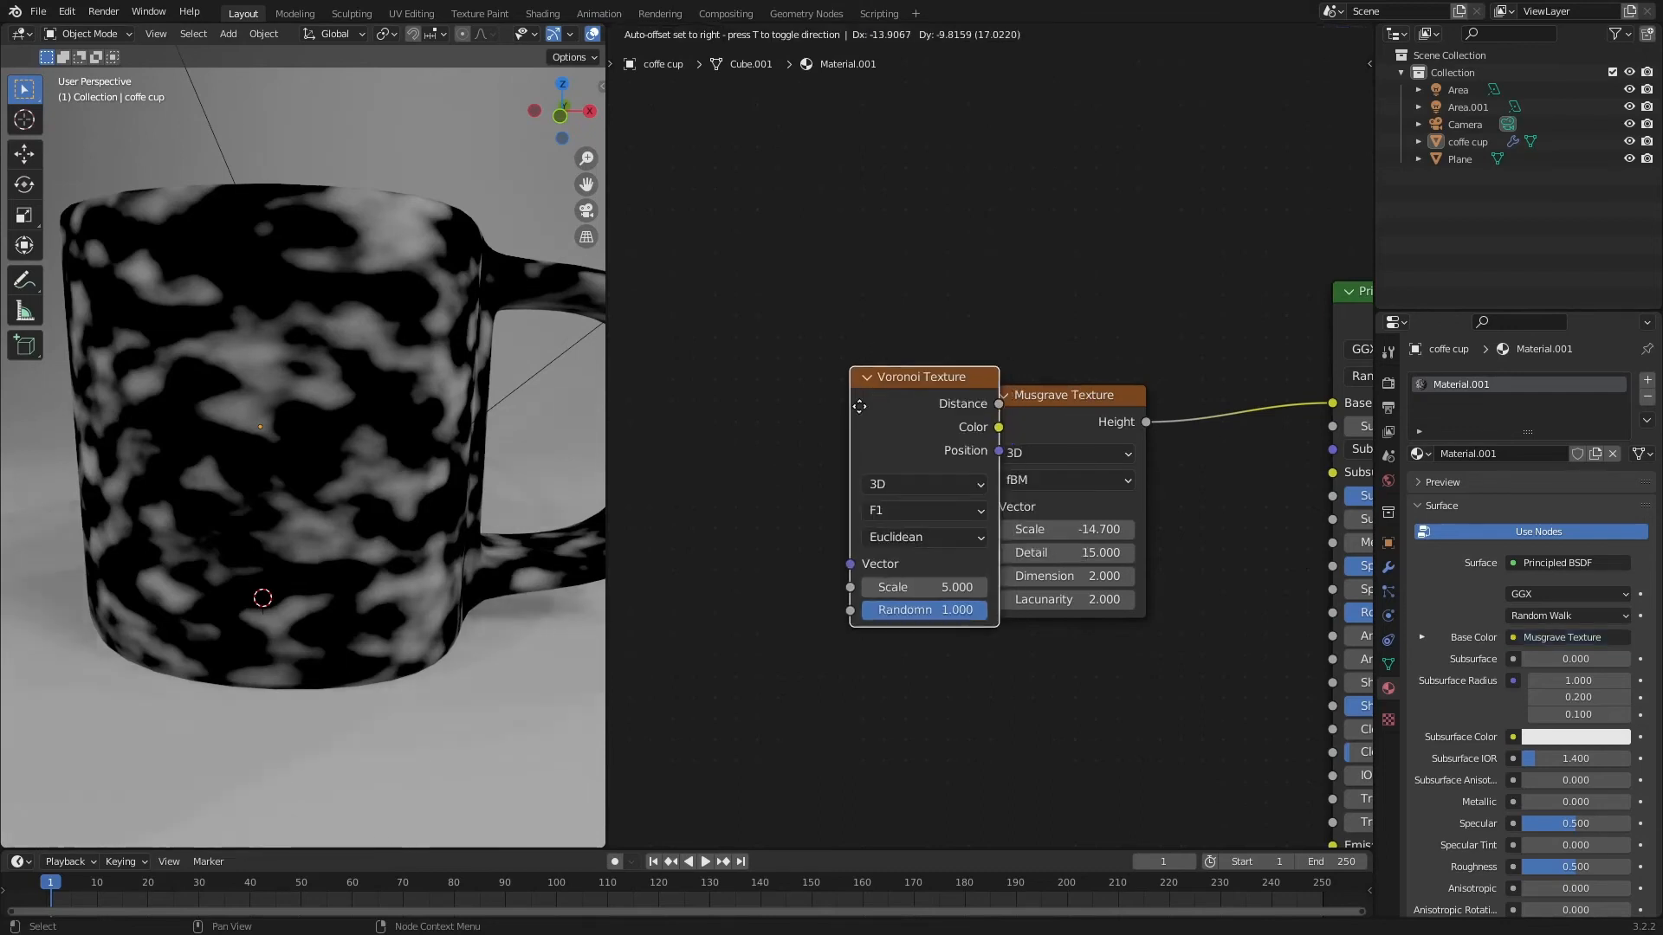
left_click(759, 438)
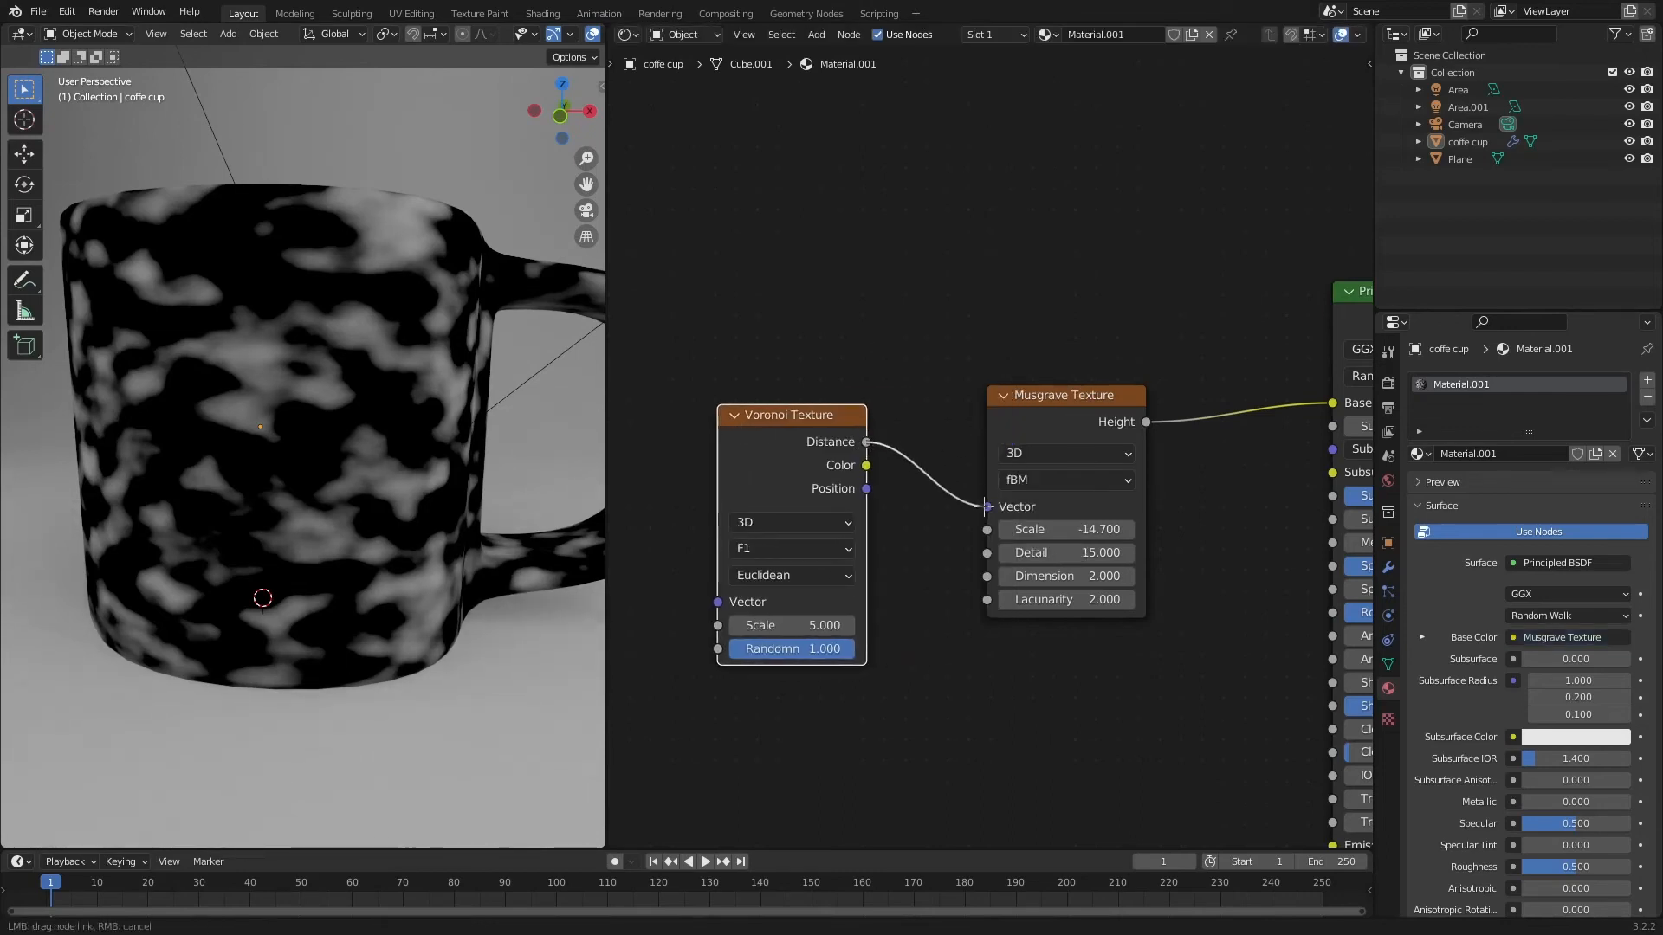
left_click_drag(987, 506, 986, 506)
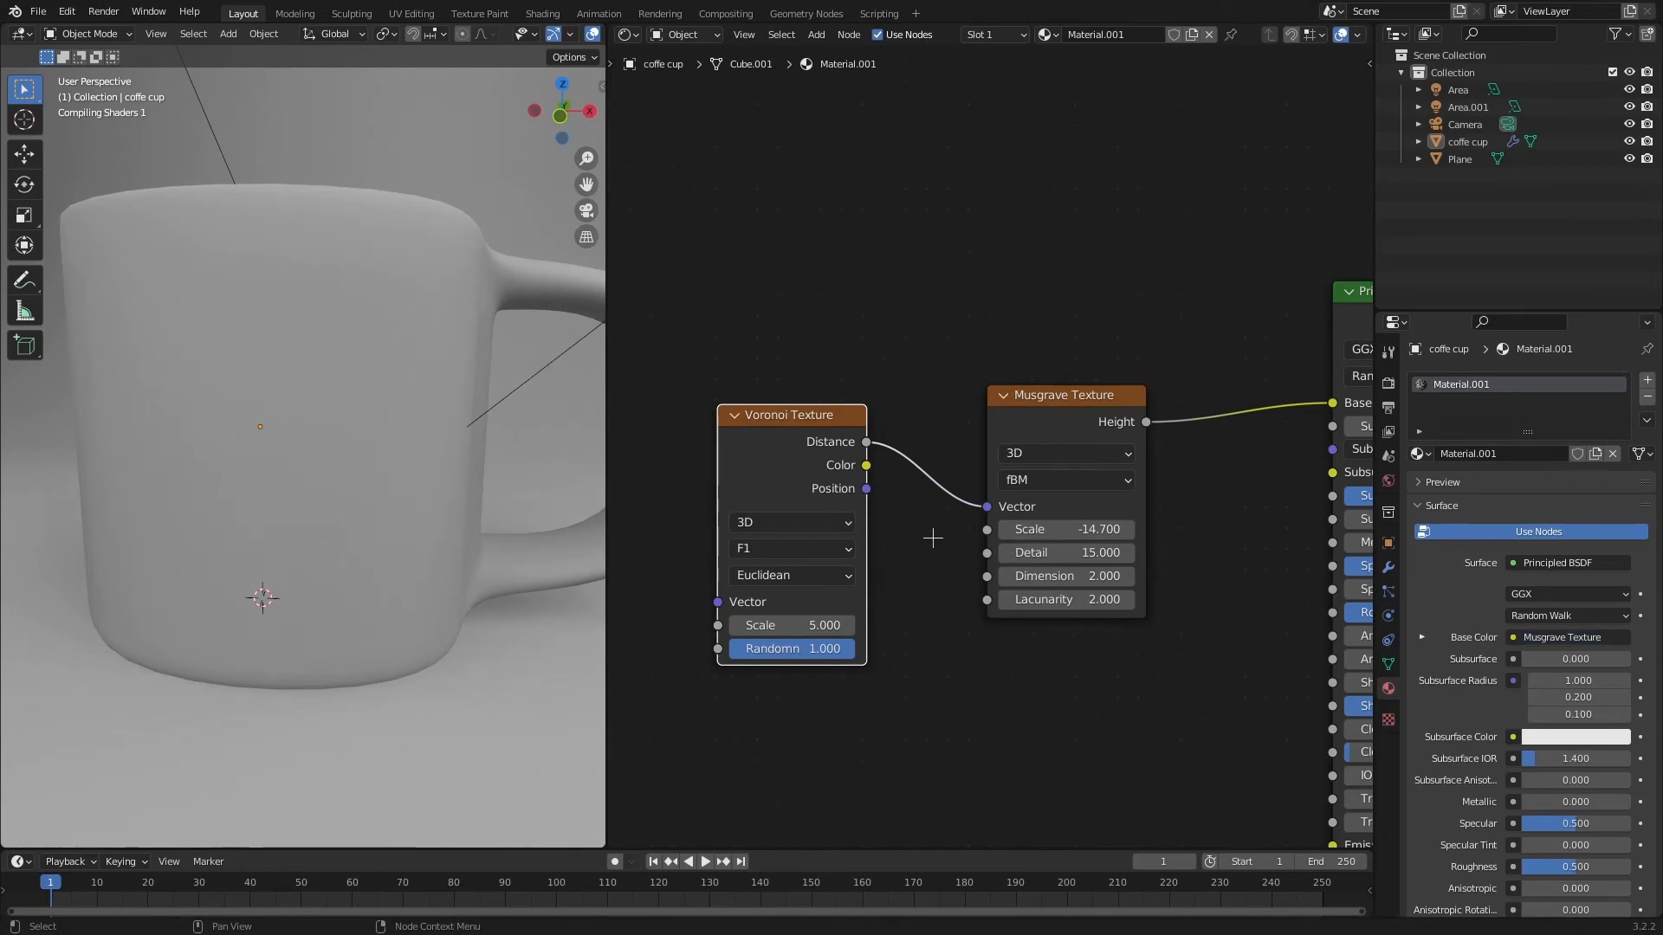
Set the Musgrave Scale to -2.5 and the Voronoi Scale to 5.9, and shift both texture nodes away from the shader
mouse_move(1065, 529)
left_mouse_down()
mouse_move(1005, 529)
mouse_move(1076, 529)
left_mouse_up()
mouse_move(792, 625)
left_mouse_down()
mouse_move(853, 625)
mouse_move(775, 625)
mouse_move(798, 625)
left_mouse_up()
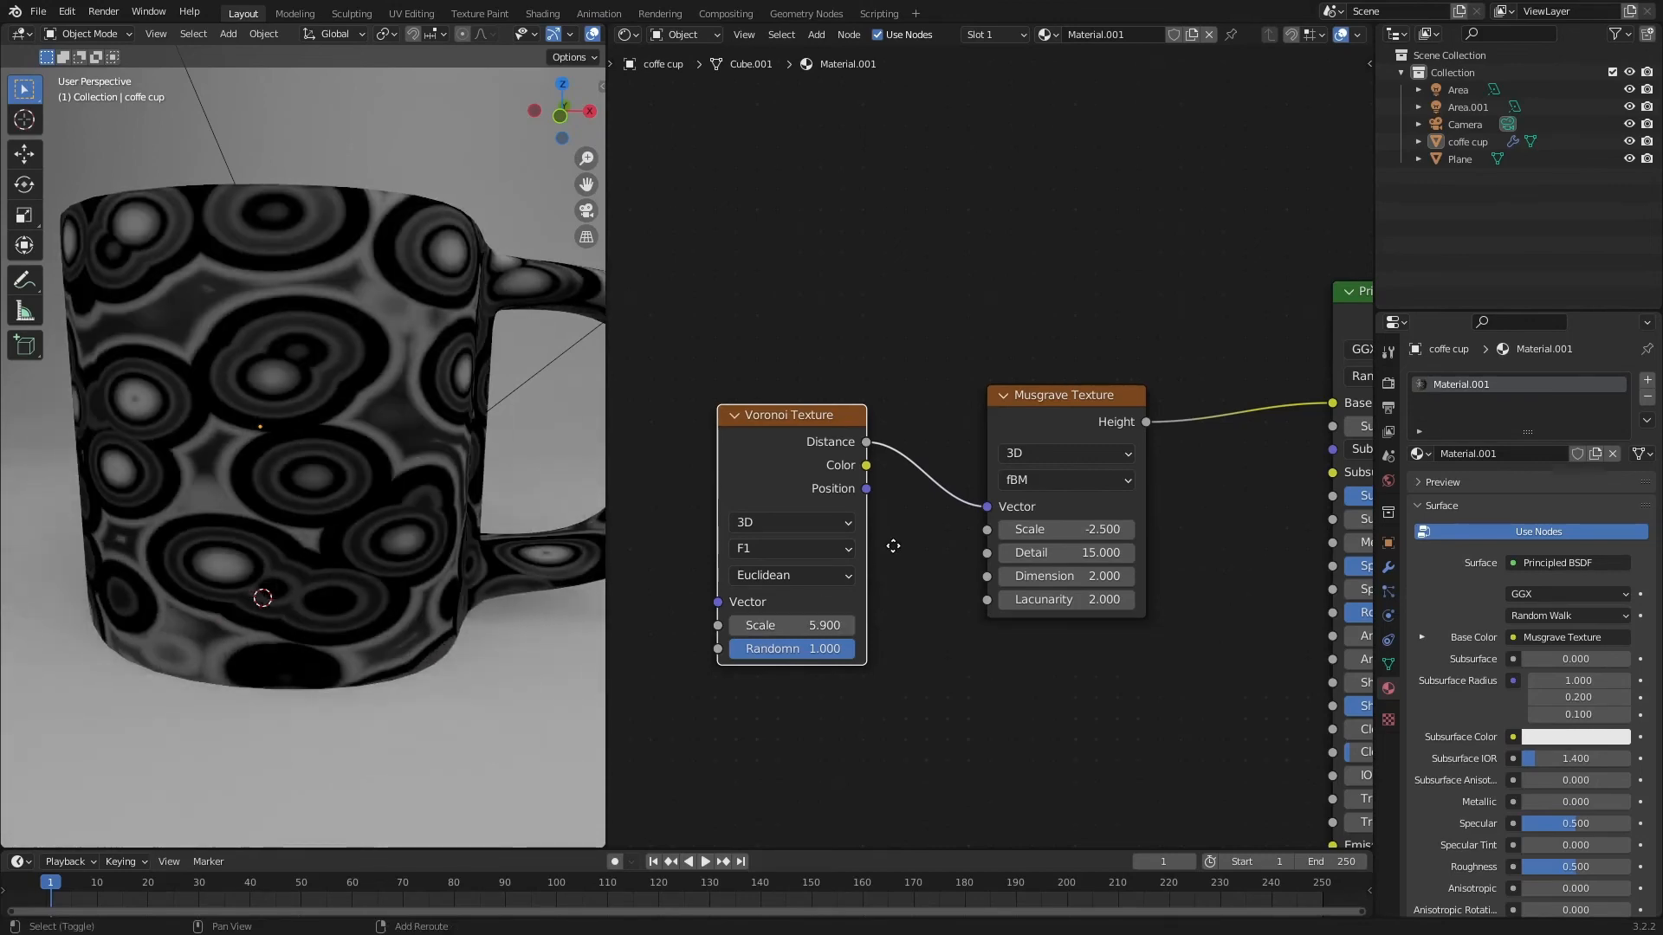
mouse_move(893, 546)
middle_mouse_down("shift")
mouse_move(779, 568)
mouse_move(890, 551)
middle_mouse_up("shift")
left_click_drag(1073, 431, 995, 467)
left_click_drag(781, 463, 637, 465)
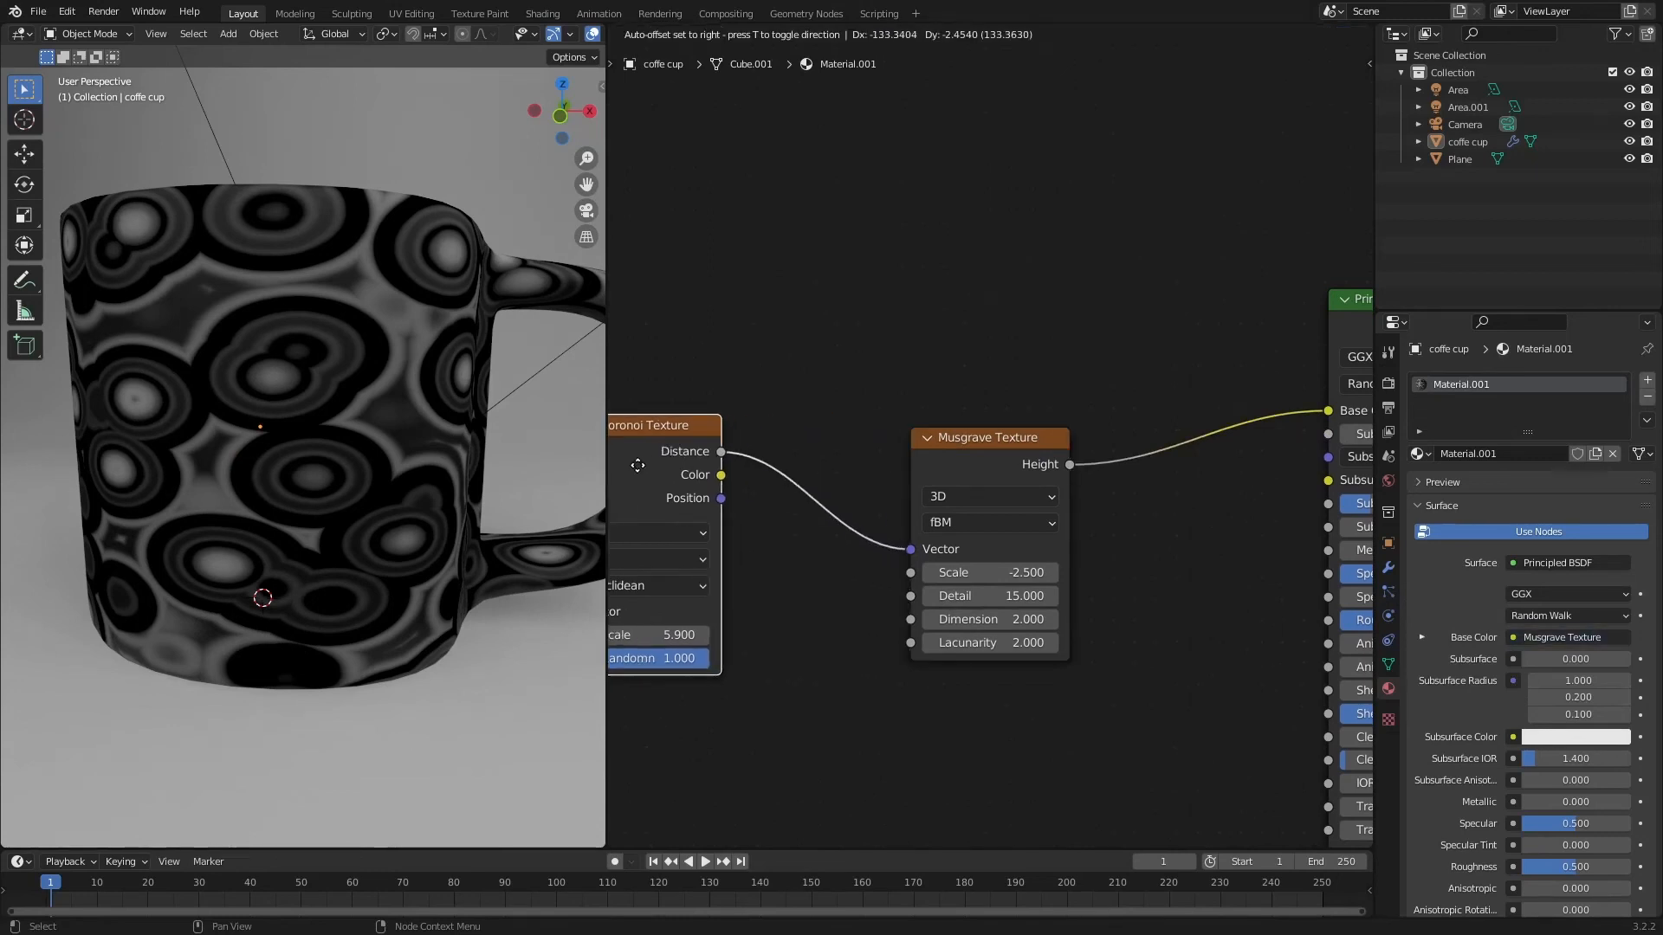
Move the Musgrave Texture right beside the Voronoi Texture and set its Scale to -2.8
mouse_move(951, 596)
left_mouse_down()
mouse_move(814, 596)
mouse_move(946, 596)
mouse_move(951, 572)
mouse_move(973, 573)
mouse_move(939, 573)
left_mouse_up()
left_click_drag(970, 481, 782, 487)
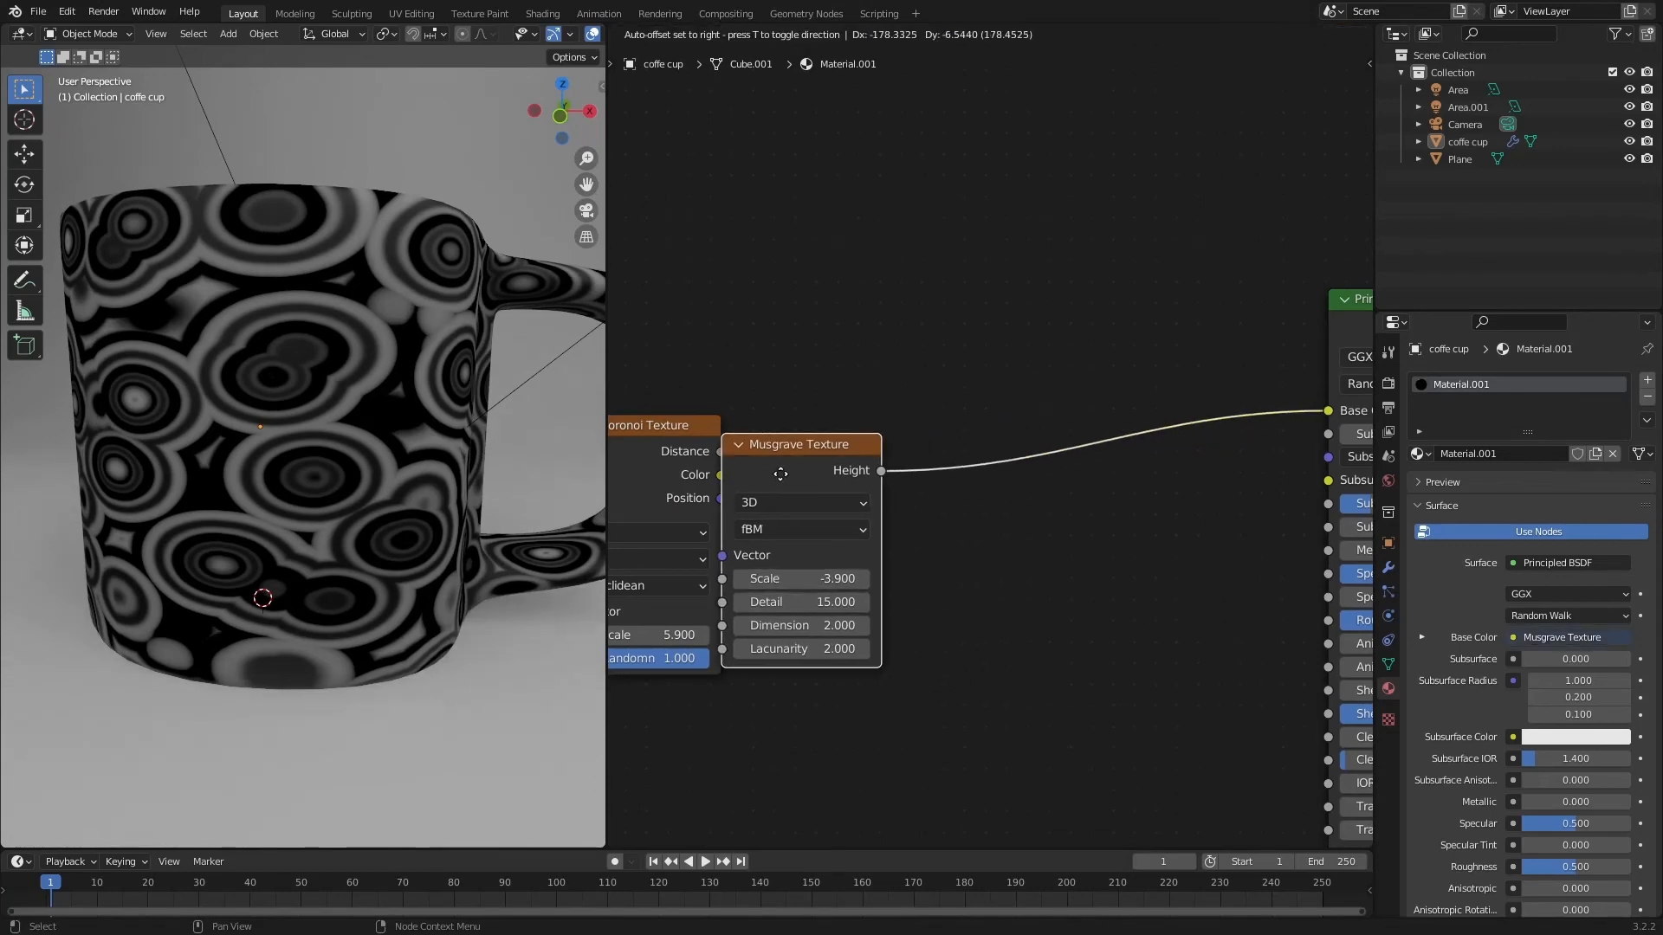
mouse_move(805, 579)
left_mouse_down()
mouse_move(823, 580)
mouse_move(797, 579)
left_mouse_up()
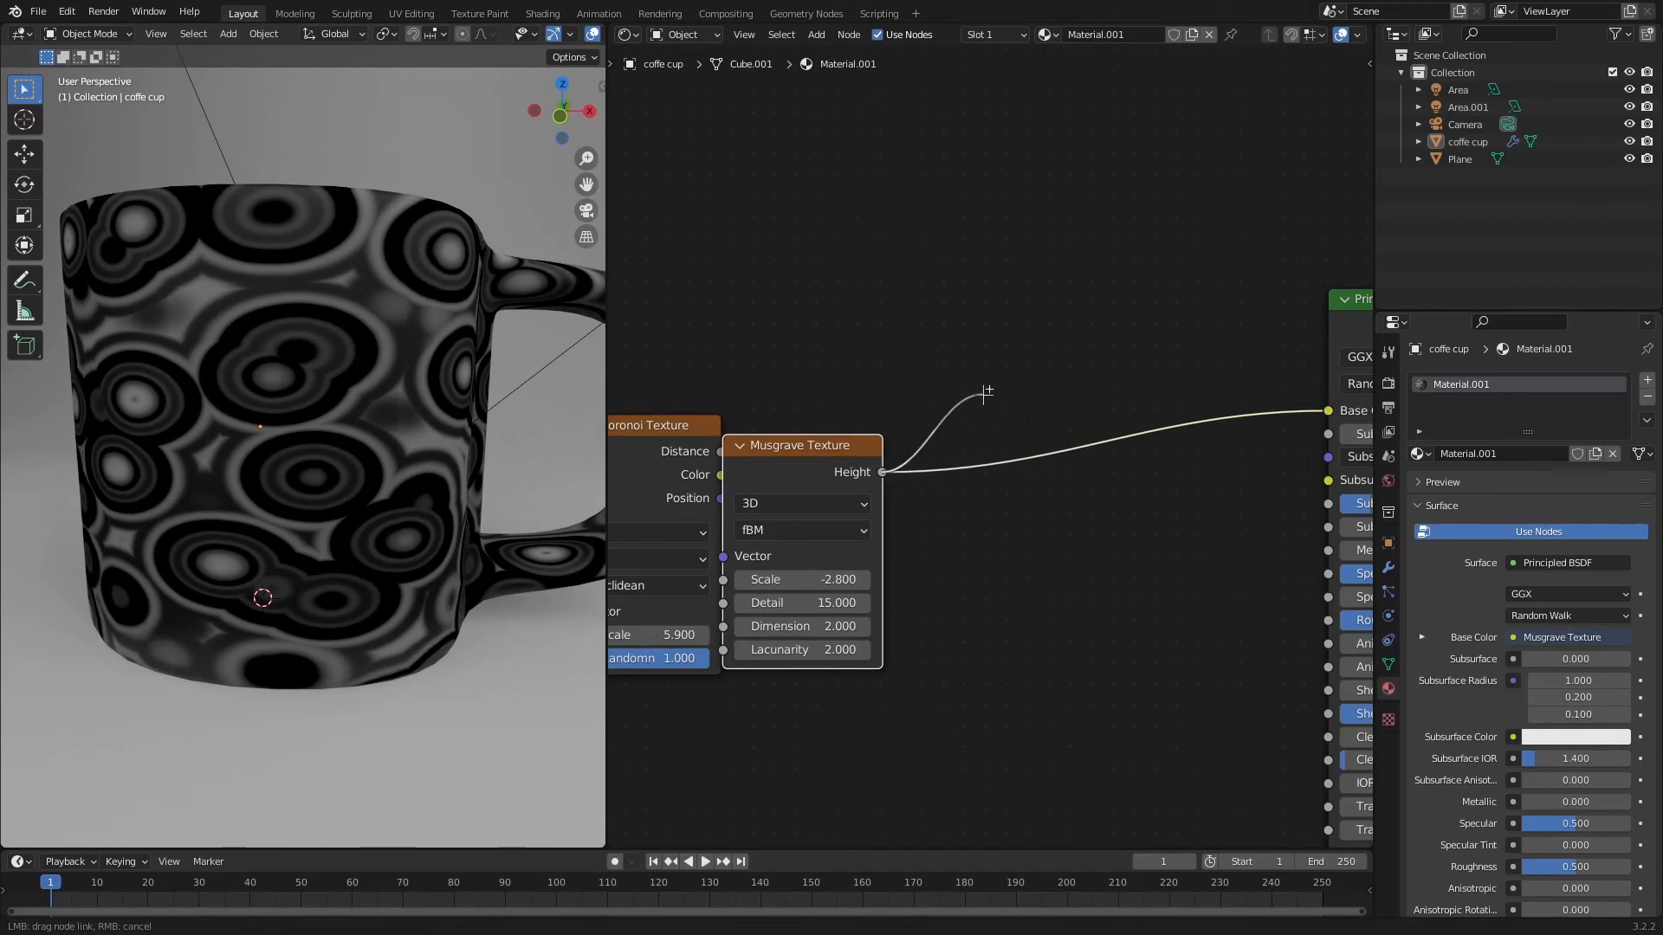
Add a ColorRamp node between the Musgrave Texture and the Principled BSDF, with the Musgrave's Height feeding its Fac input
left_click_drag(1010, 382, 1012, 383)
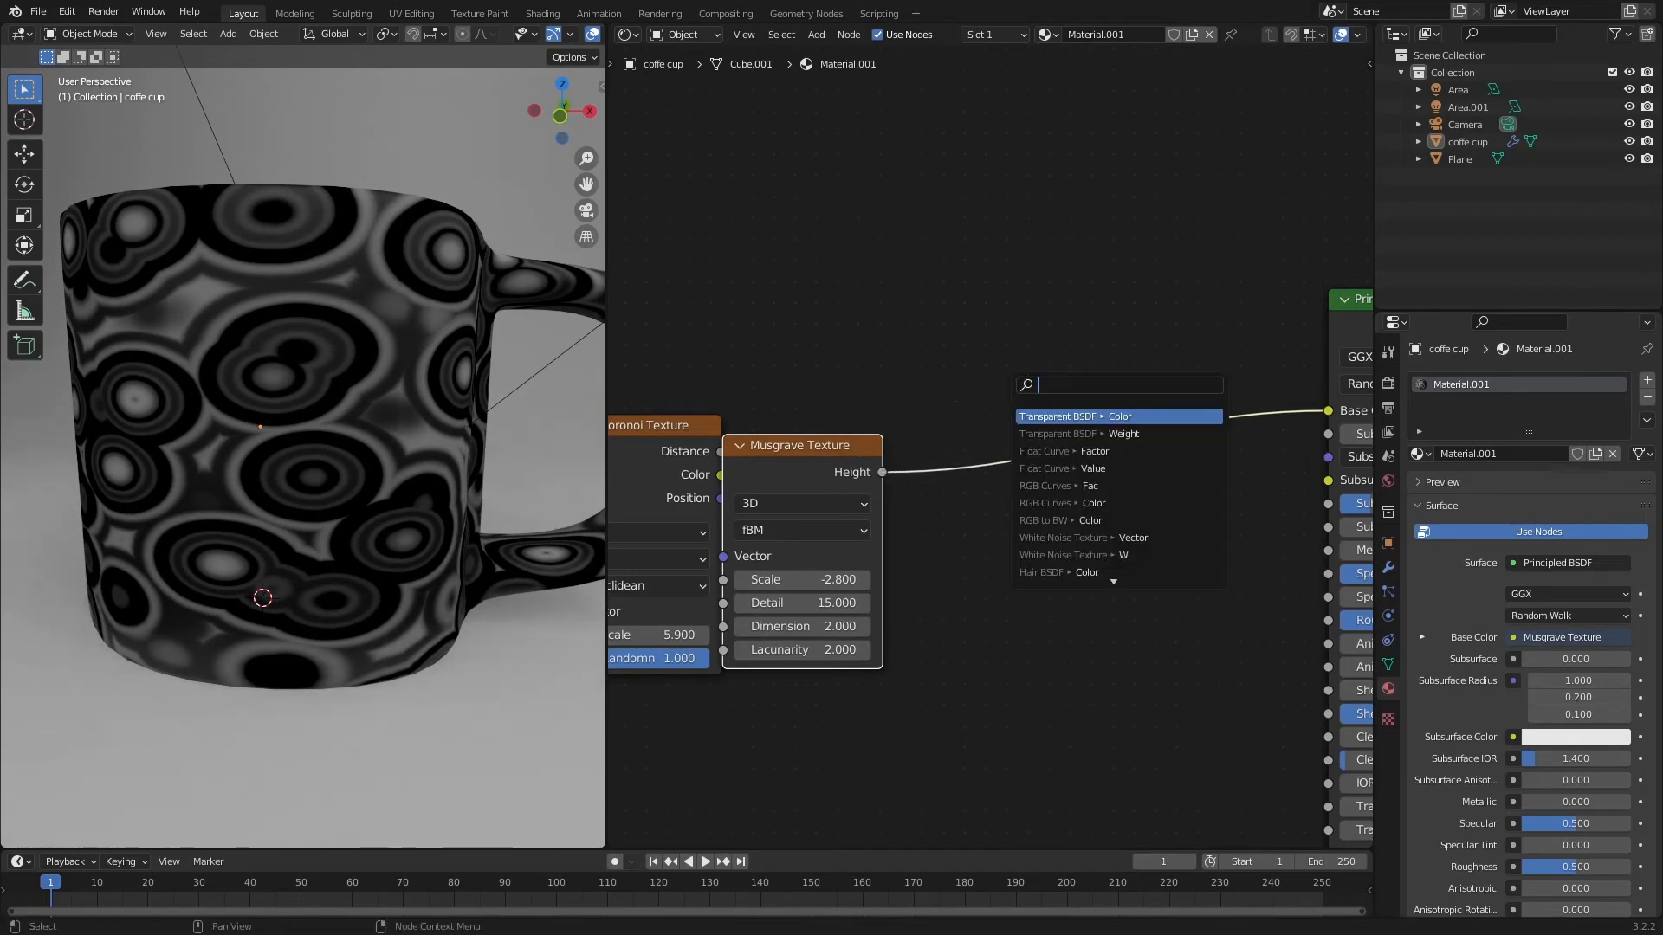
type("color")
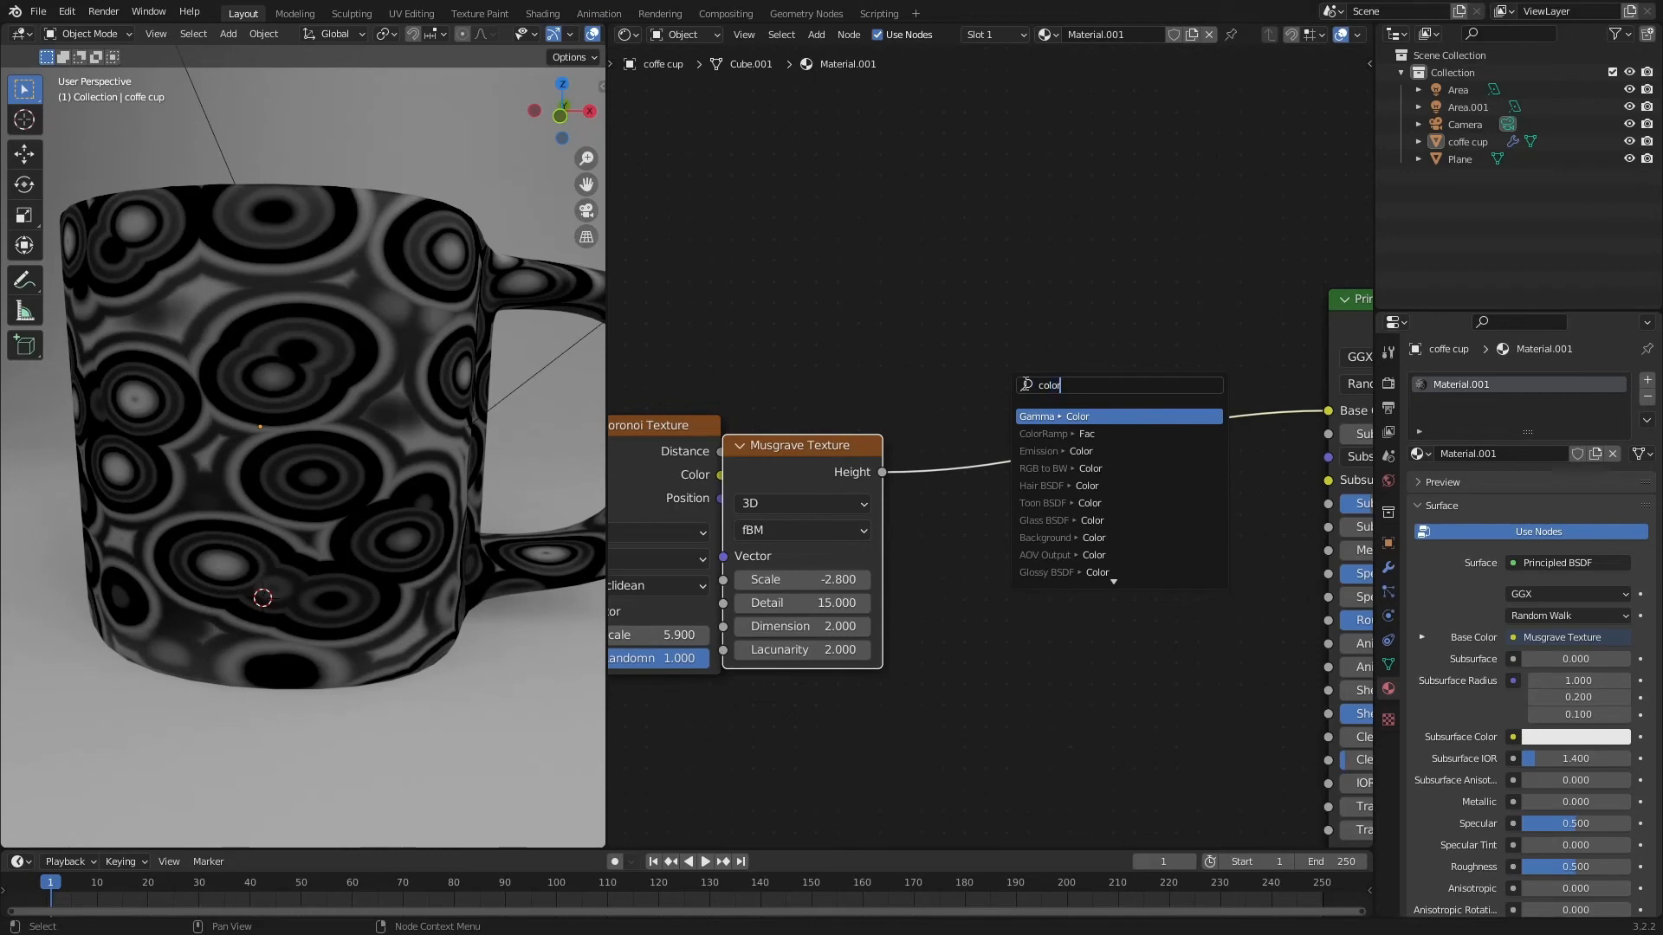
type("ra")
key("Return")
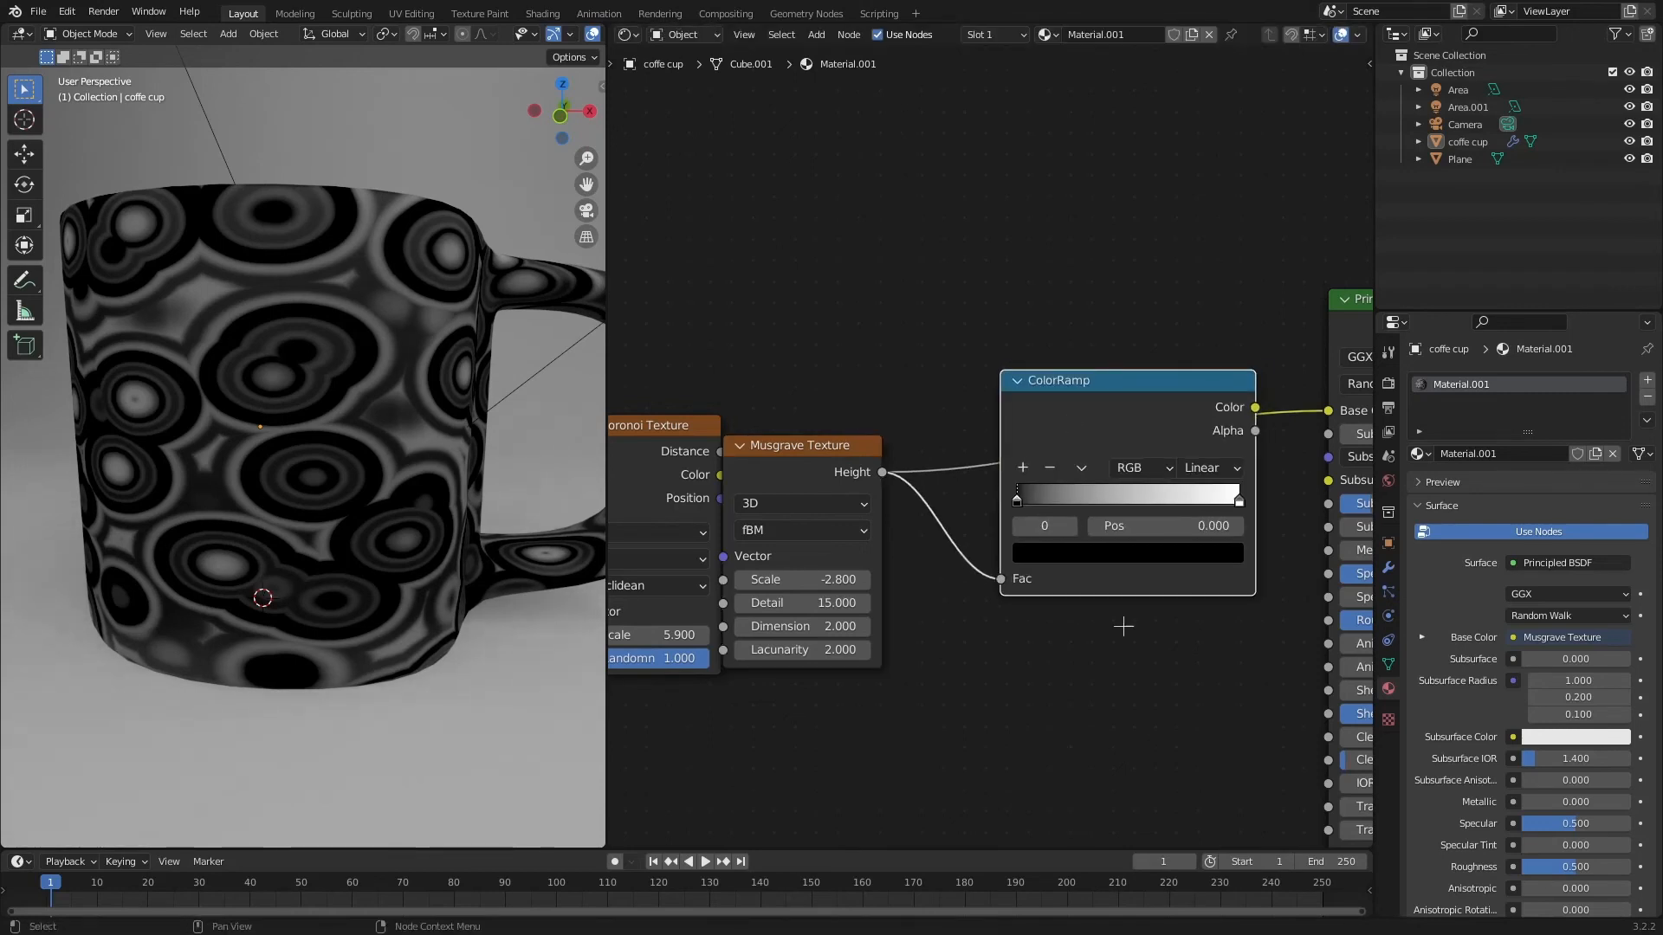
Remove the direct link from the Musgrave Texture to Base Color and move the Musgrave node closer to the ColorRamp
left_click_drag(1322, 410, 1212, 519)
middle_click_drag(1205, 432, 945, 452)
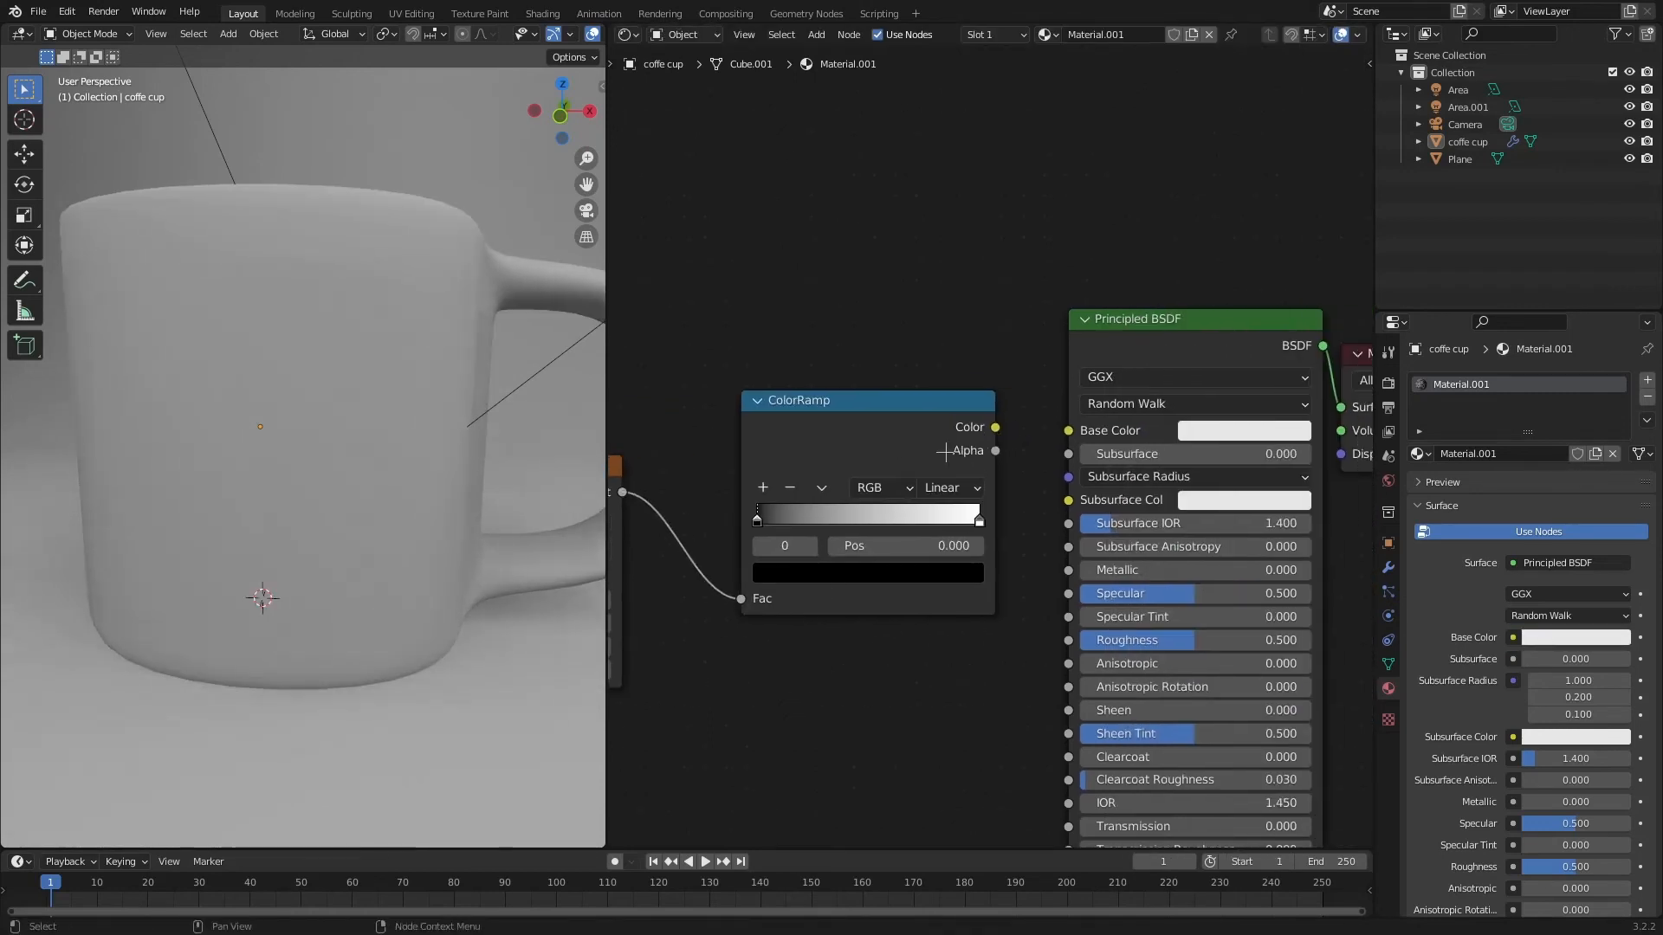
left_click_drag(609, 468, 671, 468)
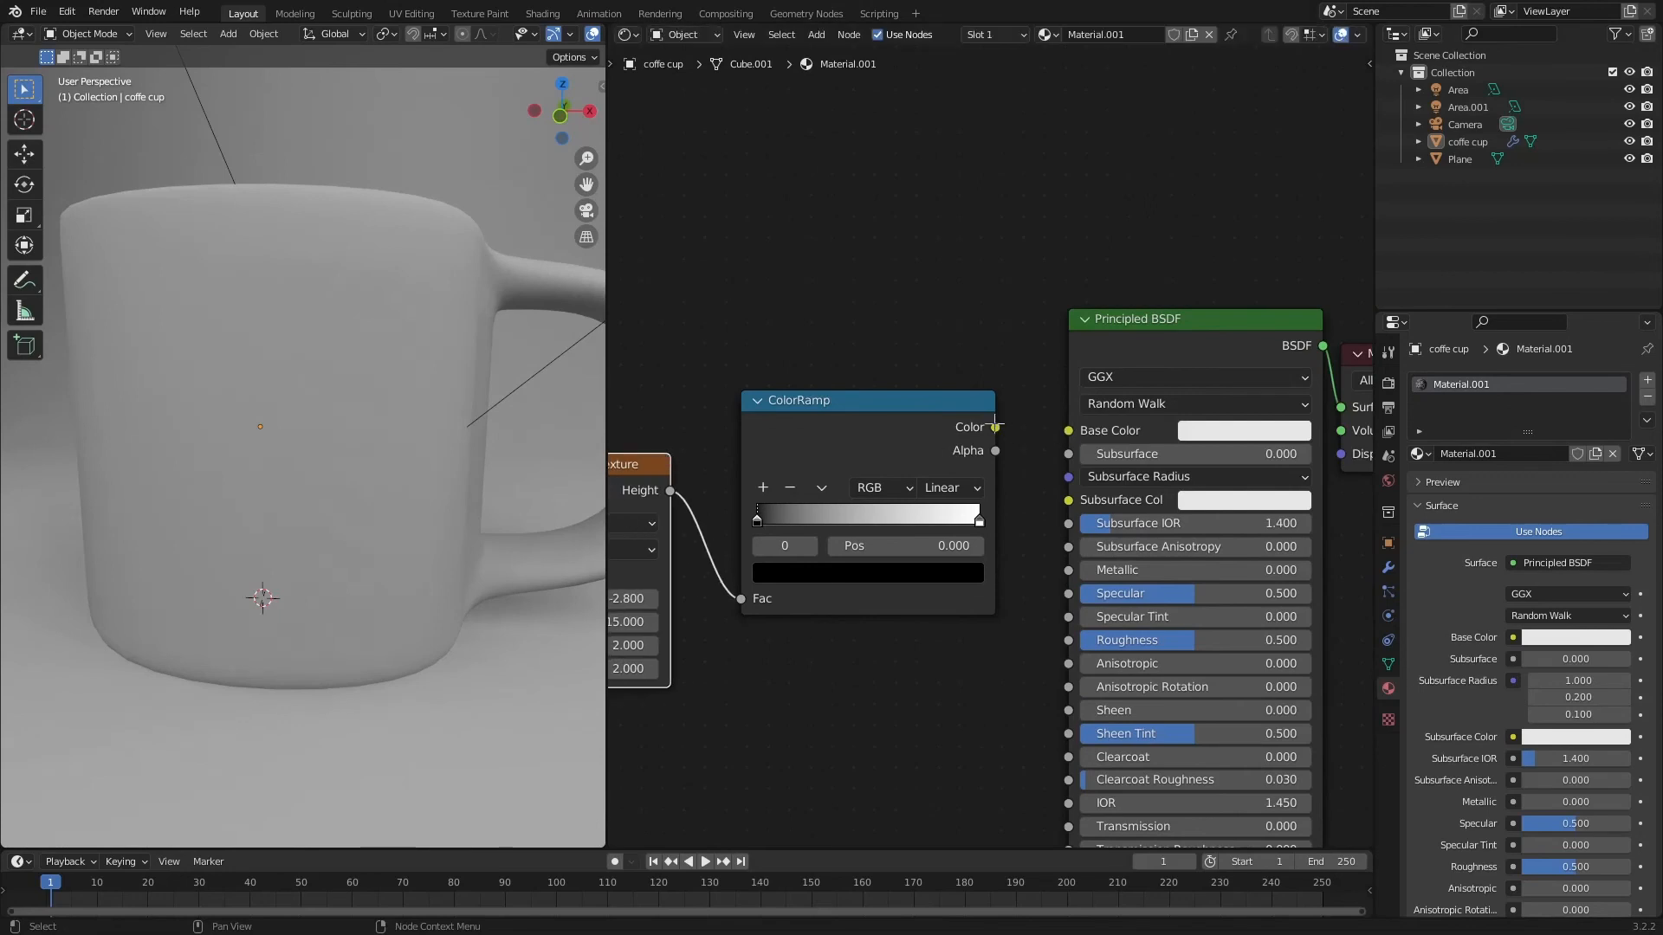
Connect the ColorRamp's Color output to the Principled BSDF's Base Color and set the ramp's first stop to a fully saturated, bright magenta
left_click_drag(996, 426, 1070, 431)
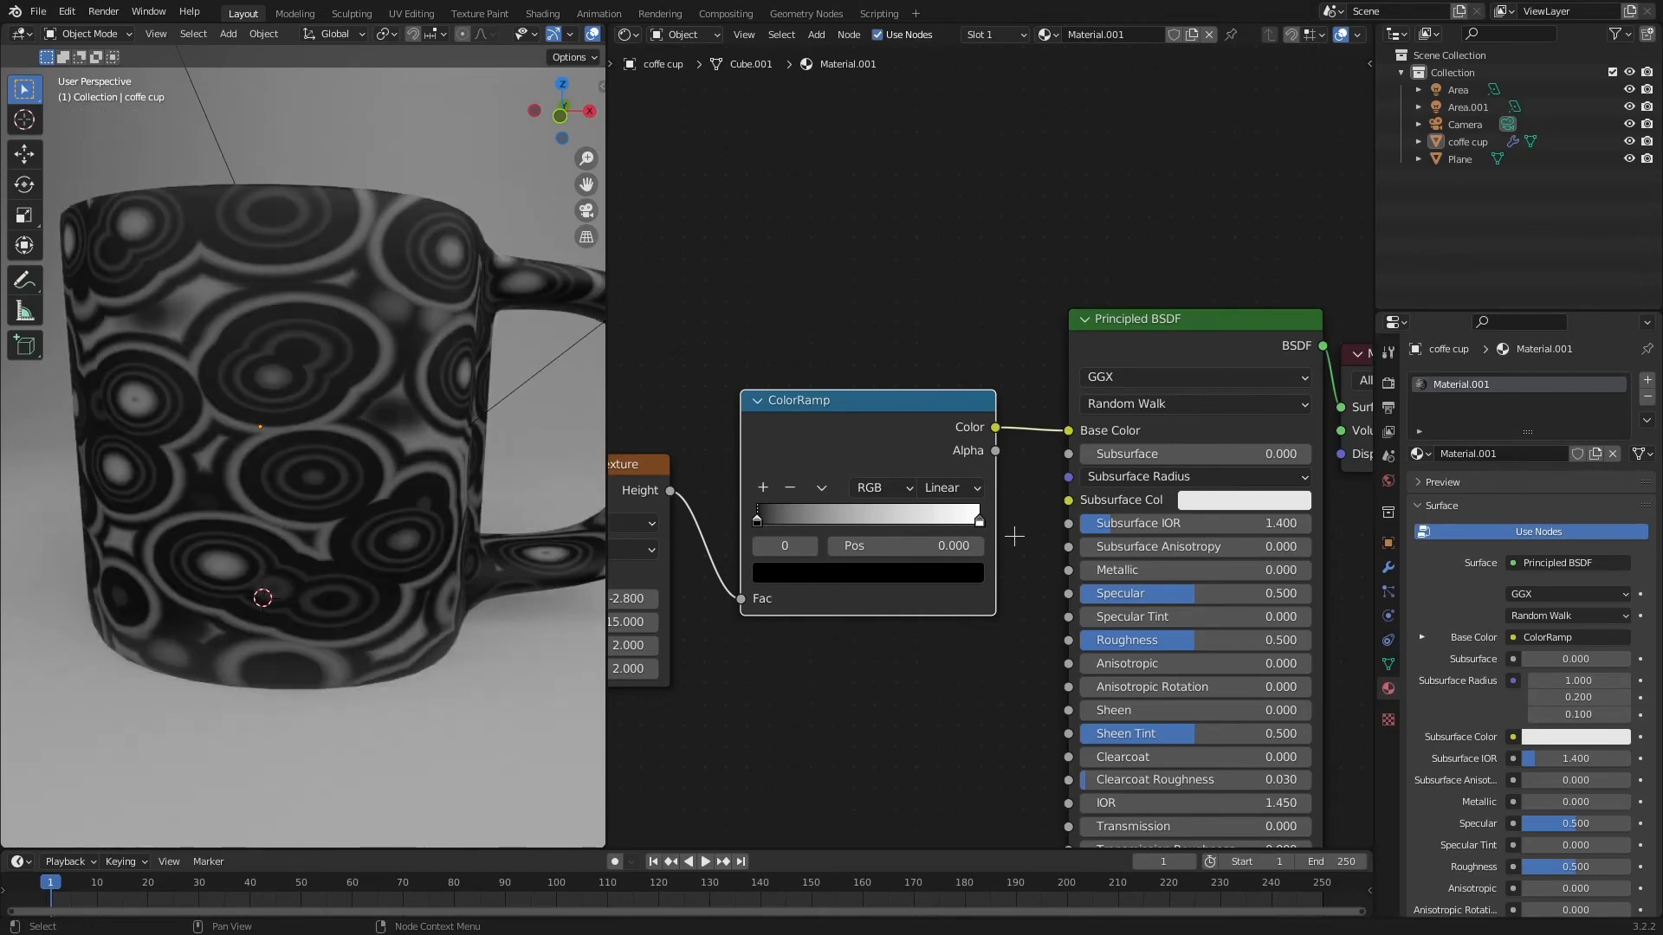
scroll(999, 532, "down", 3)
scroll(846, 612, "up", 4)
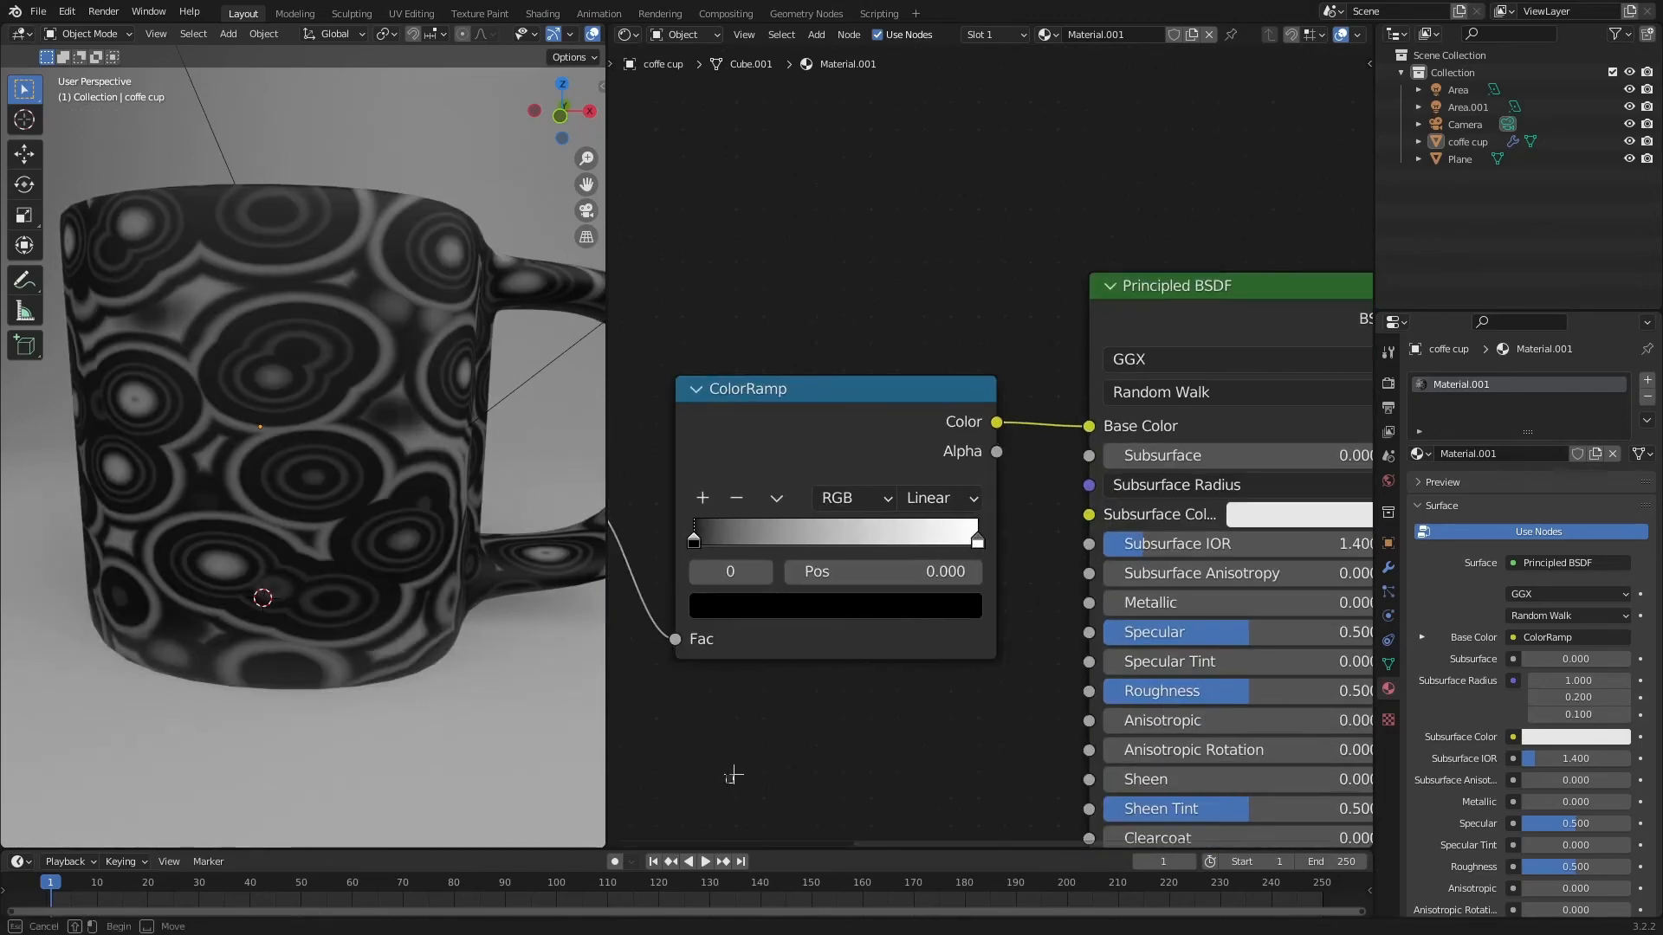
middle_click_drag(849, 692, 964, 618)
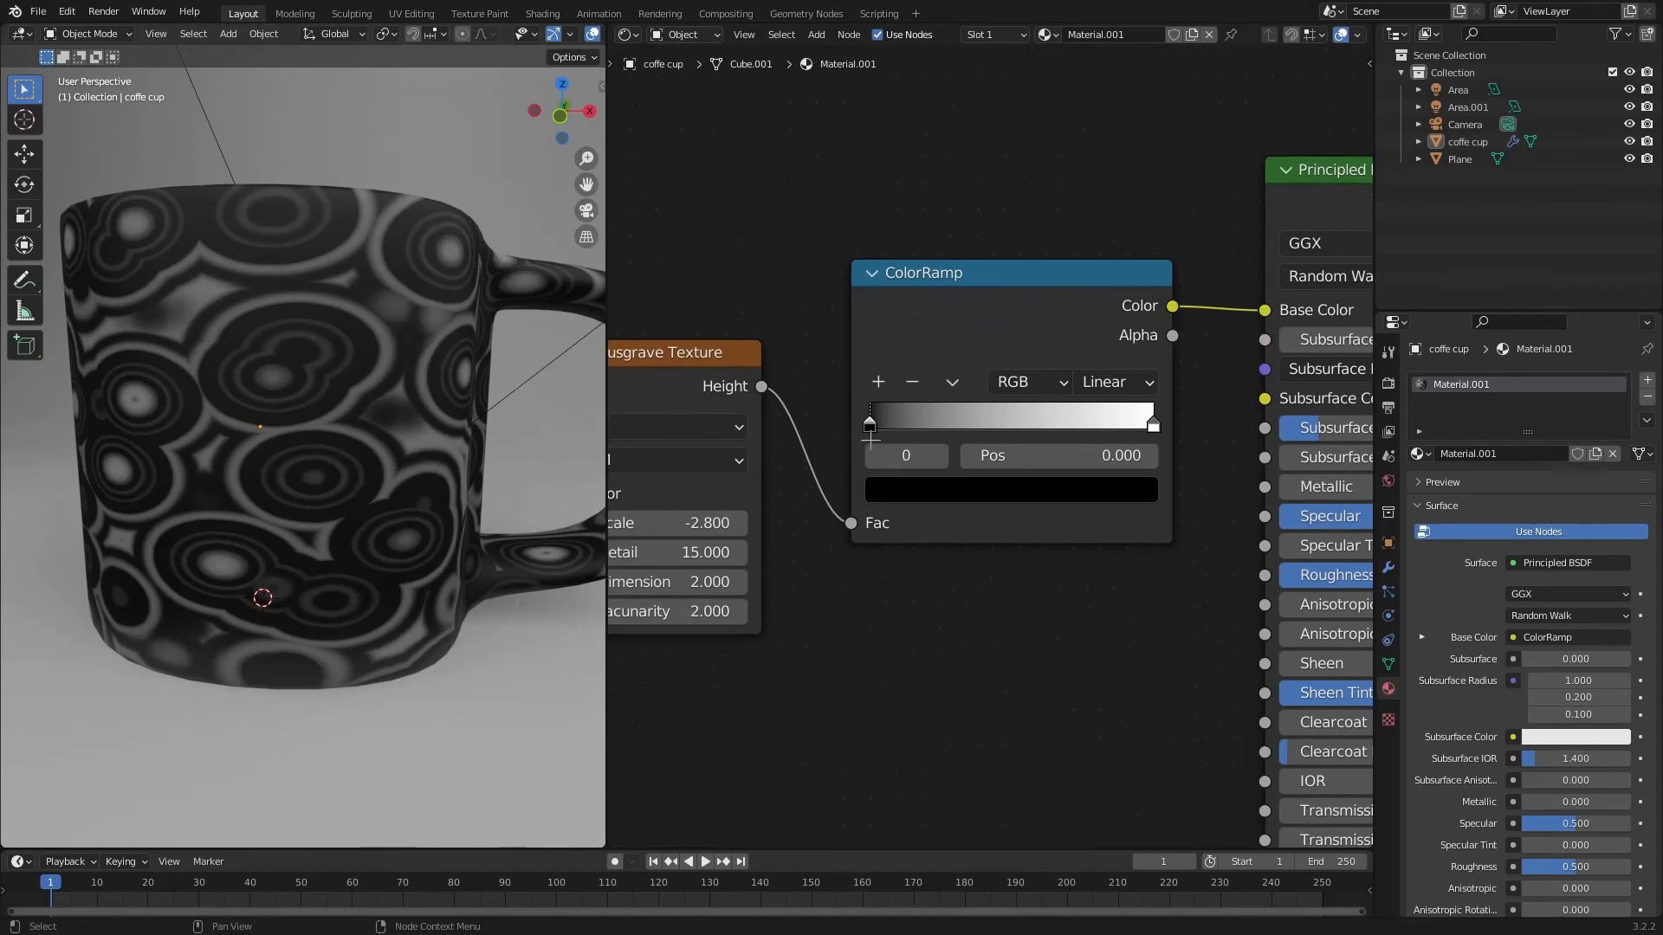
mouse_move(870, 424)
left_mouse_down()
mouse_move(996, 425)
mouse_move(898, 424)
left_mouse_up()
left_click(904, 491)
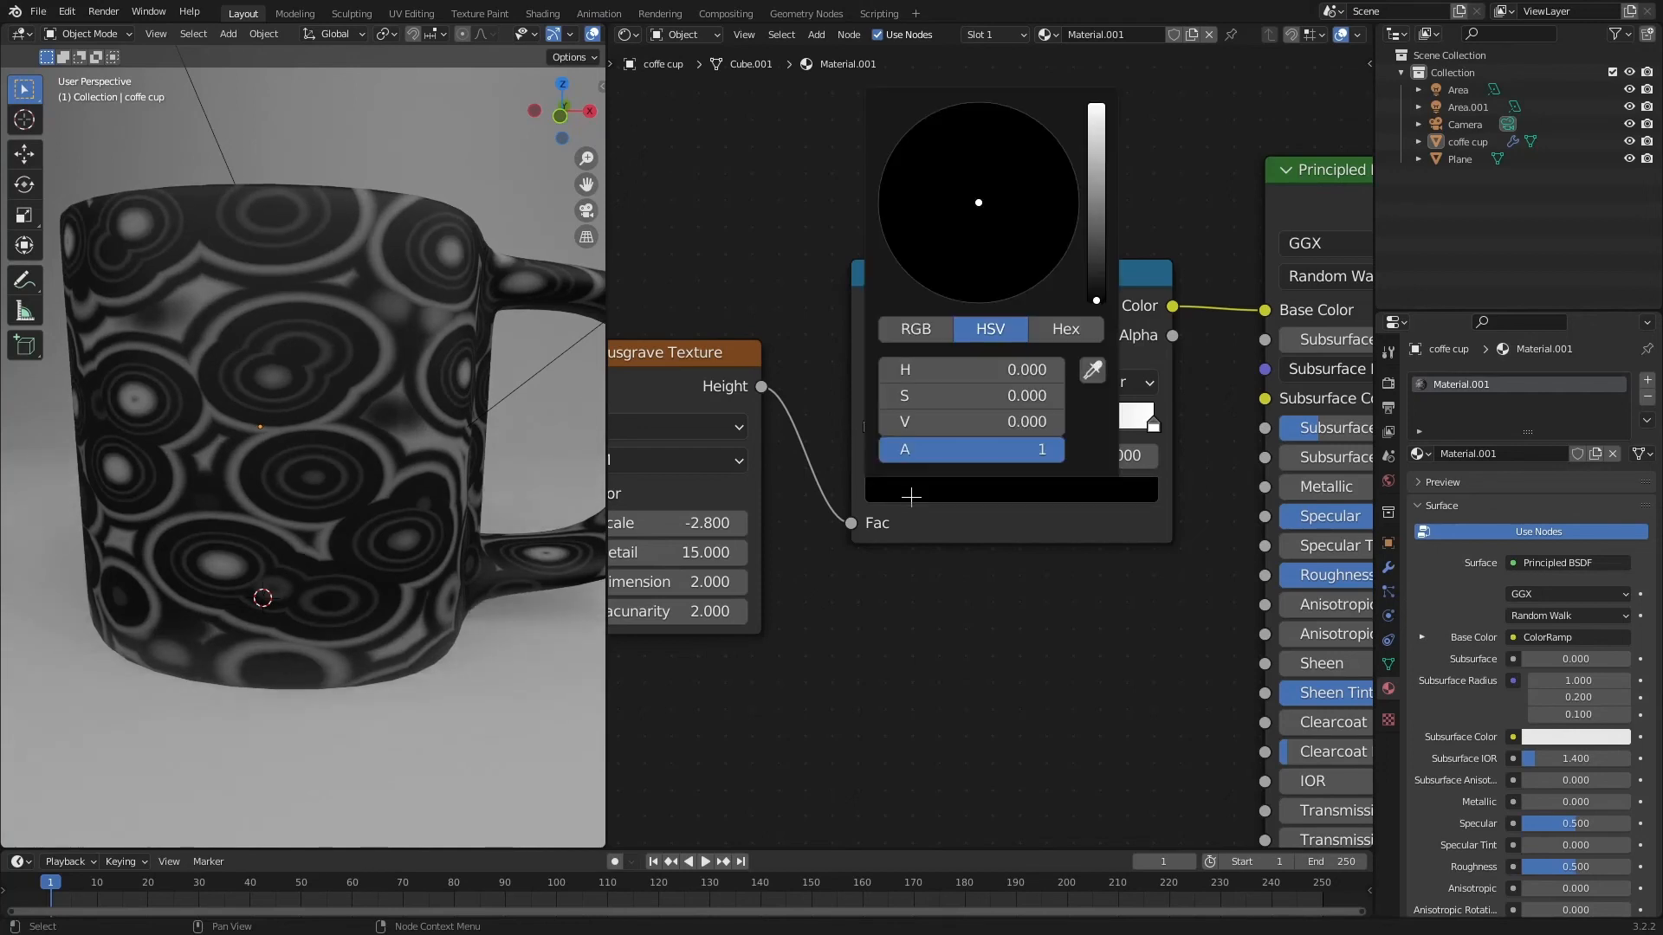
left_click(1096, 108)
left_click(1065, 252)
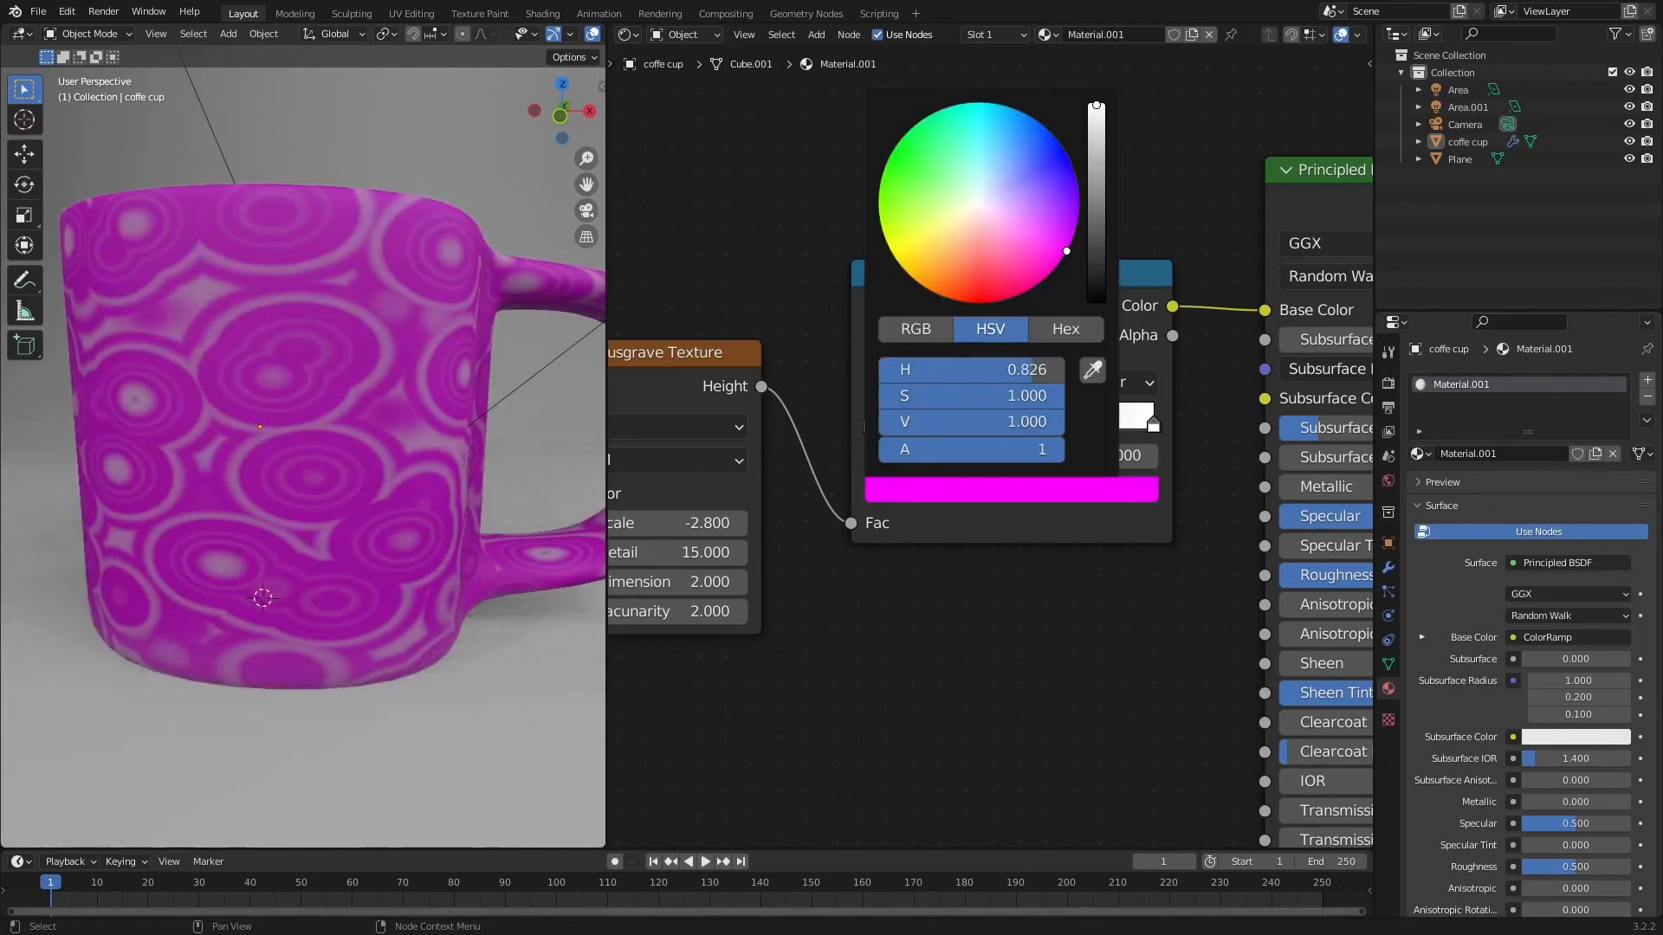
Shift the ColorRamp's white stop to position 0.036, right beside the magenta stop
left_click(1154, 425)
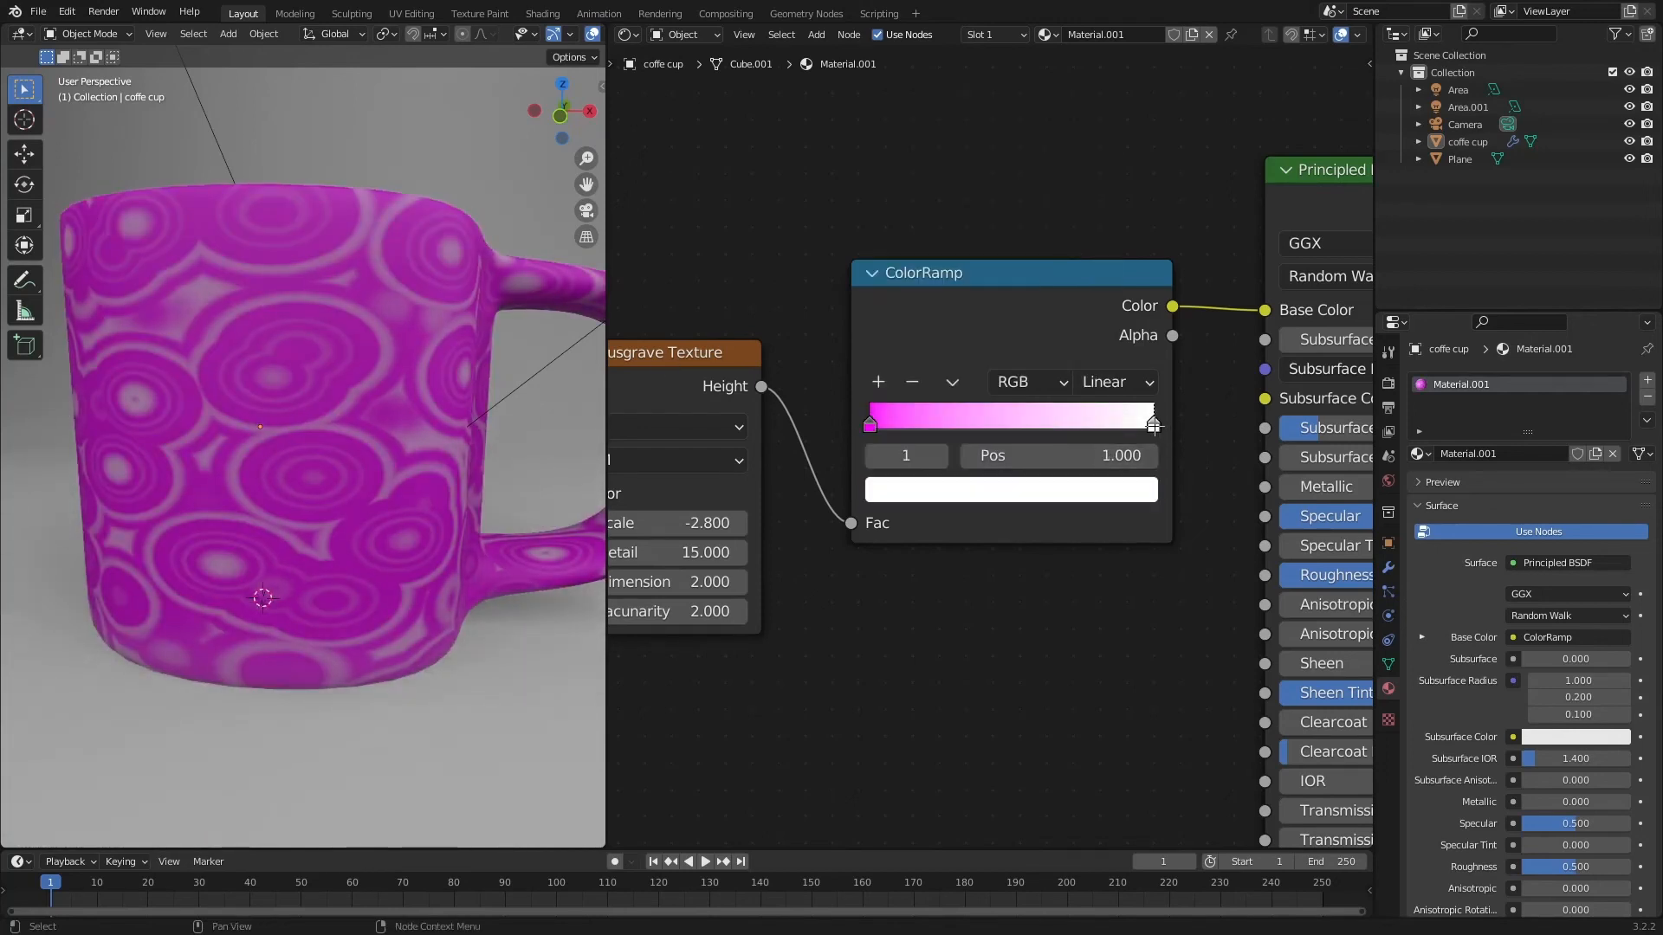
left_click(1028, 489)
mouse_move(870, 423)
left_mouse_down()
mouse_move(1053, 438)
mouse_move(869, 428)
left_mouse_up()
left_click_drag(1154, 432, 881, 454)
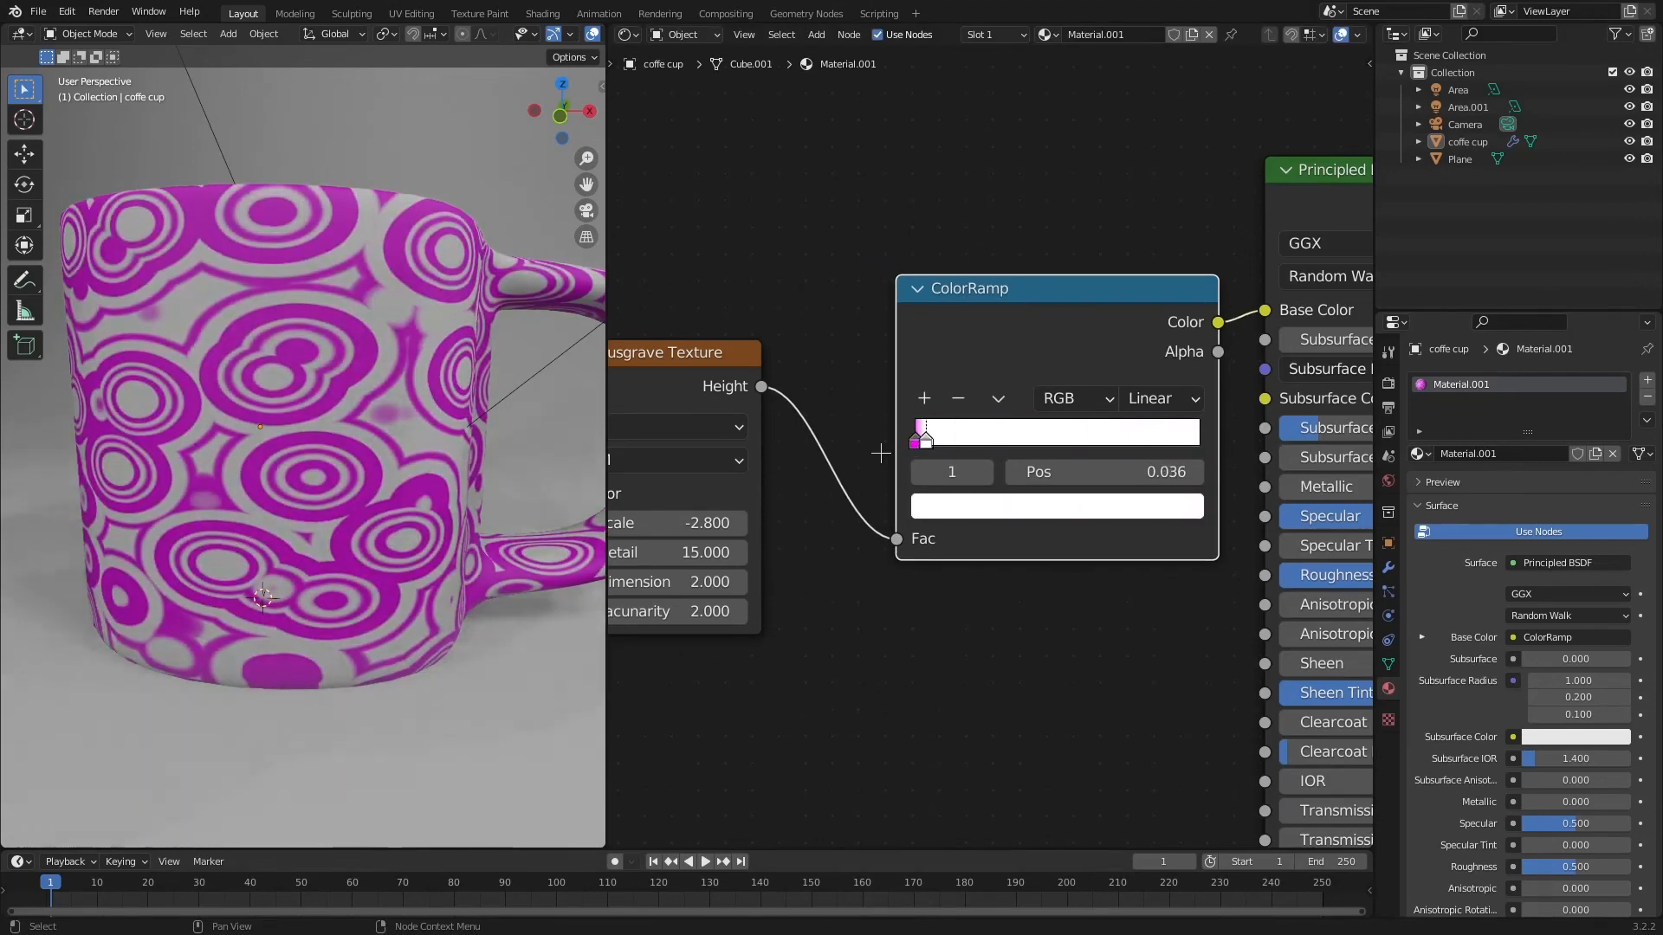
Set the Musgrave Scale to -0.6 and move the Voronoi Texture to the ColorRamp side, detached from the Musgrave's Vector input
middle_click_drag(819, 448, 1018, 438)
mouse_move(866, 514)
left_mouse_down()
mouse_move(736, 514)
mouse_move(990, 514)
mouse_move(889, 514)
left_mouse_up()
middle_click_drag(728, 460, 955, 490)
left_click_drag(861, 381, 1271, 392)
left_click_drag(728, 504, 832, 452)
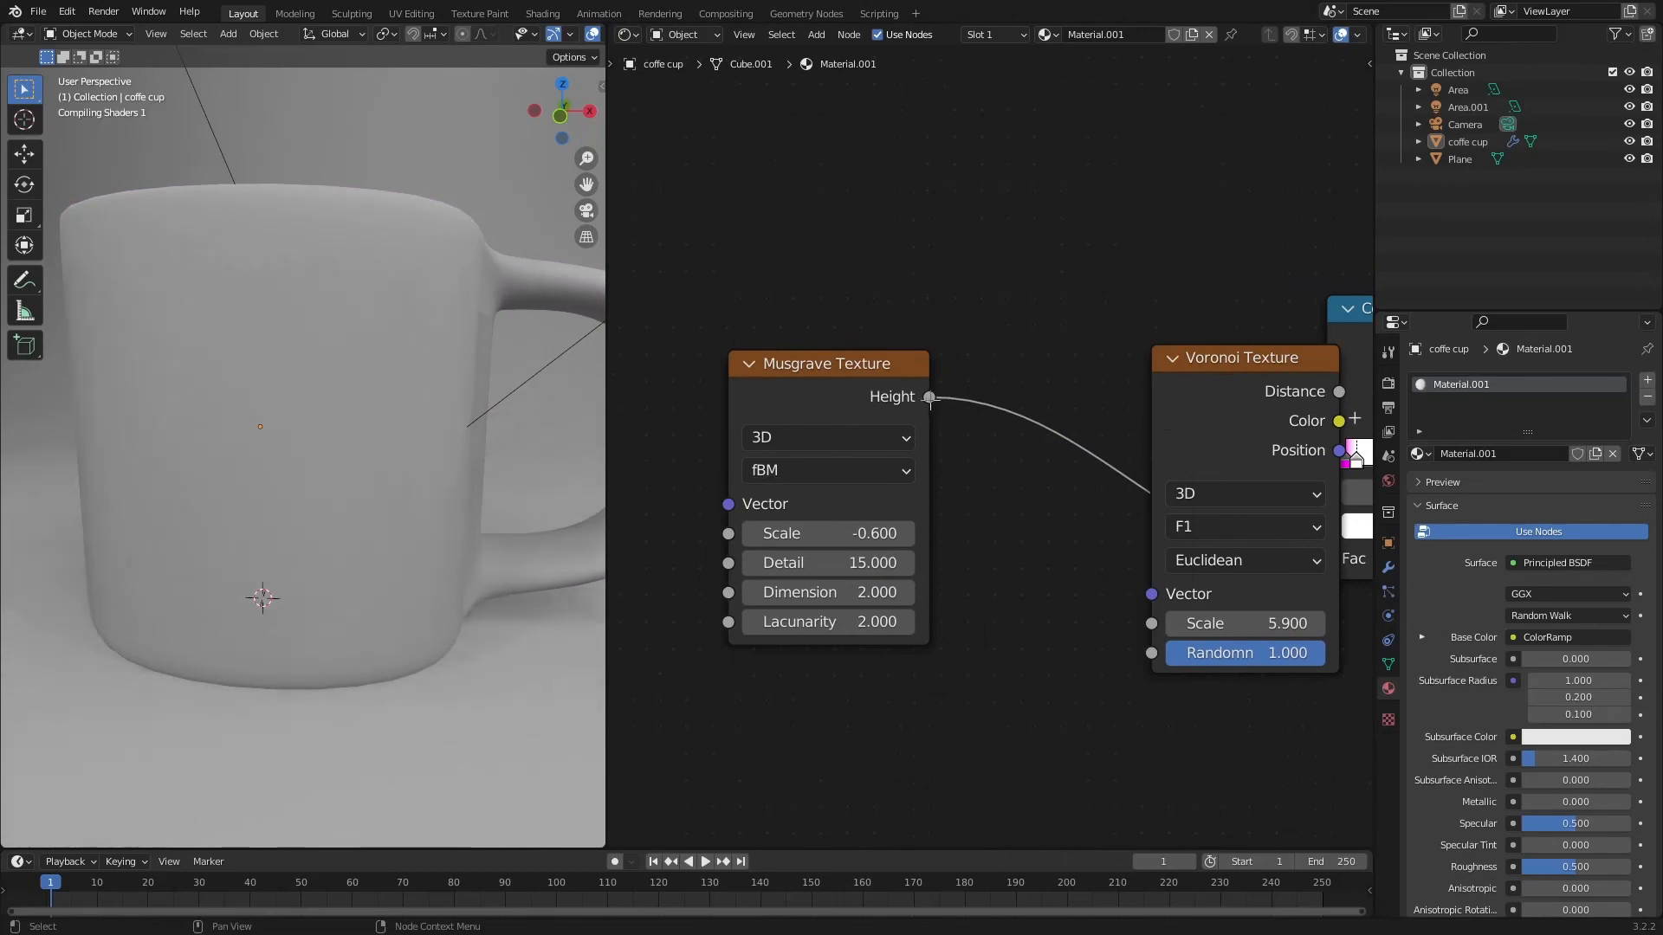
Insert the Voronoi Texture between Musgrave and ColorRamp, with Musgrave Height feeding its Vector and its Color feeding the ramp's Fac
left_click_drag(929, 397, 1027, 418)
key("Escape")
left_click_drag(1240, 366, 1133, 372)
scroll(1247, 367, "down", 5)
middle_click_drag(1187, 379, 867, 427)
scroll(992, 394, "up", 1)
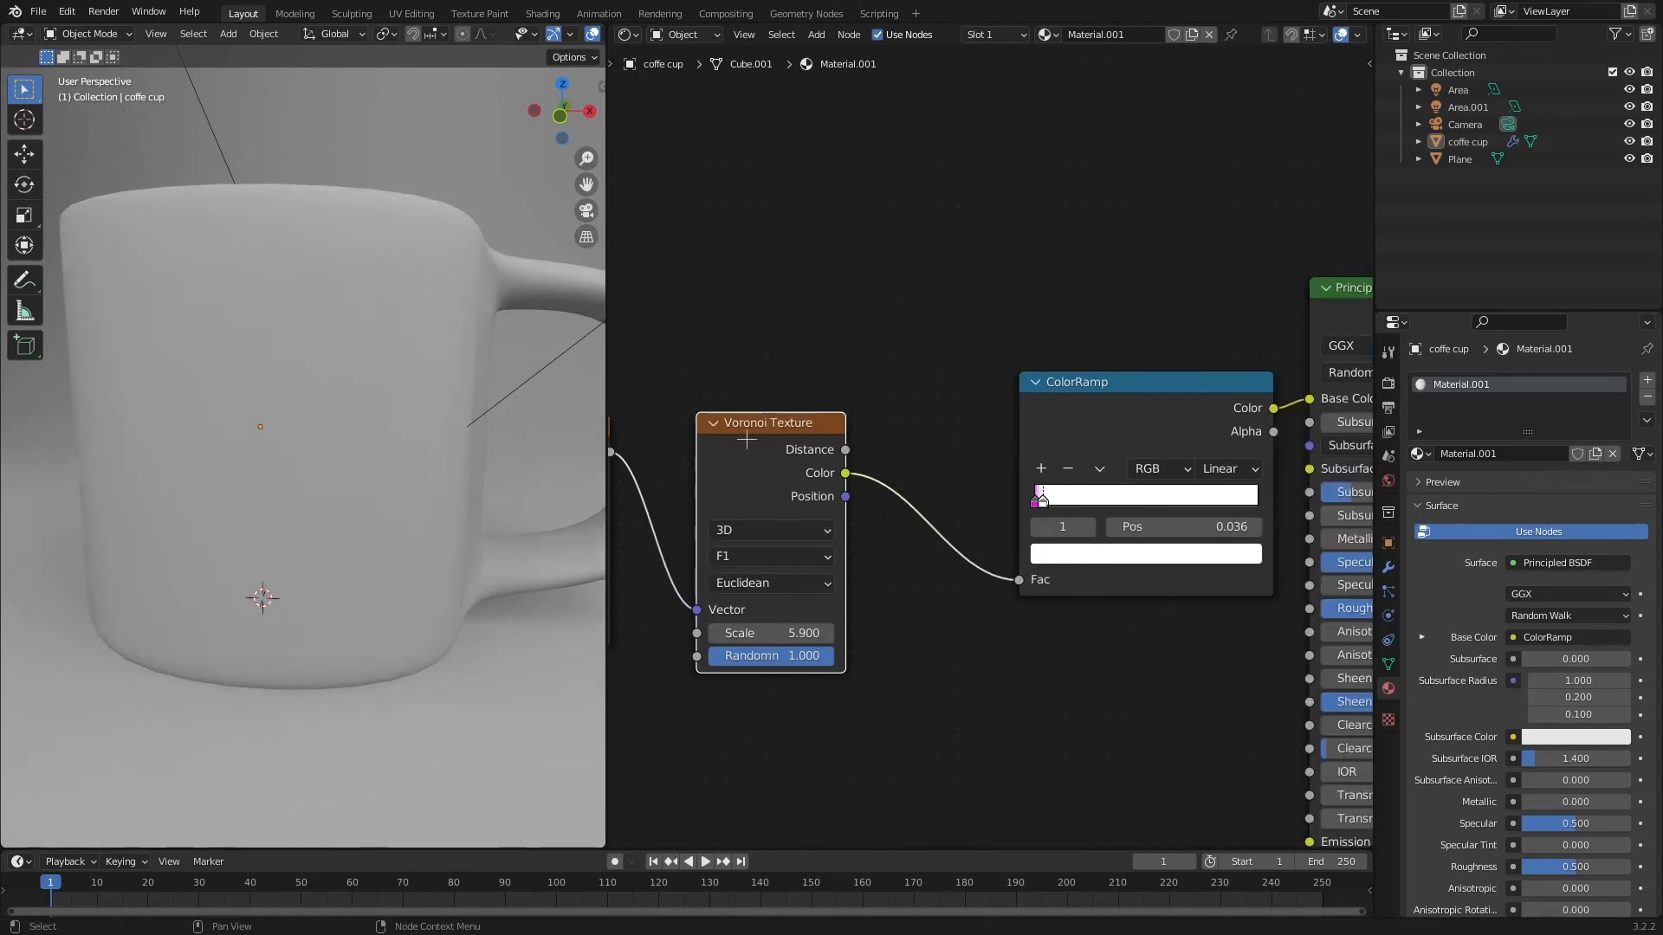
middle_click_drag(667, 371, 892, 325)
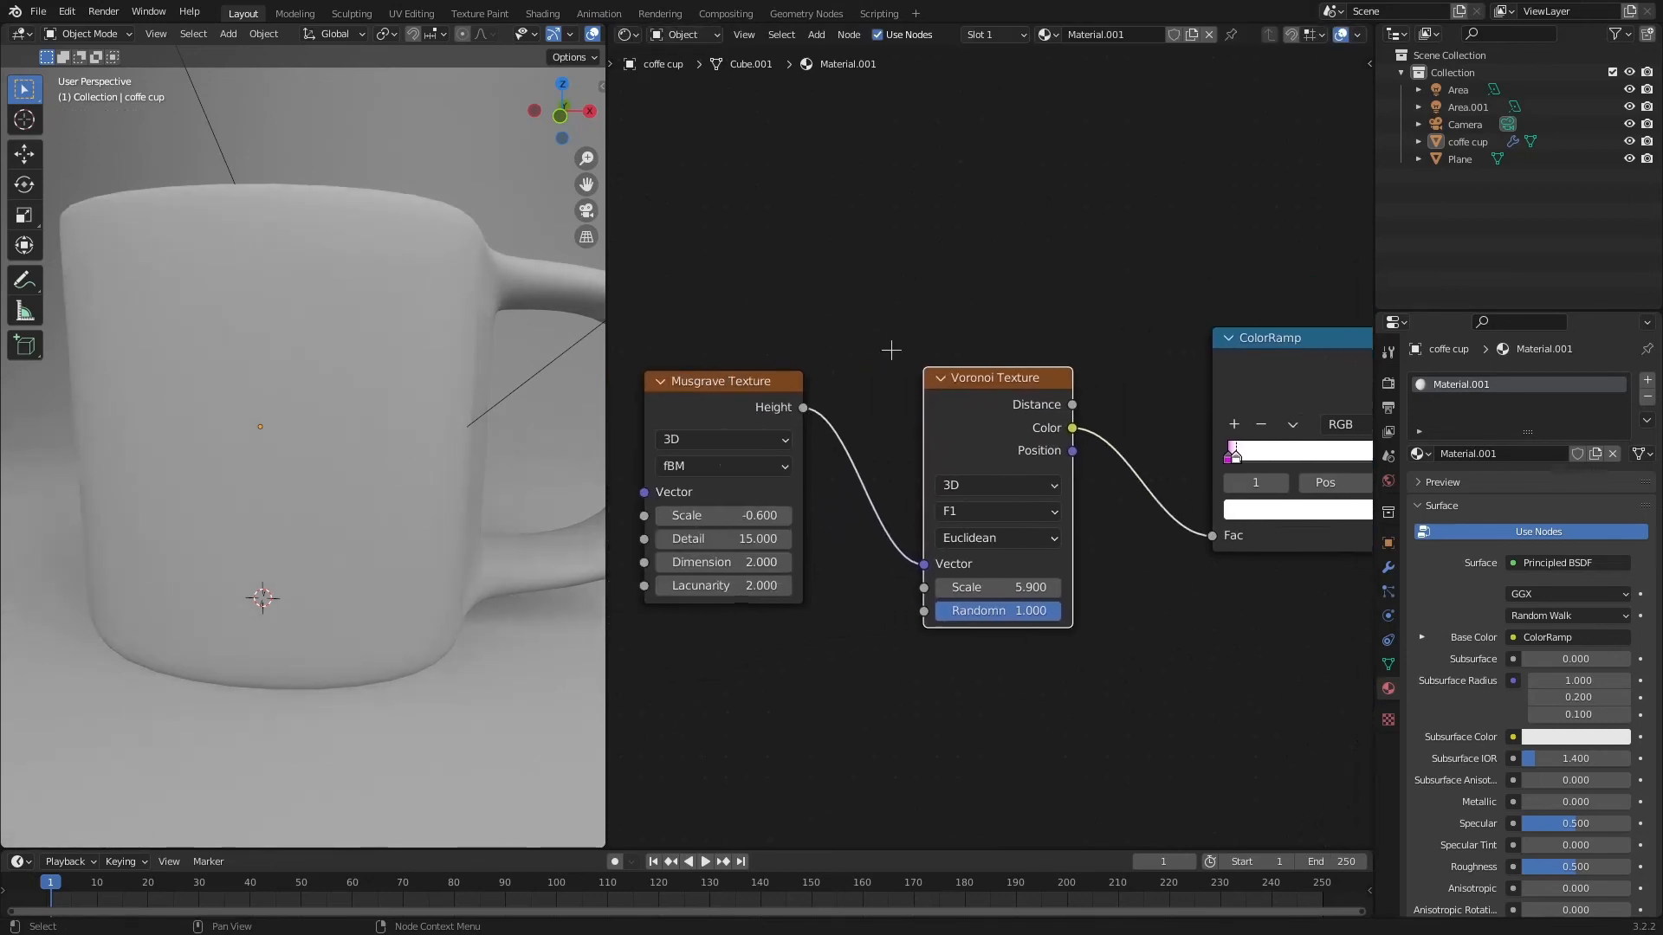
middle_click_drag(847, 389, 615, 411)
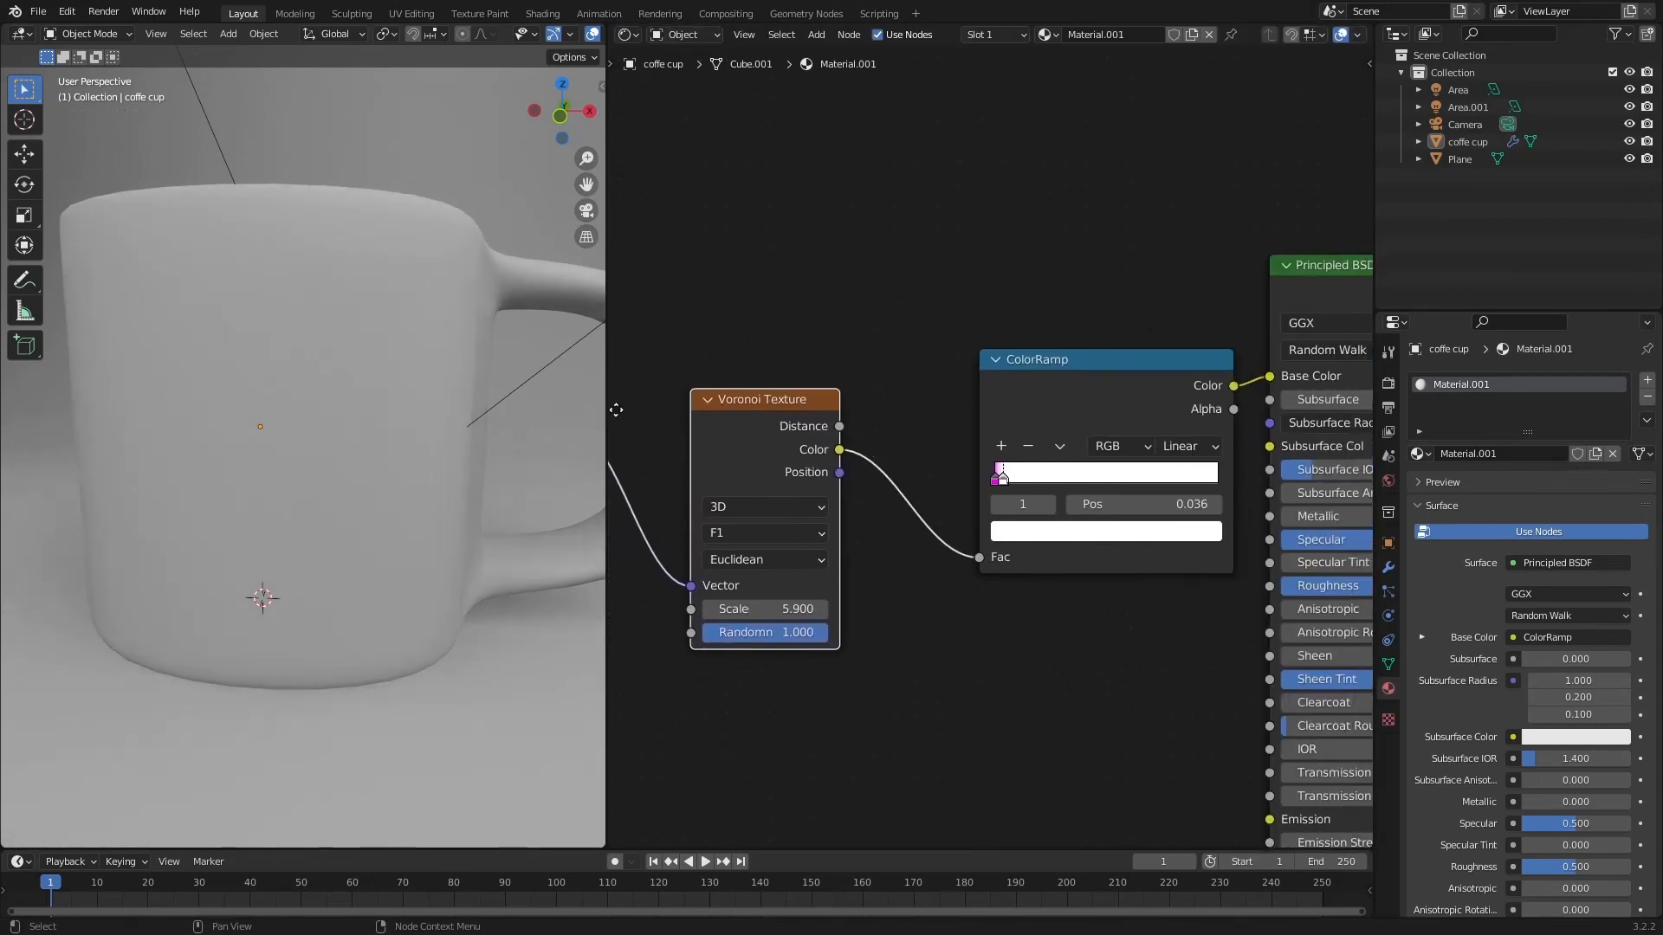
Shift the ColorRamp's white stop to 0.2 and feed its Fac from the Voronoi's Distance output instead of Color
left_click_drag(1165, 355, 1107, 379)
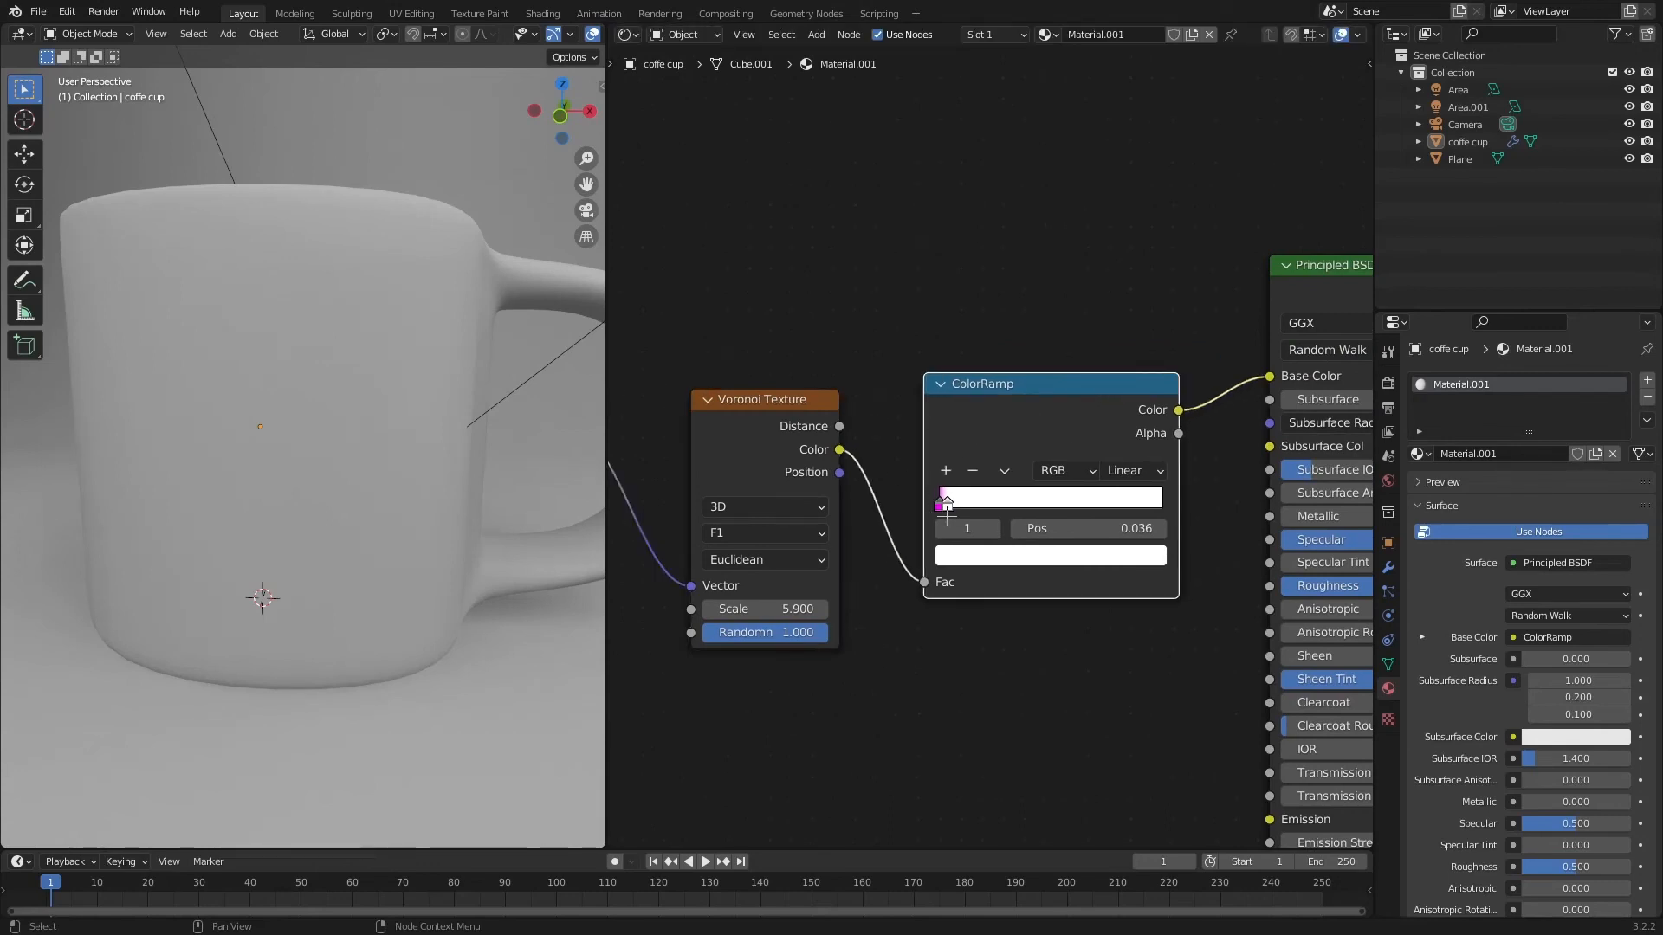
left_click_drag(950, 507, 999, 504)
left_click_drag(939, 583, 914, 526)
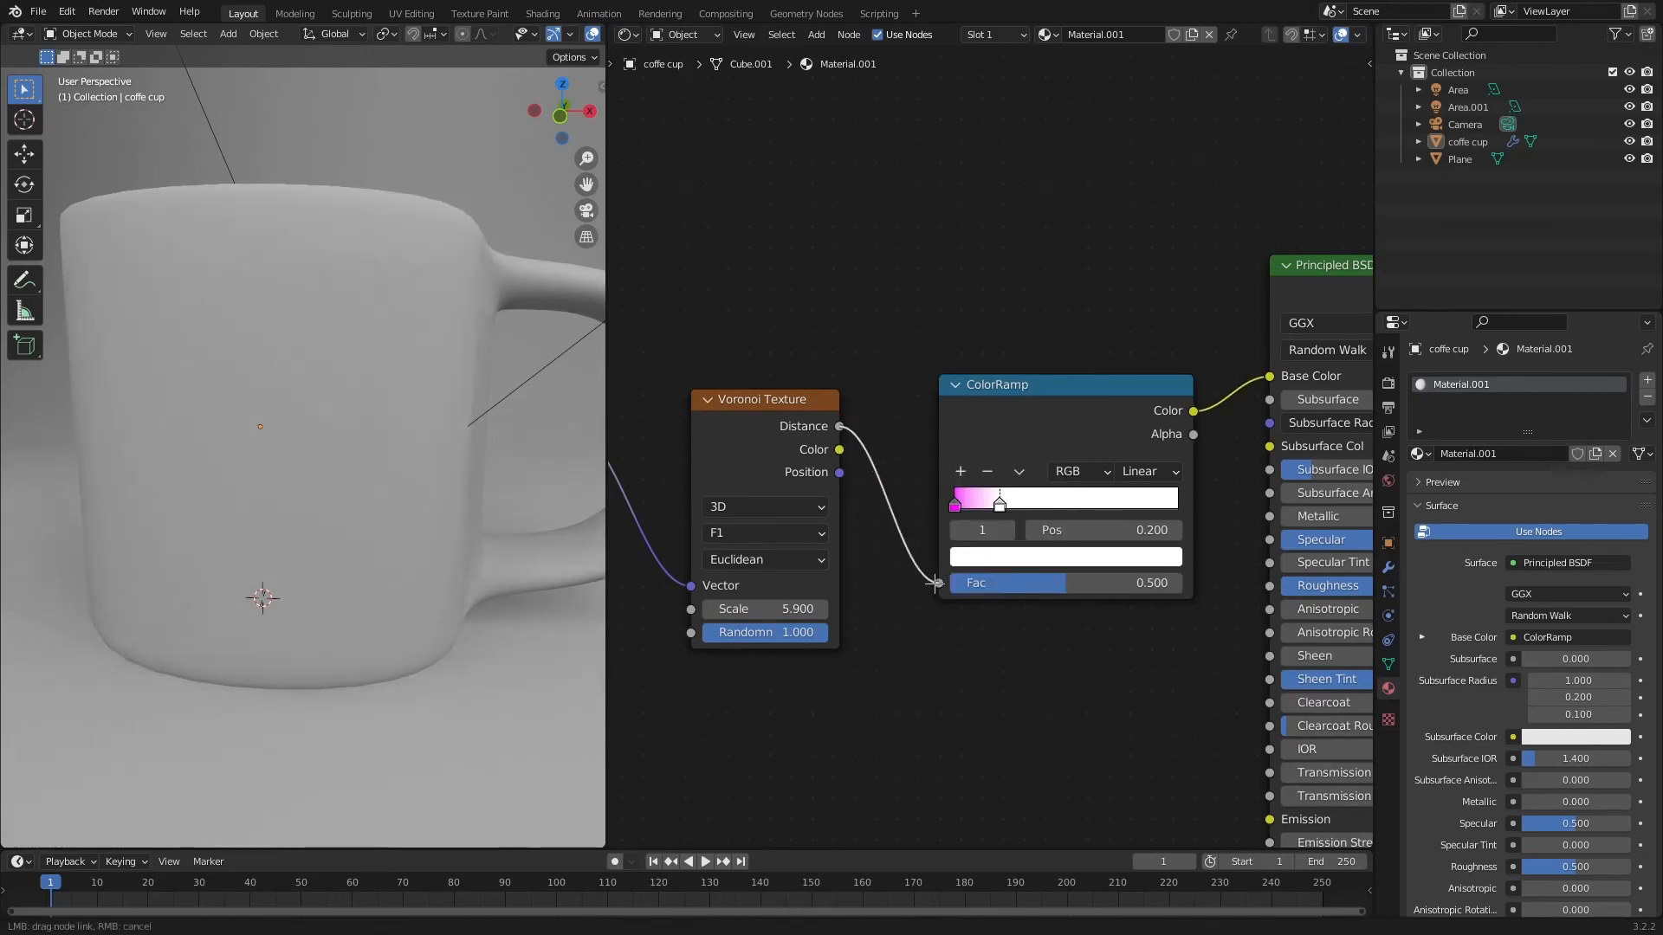
left_click_drag(935, 583, 938, 583)
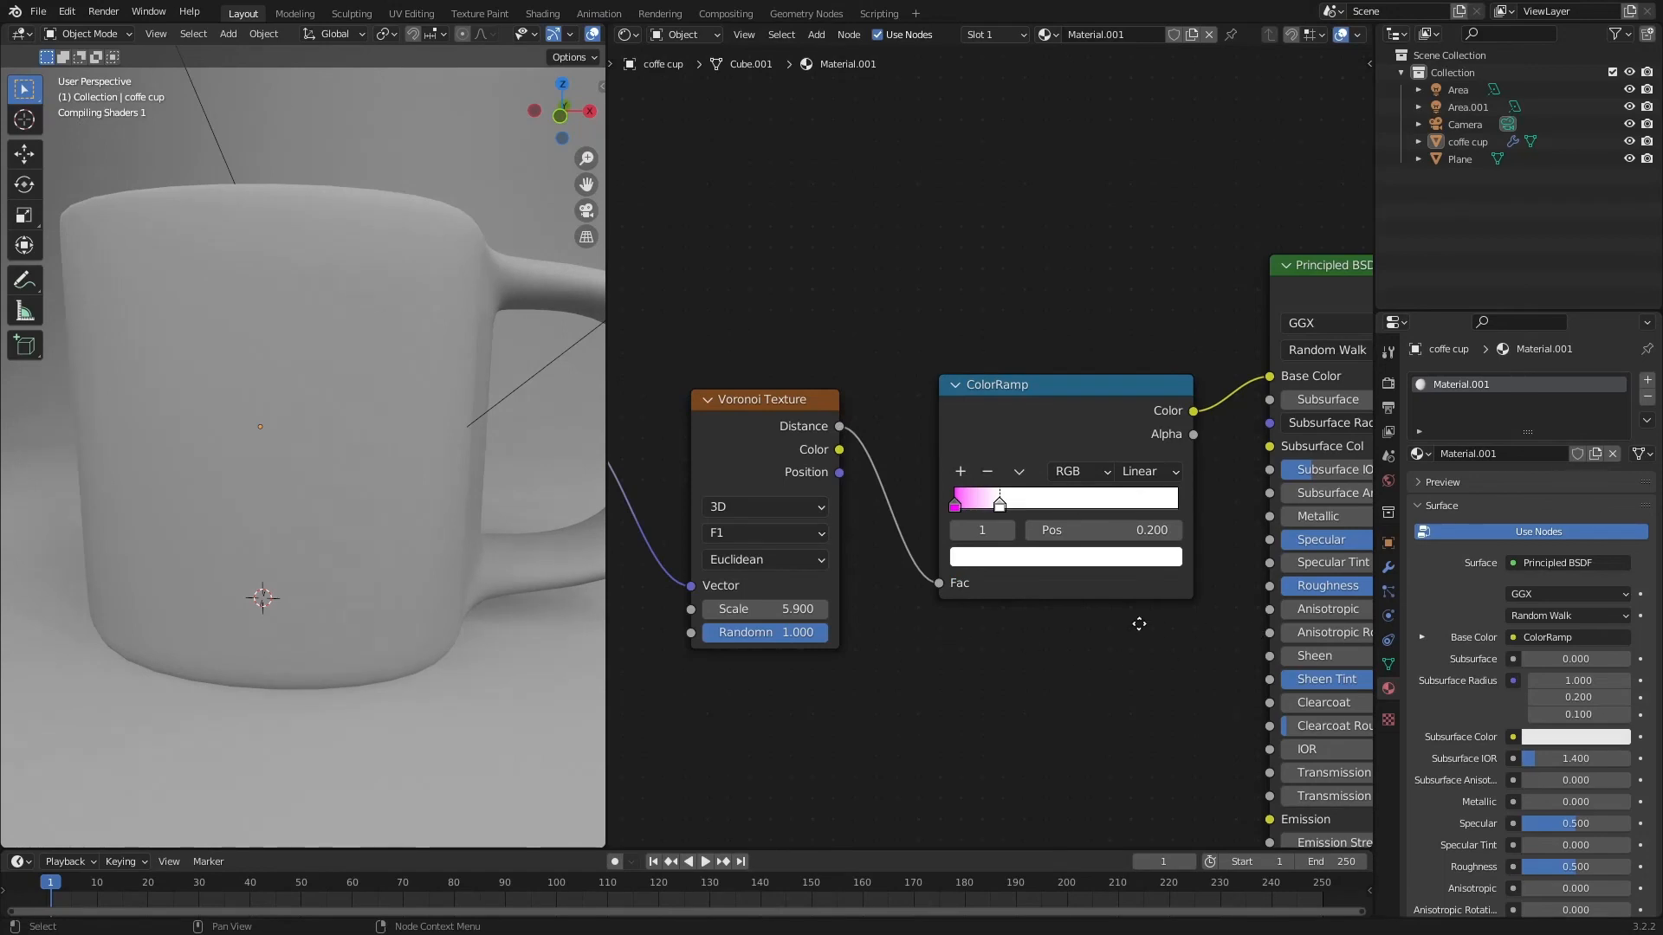
middle_click_drag(1138, 623, 909, 597)
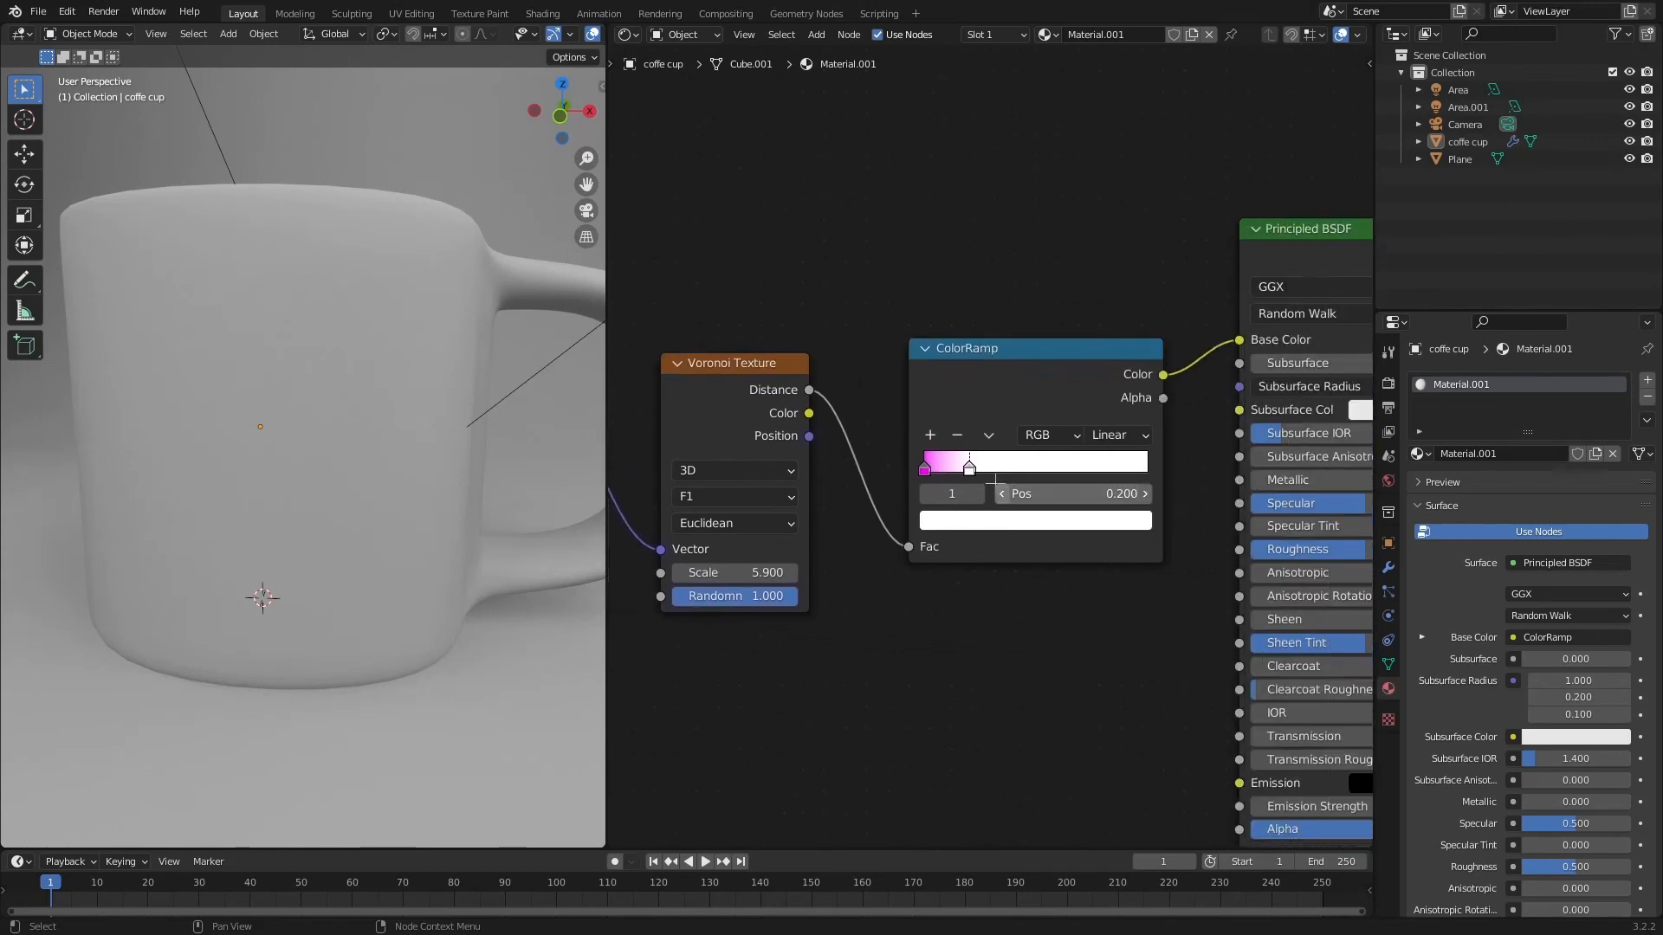
Move the ColorRamp's white stop to the far end of the ramp and the magenta stop to 0.318
left_click_drag(969, 468, 1156, 470)
left_click(923, 467)
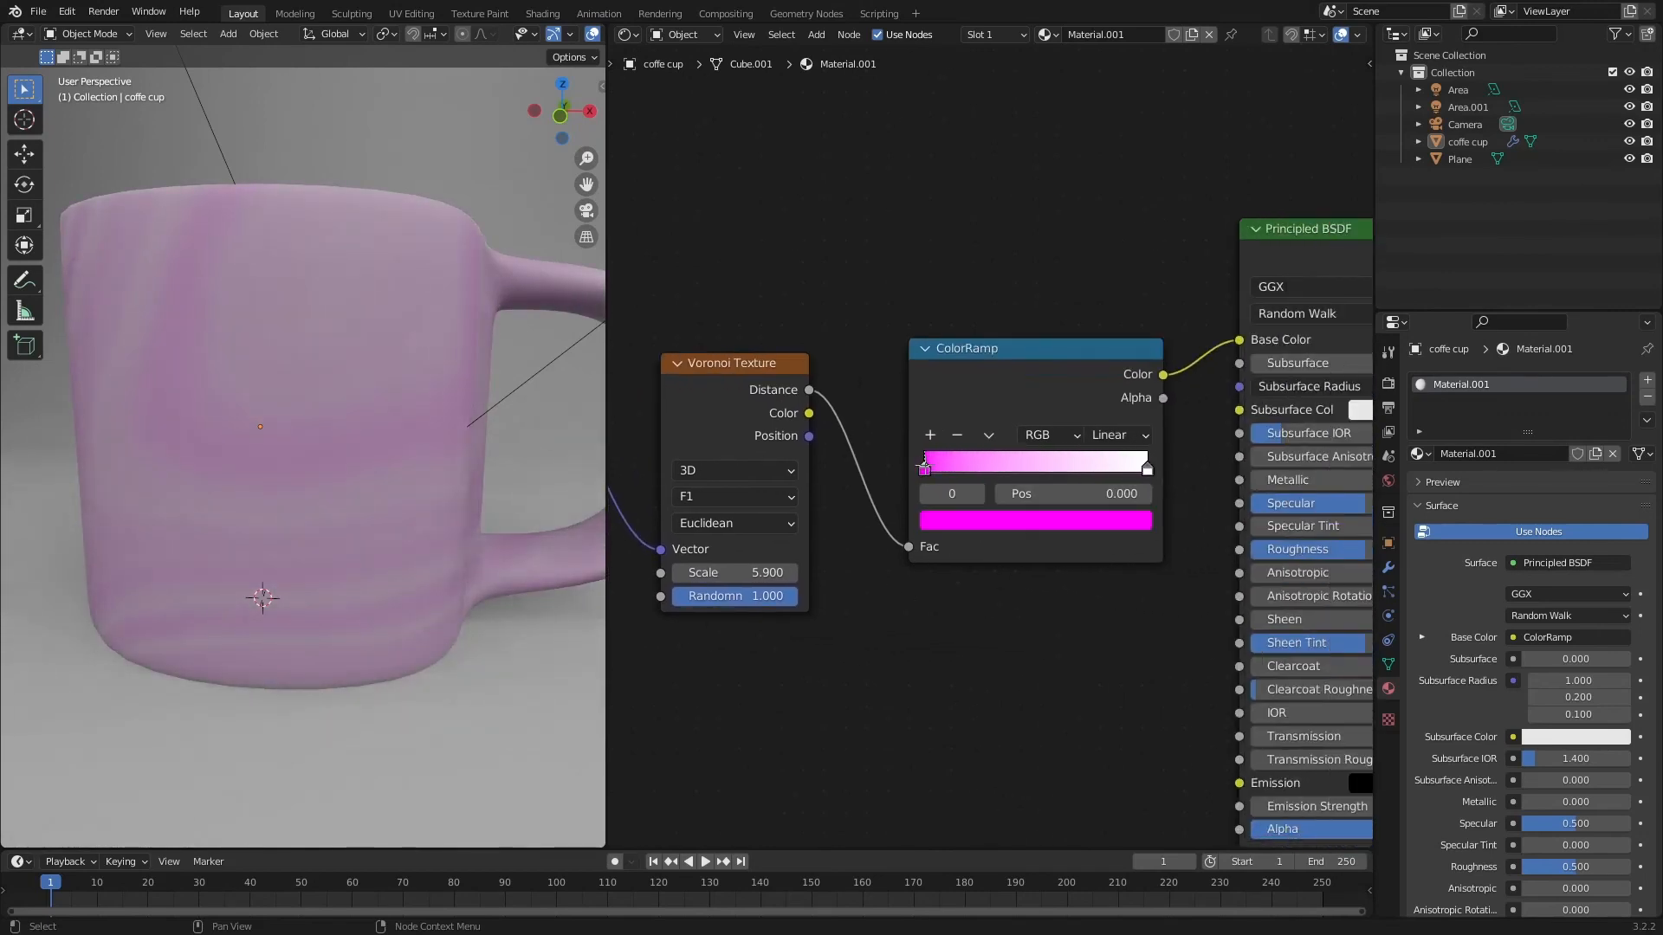
left_click_drag(924, 467, 1083, 468)
Set the Voronoi Texture's Scale to 2.7 and the Musgrave Texture's Scale to 5.3
middle_click_drag(961, 530, 1197, 529)
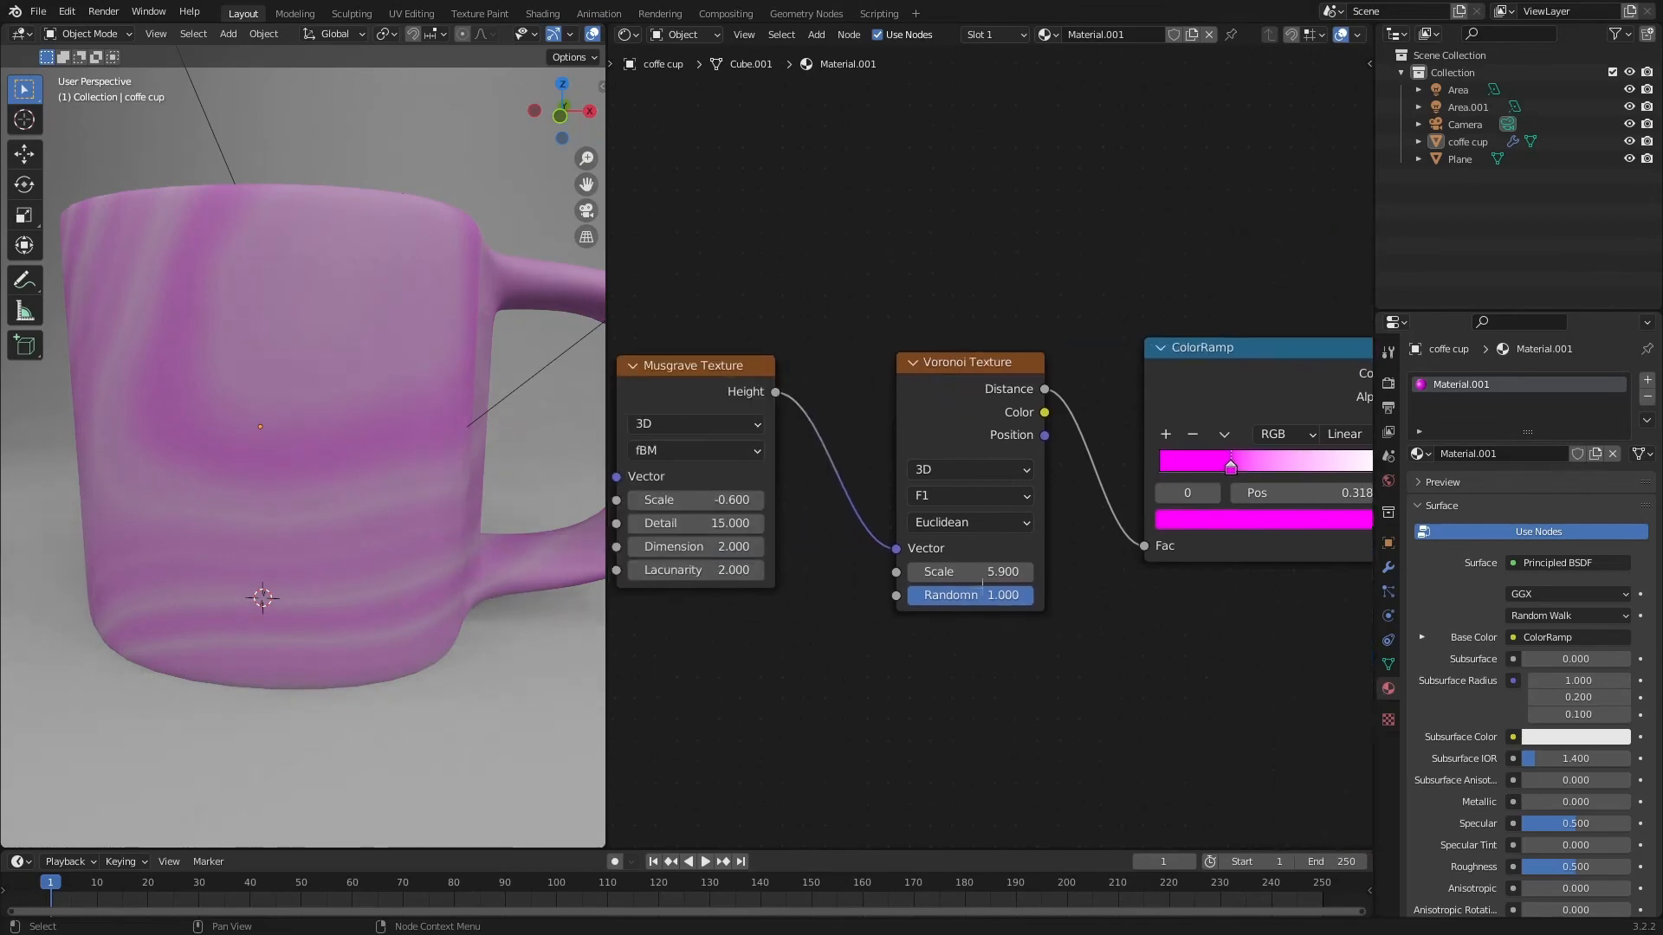
left_click_drag(970, 571, 1127, 572)
left_click_drag(684, 499, 726, 500)
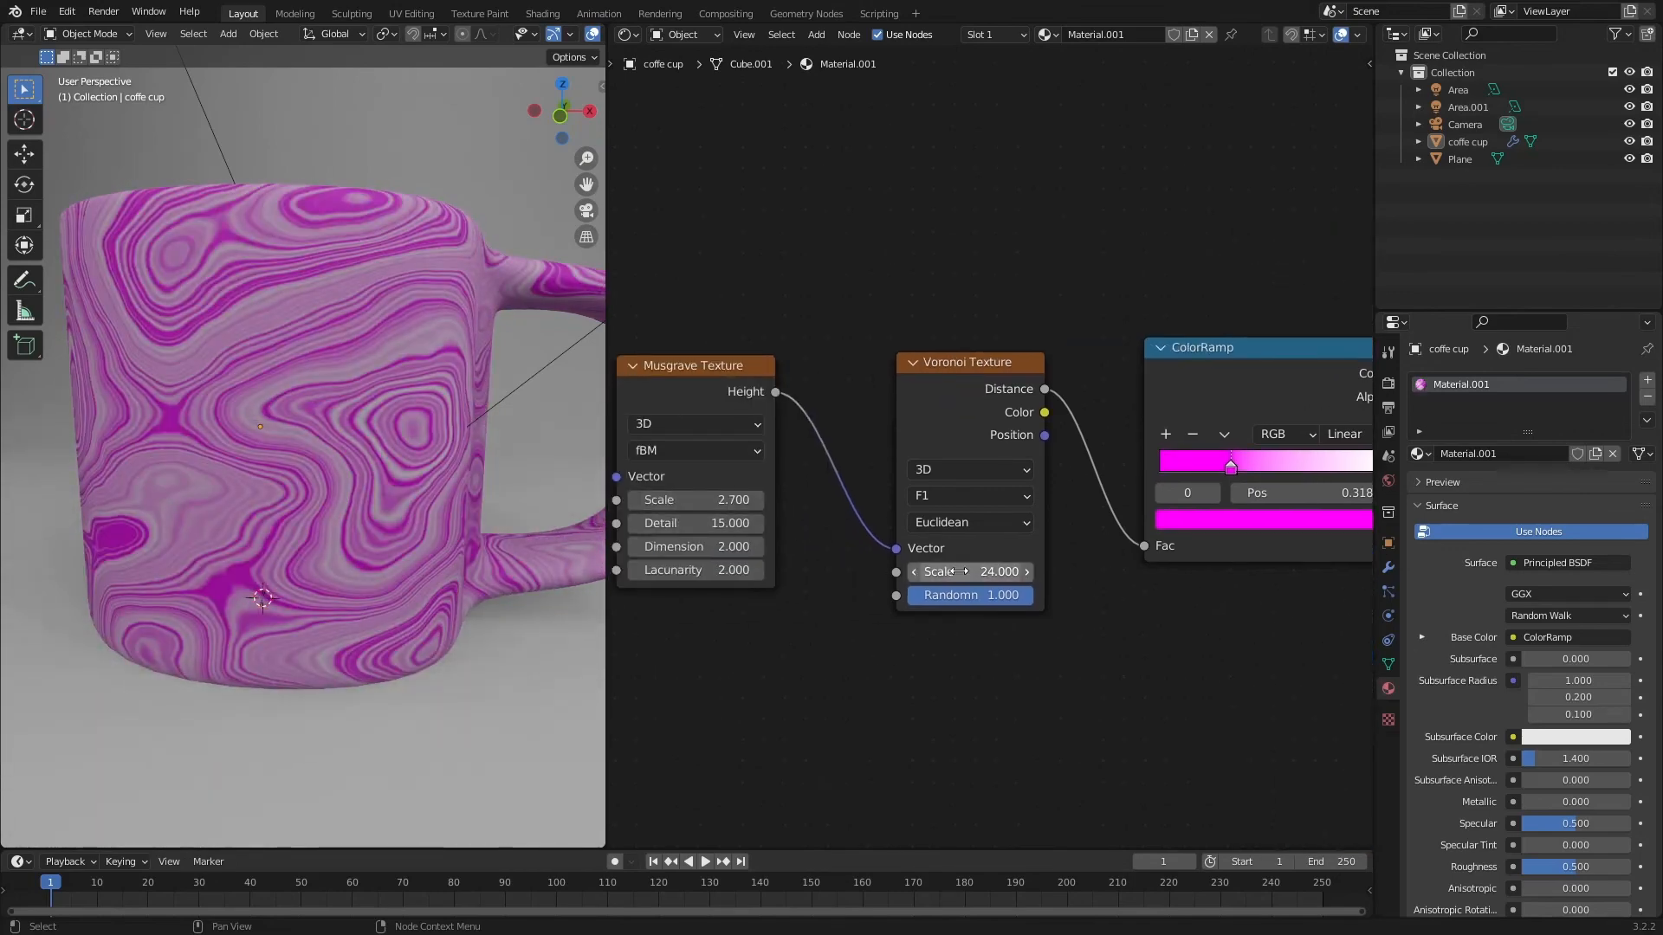
left_click_drag(996, 571, 812, 571)
left_click_drag(726, 500, 750, 500)
Position the ColorRamp's magenta stop at 0.345 and its white stop at 0.386, and check the mug through the camera
middle_click_drag(837, 549, 749, 553)
left_click_drag(1136, 481, 1149, 497)
left_click_drag(1153, 486, 1084, 484)
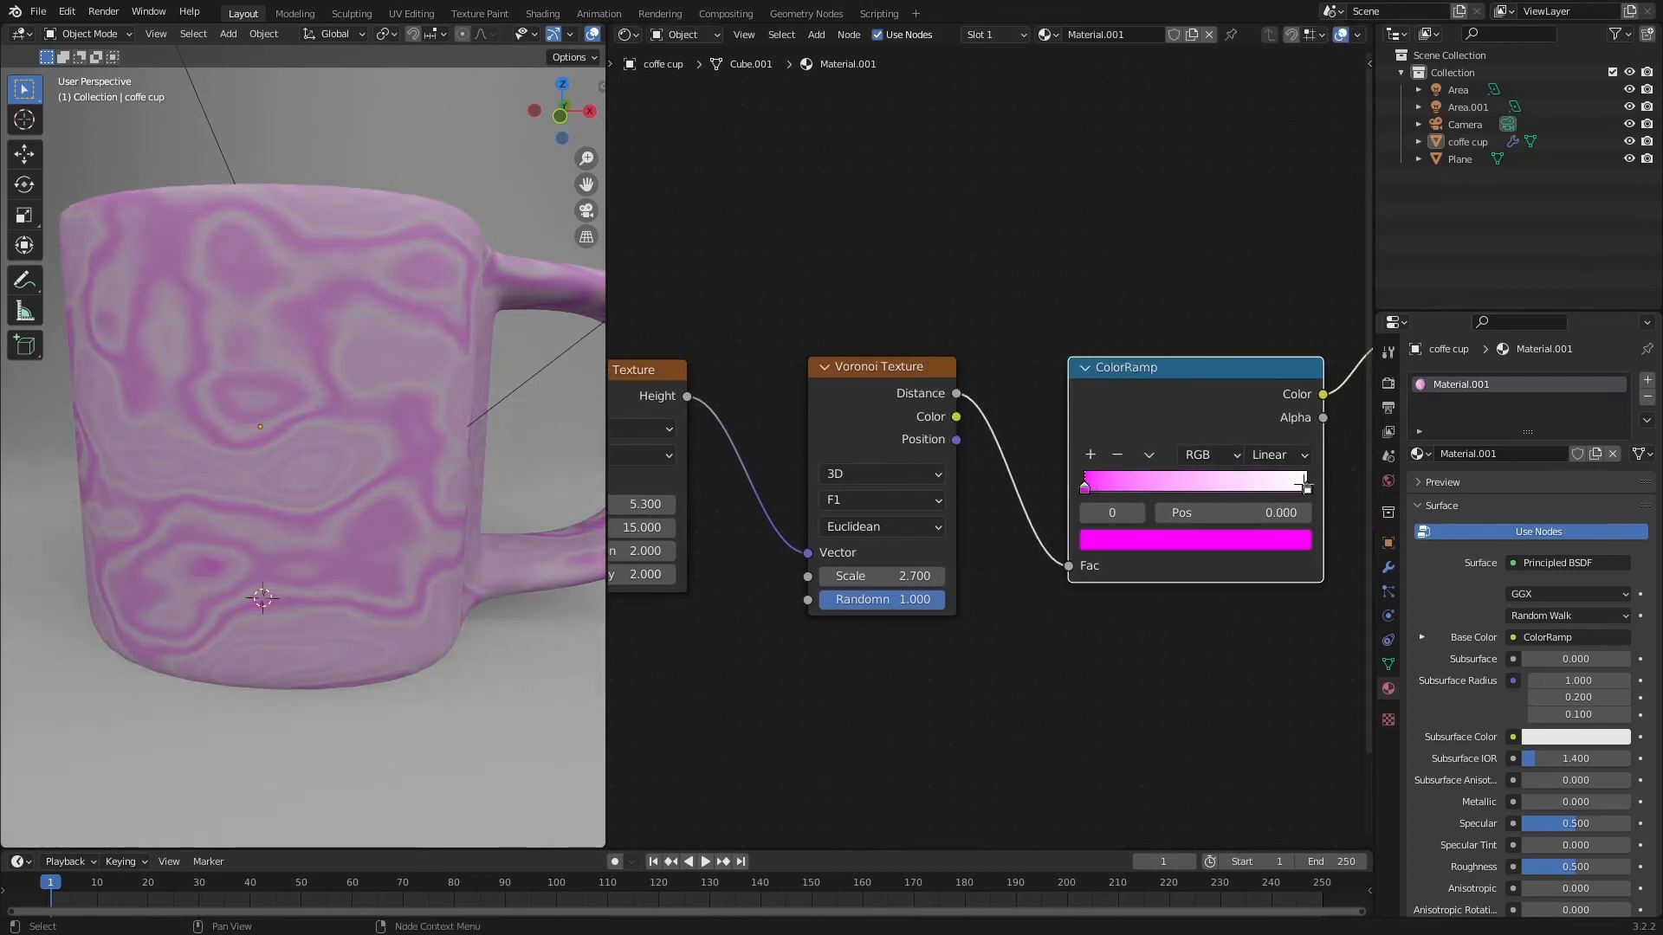
left_click_drag(1306, 487, 1162, 484)
middle_click_drag(563, 507, 295, 519)
left_click(586, 210)
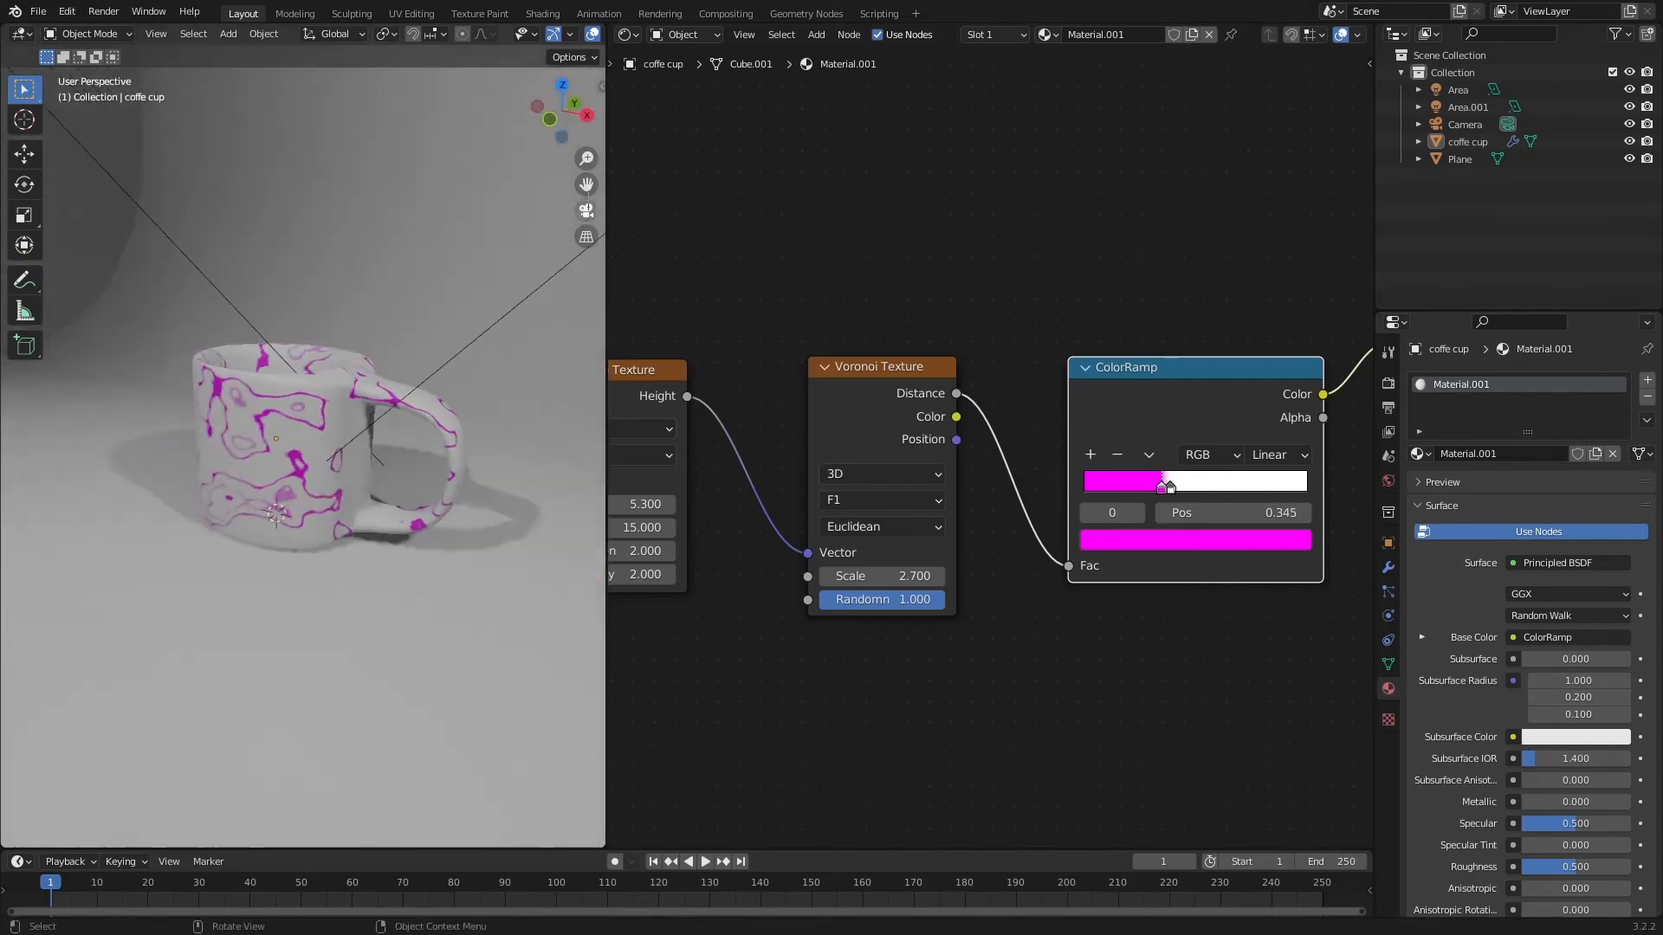
Change the ColorRamp's white stop at 0.386 to a light peach colour
middle_click_drag(1112, 280, 979, 260)
scroll(1049, 463, "up", 2)
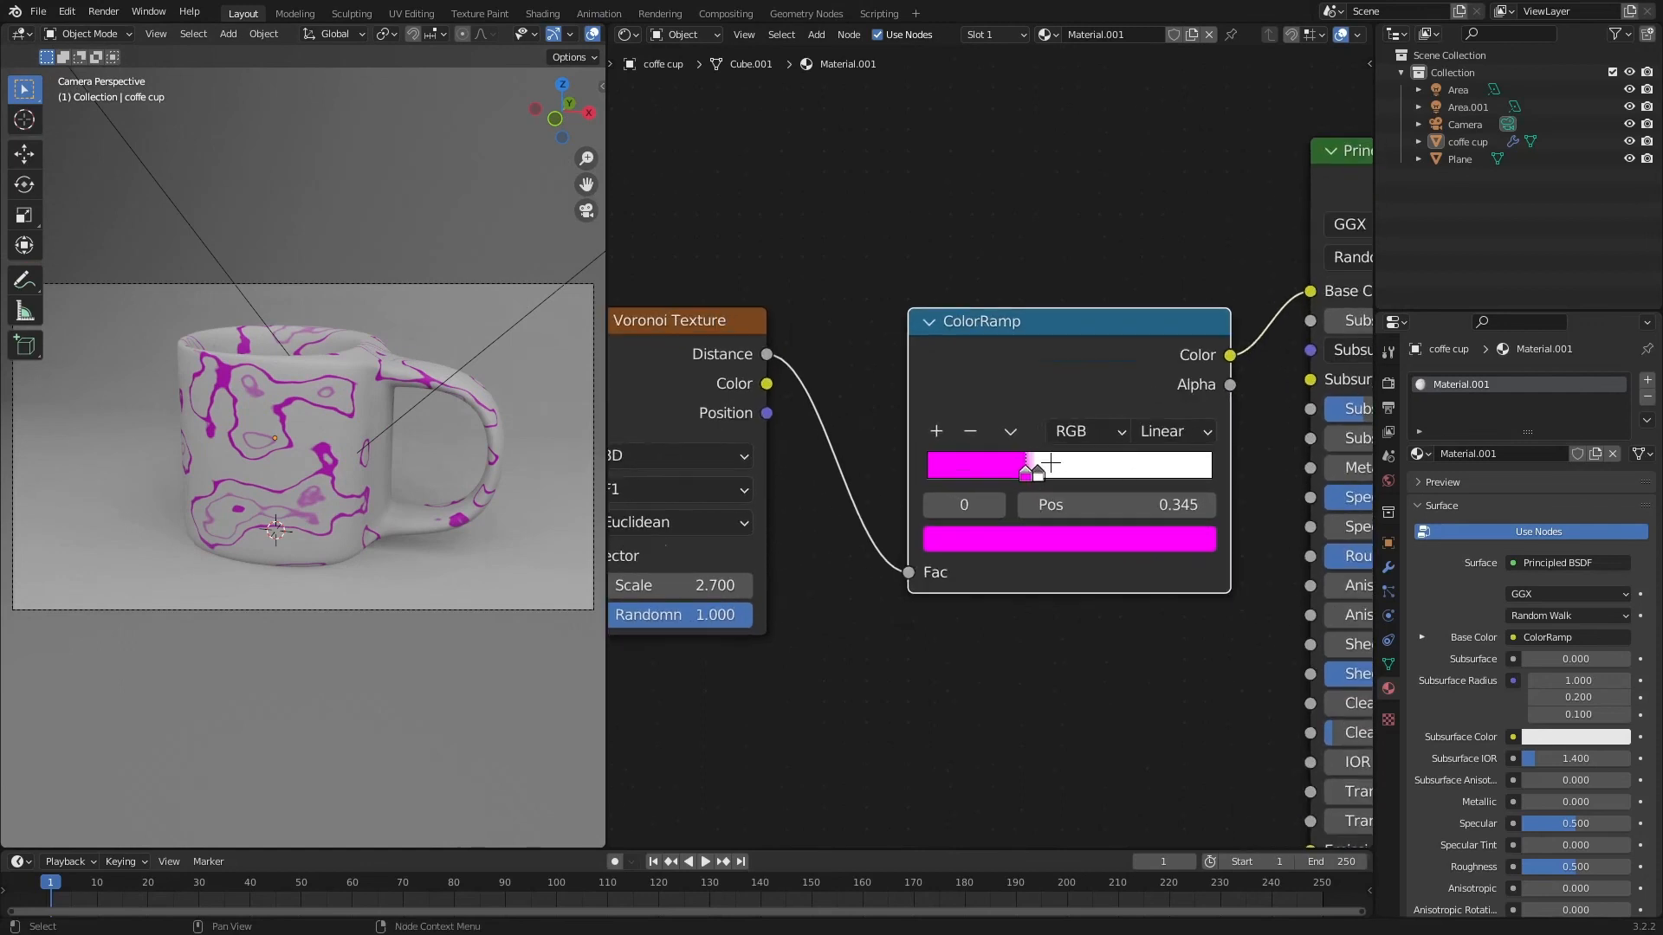
left_click(1037, 474)
left_click(1040, 533)
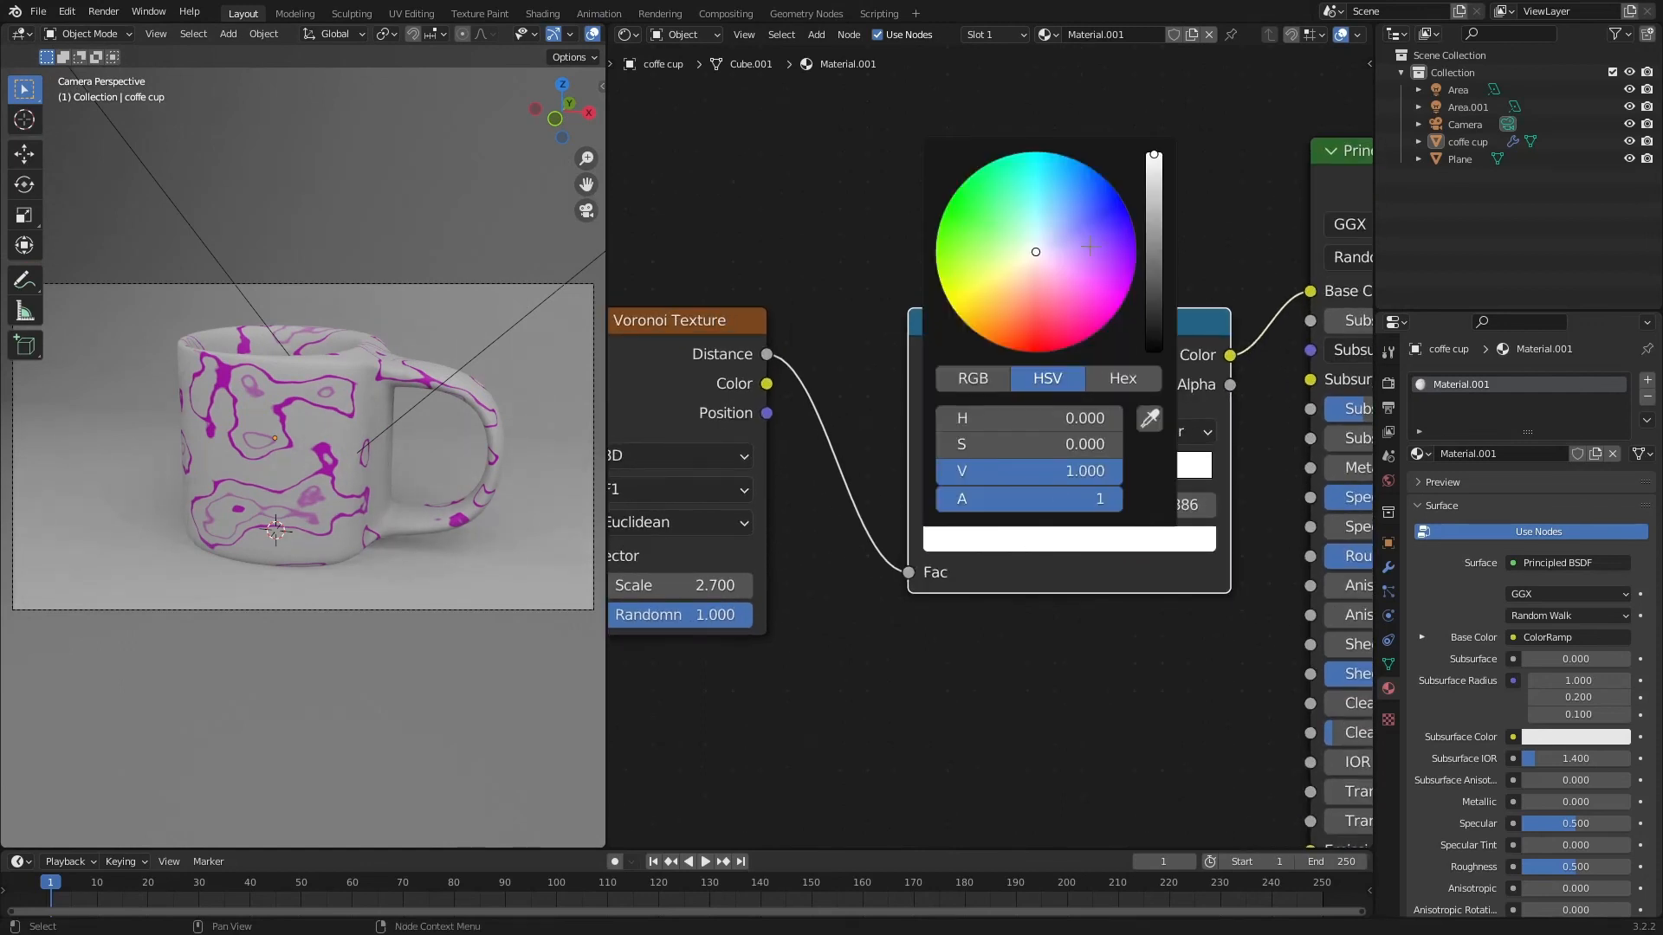
mouse_move(1089, 247)
left_mouse_down()
mouse_move(1033, 291)
mouse_move(1024, 275)
left_mouse_up()
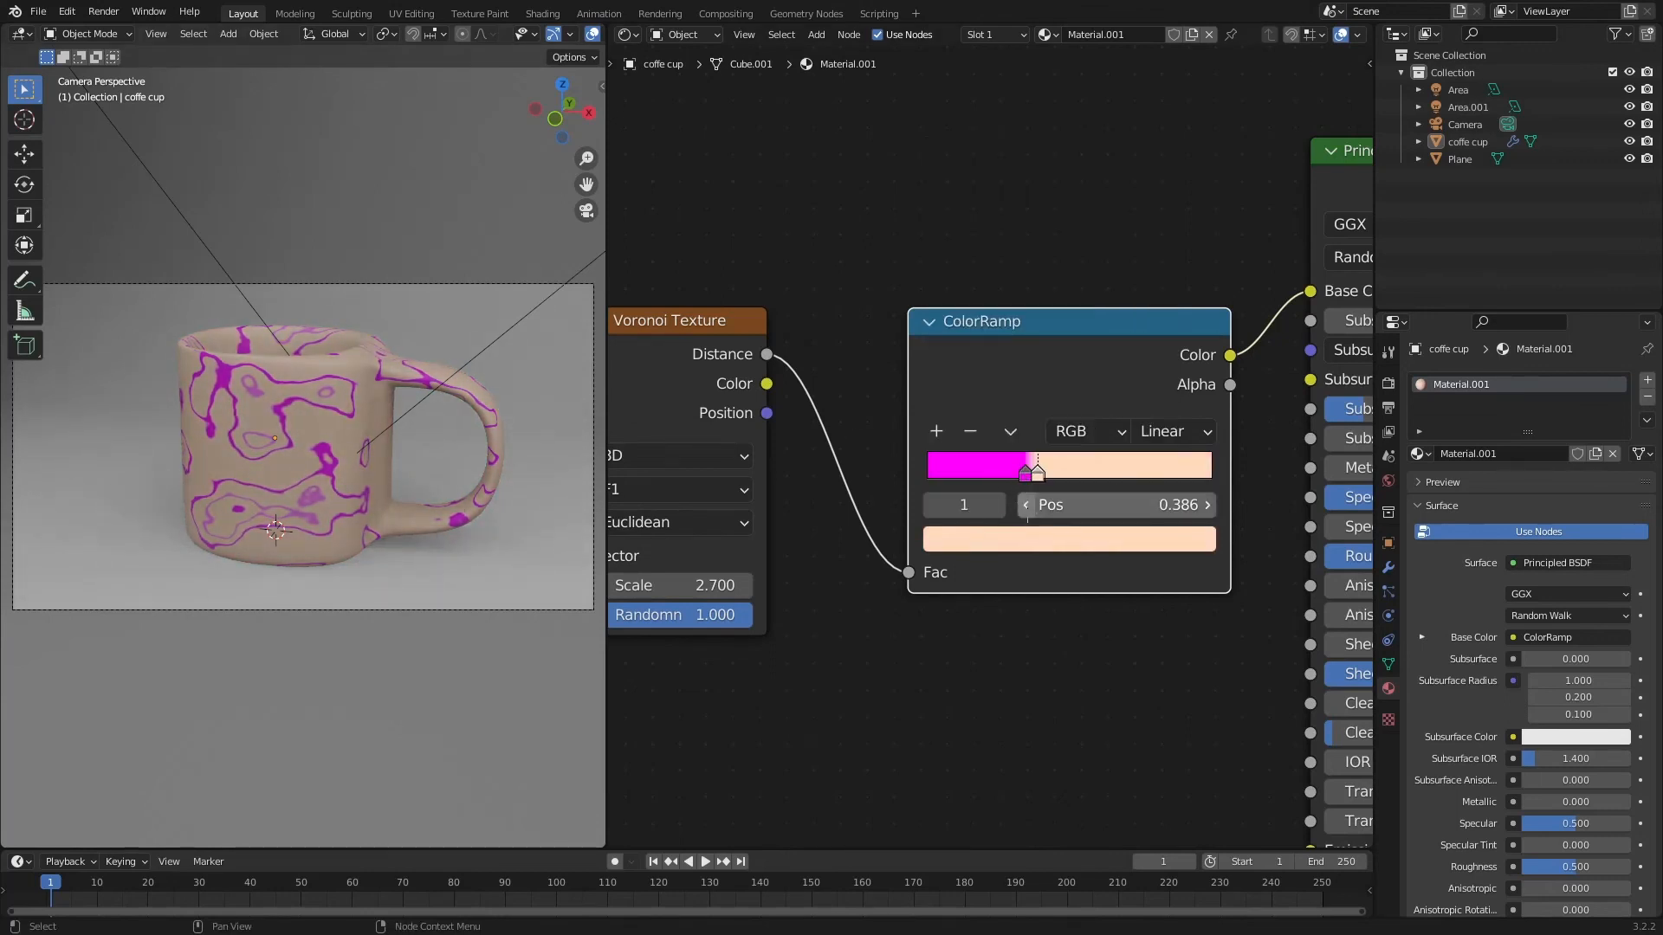
left_click(1022, 541)
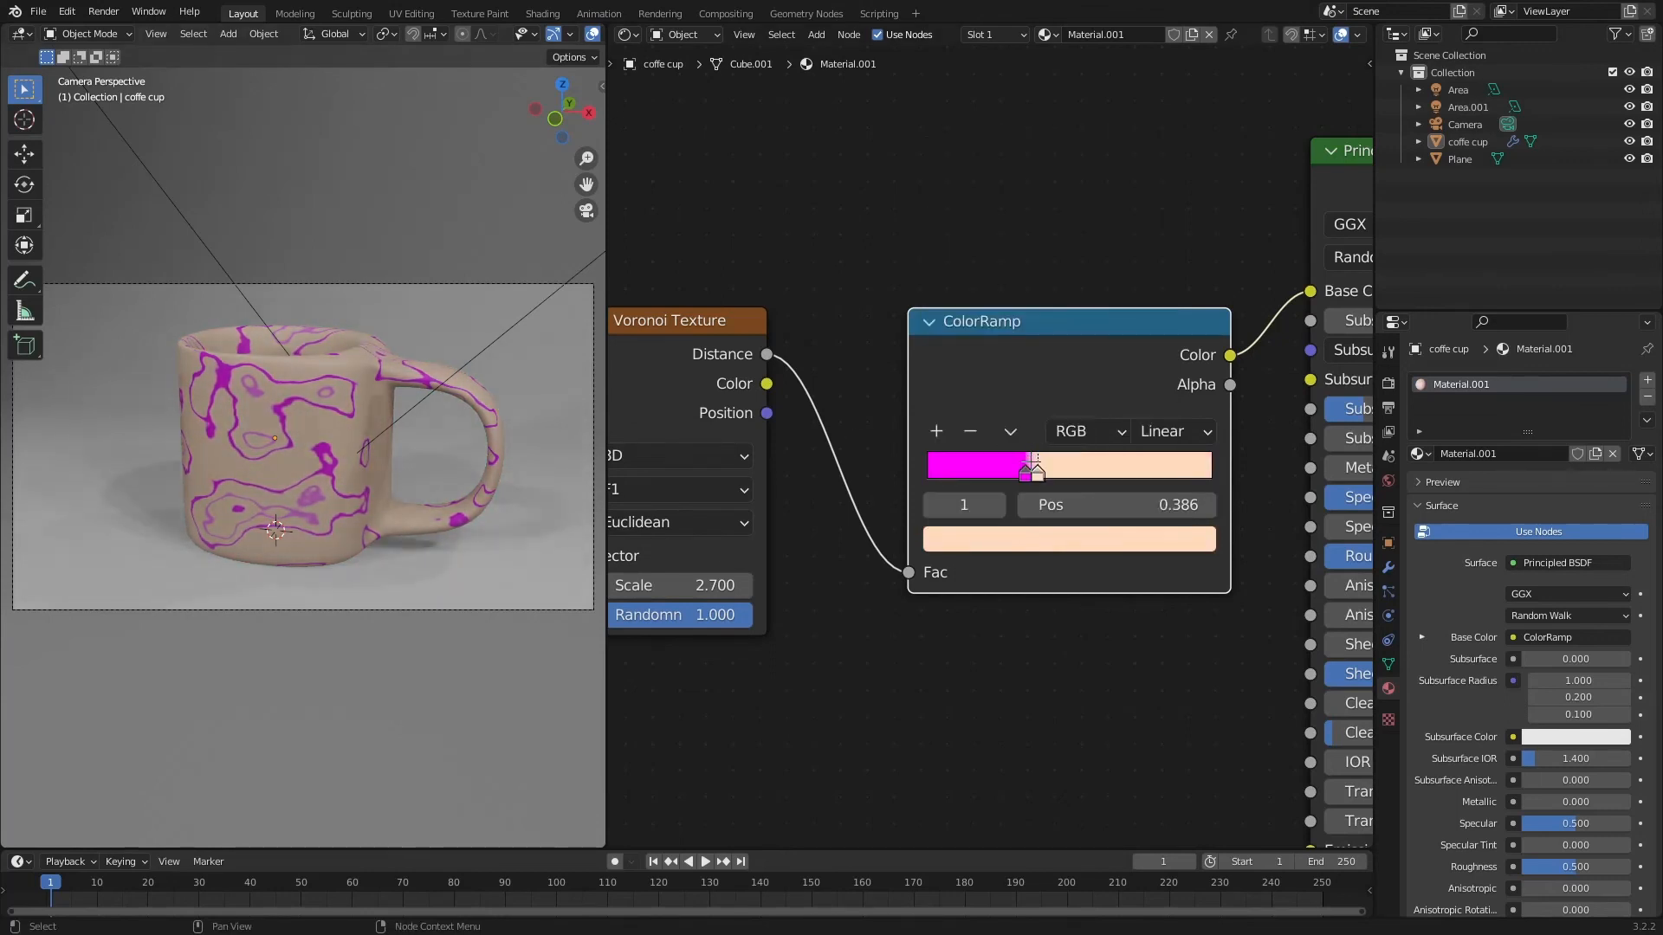
Change the ColorRamp's magenta stop to white with Hue 1, Saturation 0 and Value 1
left_click(1025, 473)
left_click(1017, 532)
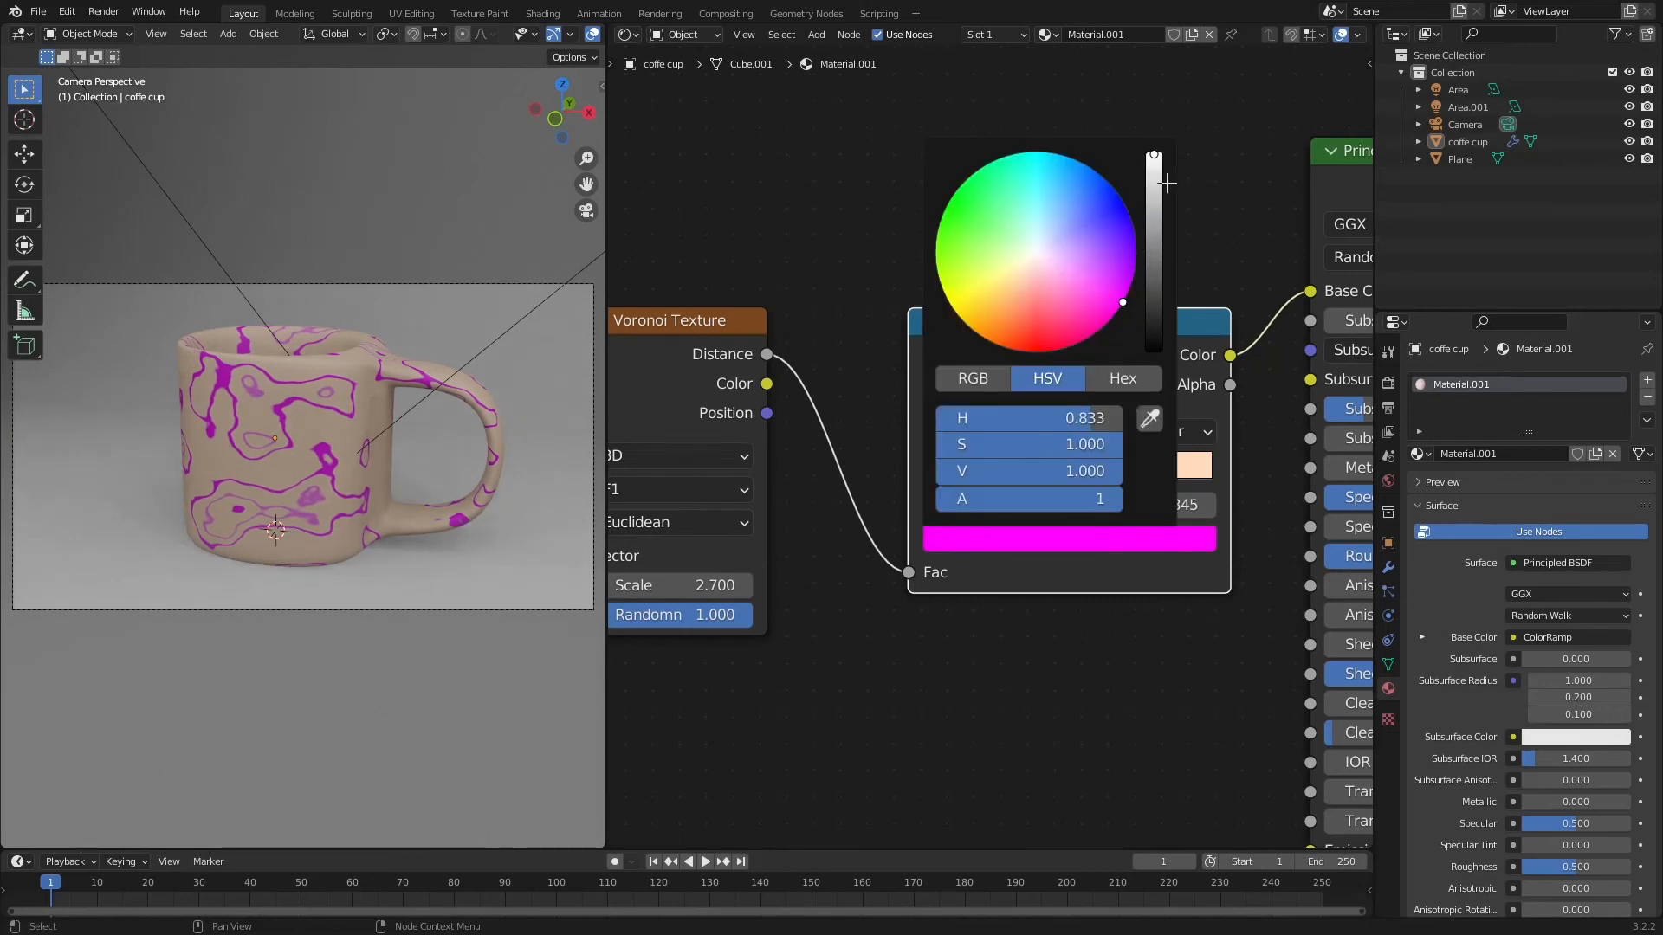
left_click_drag(1076, 418, 931, 450)
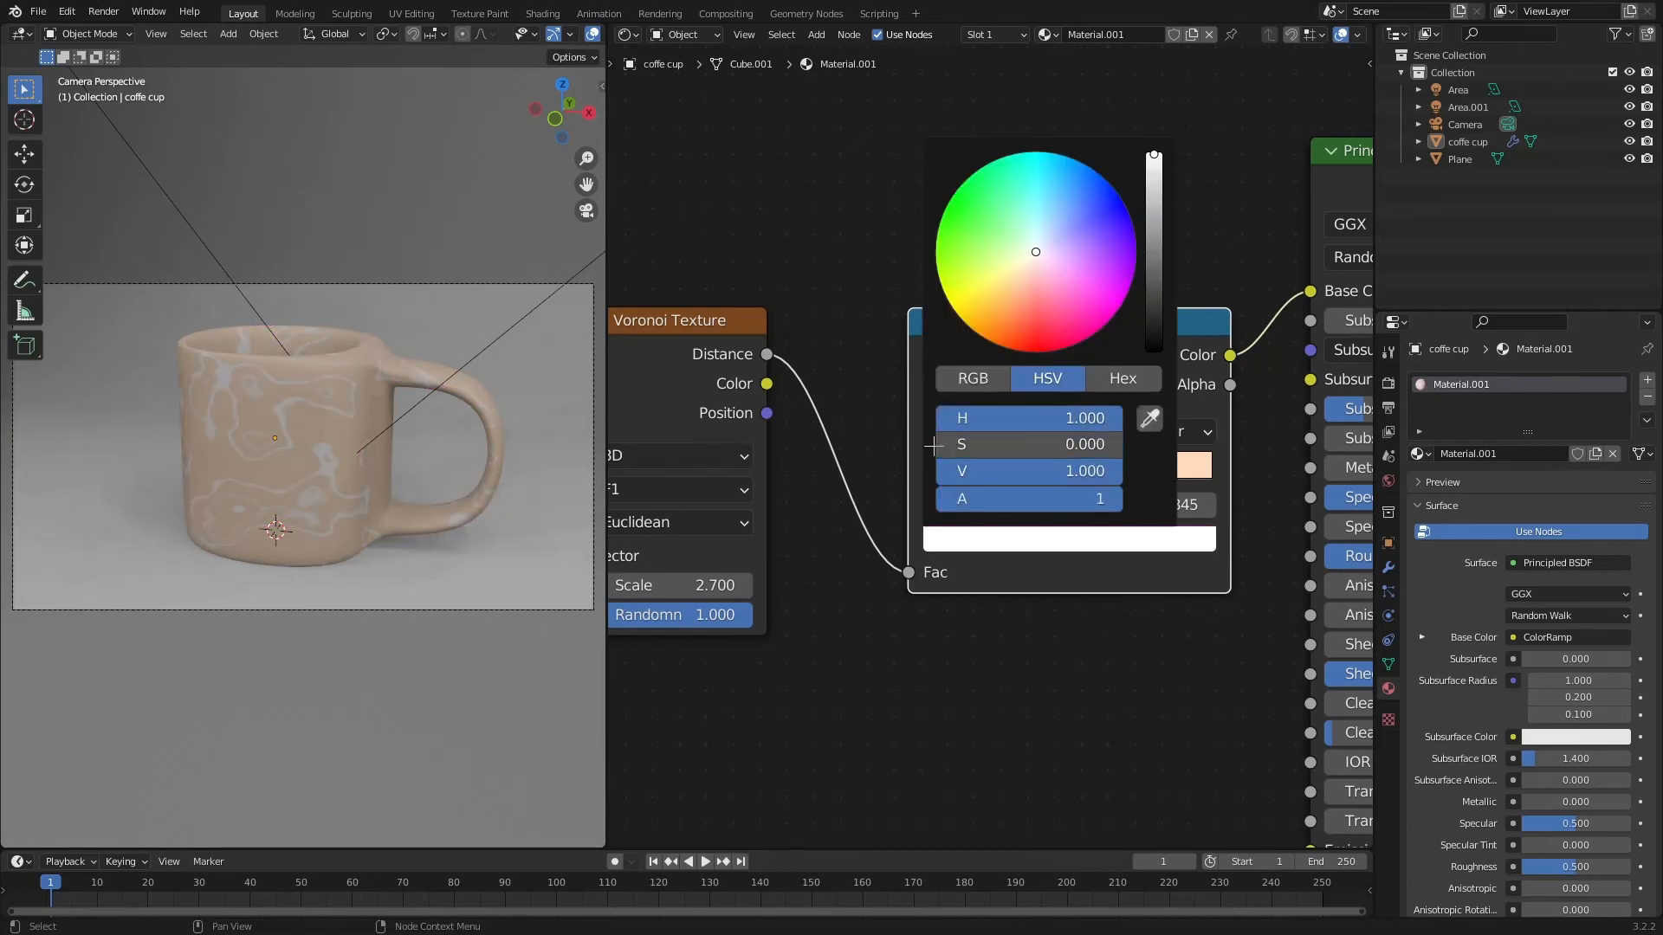
Hide the viewport overlays, maximize the 3D viewport, and examine the patterned mug from several sides and through the camera
middle_click_drag(187, 441, 390, 424)
scroll(351, 511, "up", 3)
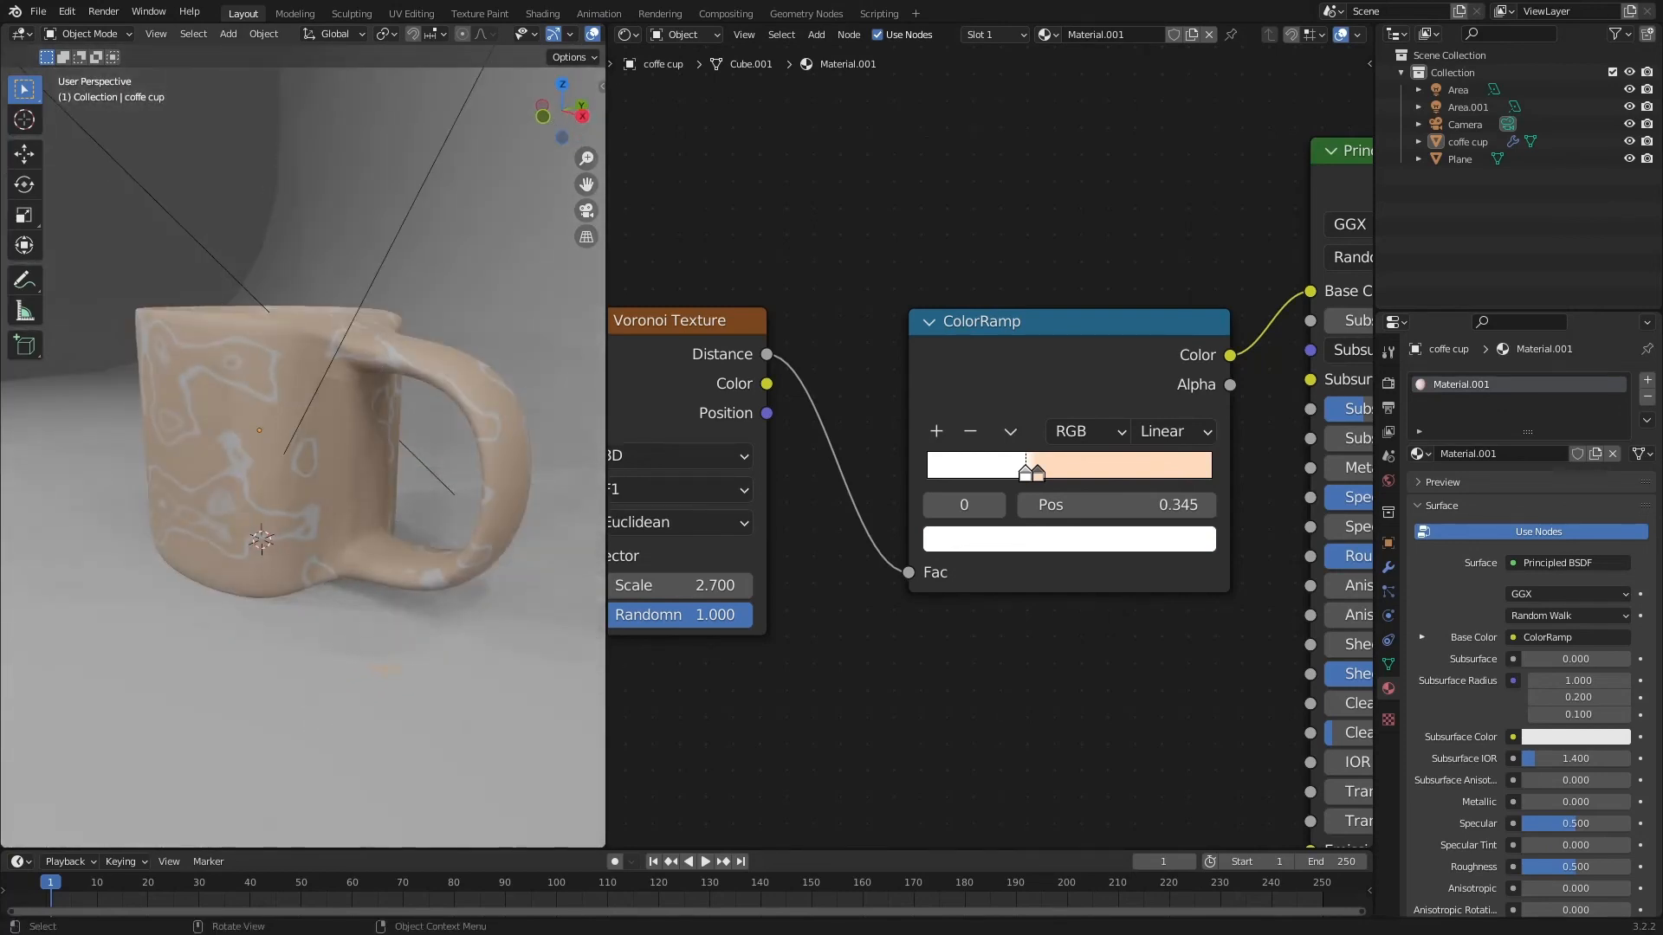
key("KP_0")
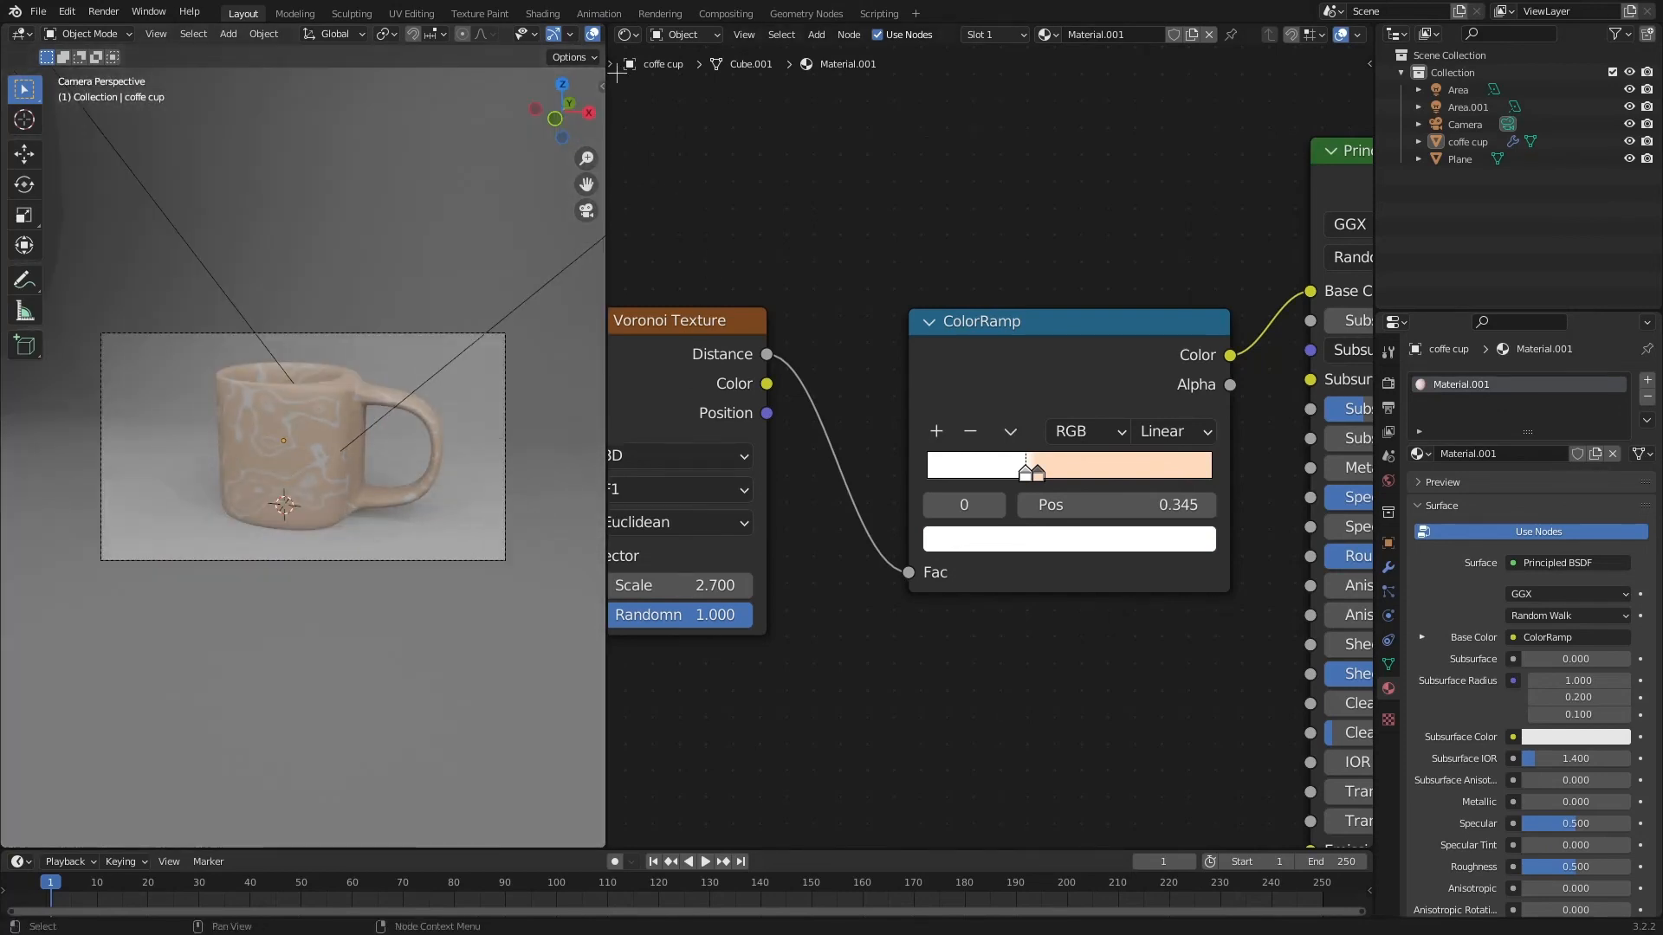
left_click(596, 33)
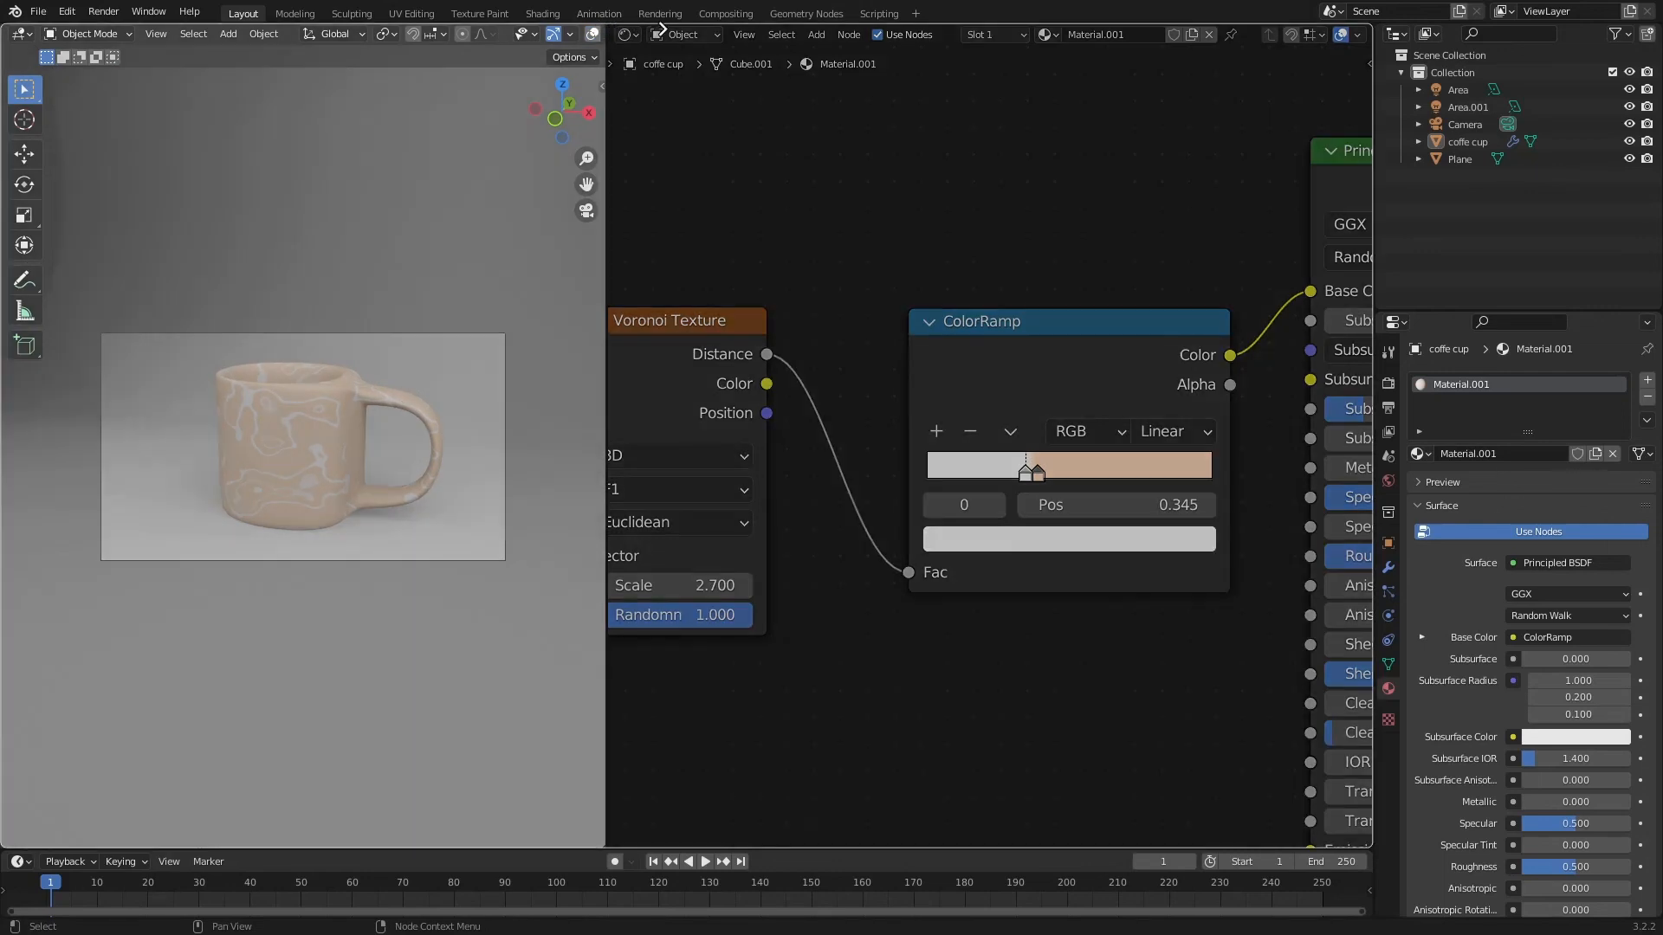
key("ctrl+space")
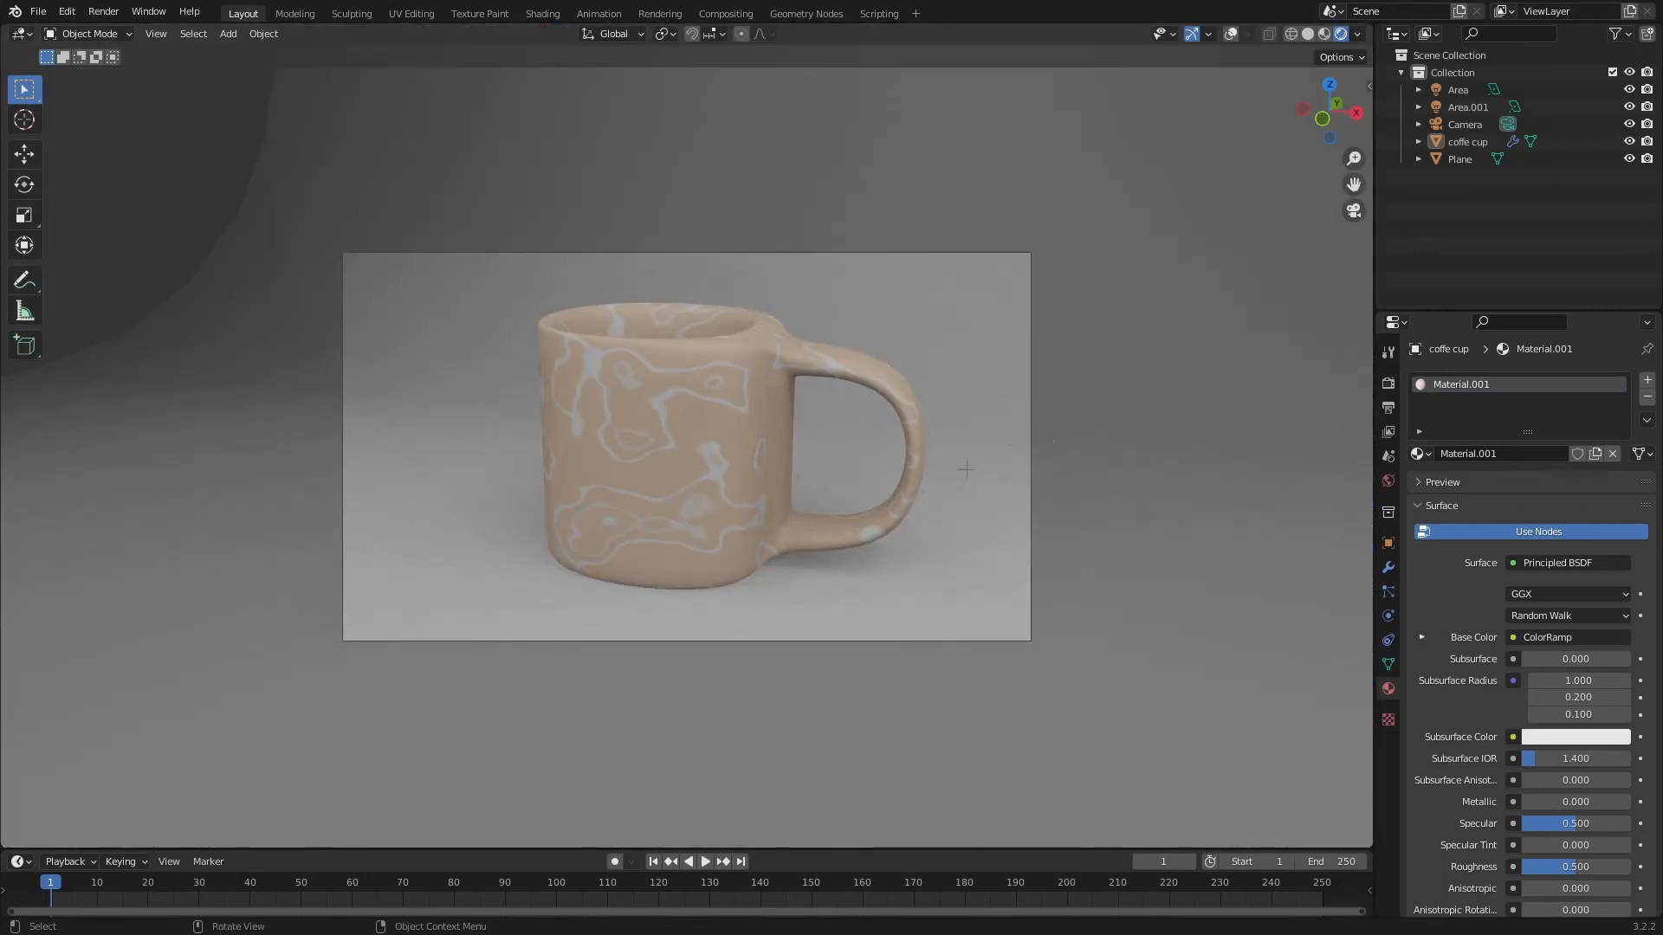
middle_click_drag(966, 469, 1218, 460)
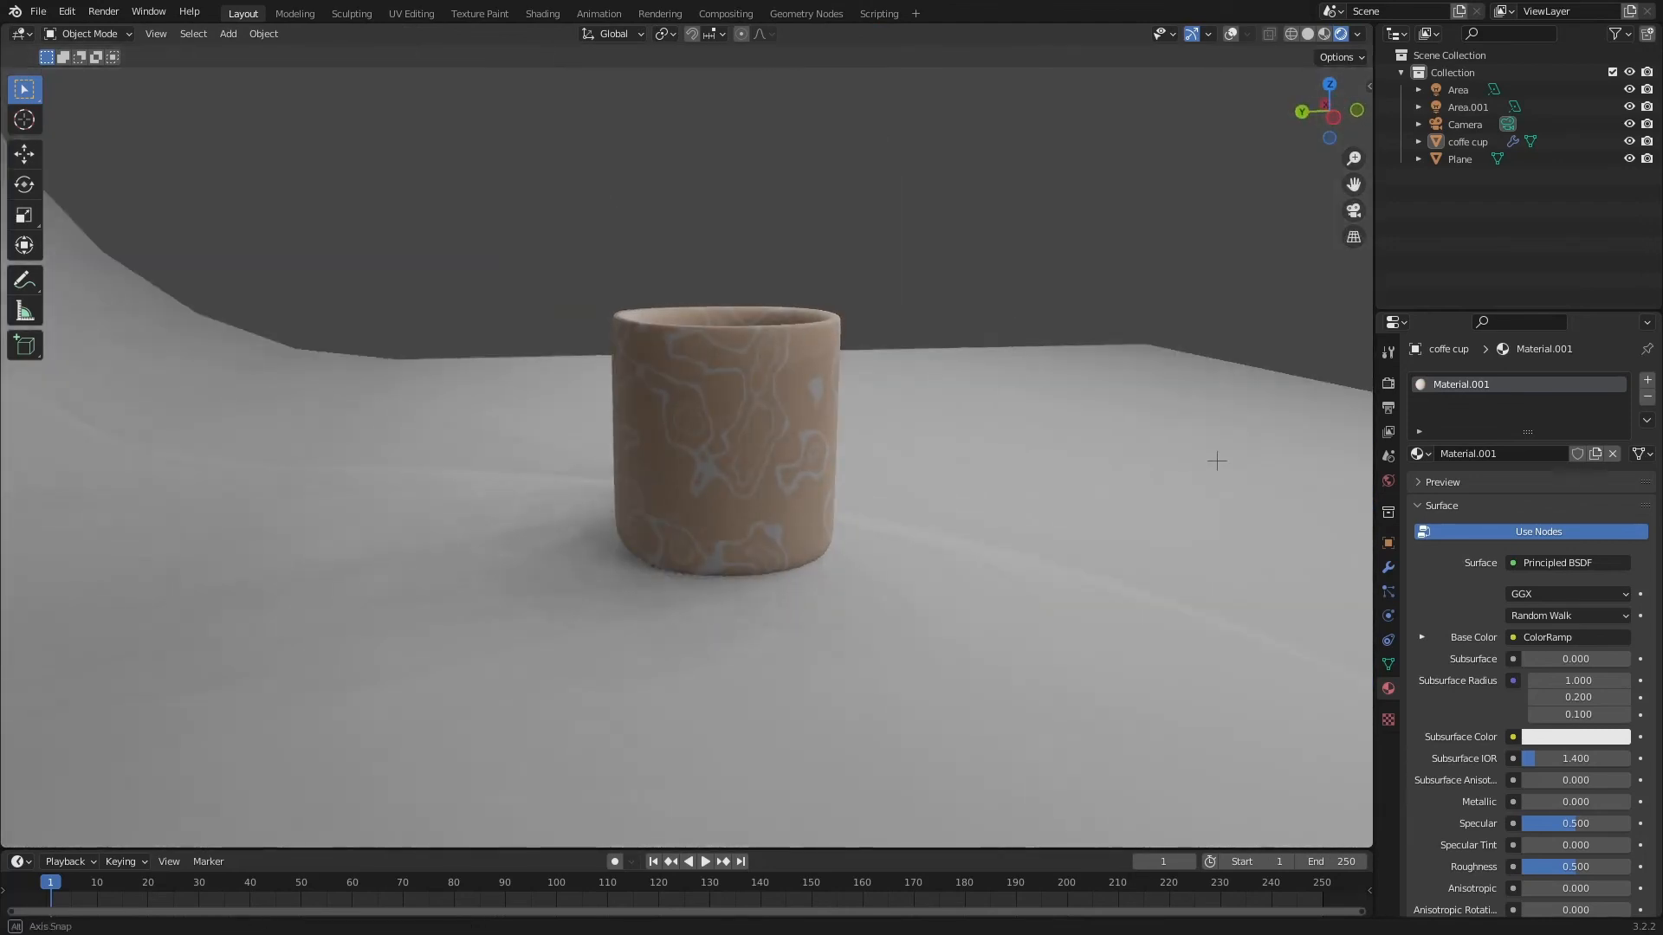
scroll(1217, 460, "down", 4)
left_click(1354, 210)
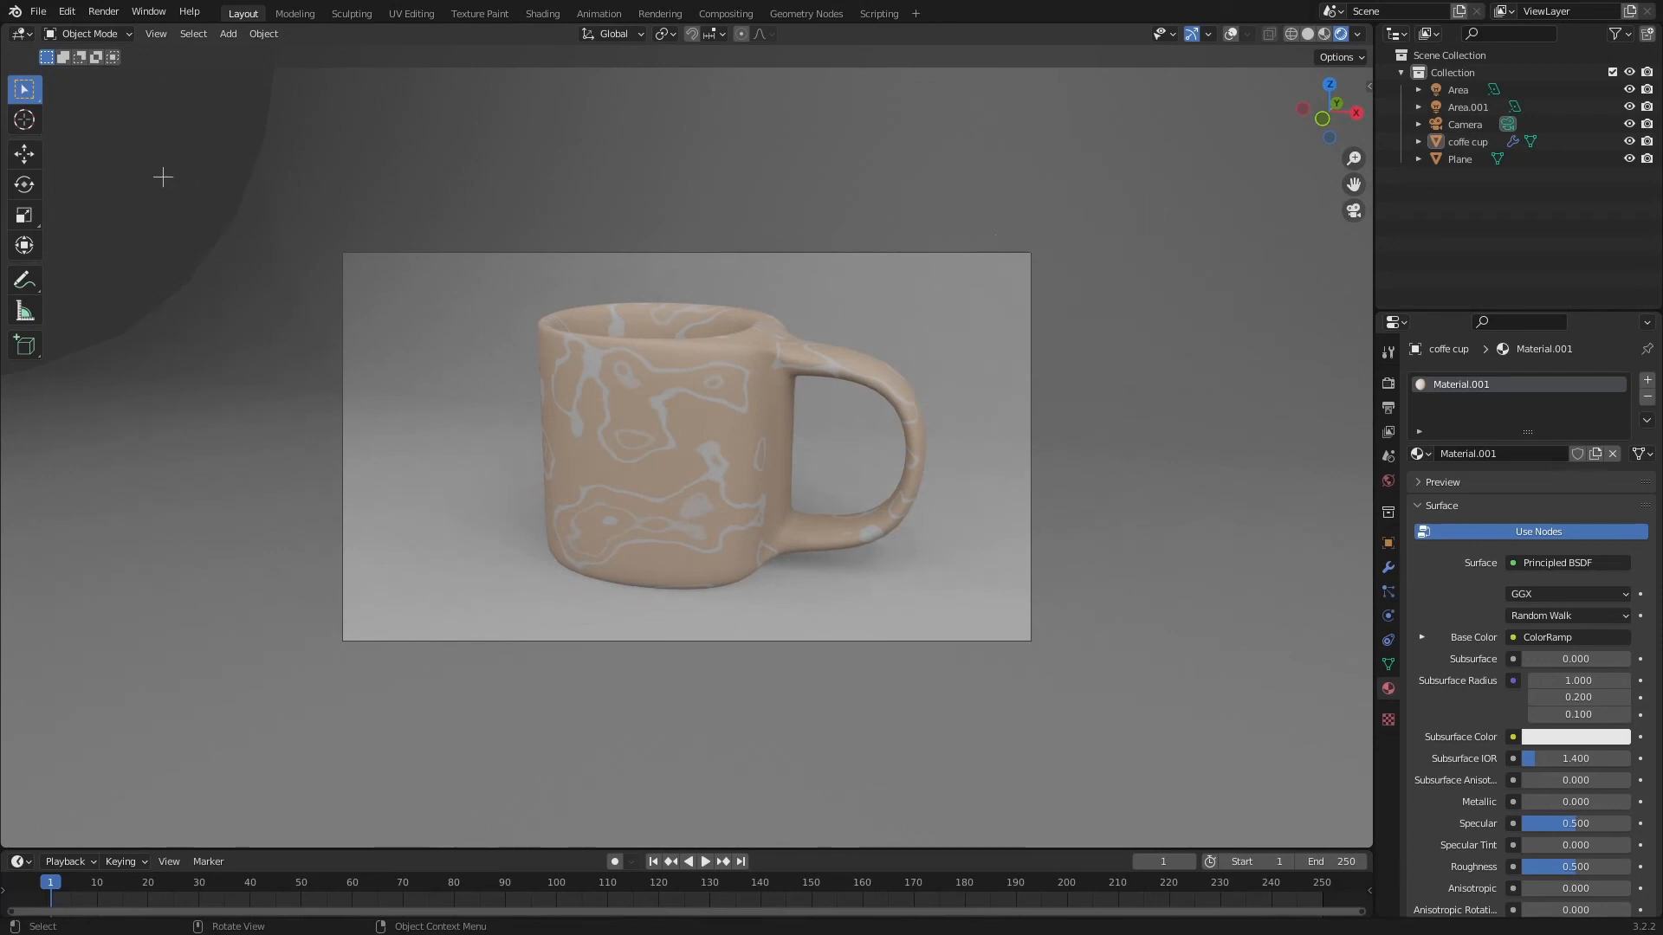
Open the scene's render properties and view the whole set in solid shading with the viewport overlays shown
left_click(108, 13)
left_click(1388, 383)
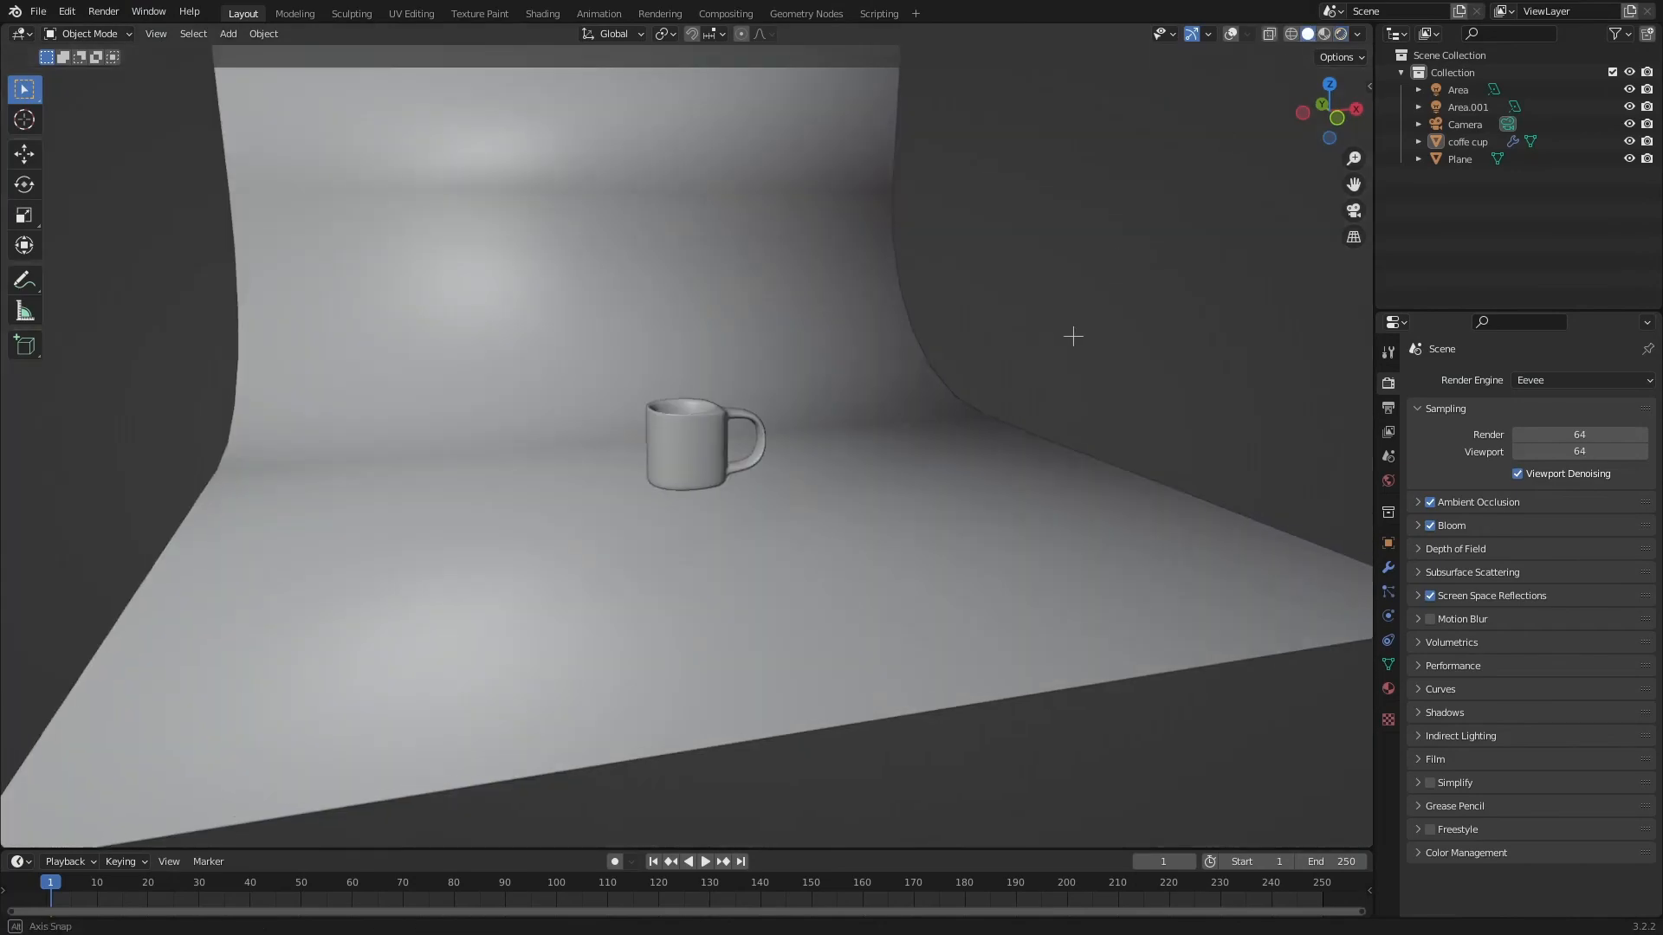
middle_click_drag(1077, 338, 1130, 184)
left_click(1230, 33)
middle_click_drag(1226, 52, 1221, 224)
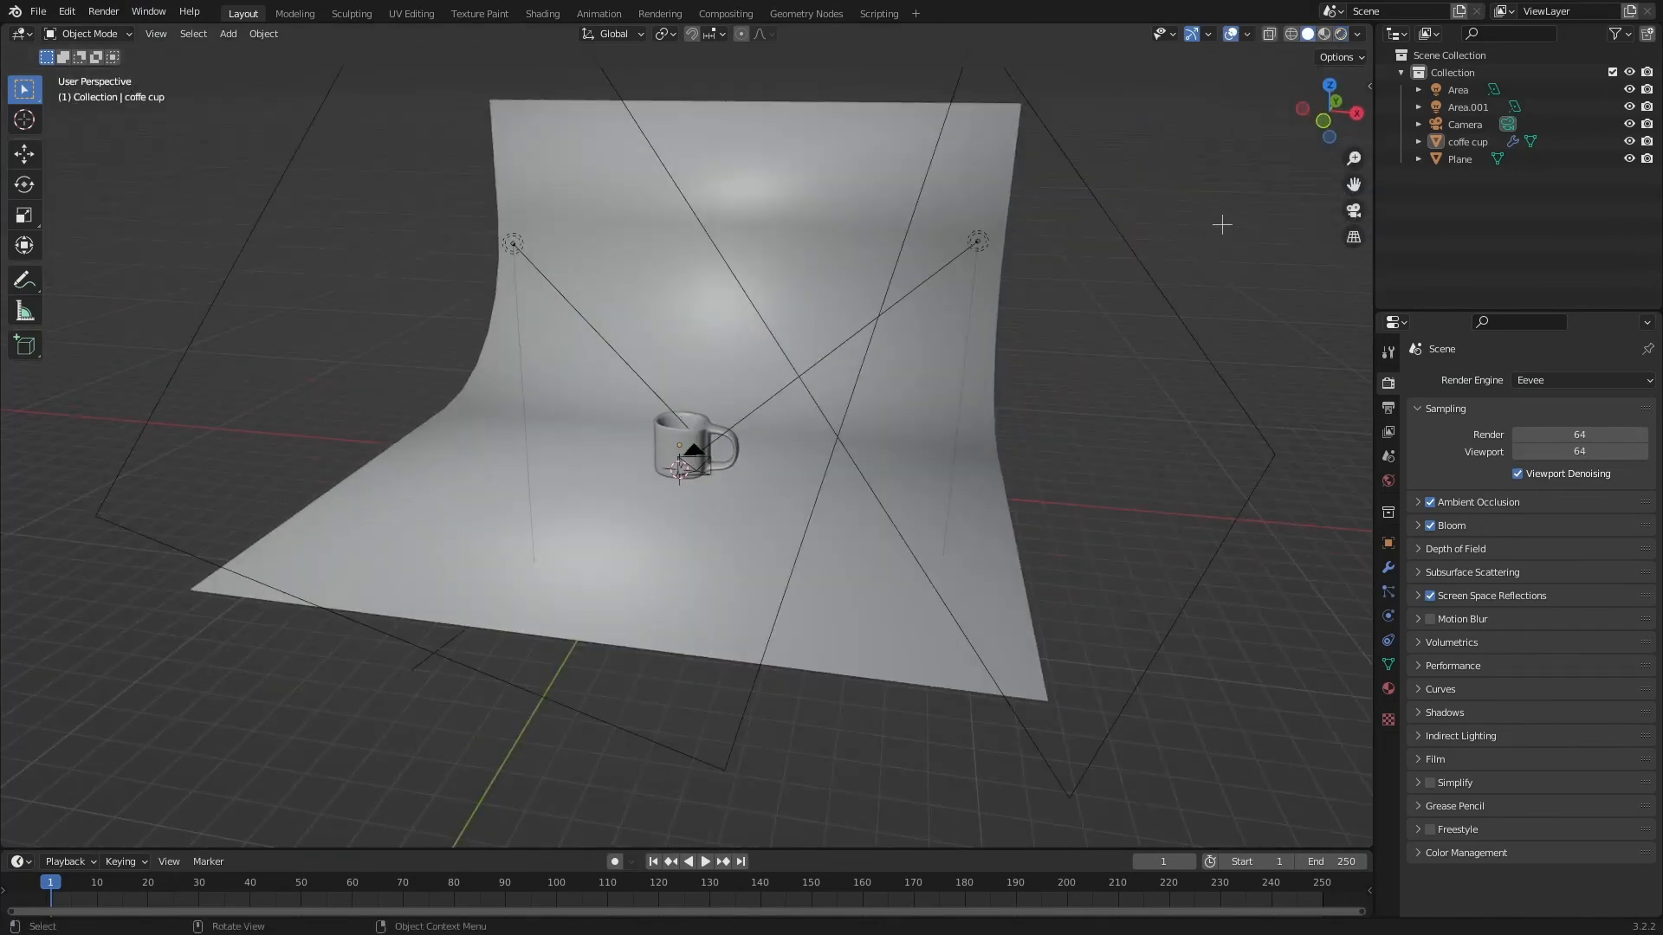